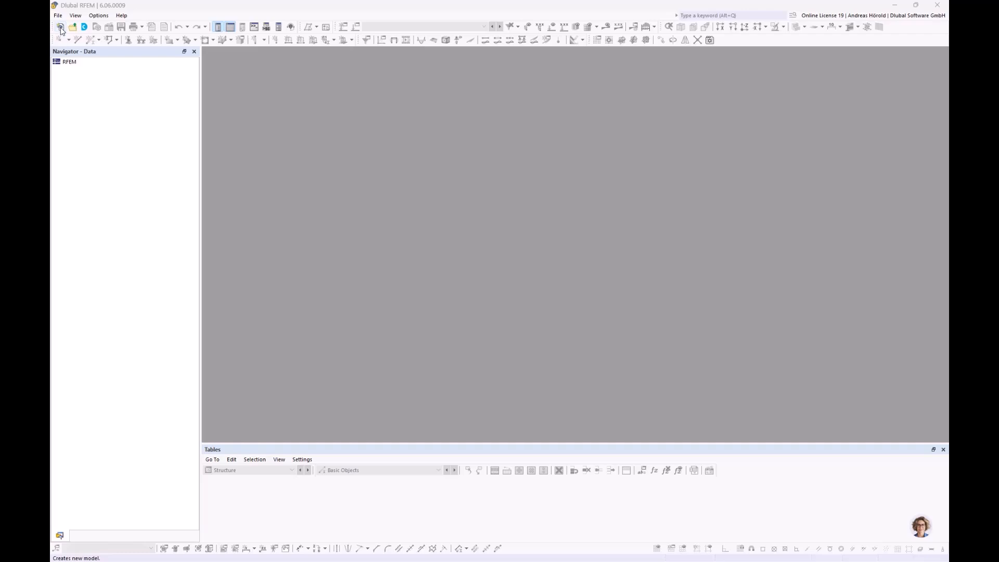
Step: Create a new 3D model named 1_Steel frame in the Webinar project with the Steel Design add-on activated
click(58, 15)
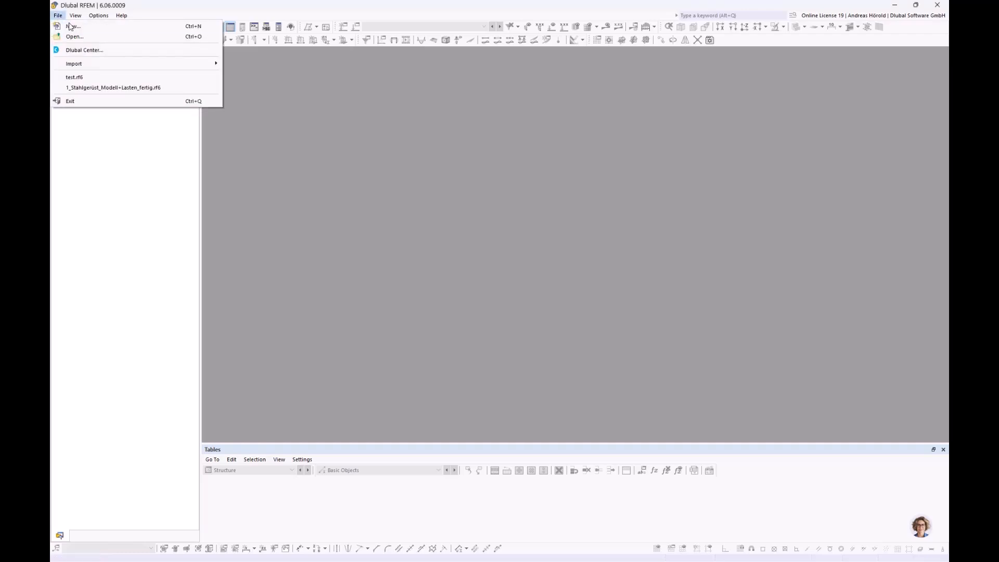
click(73, 26)
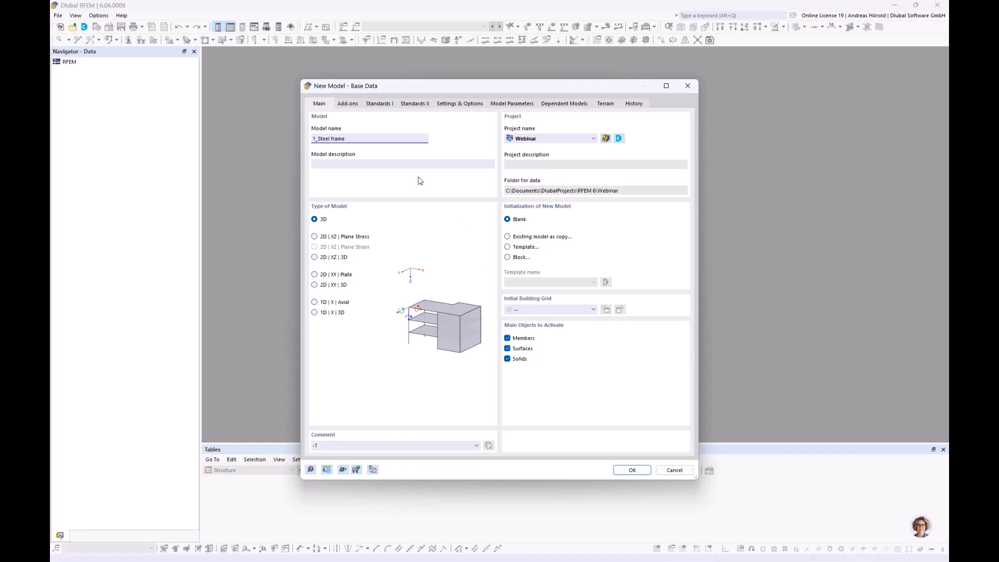
click(347, 104)
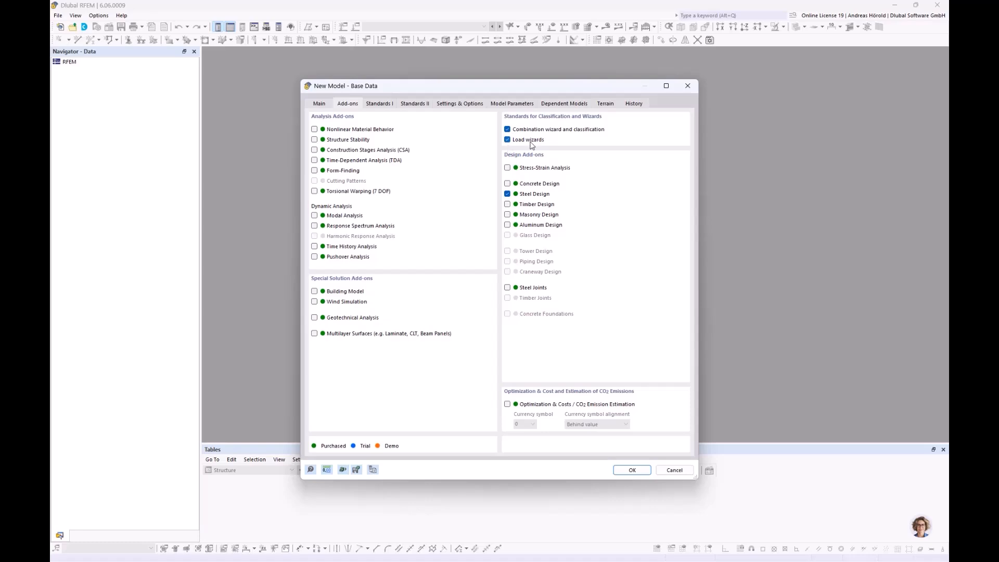
Step: Set the load case classification and combination standard to EN 1990 with the German annex DIN | 2012-08
click(380, 104)
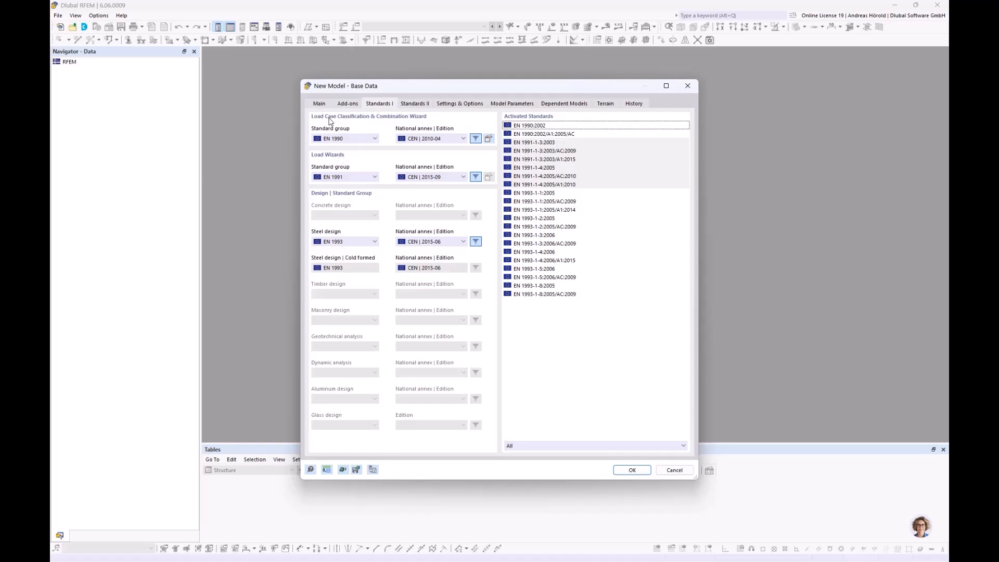
click(354, 139)
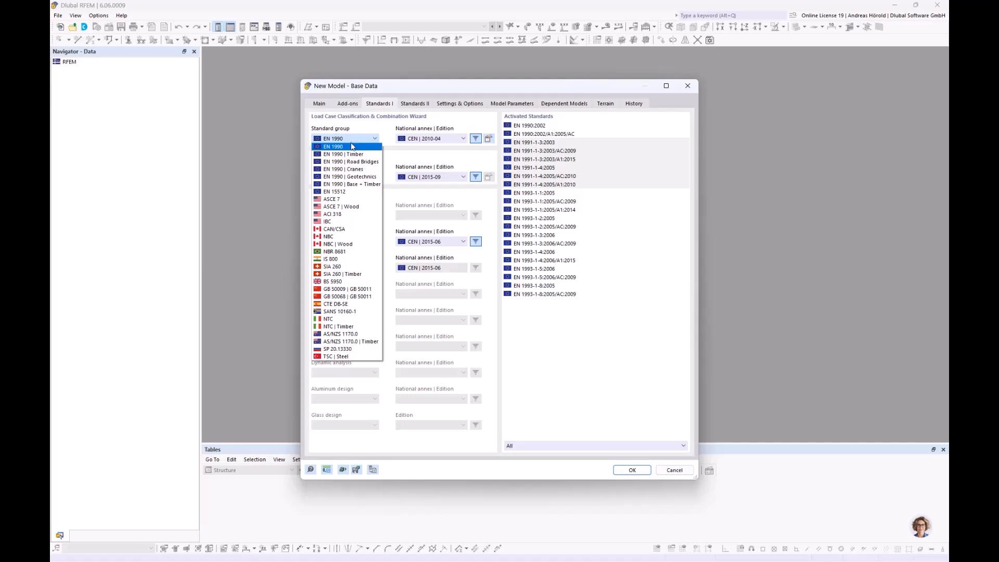
click(351, 148)
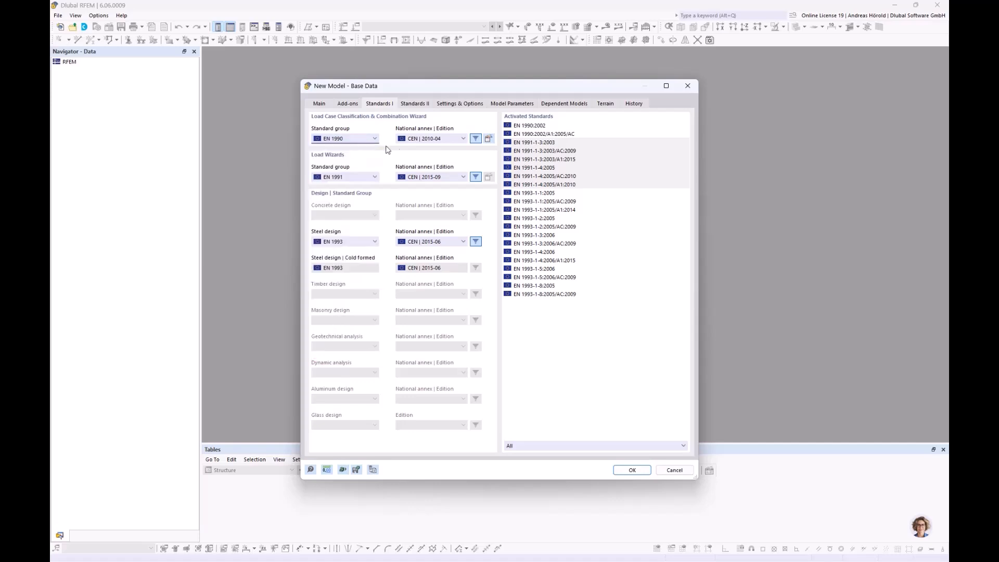
click(433, 138)
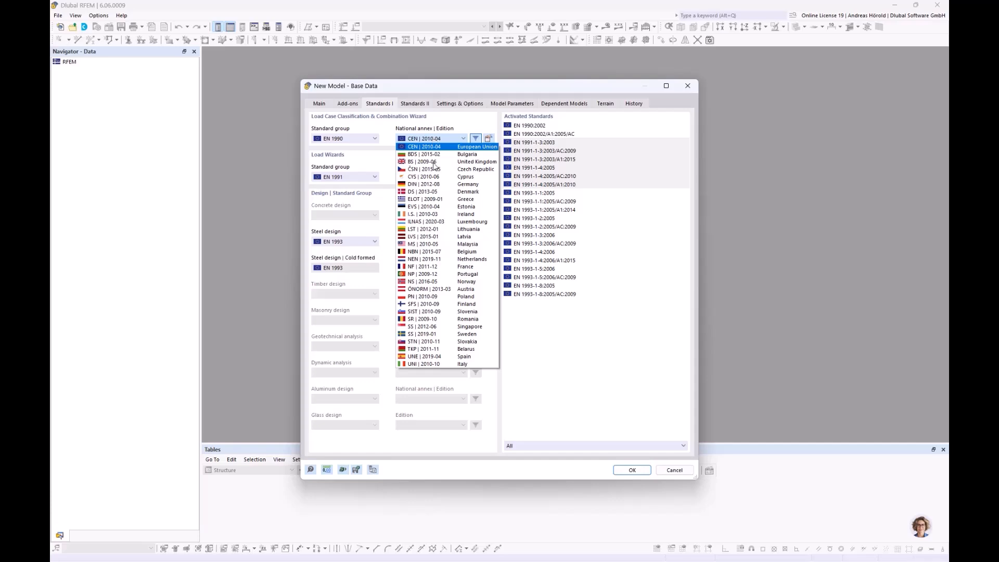
click(440, 185)
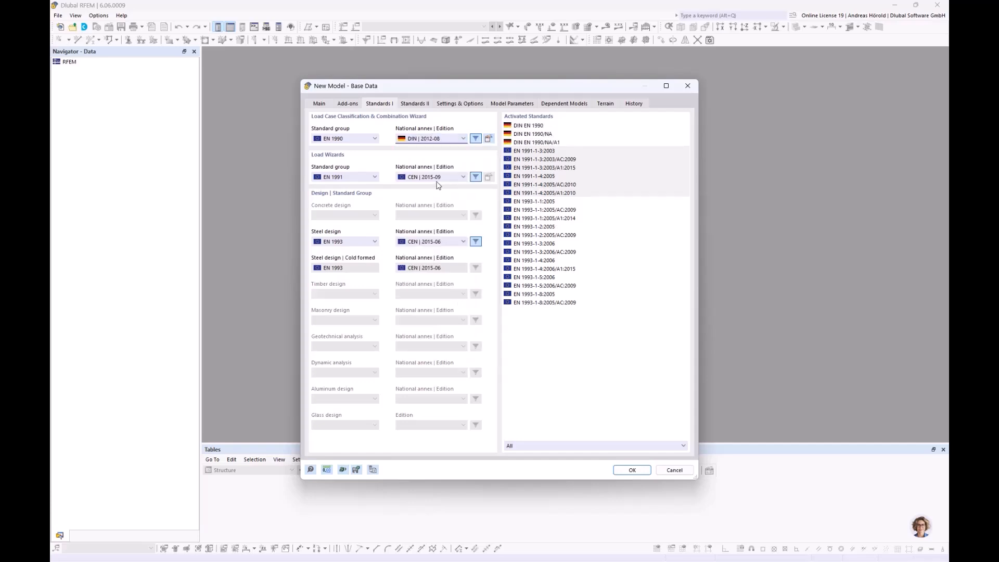
Step: Set the load wizards standard to EN 1991 with the German annex DIN | 2019-04
click(343, 177)
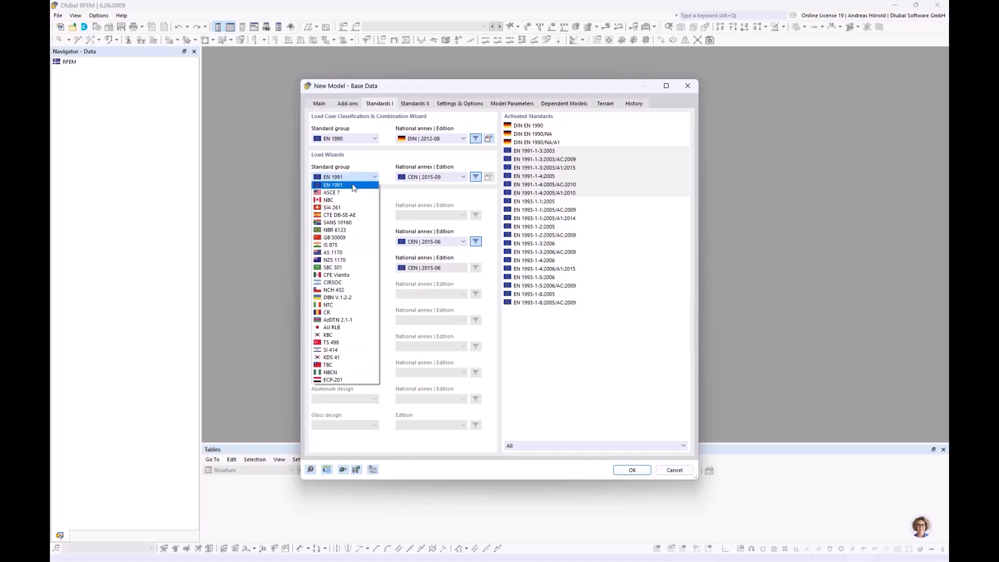
click(353, 186)
click(432, 179)
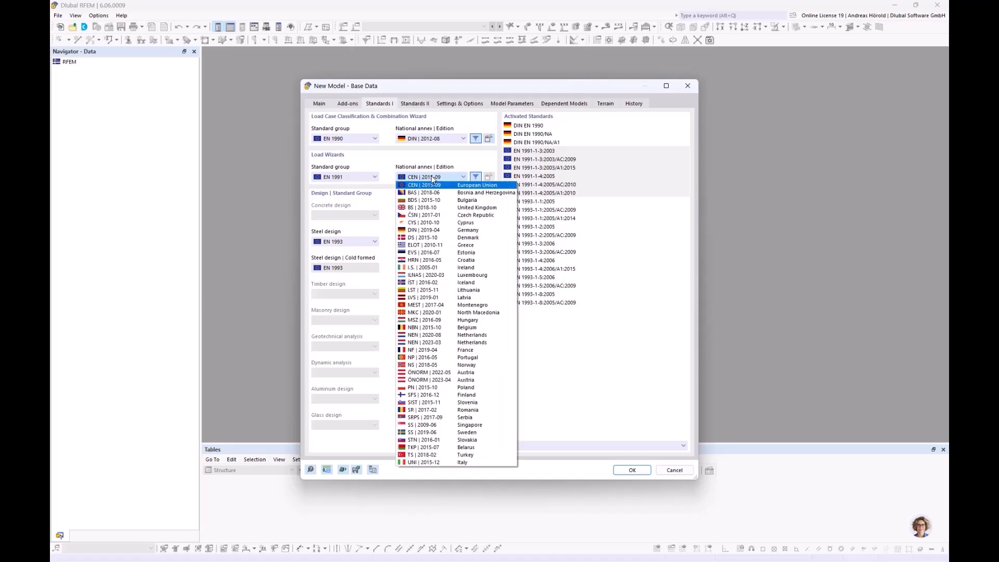
click(435, 230)
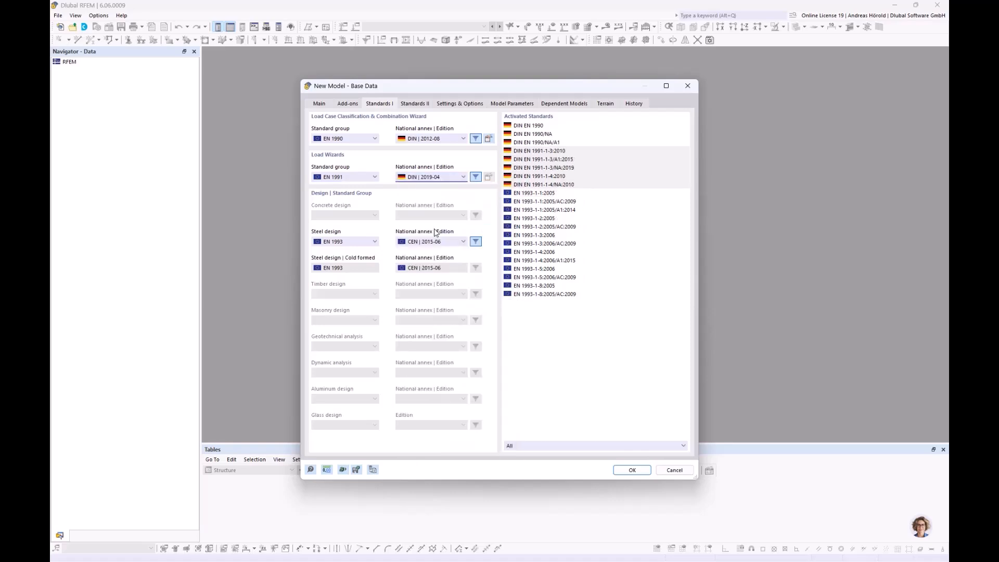
Step: Set the steel design standard to EN 1993 with the German annex DIN | 2020-11
click(360, 242)
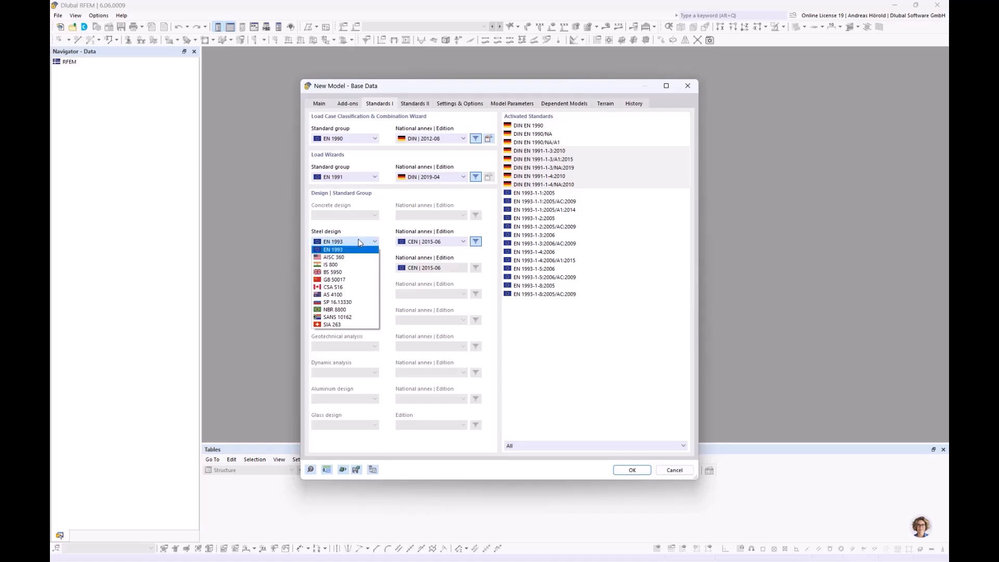
click(358, 251)
click(424, 243)
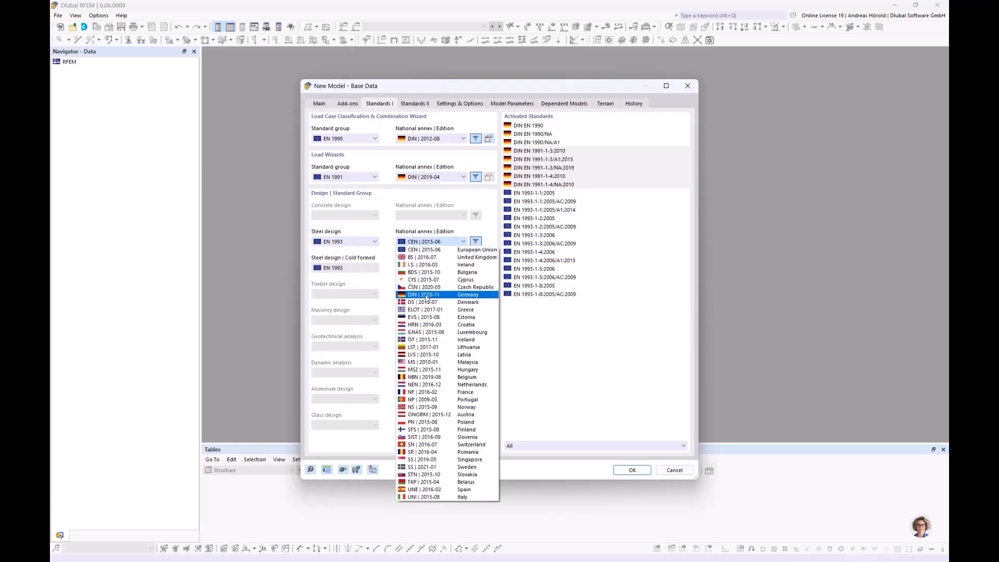
click(426, 291)
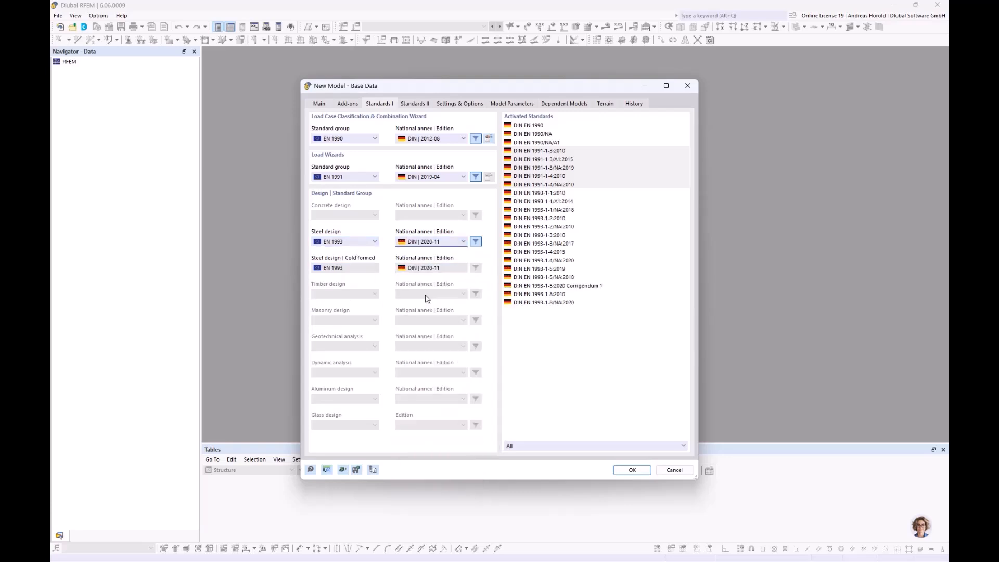
Step: Find Munich in the location selection of the model parameters and choose it as the model's location
click(416, 103)
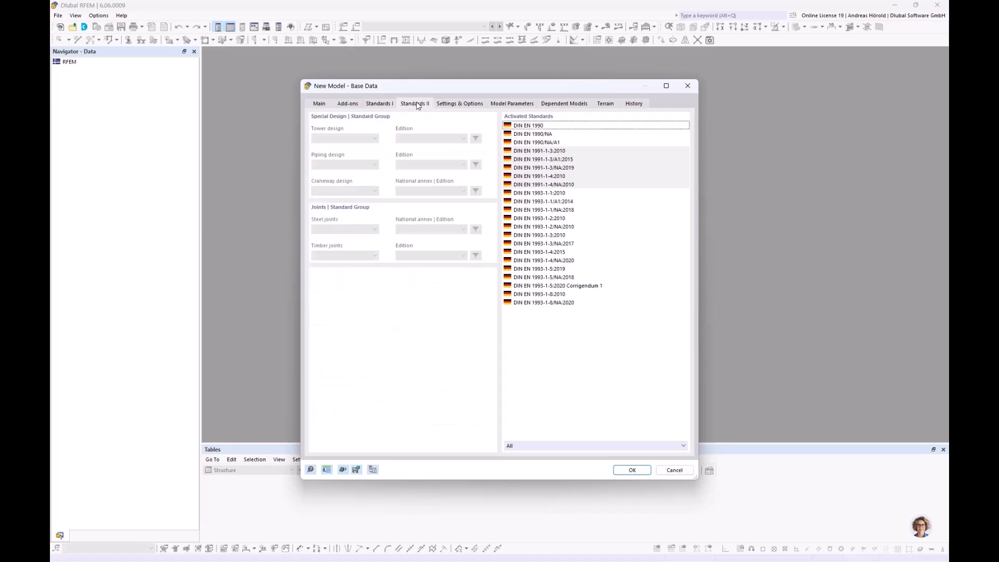
click(462, 104)
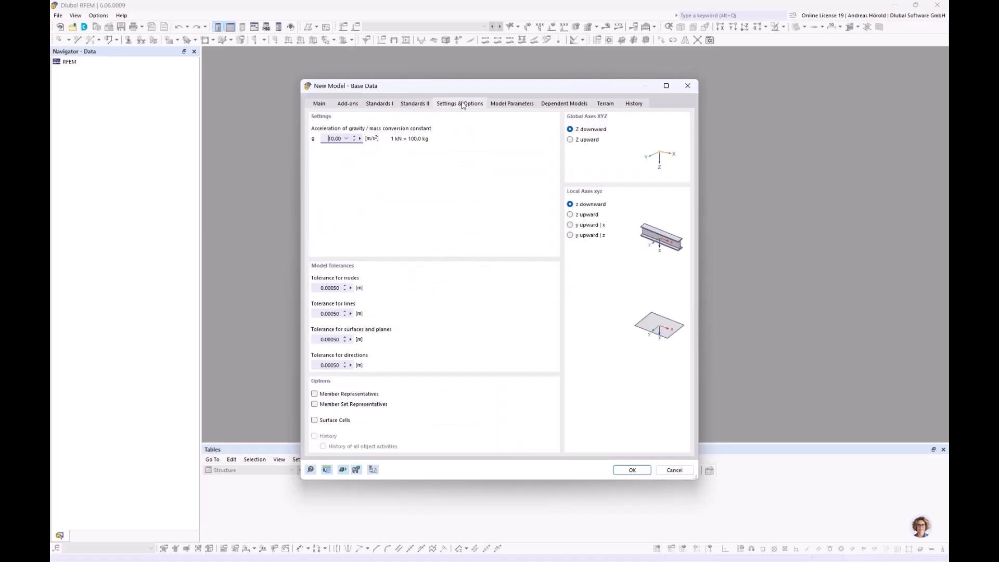
click(518, 106)
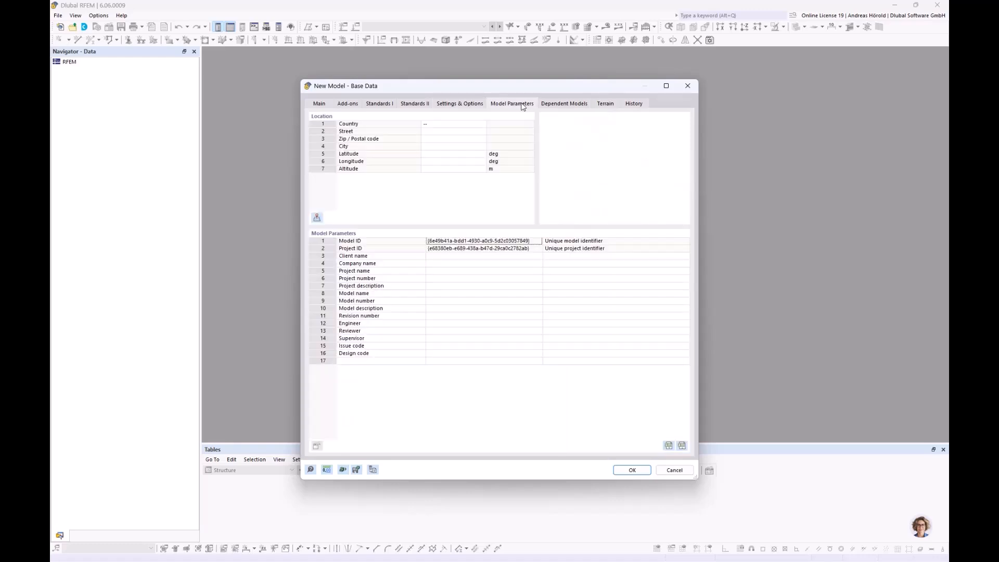
click(475, 125)
click(483, 125)
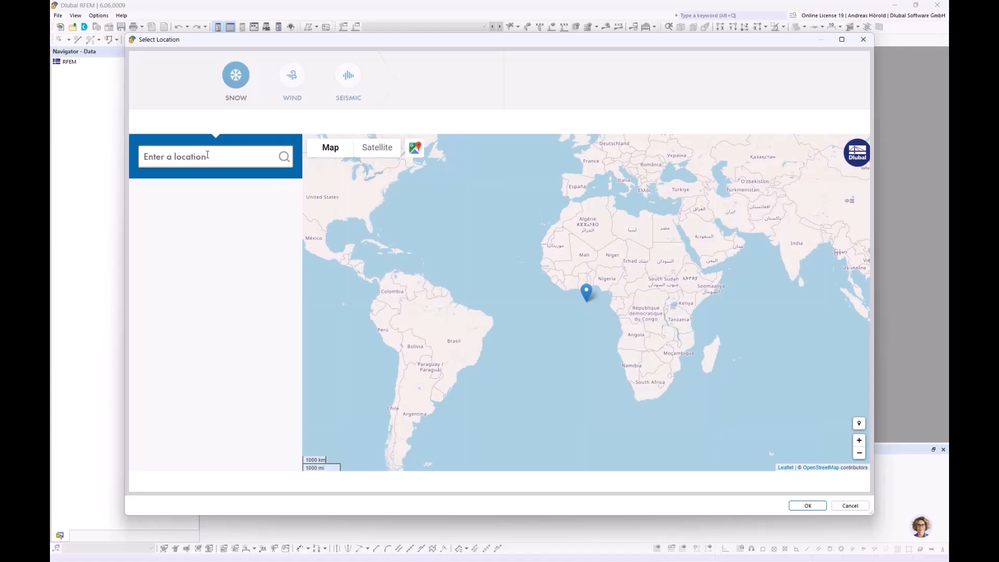
text(mu)
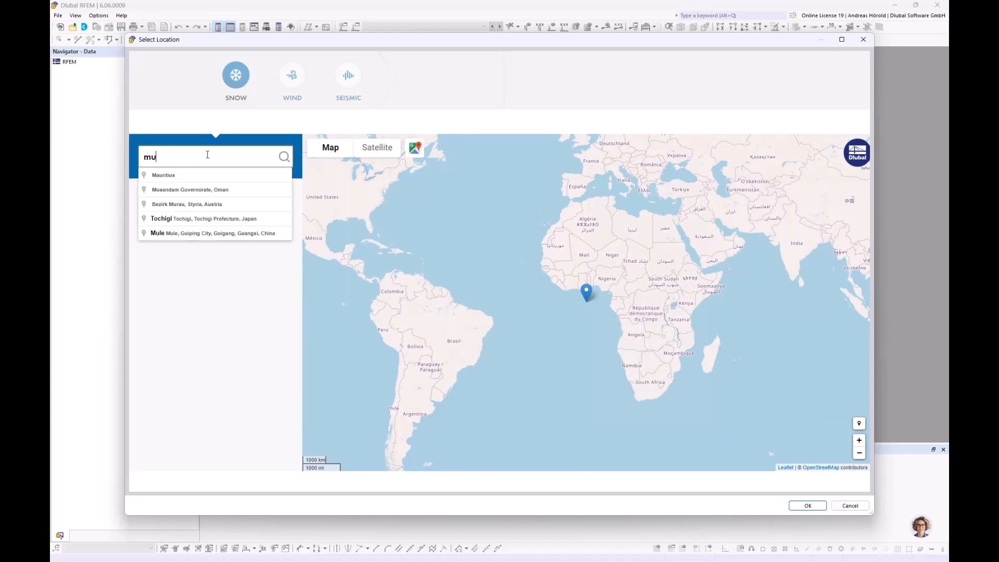
text(nich)
click(214, 174)
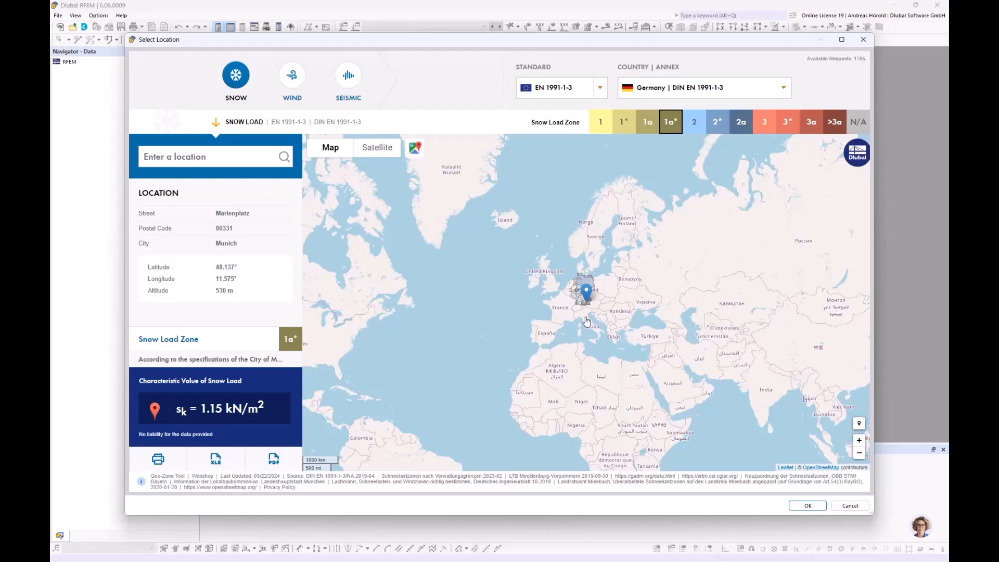
Step: Check the snow and wind zones for Munich on the map, then accept the location and the new model's base data
scroll(593, 307, up, 1)
scroll(597, 311, up, 4)
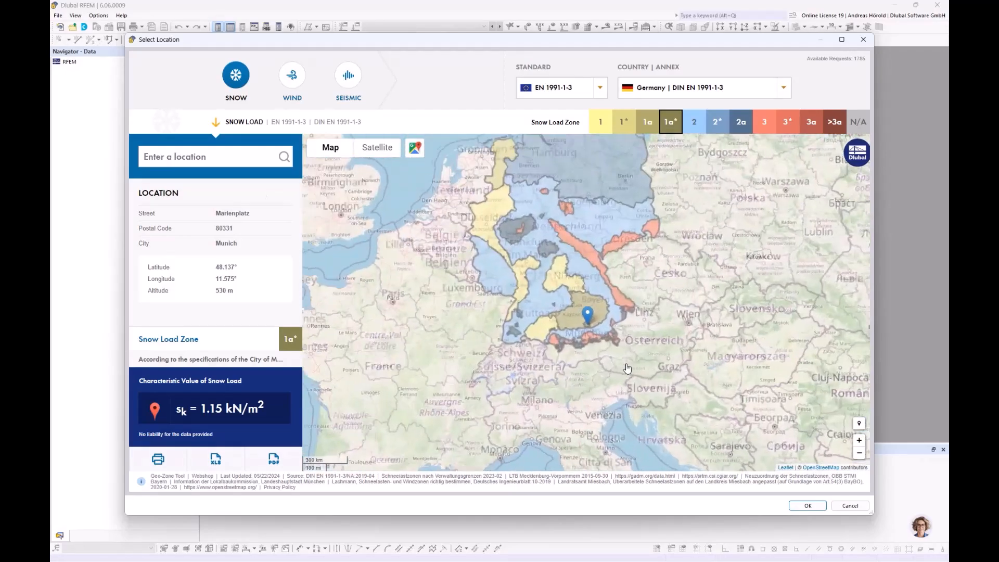
scroll(486, 206, up, 1)
drag(485, 206, 518, 264)
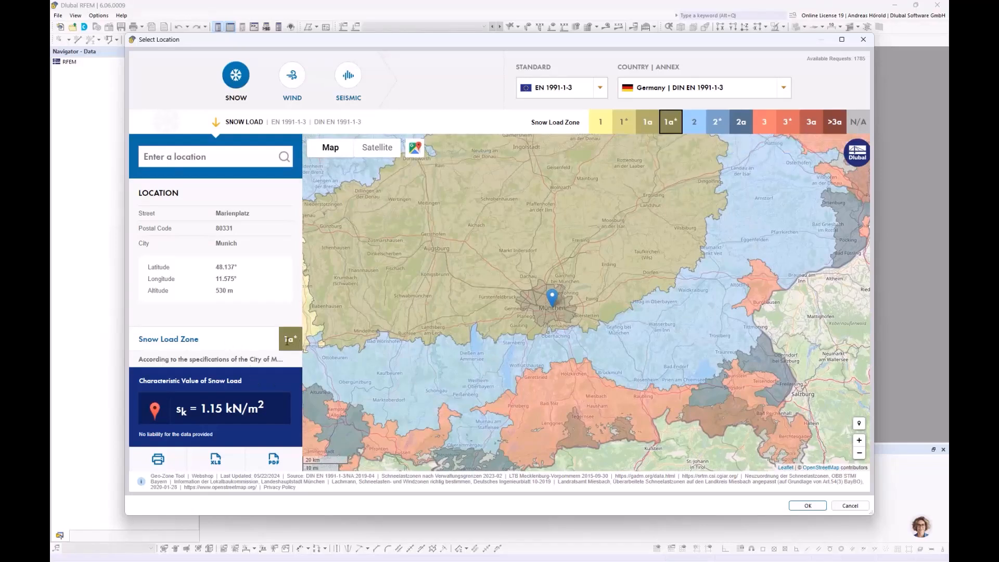
click(293, 77)
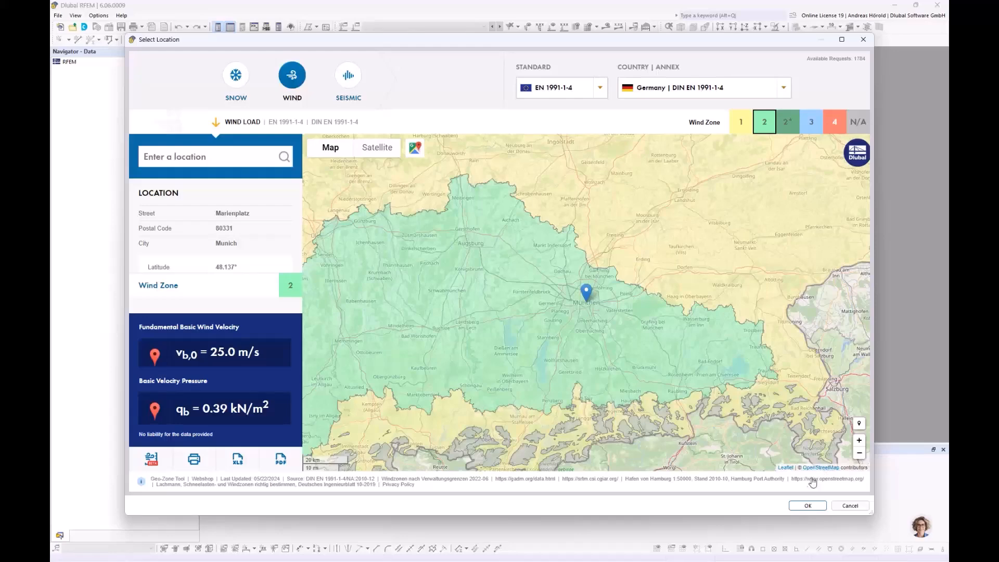
click(808, 505)
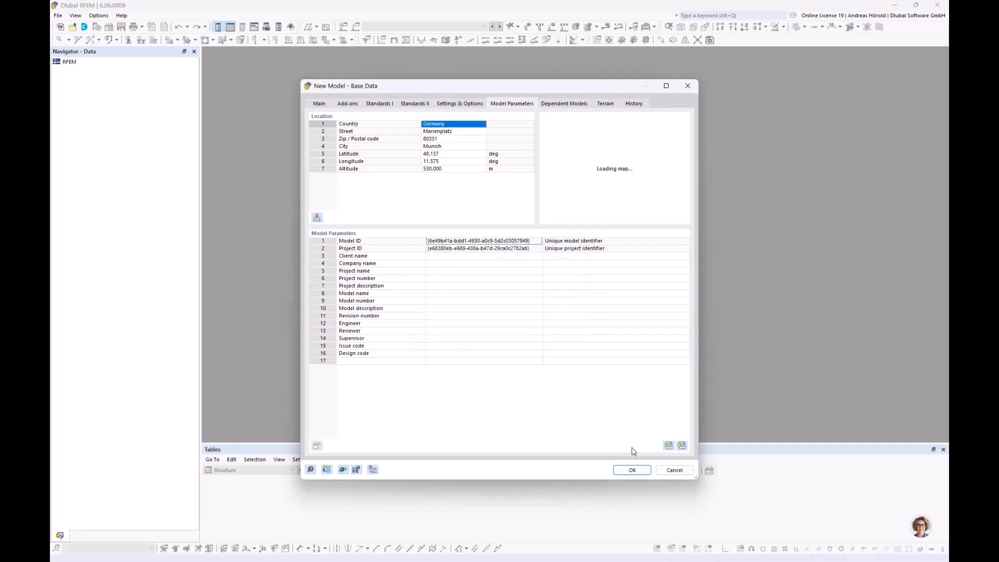
click(632, 472)
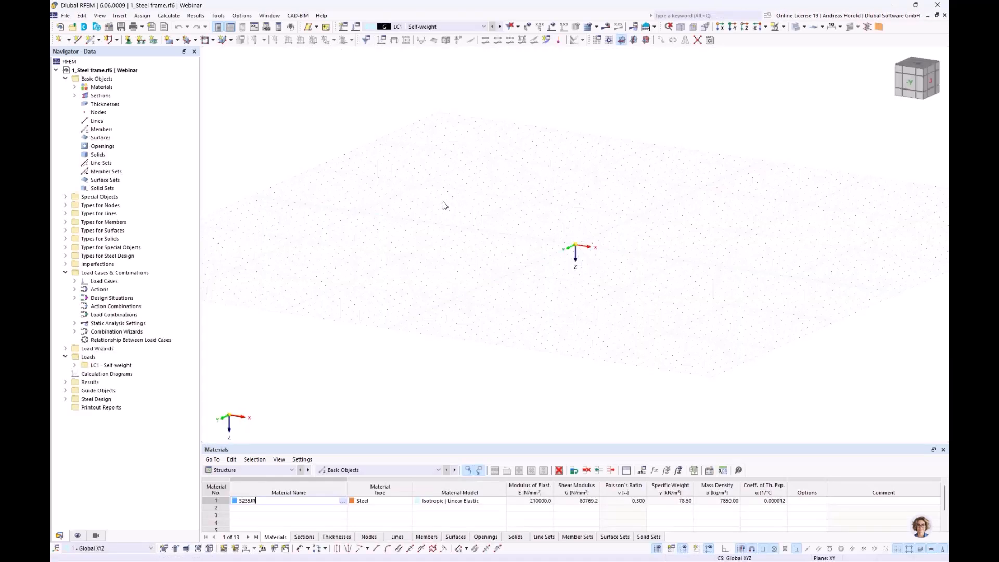
Step: Create a new background layer under the guide objects and load Steel frame.dxf into it
middle_drag(584, 230, 504, 277)
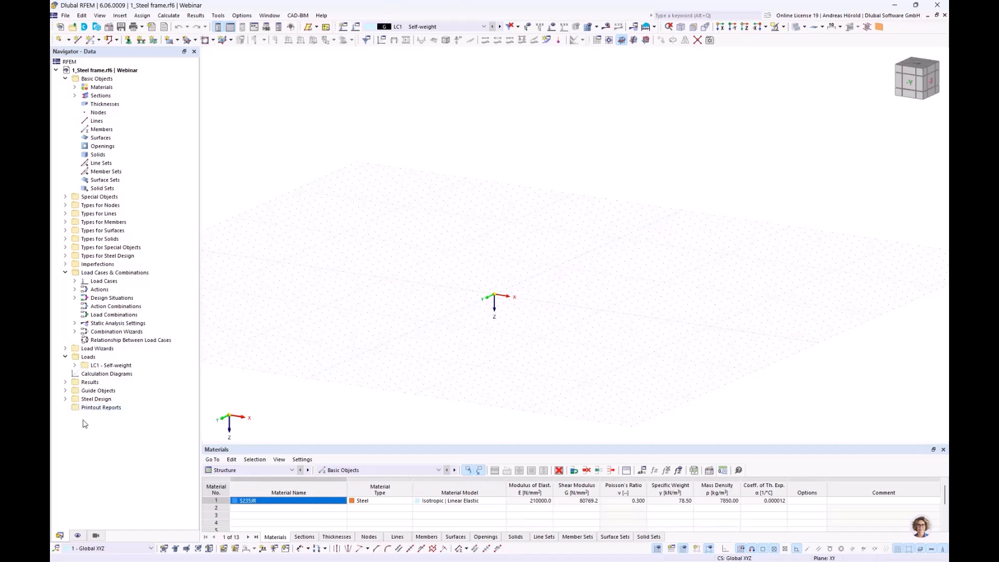
click(65, 391)
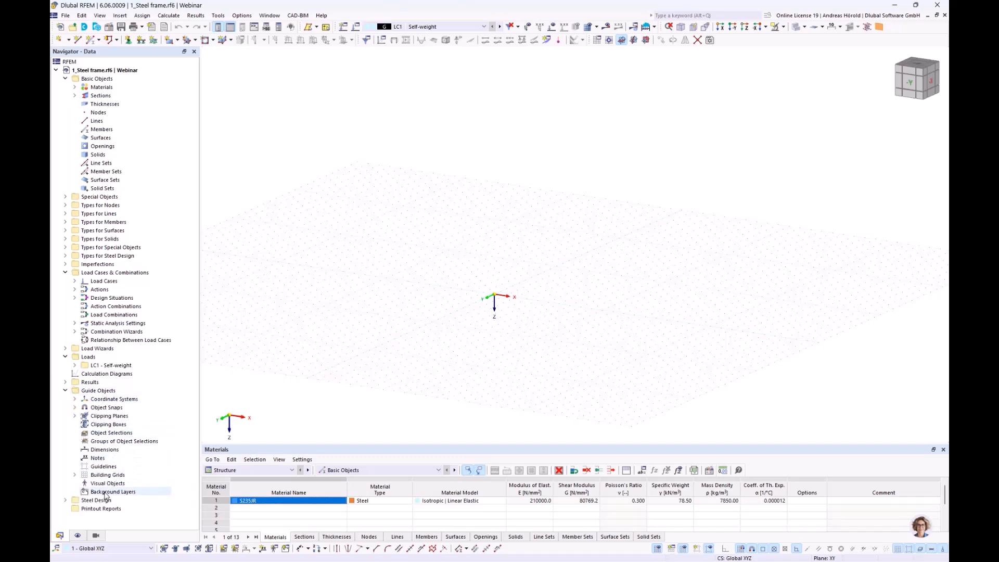
right_click(108, 493)
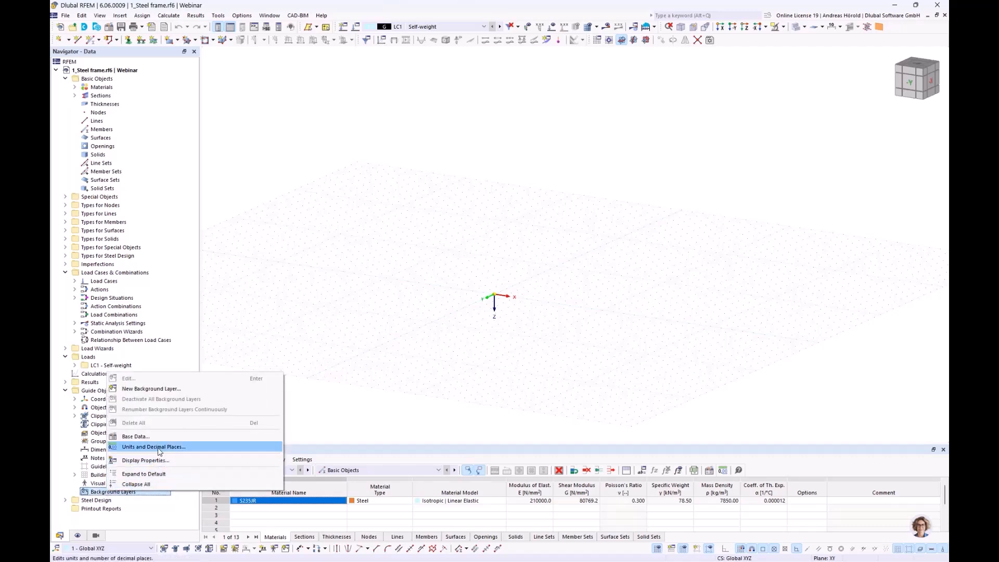
click(155, 392)
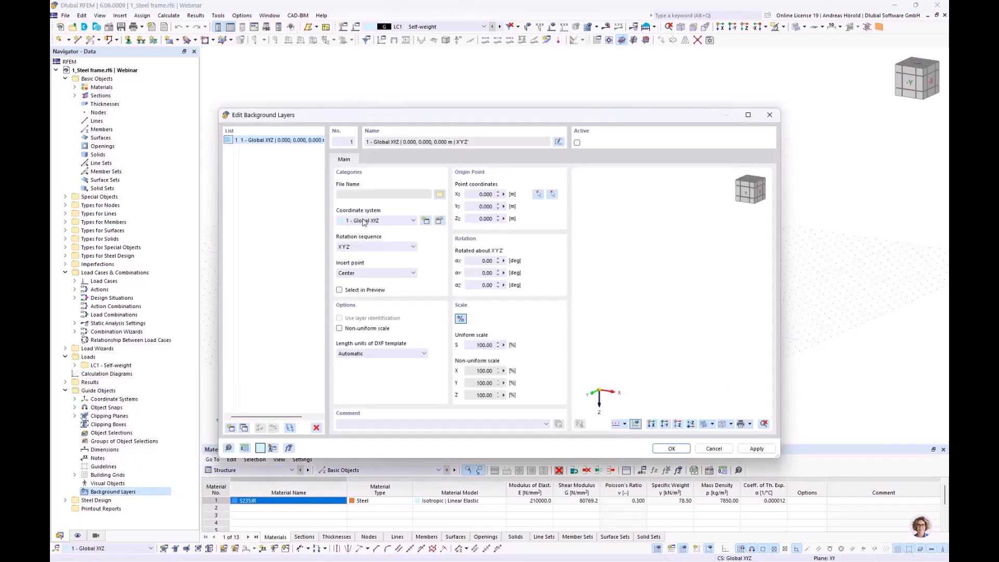
click(440, 195)
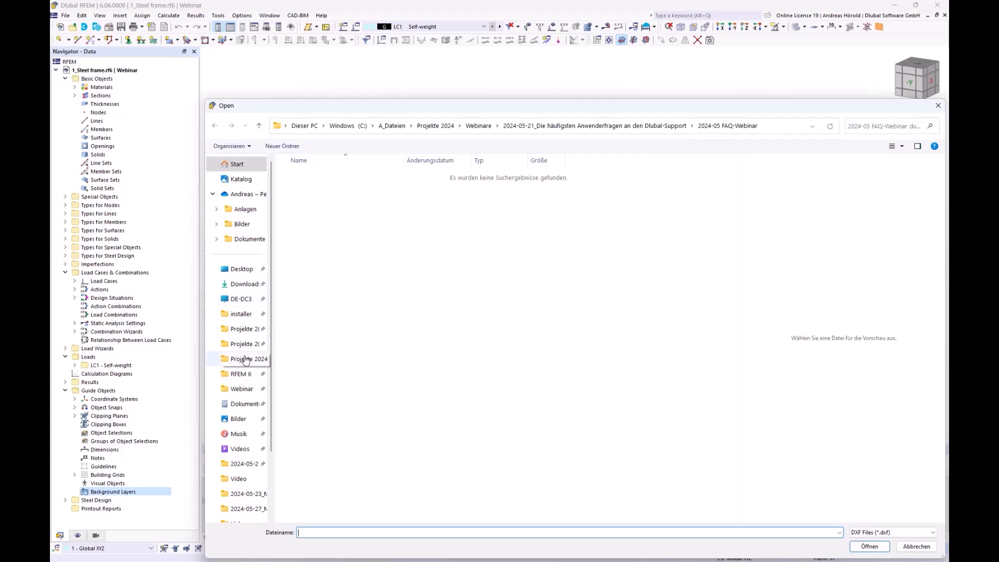
click(242, 389)
click(314, 175)
click(865, 547)
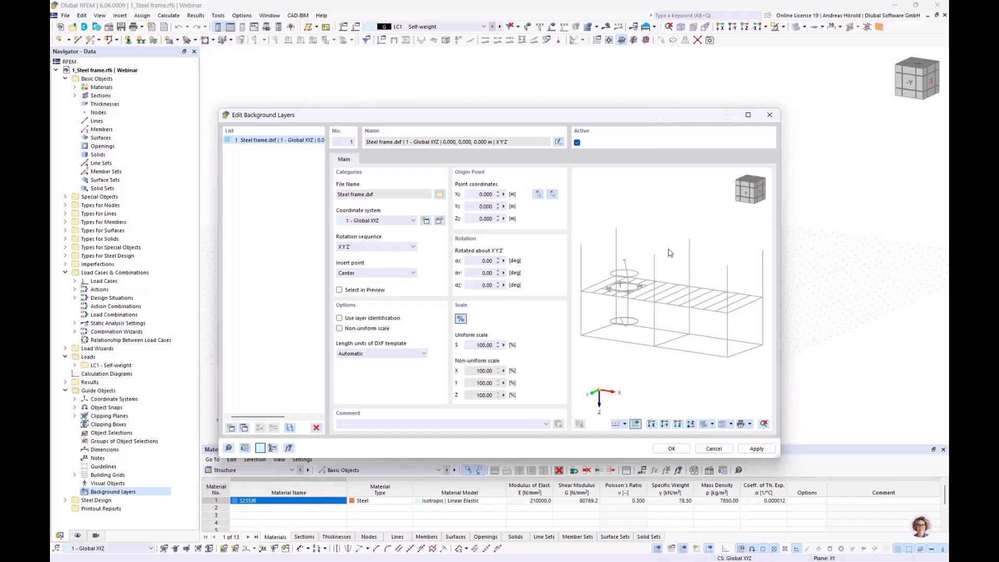
Step: Rotate the steel frame background layer 180 degrees about the Y' axis and apply the layer settings
mouse_move(658, 280)
middle_down()
mouse_move(672, 257)
mouse_move(659, 277)
middle_up()
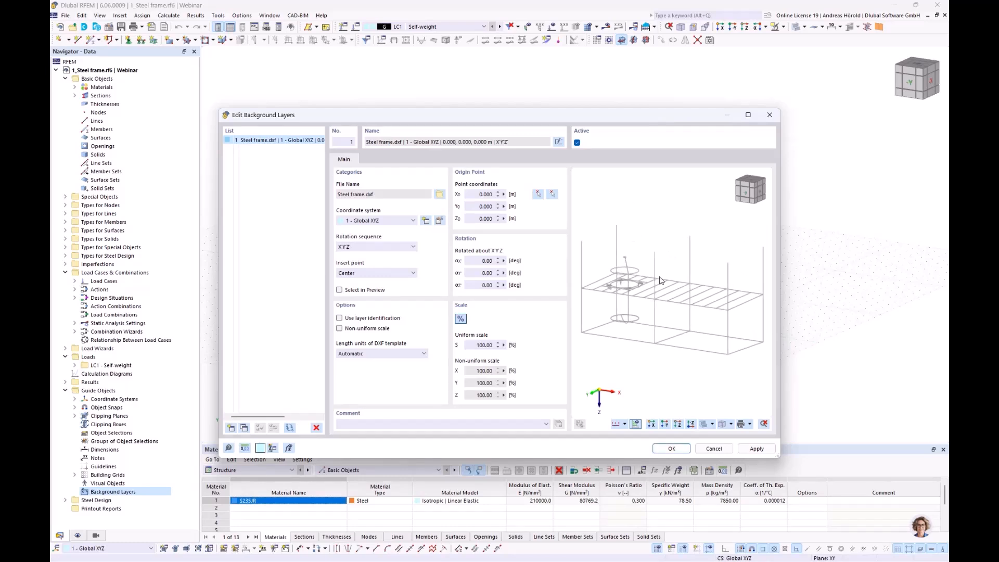
drag(476, 274, 504, 272)
text(180)
click(479, 285)
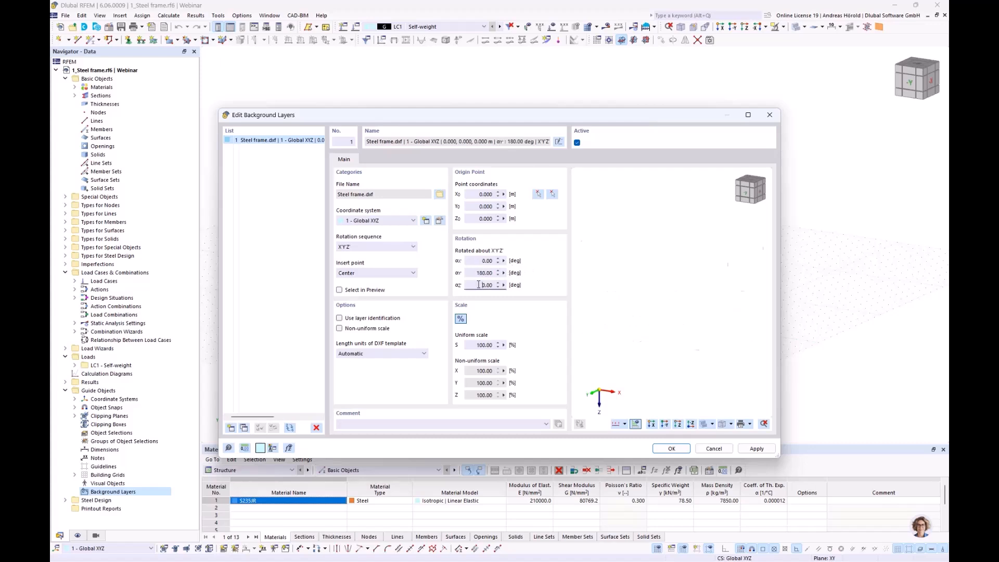
click(671, 449)
Step: Inspect the imported steel frame layer in the workspace and list the model's background layers
scroll(489, 309, up, 4)
middle_drag(500, 287, 527, 280)
scroll(611, 228, down, 2)
scroll(612, 236, up, 2)
scroll(527, 281, up, 1)
scroll(527, 280, down, 1)
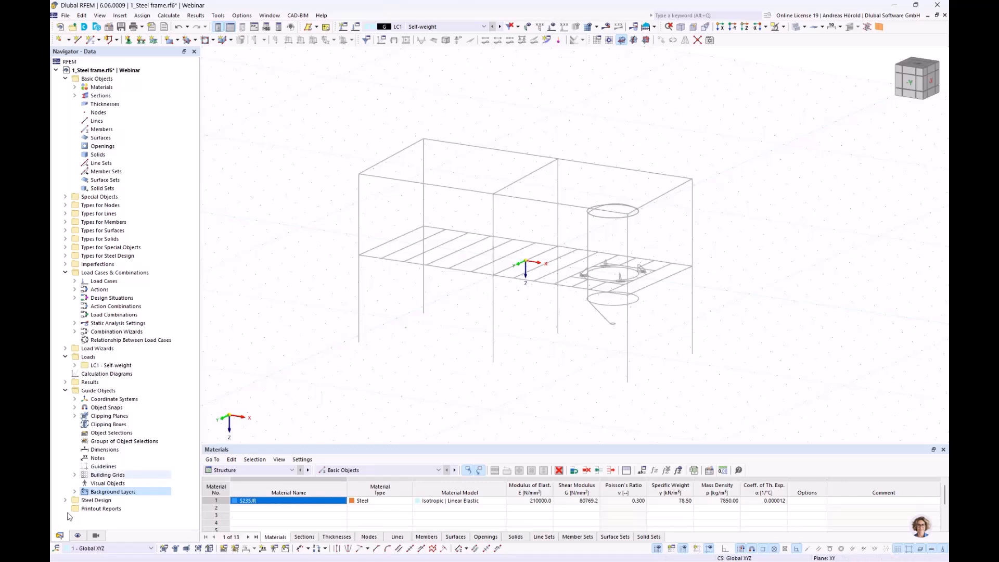
click(76, 492)
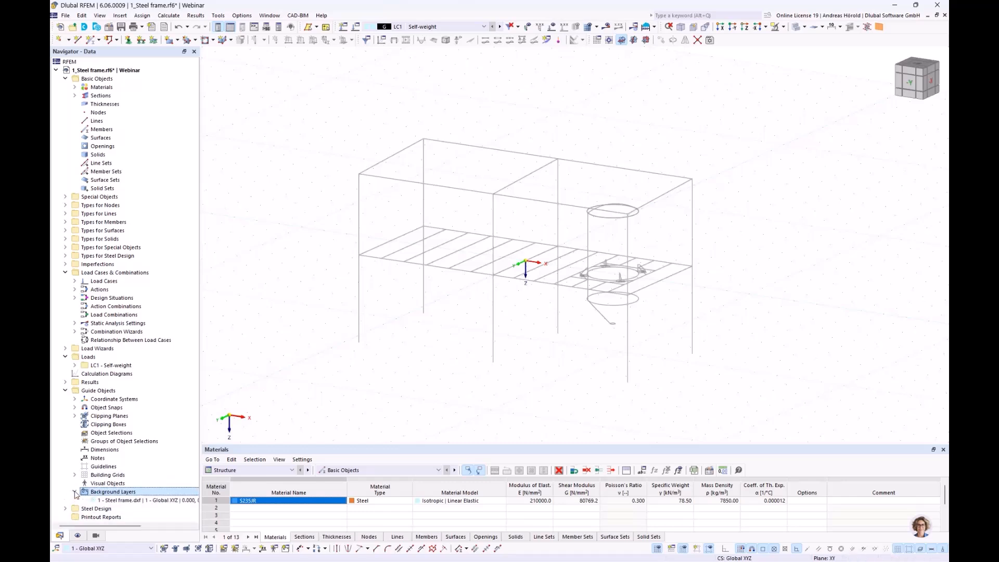
Step: Edit the steel frame background layer so the foot of the rear left column sits at the global origin
double_click(124, 500)
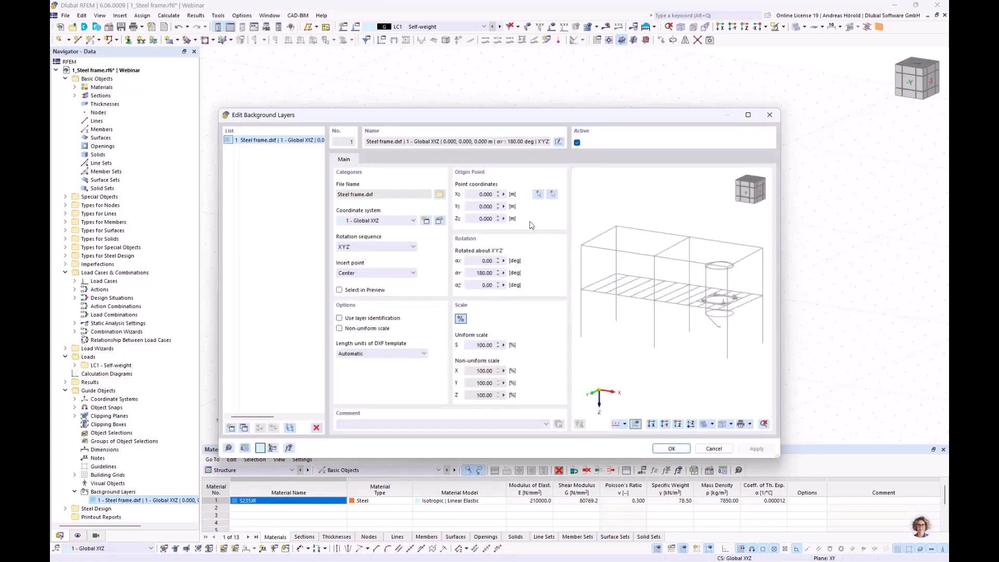
click(553, 195)
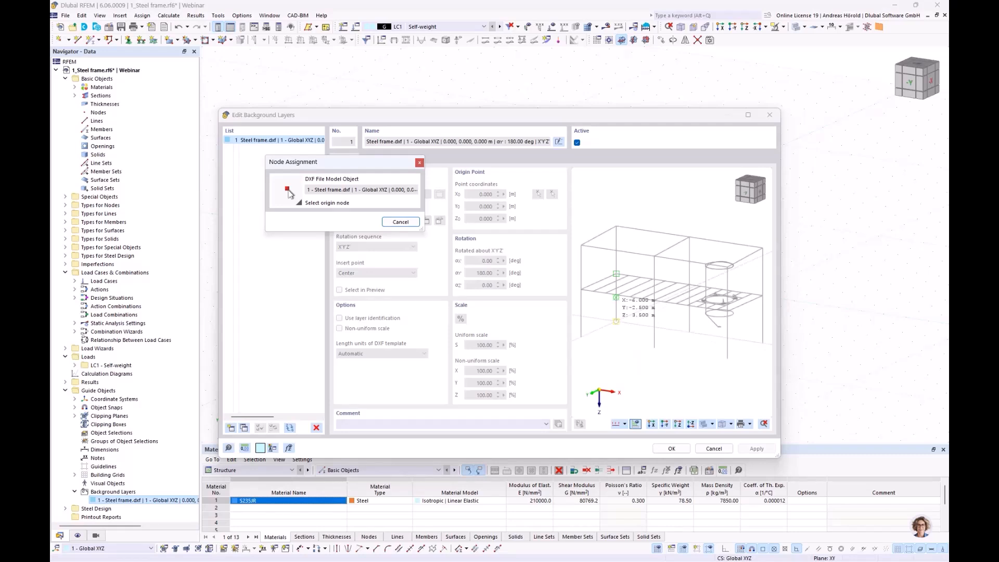
click(616, 321)
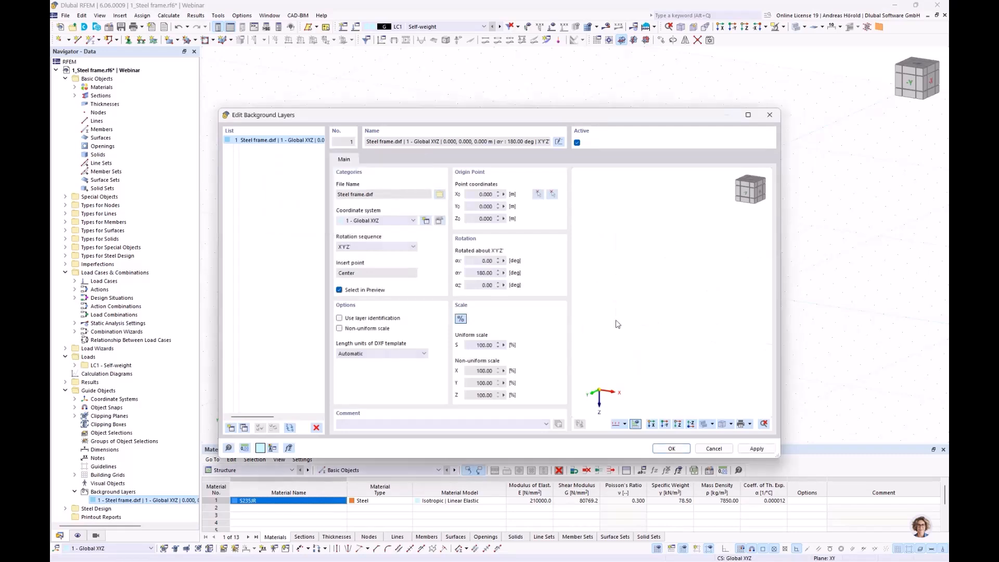
click(538, 194)
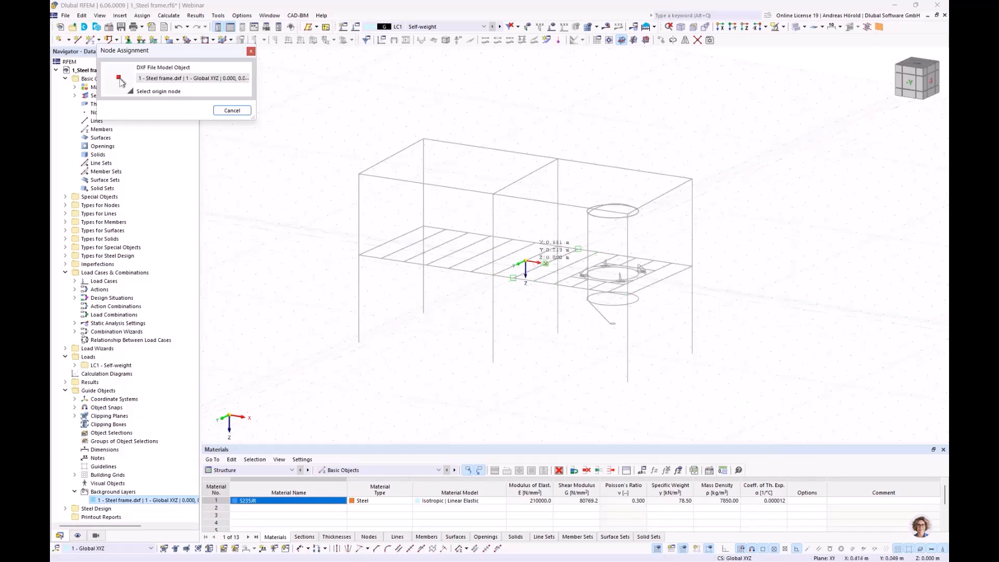
click(526, 260)
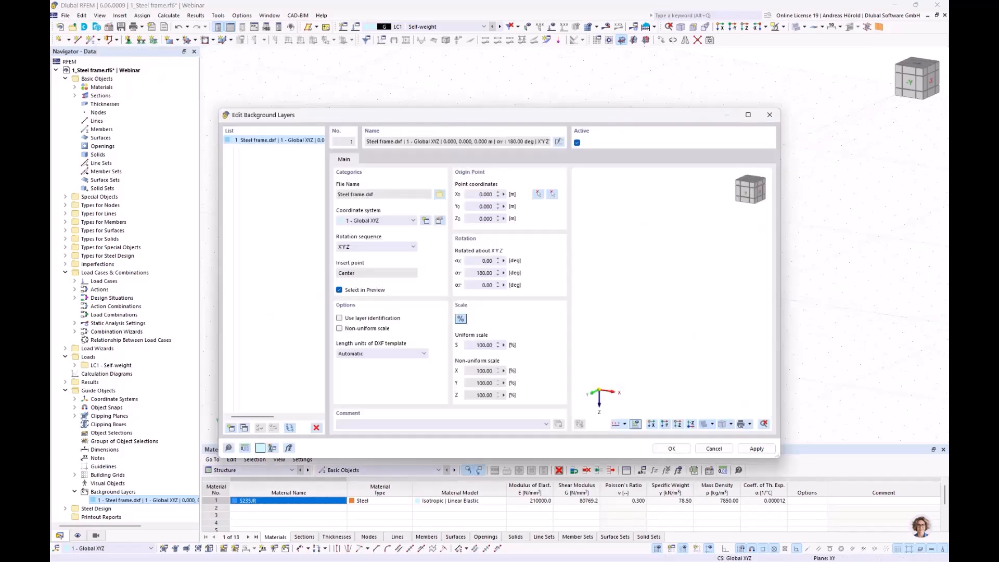
click(672, 449)
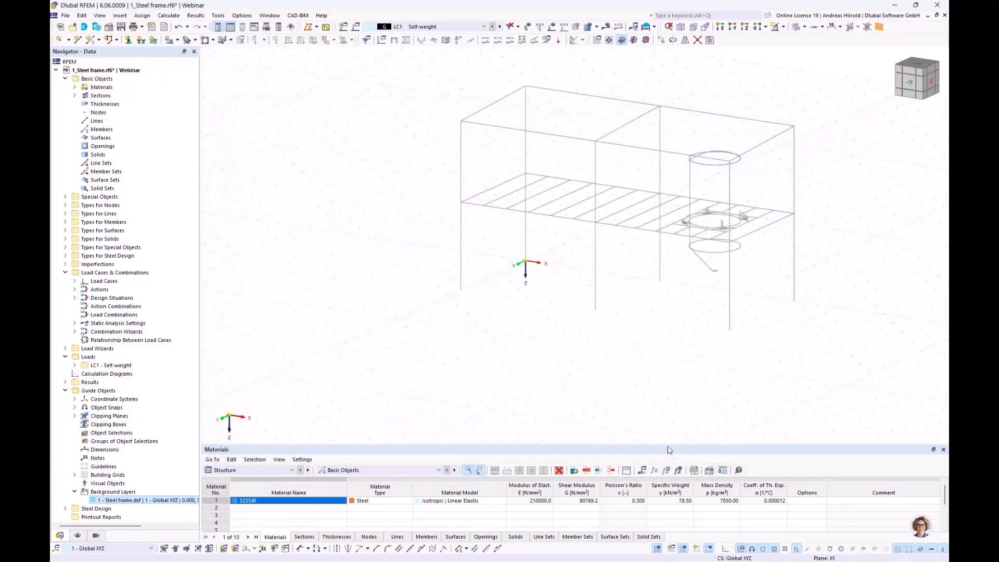
ctrl+middle_drag(498, 319, 517, 323)
scroll(458, 326, up, 4)
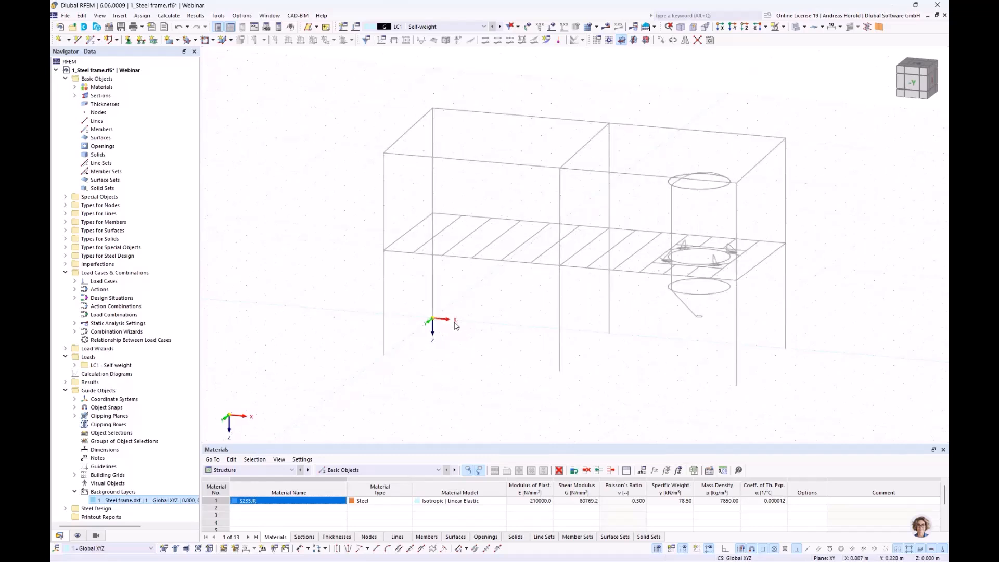
scroll(423, 331, down, 1)
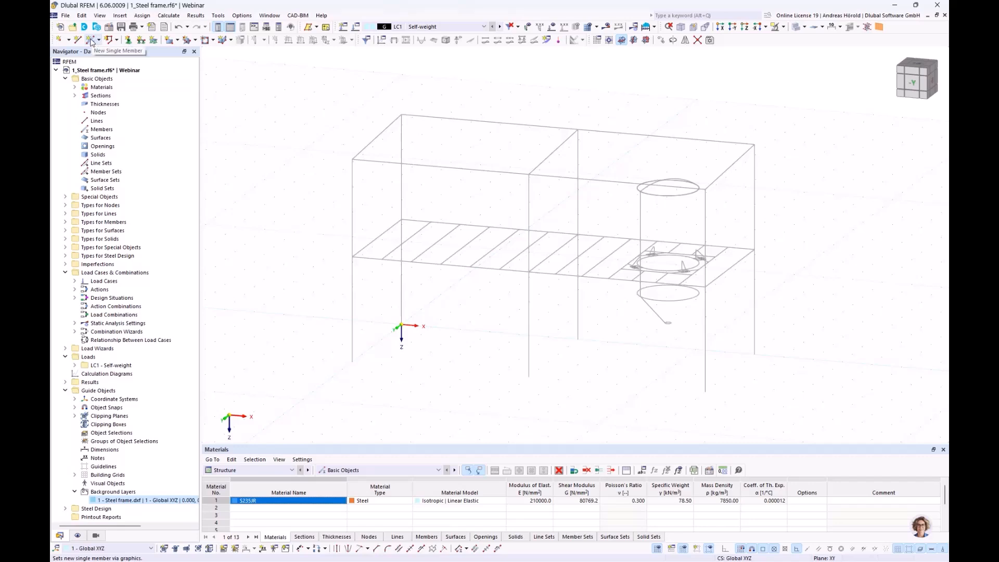
Step: Delete the predefined S235JR material from the model
click(75, 87)
click(131, 97)
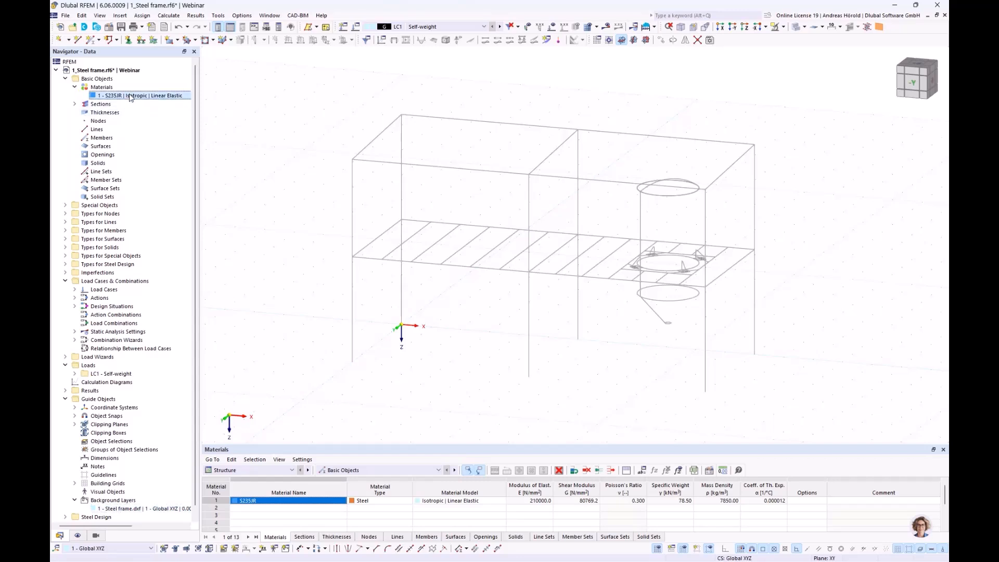
key(Delete)
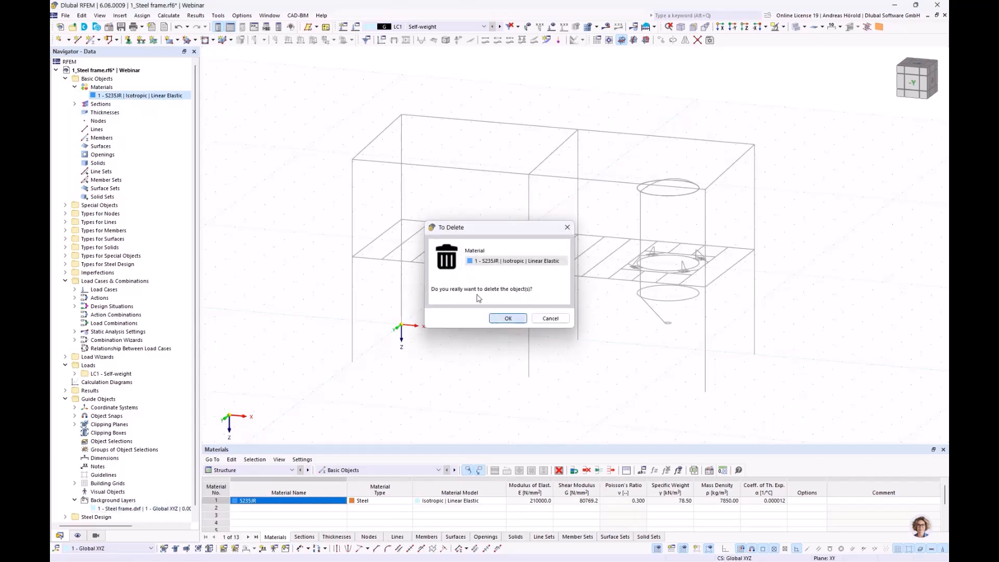
click(511, 318)
Step: Delete the two predefined sections, HE 240 B and HE 220 A
click(75, 95)
click(127, 105)
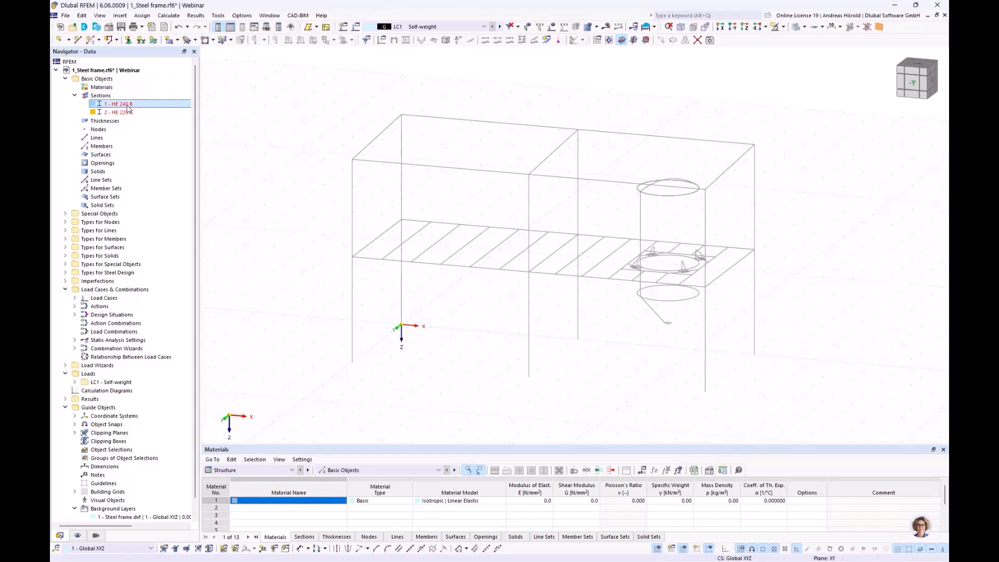
shift+click(128, 113)
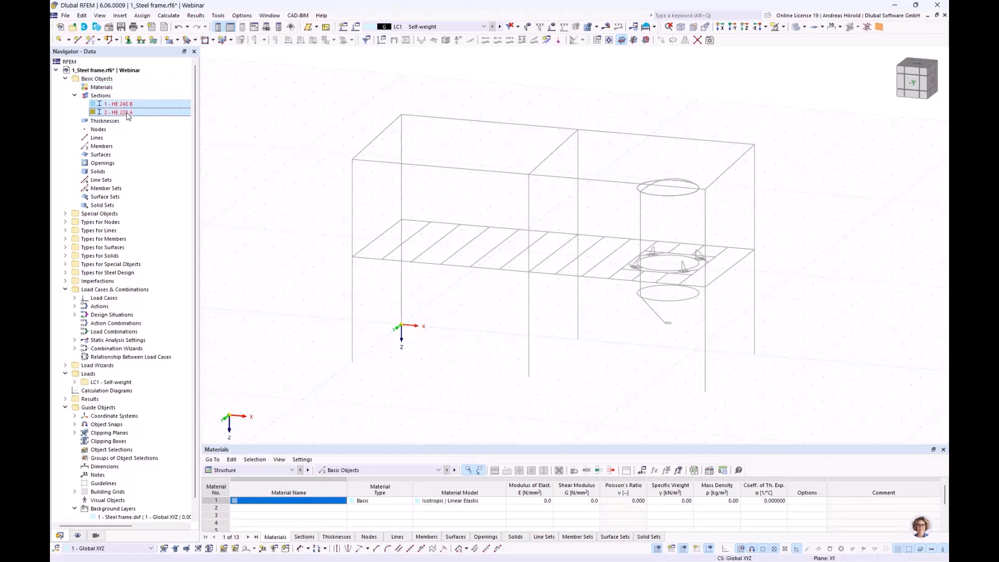
key(Delete)
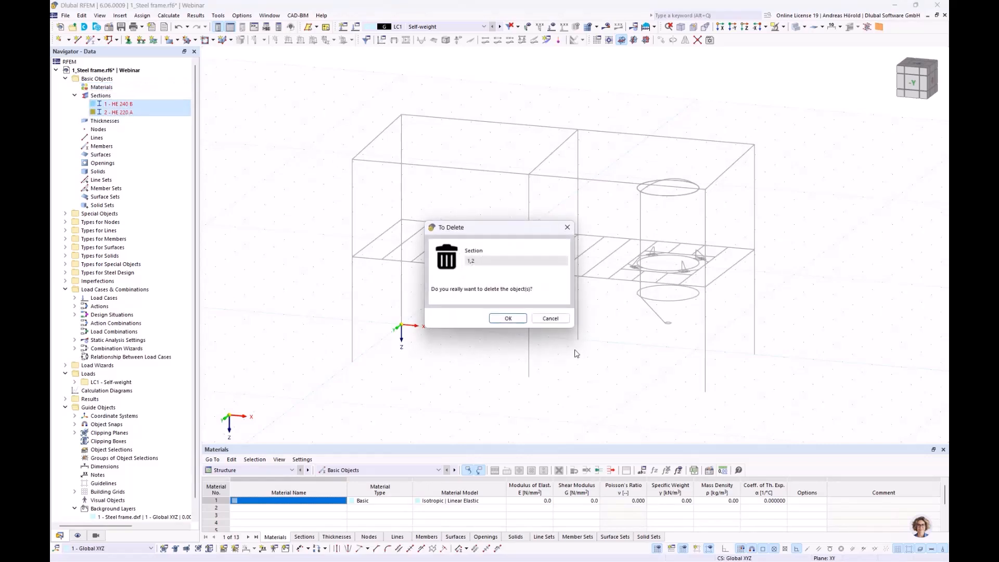
click(494, 318)
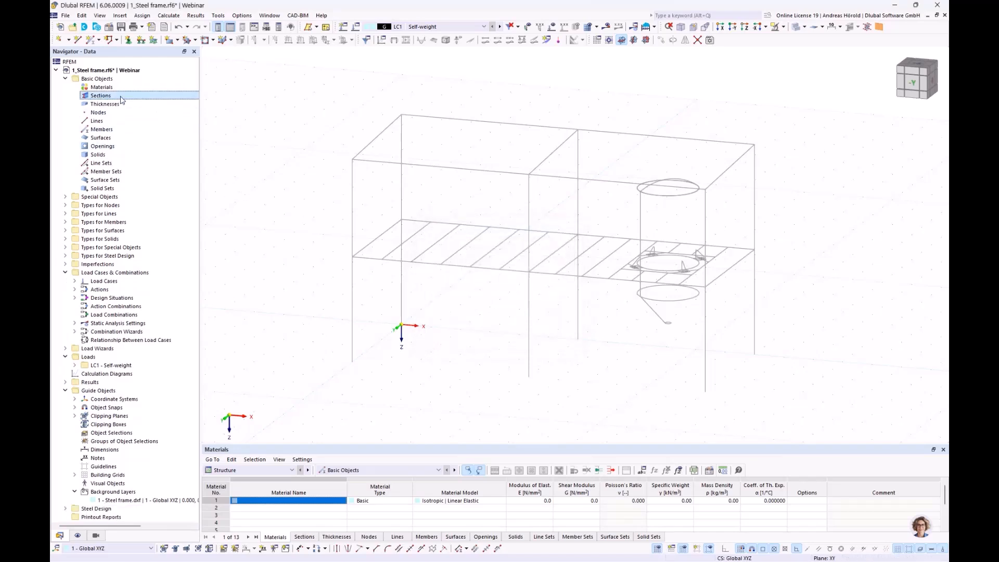
Step: Start a new single member, review the available member types and choose Beam
click(90, 41)
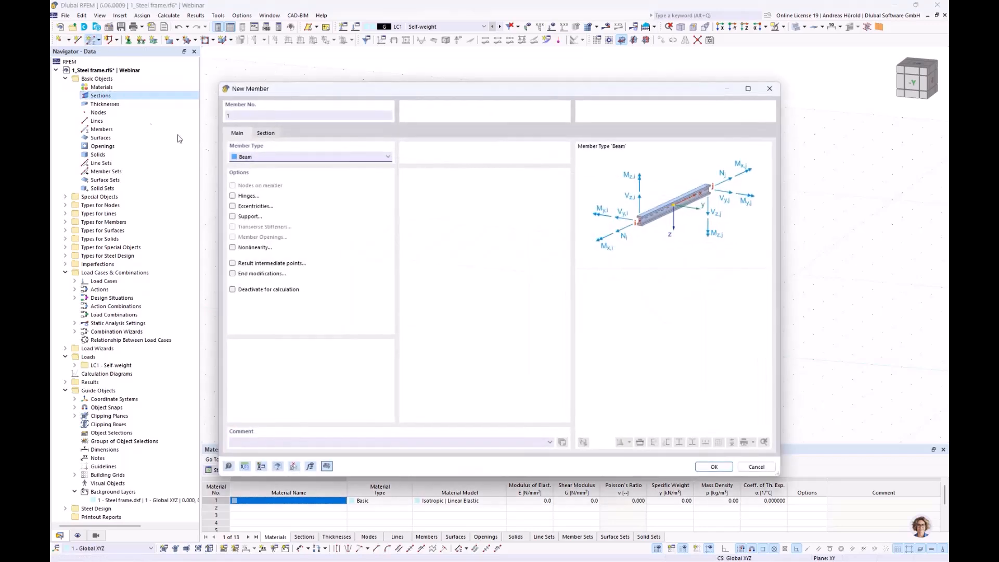
click(291, 158)
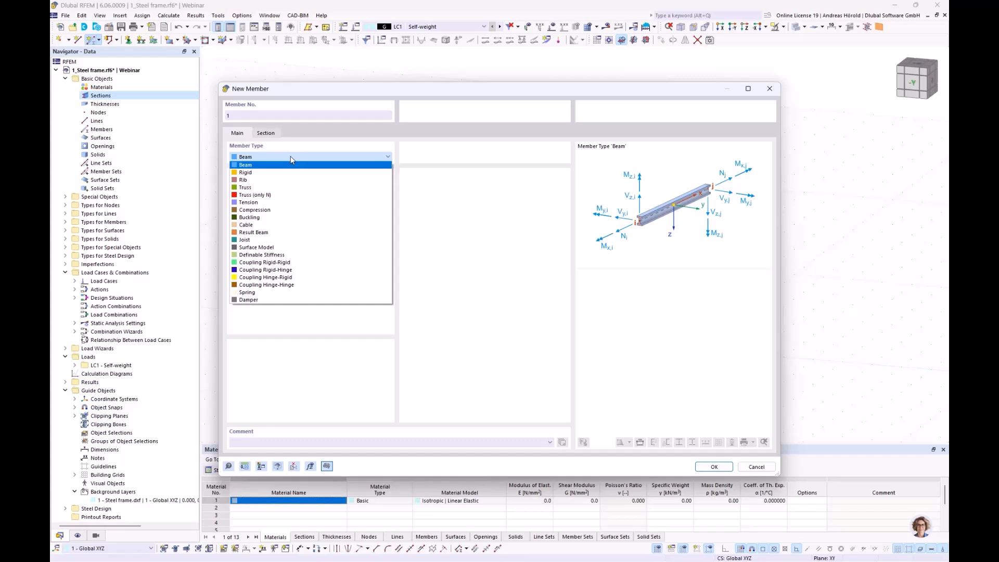
click(291, 156)
click(302, 157)
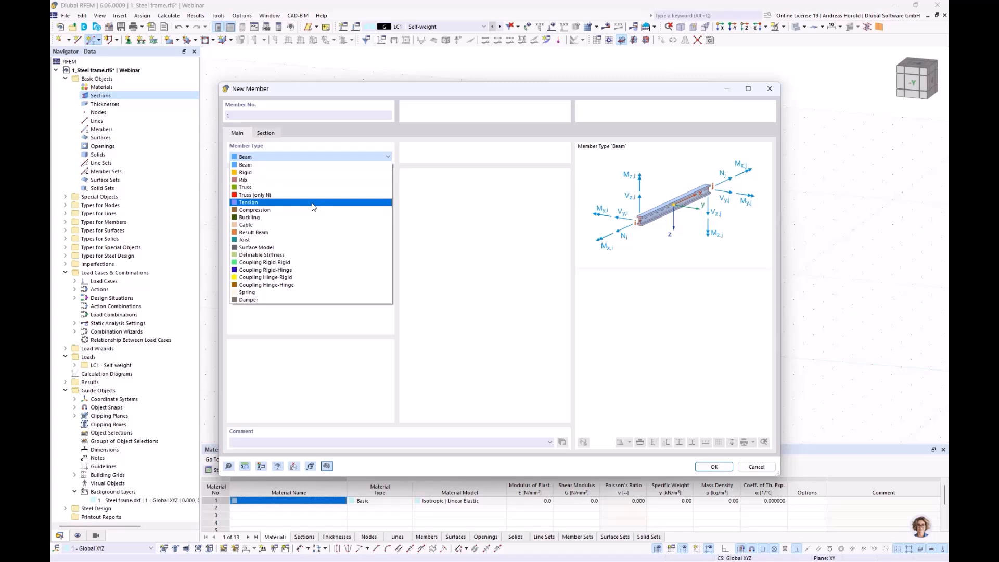
click(299, 166)
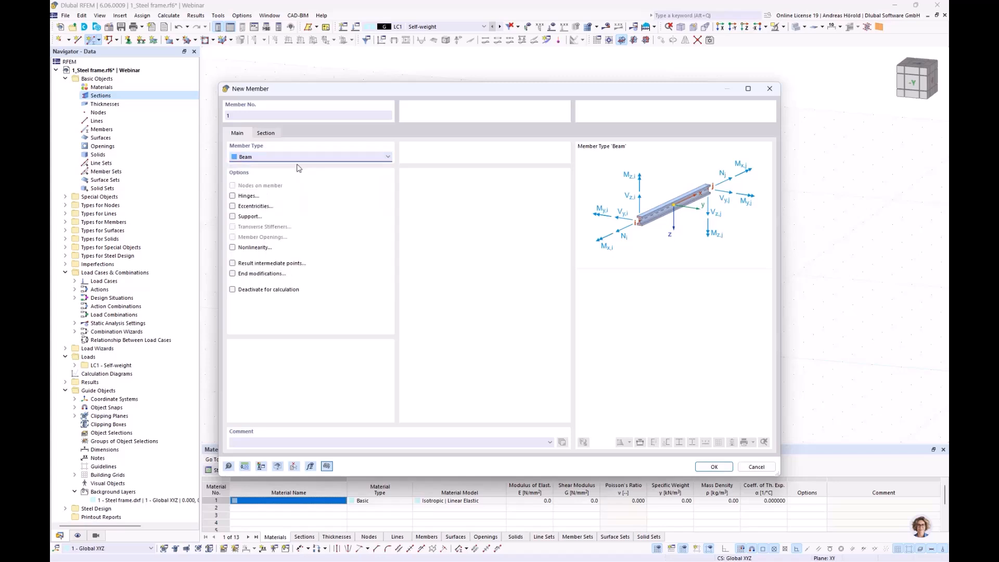
Step: Choose the standardized I-section HE 240 B from the section library for the new member
click(265, 134)
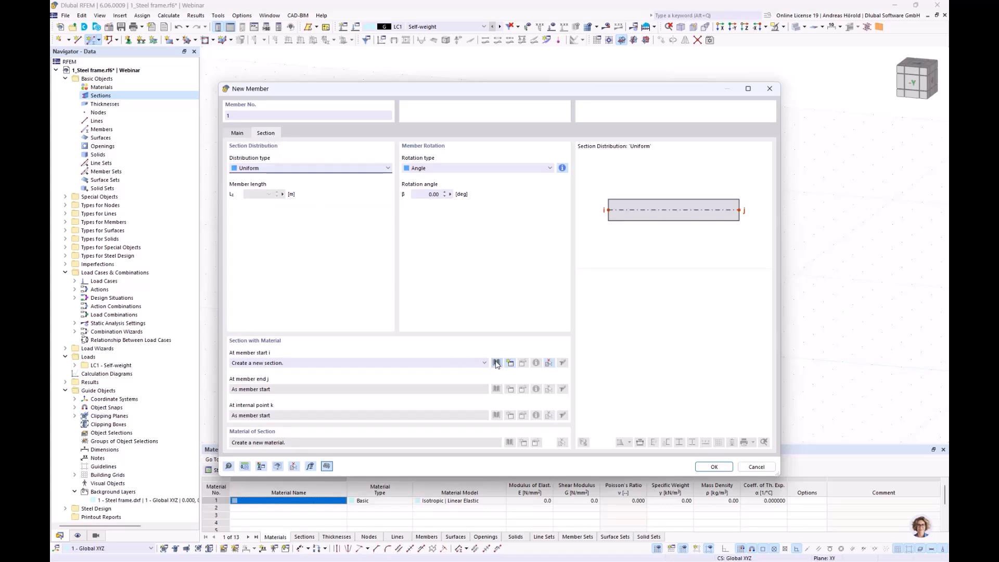
click(497, 363)
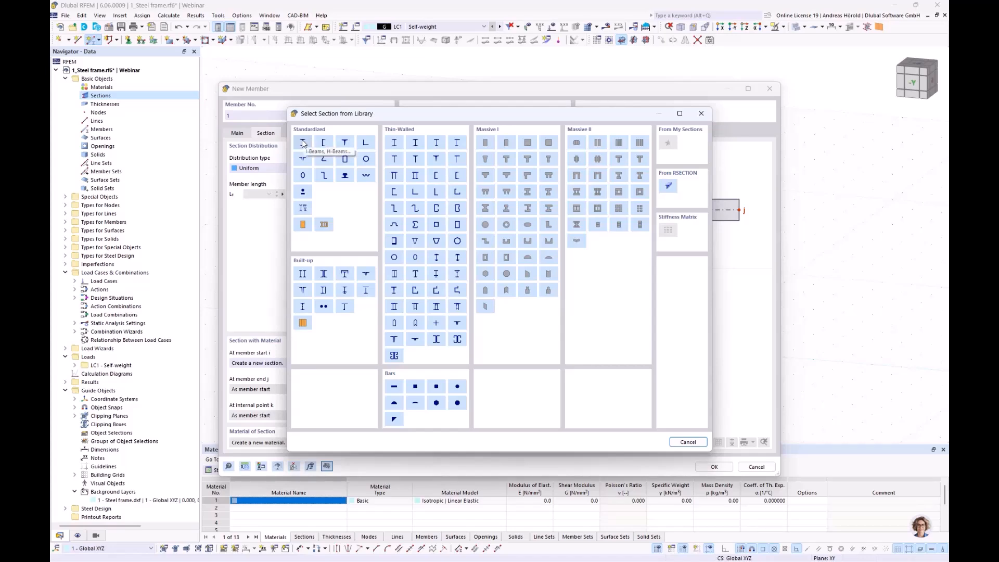
click(303, 143)
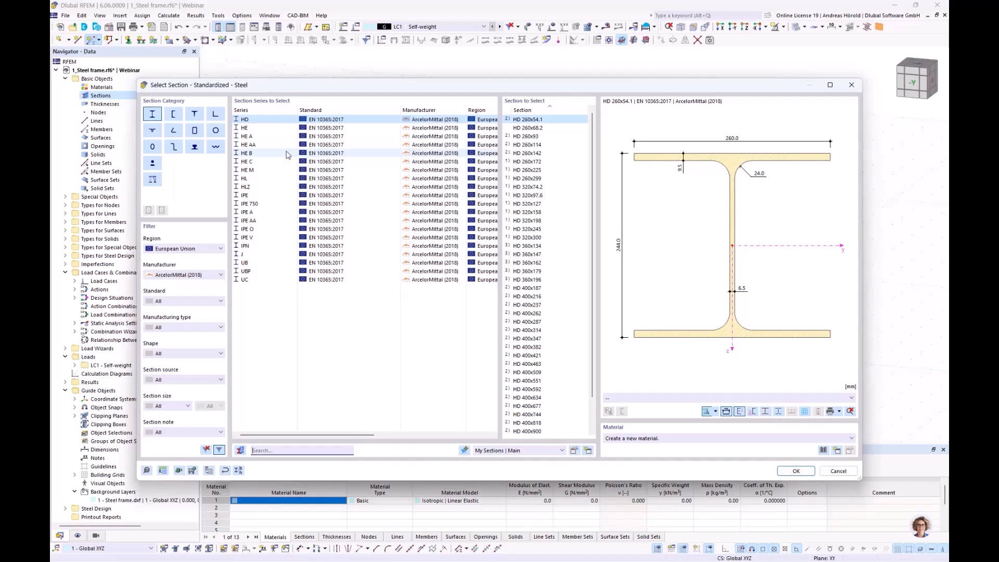
click(254, 154)
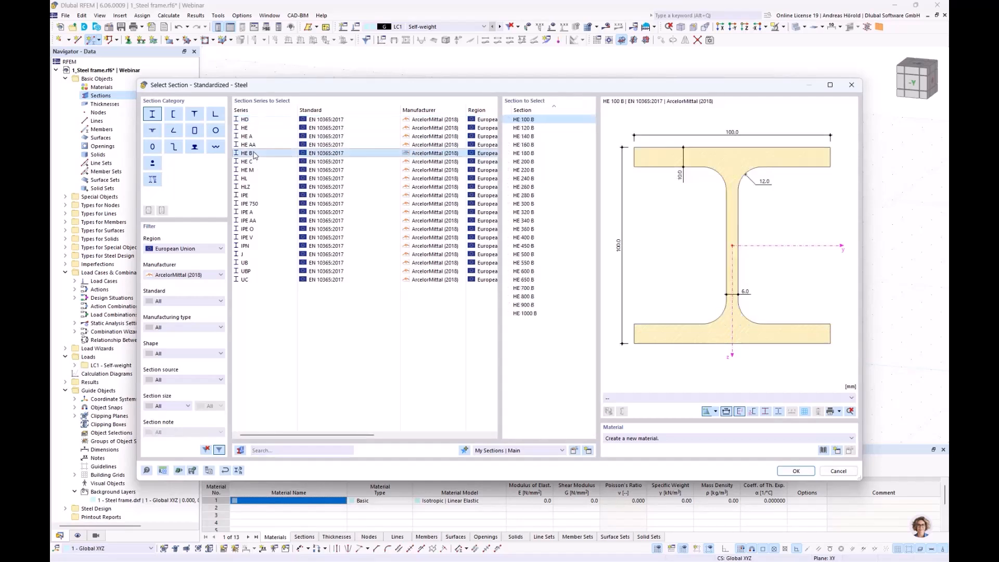
click(529, 179)
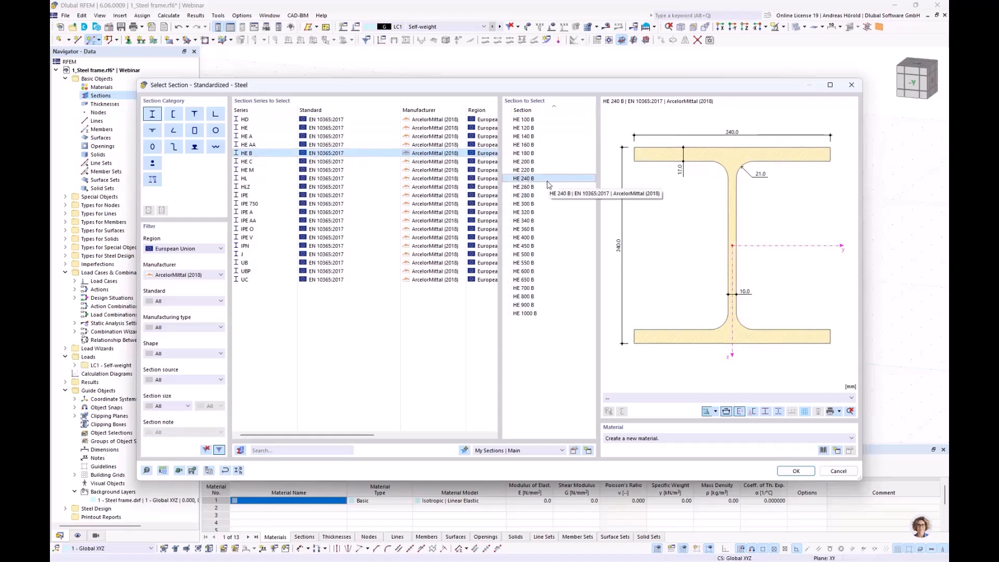
Step: Assign S235JR from the Steel S series, EN 10025-2:2019-08, as the section's material and accept the section
click(823, 451)
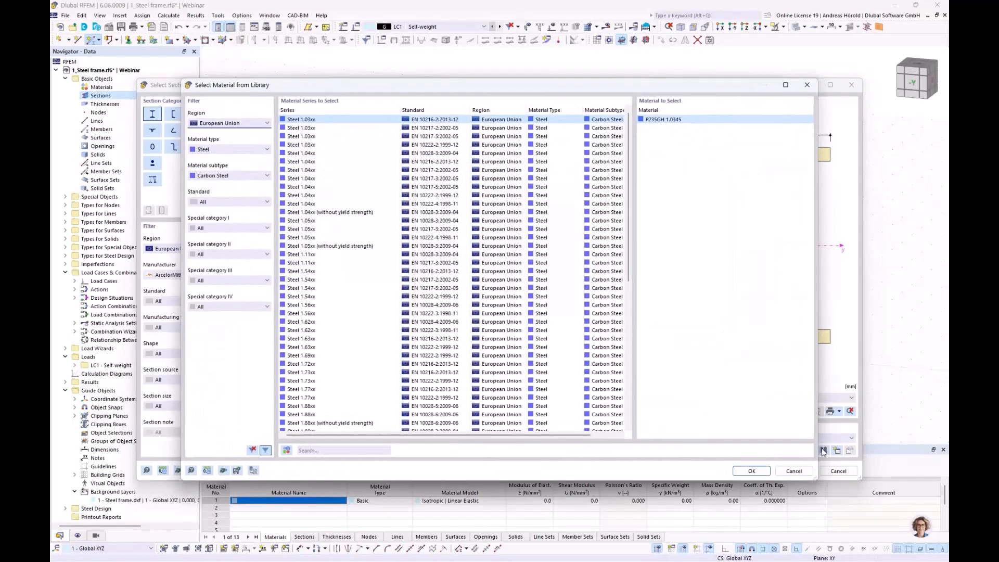
click(222, 124)
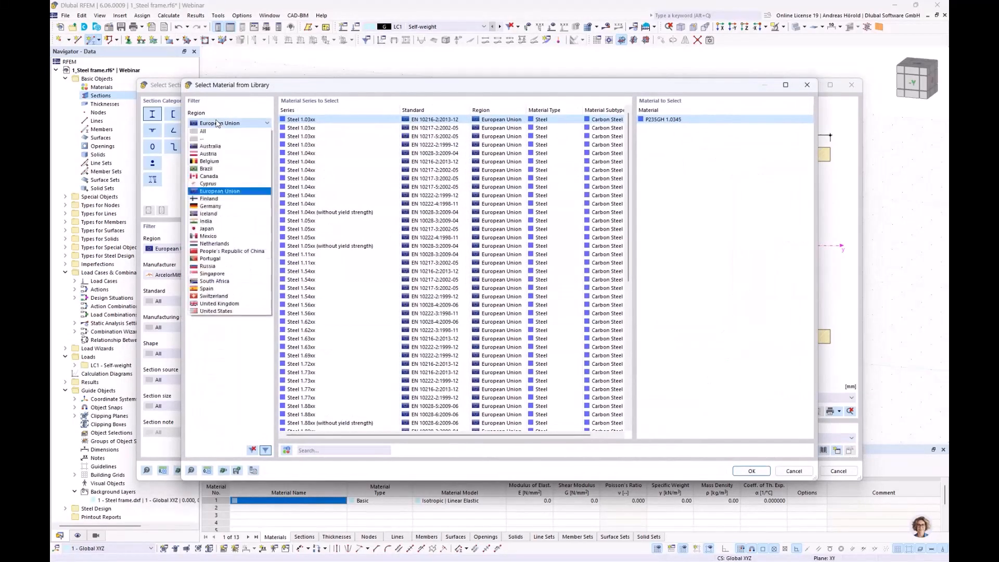
click(223, 125)
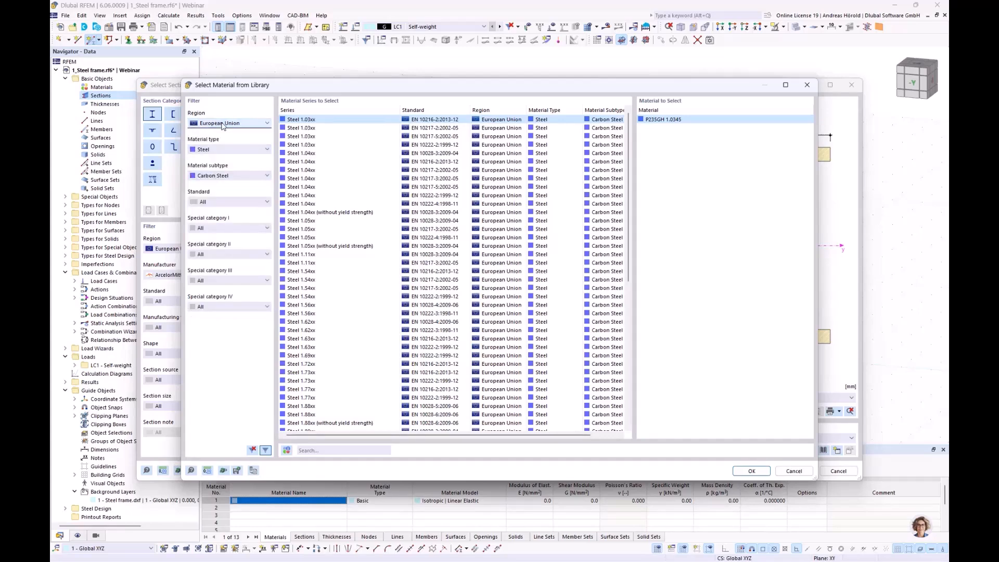
click(234, 151)
click(235, 153)
click(239, 176)
click(240, 177)
scroll(312, 231, down, 8)
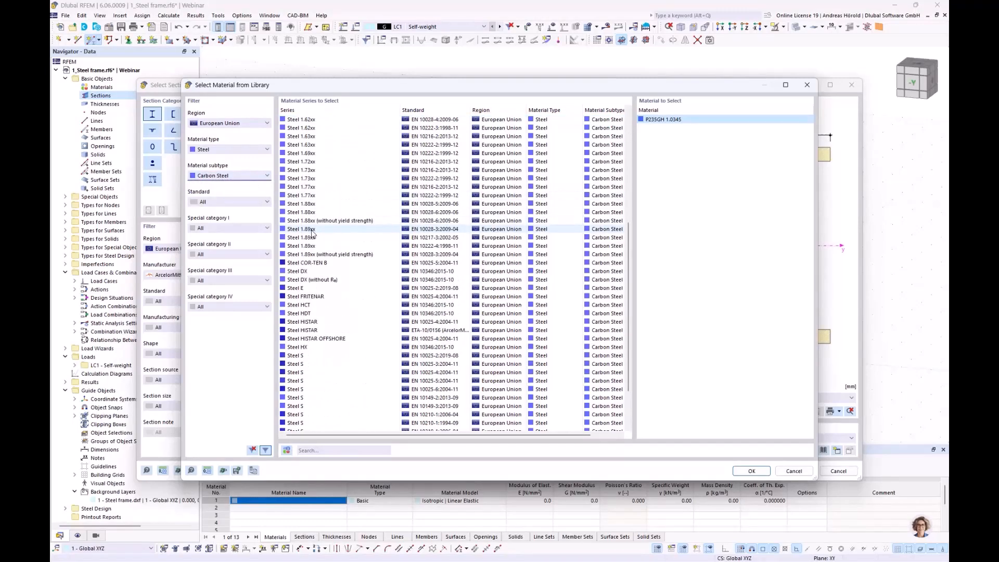
scroll(299, 296, down, 2)
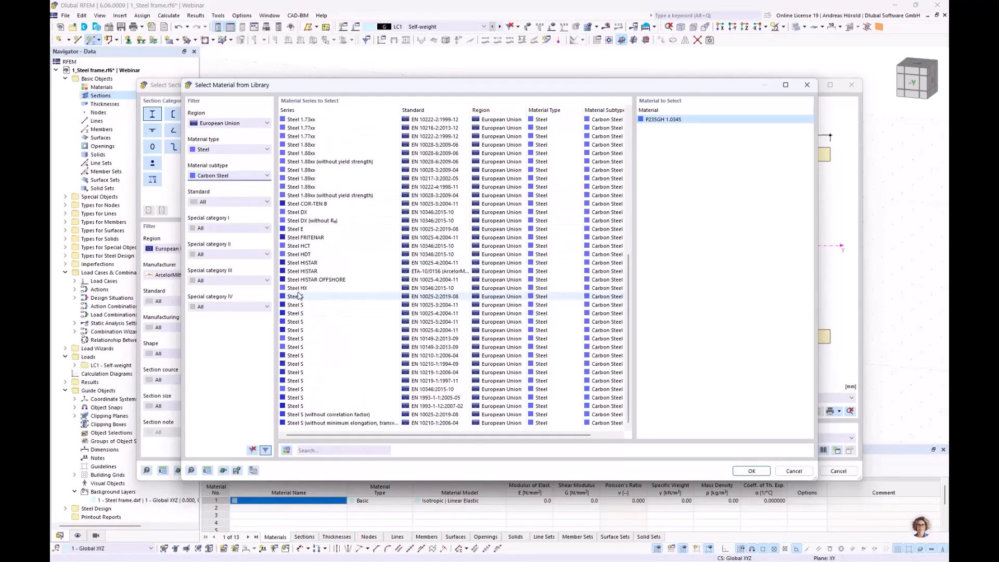
click(299, 295)
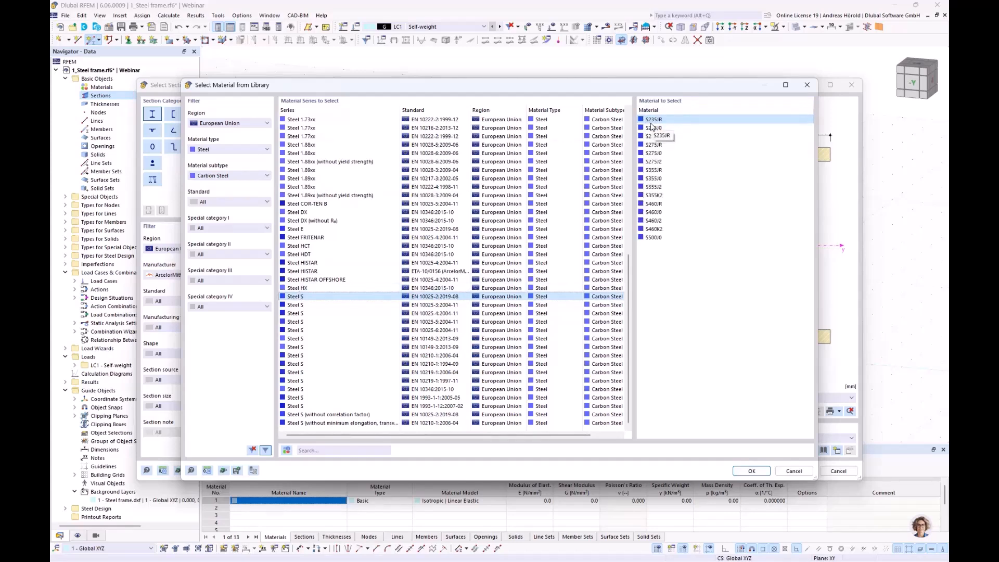
click(750, 471)
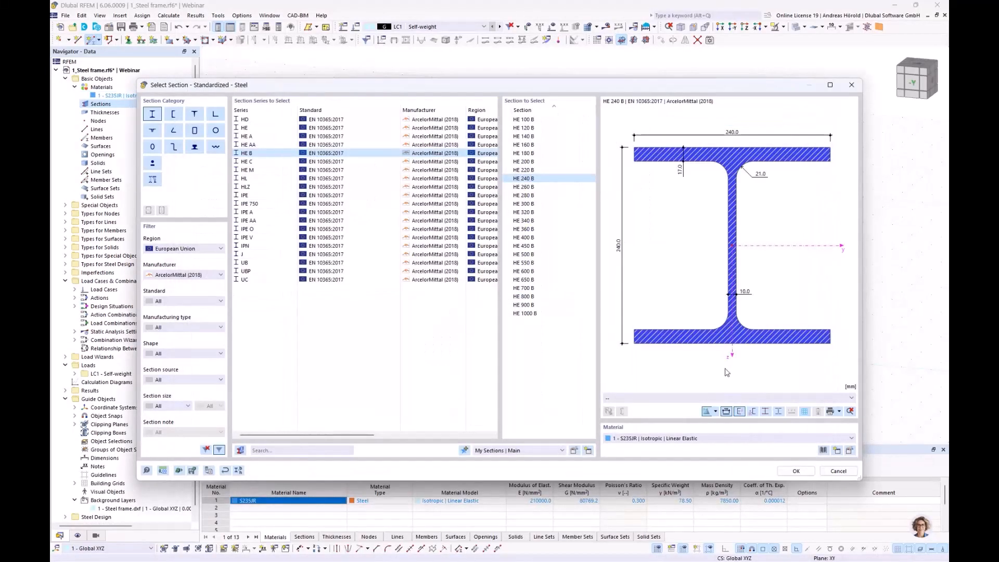
click(796, 472)
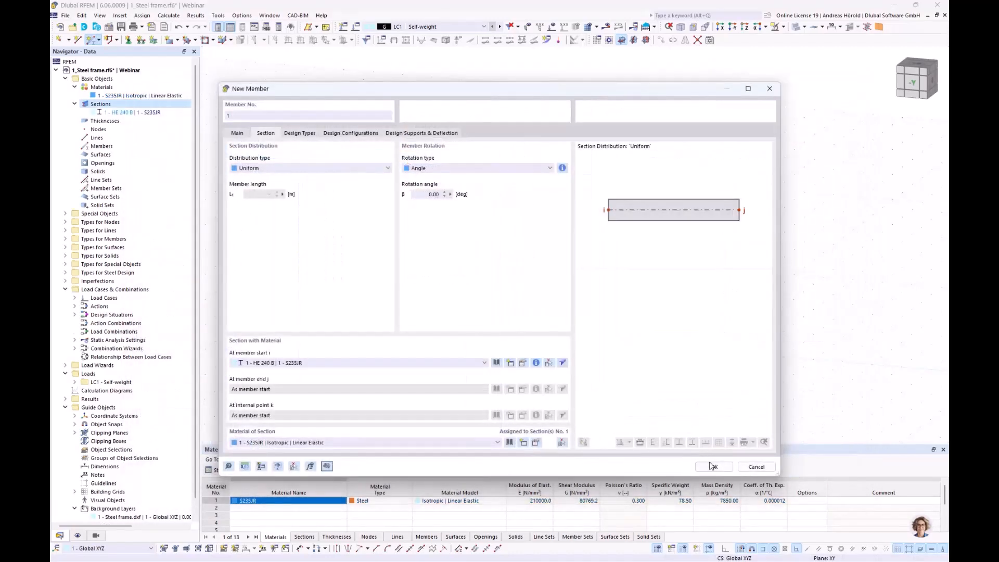
Step: Draw the HE 240 B member along the front left column line from its foot to its top, and check its orientation
click(712, 467)
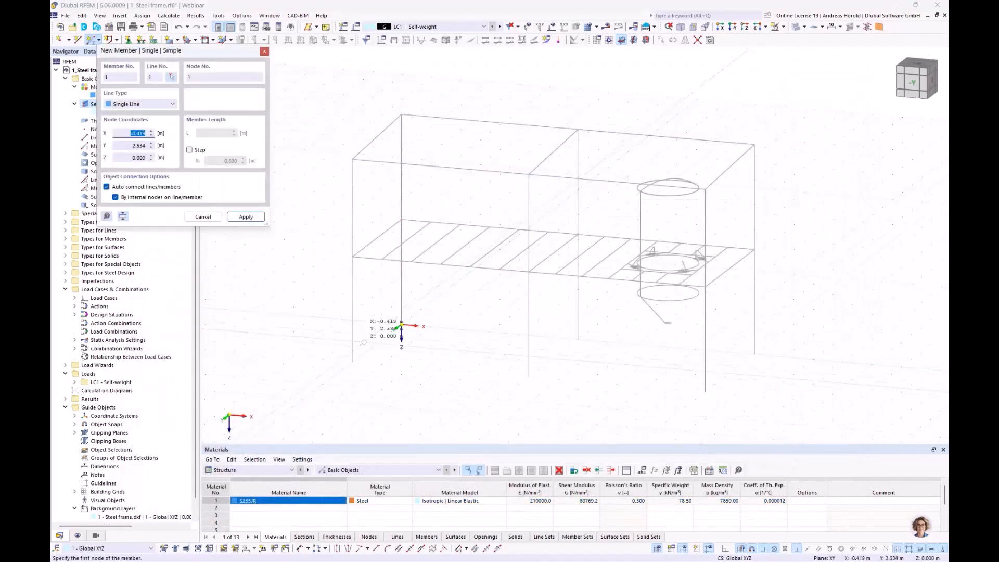
click(352, 361)
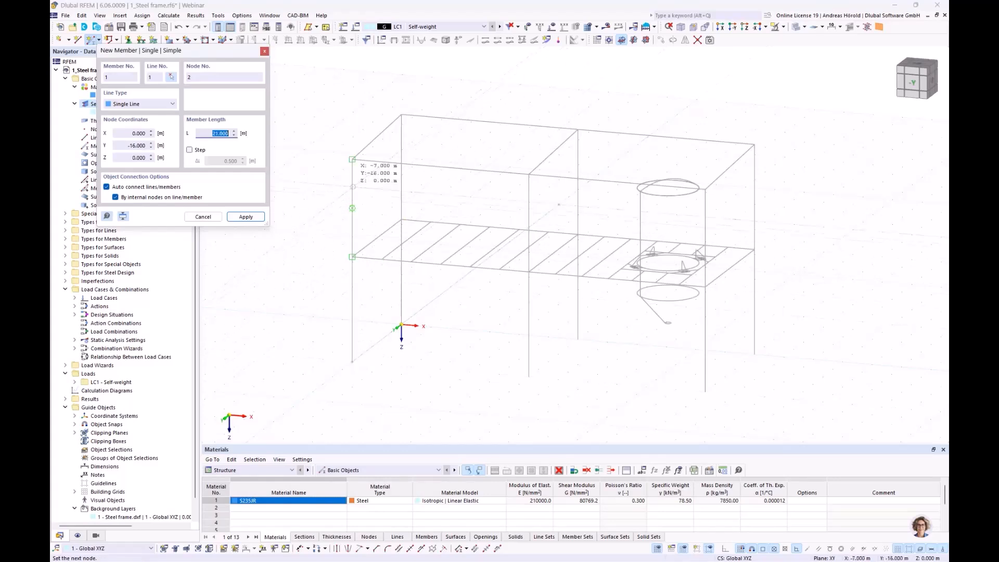
click(352, 160)
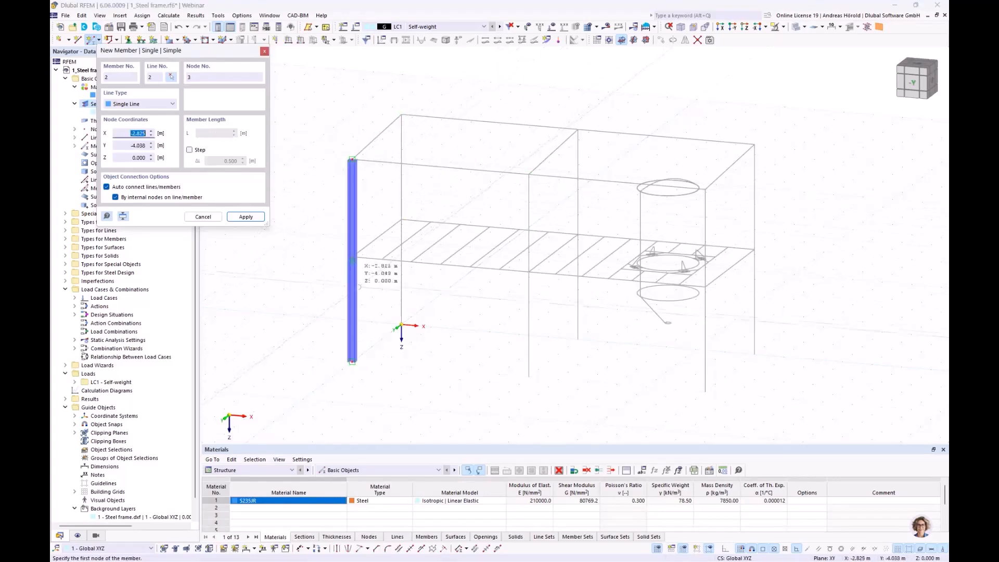
key(Escape)
ctrl+middle_drag(317, 300, 432, 353)
scroll(446, 338, up, 5)
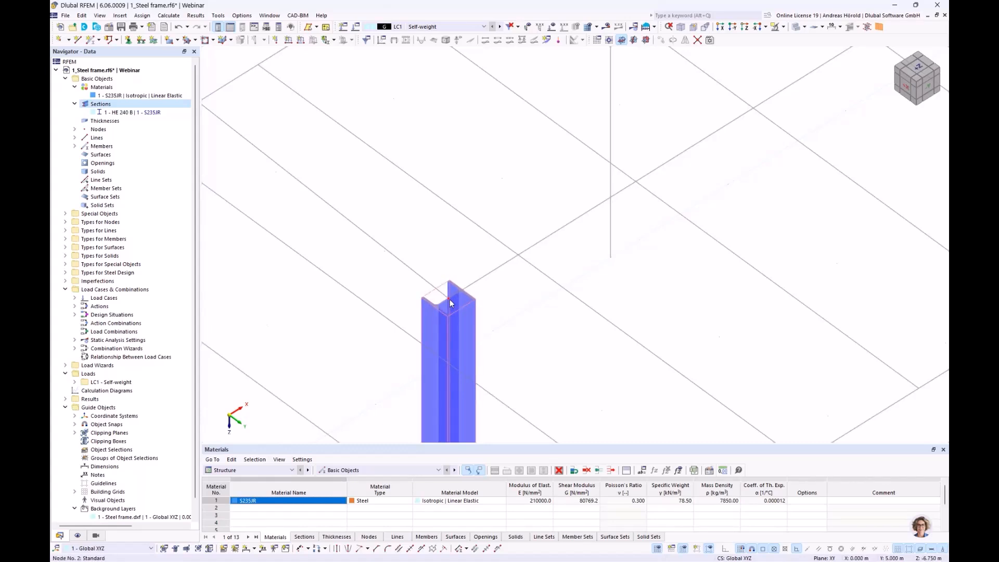
Step: Undo the last change to the drawn column and examine its orientation within the DXF frame outline
click(178, 27)
scroll(509, 344, down, 2)
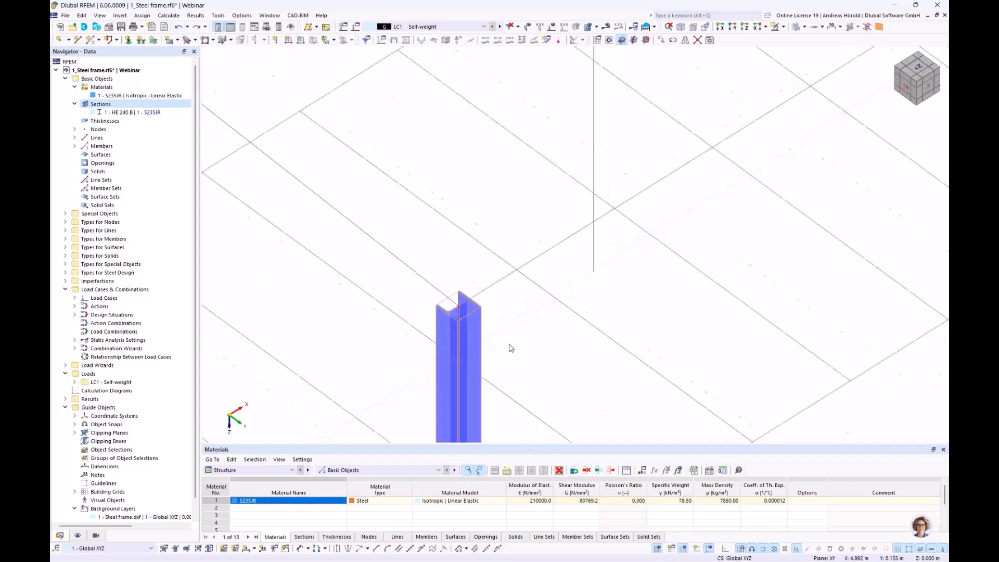
middle_drag(509, 344, 498, 291)
mouse_move(408, 229)
ctrl+middle_down()
mouse_move(390, 188)
mouse_move(397, 292)
mouse_move(399, 246)
ctrl+middle_up()
scroll(390, 188, down, 5)
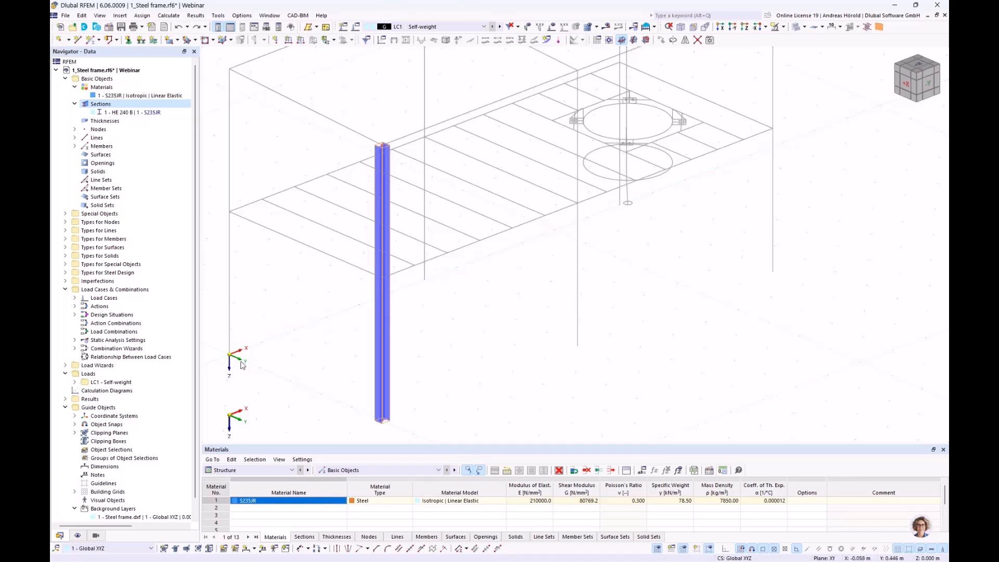
scroll(245, 287, down, 3)
middle_drag(246, 286, 387, 293)
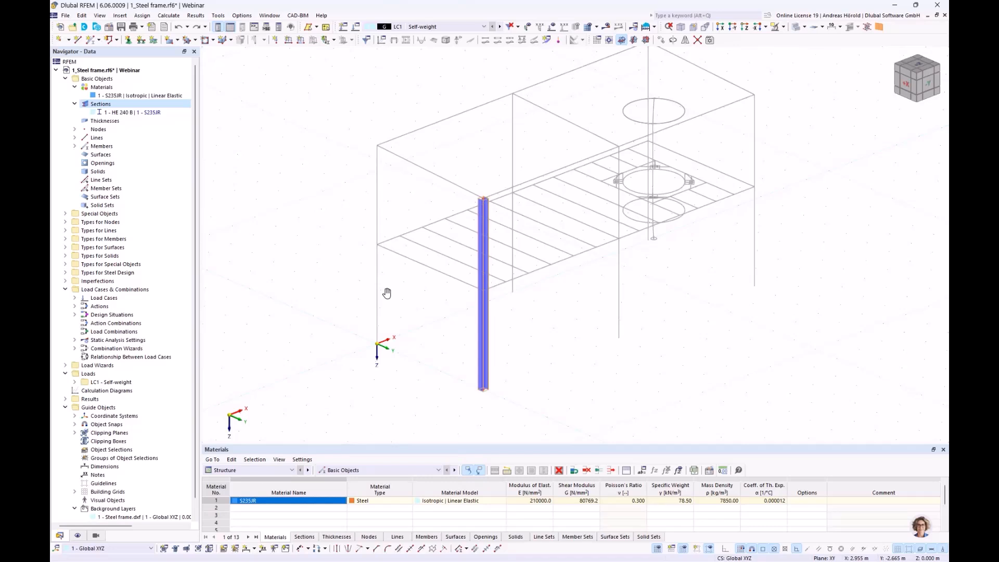
scroll(387, 293, up, 1)
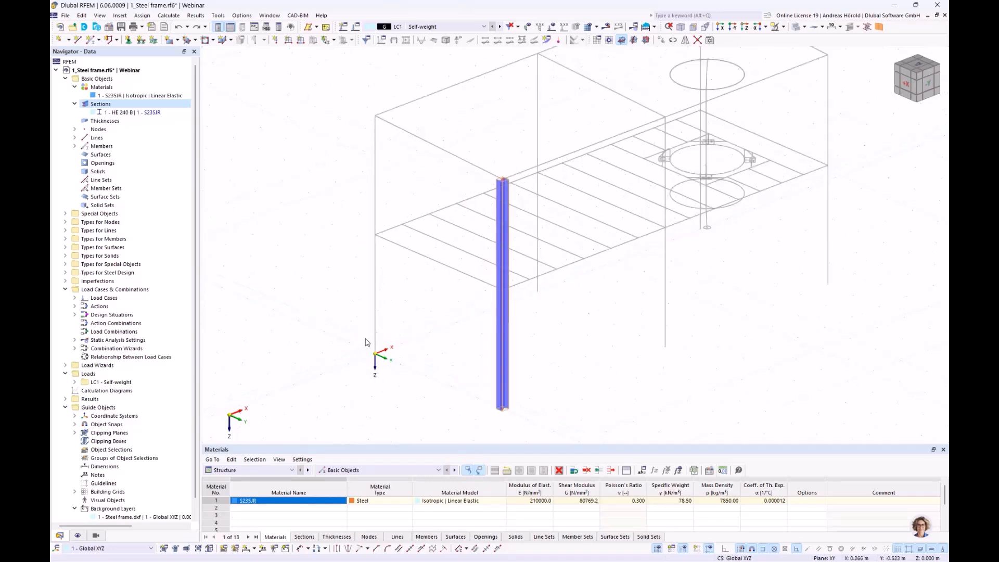
Step: Edit the existing HE 240 B column and adjust its member rotation angle
double_click(502, 207)
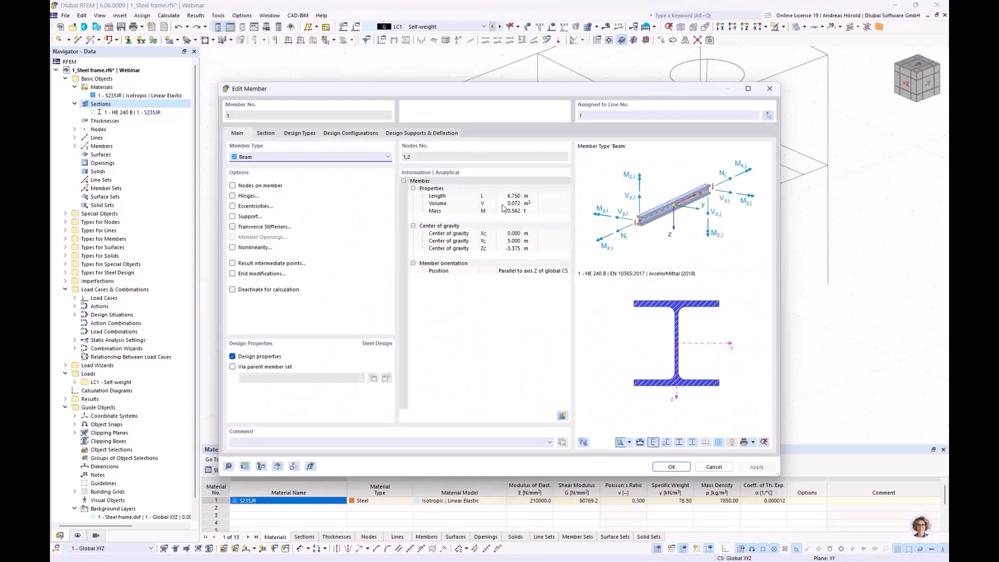
click(264, 133)
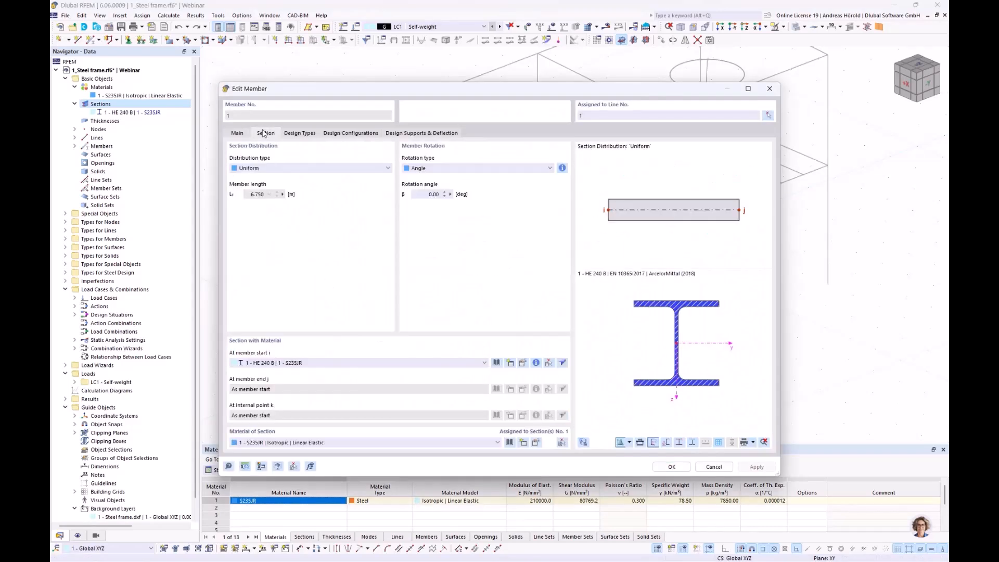
click(422, 192)
click(670, 466)
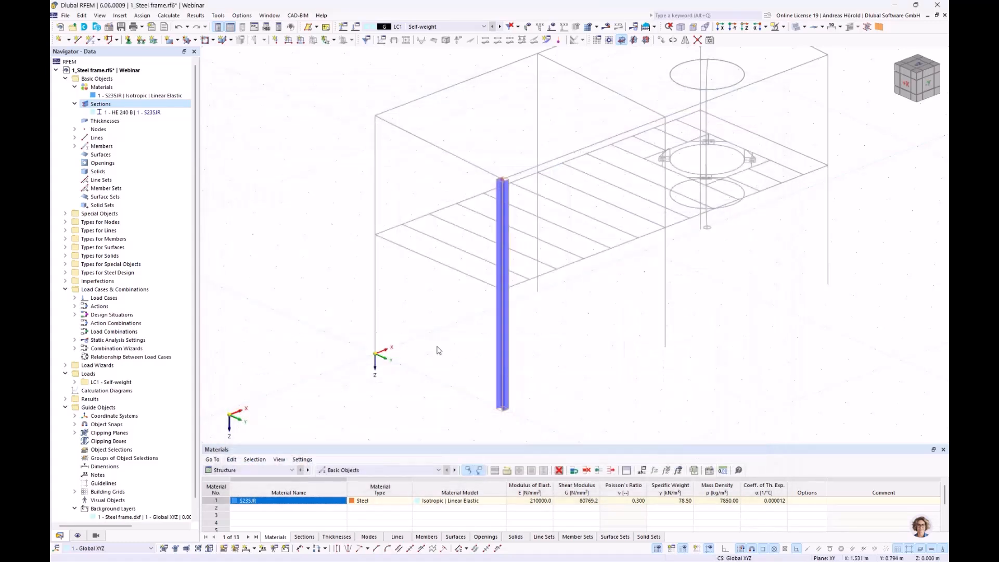
Step: Draw a second HE 240 B beam-type member from the origin up to Z -7.000 m along the rear column line
click(90, 42)
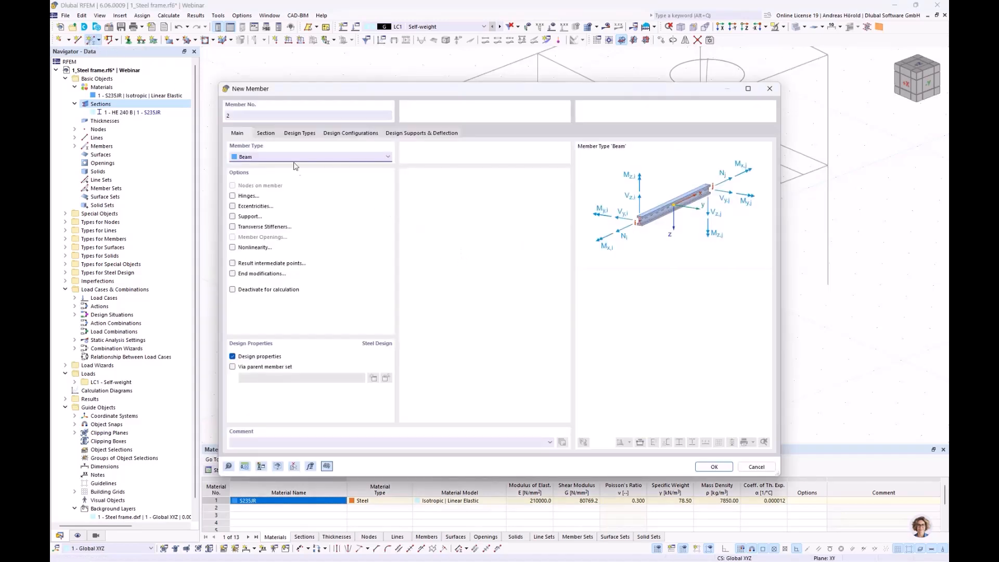
click(260, 132)
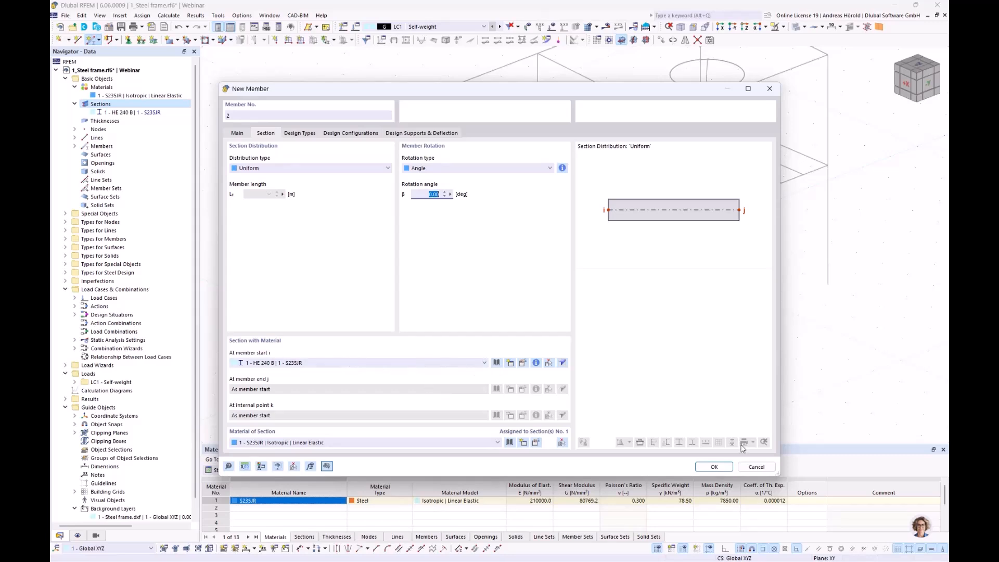
click(714, 467)
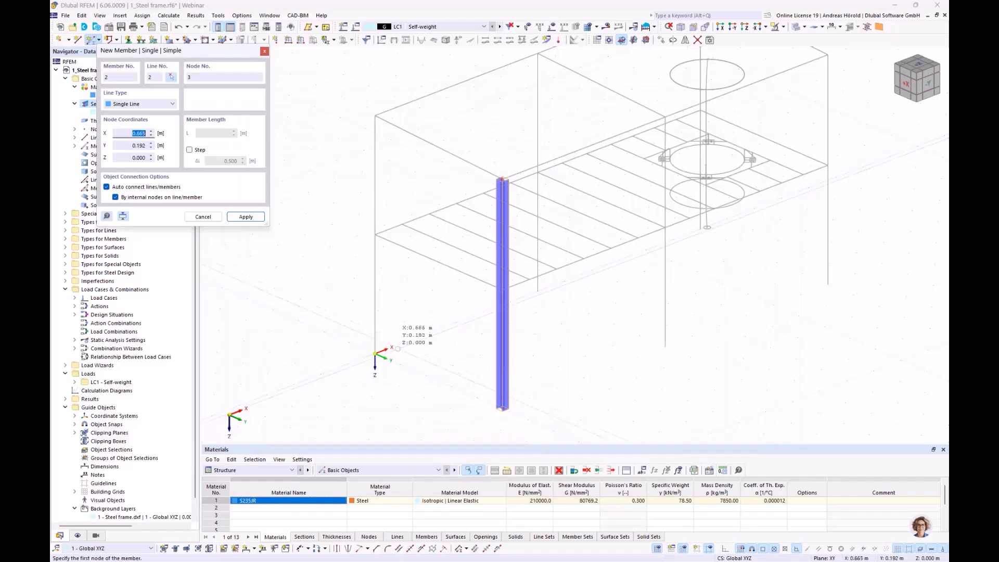
click(374, 354)
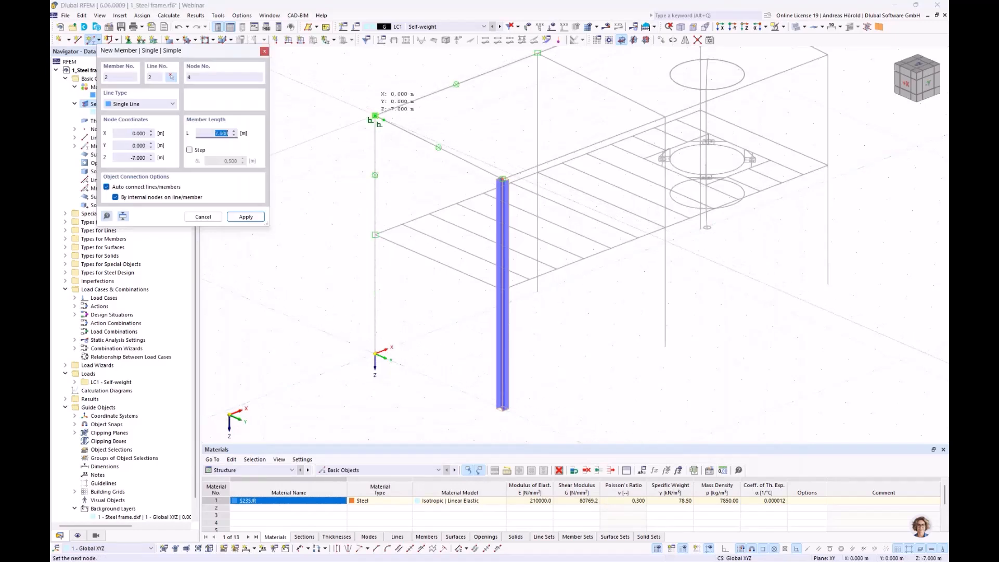
click(375, 115)
key(Escape)
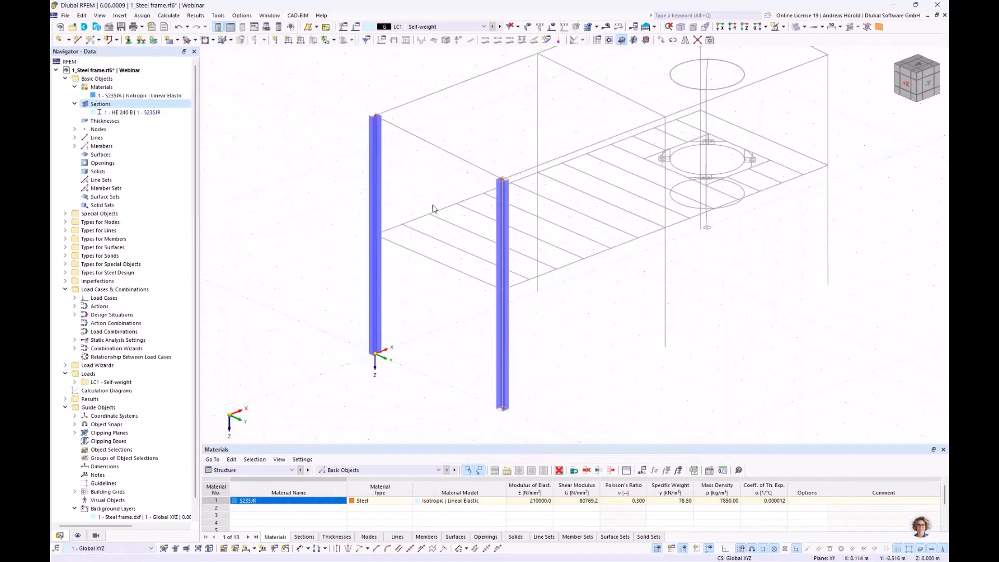
Step: Set the rotation angle of the 7 m column at the origin to 90° and check the orientation of both columns
ctrl+middle_drag(425, 237, 407, 256)
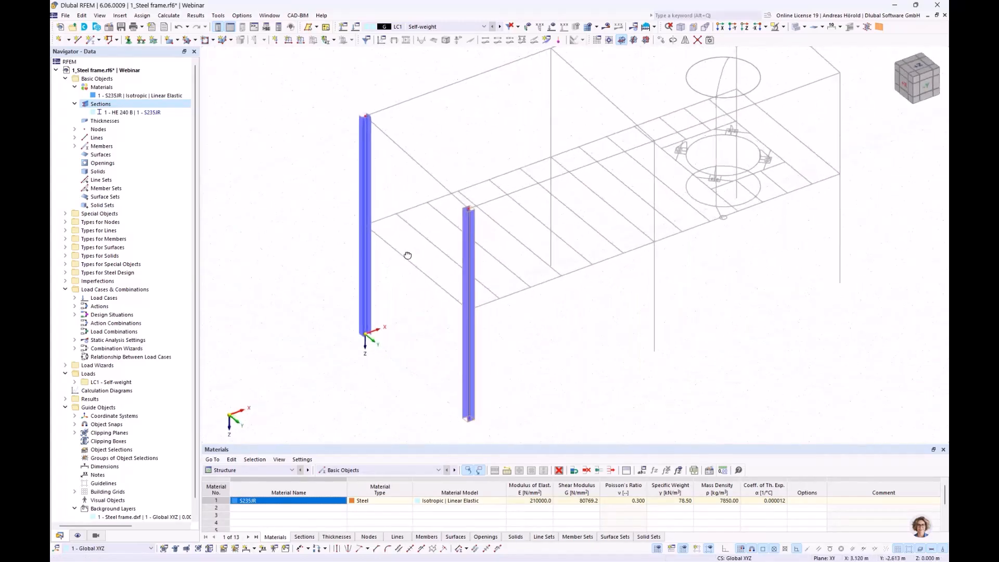
double_click(366, 156)
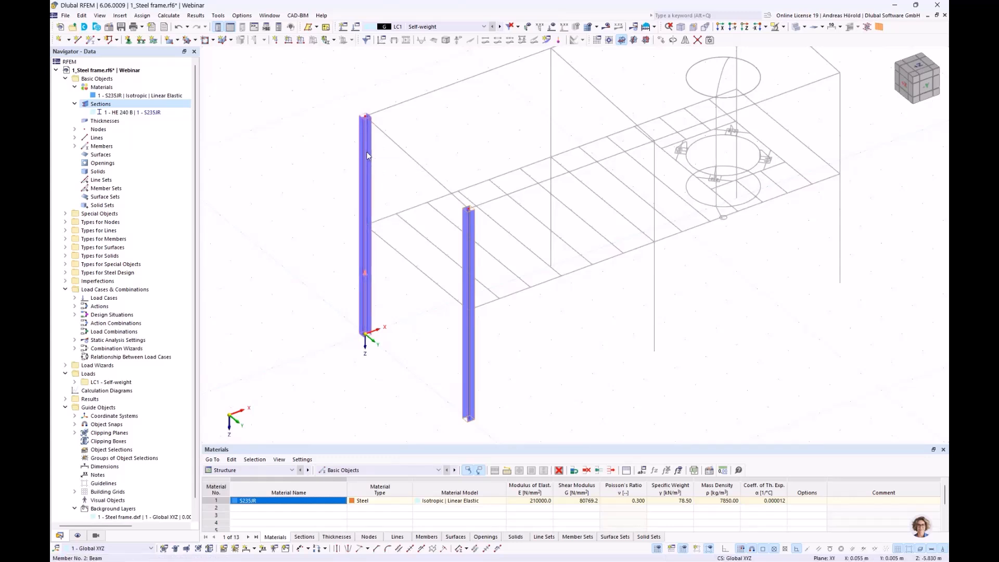
click(265, 133)
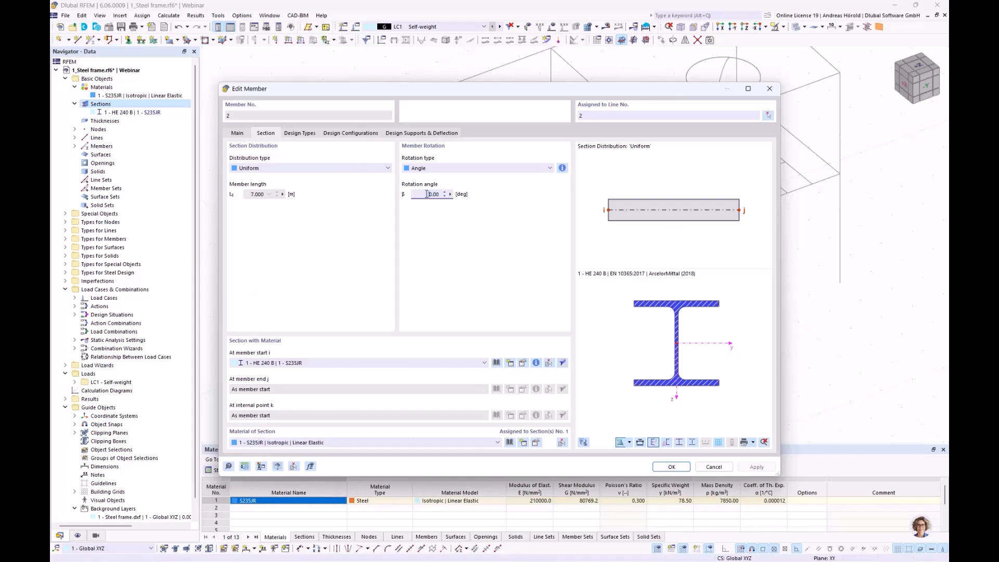
click(672, 466)
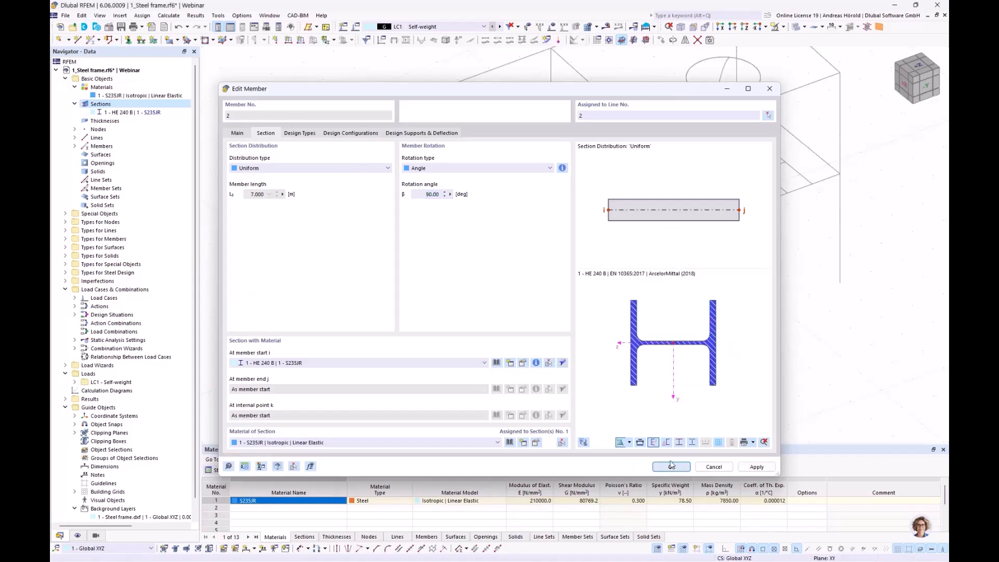
scroll(378, 136, up, 6)
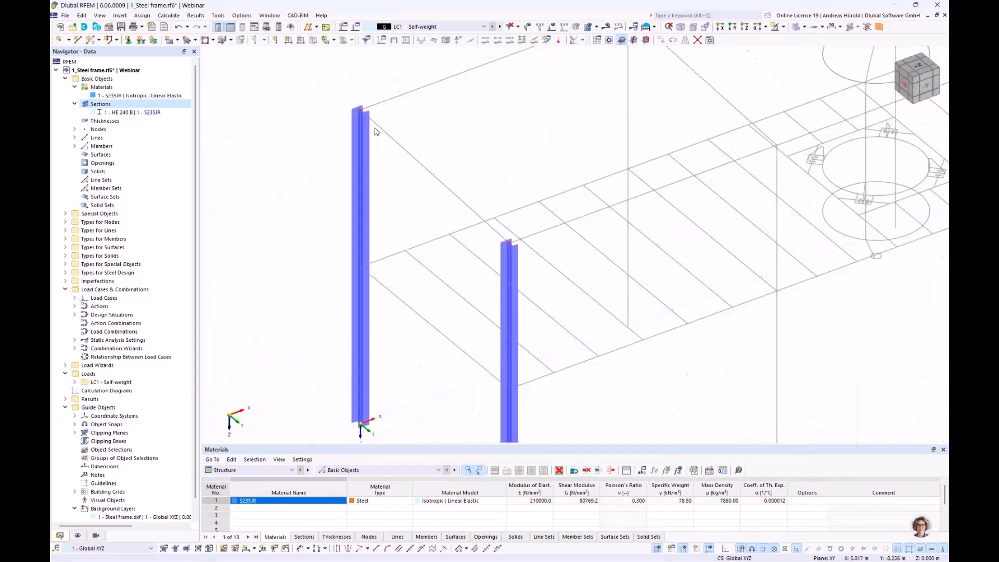
scroll(376, 130, down, 5)
ctrl+middle_drag(388, 188, 415, 155)
scroll(414, 155, up, 1)
scroll(413, 197, down, 1)
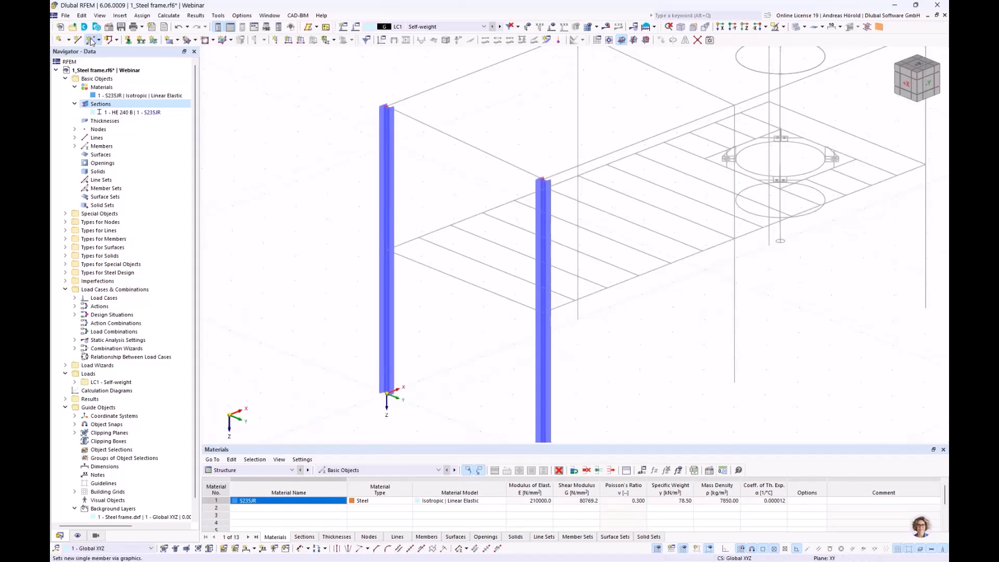
Step: Draw a 5 m HE 240 B beam between the two columns at platform level, Z -3.500 m, with rotation angle 0°
click(91, 41)
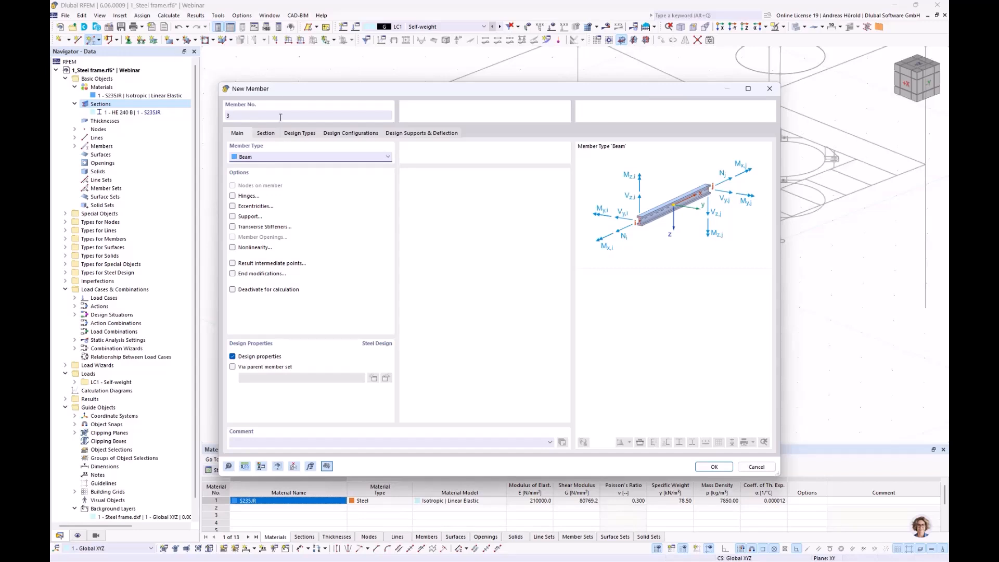
click(267, 134)
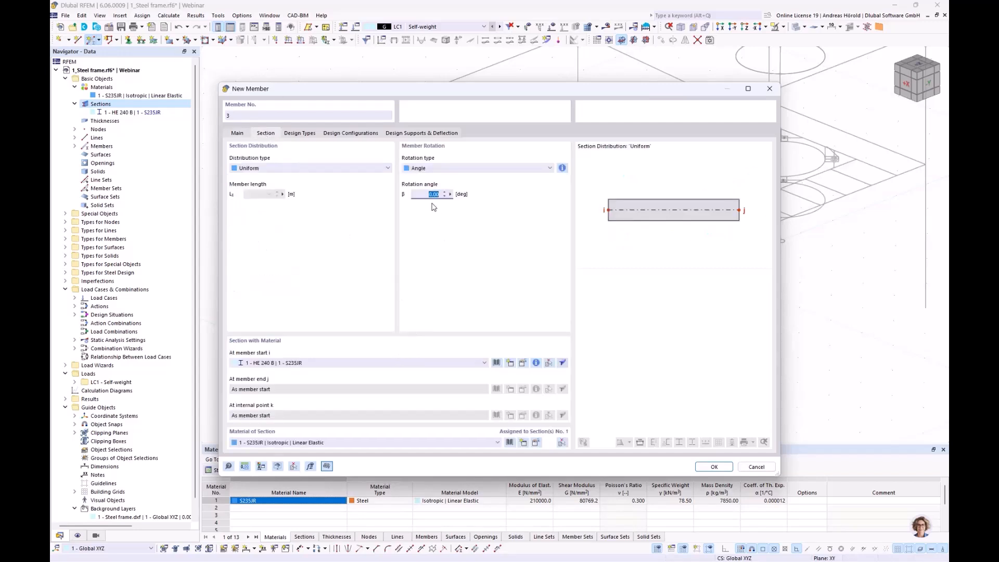
click(716, 466)
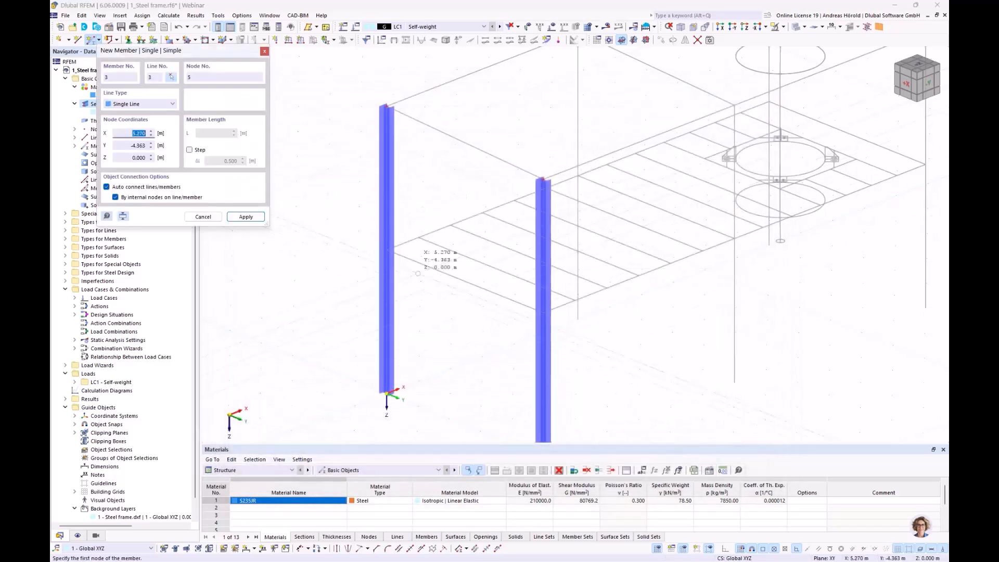
click(388, 250)
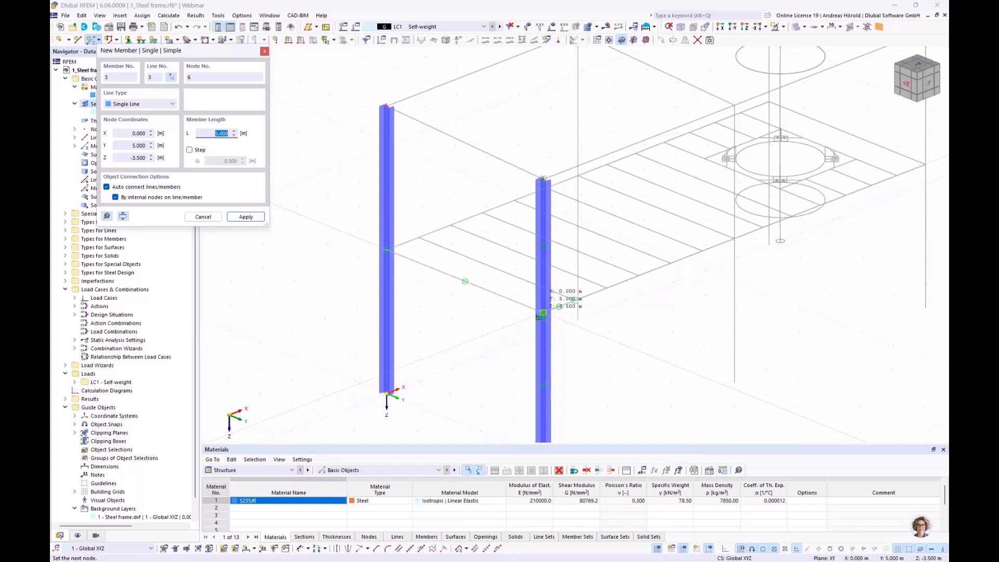
click(543, 313)
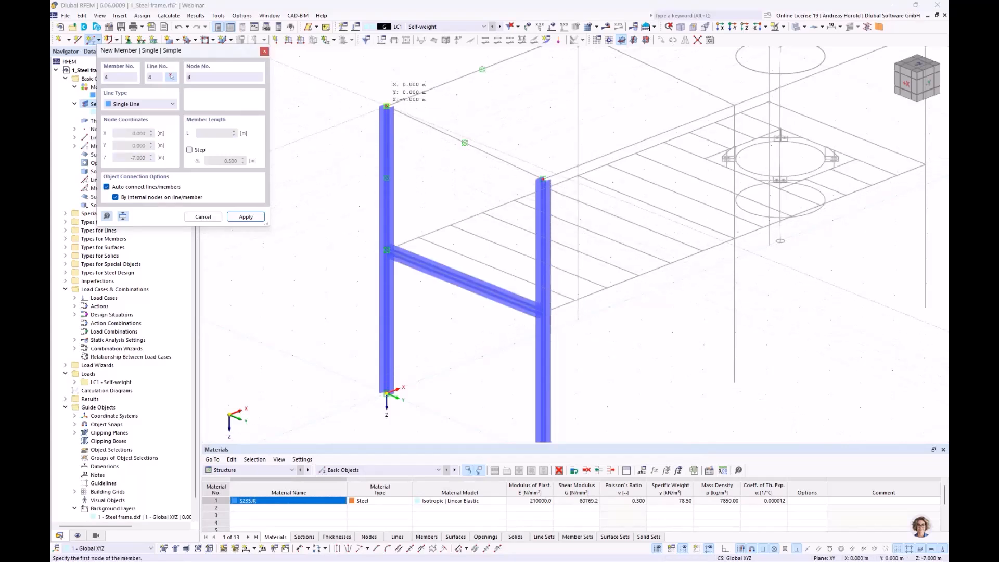
Step: Draw the sloped top beam from the rear column's head at Z -7.000 m to the front column's head at Z -6.750 m
click(387, 106)
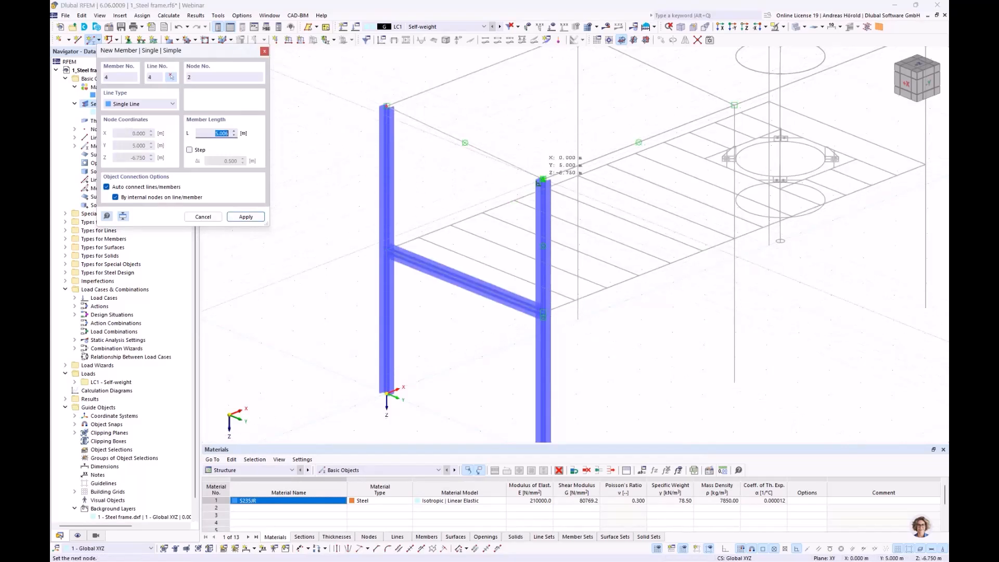
click(542, 179)
key(Escape)
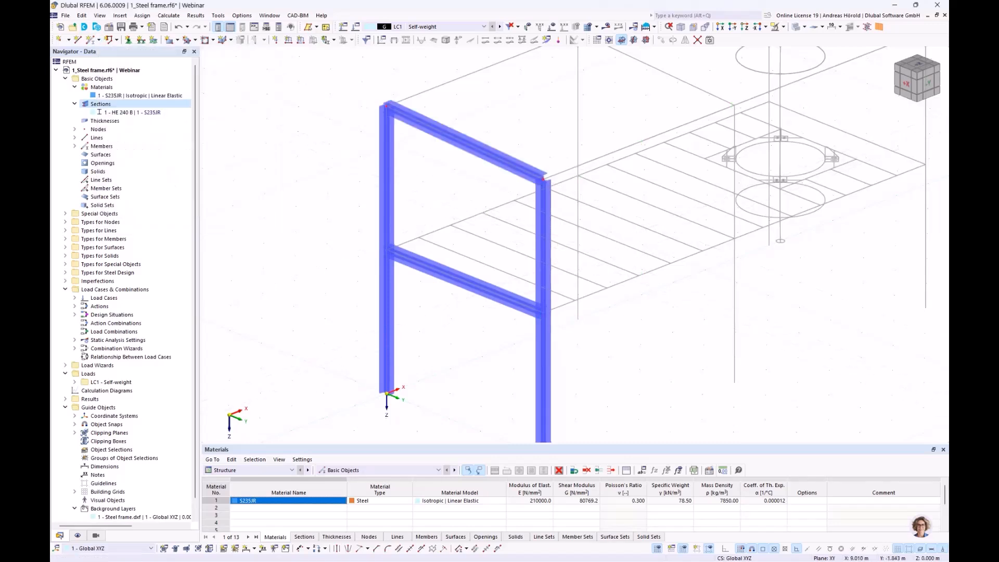
Step: Start assigning nodal supports with the Hinged type and review its translational and rotational support conditions
scroll(617, 258, down, 2)
middle_drag(613, 279, 578, 259)
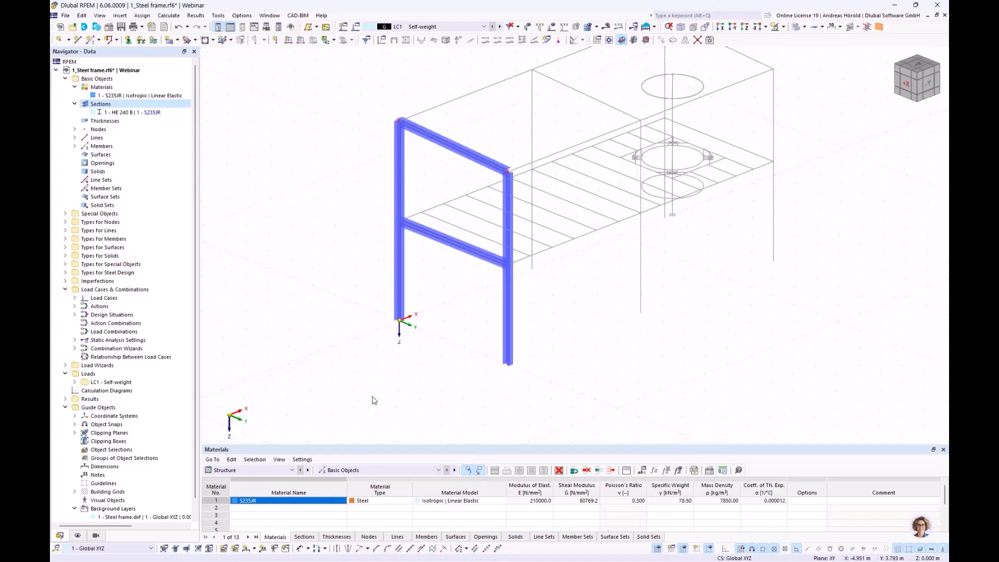
click(129, 41)
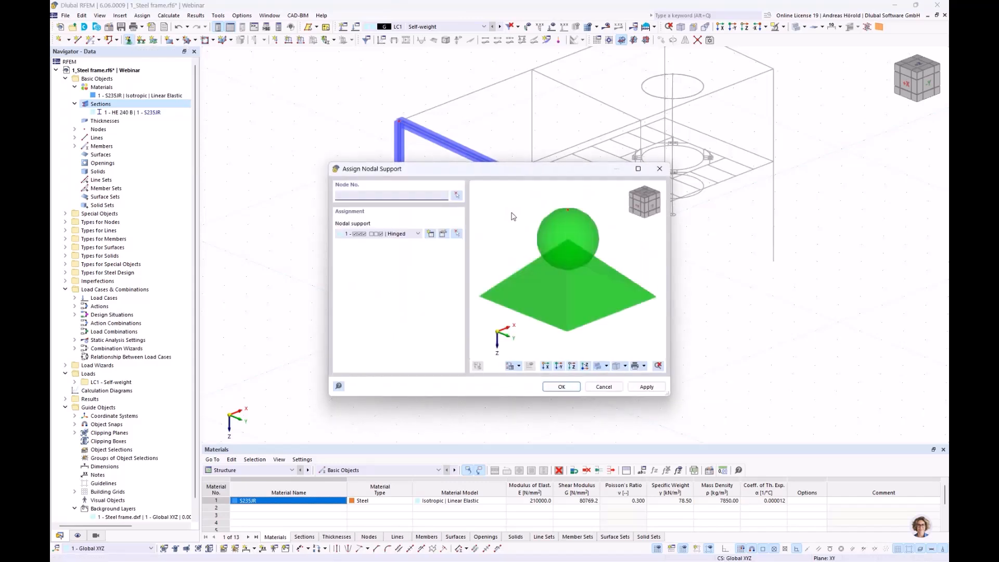
click(444, 235)
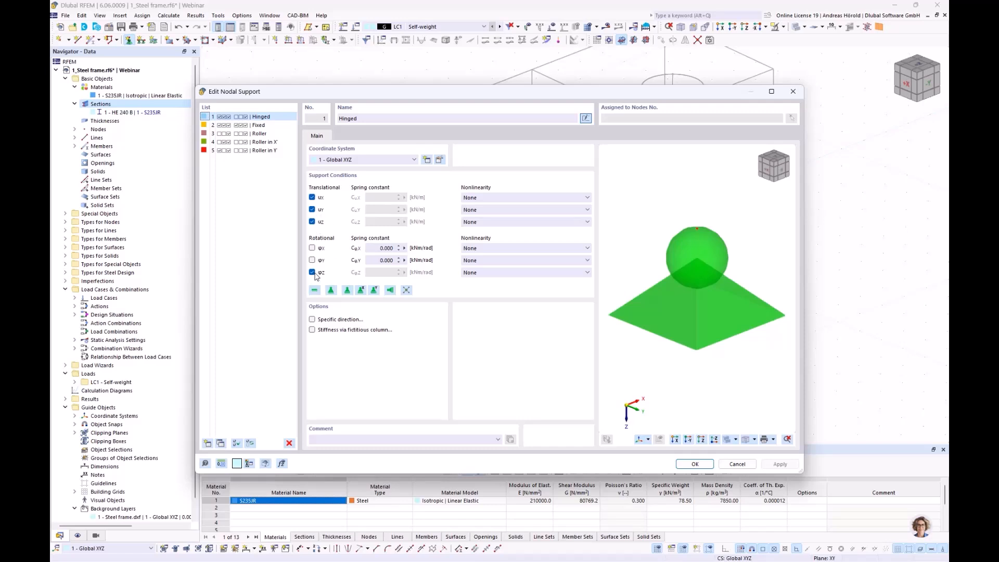
drag(297, 94, 557, 90)
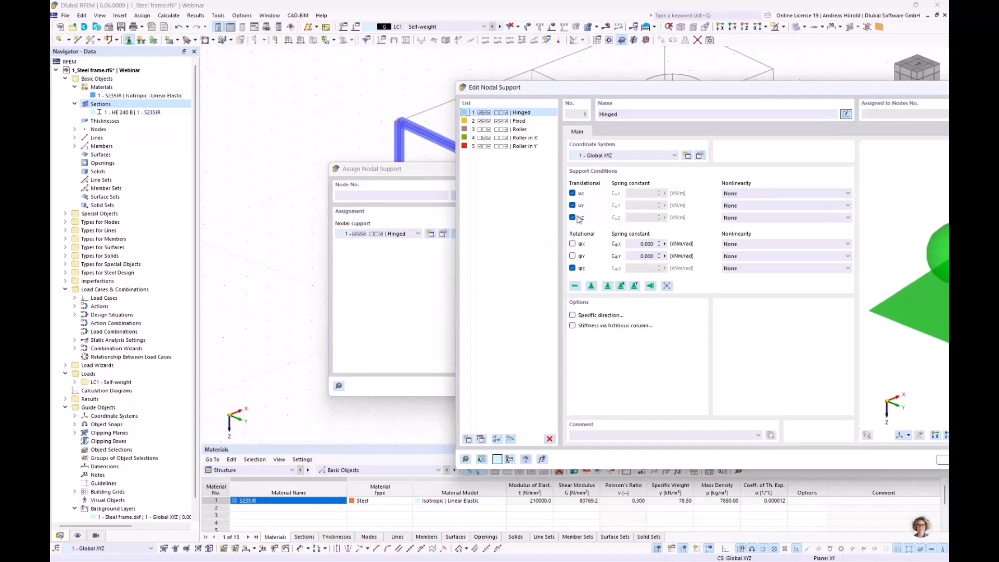
drag(663, 92, 425, 77)
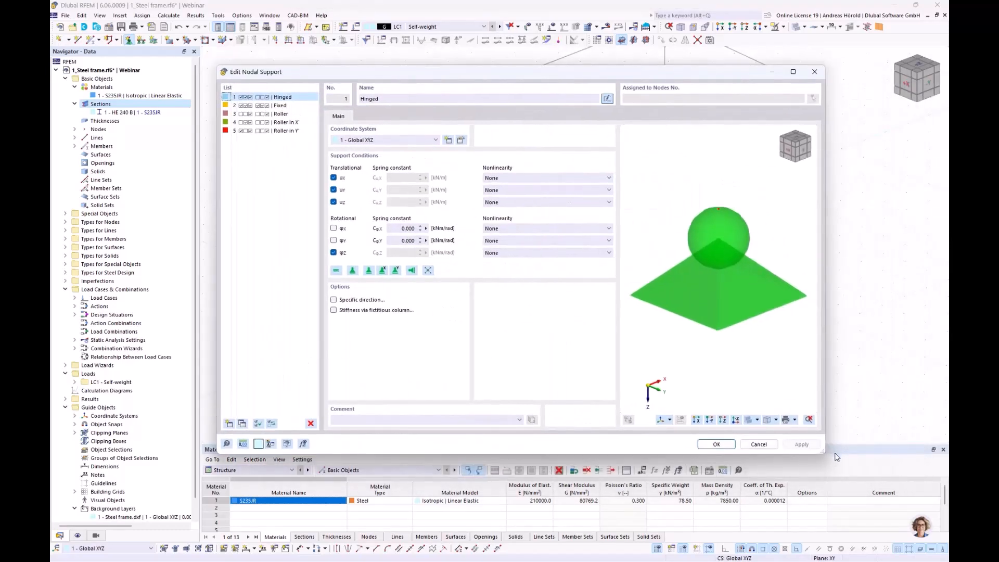
click(712, 444)
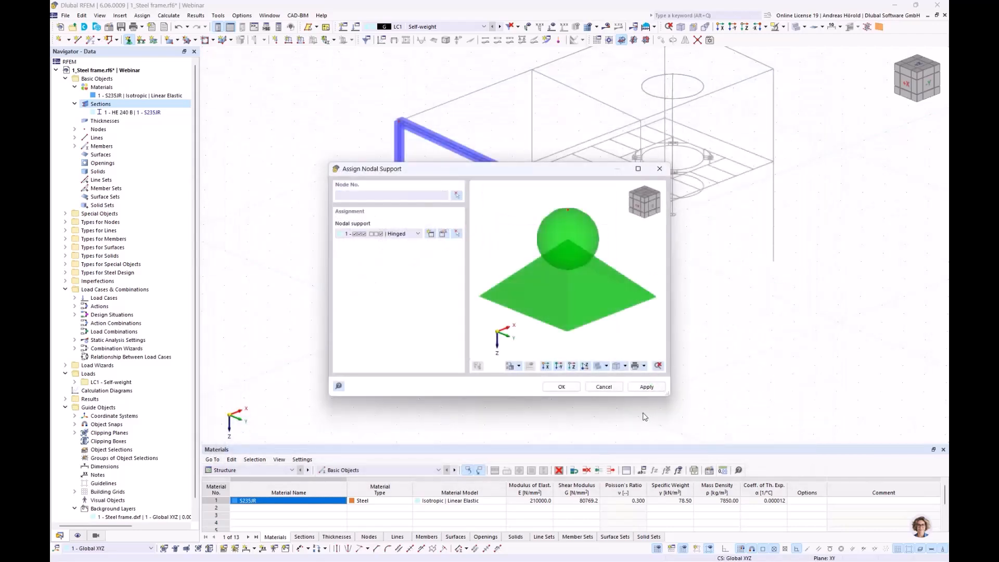
Step: Assign the Hinged nodal support to the foot nodes of both columns
click(559, 387)
drag(344, 393, 592, 300)
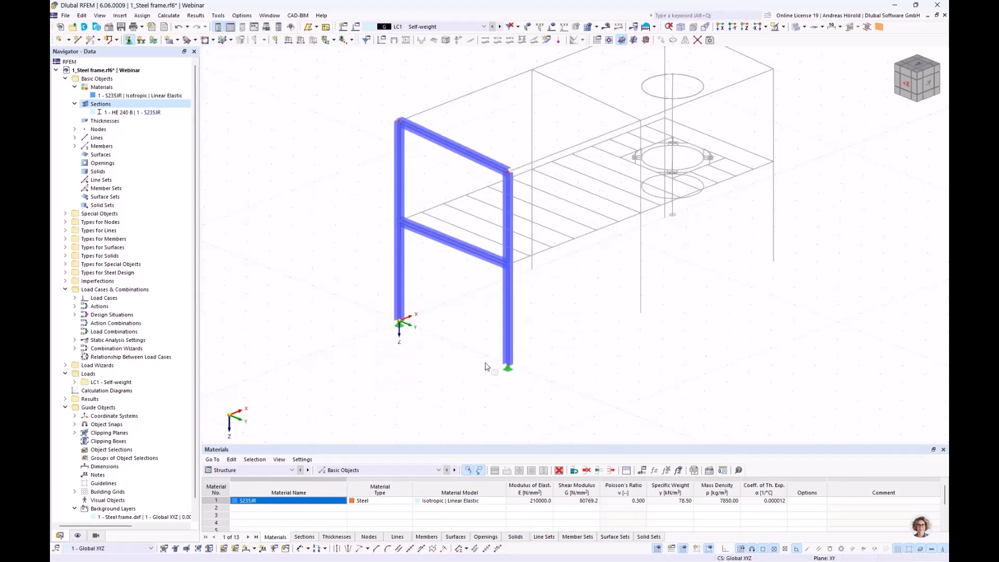
scroll(479, 351, up, 1)
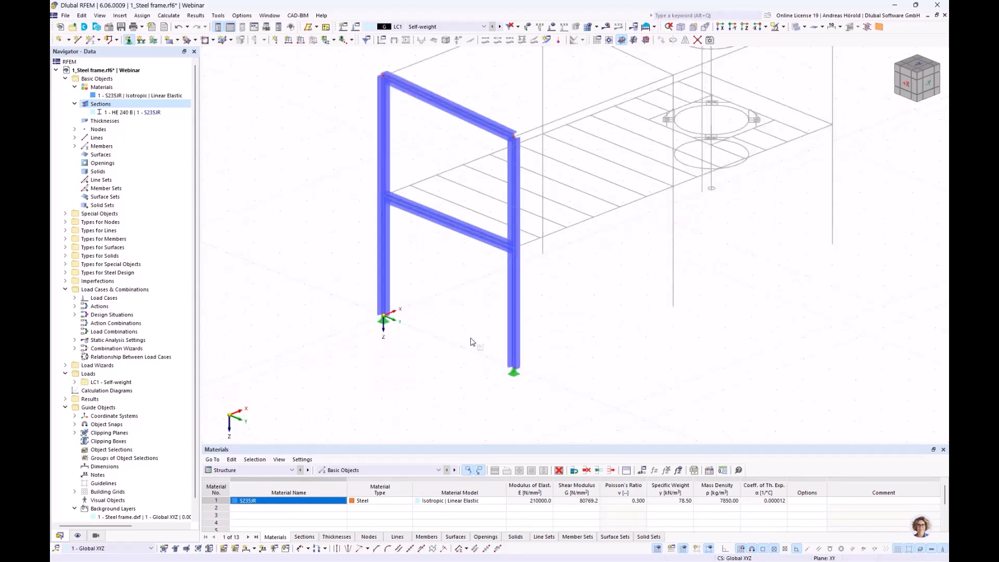
Step: Copy the complete frame with its supports onto the middle and far column lines of the DXF background layer
scroll(478, 346, down, 1)
ctrl+middle_drag(560, 339, 511, 409)
scroll(446, 349, up, 1)
drag(311, 440, 455, 96)
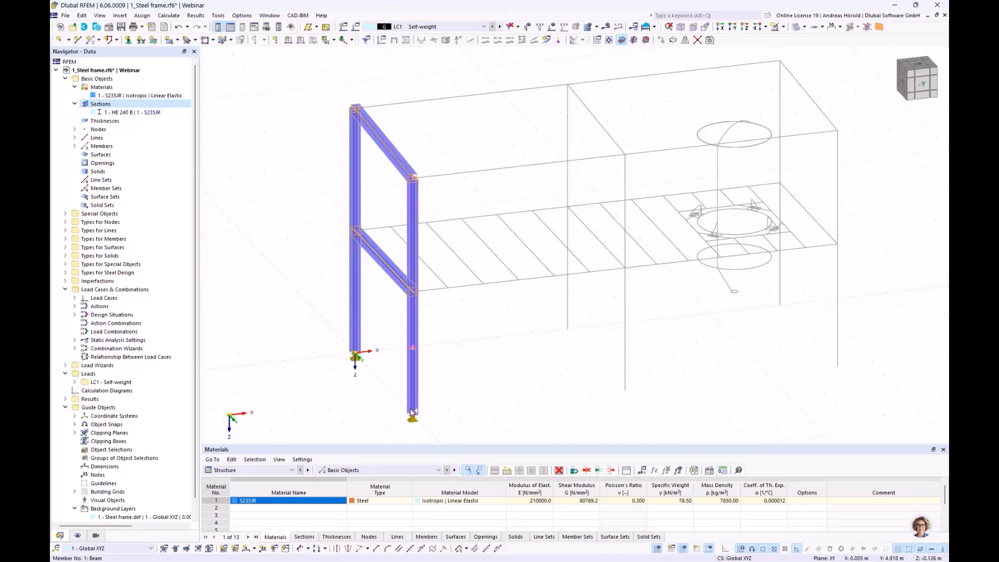
mouse_move(413, 415)
ctrl+drag(411, 415, 838, 372)
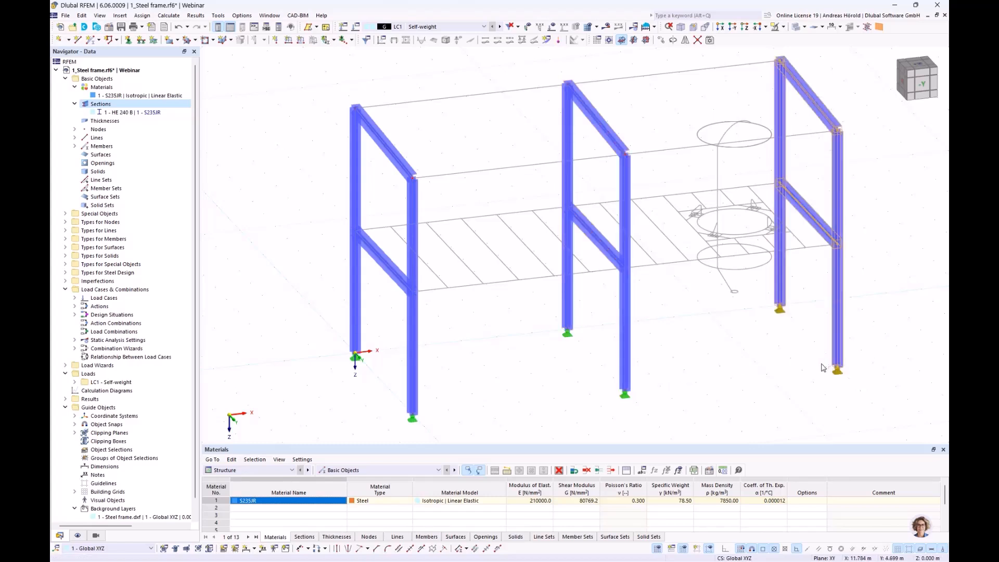
click(514, 376)
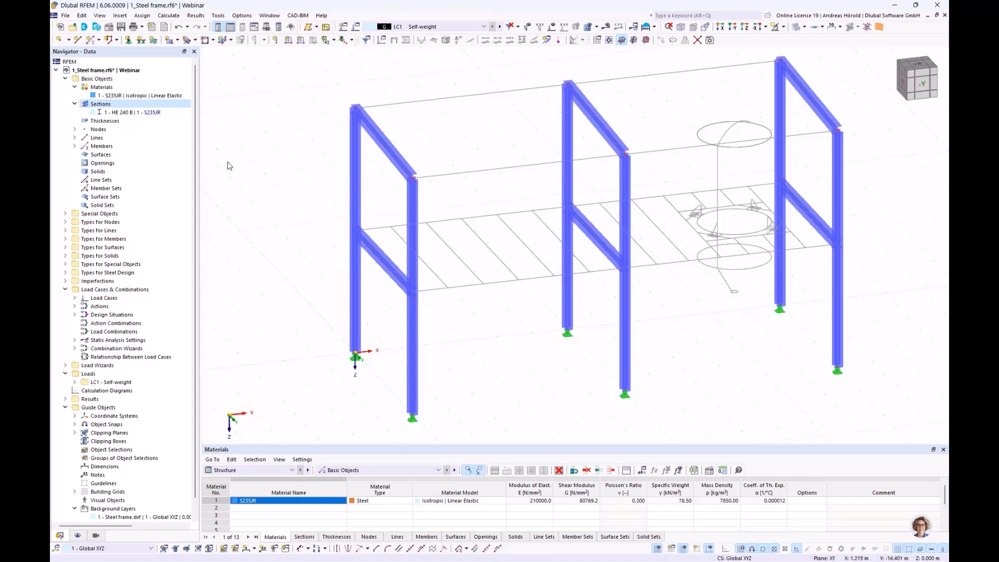
Step: Start a new single beam member and assign it the standardized steel section HE 220 A from the library
click(90, 40)
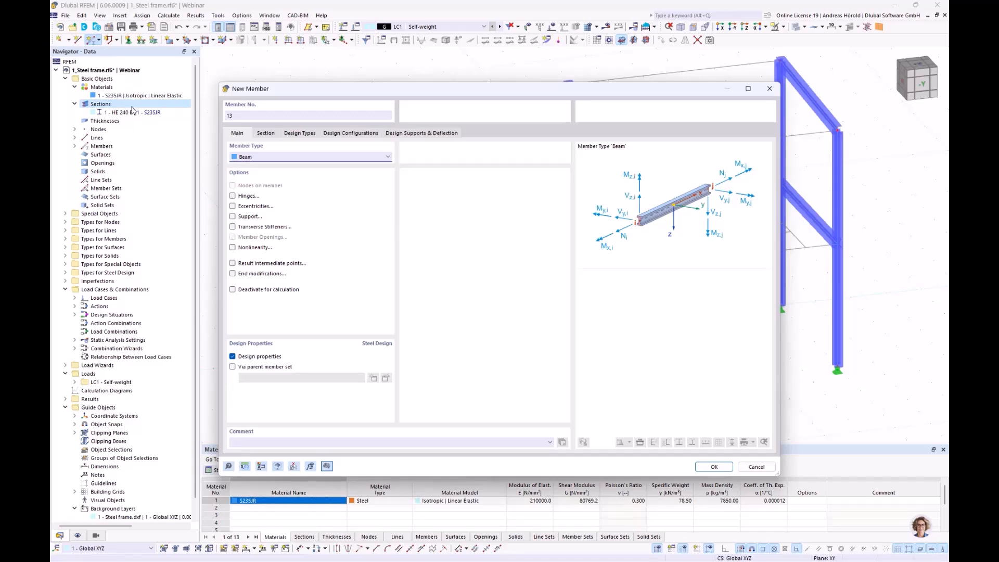
click(265, 134)
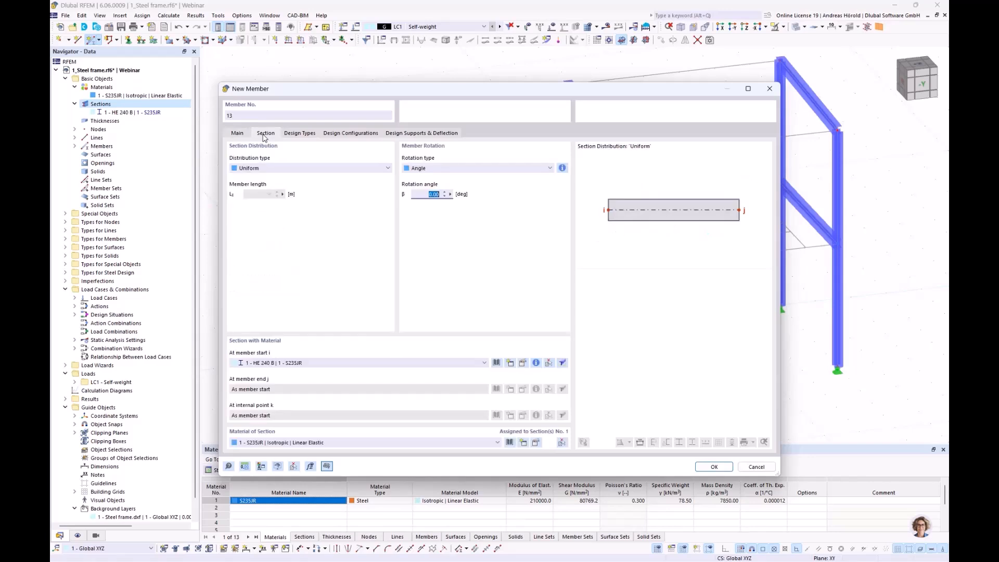
click(496, 365)
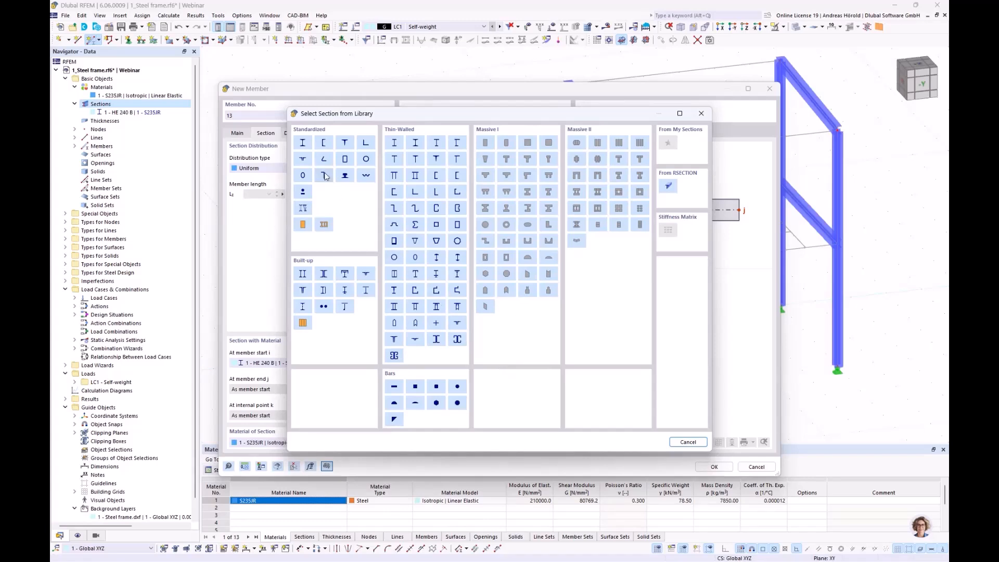
click(303, 142)
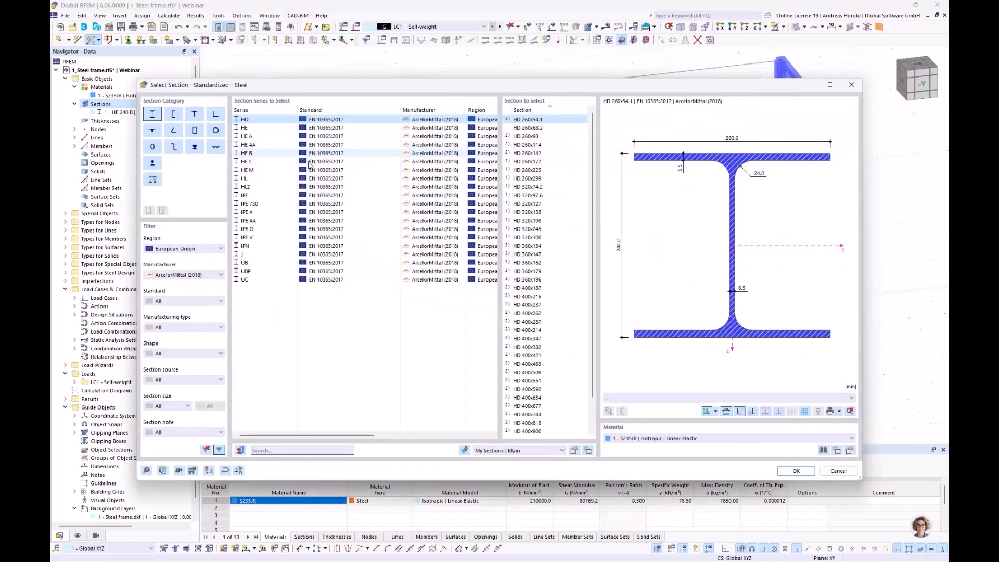
click(275, 136)
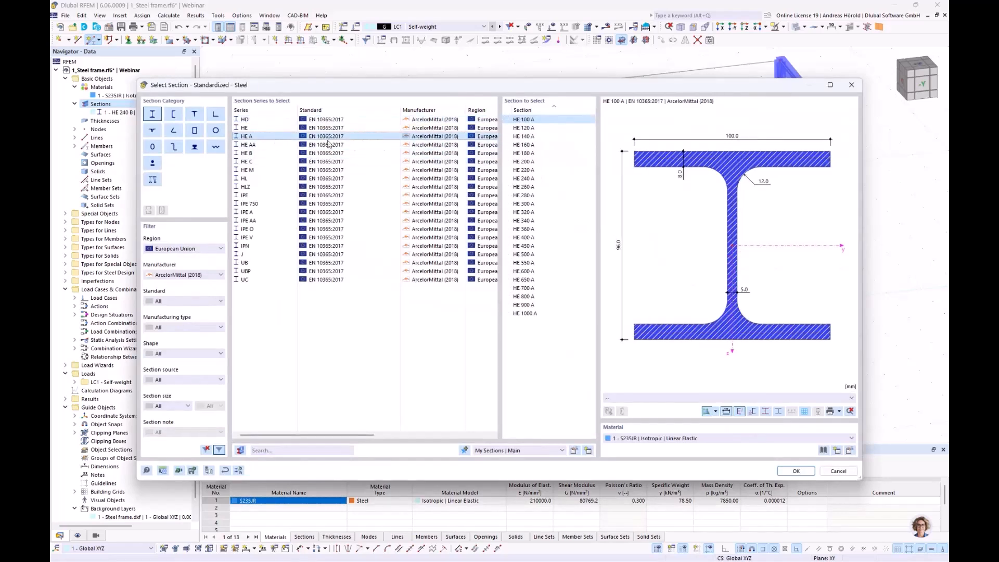
click(526, 170)
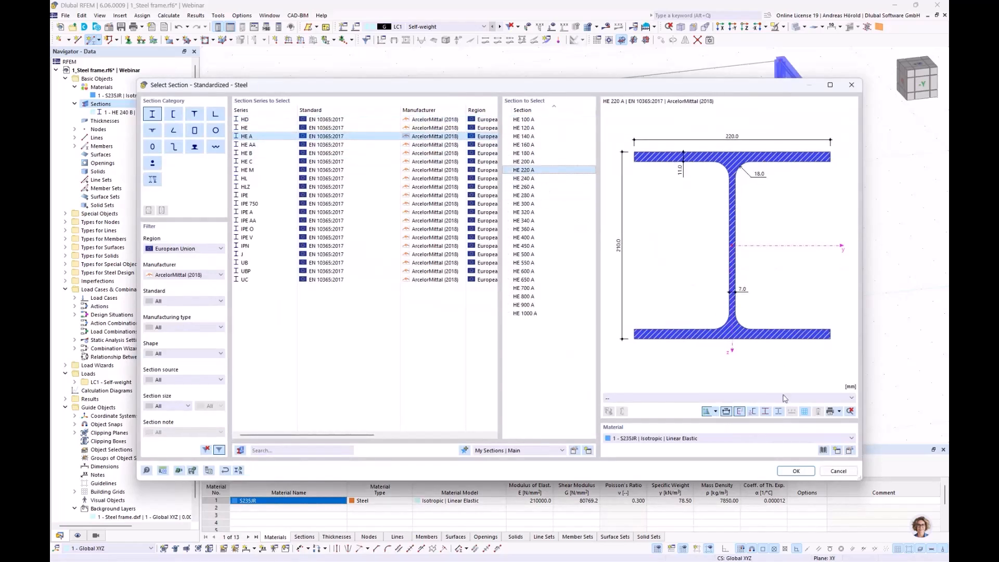
click(794, 471)
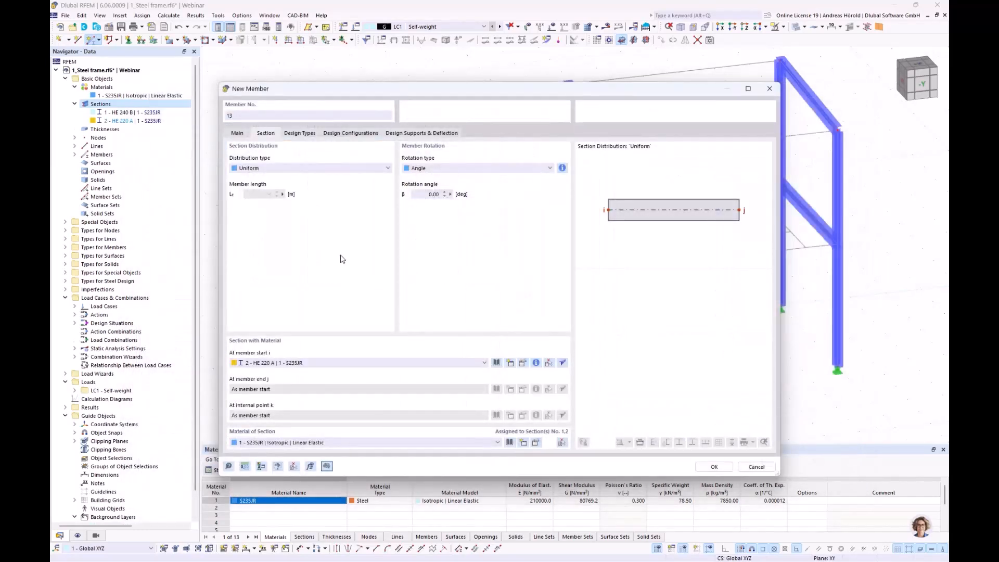
Step: Enable member hinges, create a hinge with φy and φz released at the member start, and assign it to the end too
click(237, 133)
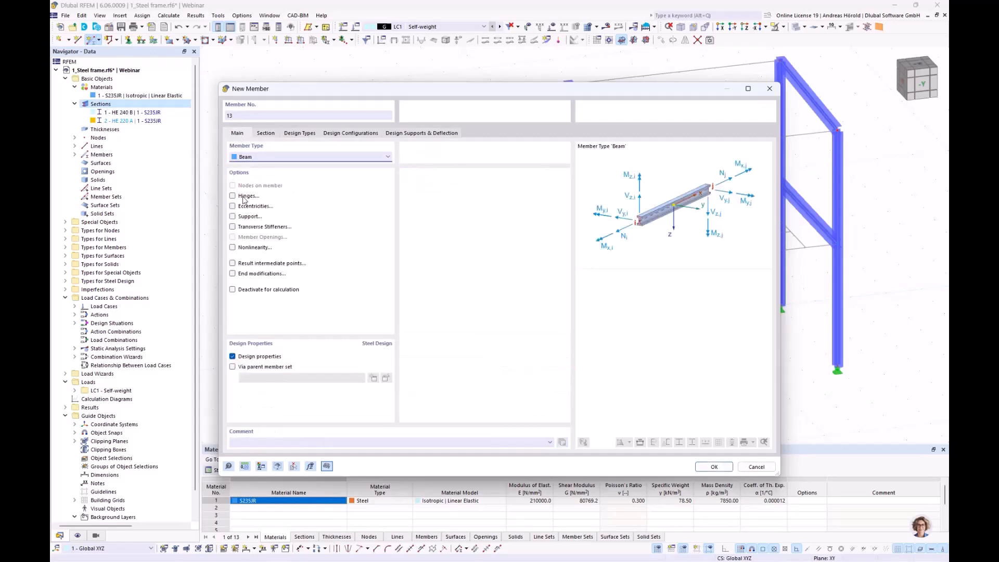
click(232, 196)
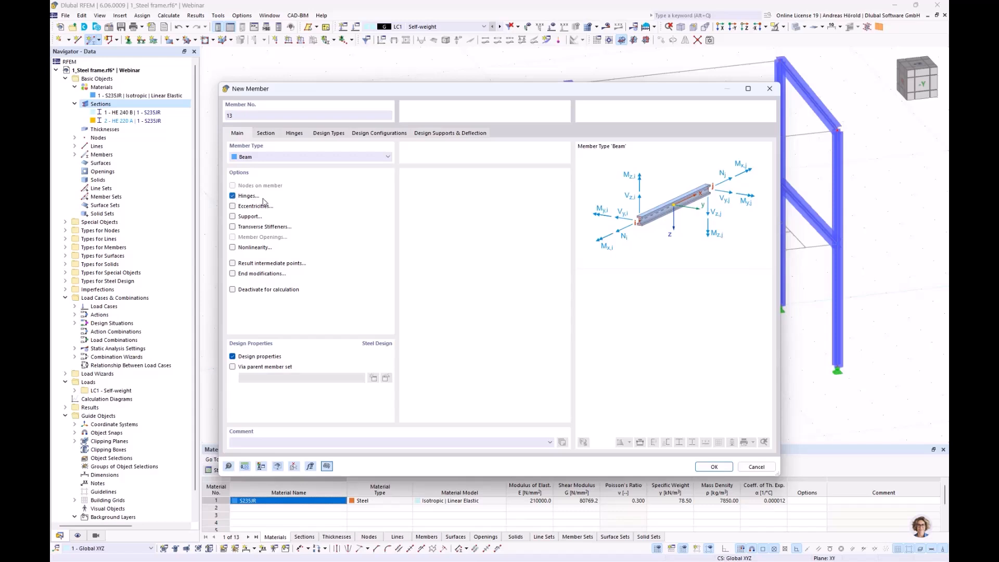
click(293, 133)
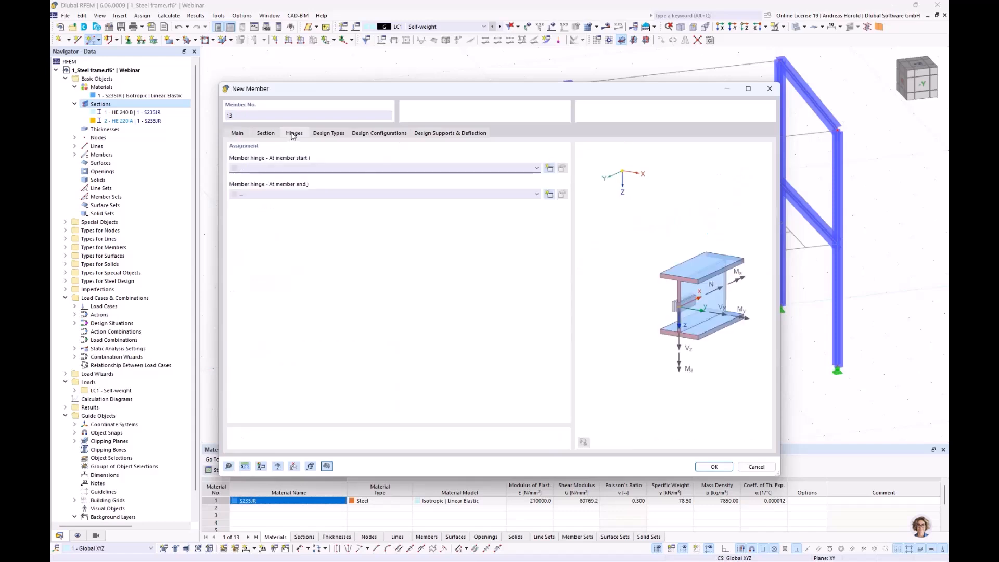
click(550, 168)
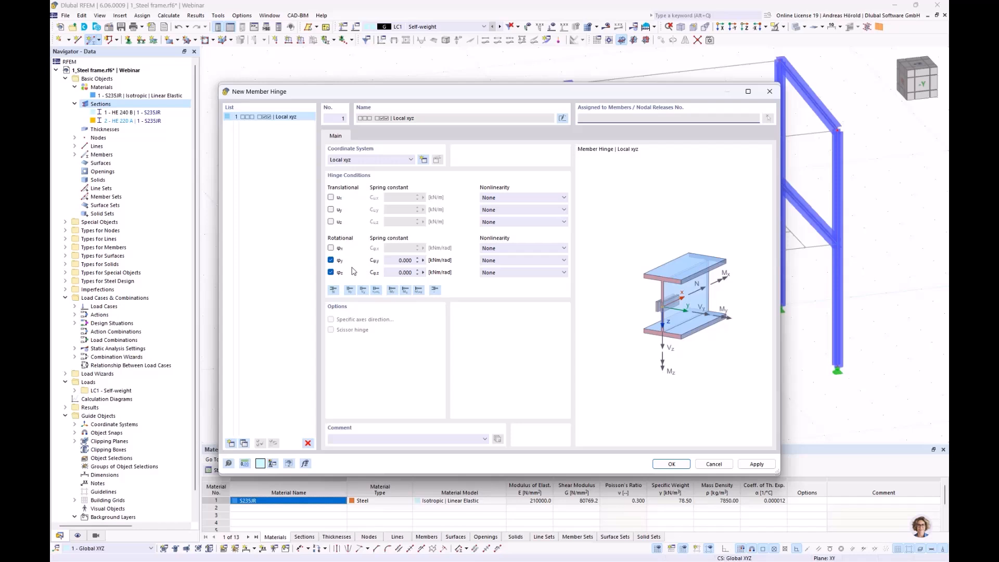
click(671, 463)
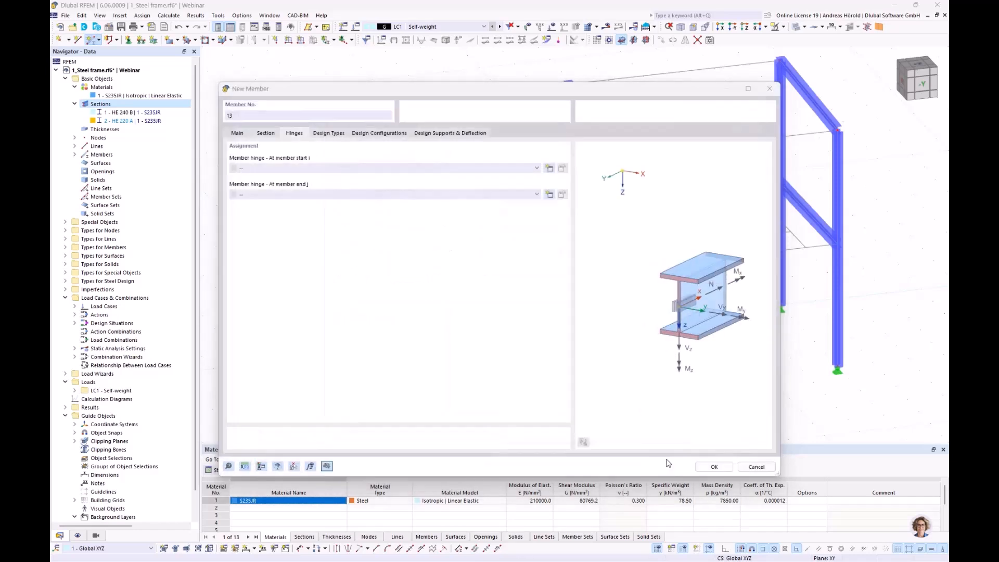
click(475, 195)
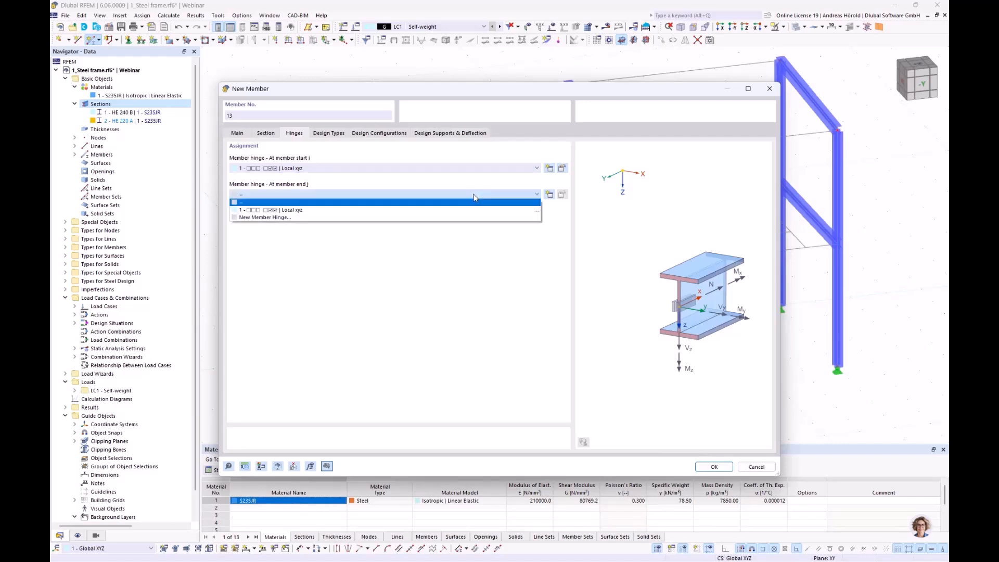
click(431, 211)
click(714, 467)
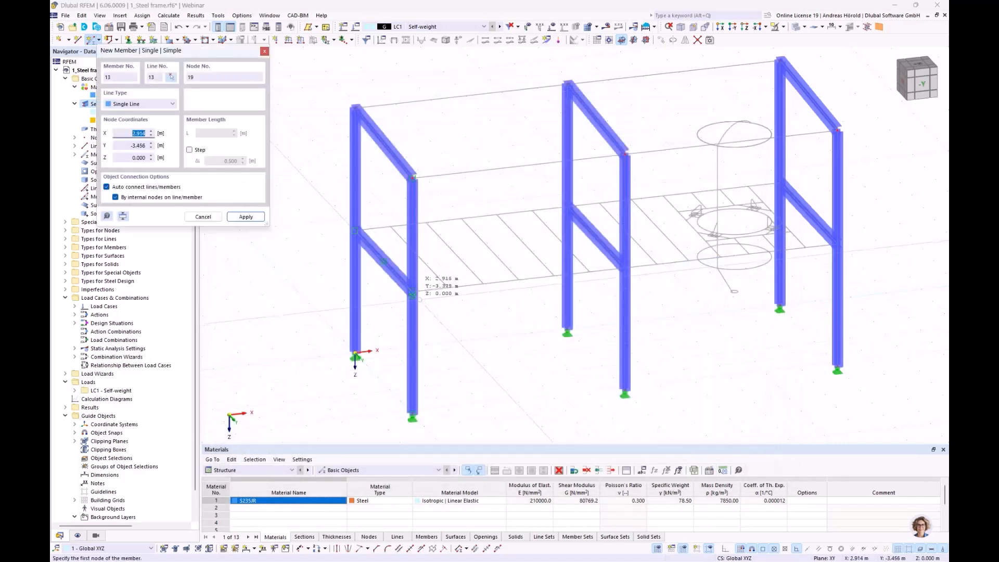
Step: Draw the 8.200 m longitudinal beam between the front columns of the first and middle frames at Z -3.500 m
click(413, 292)
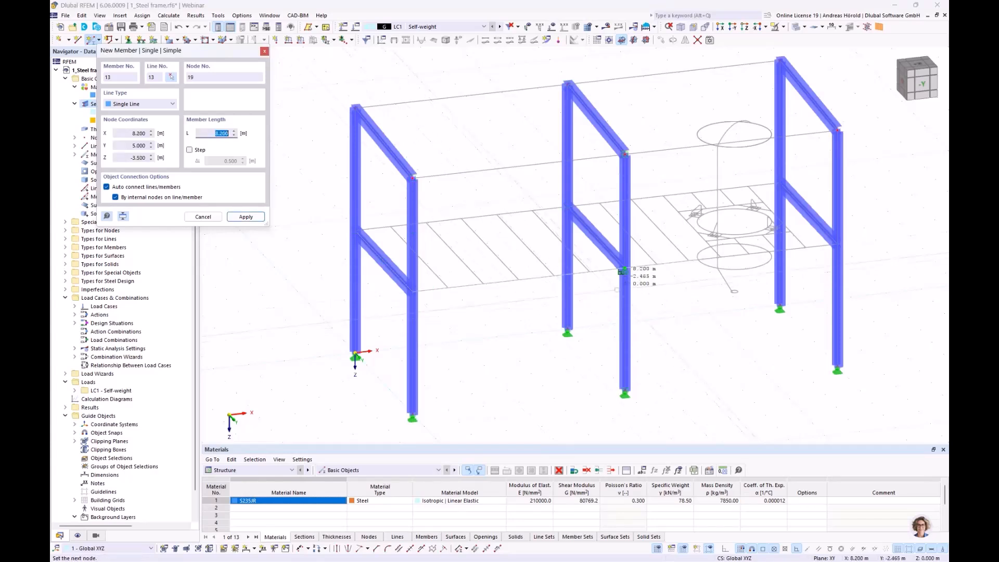
click(623, 268)
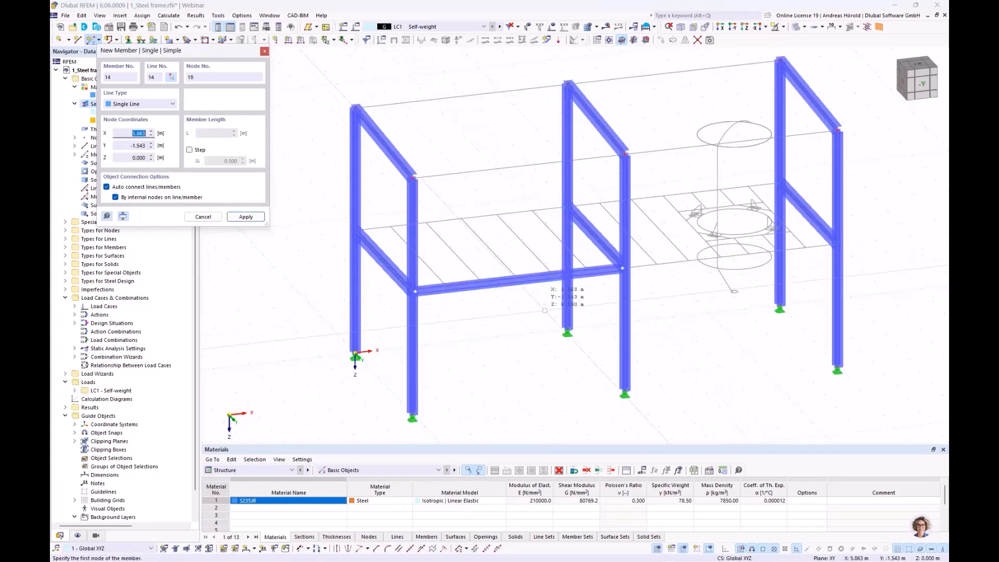
key(Escape)
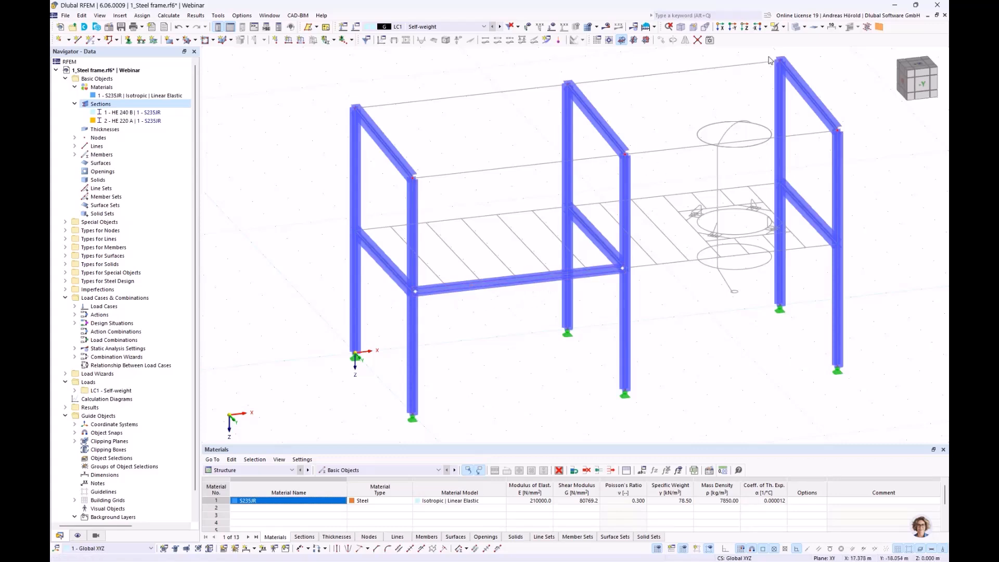
Step: Display the model as a wireframe with member outlines and section names shown
click(805, 27)
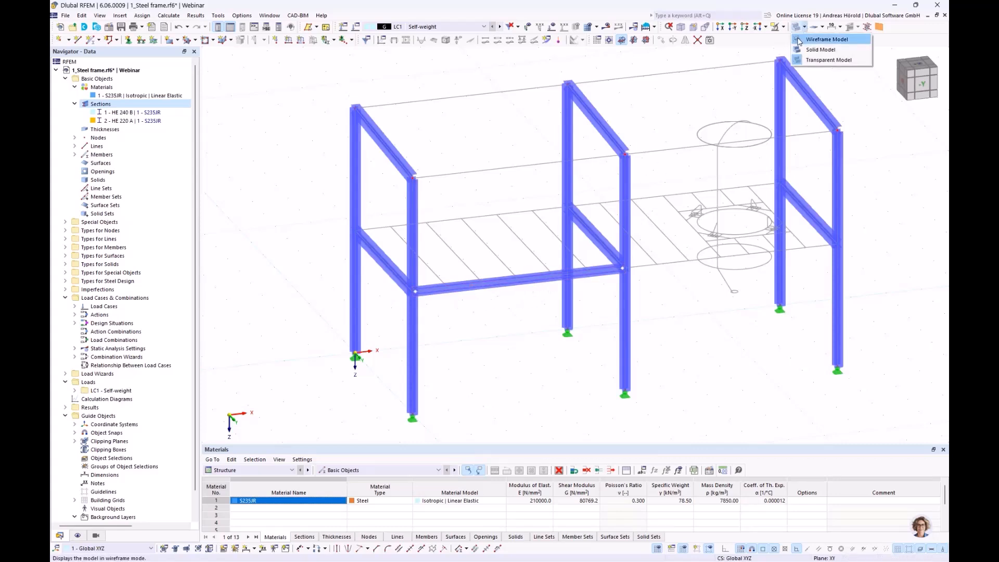
click(799, 41)
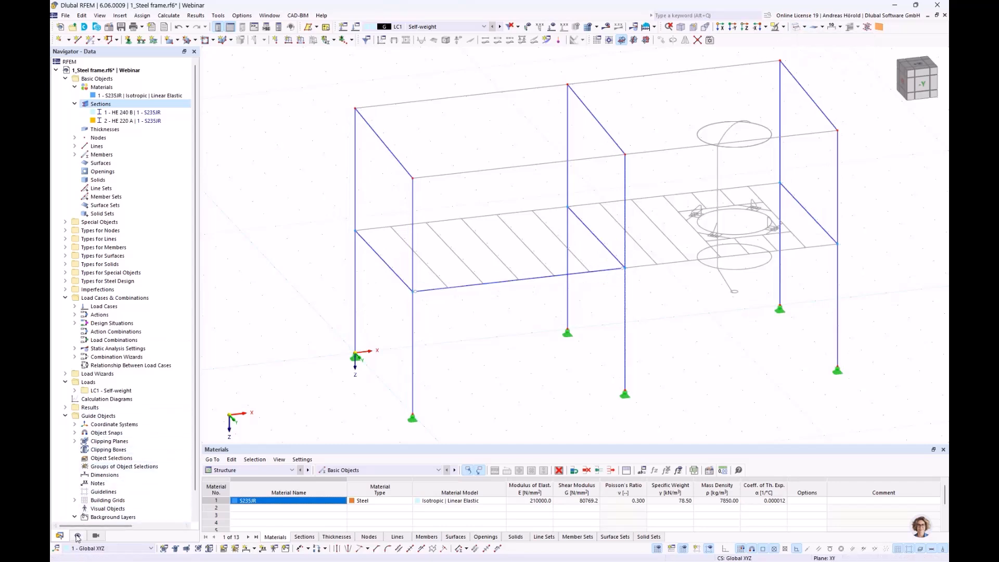
click(78, 536)
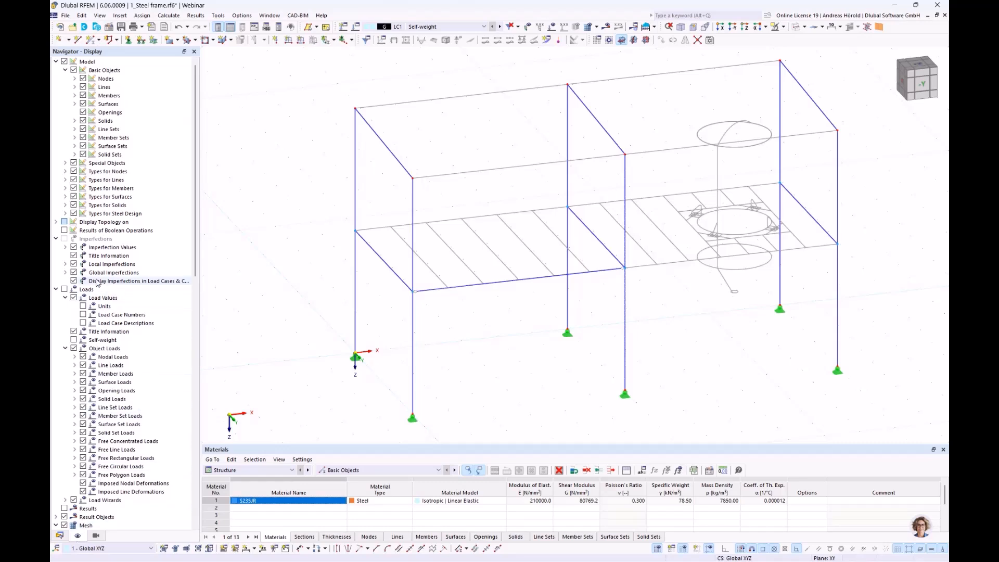
click(75, 104)
click(75, 104)
click(74, 95)
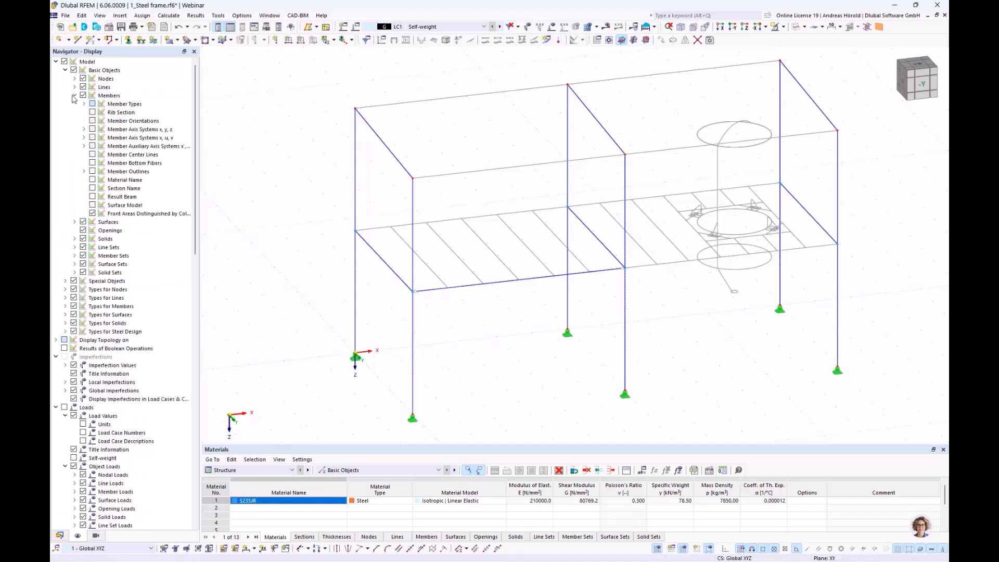
click(93, 172)
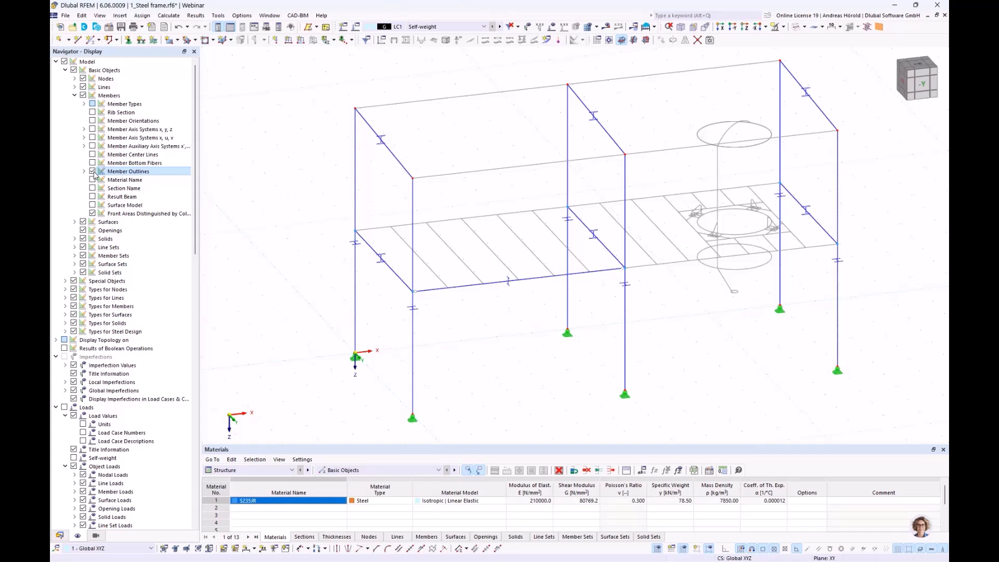
click(93, 189)
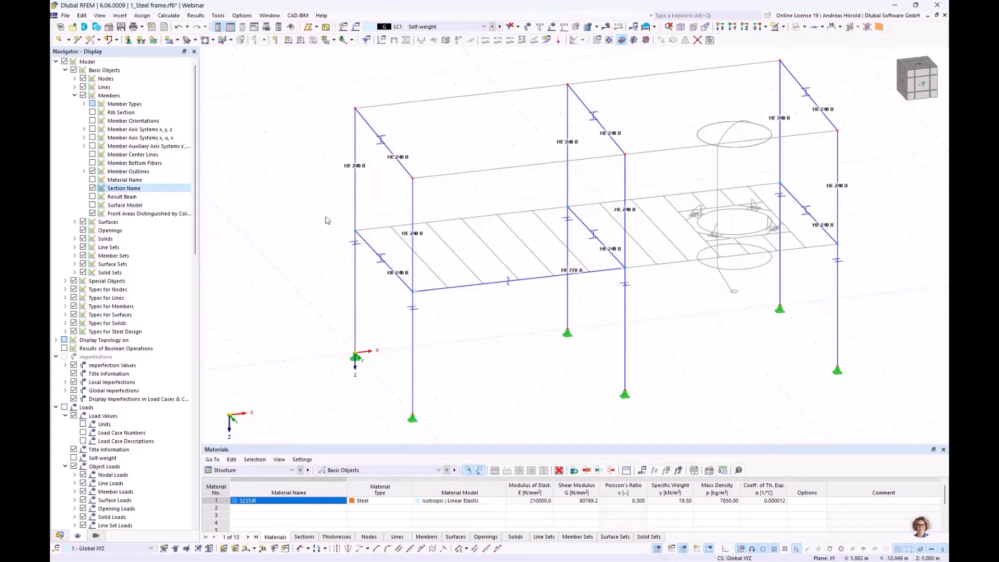
Step: Copy the HE 220 A longitudinal beam to the rear column line, then copy both beams into the second bay
mouse_move(411, 271)
ctrl+middle_down()
mouse_move(527, 271)
mouse_move(411, 285)
ctrl+middle_up()
scroll(583, 311, up, 2)
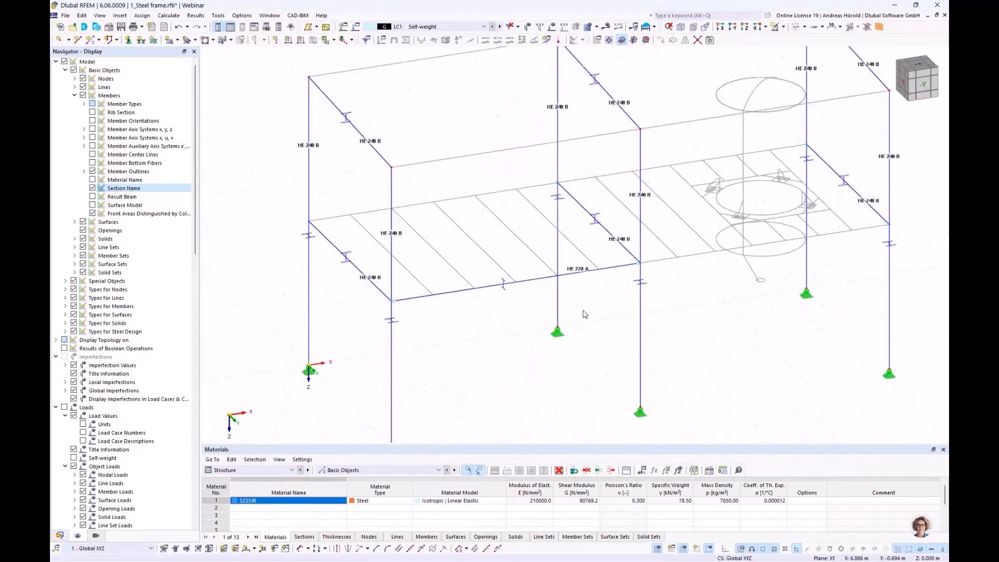
scroll(583, 311, down, 2)
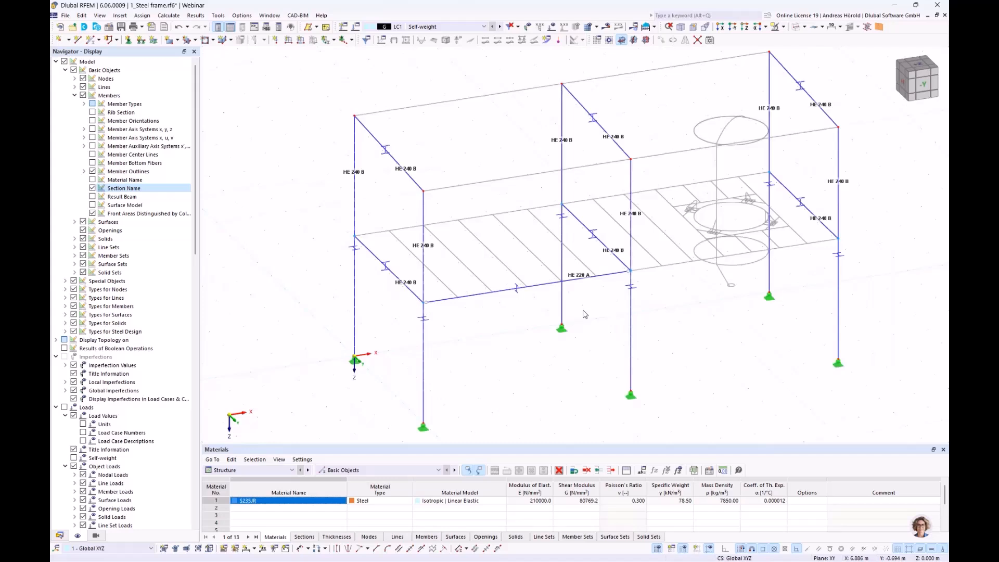
drag(555, 271, 517, 321)
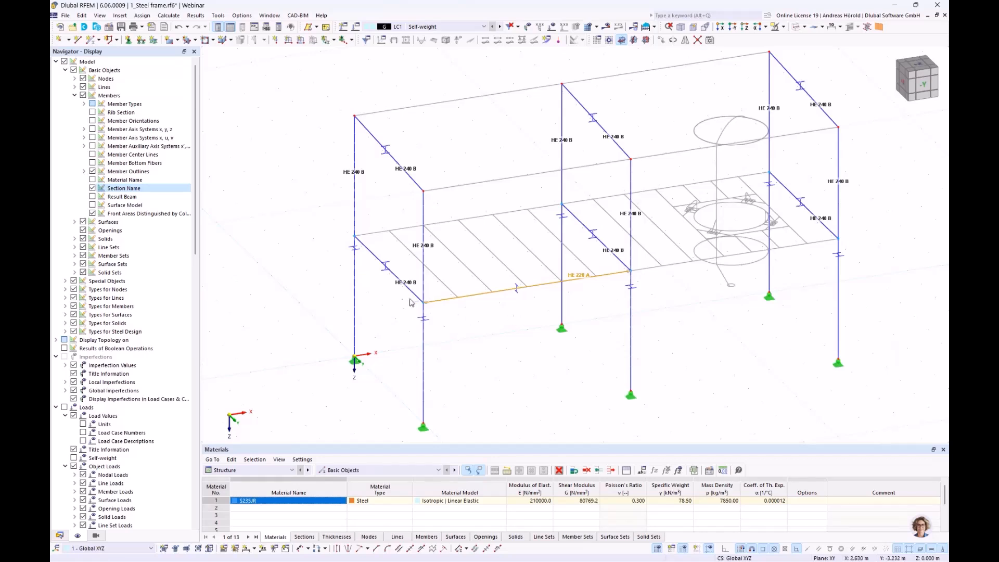
drag(431, 305, 357, 247)
drag(532, 189, 632, 276)
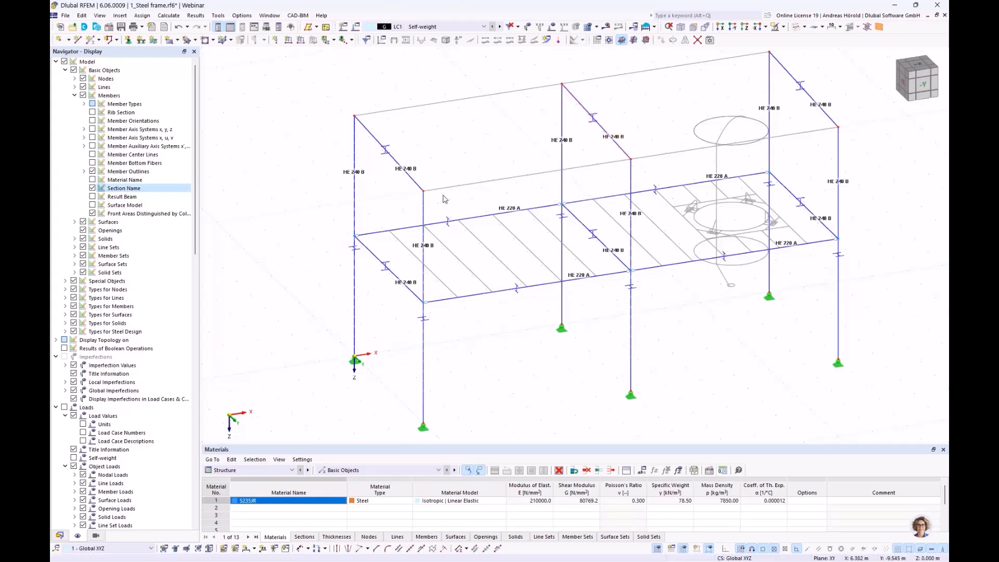
Step: Start another new member with hinges at both ends and assign it the section IPE 240 from the library
click(90, 41)
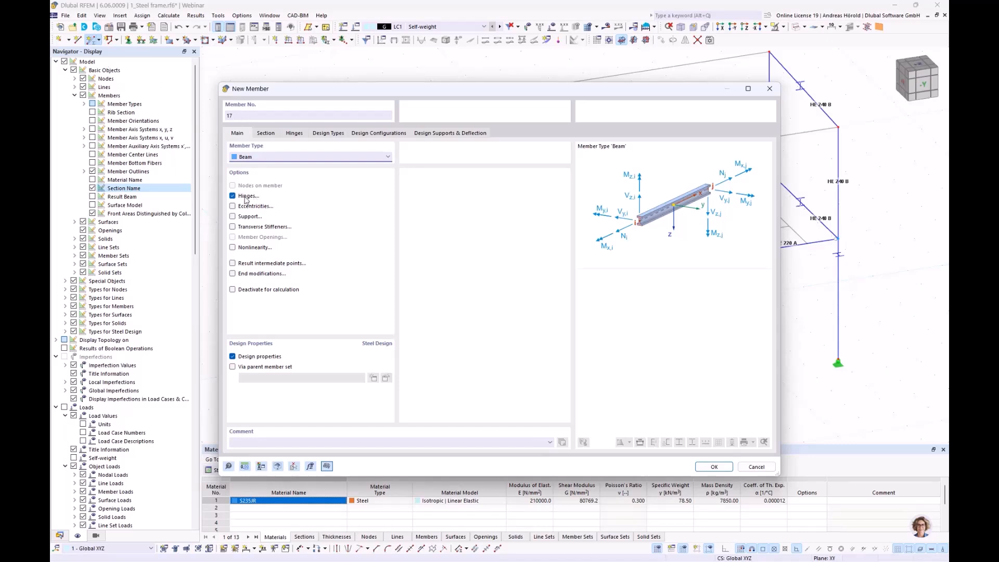
click(295, 133)
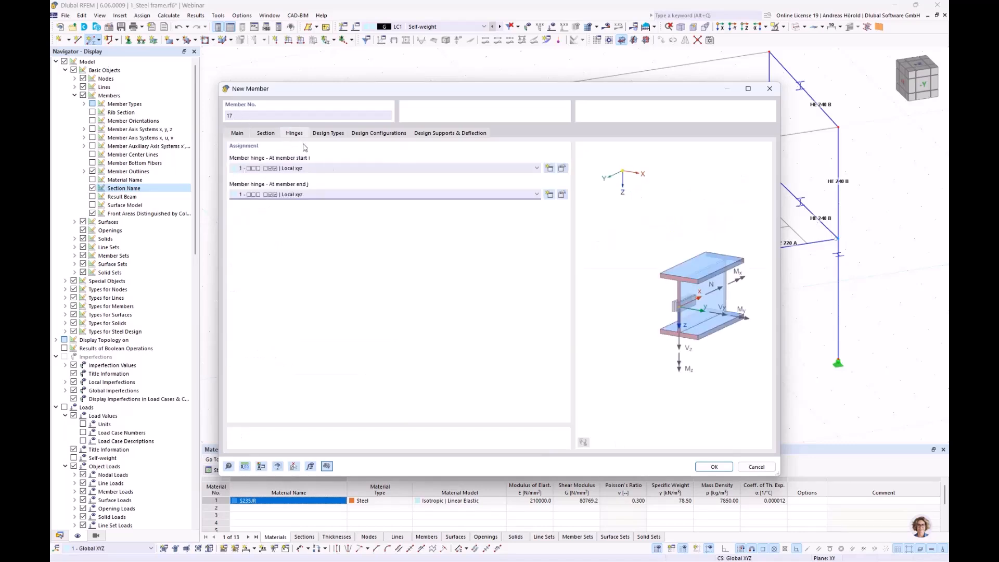
click(266, 134)
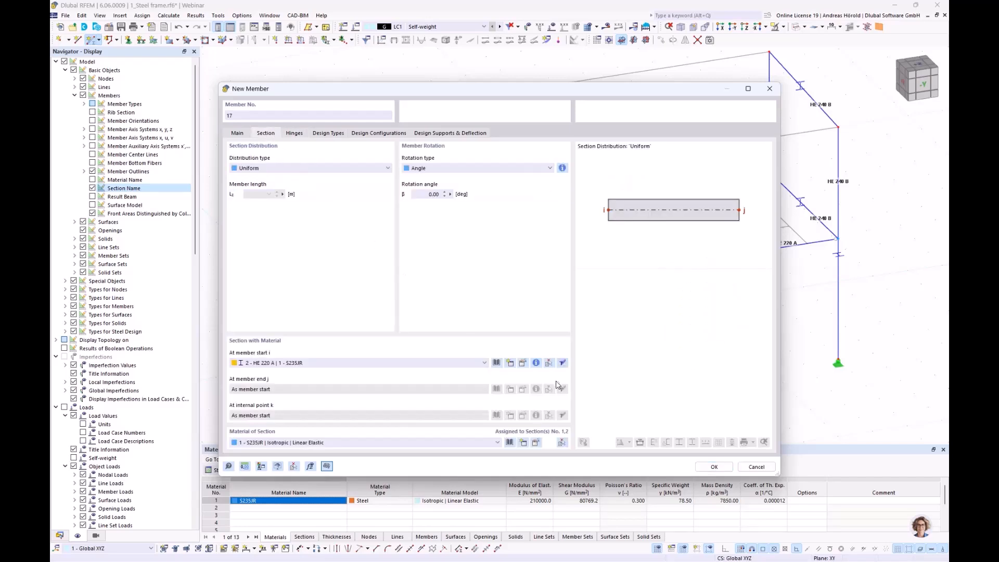
click(497, 363)
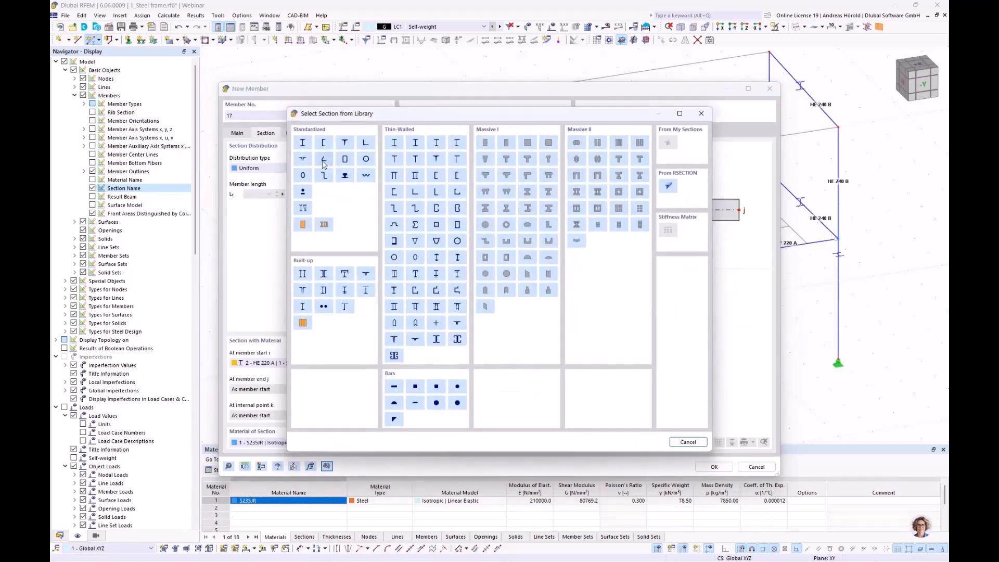
click(303, 143)
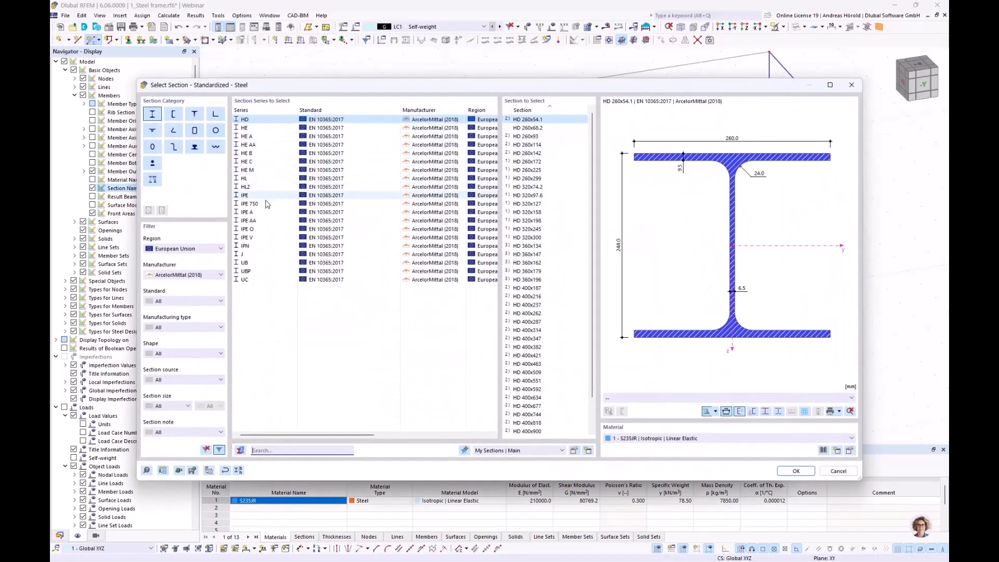
click(255, 197)
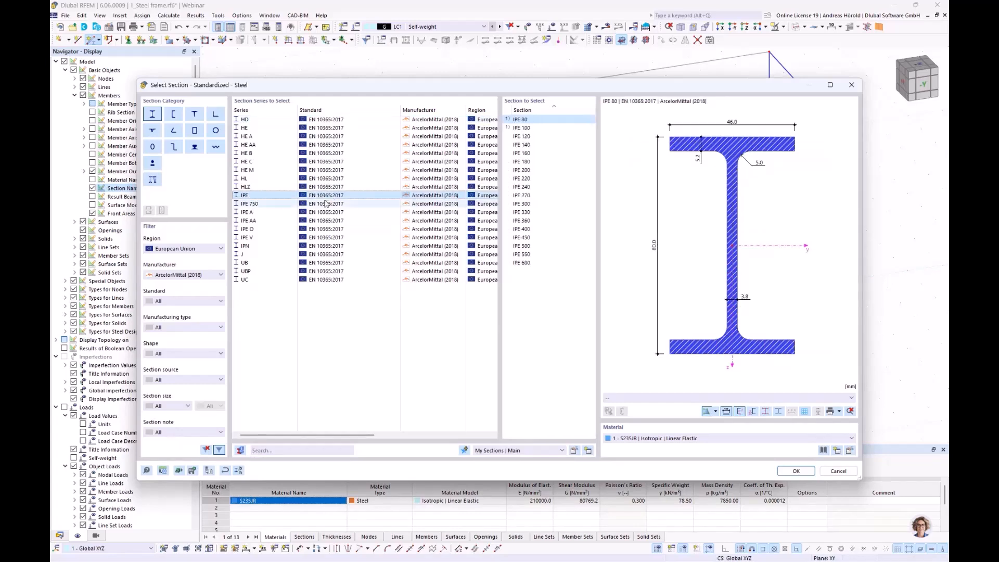
click(523, 187)
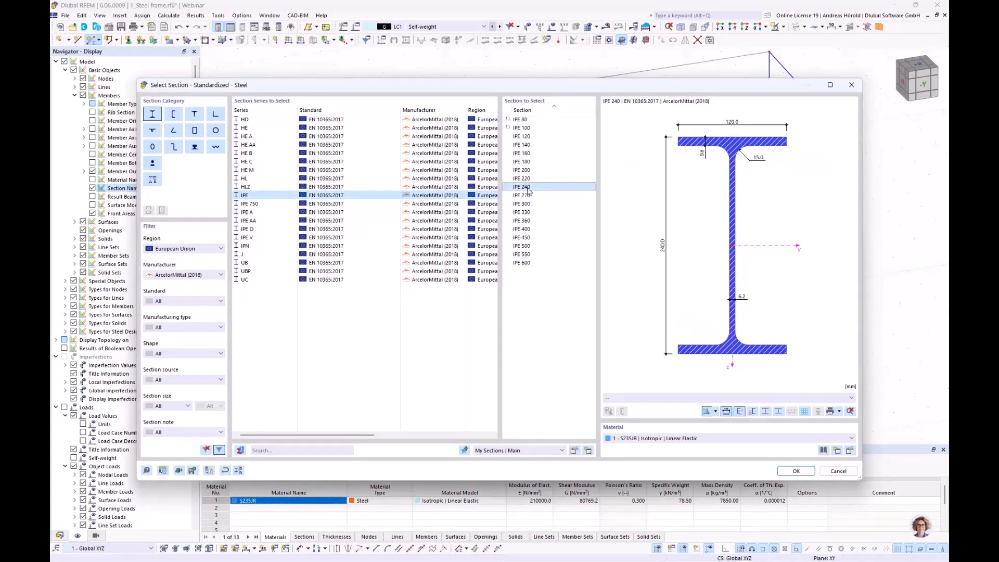
click(796, 471)
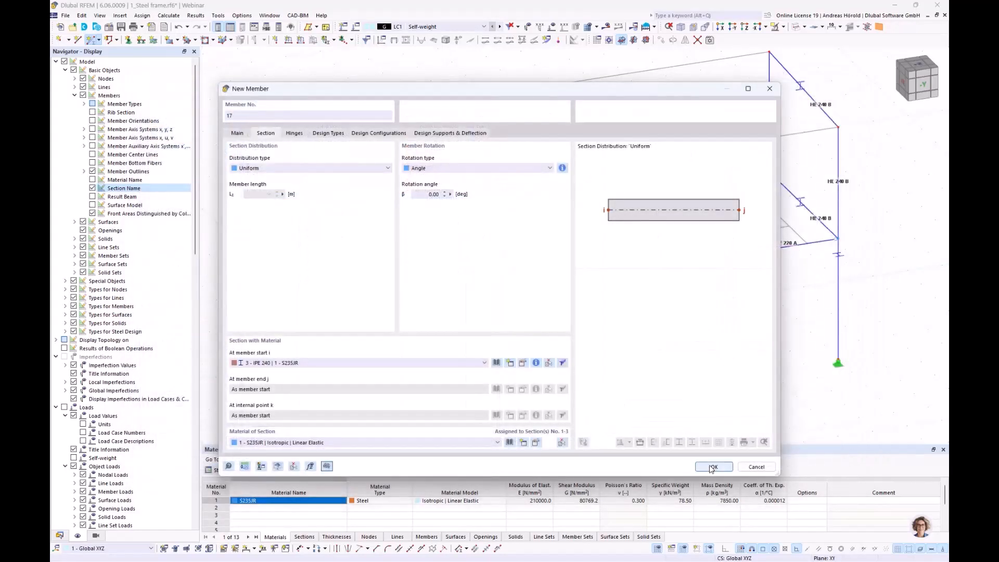
Step: Draw the hinged IPE 240 member between the front column tops of the first and middle frames at Z -6.750 m
click(713, 467)
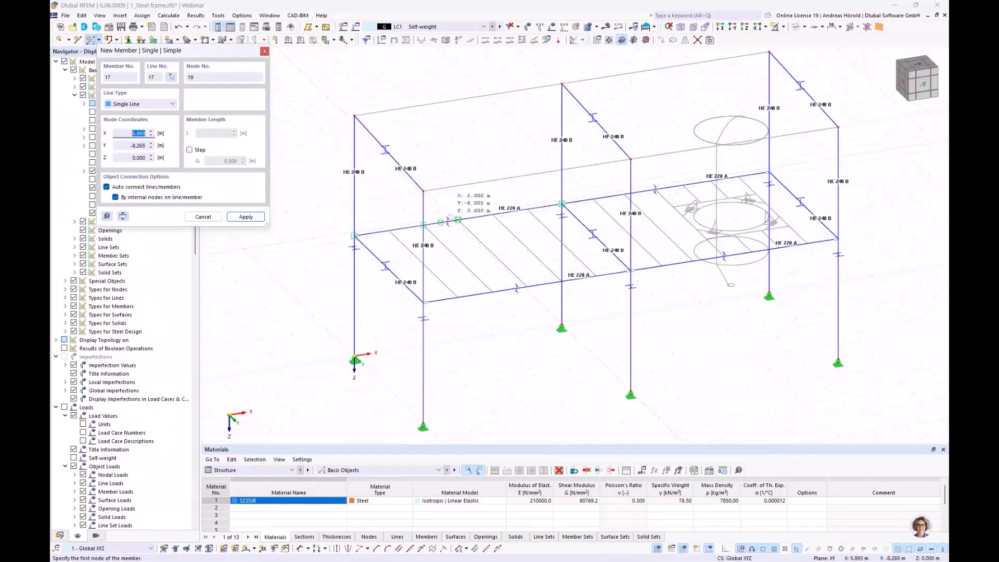
click(630, 160)
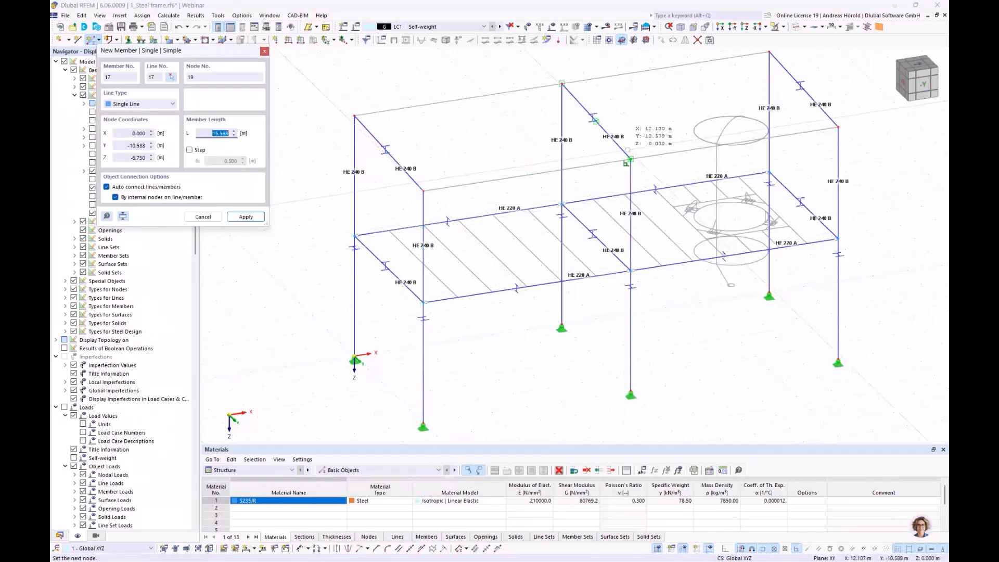
click(631, 160)
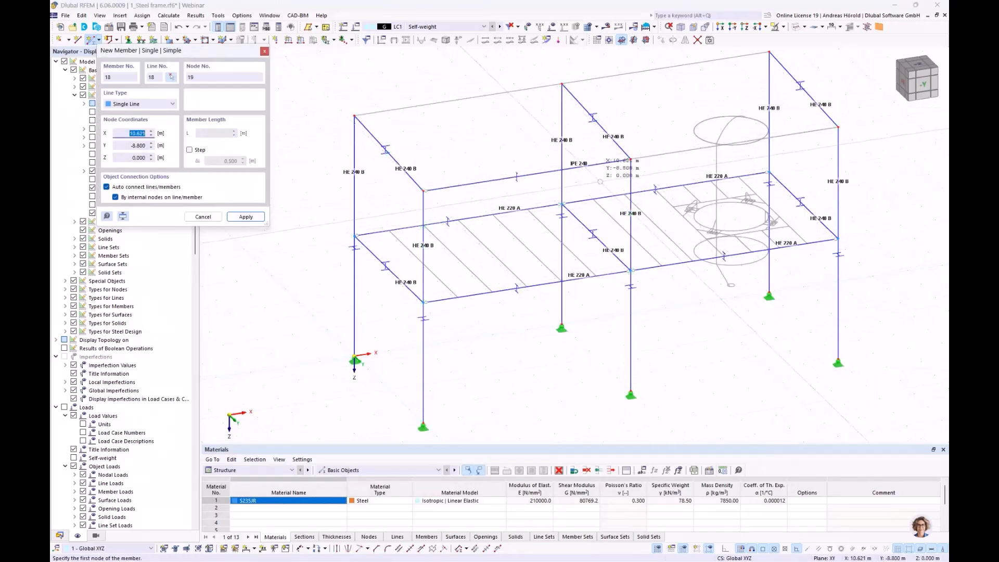
key(Escape)
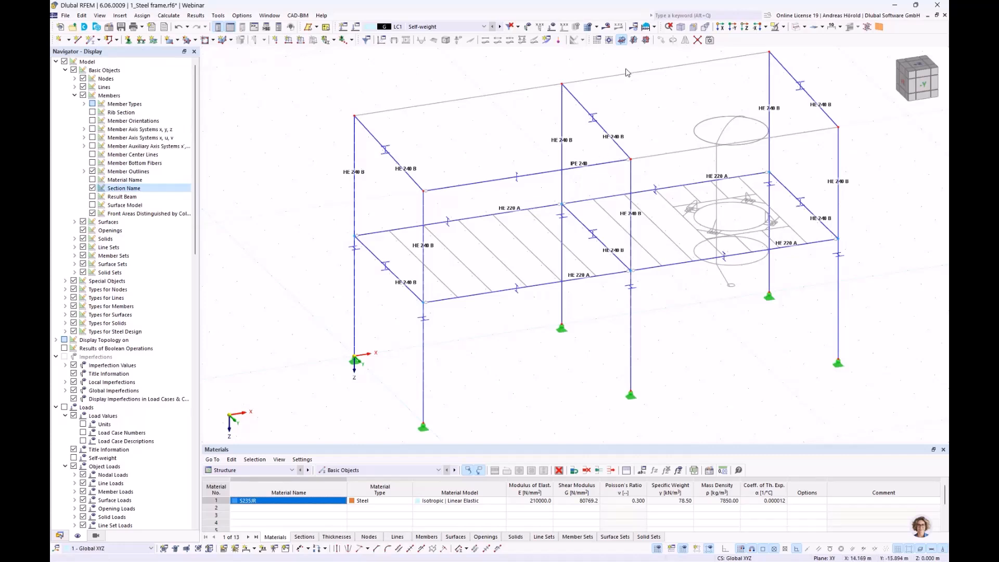
Step: Examine the orientation of the IPE 240 member relative to the sloped HE 240 B roof beam, viewed along X
click(721, 26)
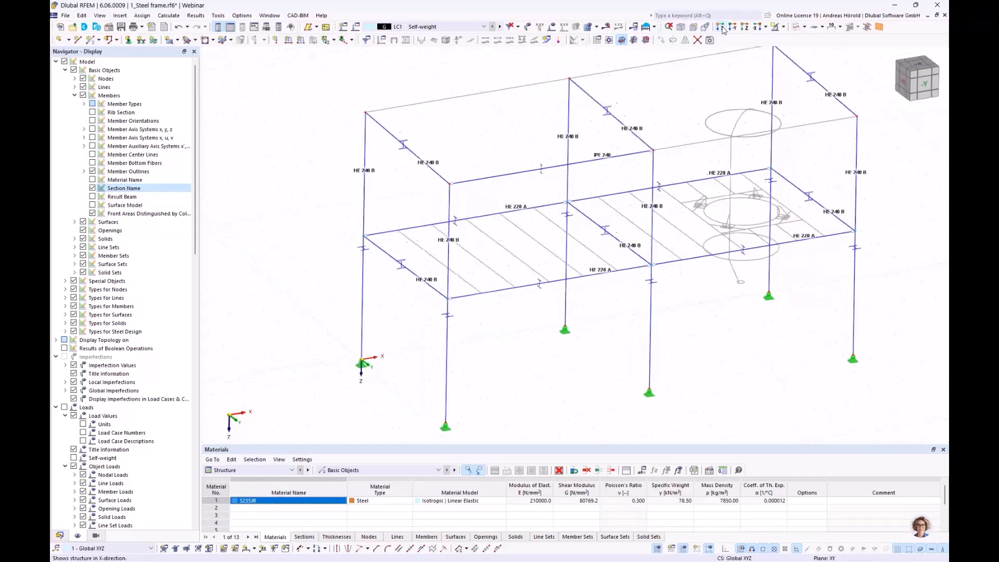
scroll(699, 74, up, 5)
scroll(706, 179, up, 2)
middle_drag(699, 74, 759, 171)
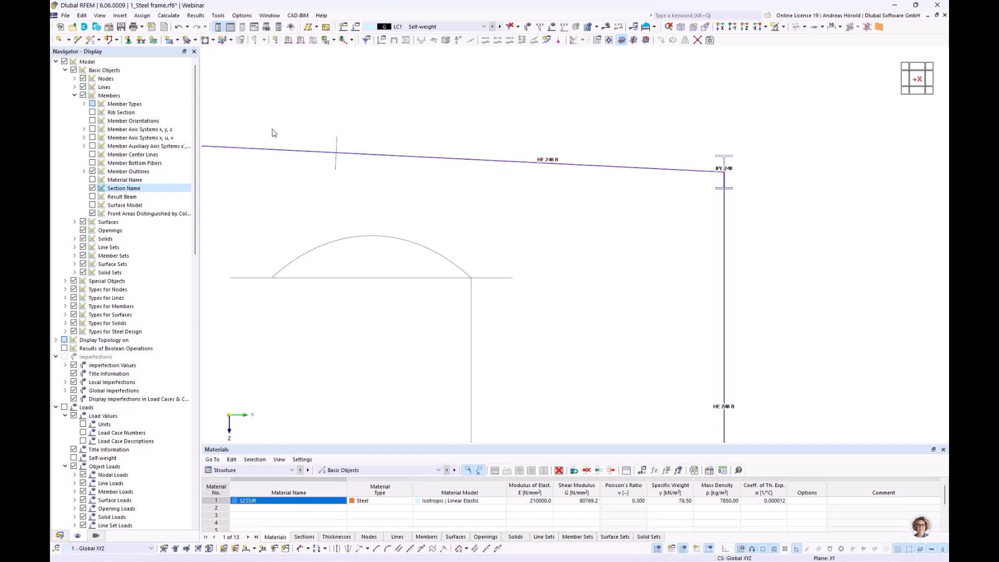
scroll(339, 133, down, 3)
middle_drag(349, 130, 482, 132)
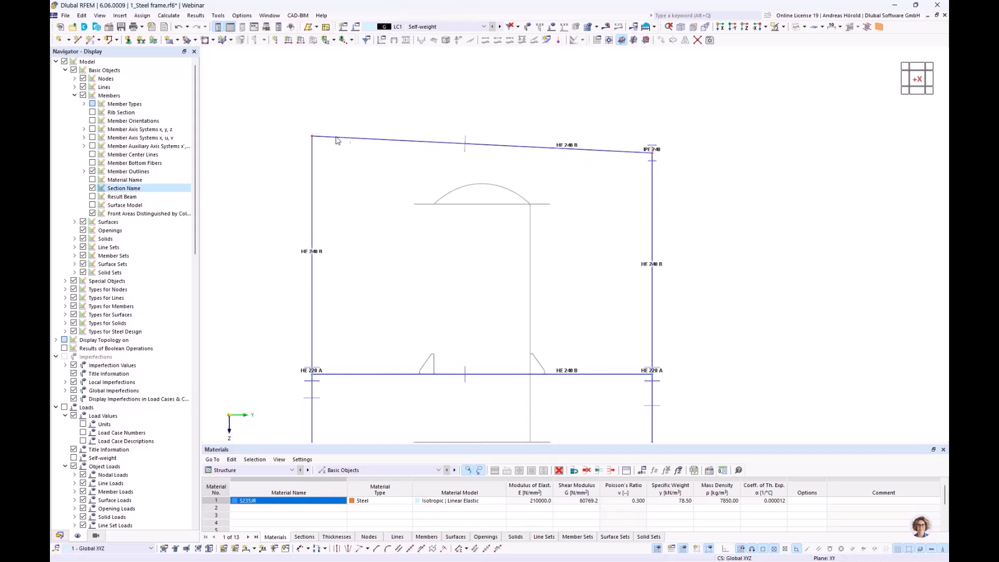
click(465, 143)
scroll(671, 164, up, 5)
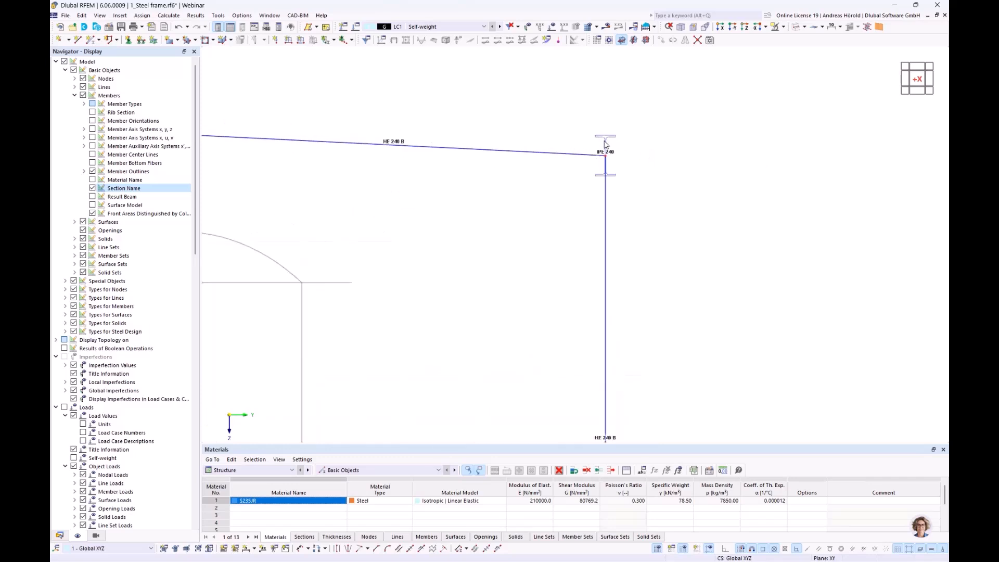
scroll(607, 145, down, 2)
scroll(603, 152, down, 3)
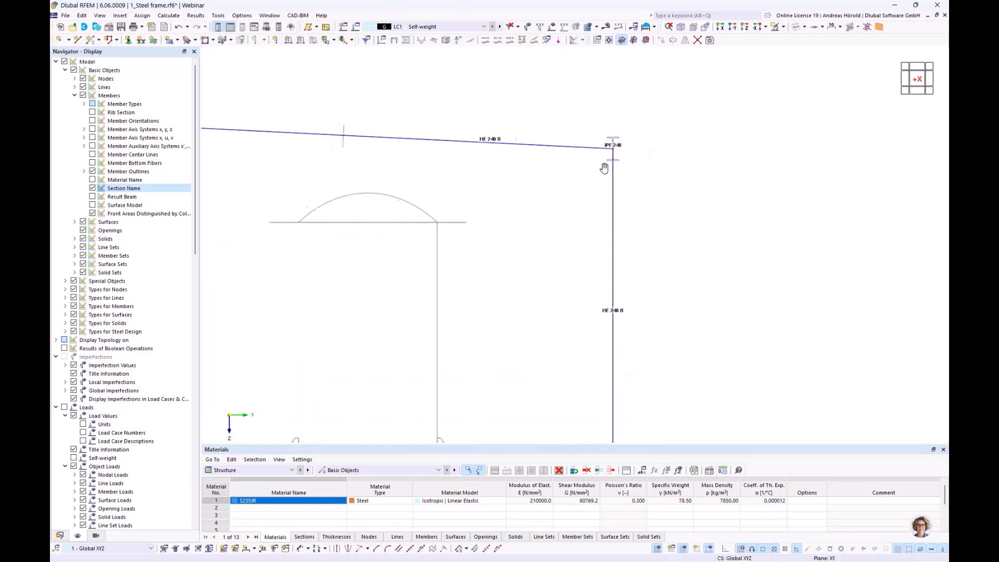
scroll(635, 180, down, 5)
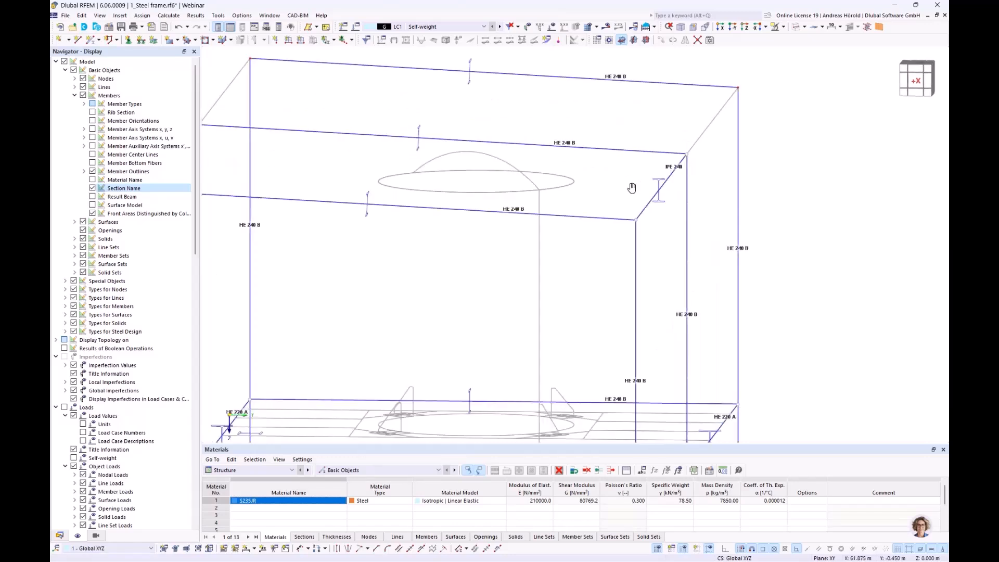
ctrl+middle_drag(640, 203, 600, 184)
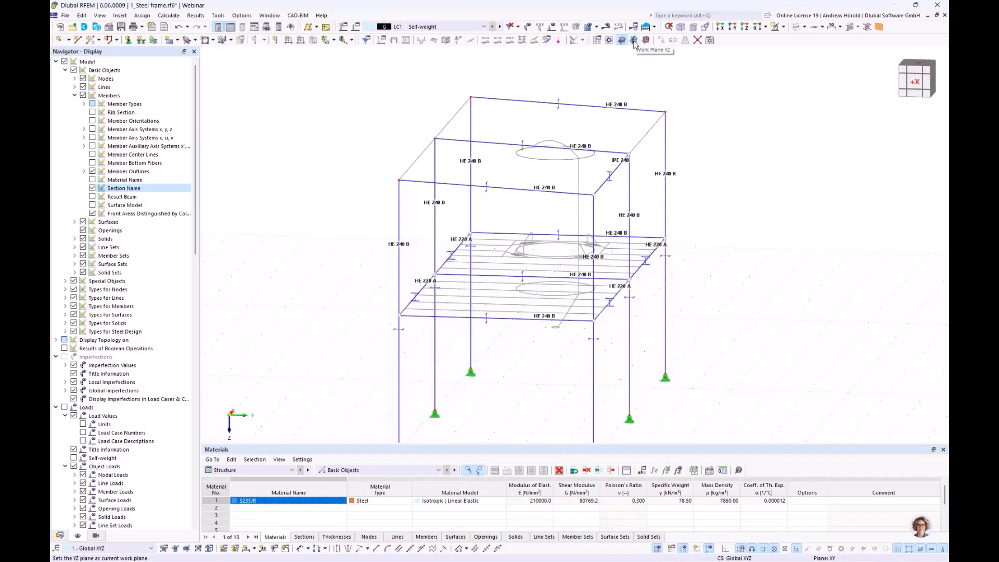
Step: Set the work plane to YZ and show the upper part of the frame in the X-direction view
click(633, 41)
ctrl+middle_drag(722, 274, 569, 271)
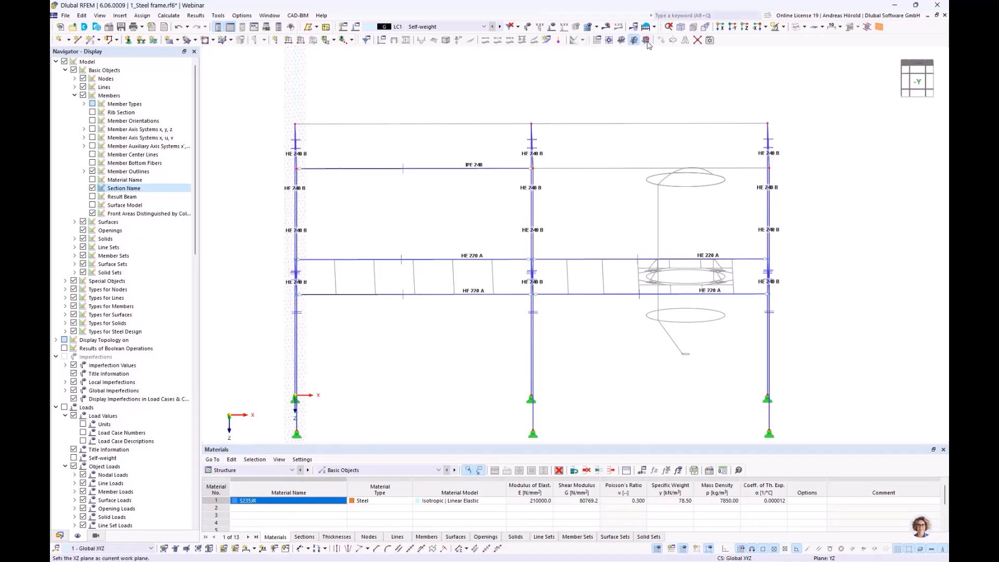
click(720, 27)
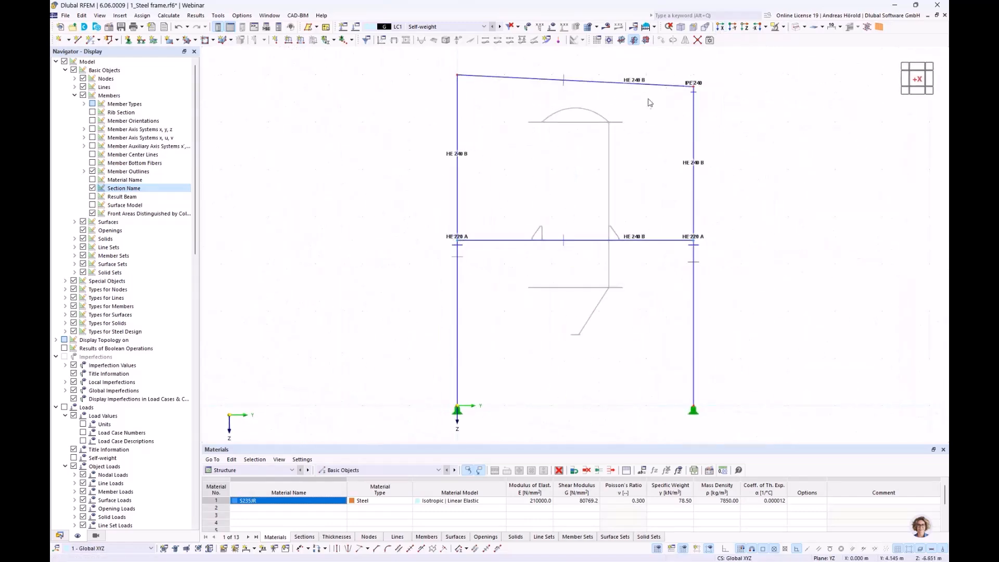
scroll(645, 105, up, 3)
middle_drag(646, 104, 660, 221)
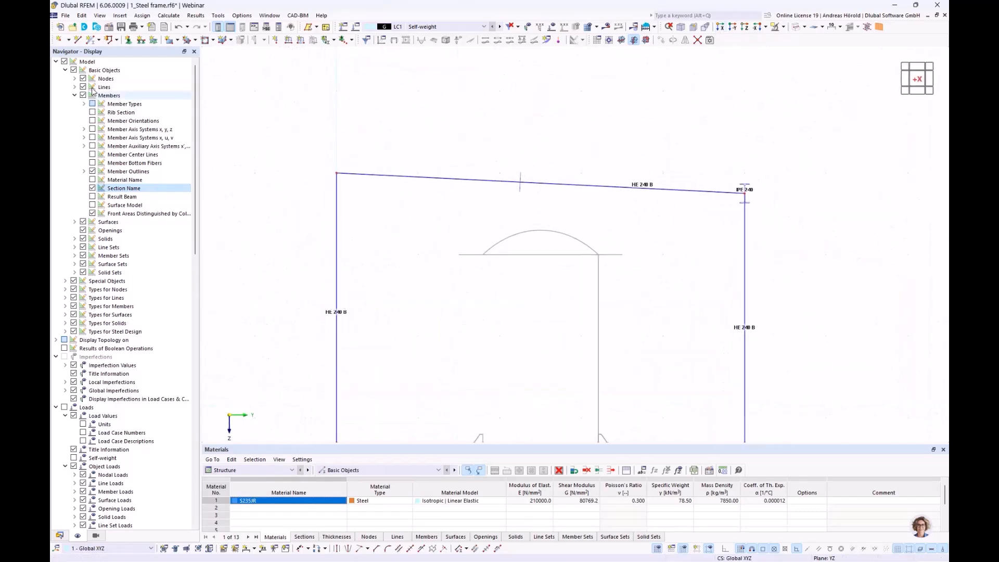
Step: Draw a horizontal auxiliary line from the front column top at Y 5.000, Z -6.750 m to about Y 1.303 m
click(77, 40)
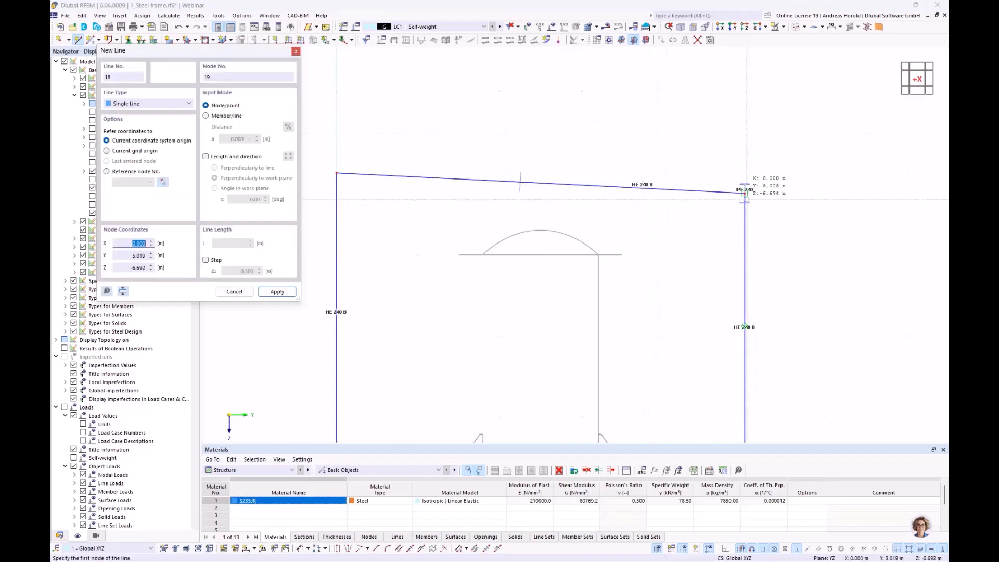
click(744, 193)
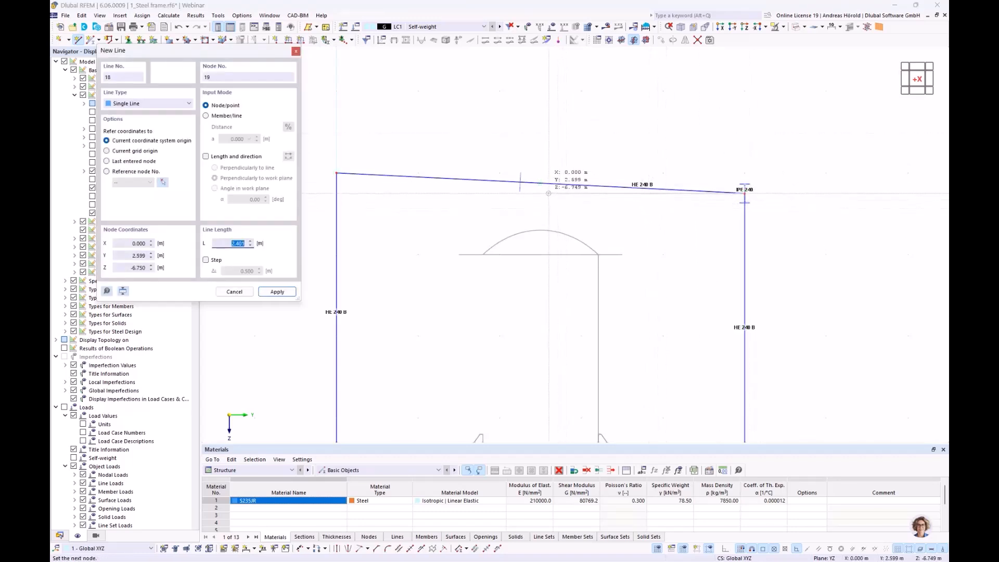
click(726, 550)
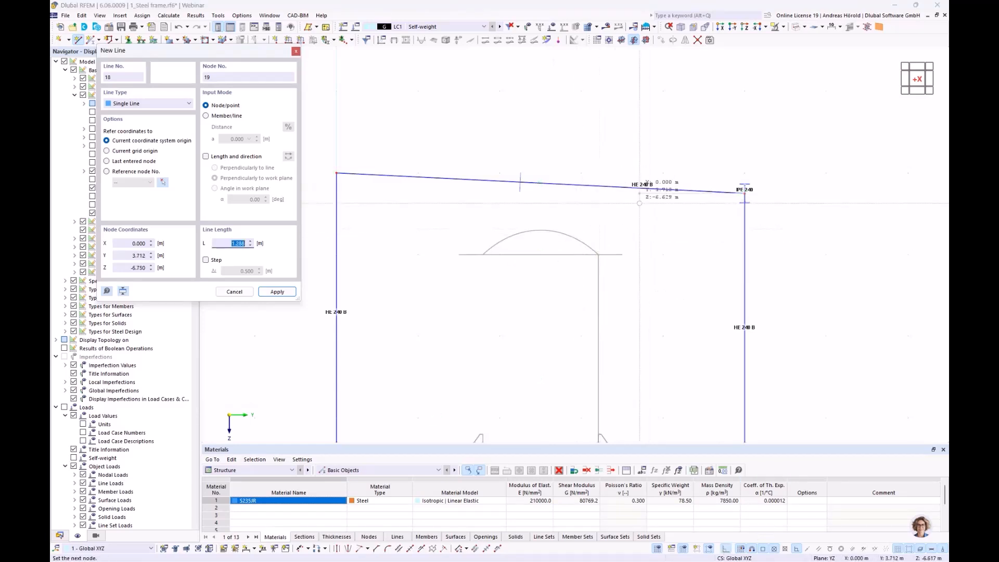
click(725, 550)
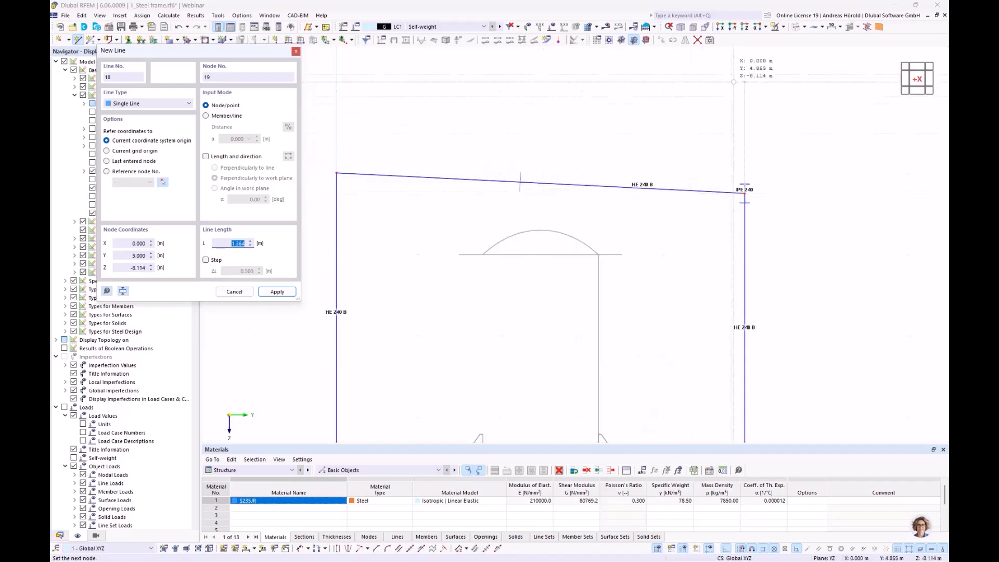
click(723, 548)
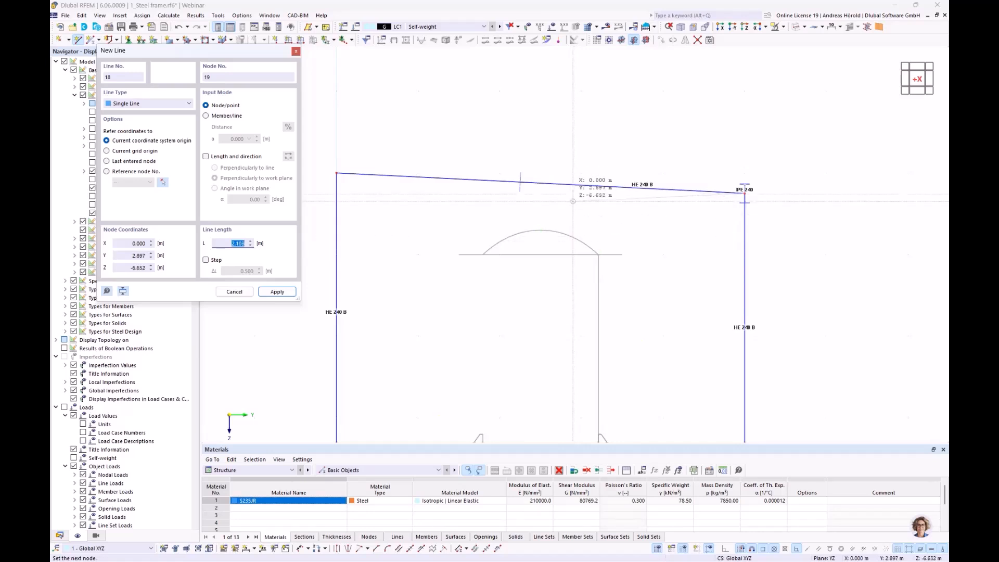
click(723, 550)
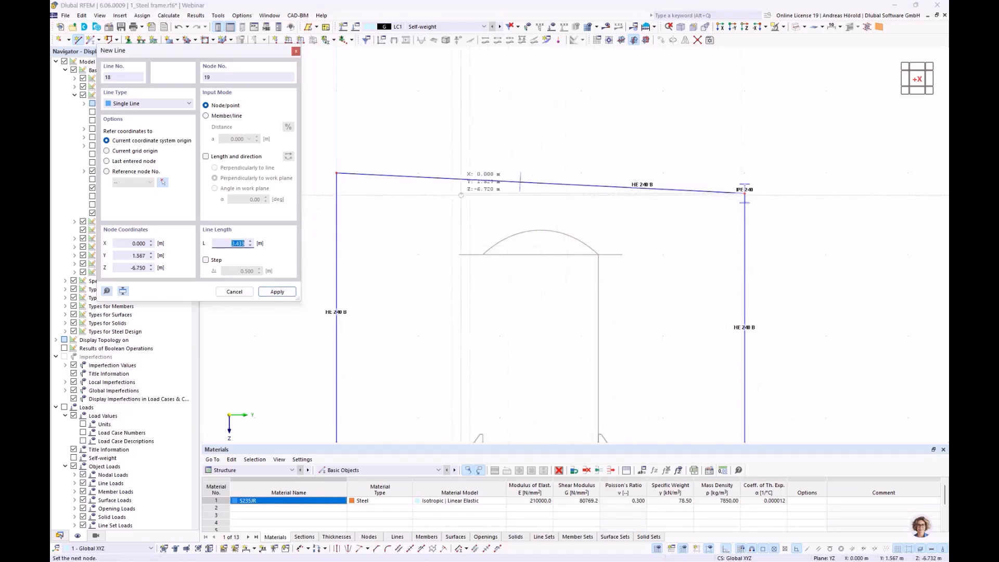
click(442, 194)
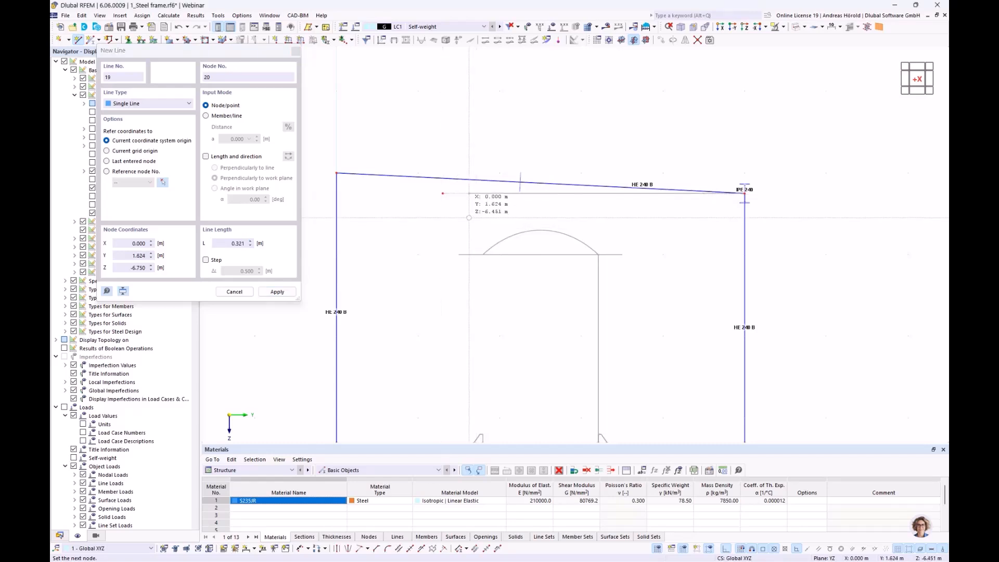
key(Escape)
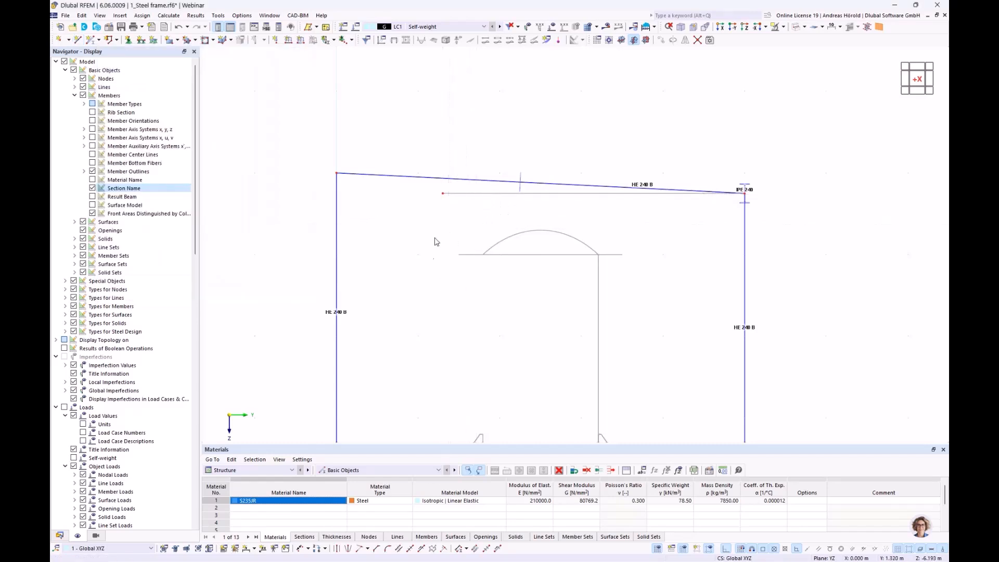
Step: Add an angular dimension between the sloped HE 240 B beam and the horizontal auxiliary line, with an offset of about 3.889 m
click(253, 549)
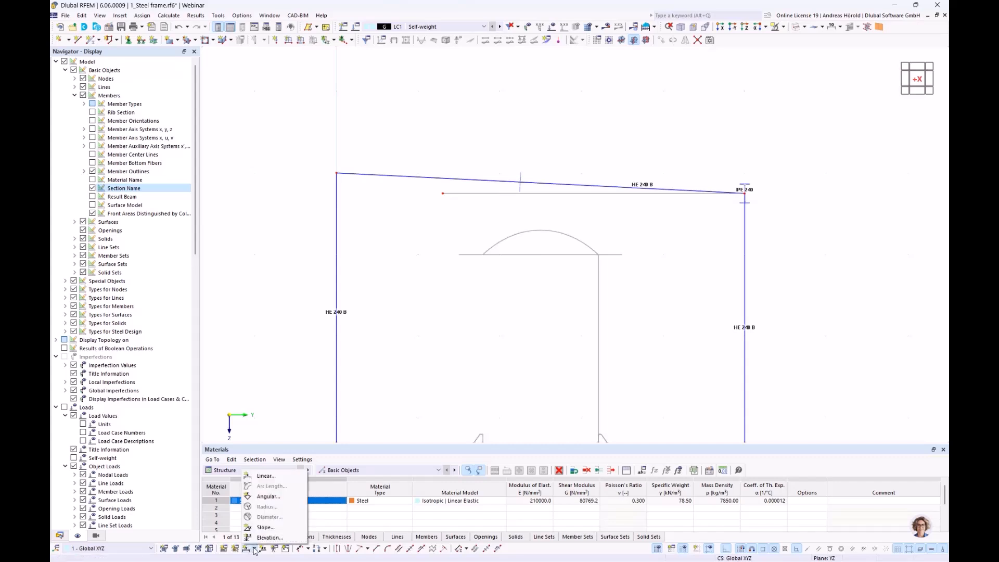
click(277, 499)
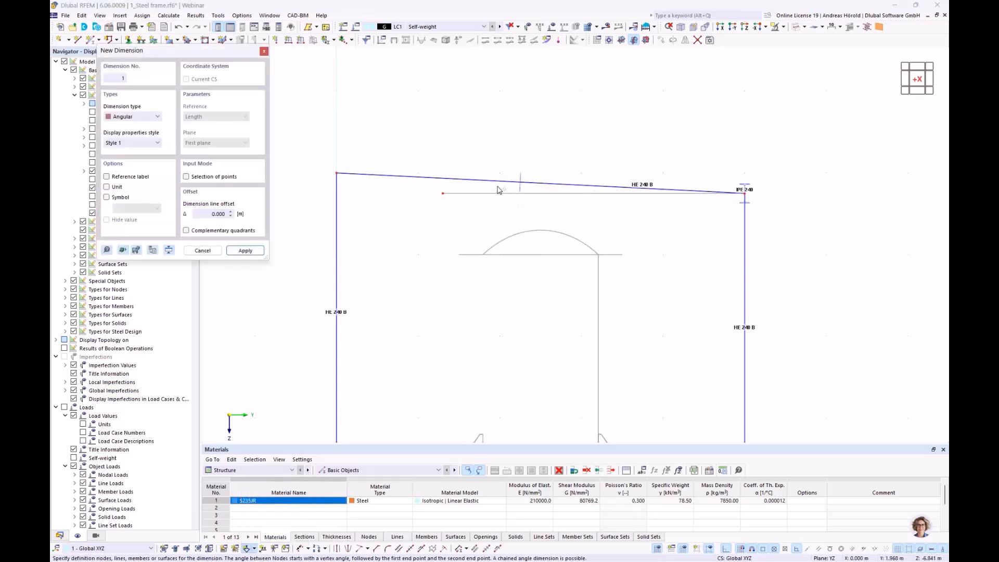
click(497, 182)
click(493, 194)
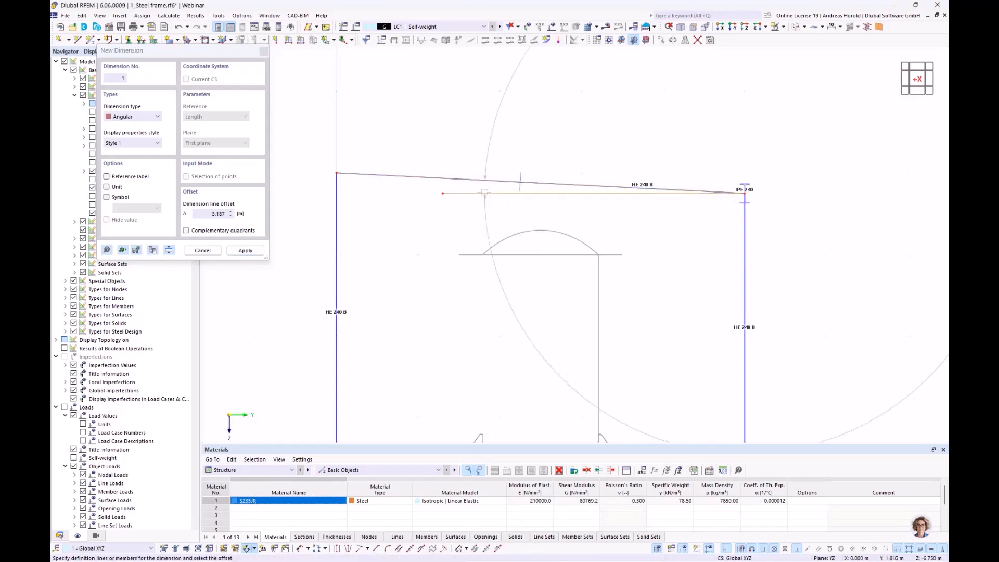
click(430, 186)
scroll(429, 190, up, 2)
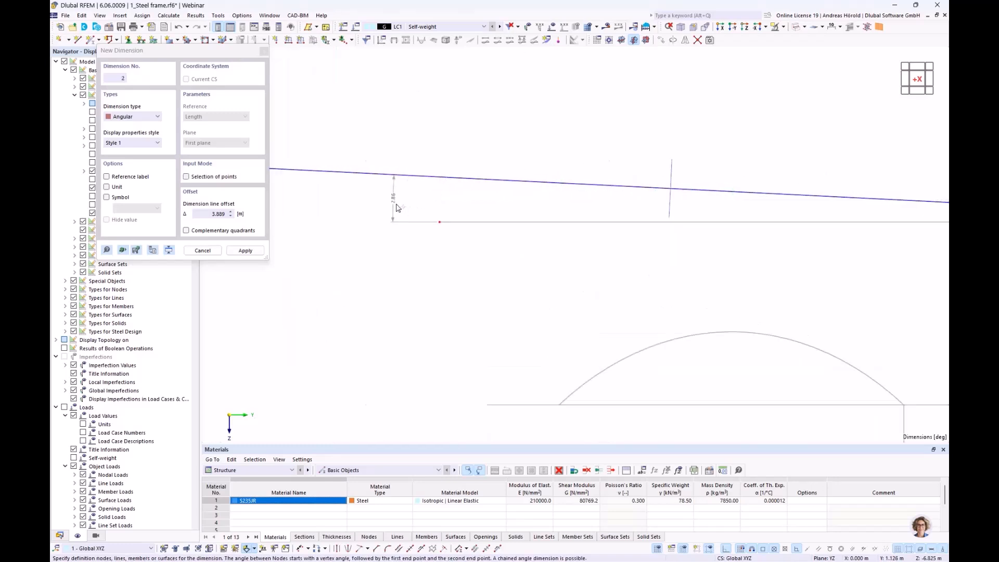
scroll(442, 195, down, 3)
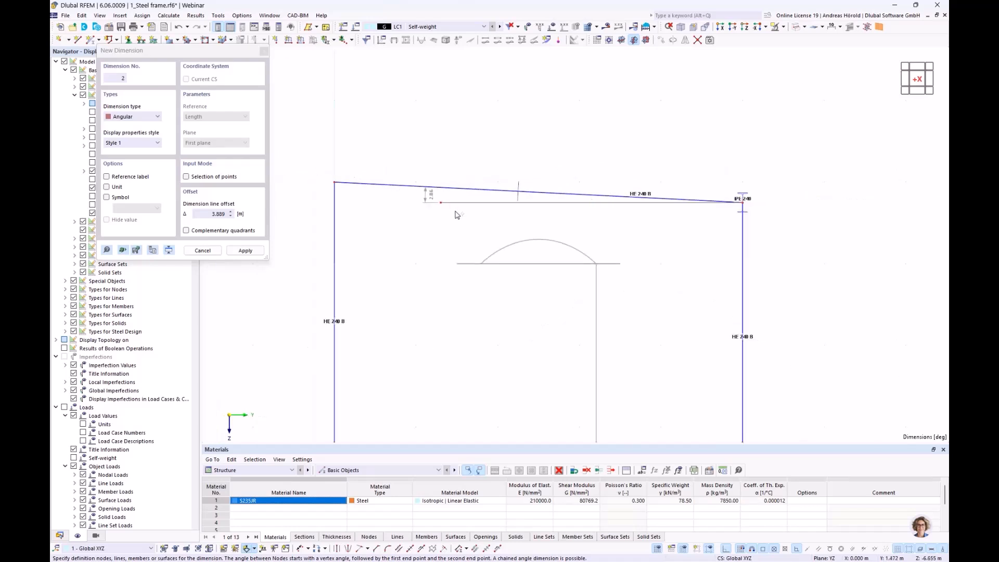
key(Escape)
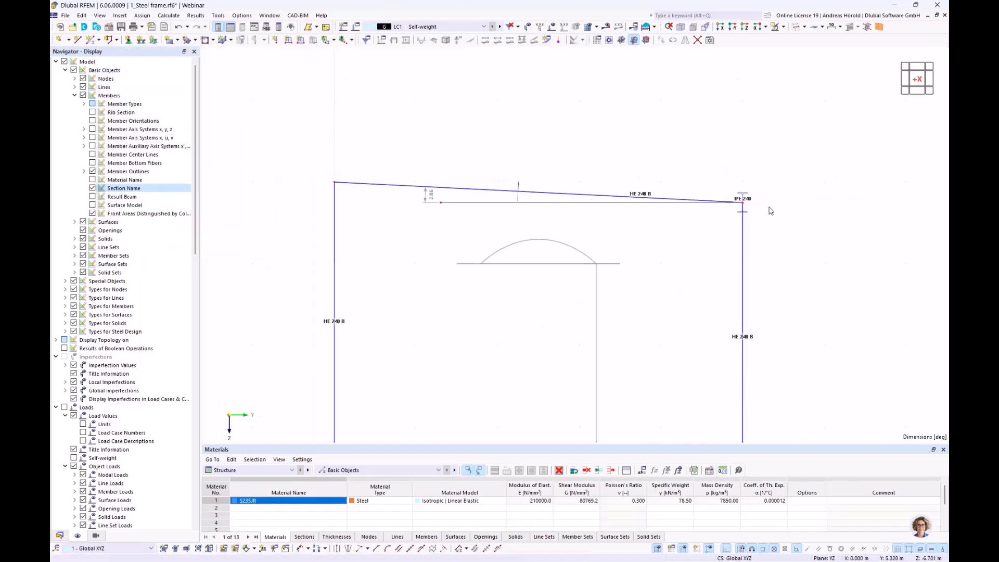
Step: Rotate the IPE 240 member at the low roof edge by 2.86°, measuring the angle from the horizontal auxiliary line to the sloped beam
scroll(769, 207, up, 2)
ctrl+middle_drag(775, 245, 736, 257)
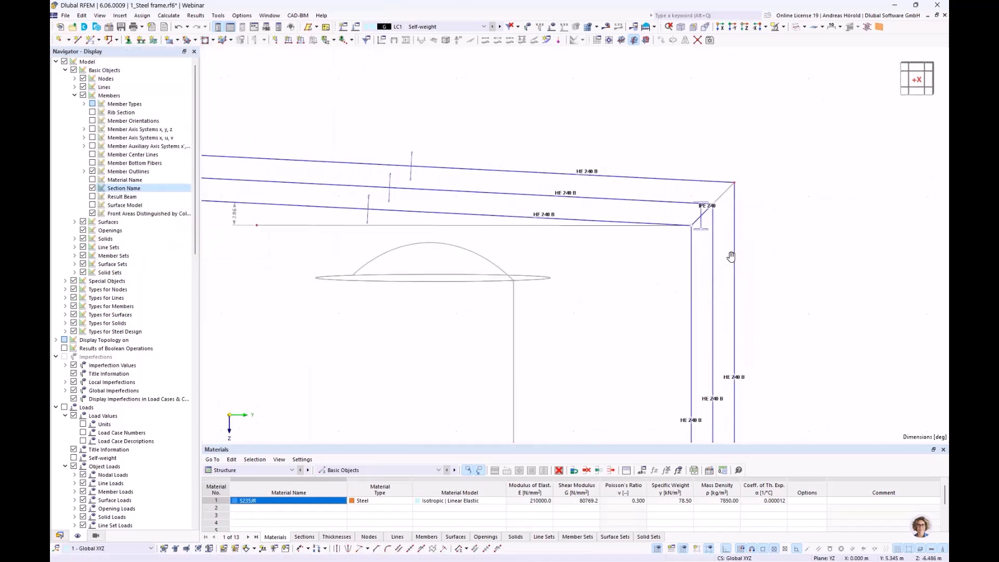
double_click(700, 223)
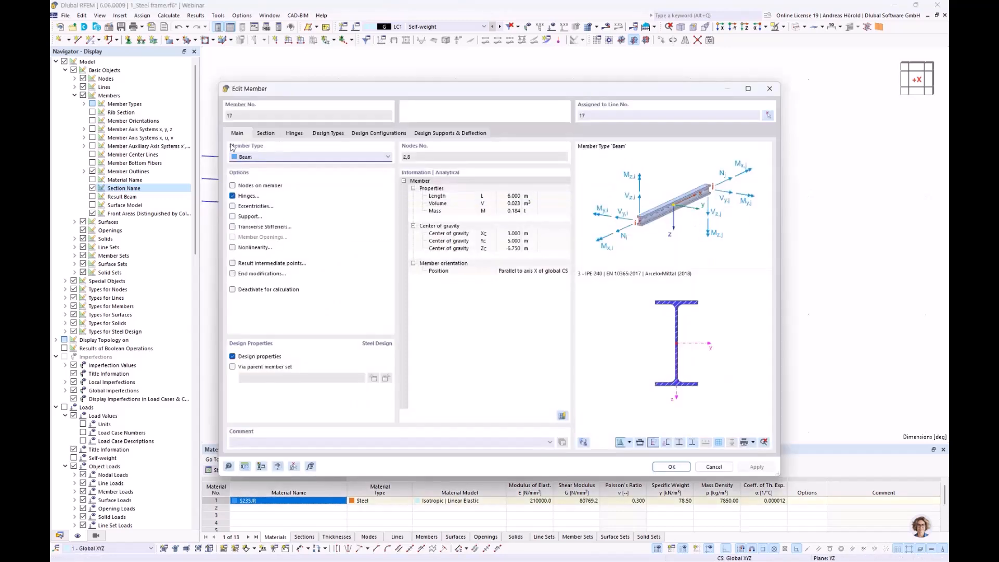
click(266, 136)
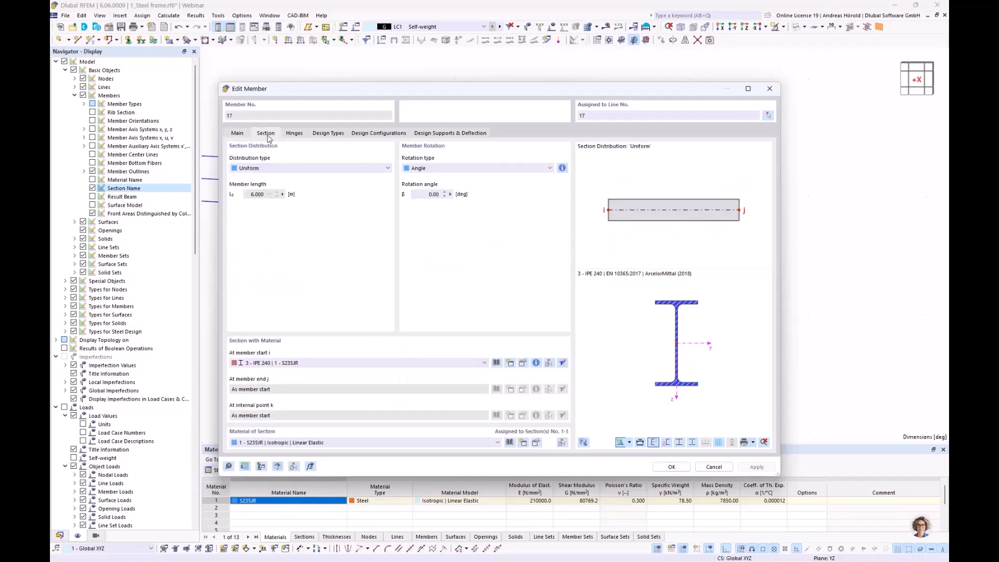
drag(350, 88, 553, 93)
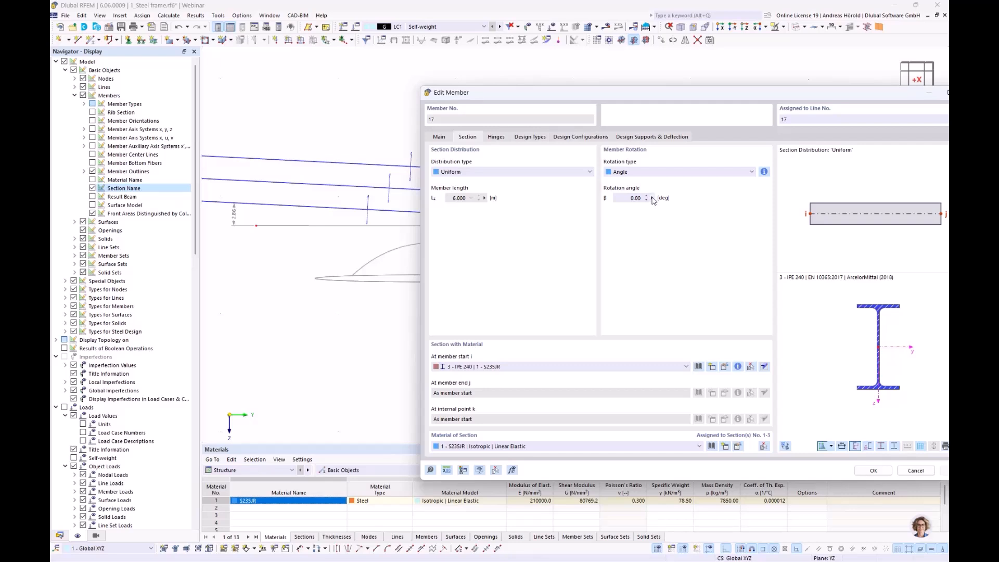
click(652, 198)
key(Escape)
scroll(420, 245, down, 4)
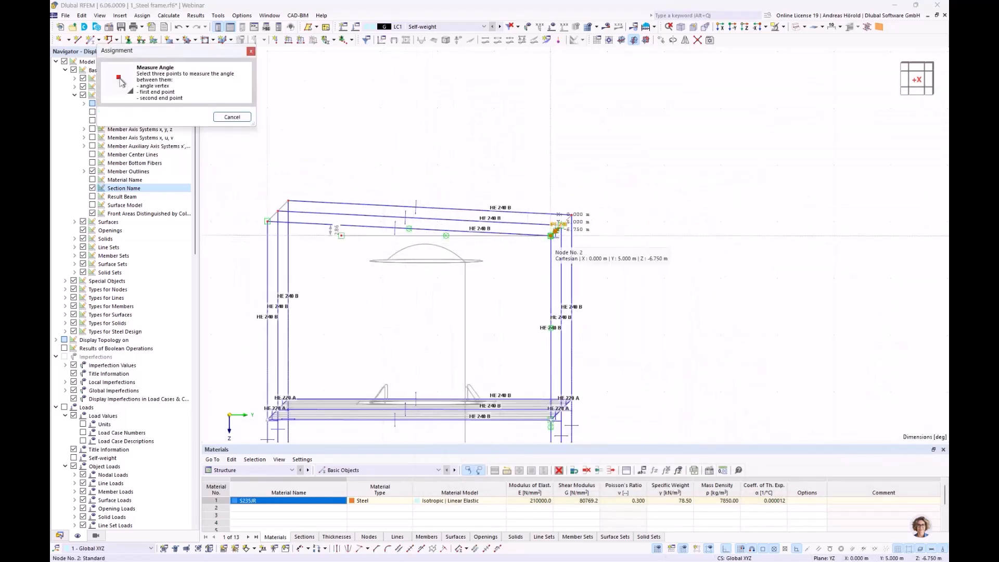
click(551, 236)
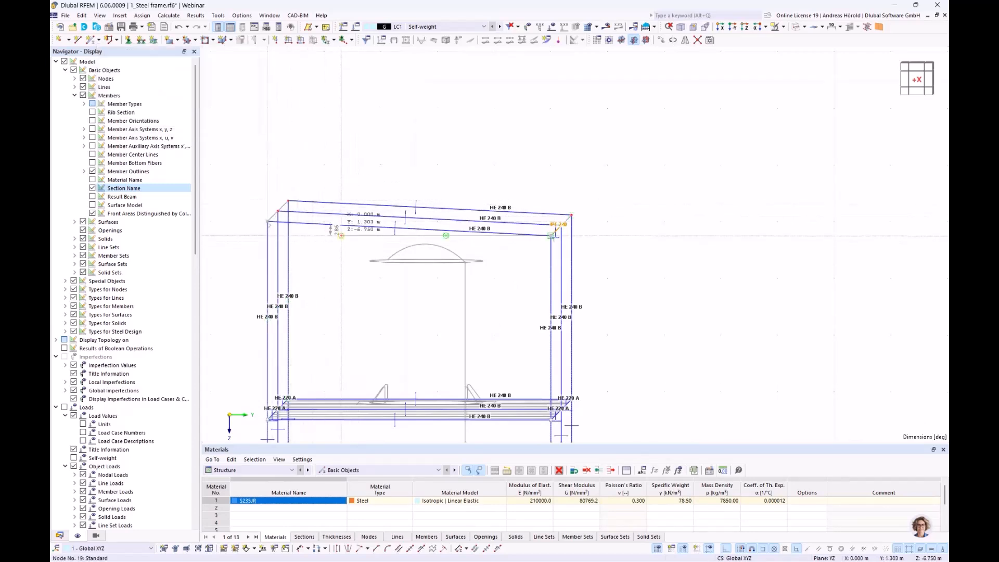
click(341, 236)
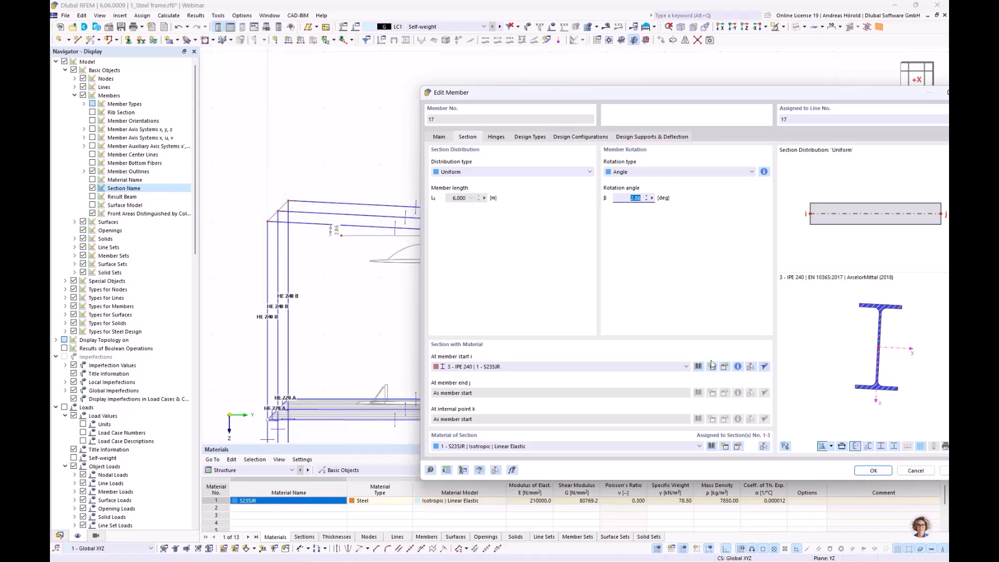
click(870, 470)
Step: Delete the horizontal auxiliary line together with the angular dimension beneath the sloped roof beam
scroll(602, 250, up, 3)
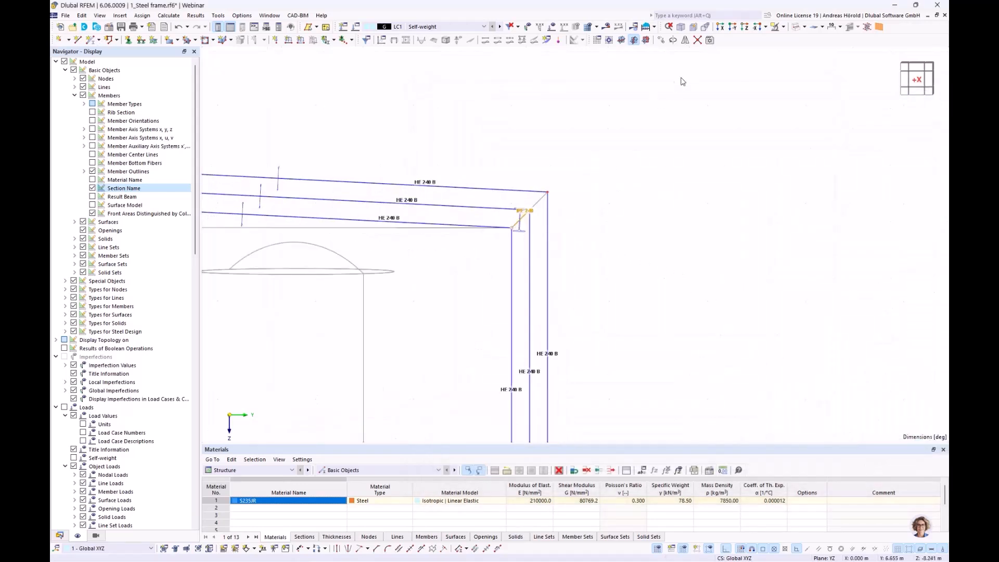
click(720, 27)
scroll(677, 95, up, 5)
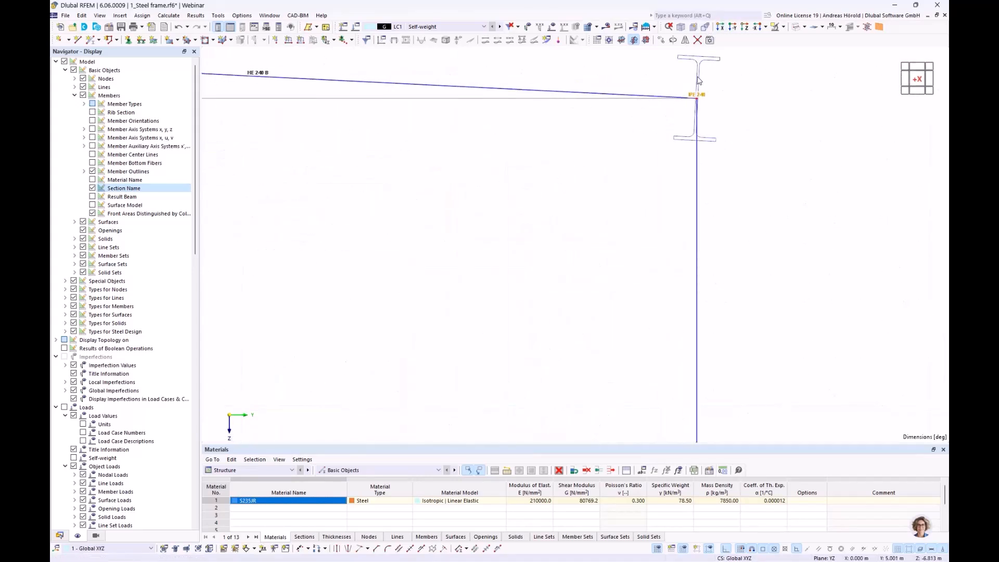
scroll(704, 113, down, 5)
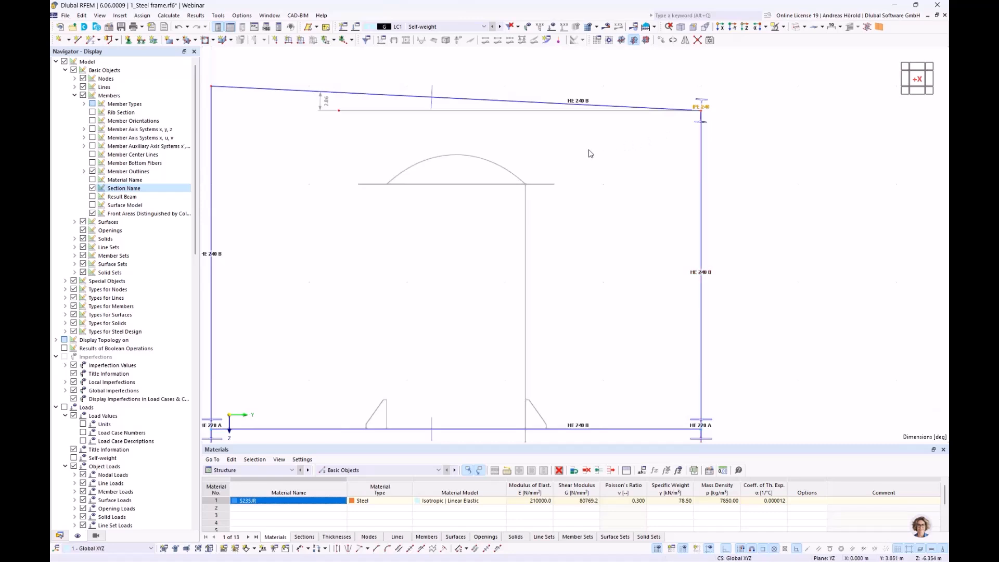
drag(359, 98, 298, 145)
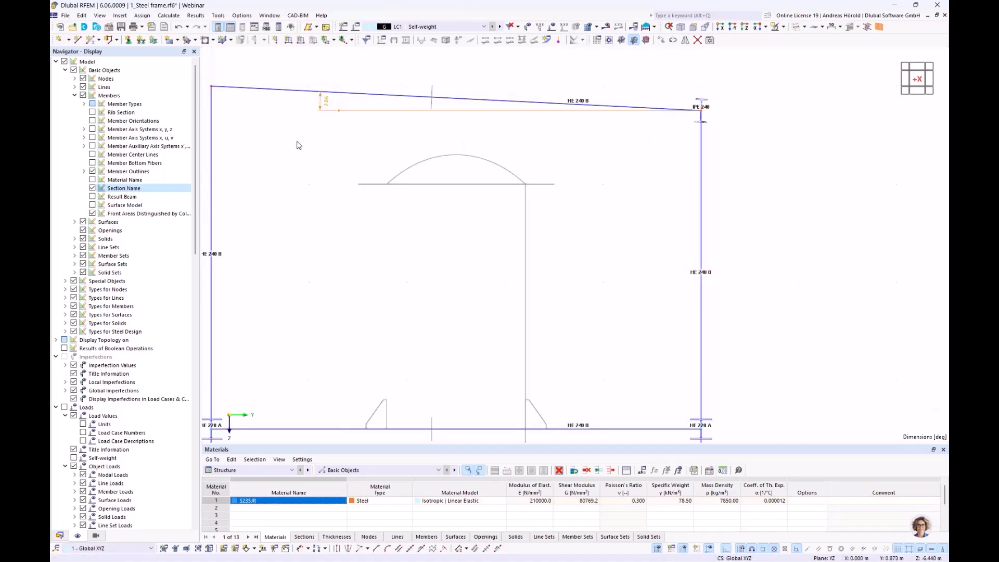
key(Delete)
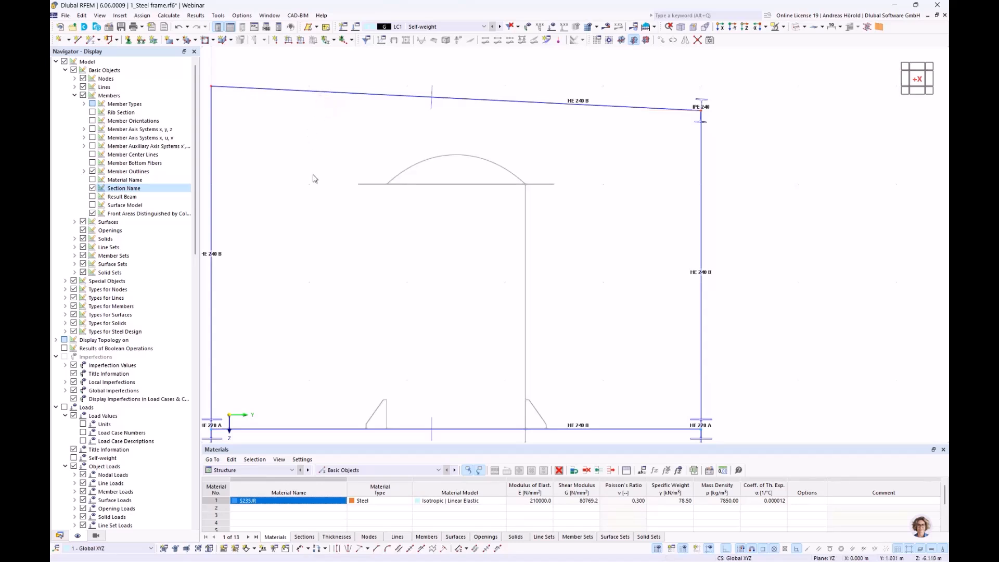
scroll(542, 244, down, 2)
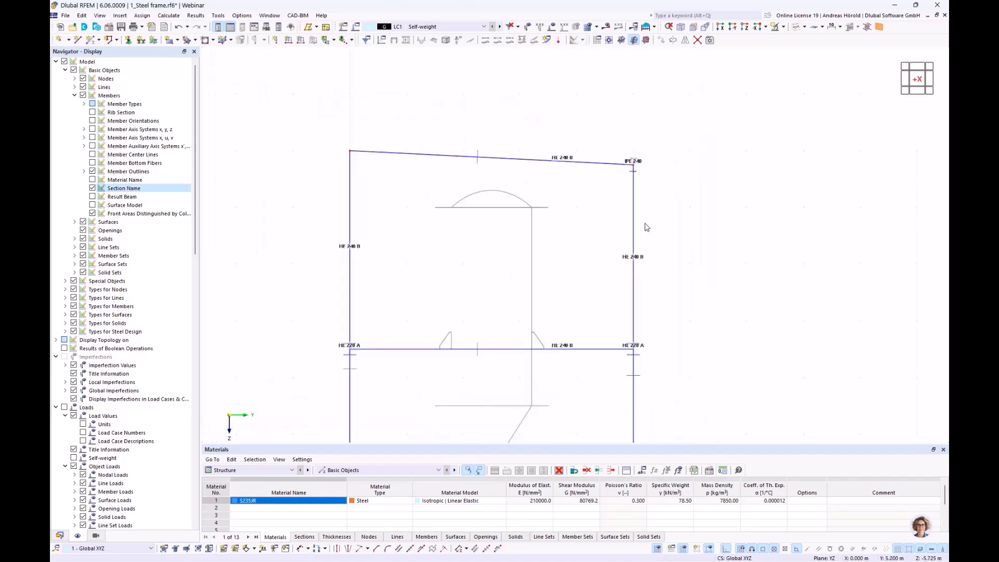
Step: Try to copy the low-edge IPE 240 member to a free point over the first roof bay, and undo the copy
click(680, 27)
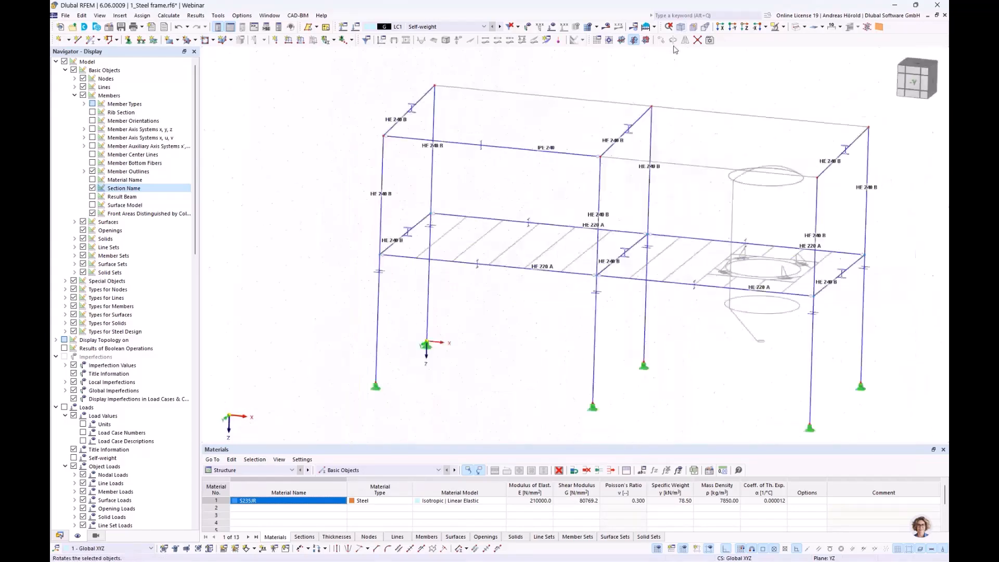
ctrl+middle_drag(344, 311, 513, 298)
scroll(512, 298, up, 3)
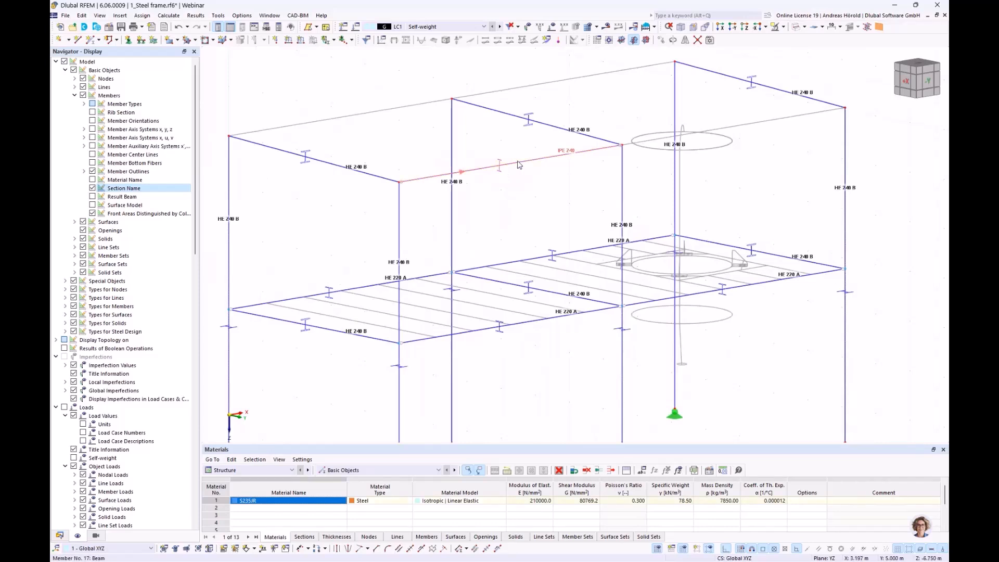
click(504, 163)
ctrl+drag(407, 181, 354, 136)
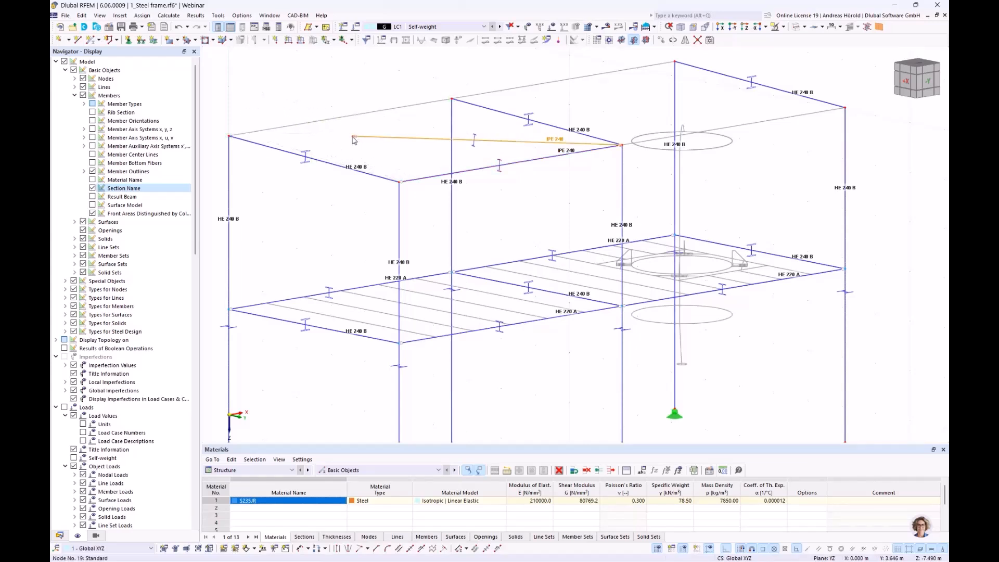
click(182, 27)
Step: Copy the rotated IPE 240 member from the low roof edge to the high roof edge of the first bay
drag(521, 150, 230, 137)
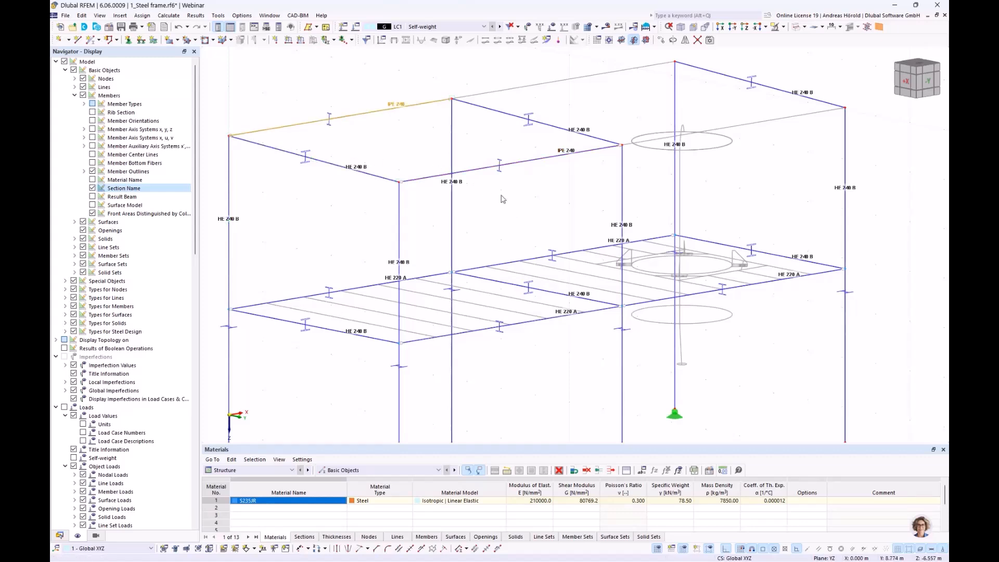
click(433, 148)
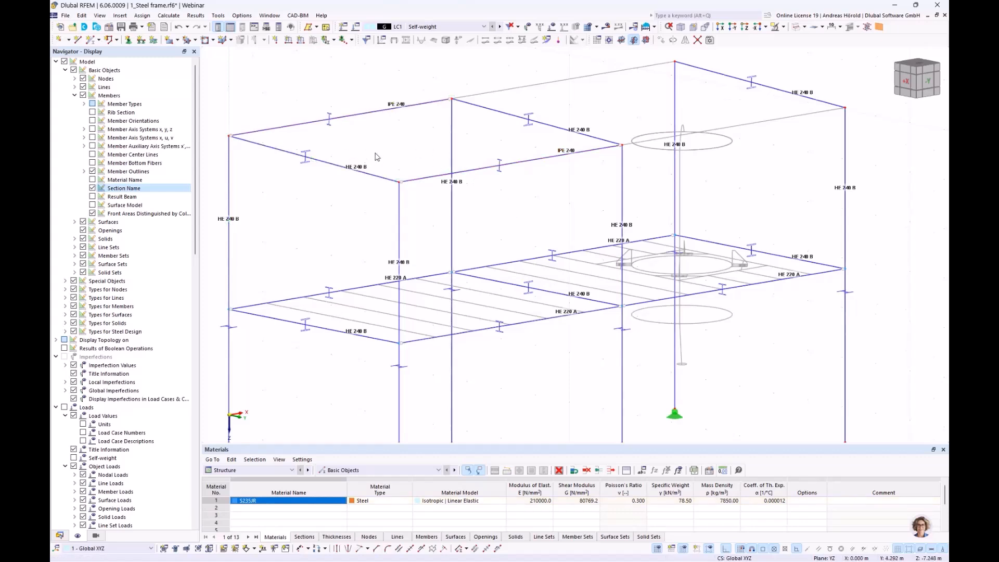
scroll(377, 157, down, 2)
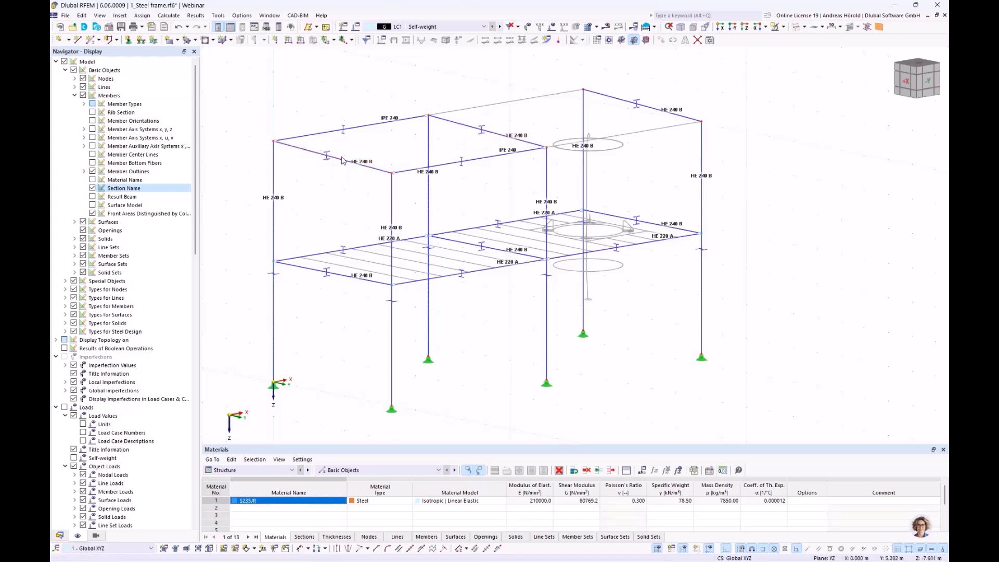
scroll(367, 138, up, 1)
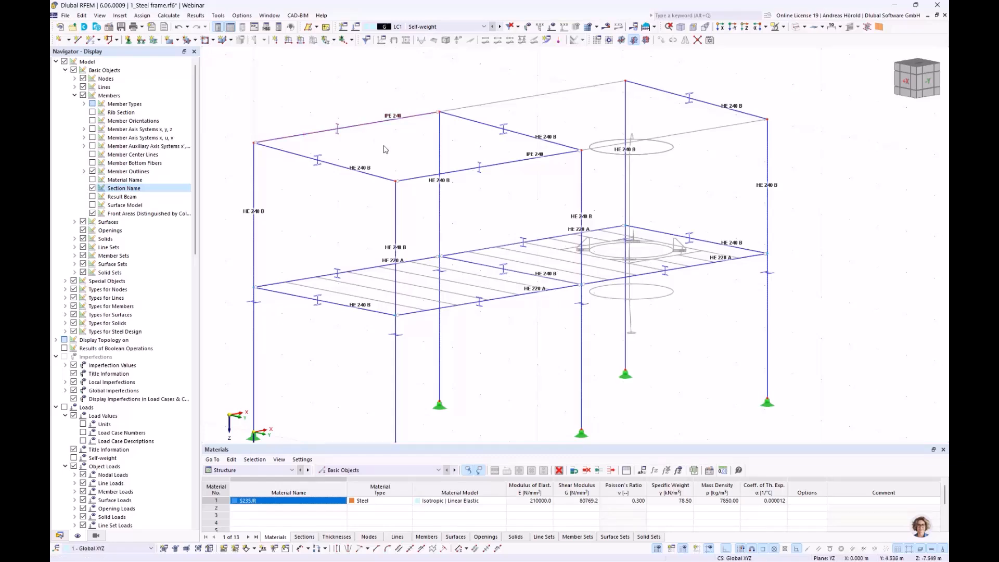
Step: Add 1 intermediate 'On Member' node to each of the three sloped HE 240 B roof beams without dividing the members
scroll(386, 150, down, 1)
ctrl+middle_drag(371, 166, 455, 158)
drag(518, 93, 467, 185)
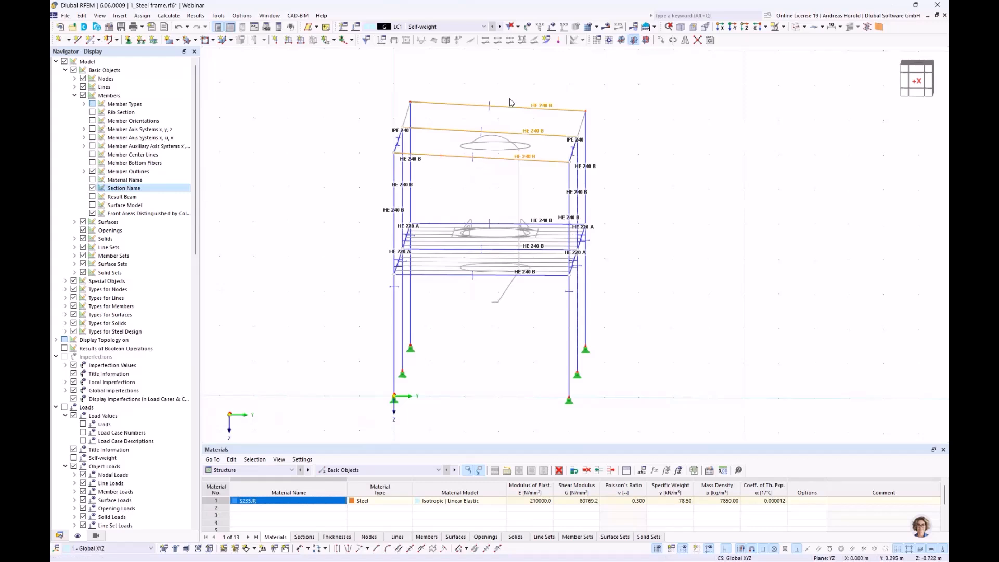
right_click(495, 163)
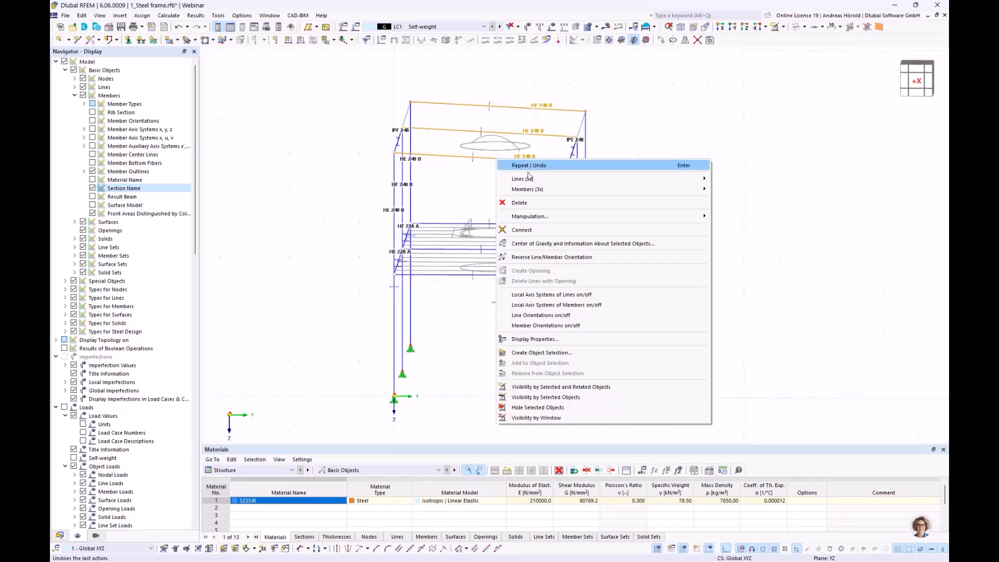
mouse_move(533, 191)
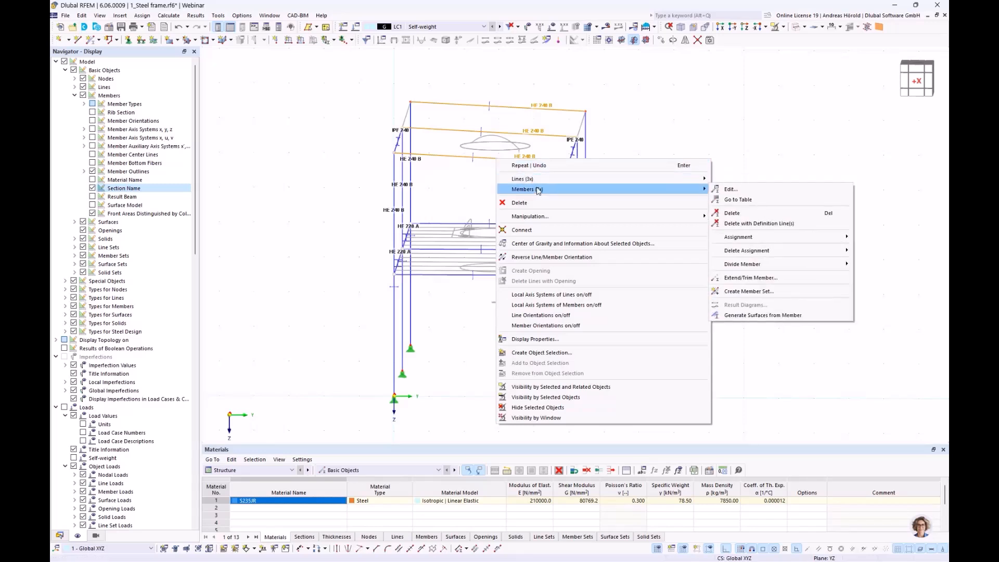
mouse_move(766, 267)
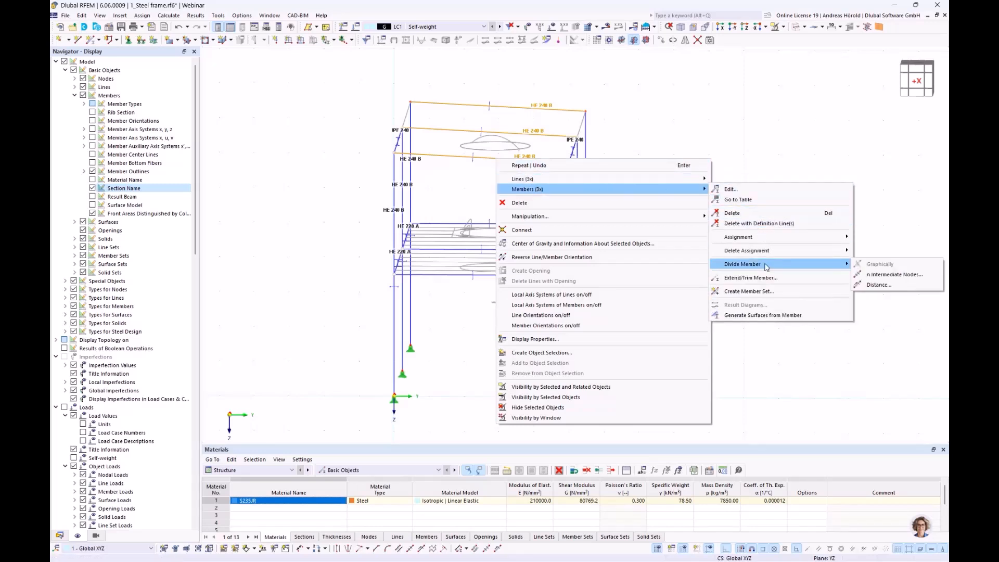
click(896, 275)
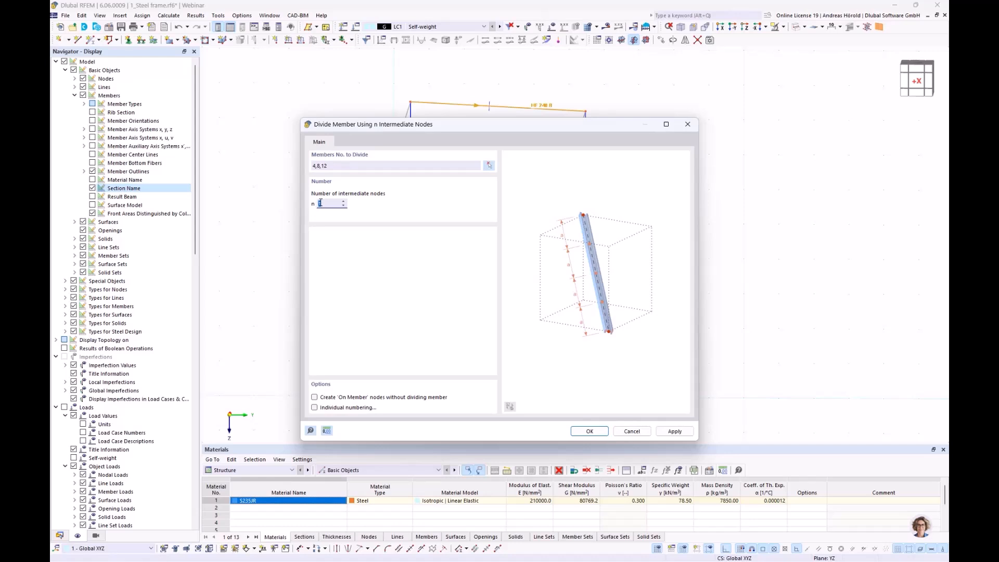
click(314, 398)
click(587, 432)
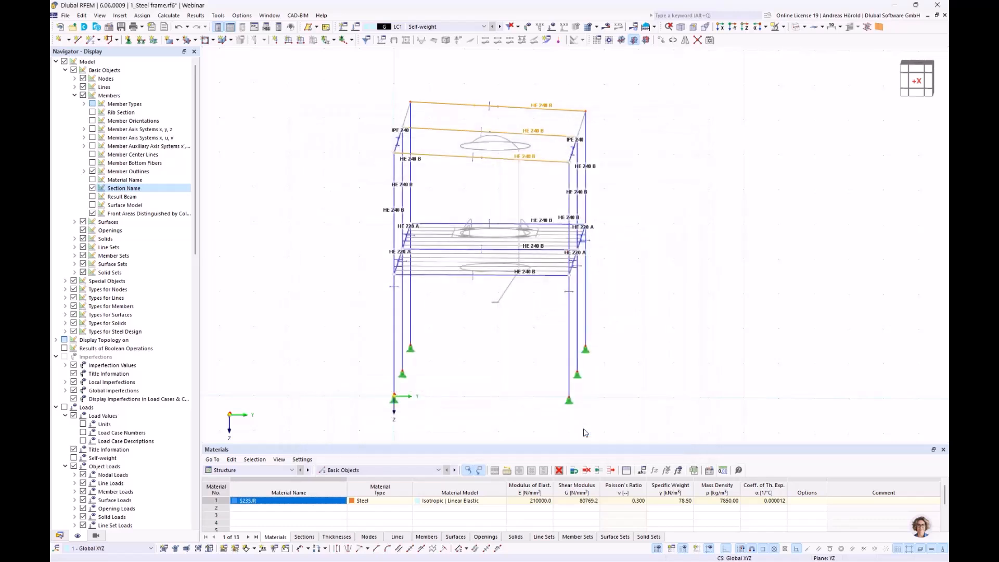
scroll(484, 181, up, 2)
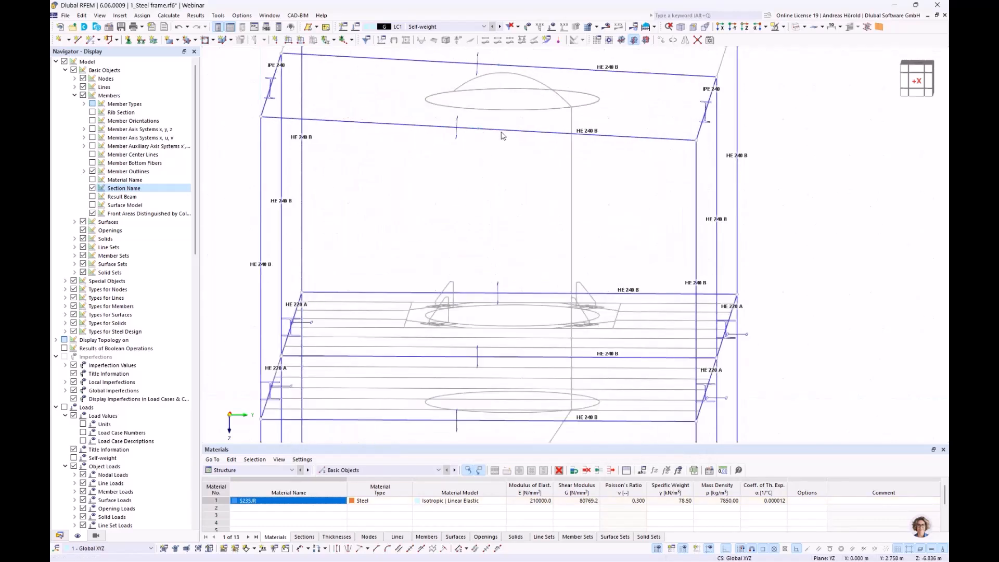
mouse_move(503, 133)
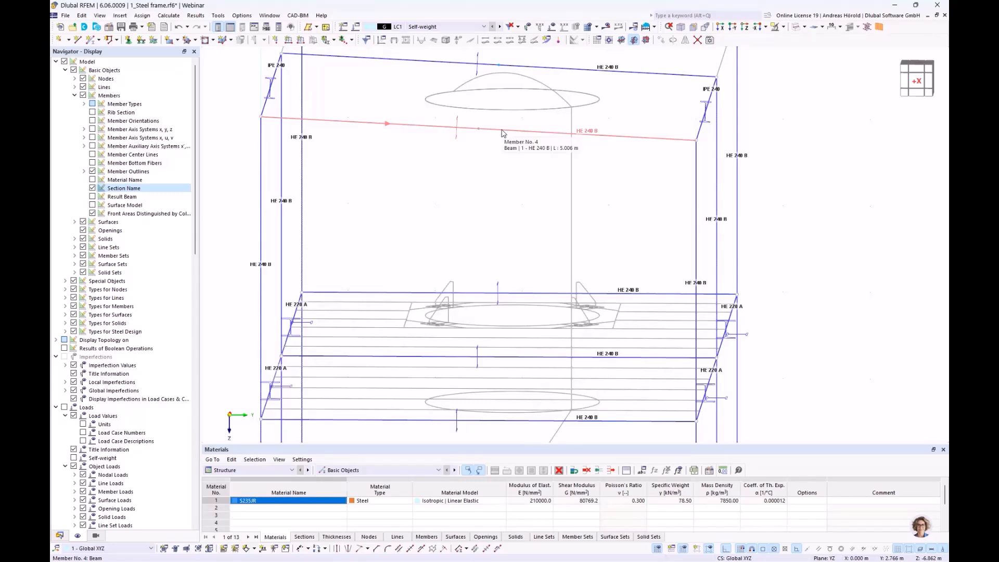
Step: Copy the low-edge IPE 240 member to the midpoint nodes of the sloped roof beams in the first bay
scroll(503, 134, down, 3)
middle_drag(686, 201, 585, 299)
scroll(585, 299, down, 1)
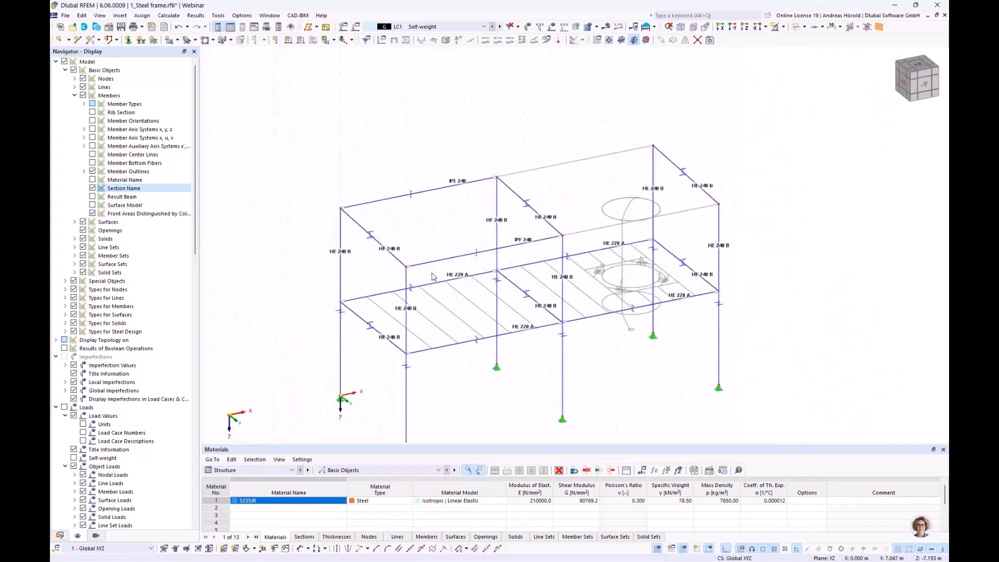
click(467, 258)
scroll(448, 245, up, 3)
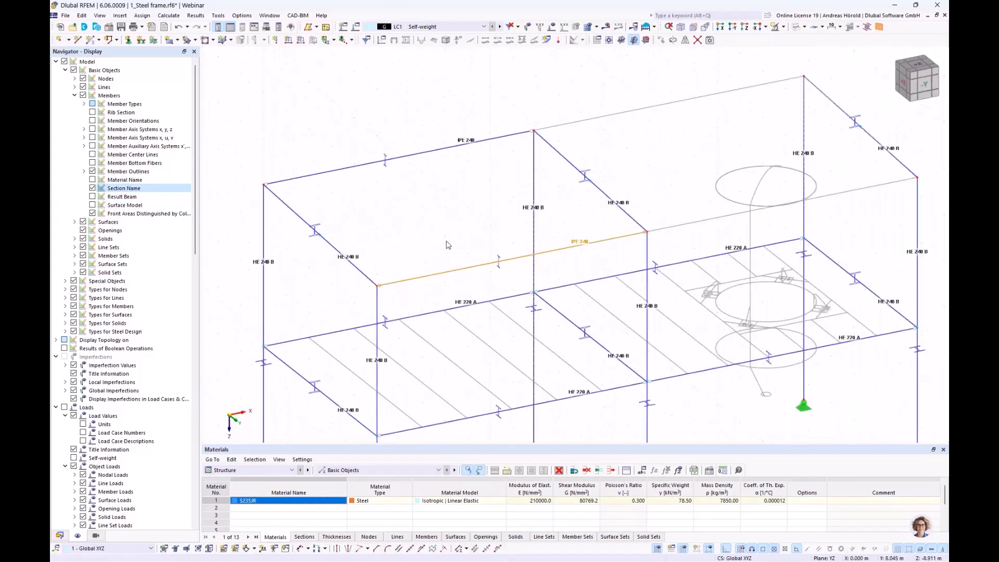
drag(447, 273, 321, 236)
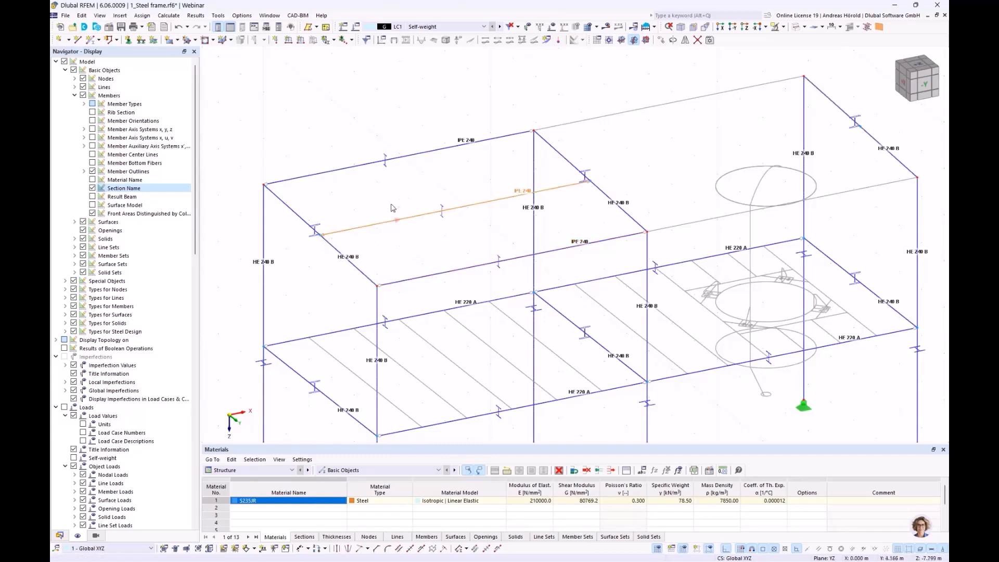
Step: Copy all three IPE 240 roof members from the first bay into the second bay, starting at the middle frame
click(481, 109)
drag(480, 110, 415, 290)
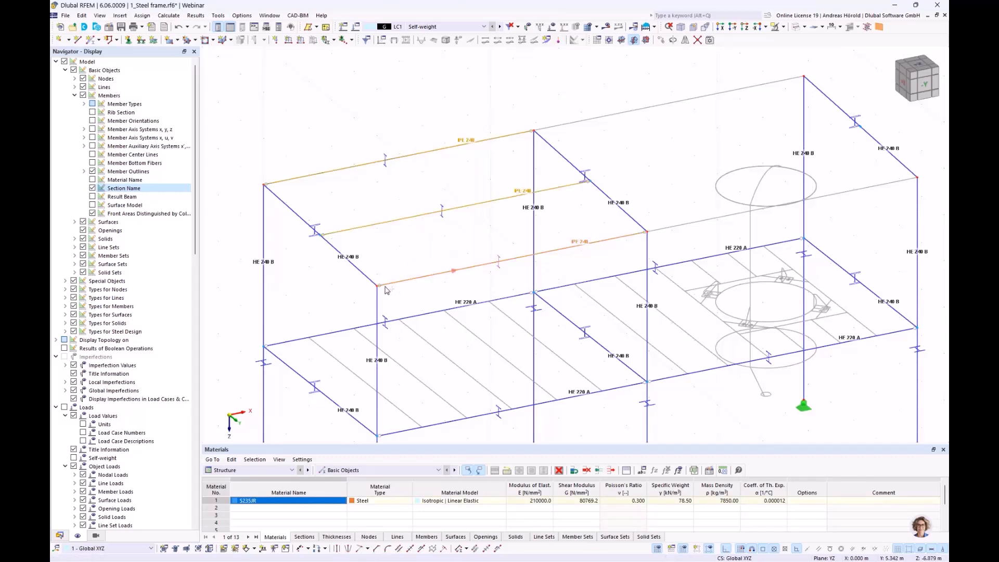
ctrl+drag(560, 257, 649, 235)
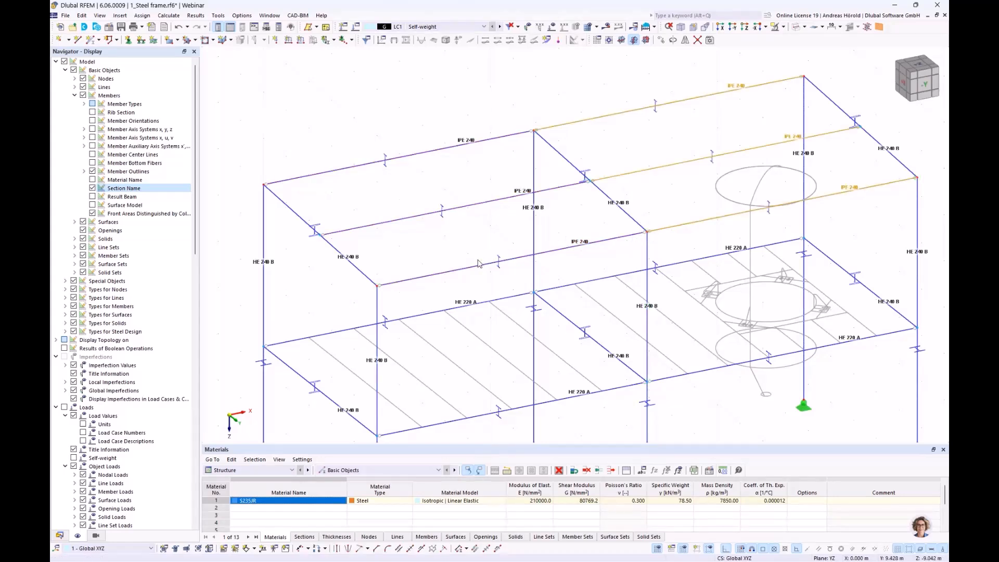
Step: Isolate the platform-level members by selecting them in a front view and applying Visibility by Selected and Related Objects
scroll(479, 260, down, 2)
ctrl+middle_drag(499, 293, 452, 248)
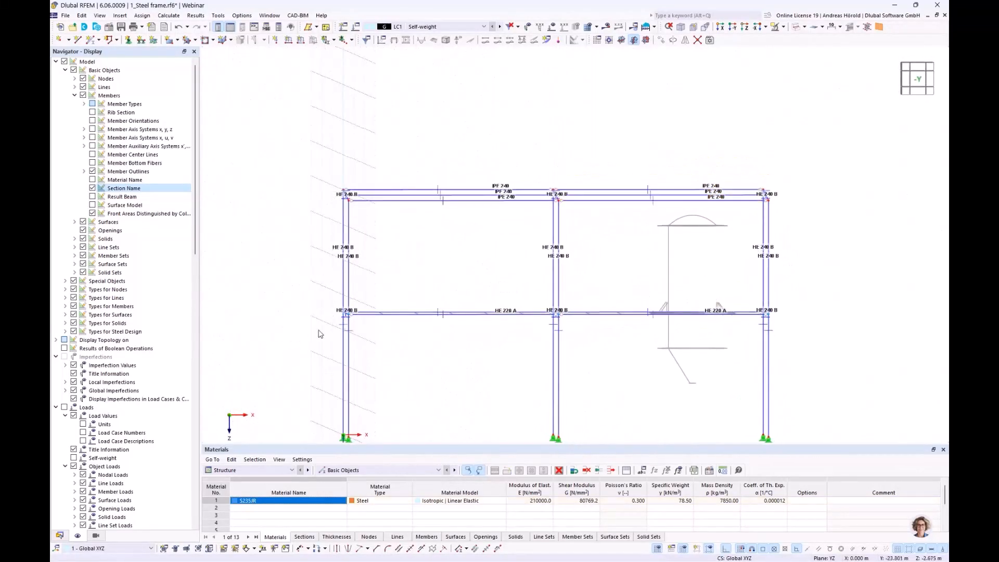
drag(297, 327, 781, 308)
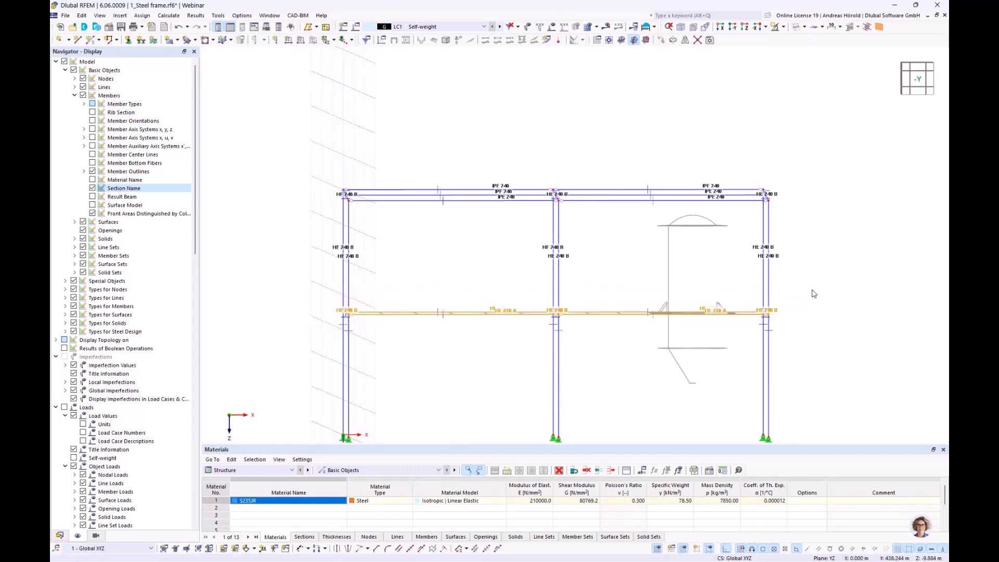
click(784, 28)
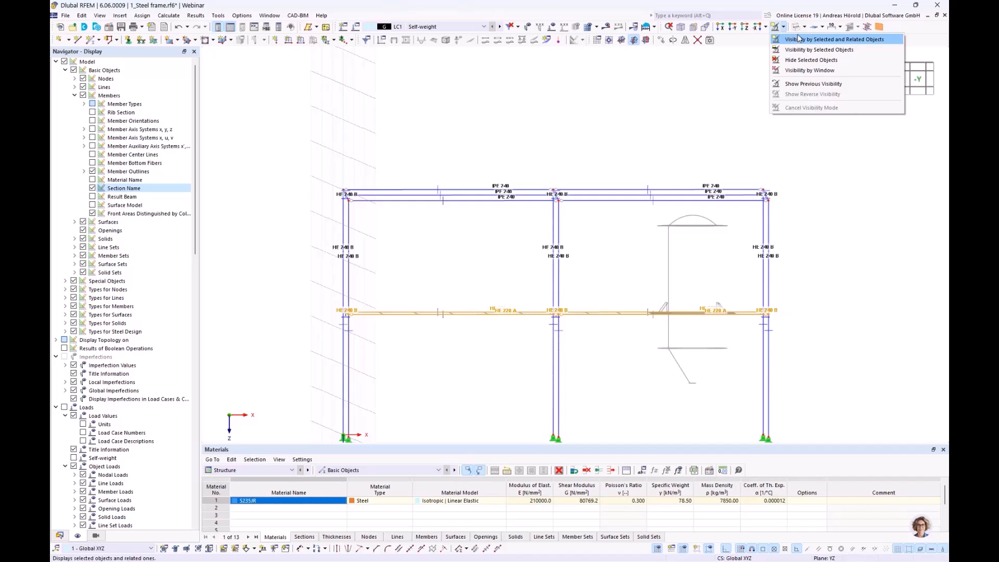
click(799, 39)
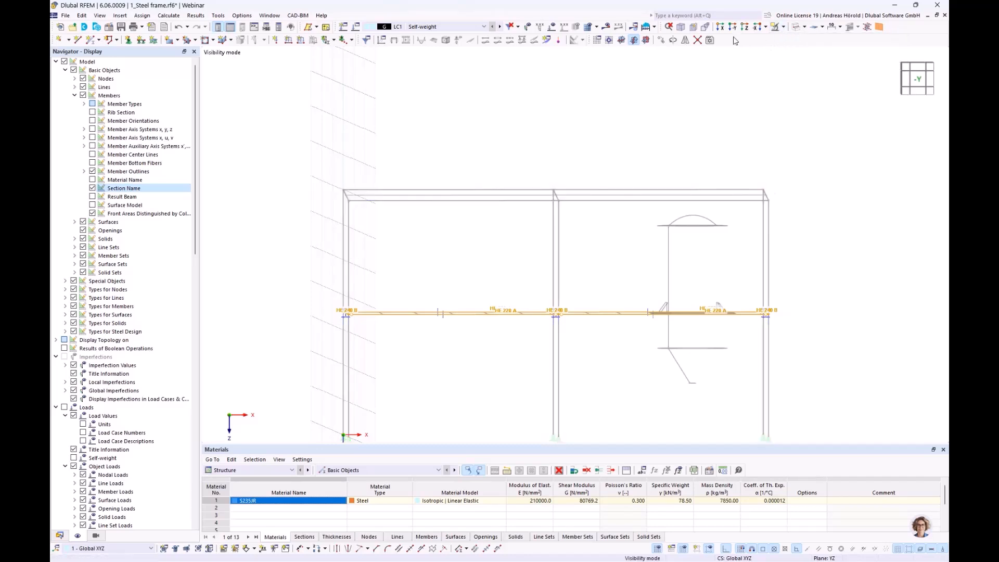
Step: Switch to the plan view along Z and turn off the display of hidden objects in the background
click(745, 27)
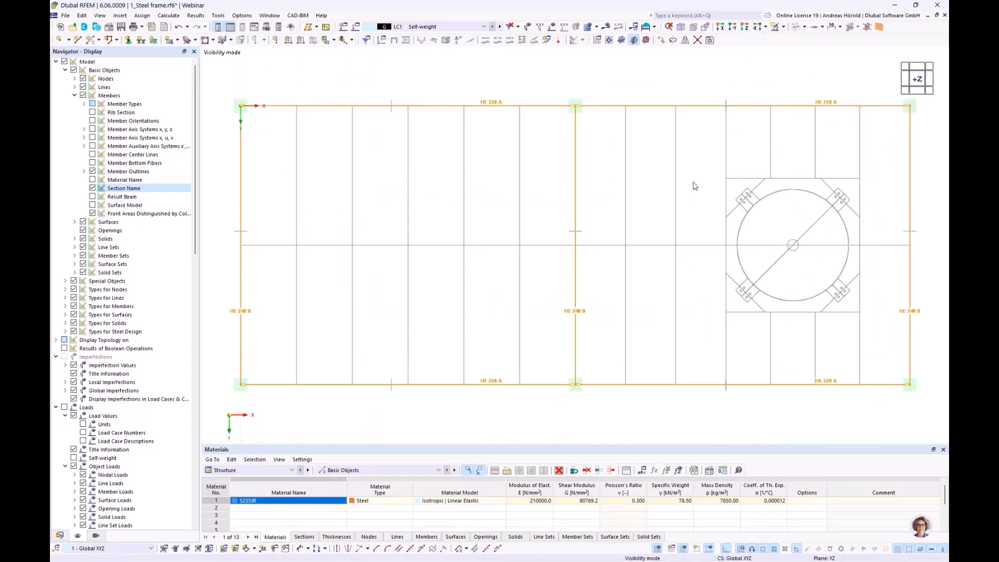
scroll(695, 185, down, 1)
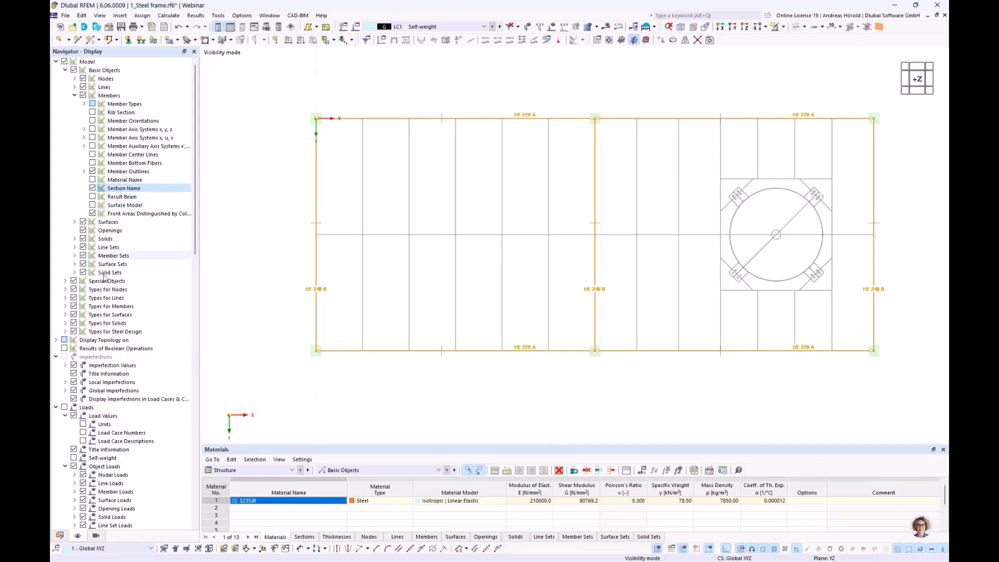
scroll(104, 255, down, 20)
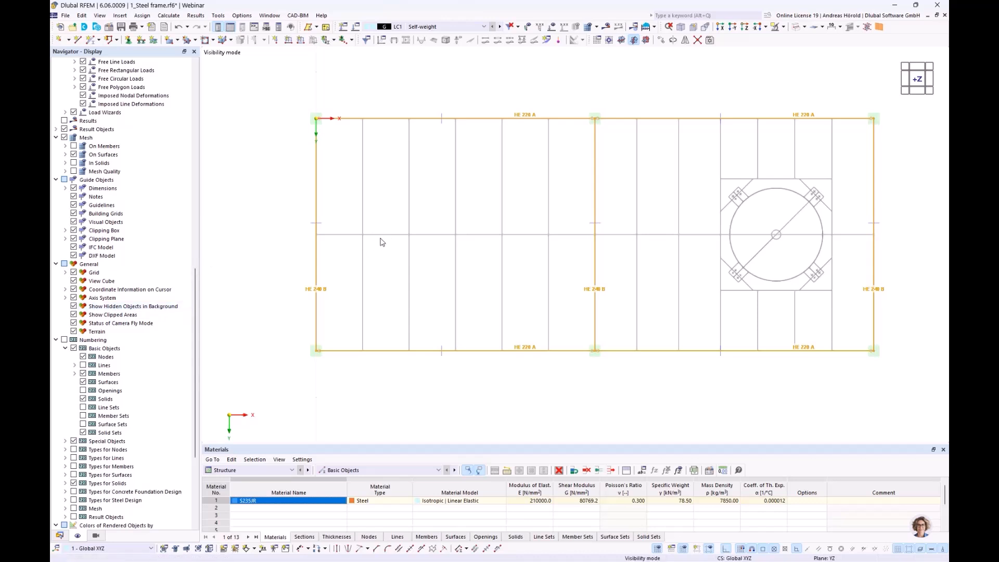
click(73, 307)
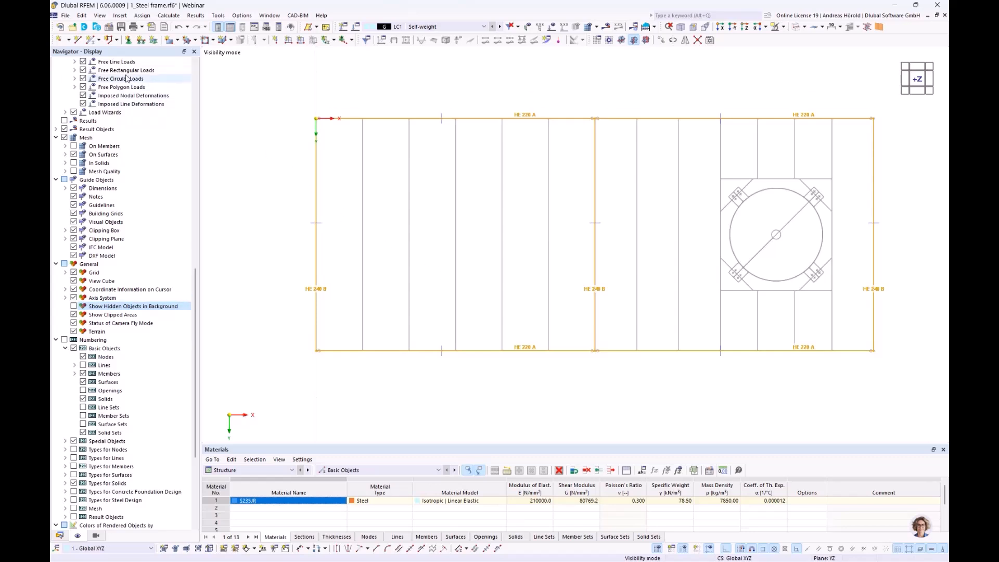
Step: Set up a new single beam member with the standardized steel section IPE 160 from the section library
click(90, 41)
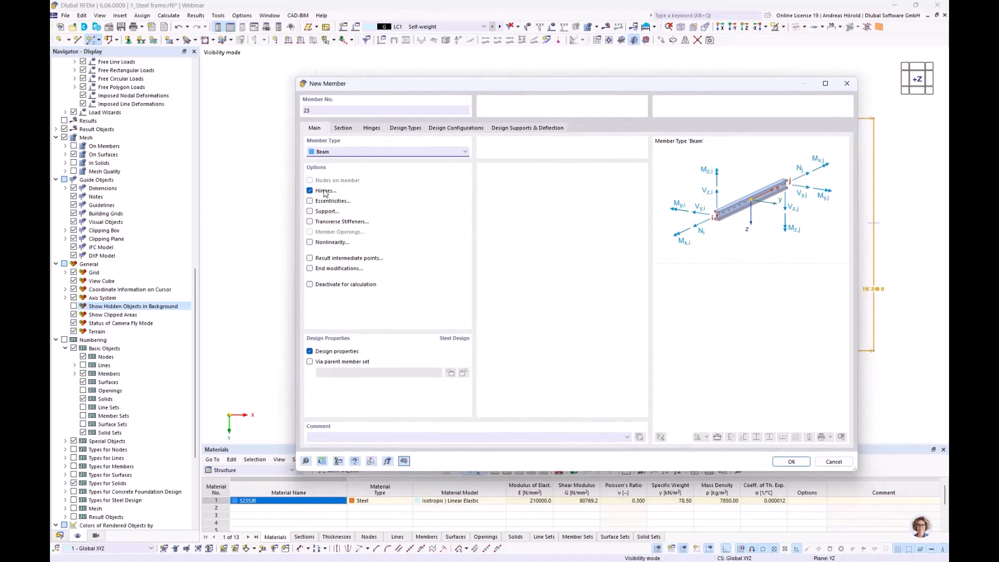
click(343, 128)
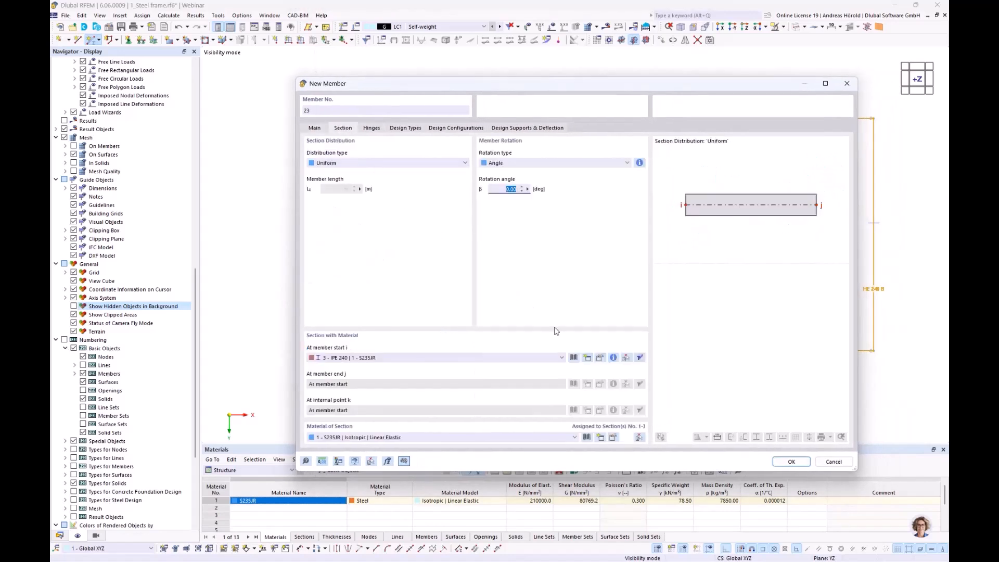
click(574, 358)
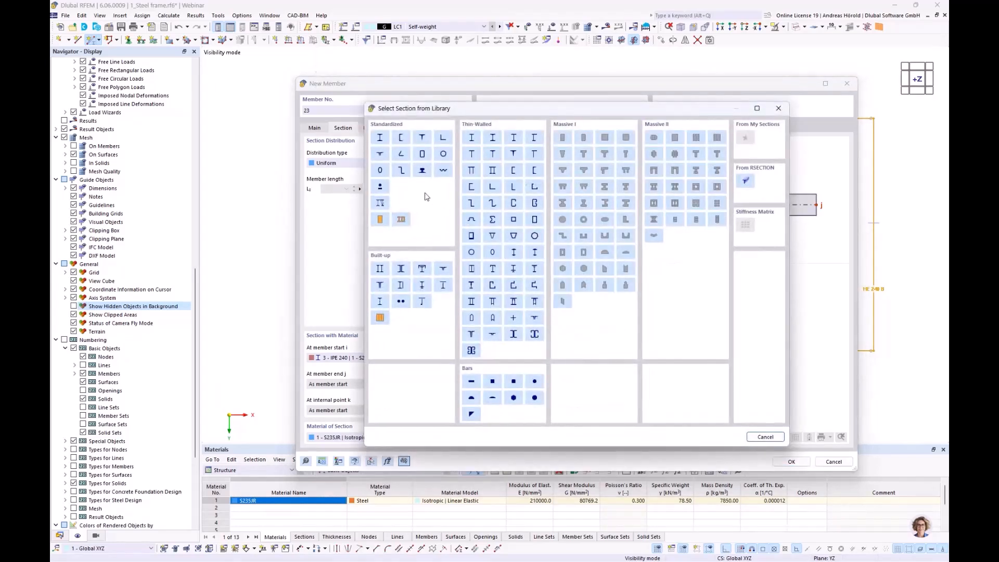
click(373, 137)
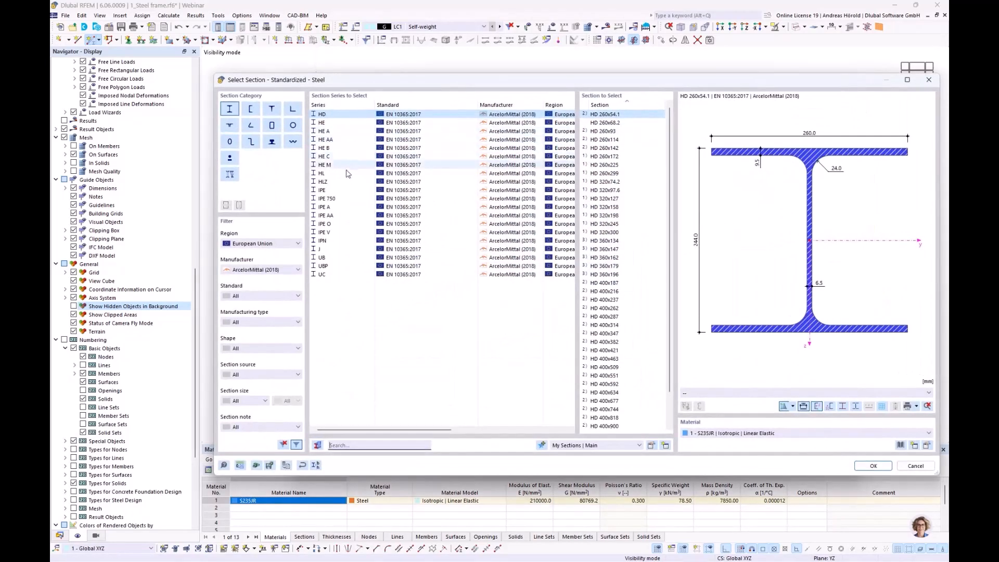
click(339, 191)
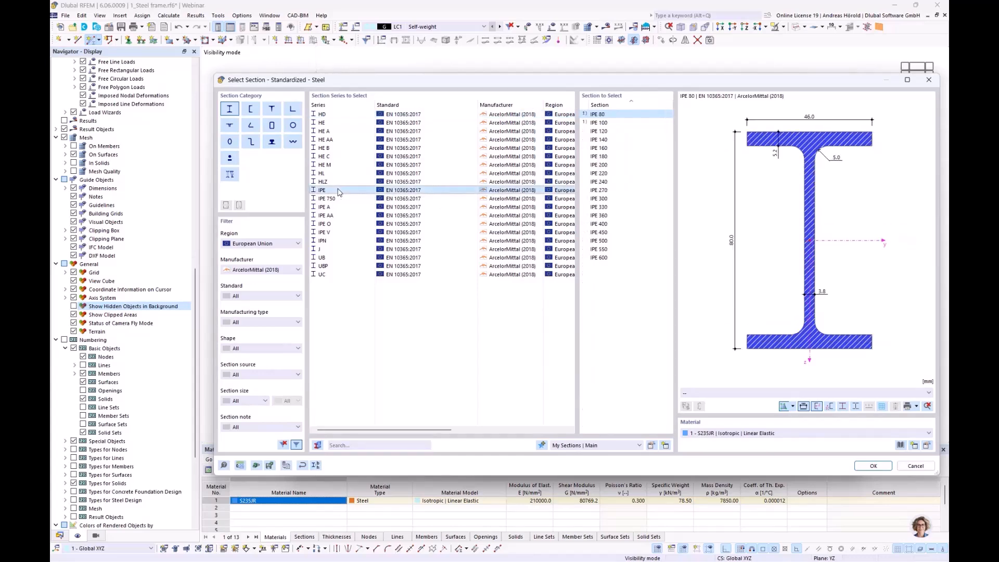
click(596, 148)
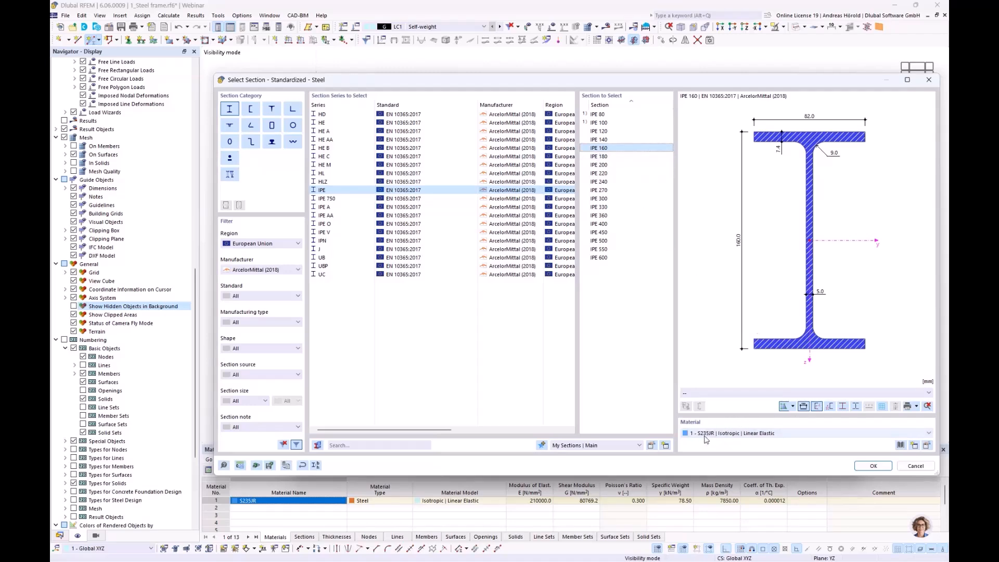
click(870, 466)
click(791, 462)
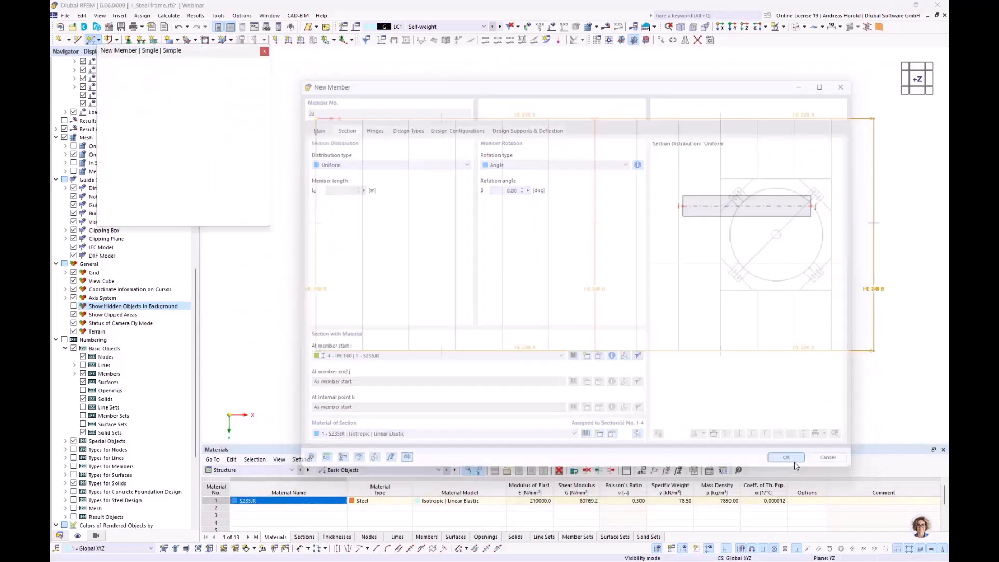
Step: Place five IPE 160 beams along the DXF lines between the two HE 220 A edge beams in the first platform bay
click(363, 119)
key(Return)
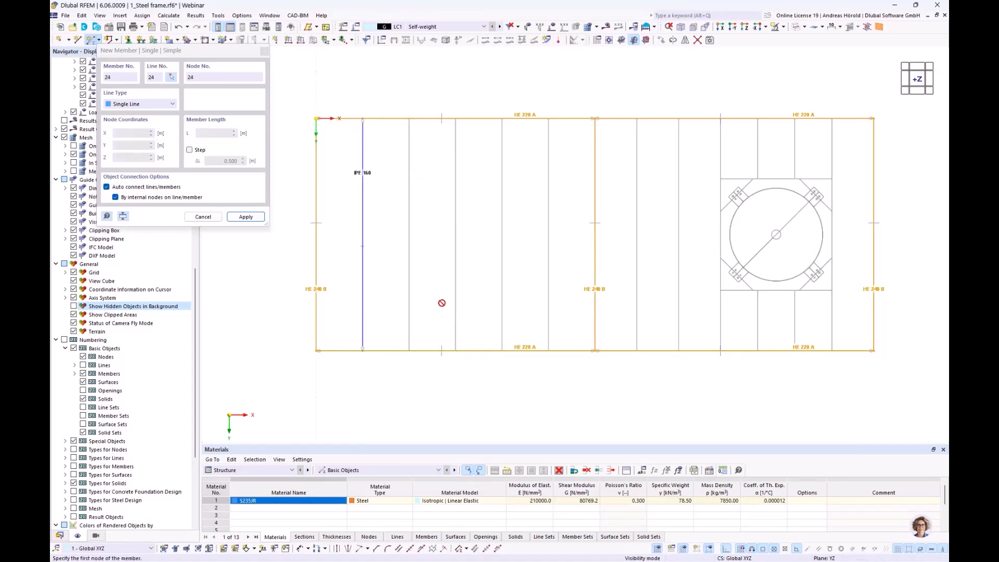
click(409, 350)
click(404, 121)
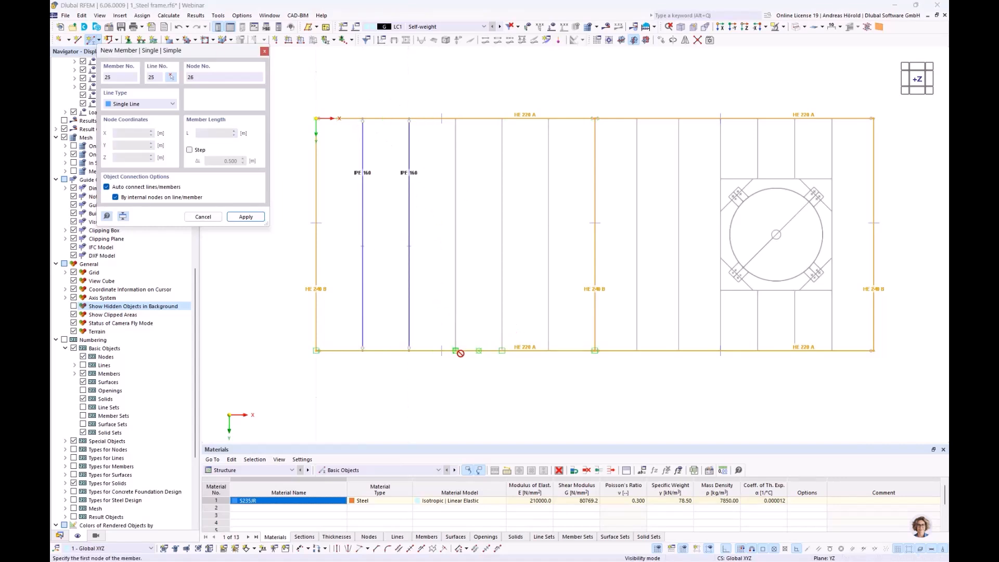
click(459, 328)
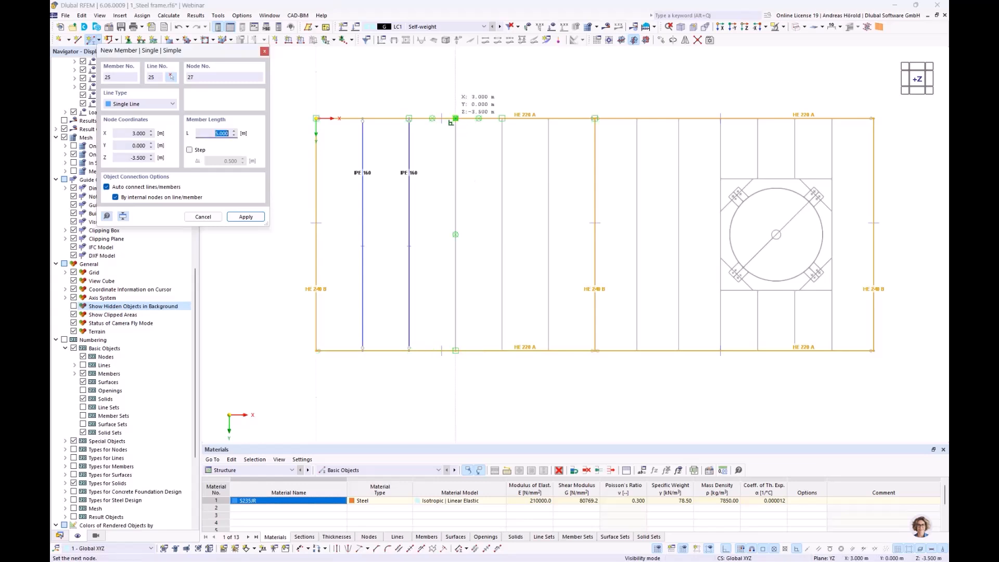
click(456, 120)
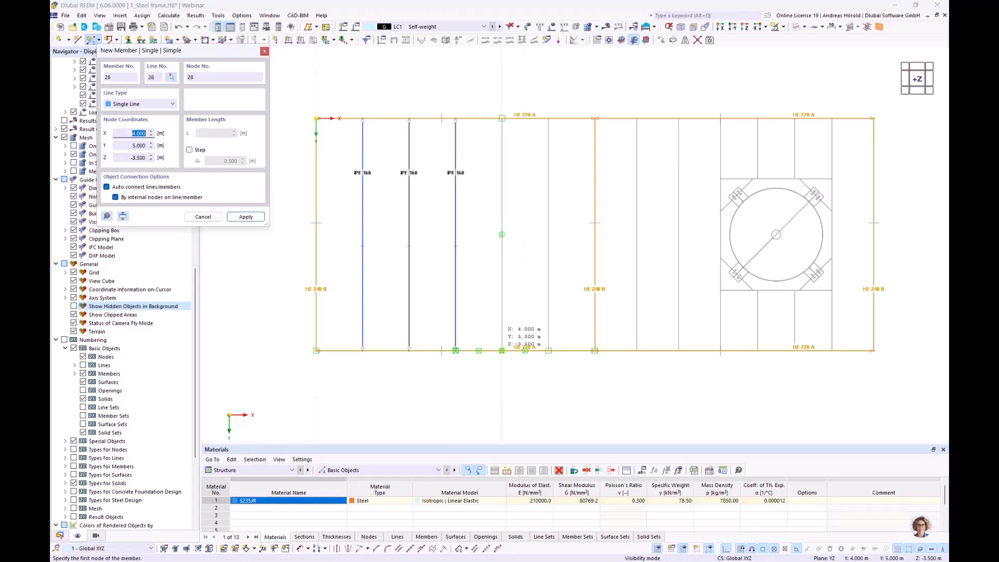
click(502, 118)
click(501, 350)
click(548, 119)
click(548, 350)
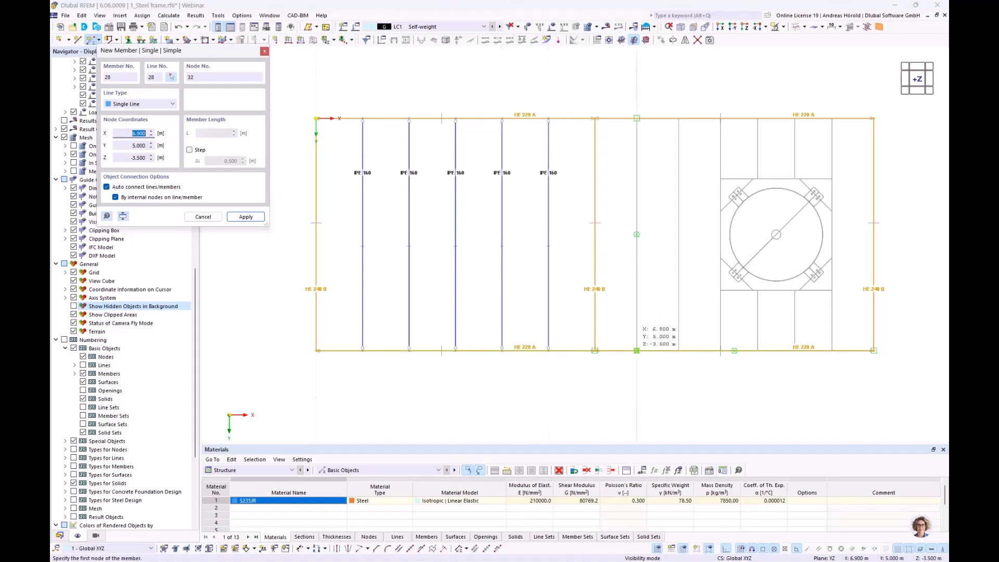
Step: Place two IPE 160 beams on the first two DXF lines of the second platform bay and end the member placement
click(636, 119)
click(636, 350)
click(678, 118)
click(699, 238)
key(Escape)
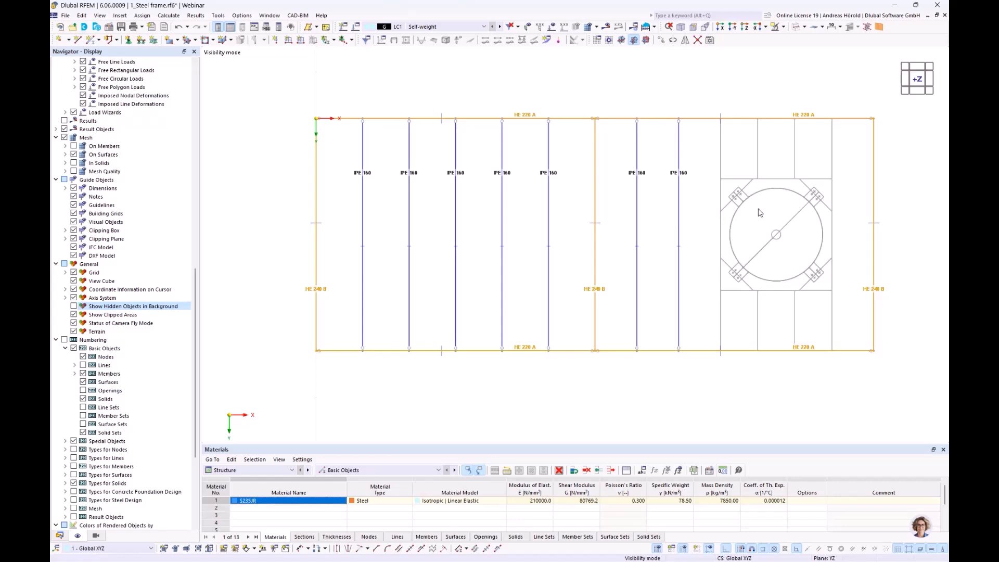
Step: Set up a new single beam member with the standardized steel section HE 200 A from the section library
click(92, 41)
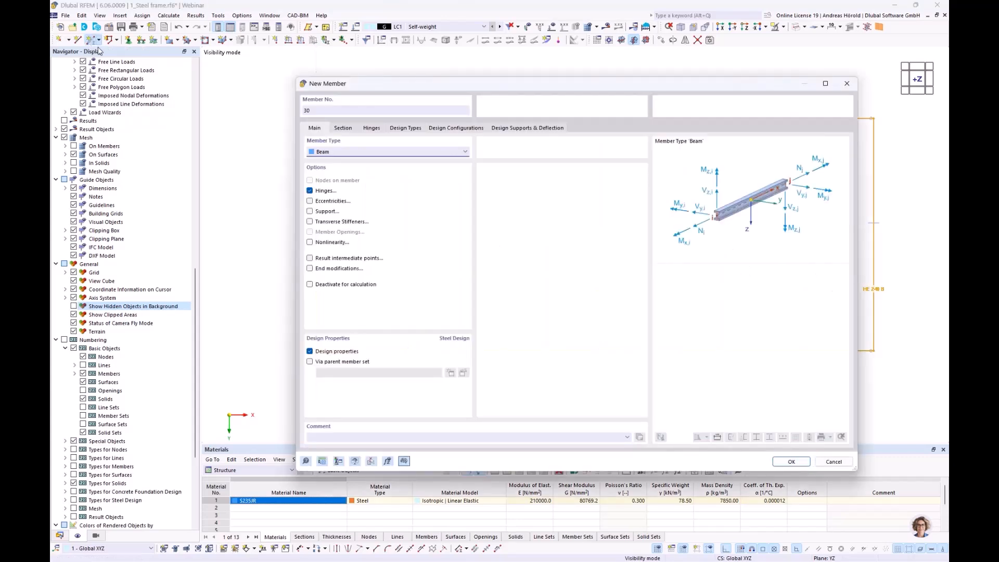
click(342, 129)
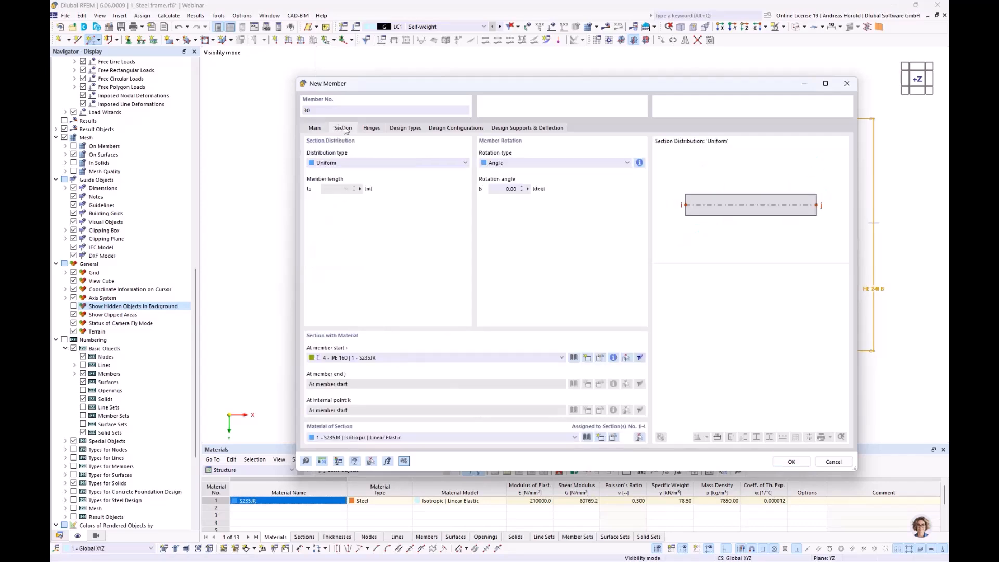
click(573, 358)
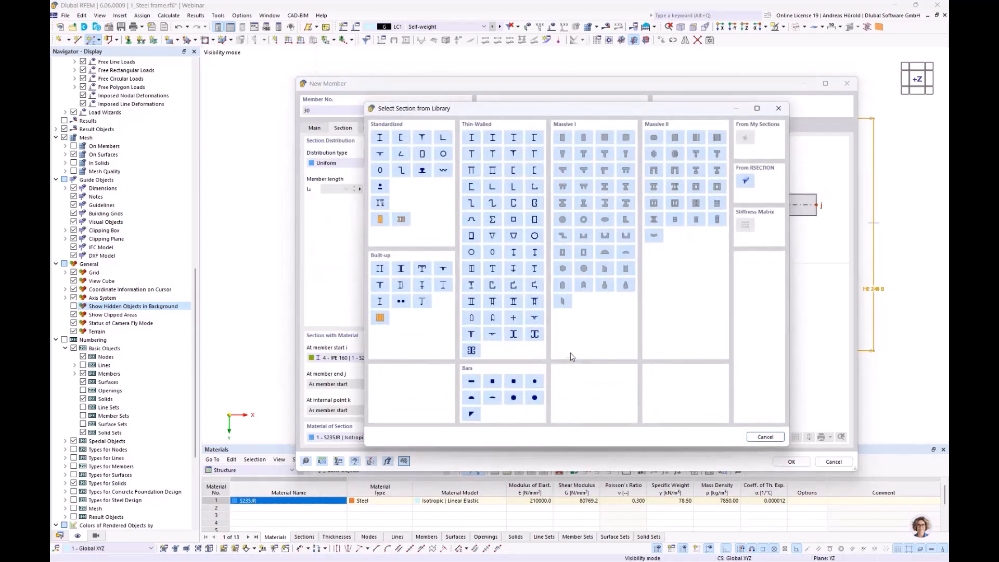
click(382, 139)
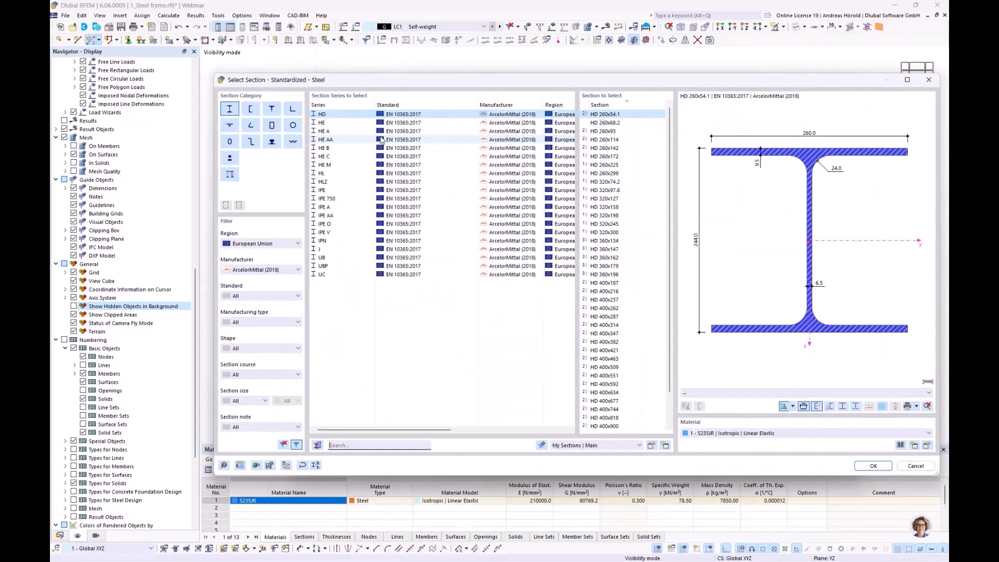
click(332, 131)
click(601, 157)
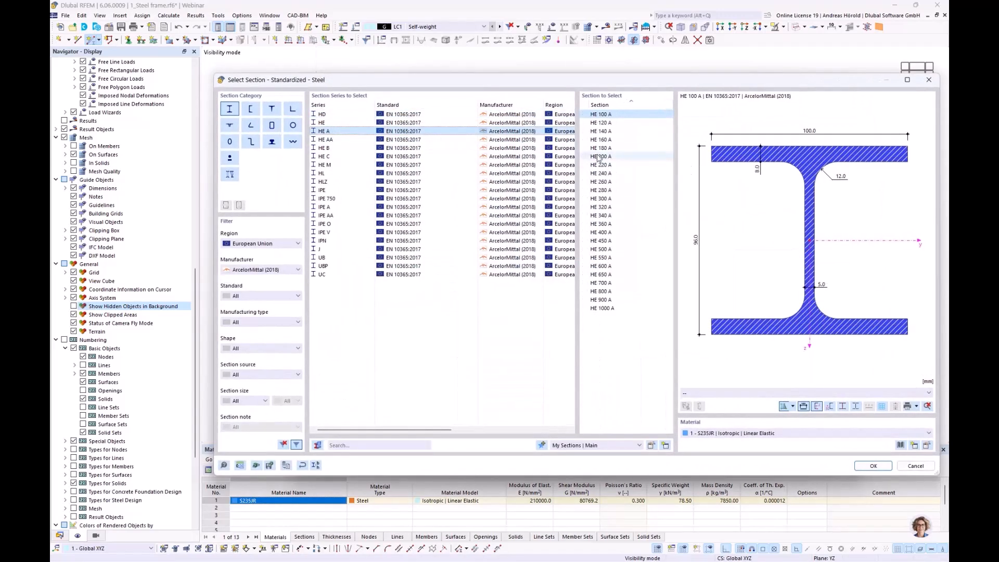
click(874, 466)
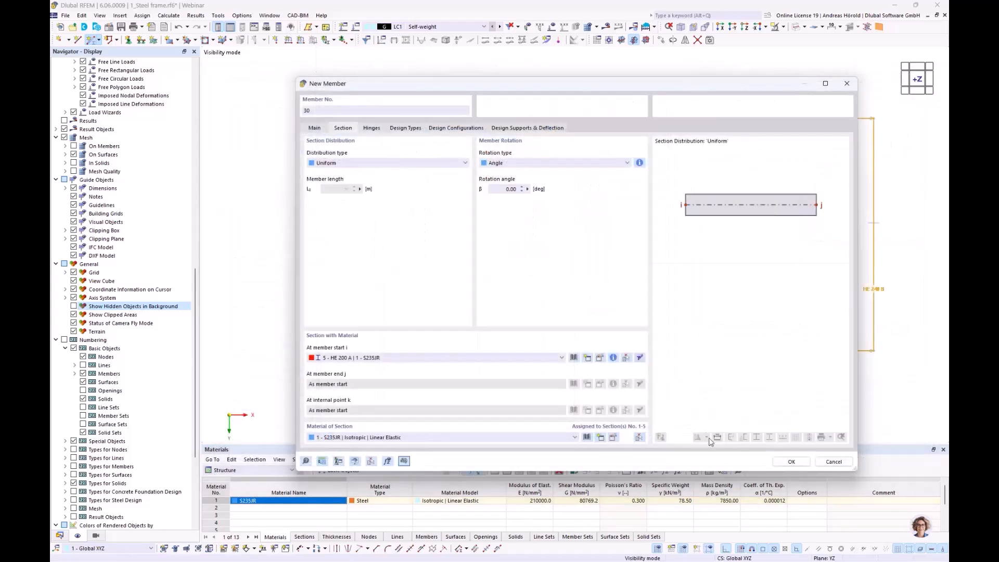
click(791, 461)
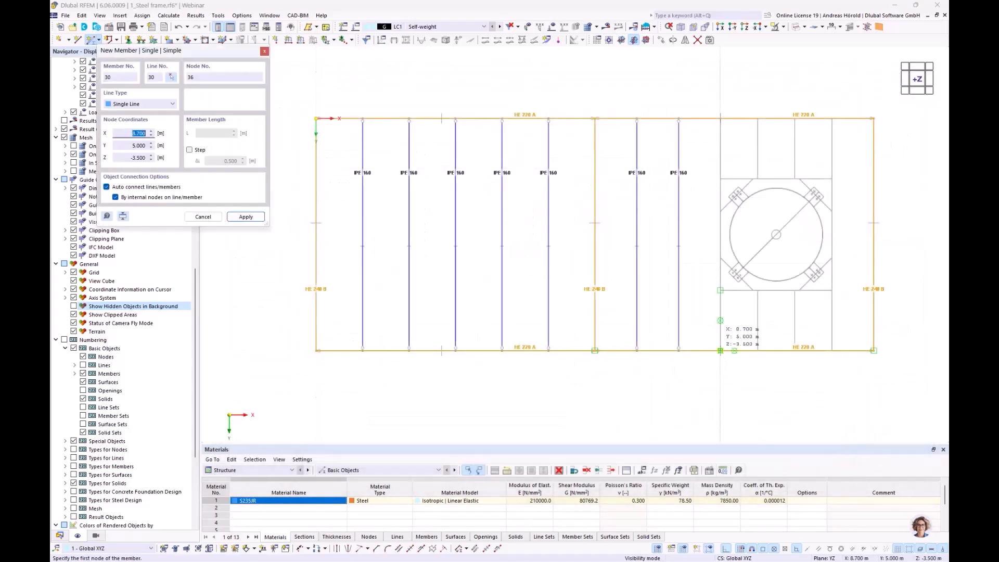
Step: Place two full-width HE 200 A beams along the DXF lines on either side of the circular tank outline, parallel to the Y-axis
click(719, 120)
click(720, 350)
click(832, 349)
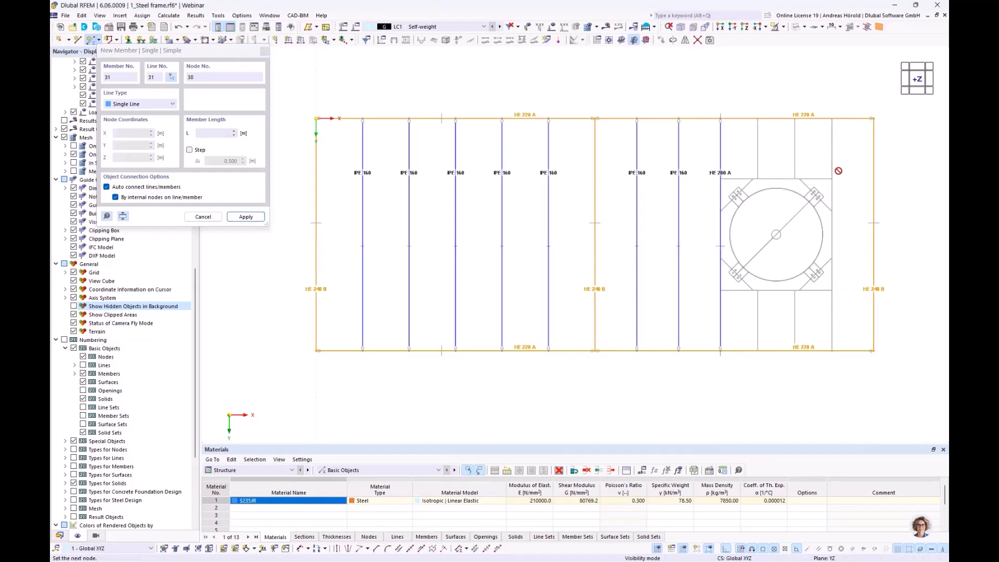
click(863, 177)
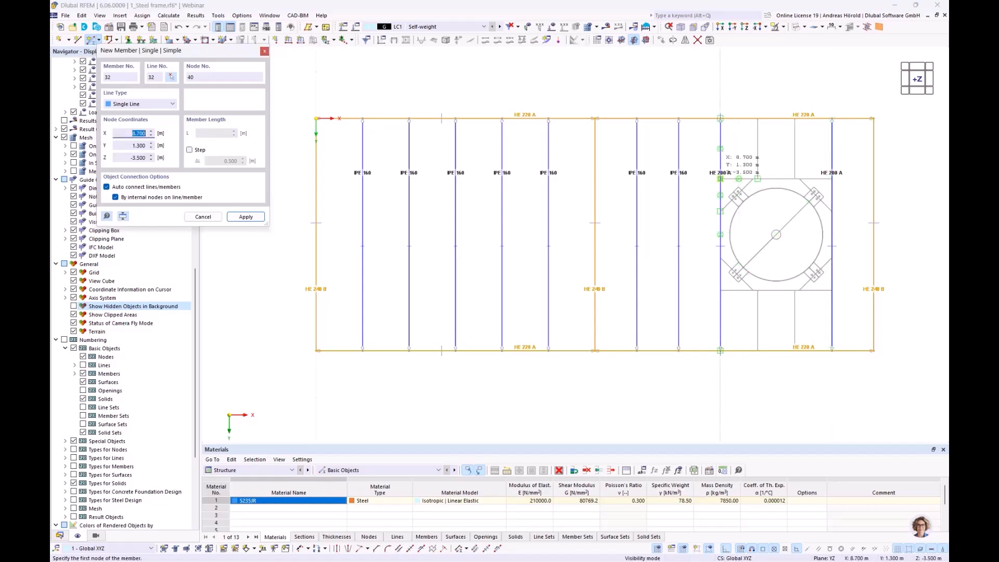
Step: Connect the two HE 200 A beams with two HE 200 A cross beams along the DXF lines framing the tank outline
click(797, 182)
click(832, 179)
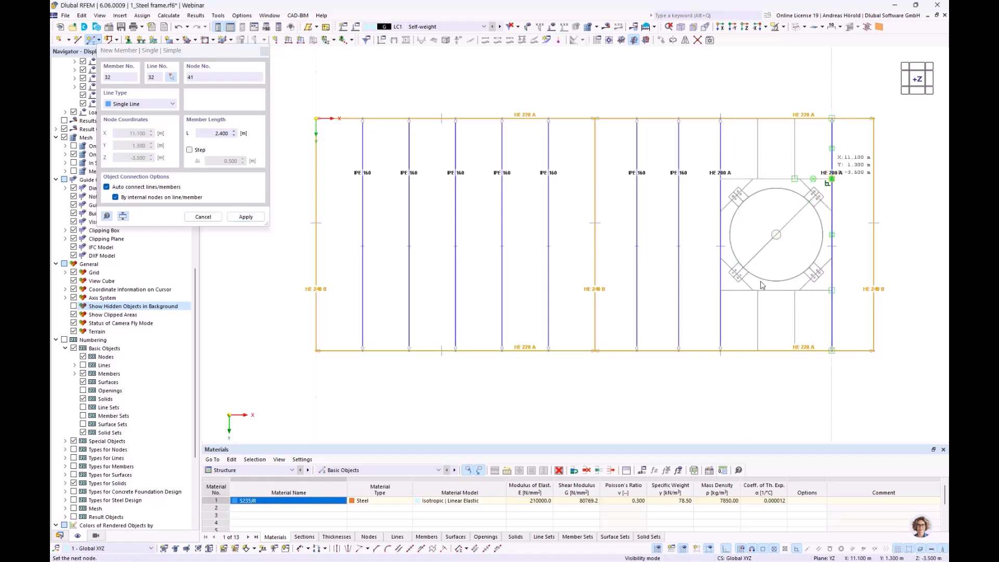
click(720, 290)
click(831, 289)
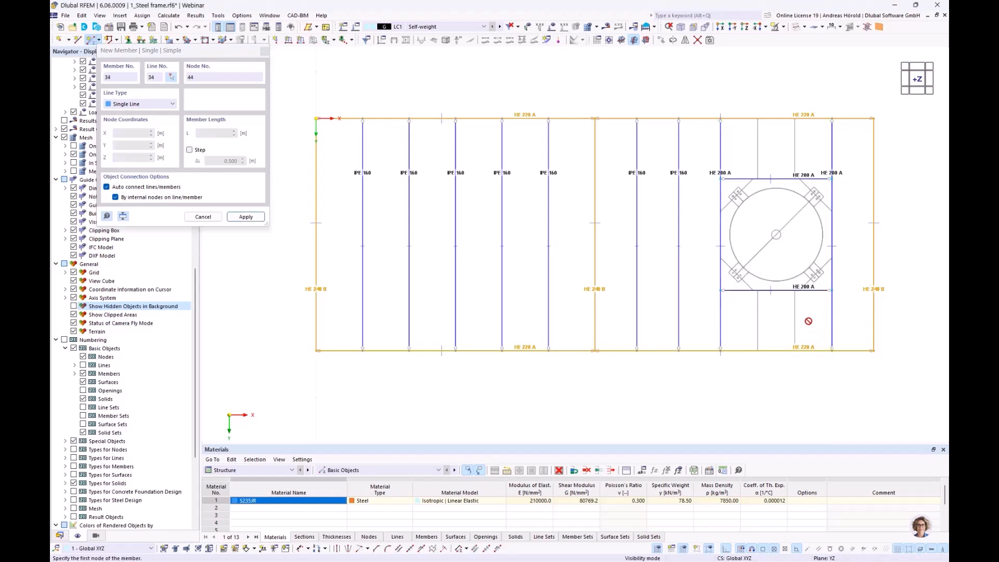
key(Escape)
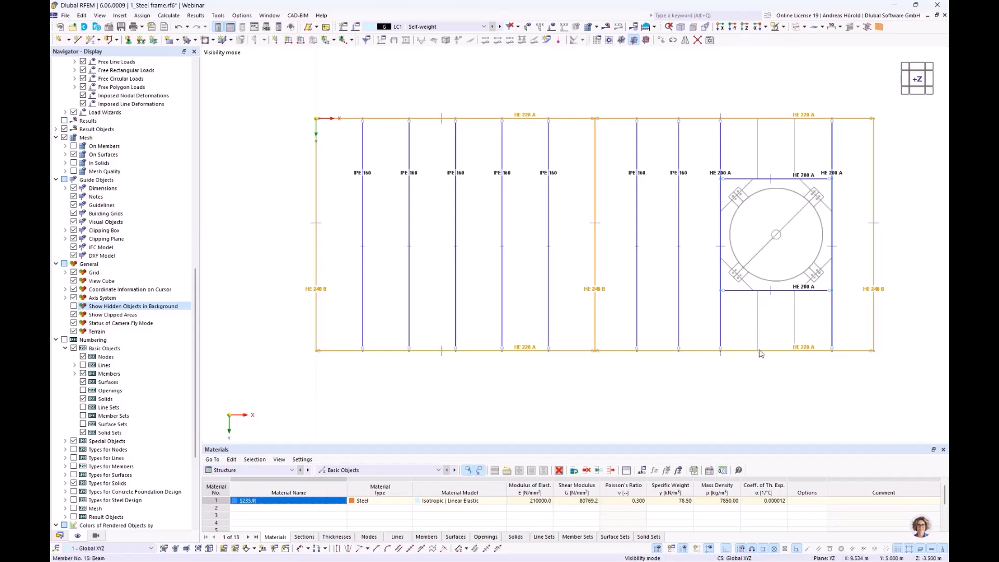
Step: Set up a new single member with the existing section 4 - IPE 160 in S235JR
scroll(763, 325, up, 3)
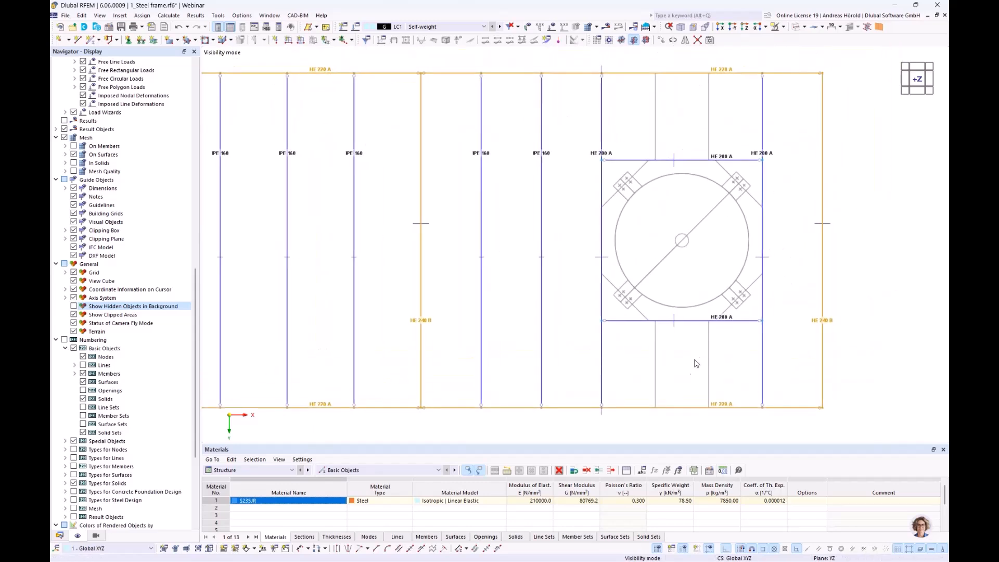
click(91, 40)
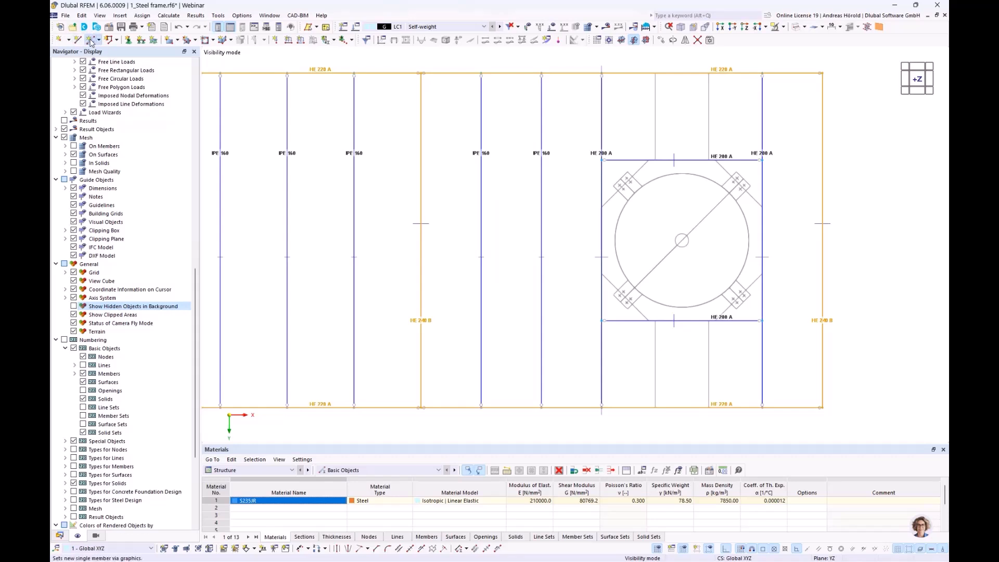
click(343, 128)
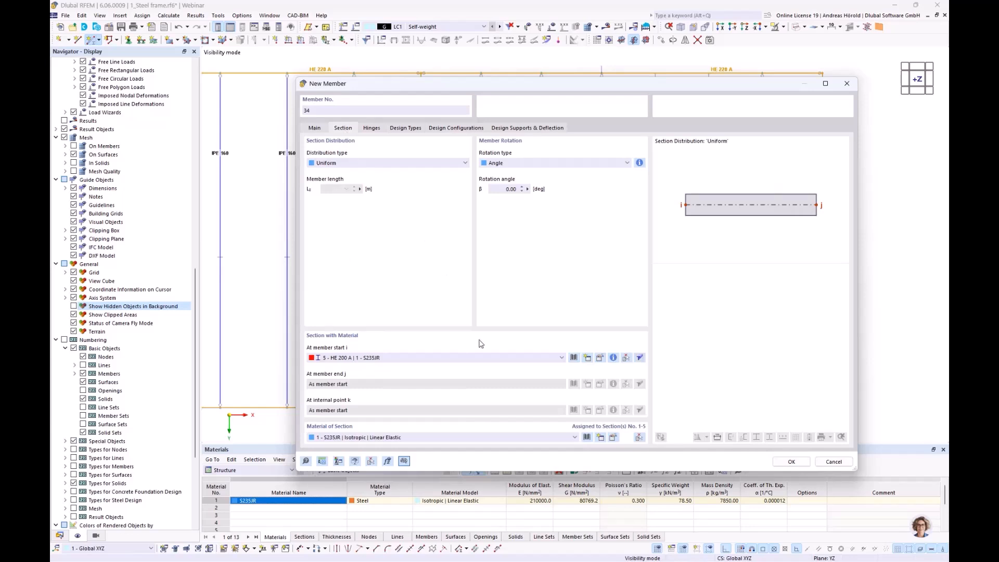
click(509, 360)
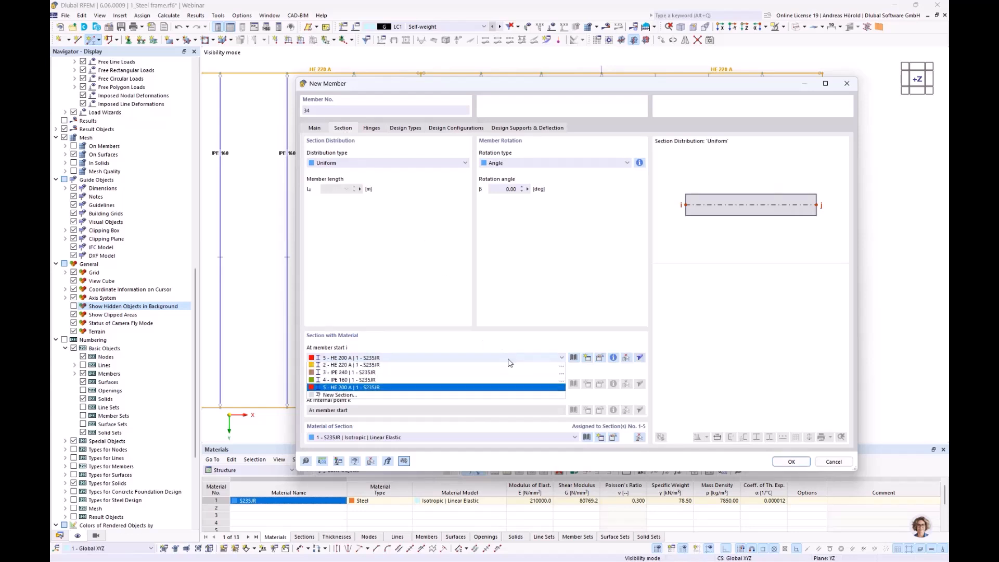
click(473, 393)
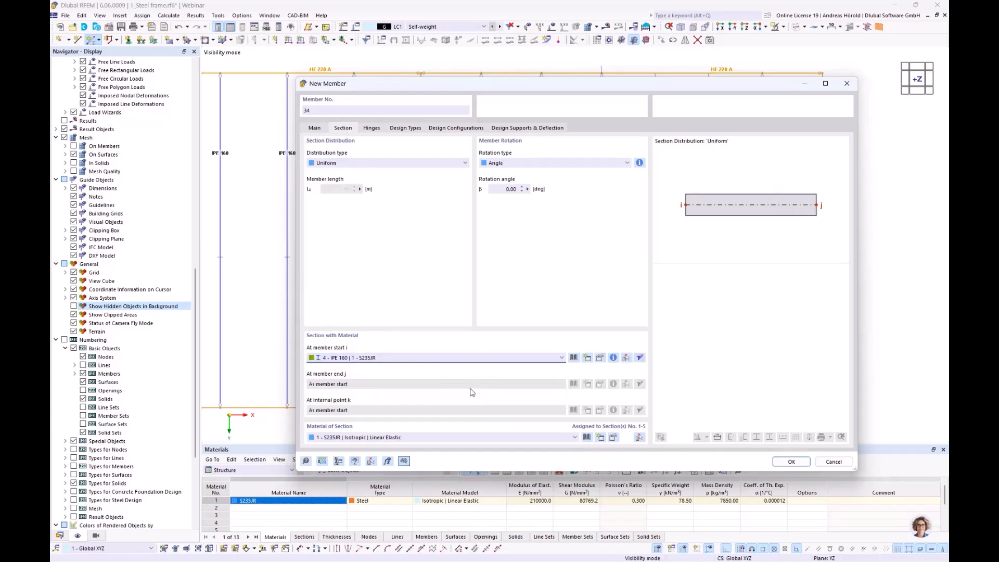
click(792, 462)
Step: Place four short IPE 160 beams along the DXF lines between the HE 200 A cross beams and the outer HE 220 A beams, and end the placement
click(654, 407)
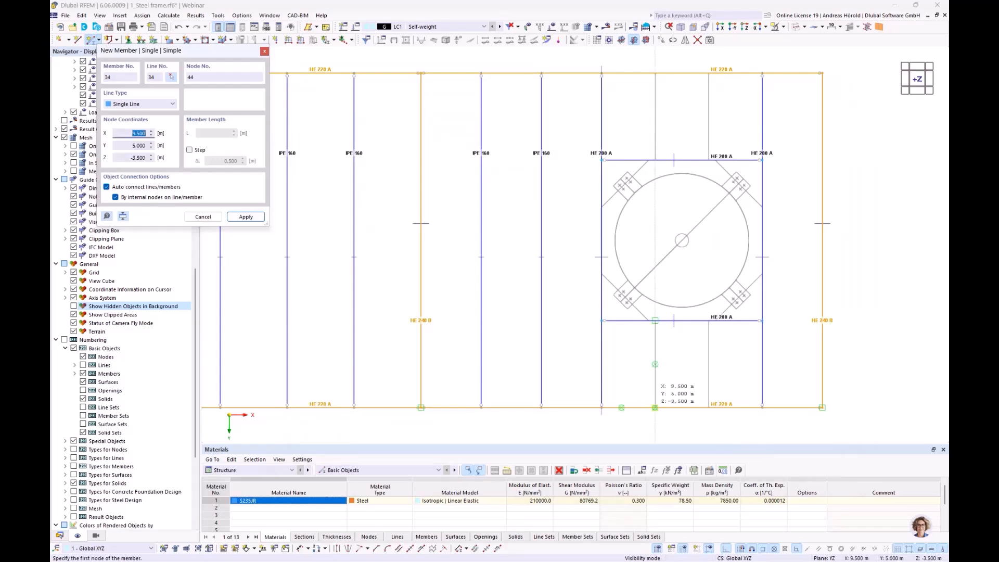
click(655, 321)
click(709, 407)
click(709, 320)
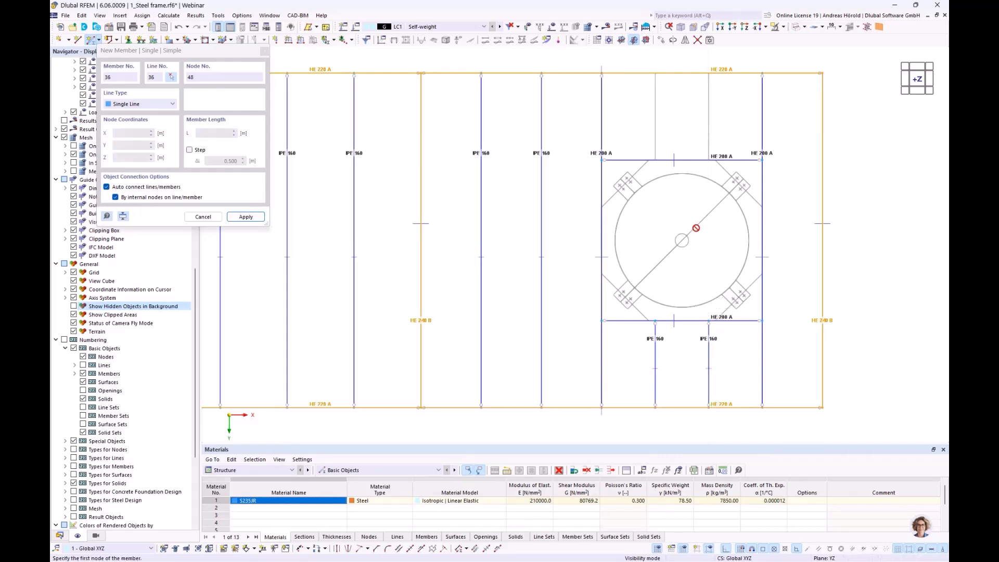
click(656, 160)
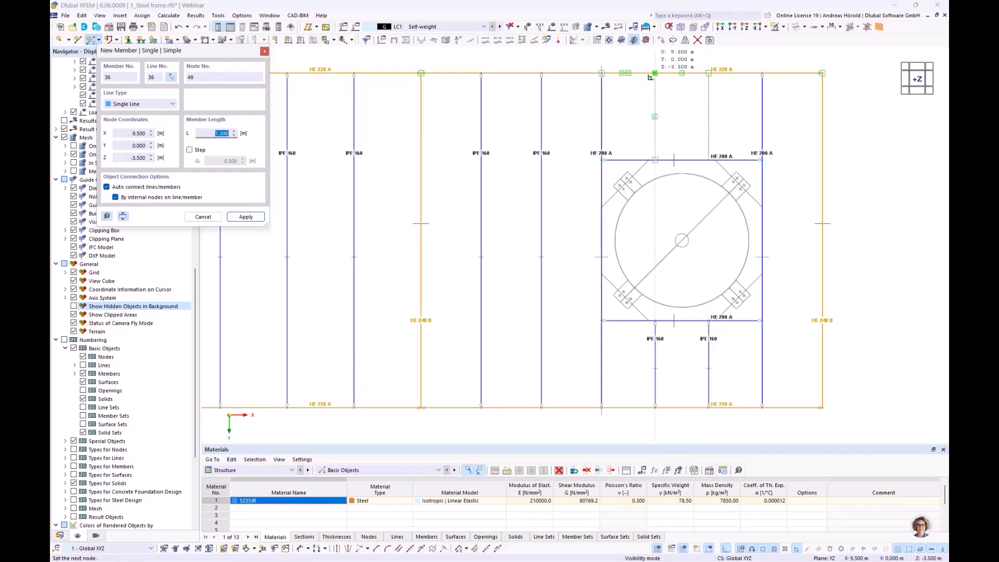
click(656, 73)
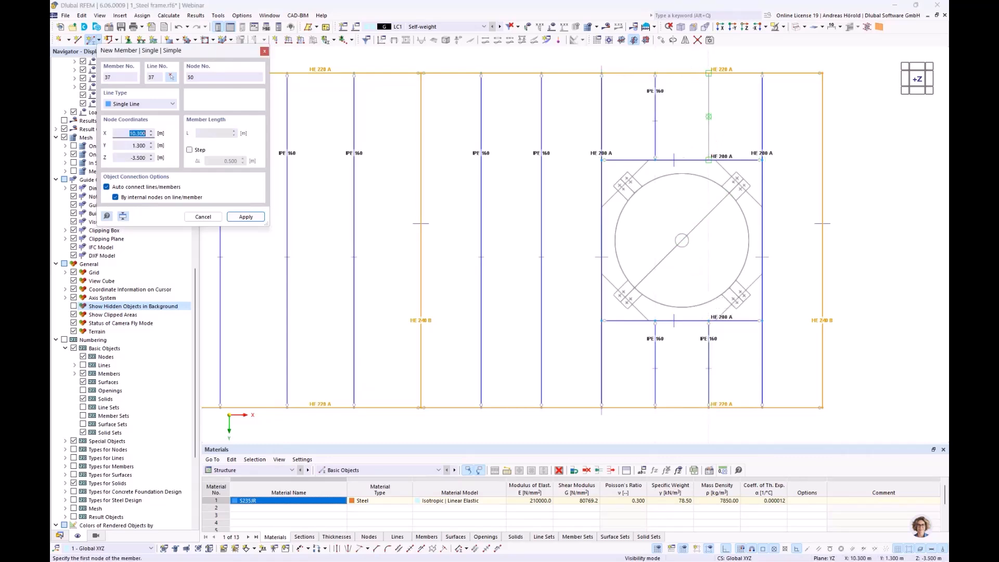
click(708, 73)
click(708, 74)
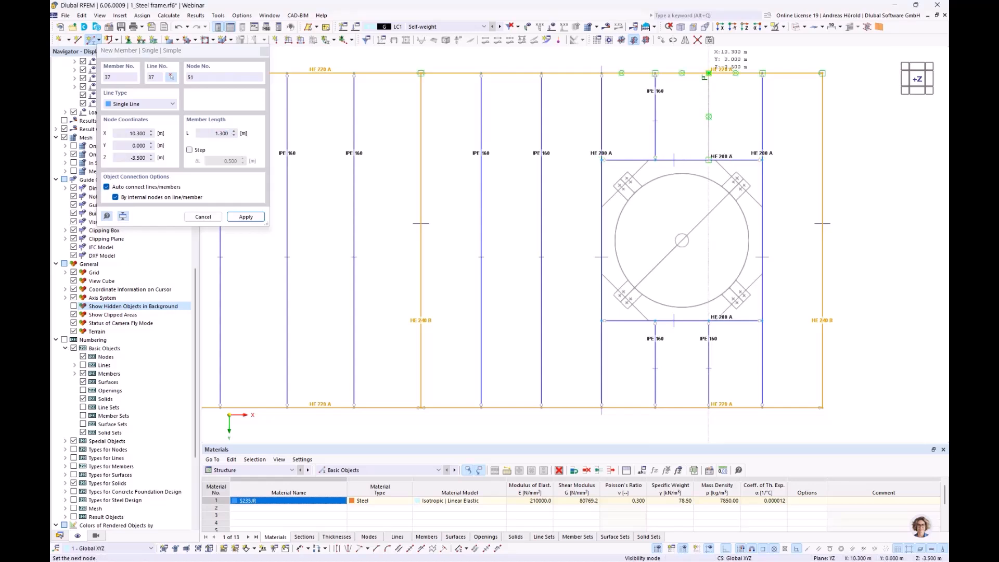
right_click(731, 118)
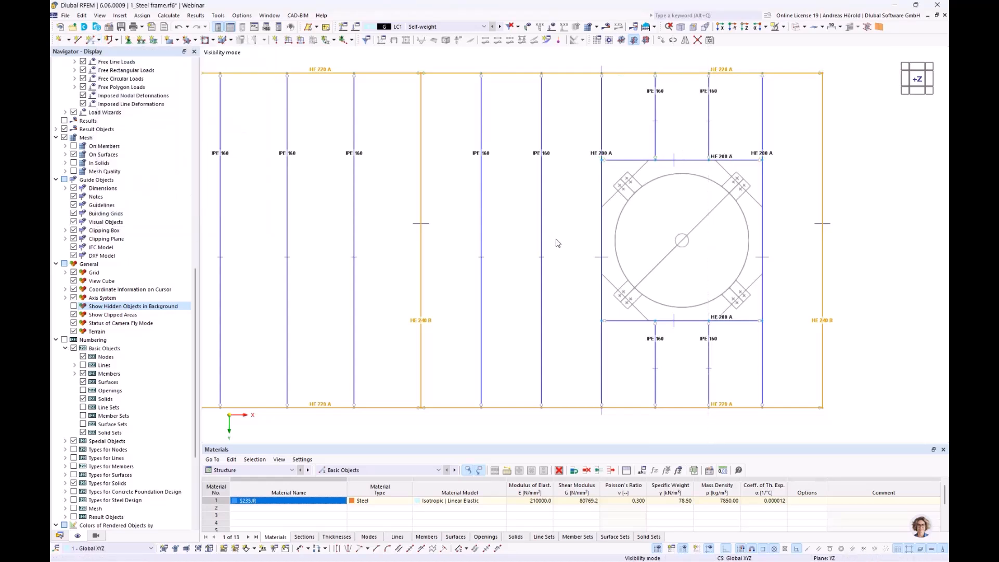
Step: Set up a new single beam member with the standardized steel section HE 140 A from the library, keeping hinge 1 at both ends
scroll(608, 229, up, 4)
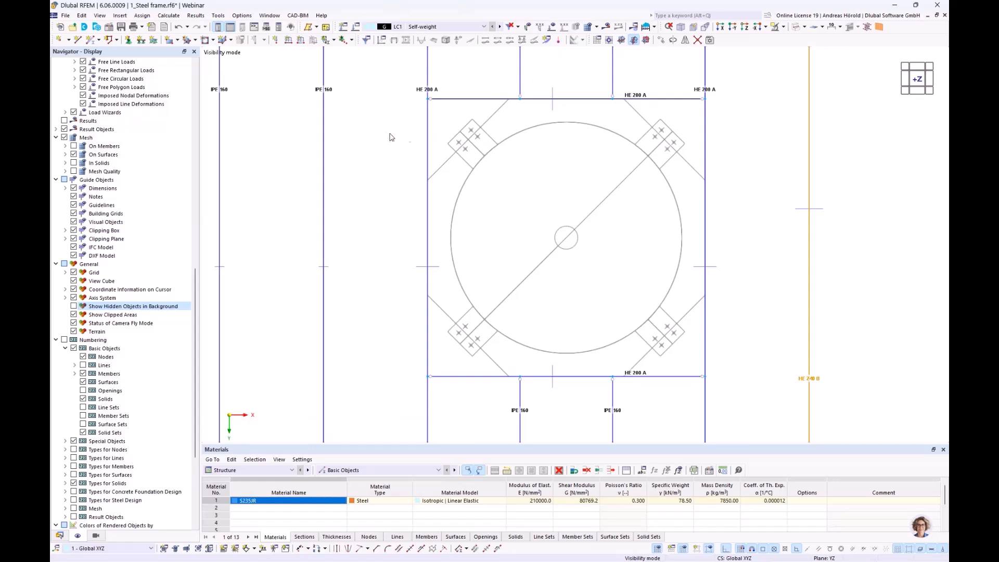
click(89, 40)
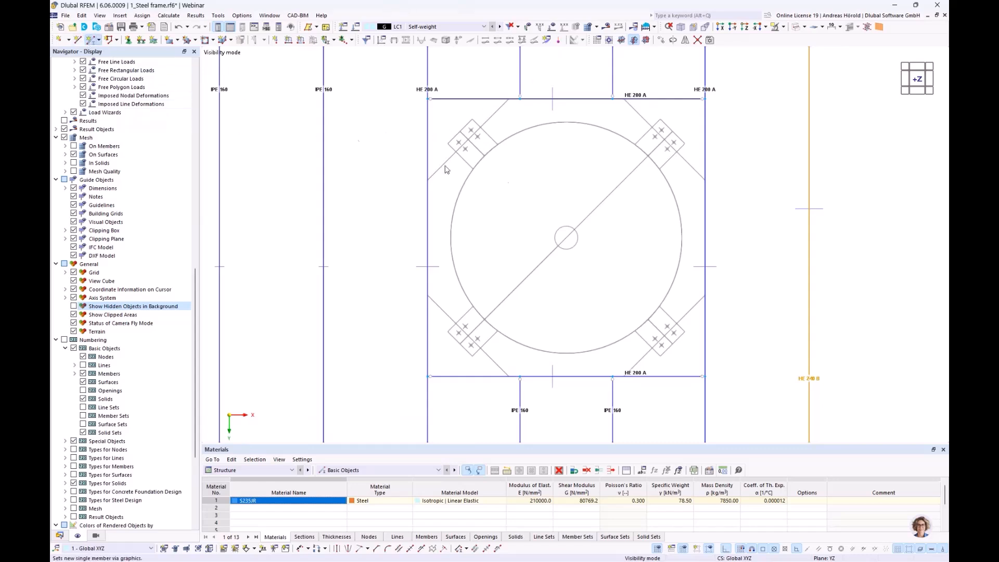
double_click(558, 202)
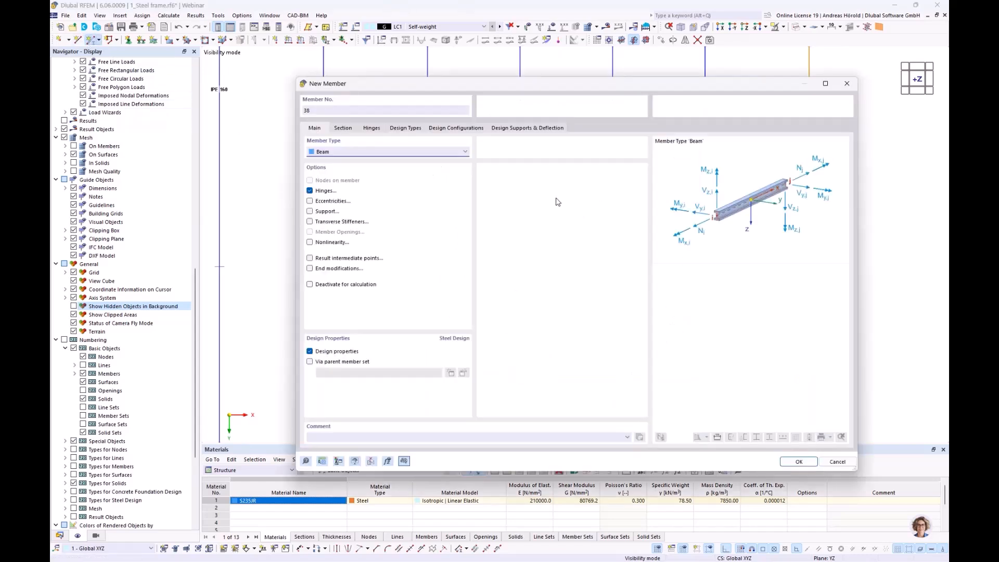
click(344, 128)
click(575, 357)
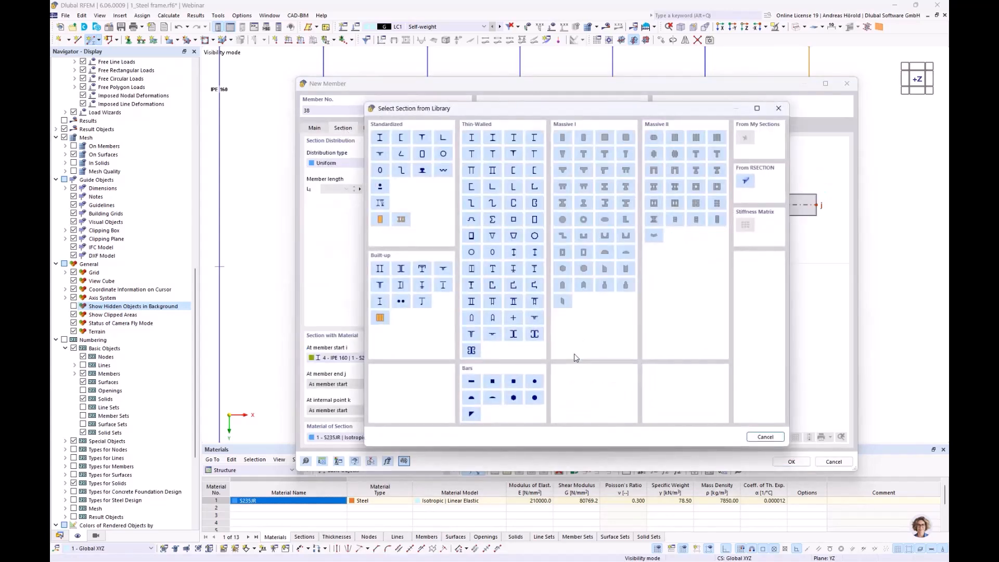
click(381, 138)
click(321, 131)
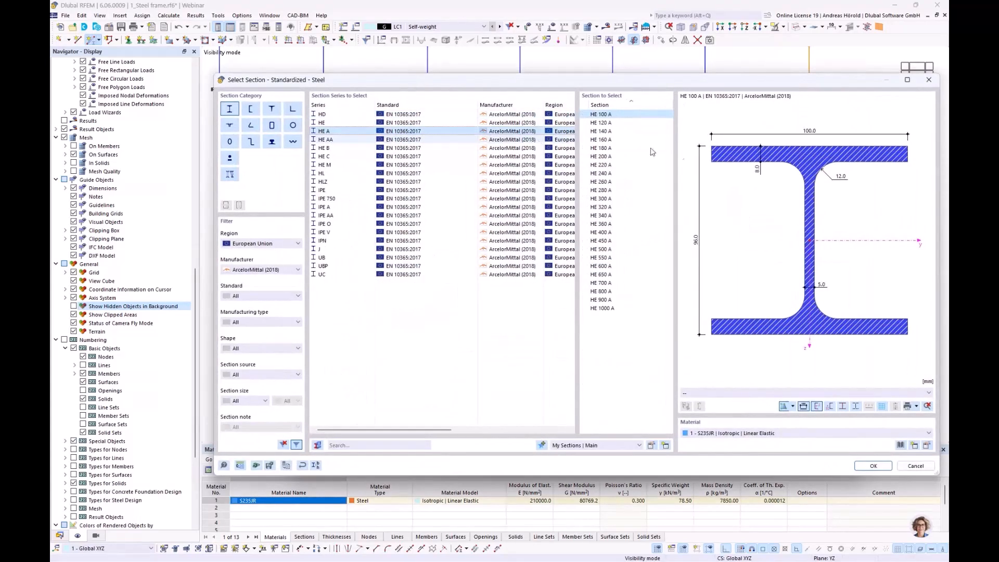
click(604, 132)
click(865, 467)
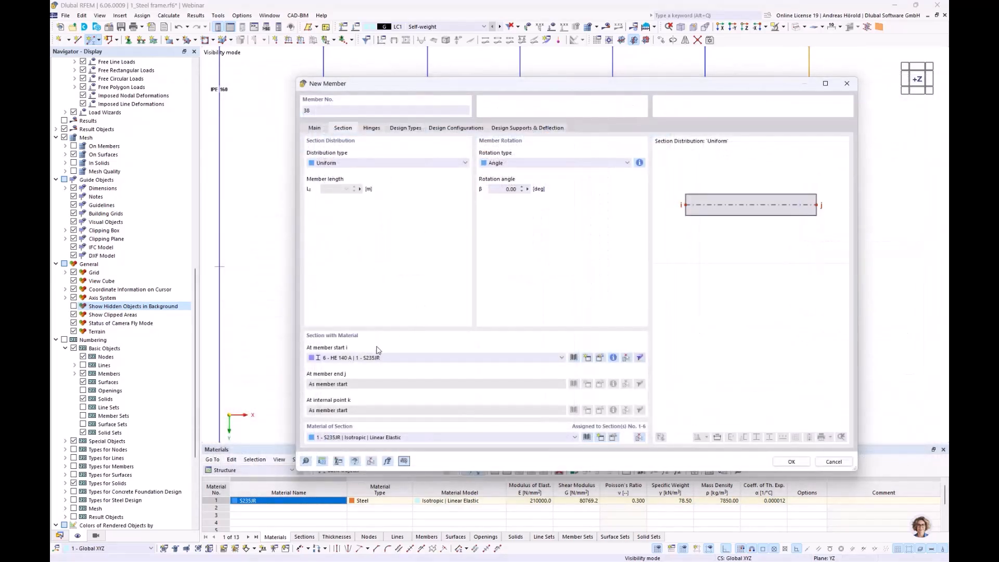
click(314, 128)
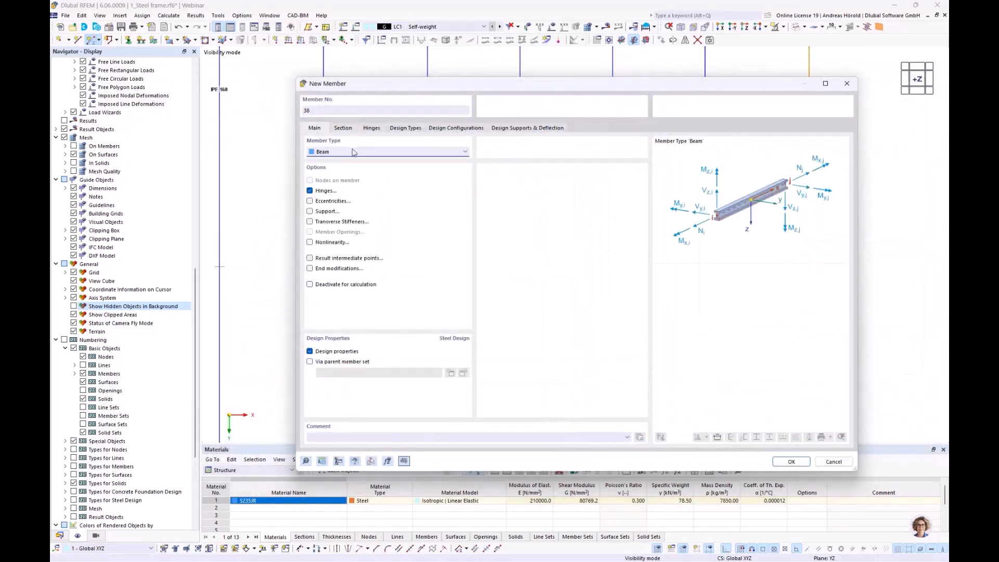
click(372, 128)
click(791, 462)
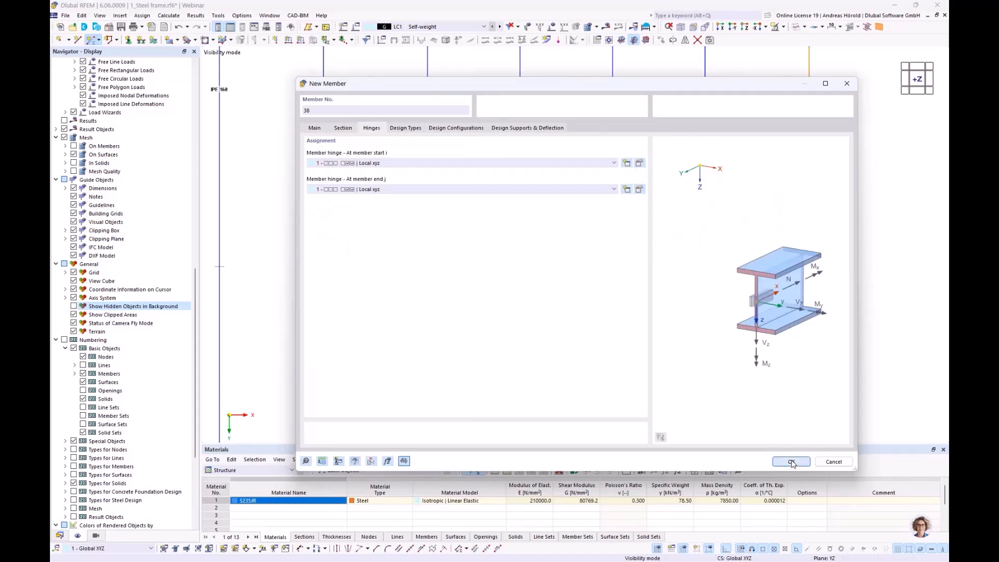
Step: Place four diagonal HE 140 A beams along the DXF lines across the corners of the tank opening and end the placement
click(428, 180)
click(509, 99)
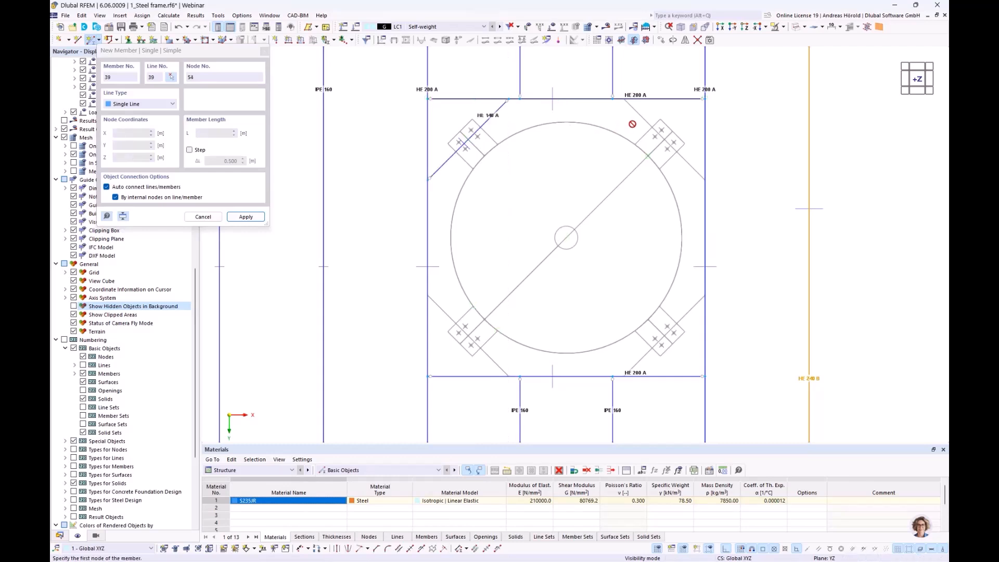
click(704, 179)
click(624, 376)
click(703, 296)
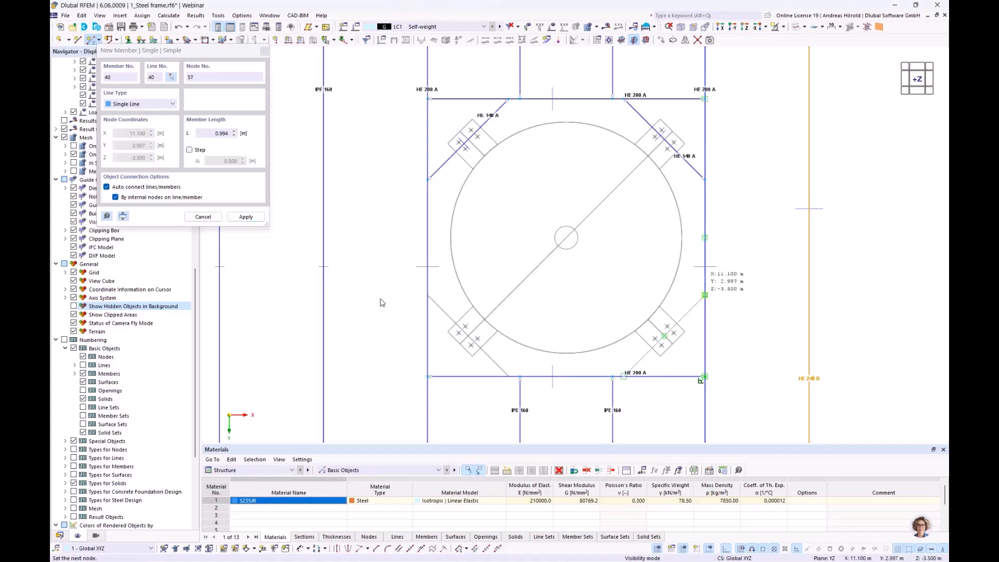
click(508, 374)
key(Escape)
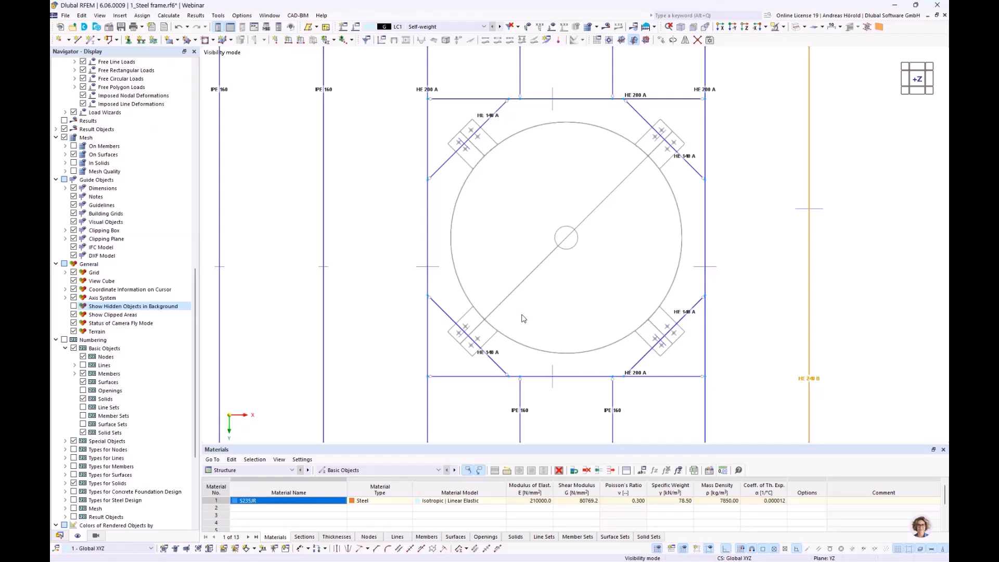
Step: Display the members as rendered solids and examine how the diagonal HE 140 A beams meet the frame and the tank supports
scroll(523, 318, up, 5)
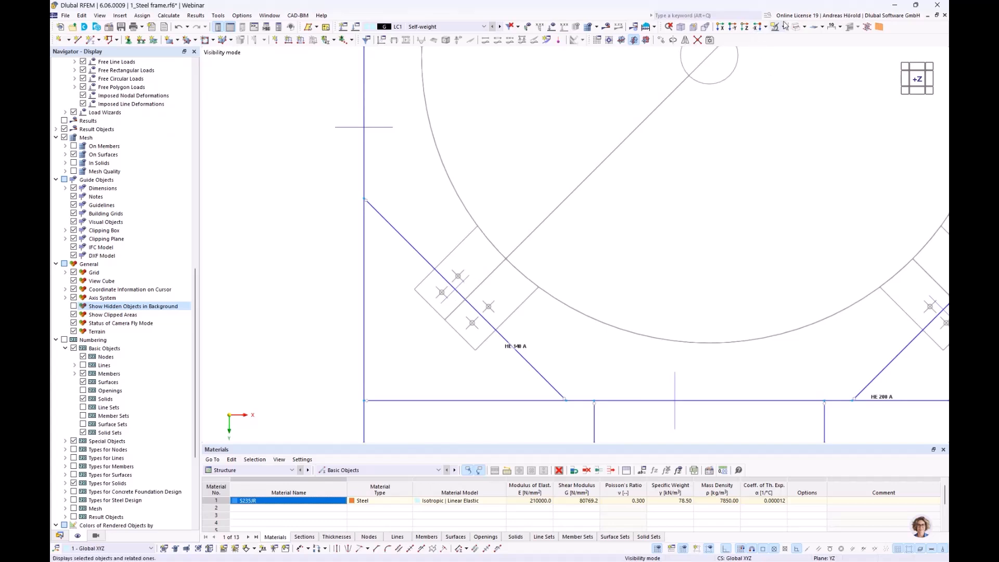
click(802, 28)
click(806, 27)
click(804, 59)
scroll(561, 255, down, 1)
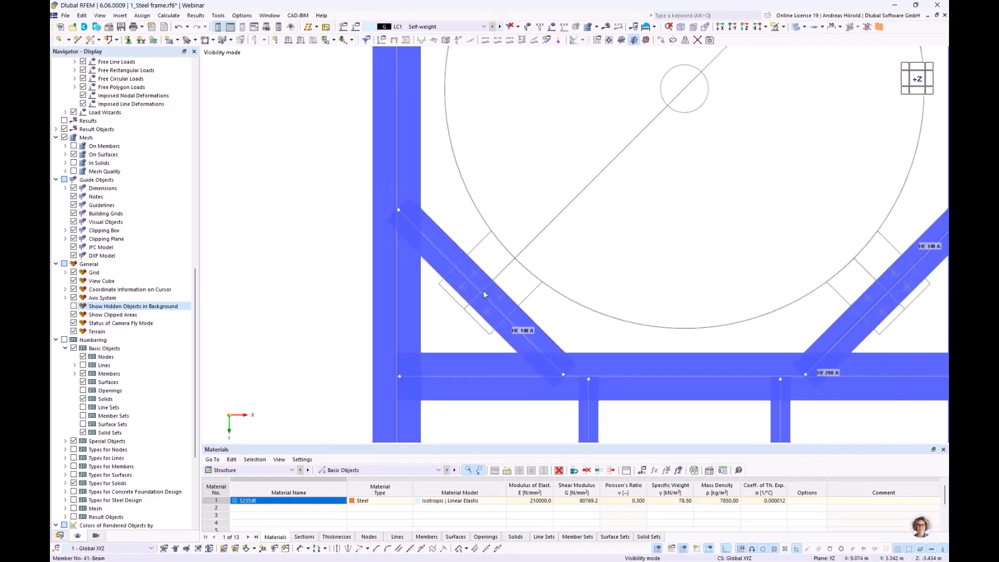
scroll(476, 290, up, 7)
scroll(441, 270, down, 8)
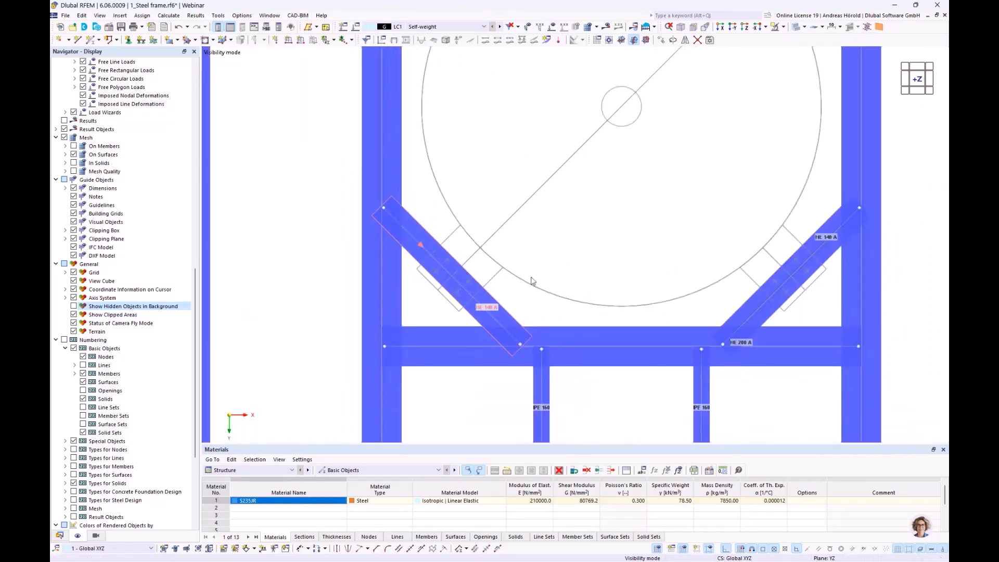
scroll(791, 282, up, 6)
scroll(770, 285, down, 6)
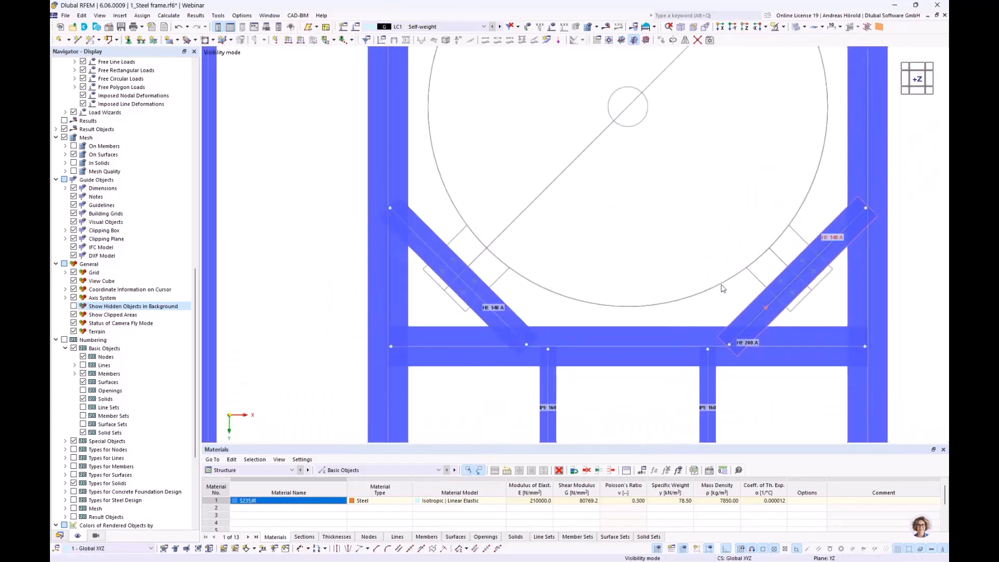
scroll(726, 288, down, 10)
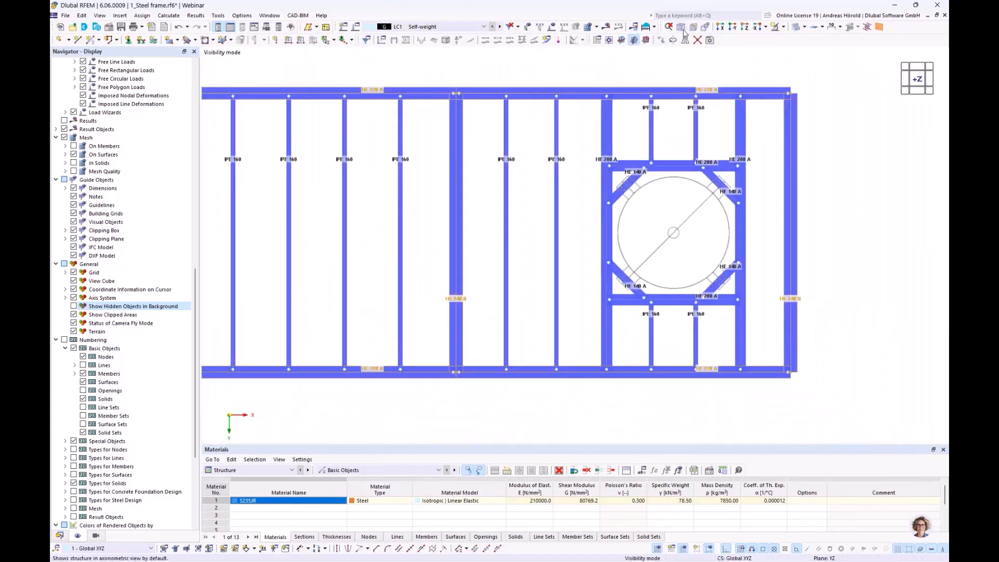
Step: Show the full structure in a 3D view with all hidden objects visible again, and return the display to wireframe
click(681, 28)
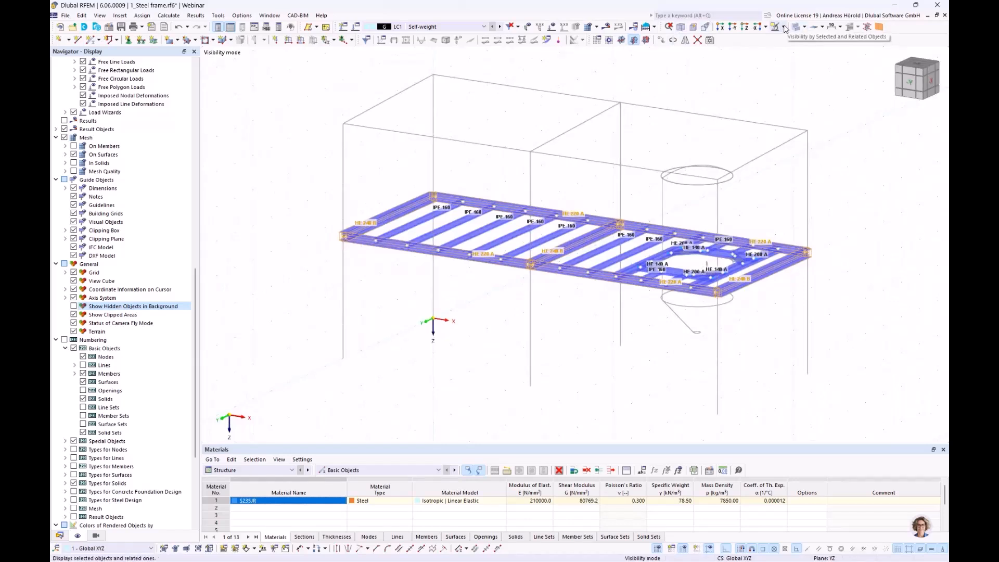
click(783, 26)
click(813, 107)
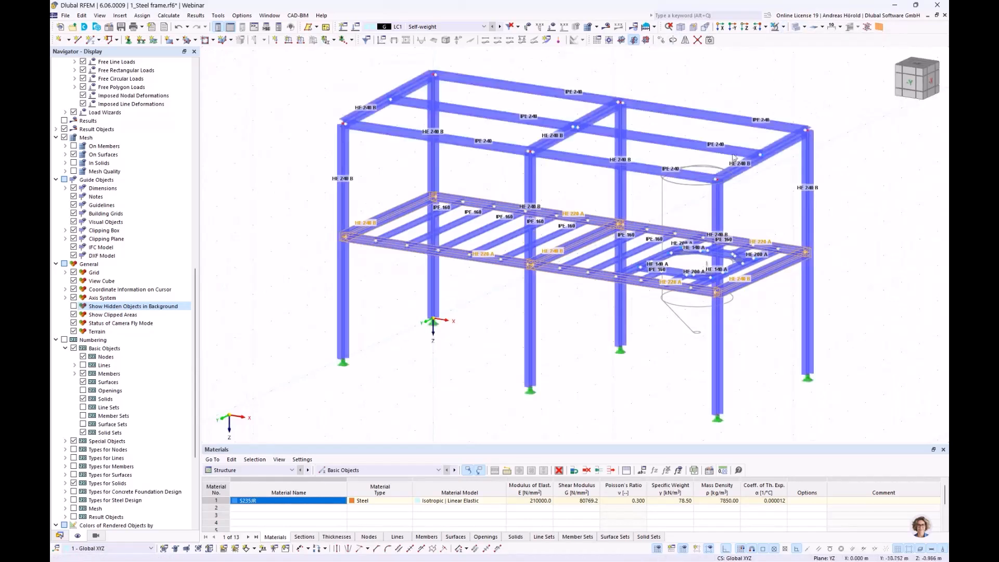
ctrl+middle_drag(471, 354, 560, 343)
scroll(493, 356, up, 1)
click(482, 345)
scroll(482, 345, down, 1)
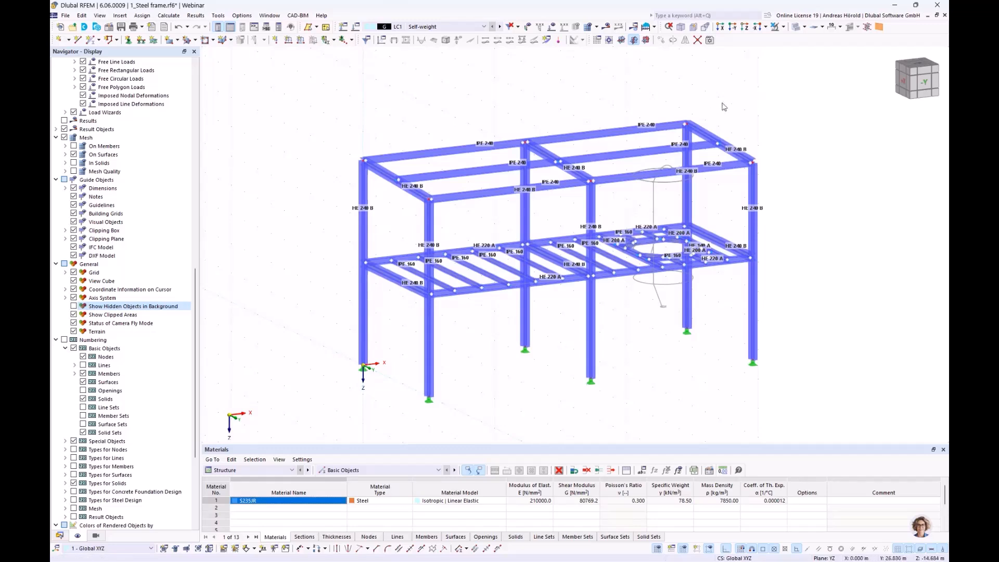
click(805, 27)
click(797, 42)
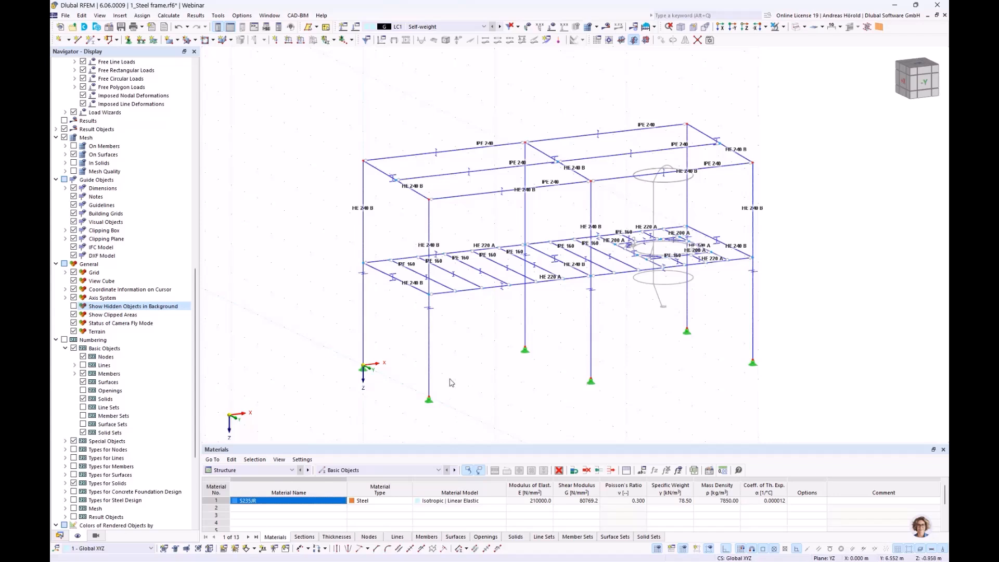
Step: Set up a new single Tension member with the equal-leg steel angle L 60x60x6 from the EN 10056-1:2017 ArcelorMittal (2018) series
click(89, 41)
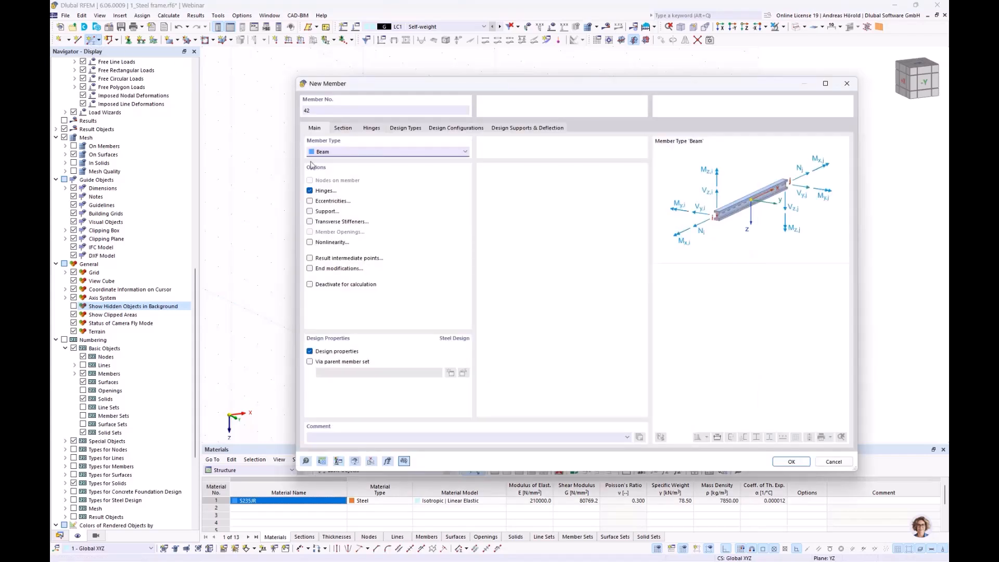
click(343, 152)
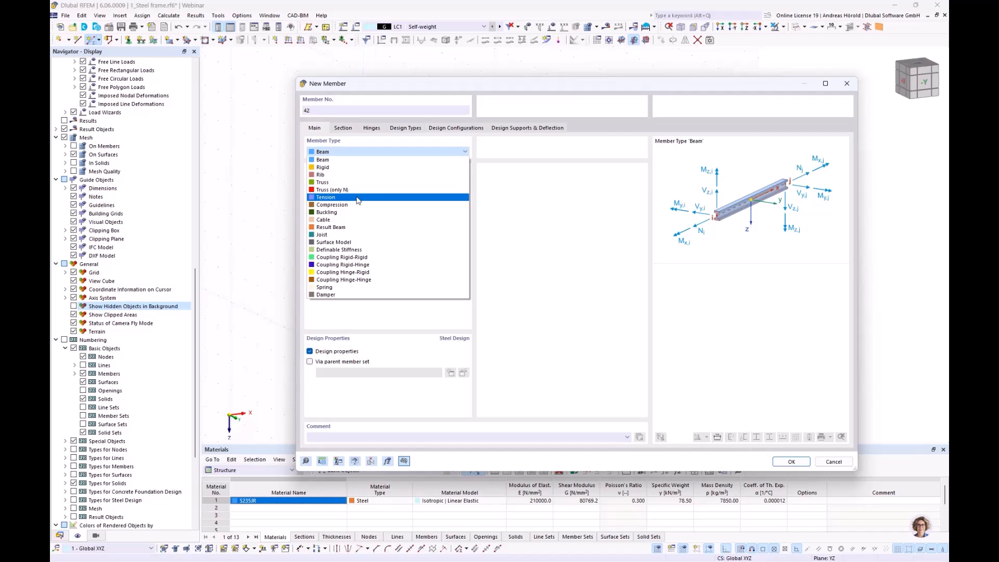
click(358, 198)
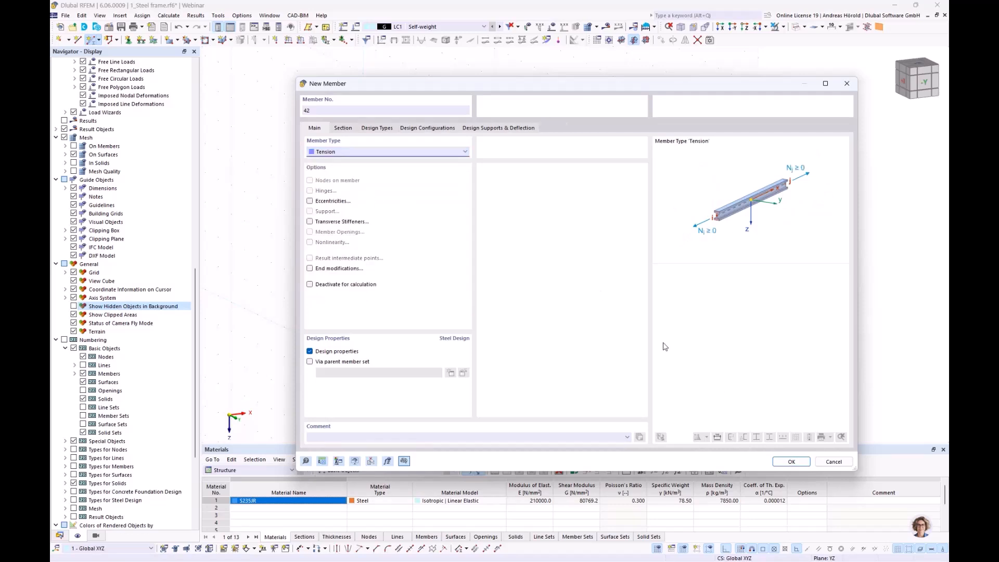
click(342, 129)
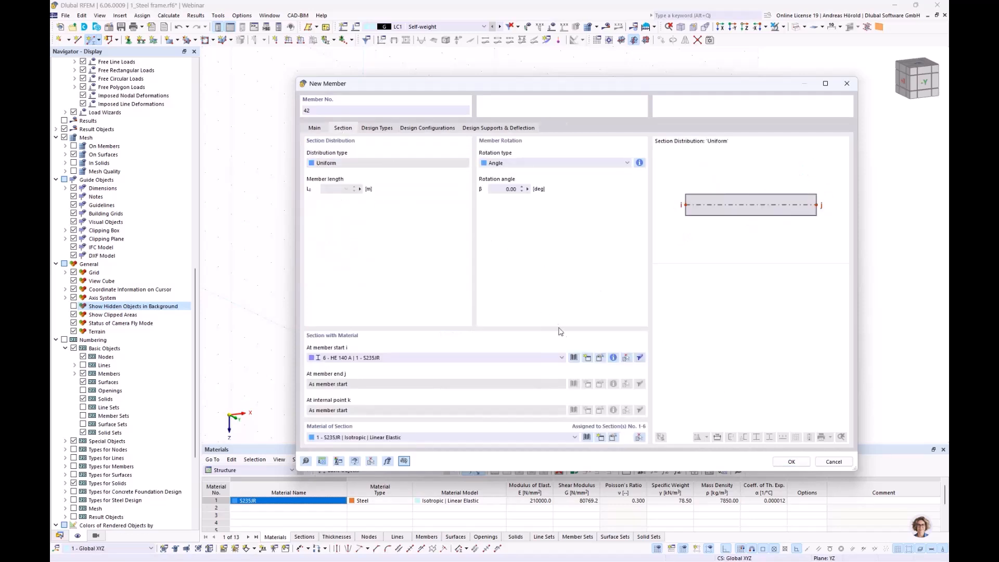
click(574, 358)
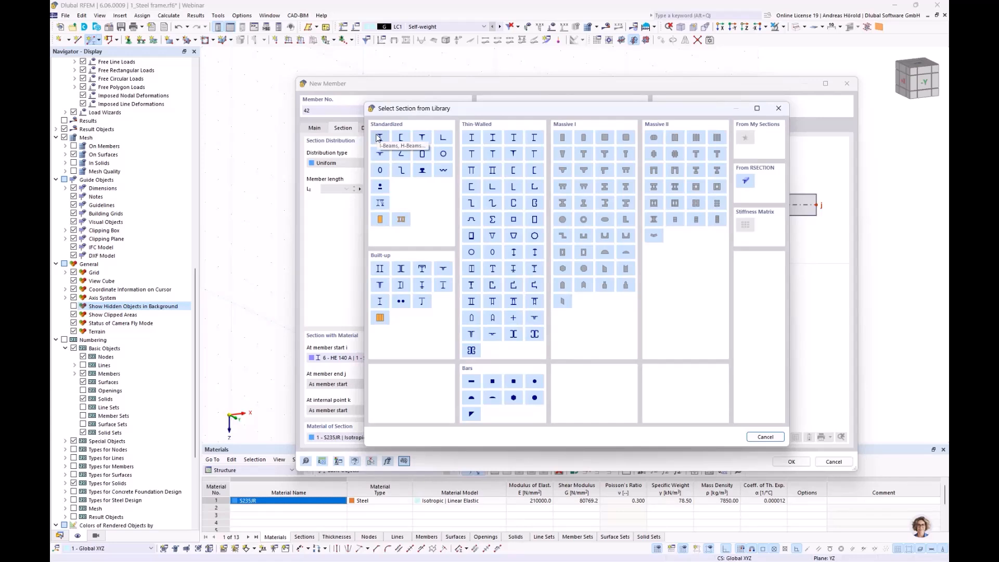
click(444, 137)
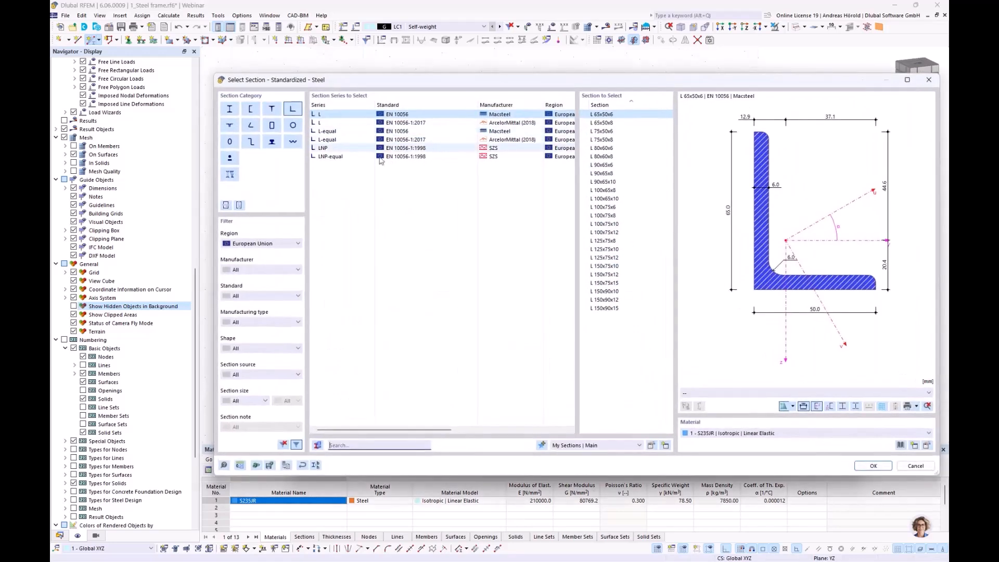
click(330, 140)
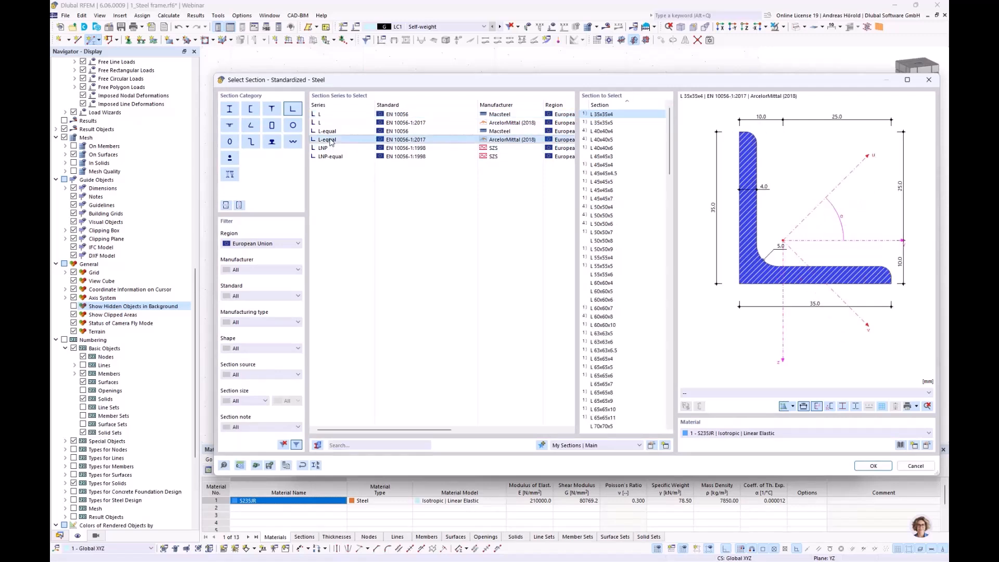
click(603, 300)
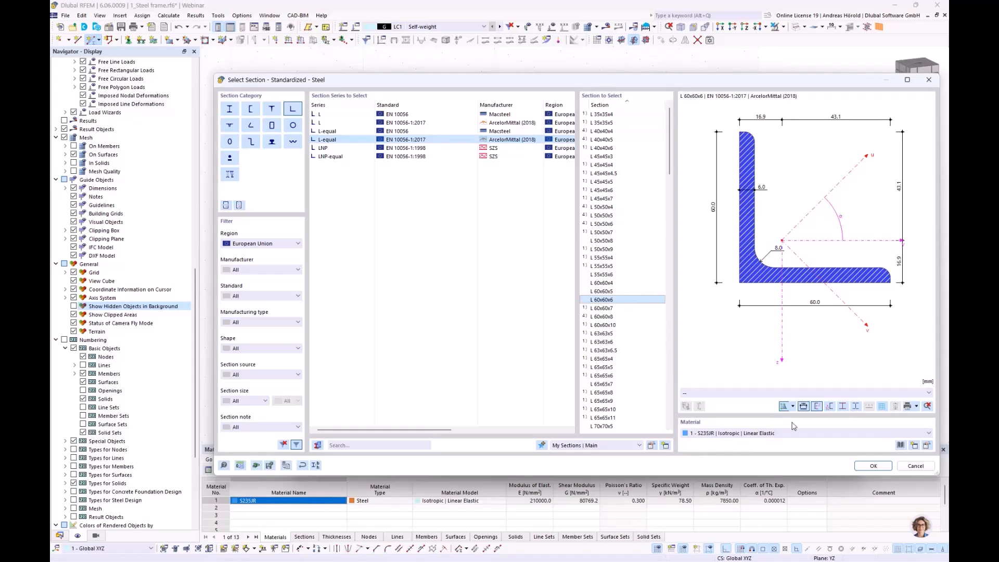
click(873, 467)
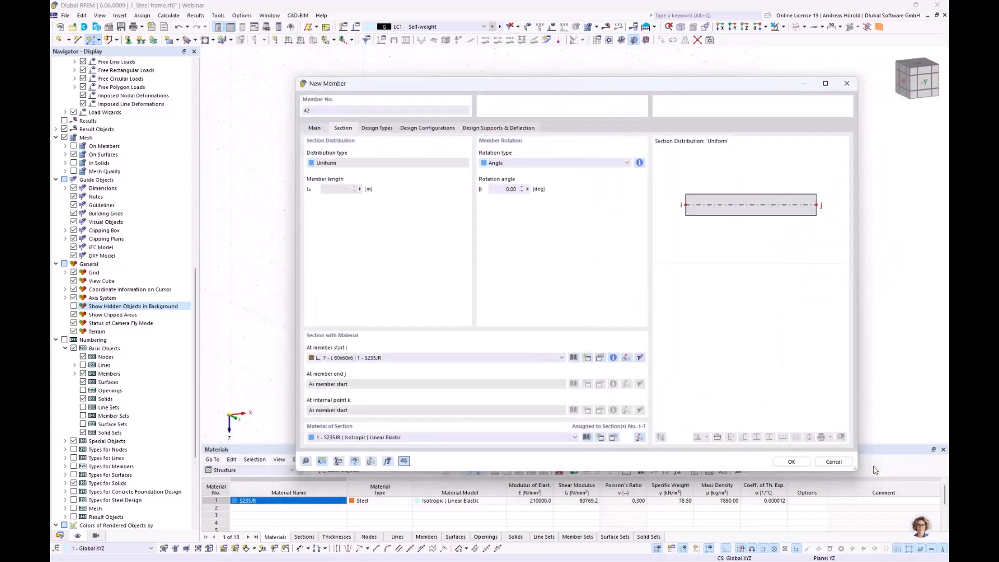
click(791, 462)
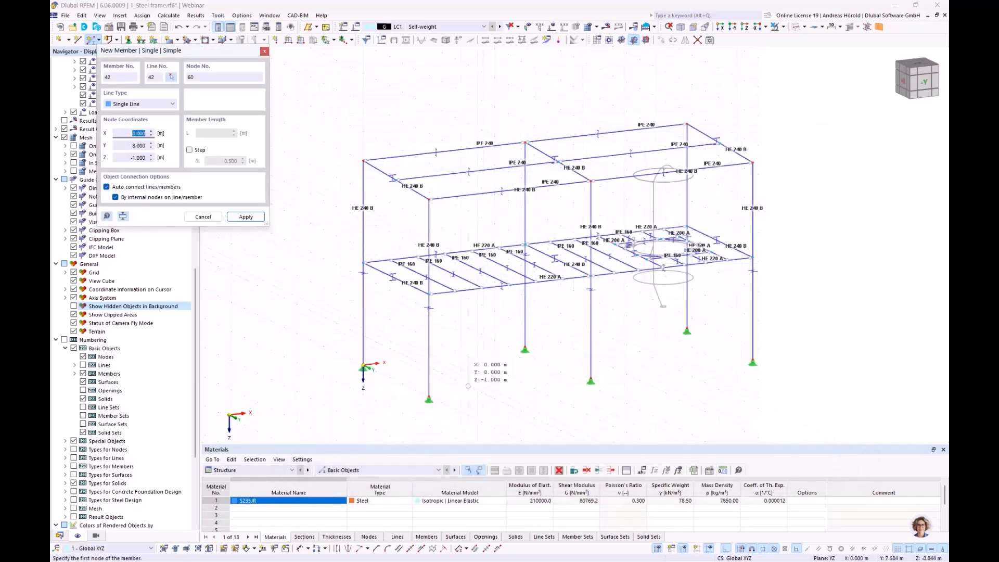
Step: Place two crossing L 60x60x6 tension diagonals between the column bases and the platform level in the first front bay, and end the placement
click(434, 394)
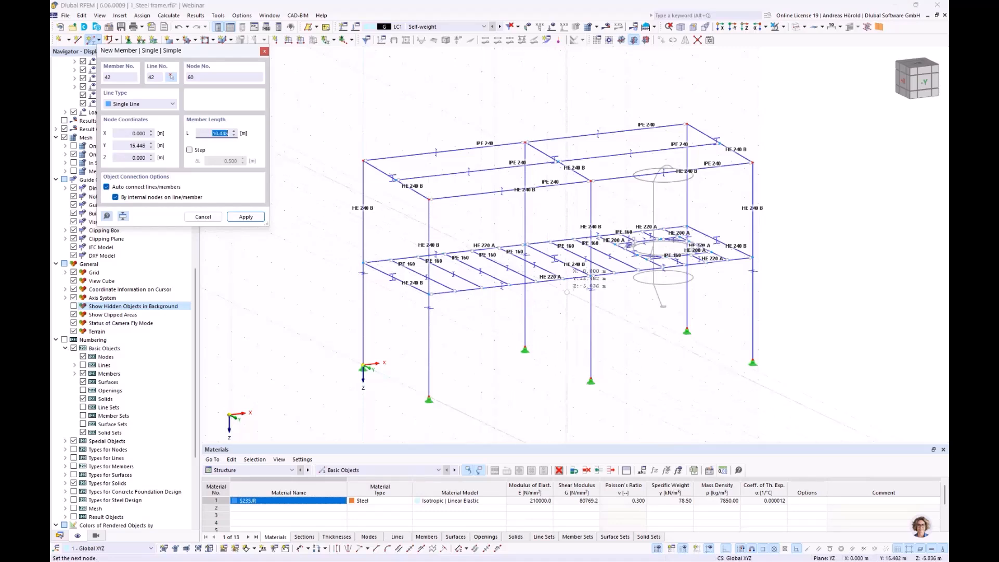
click(589, 277)
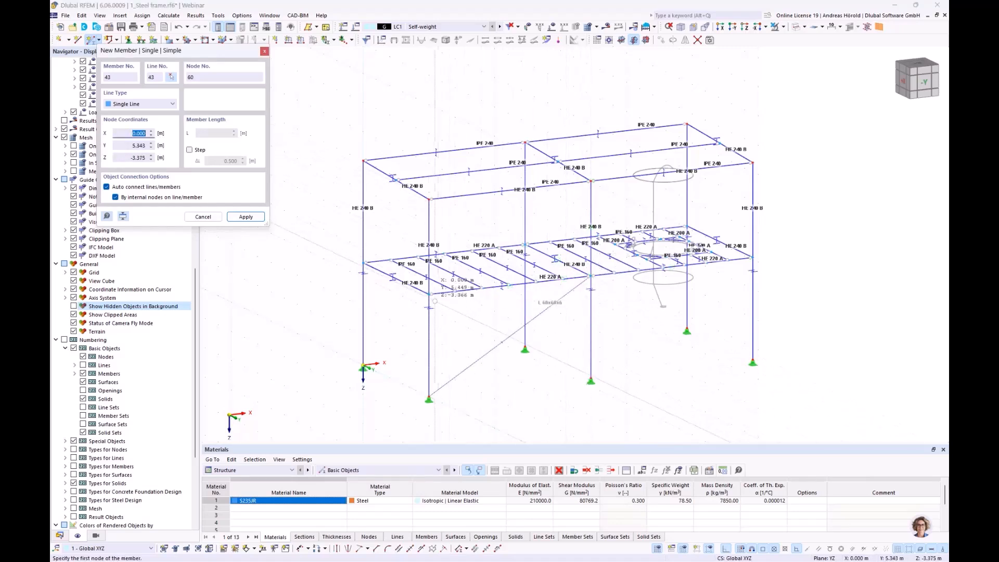
click(431, 300)
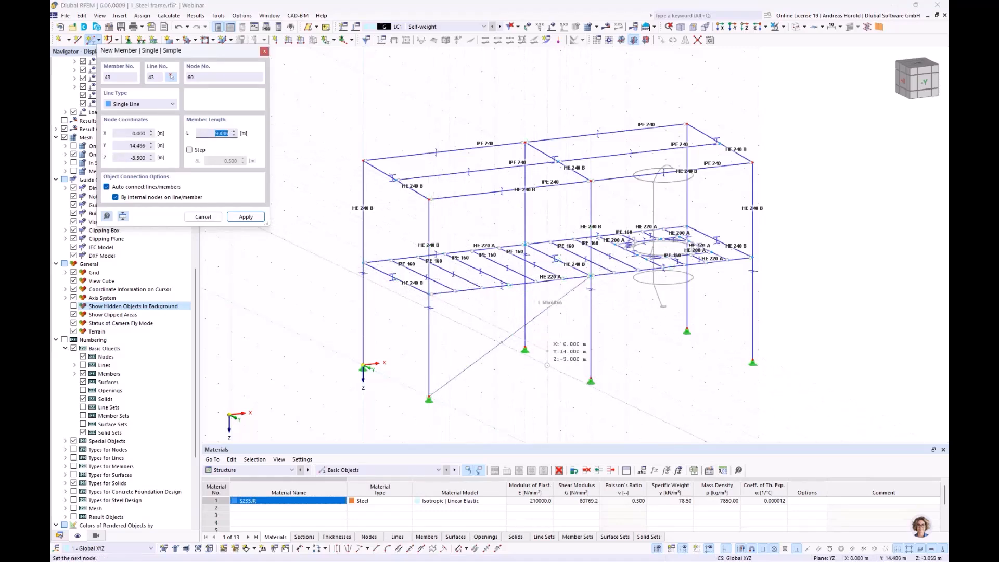
click(584, 381)
scroll(540, 318, up, 5)
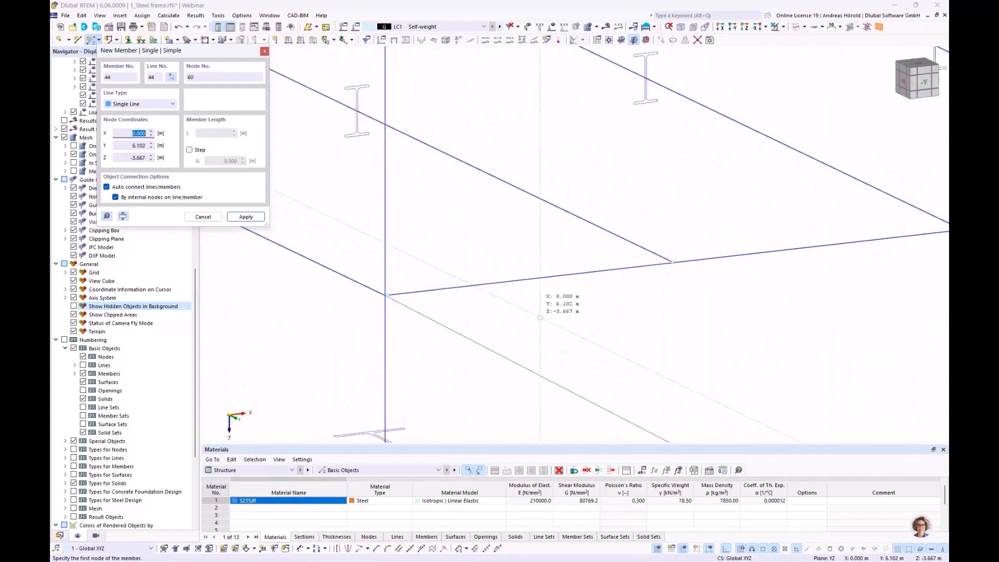
key(Escape)
Step: Copy both crossing L 60x60x6 diagonals from the front bay to the opposite rear bay, using the column base nodes as reference points
scroll(406, 294, up, 4)
scroll(405, 294, down, 8)
middle_drag(489, 309, 492, 297)
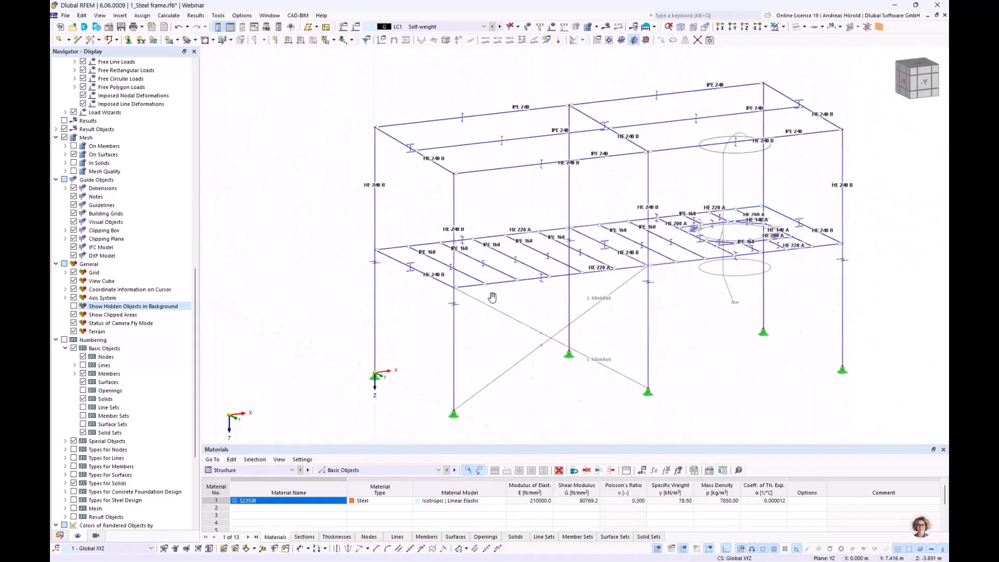
drag(545, 307, 518, 382)
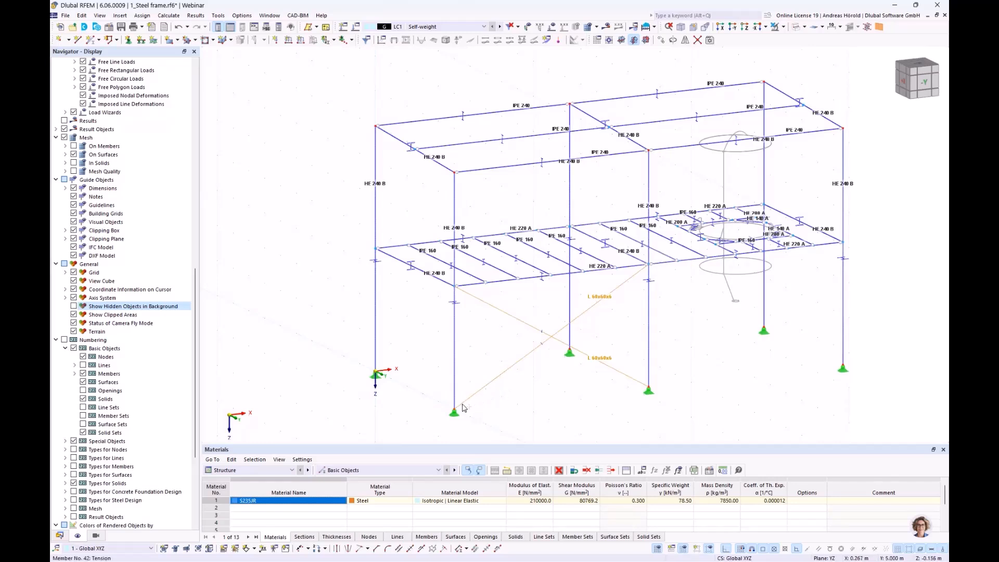
ctrl+drag(460, 409, 377, 375)
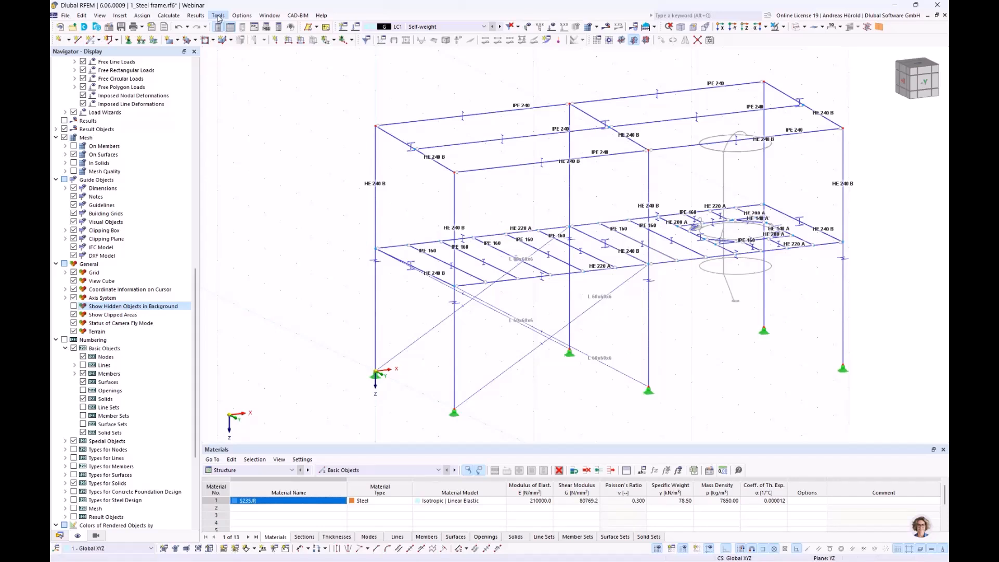
Step: Start generating bracing in cells, using one of the existing L 60x60x6 tension diagonals as the template member
click(218, 16)
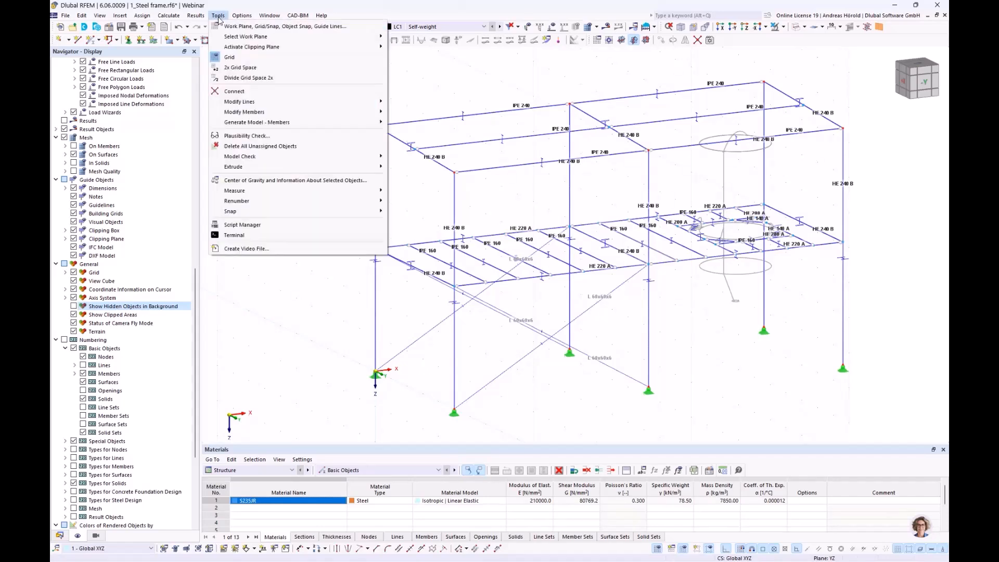
mouse_move(295, 107)
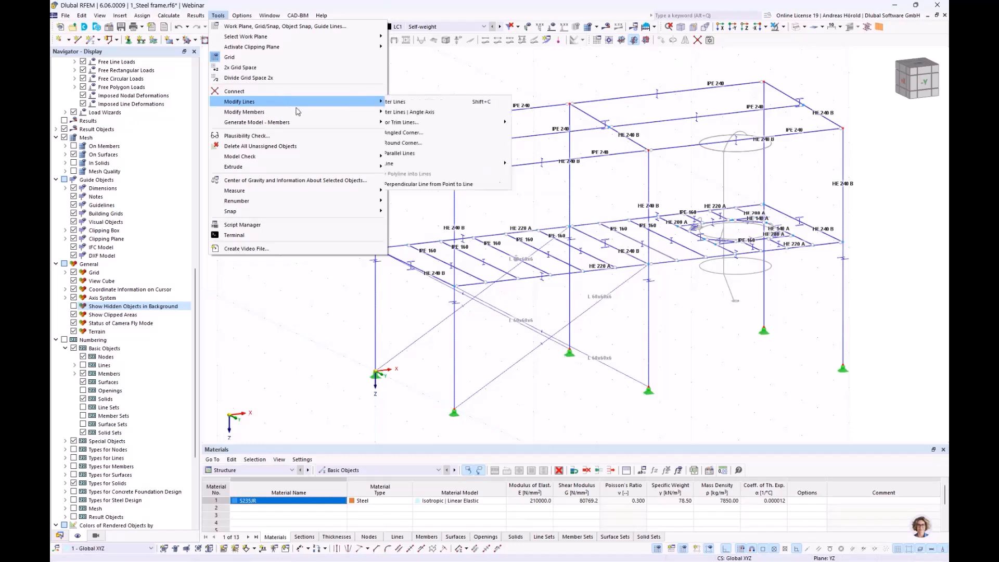
mouse_move(315, 126)
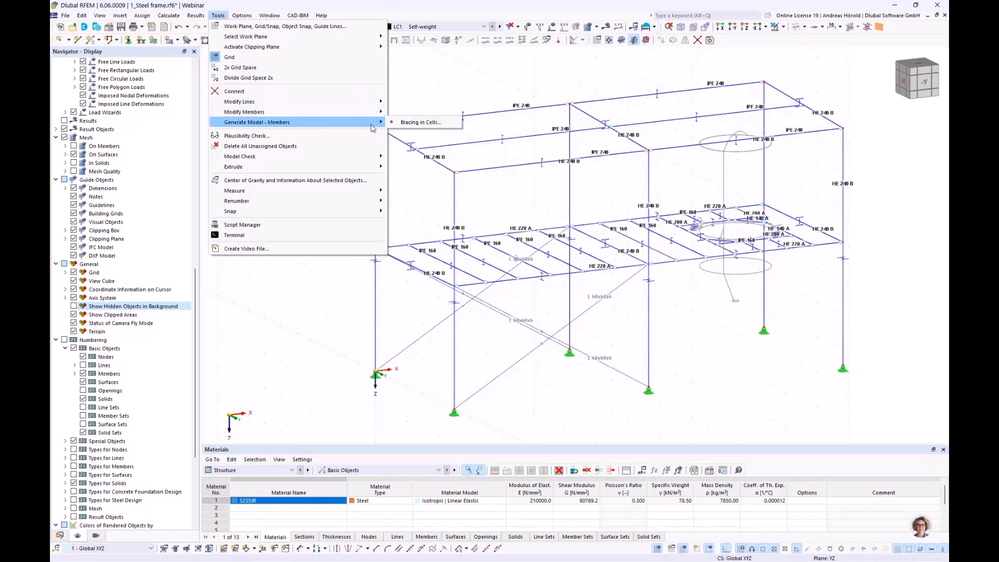
click(411, 123)
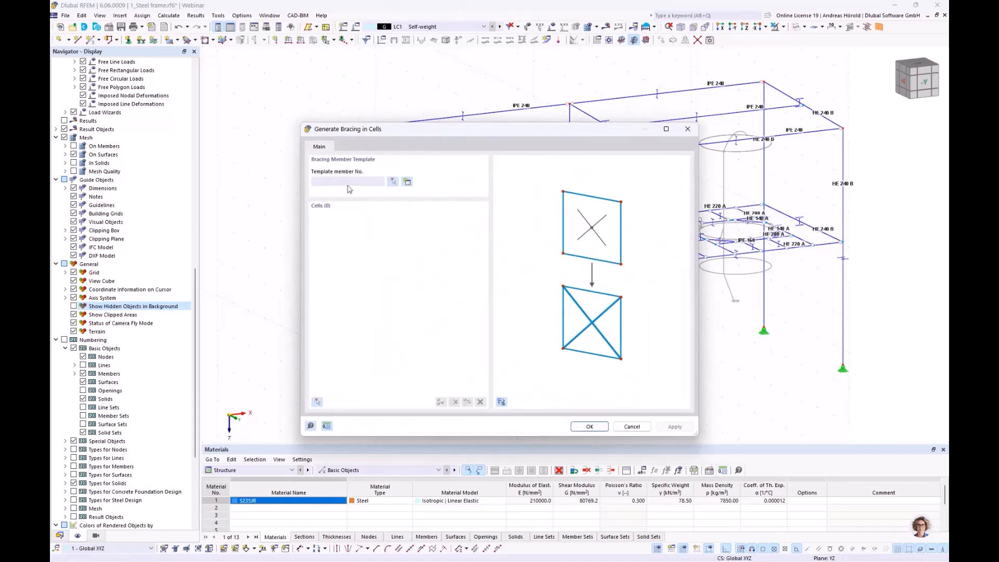
click(393, 182)
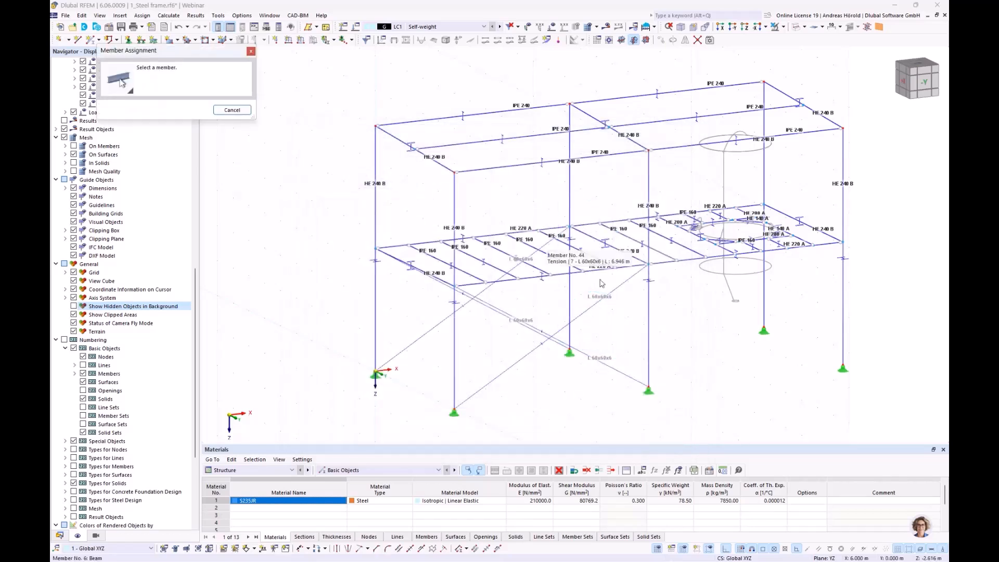
click(577, 319)
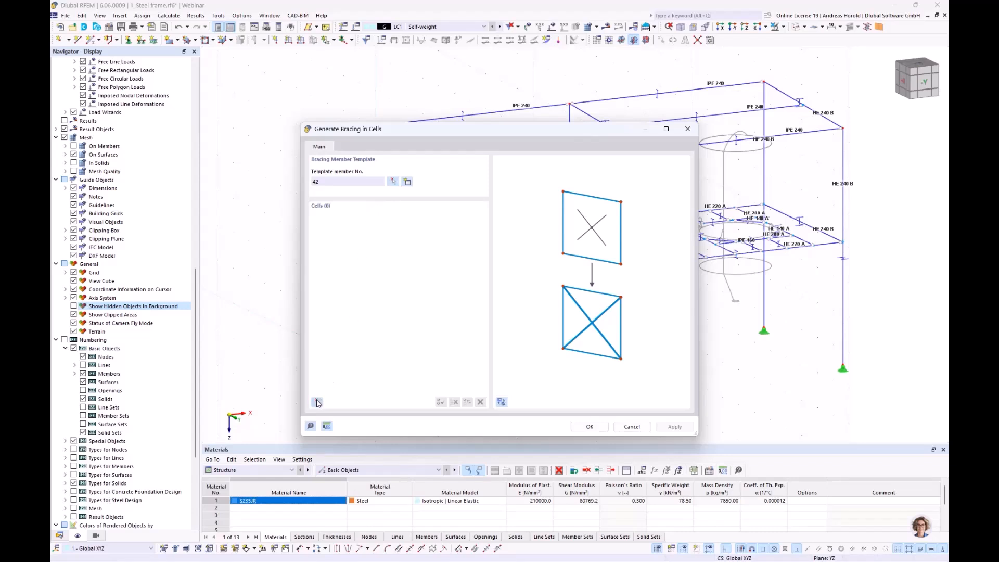
Step: Generate crossed bracing in the upper-storey front and rear cells of the first bay, above the existing diagonals
click(317, 402)
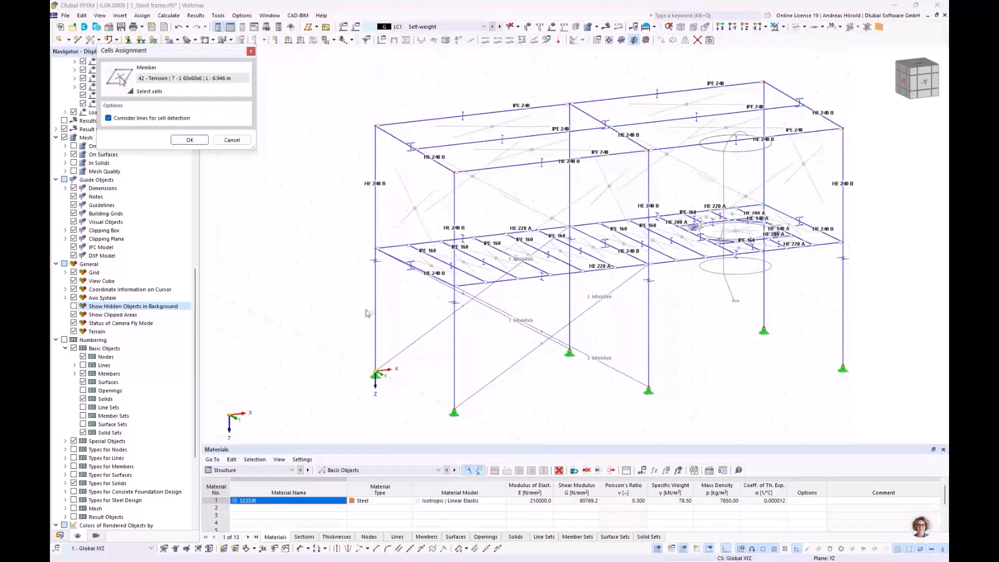
mouse_move(339, 312)
ctrl+middle_down()
mouse_move(422, 304)
mouse_move(479, 276)
mouse_move(486, 307)
mouse_move(320, 309)
mouse_move(332, 307)
ctrl+middle_up()
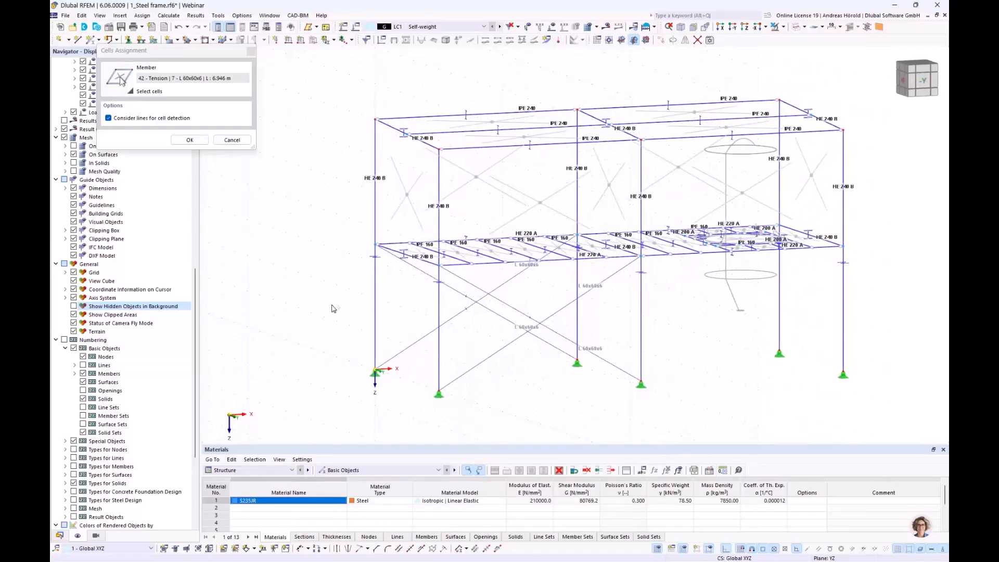
click(476, 177)
click(190, 139)
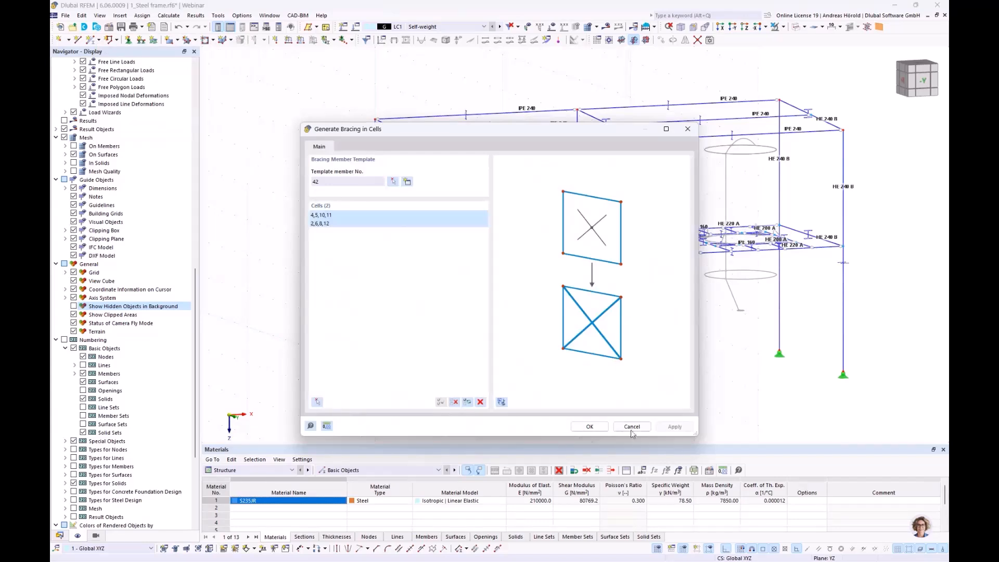
click(590, 427)
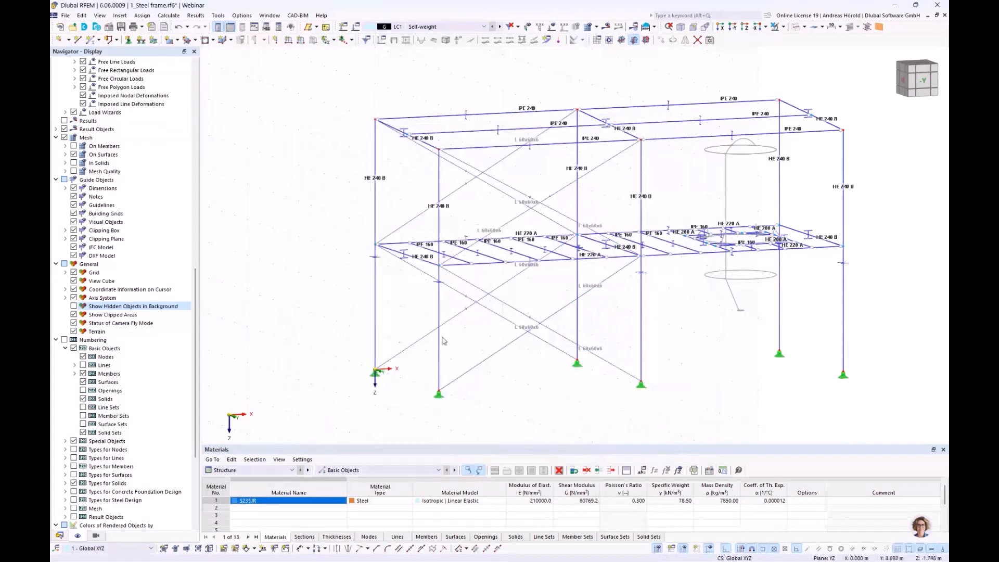
Step: Connect the columns and platform members at their intersections by window-selecting across the full platform level
ctrl+middle_drag(413, 335, 242, 307)
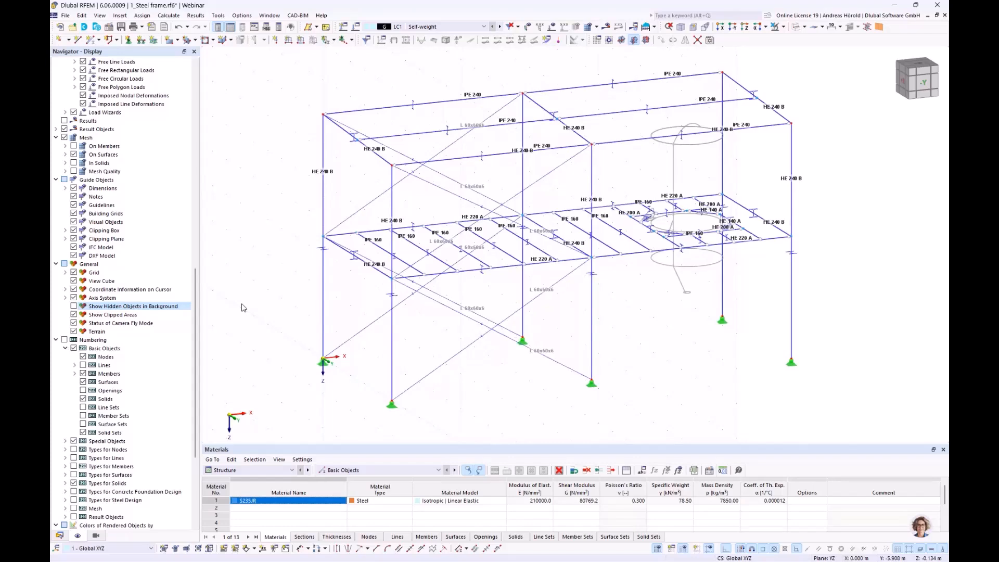
scroll(378, 314, down, 1)
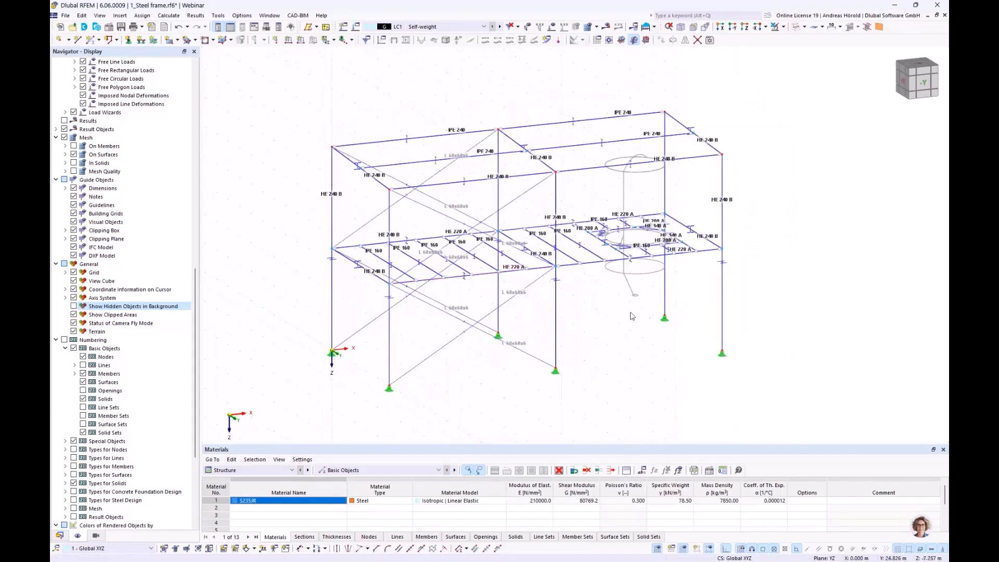
ctrl+middle_drag(643, 339, 614, 317)
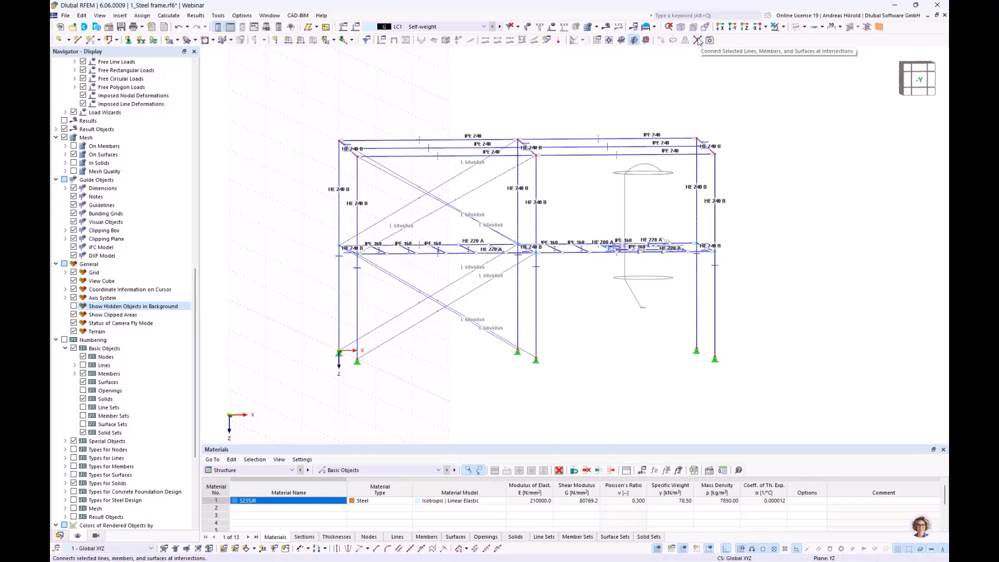
drag(293, 278, 750, 228)
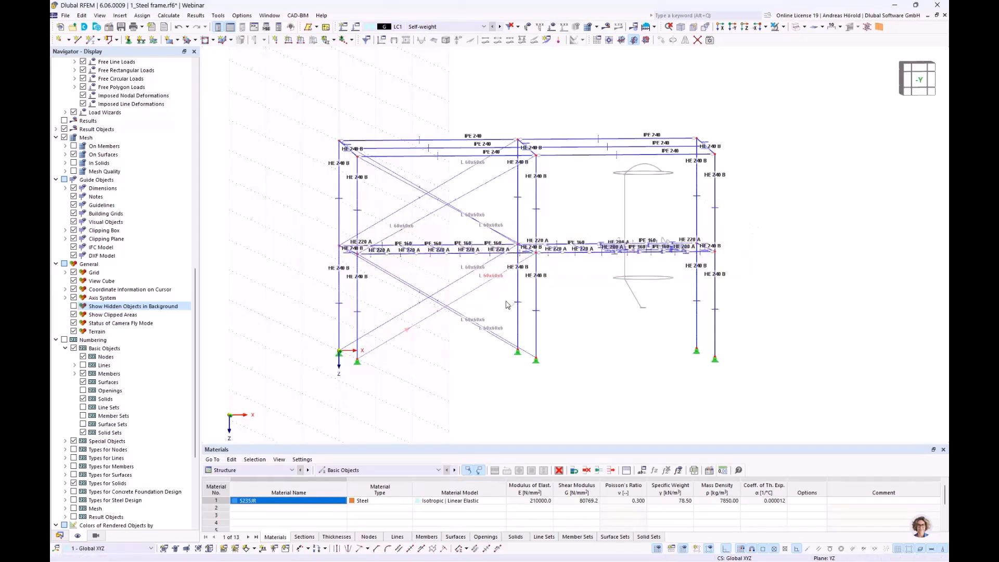
ctrl+middle_drag(437, 303, 491, 334)
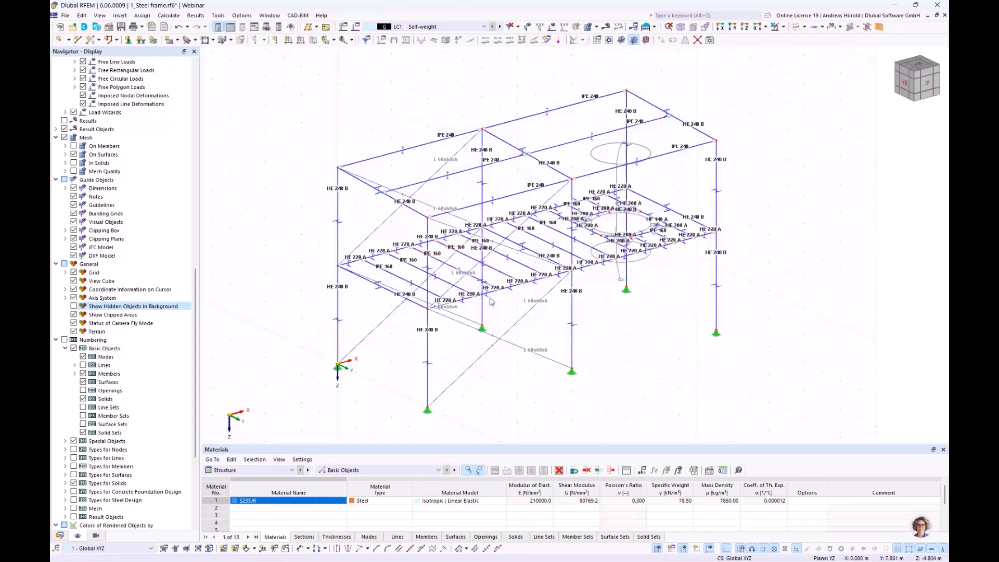
ctrl+middle_drag(627, 330, 600, 312)
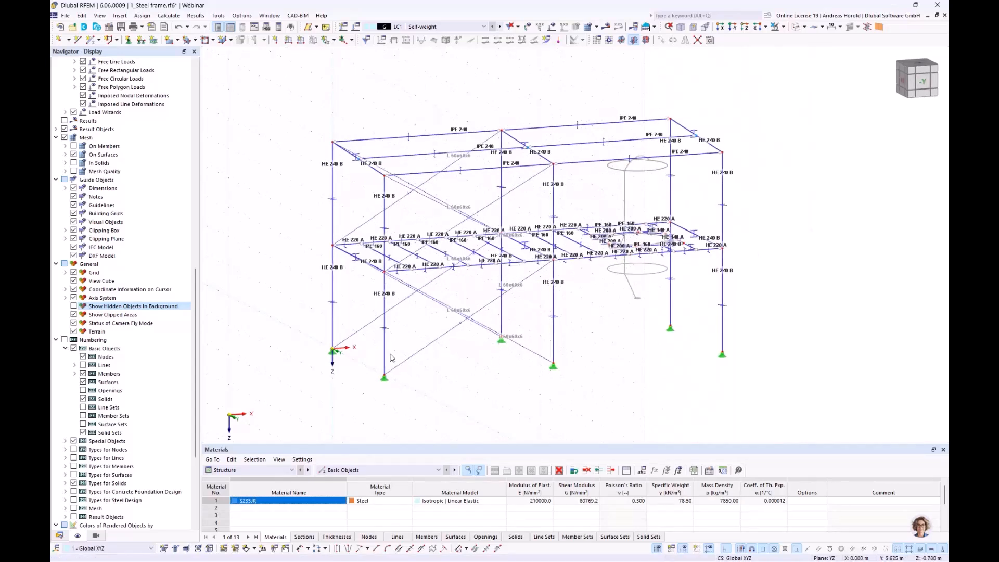
click(385, 339)
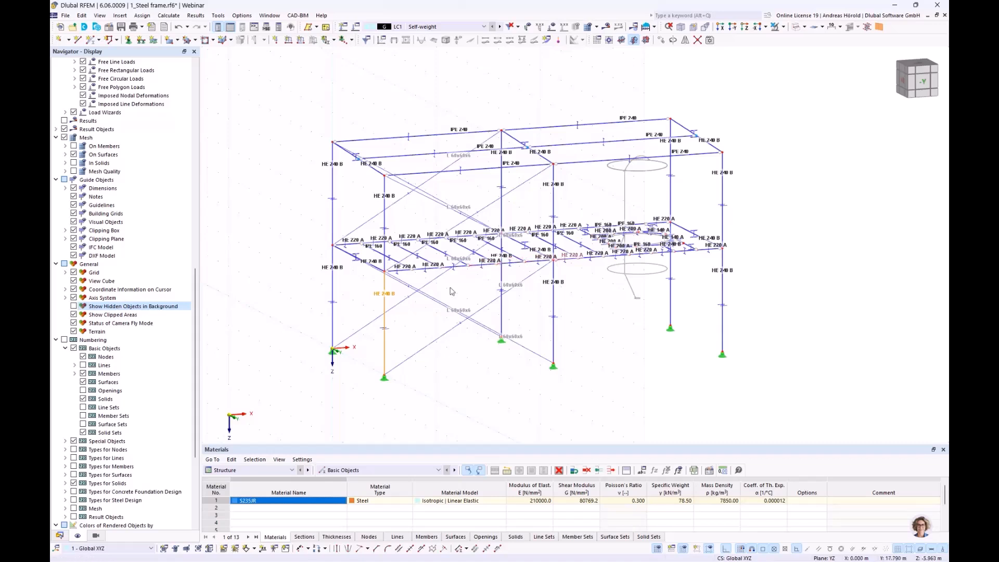
click(461, 381)
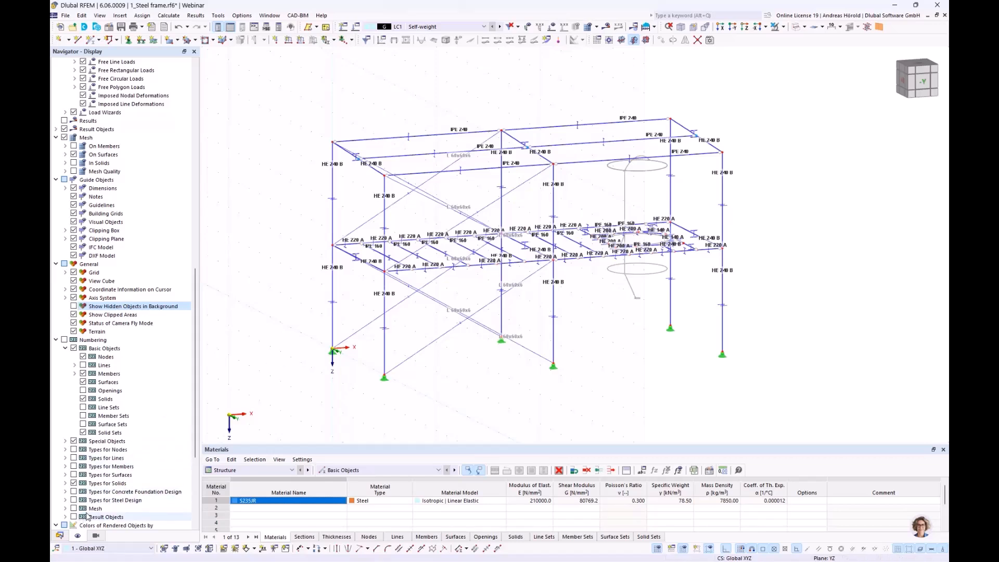
Step: Activate the visibility mode and display only the members with section HE 240 B
click(96, 536)
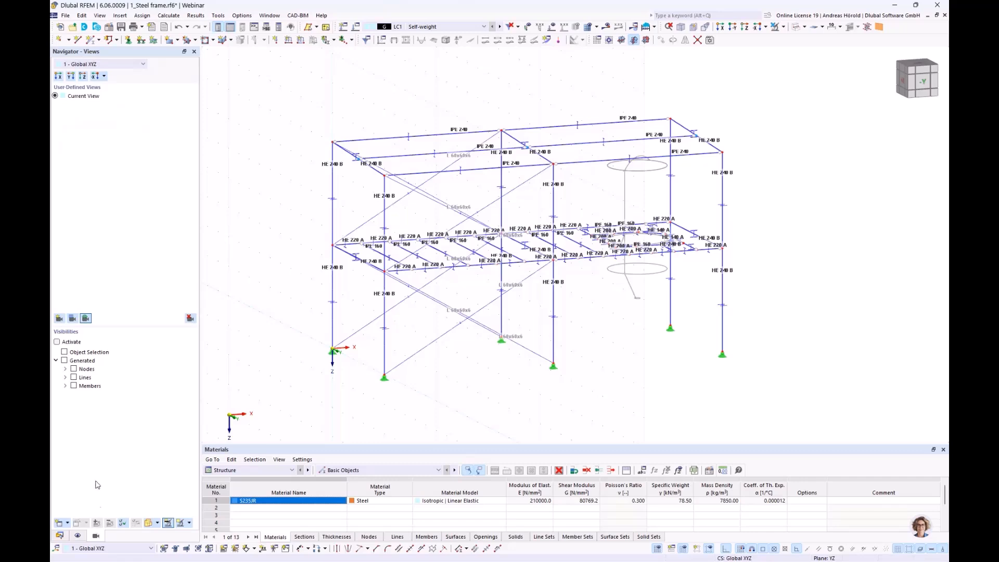
click(57, 342)
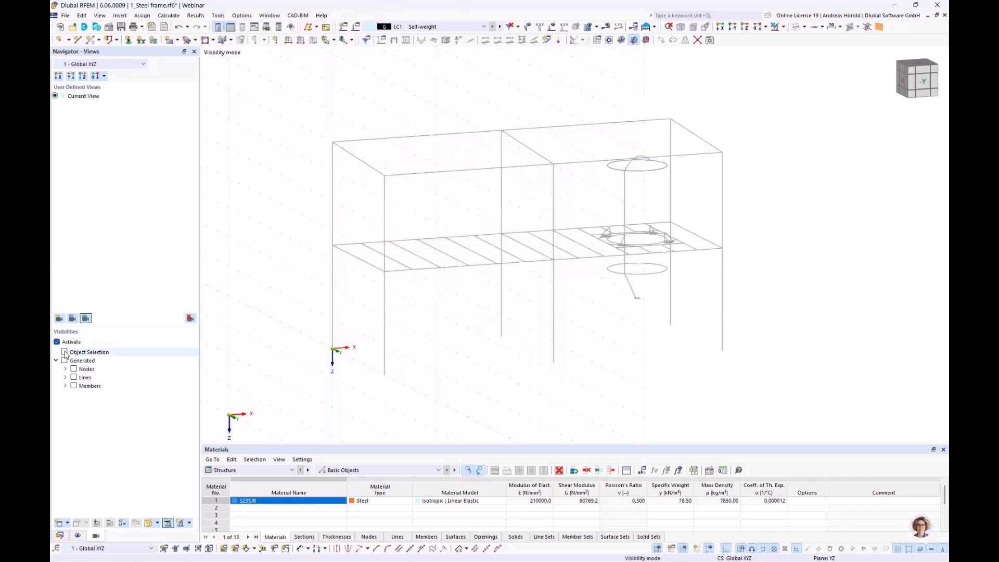
click(64, 353)
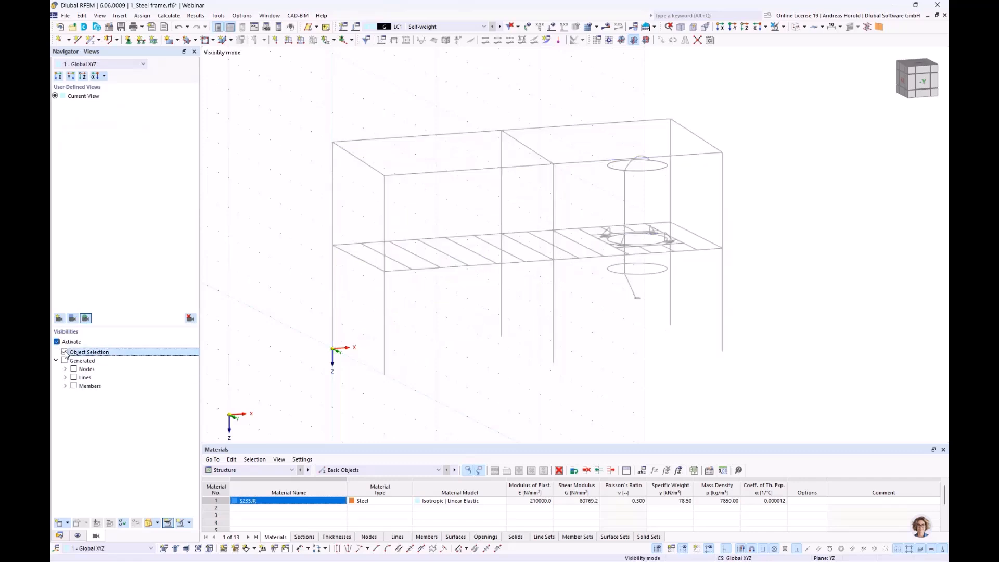
click(65, 385)
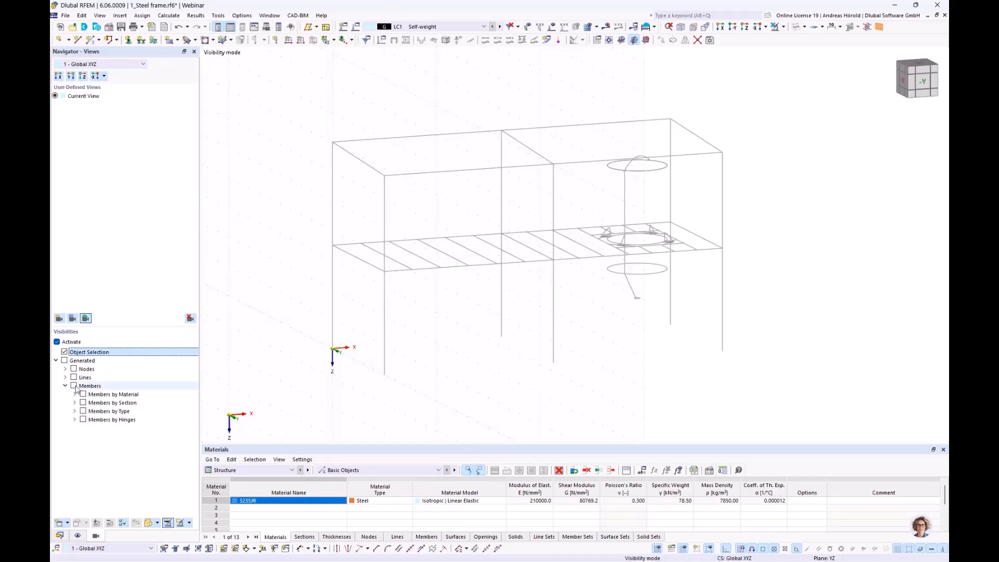
click(74, 387)
click(75, 402)
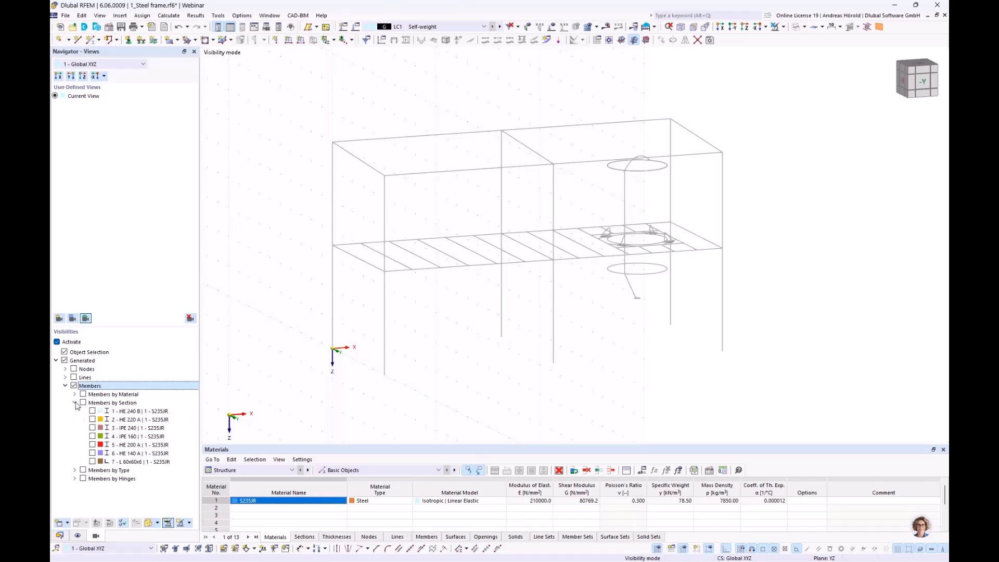
click(92, 412)
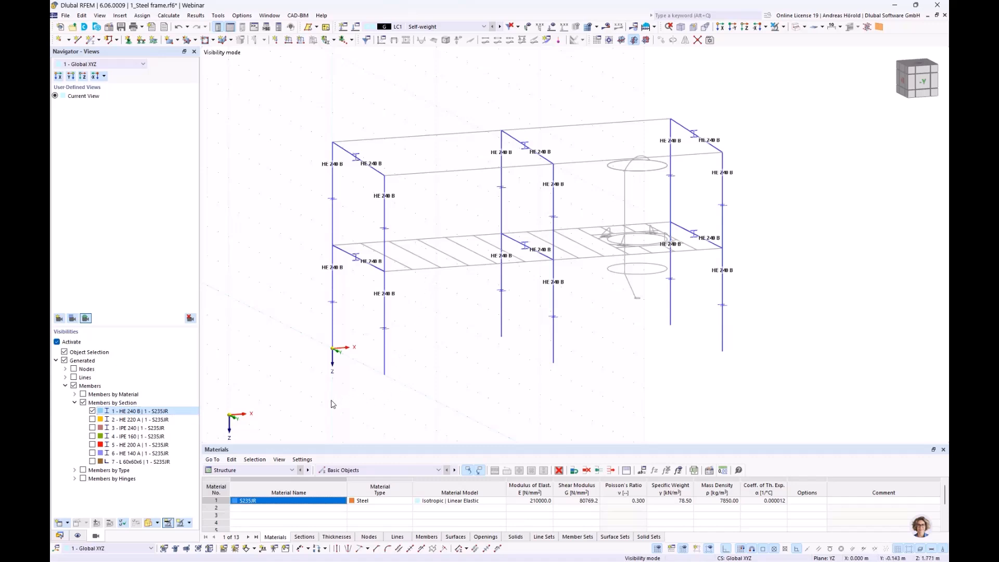
Step: Create continuous member sets from the lower and upper HE 240 B segments of all six columns
click(333, 218)
click(385, 312)
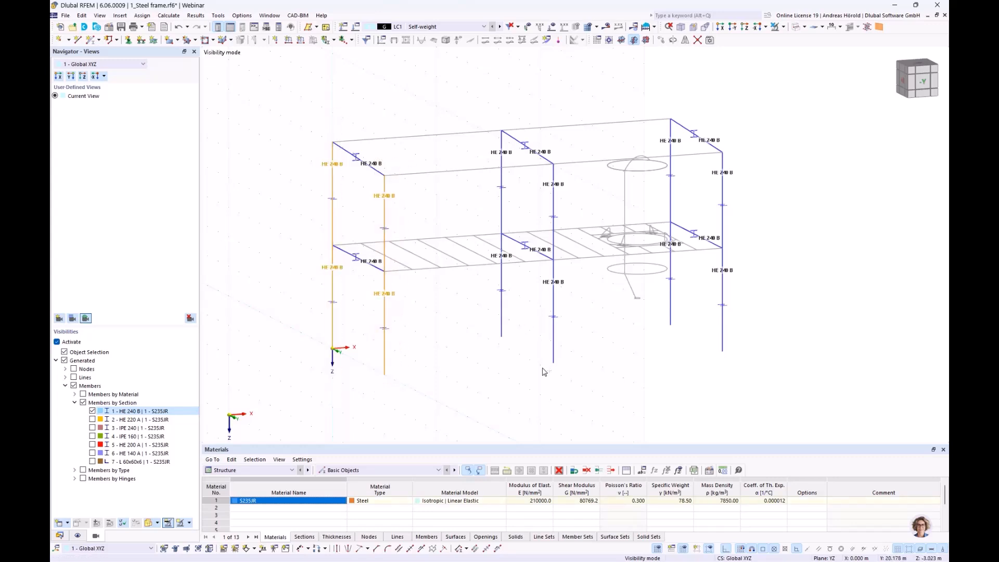
click(501, 177)
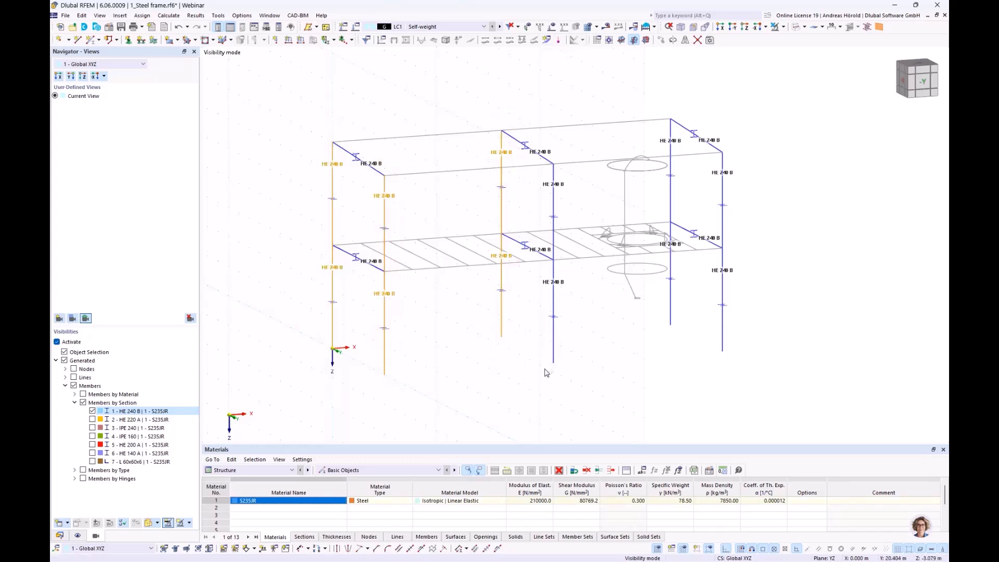
click(555, 203)
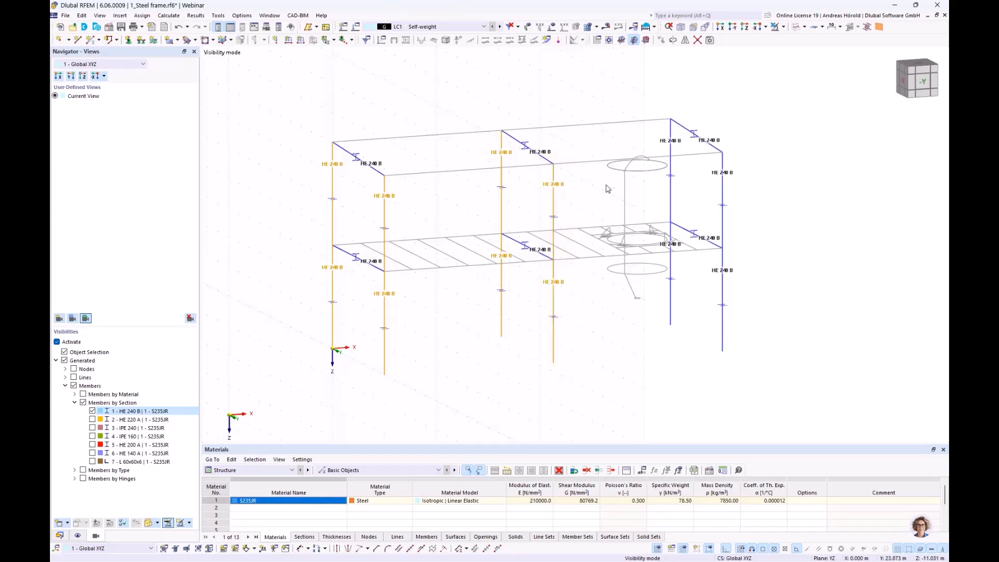
click(671, 250)
click(722, 347)
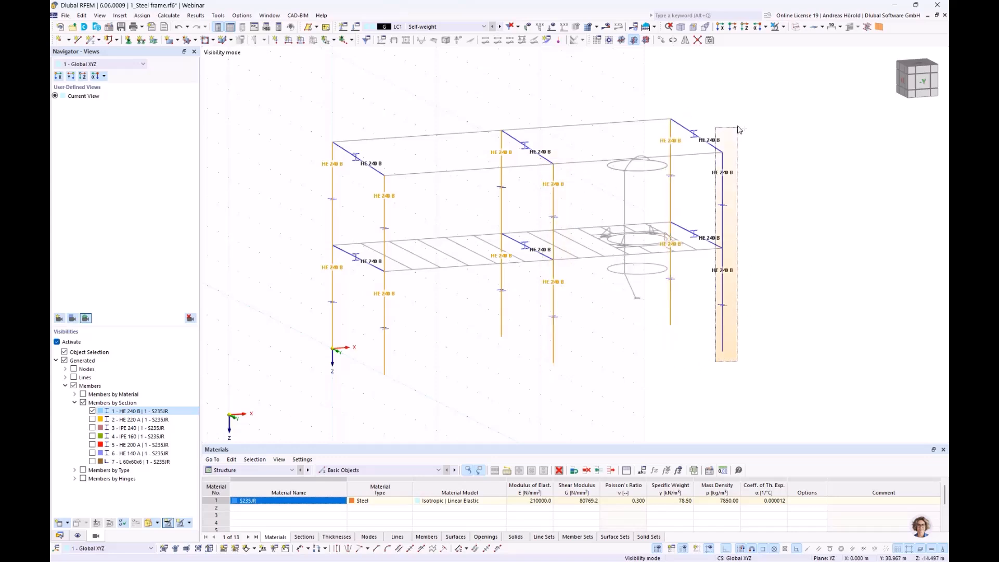
right_click(724, 190)
mouse_move(766, 218)
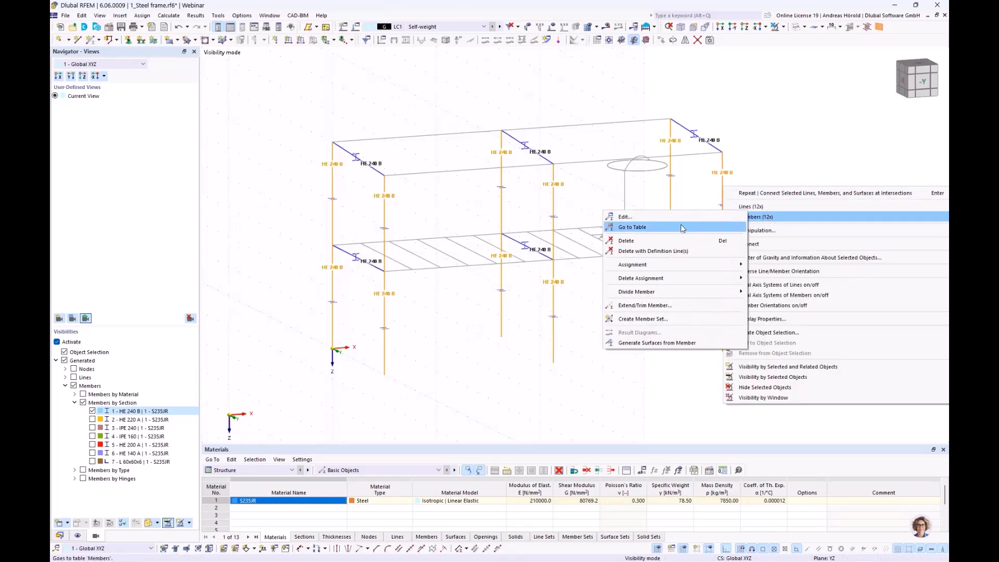
click(644, 319)
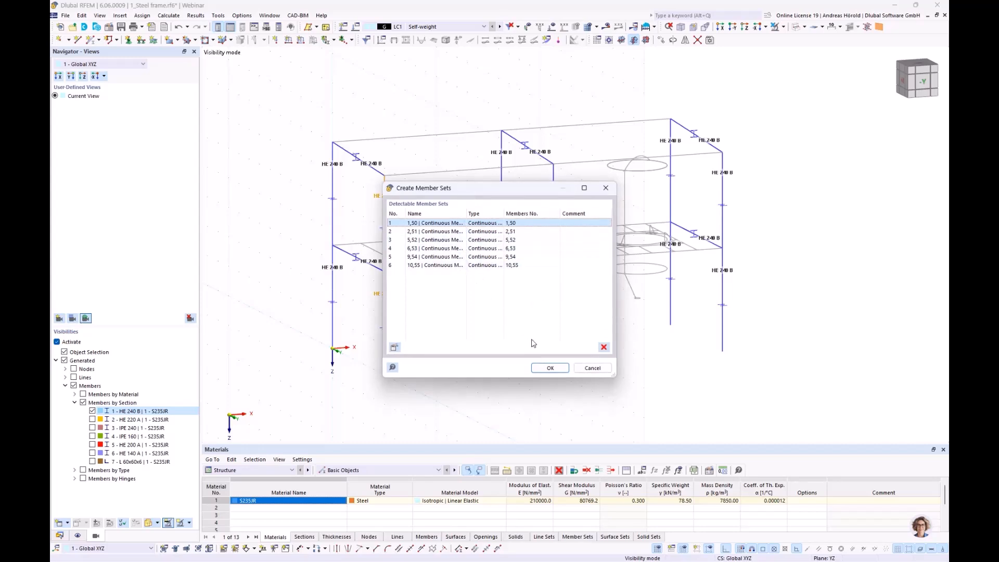
click(550, 368)
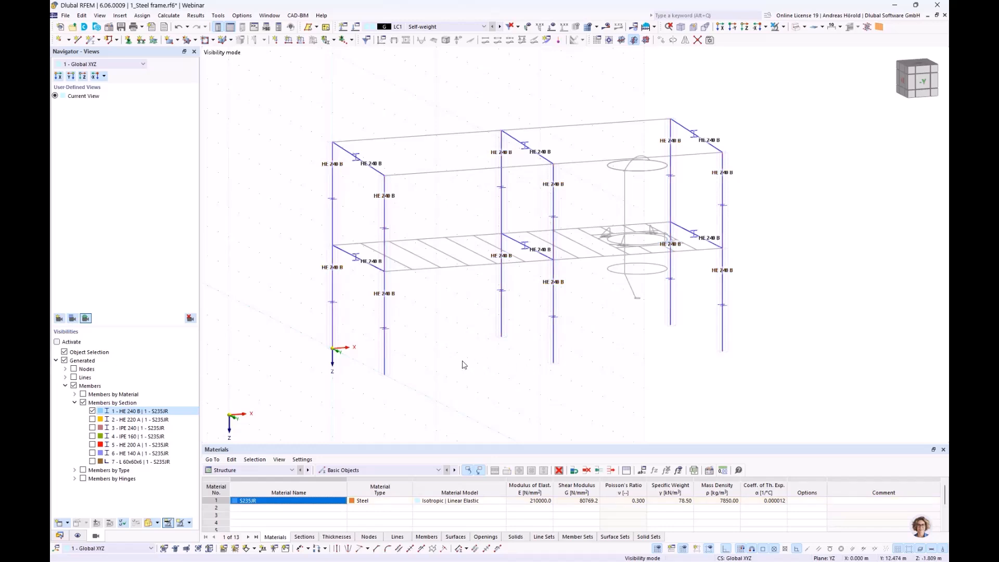
Step: Switch the visibility from the HE 240 B members to only the HE 220 A members
click(93, 420)
click(92, 411)
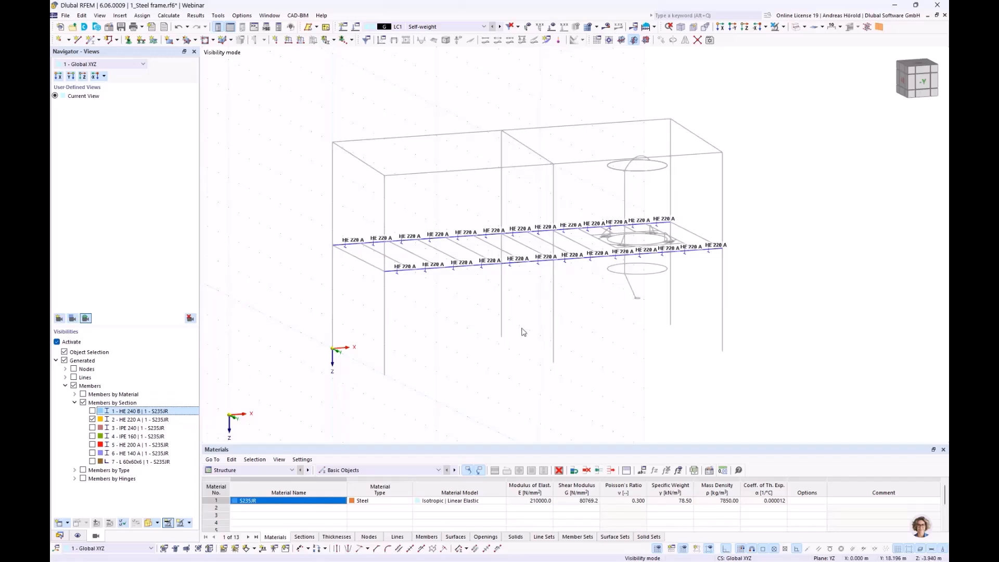
middle_drag(620, 345, 587, 340)
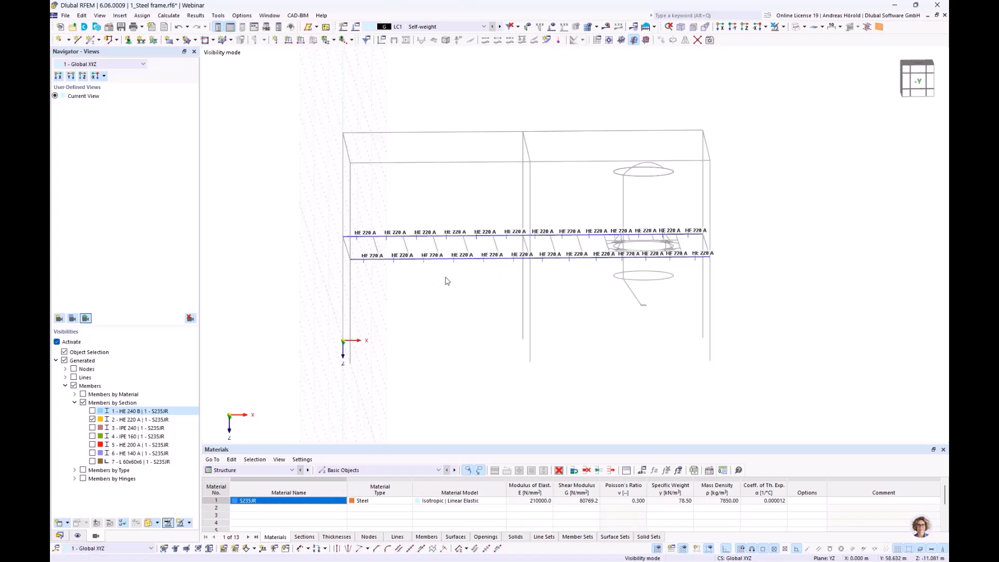
Step: Create continuous member sets from the two HE 220 A beam lines in the first bay, between the first and middle columns
drag(320, 287, 537, 212)
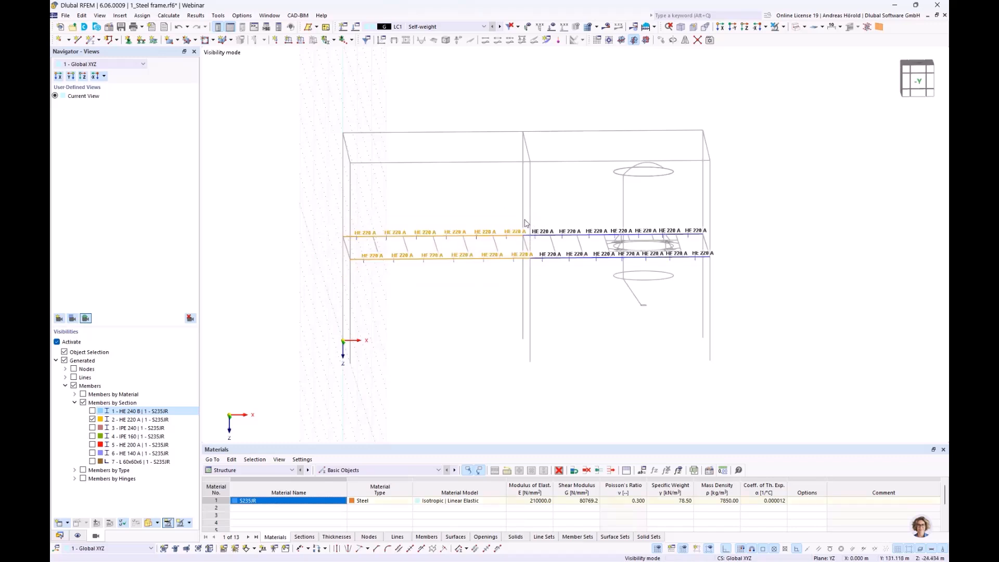
right_click(419, 239)
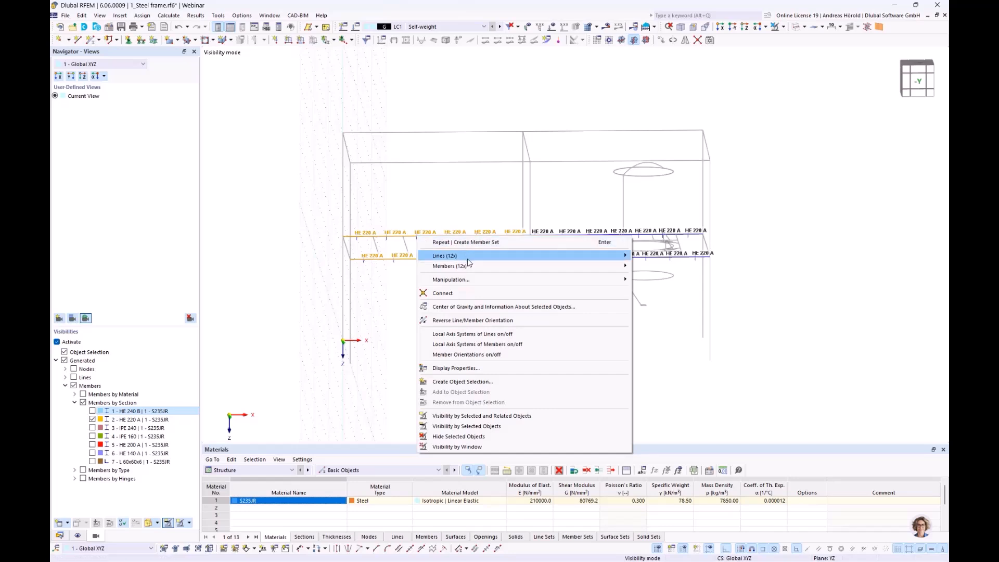
mouse_move(471, 268)
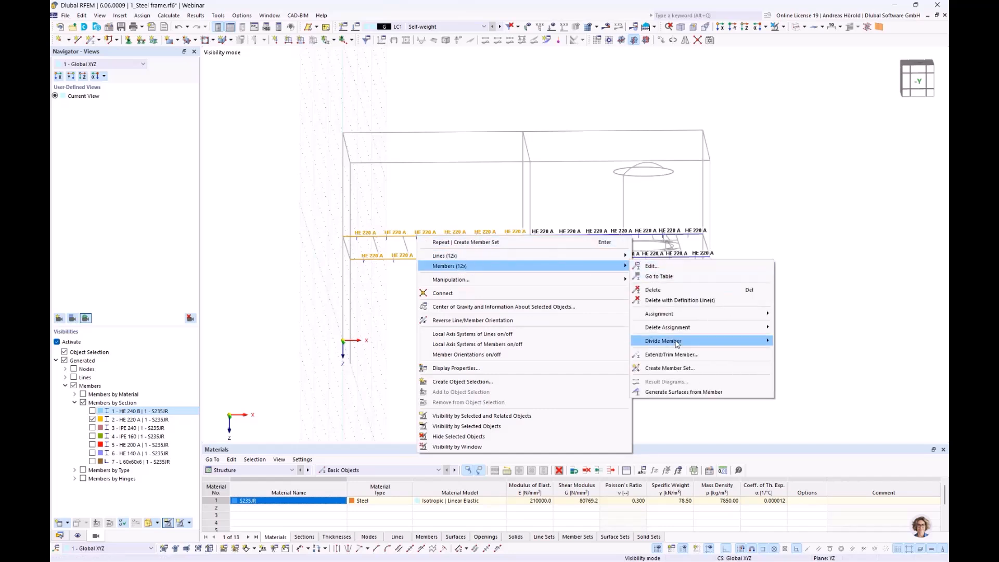
click(676, 368)
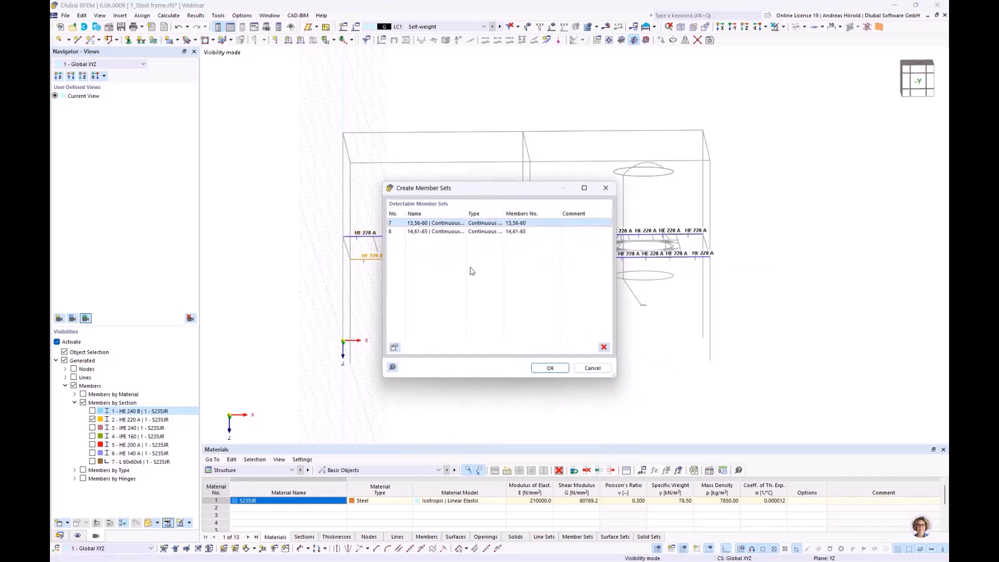
click(549, 368)
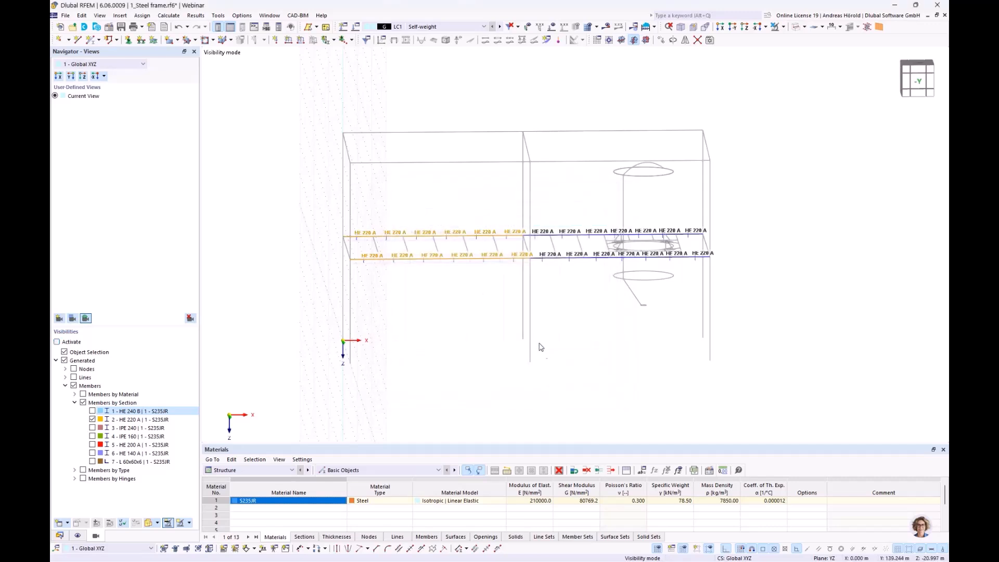
Step: Create continuous member sets from the two HE 220 A beam lines in the second bay, where the tank sits
click(524, 293)
drag(520, 281, 743, 203)
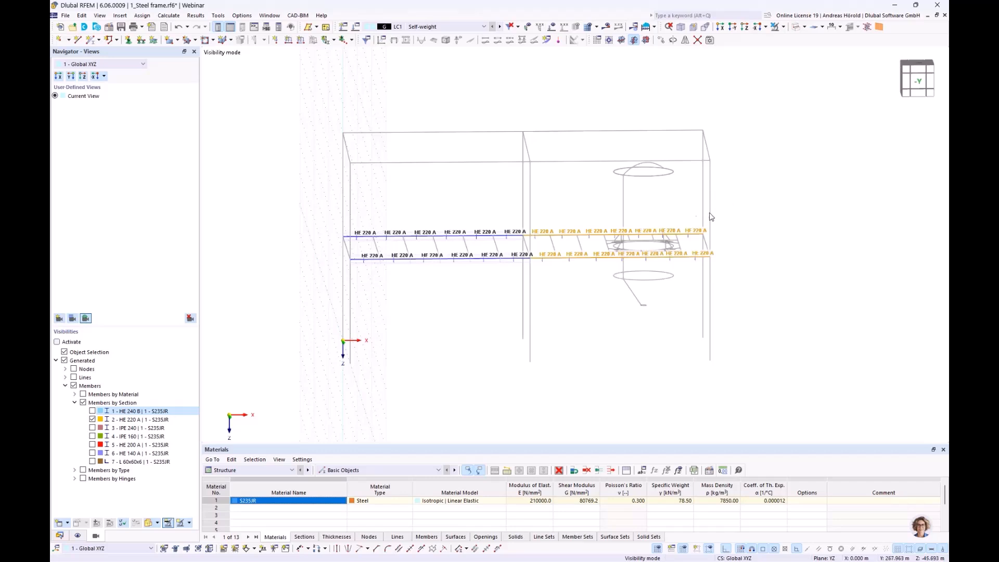
right_click(583, 237)
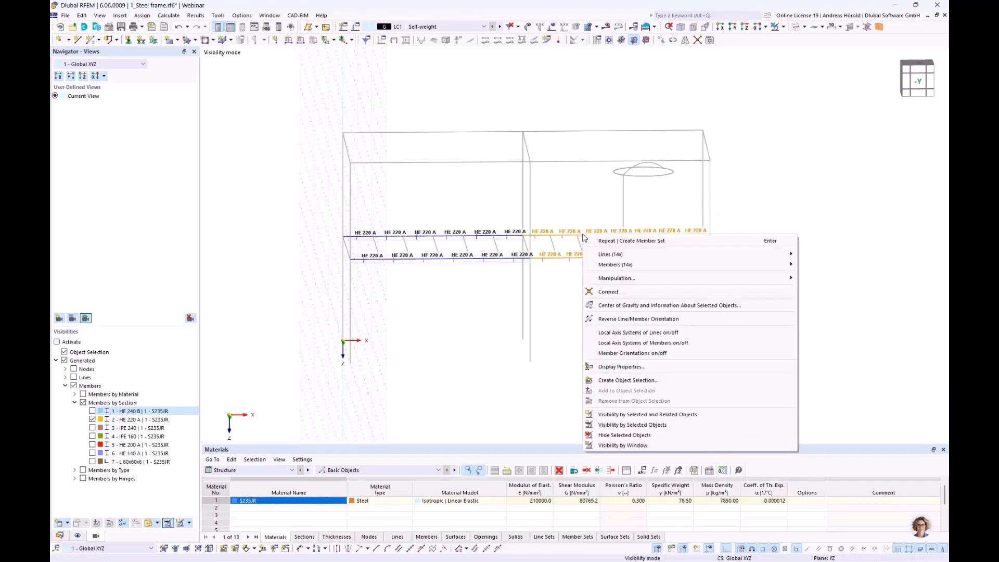
mouse_move(634, 266)
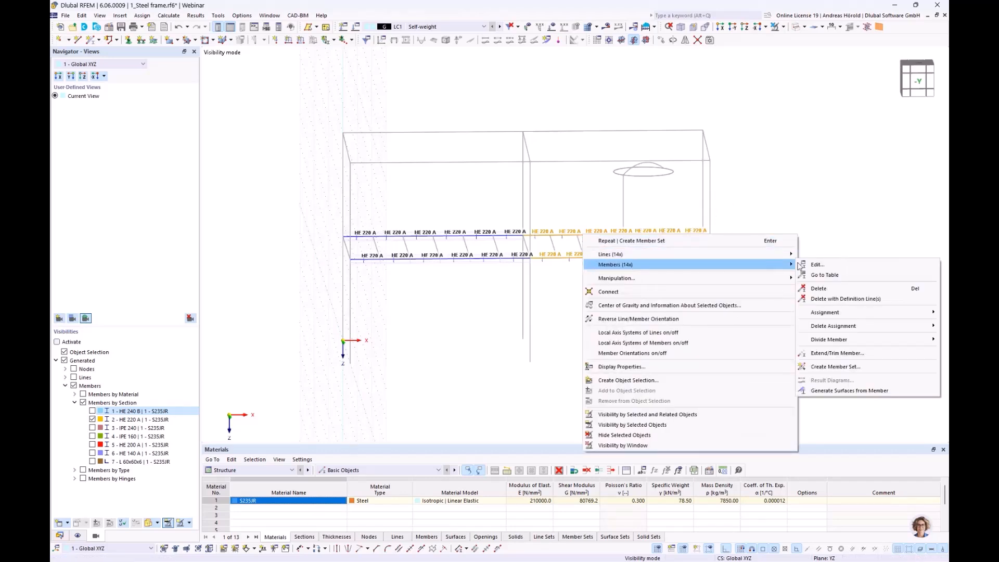
click(842, 368)
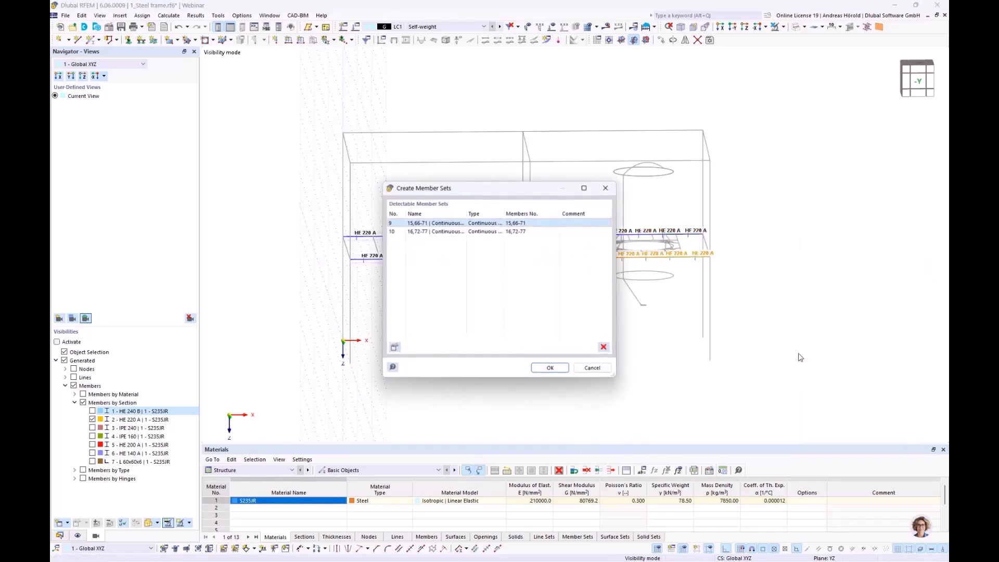
click(551, 368)
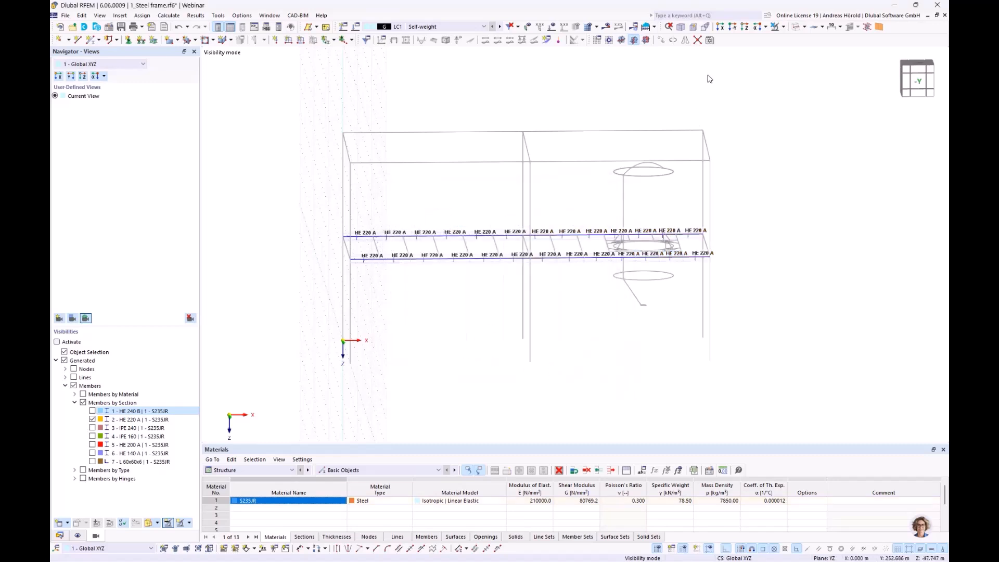
Step: Cancel the visibility mode and show the whole frame in an oblique 3D view
click(783, 28)
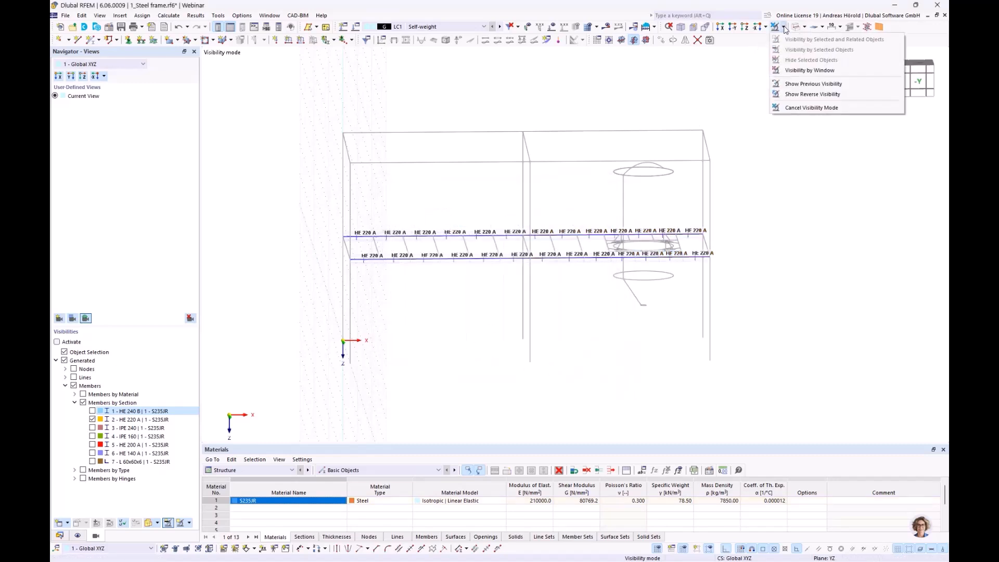
click(820, 108)
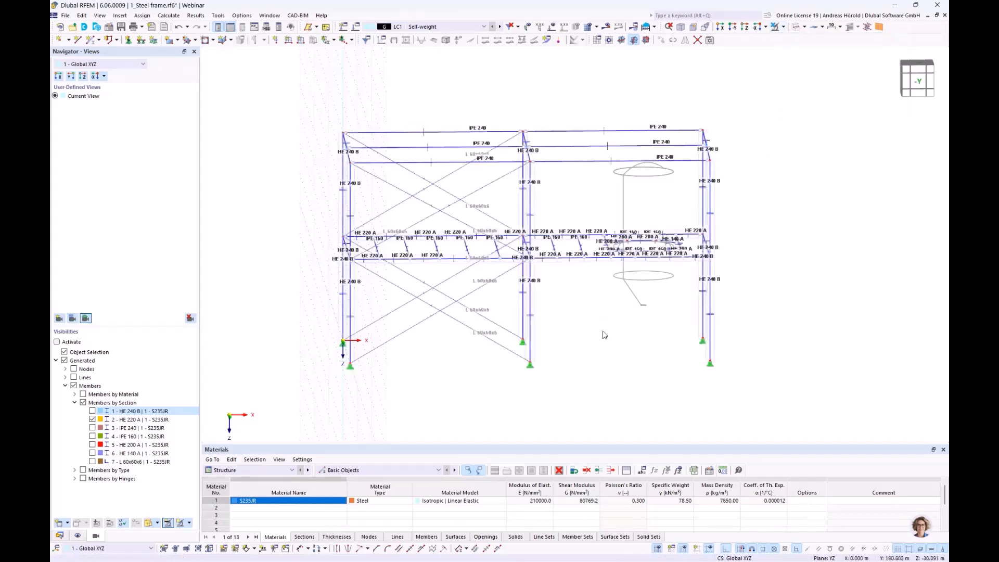
ctrl+middle_drag(588, 346, 634, 362)
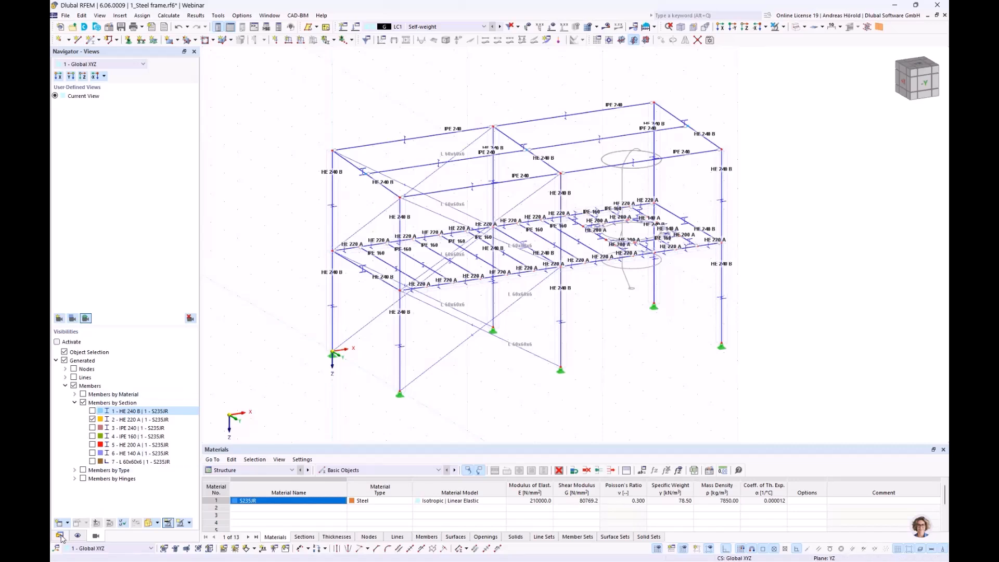
Step: Turn off the display of section names and member outlines for the members
click(78, 536)
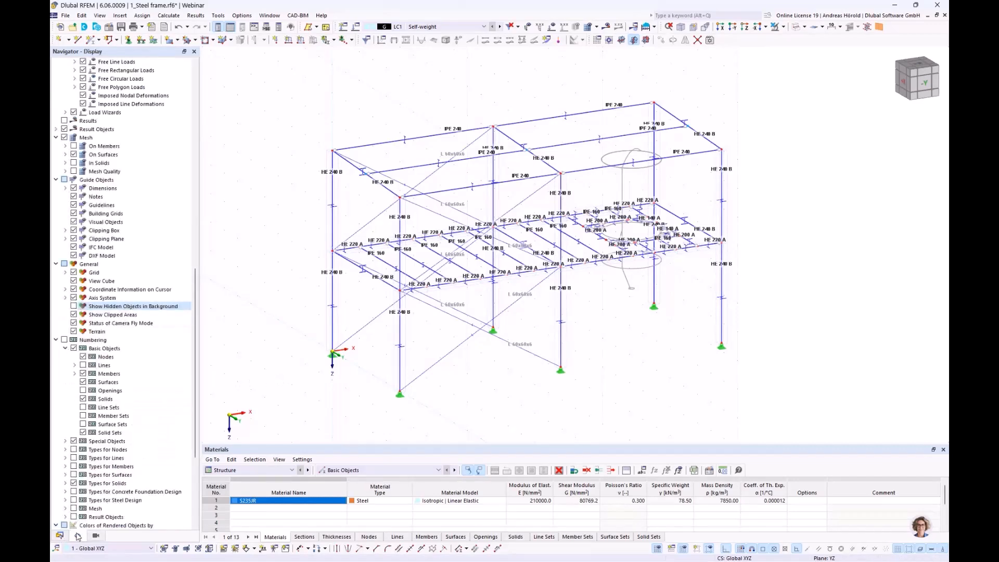
scroll(85, 352, up, 12)
scroll(85, 352, up, 8)
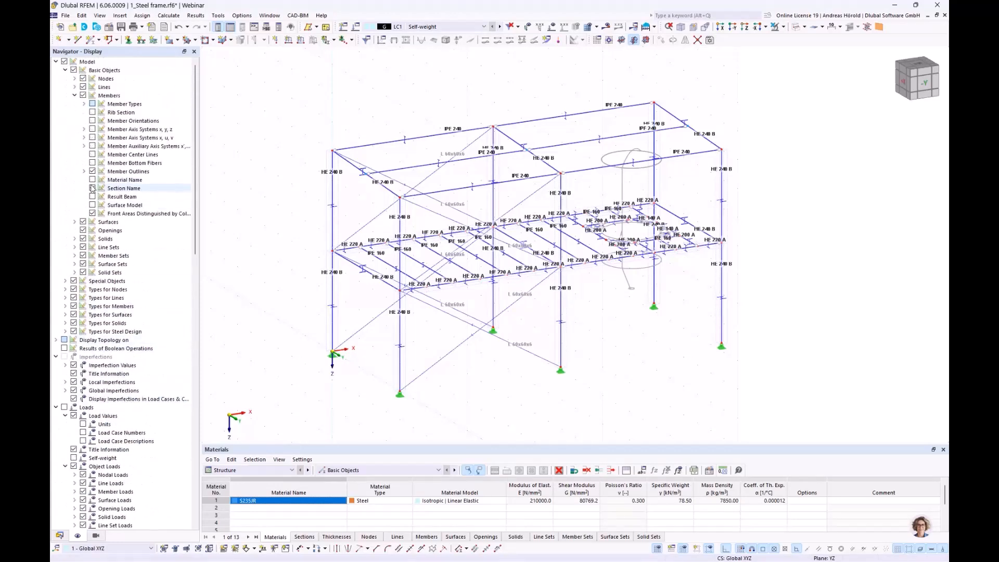
click(93, 188)
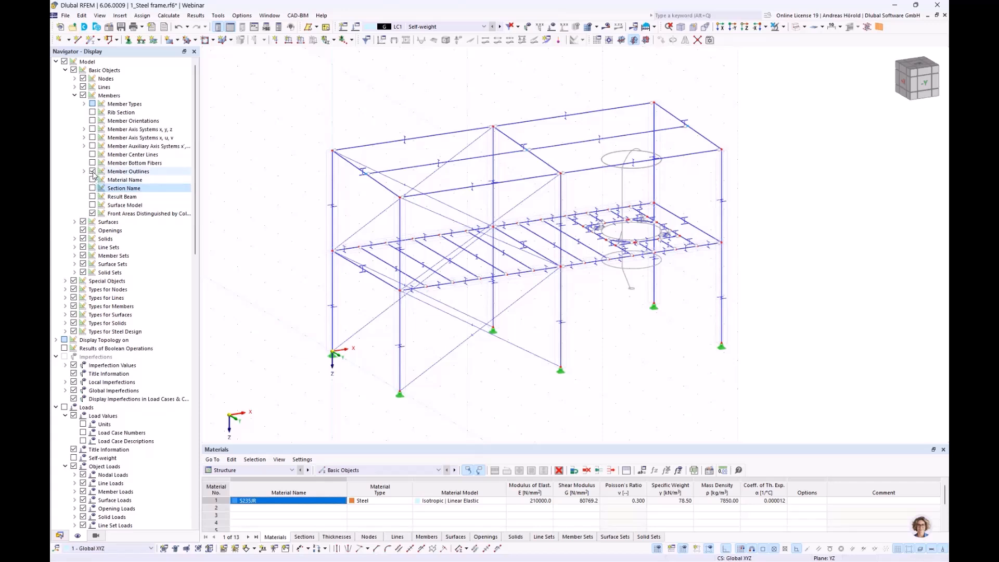
click(92, 172)
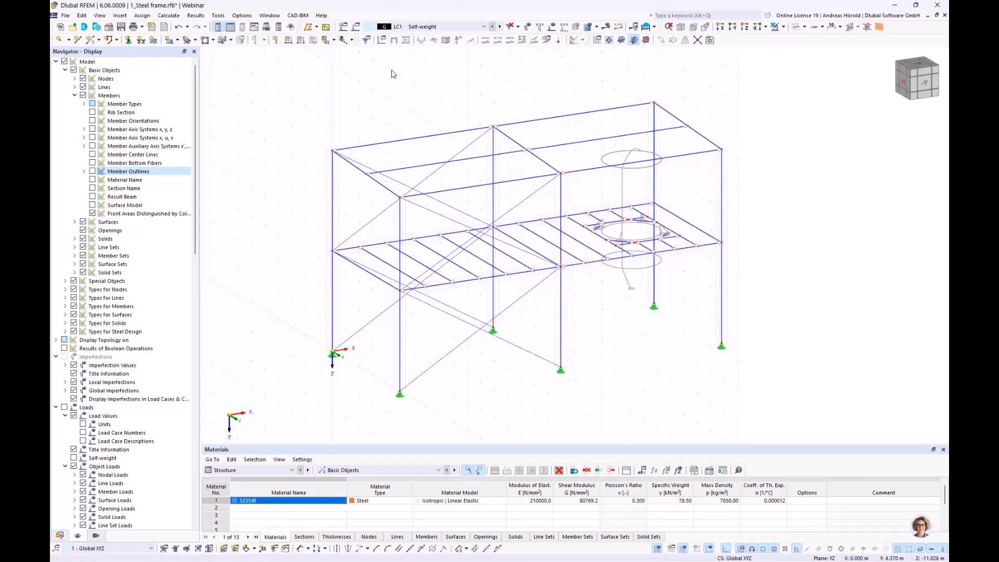
Step: Review the action category and self-weight settings of load case LC1 Self-weight, leaving them without changes
click(356, 27)
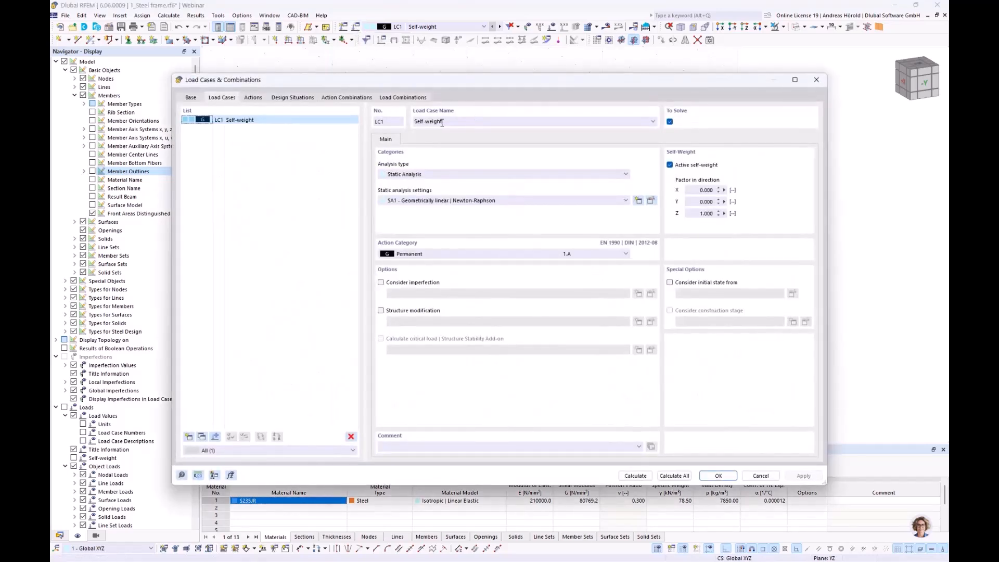
click(414, 255)
click(415, 257)
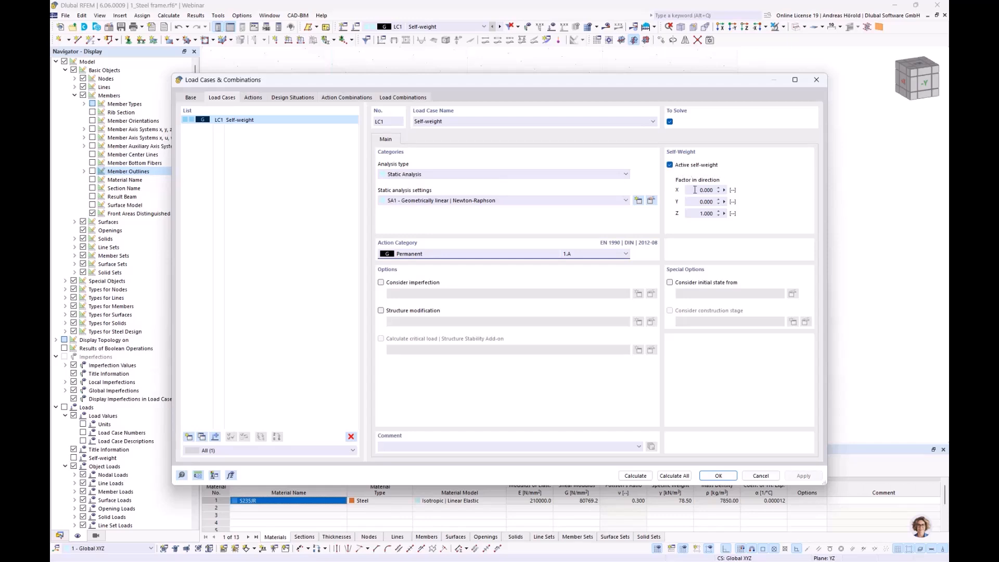
click(760, 476)
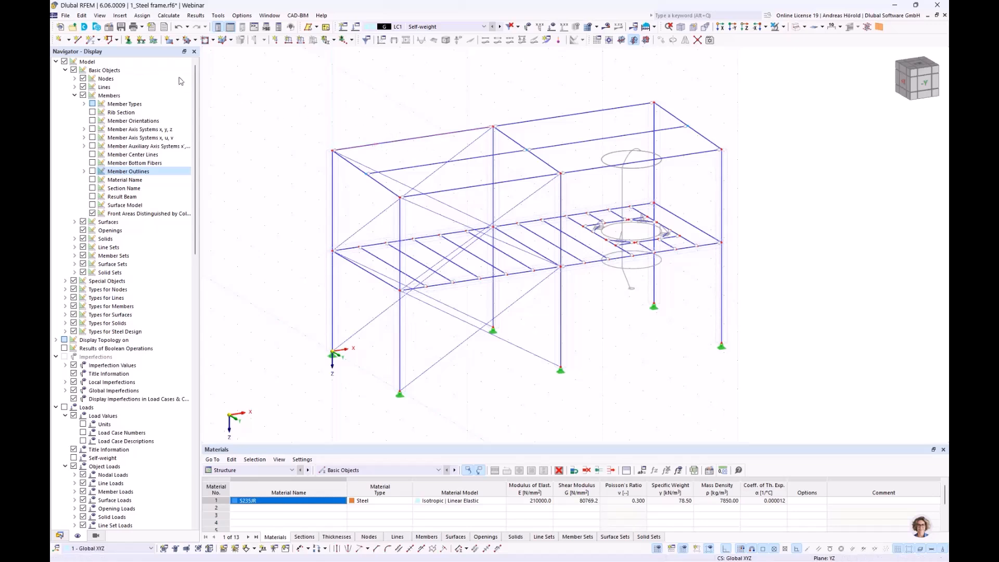
Step: Start a member-loads-from-area-load wizard for LC1 with a uniform load of 0.15 kN/m², acting globally in Z on the true area
click(120, 16)
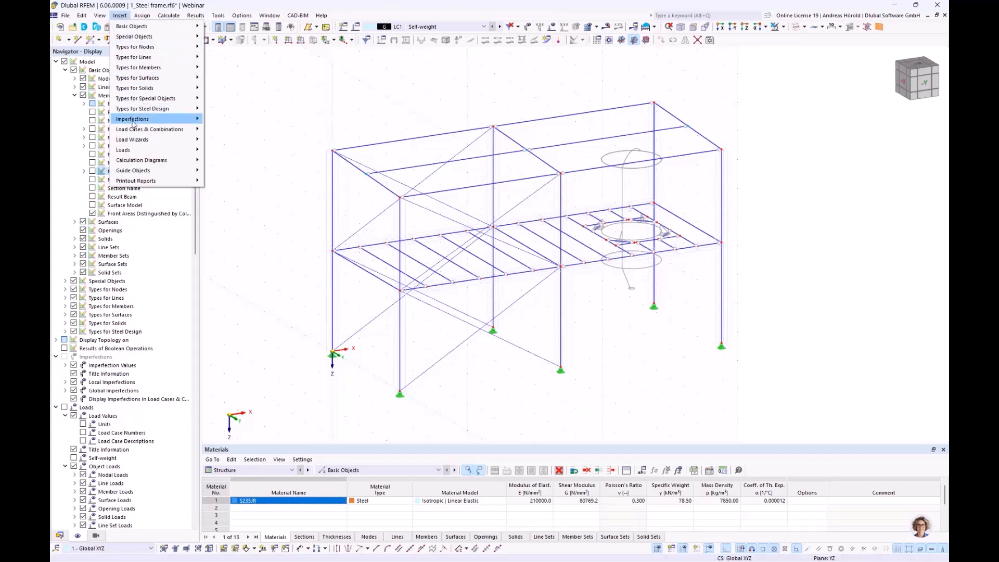
mouse_move(144, 140)
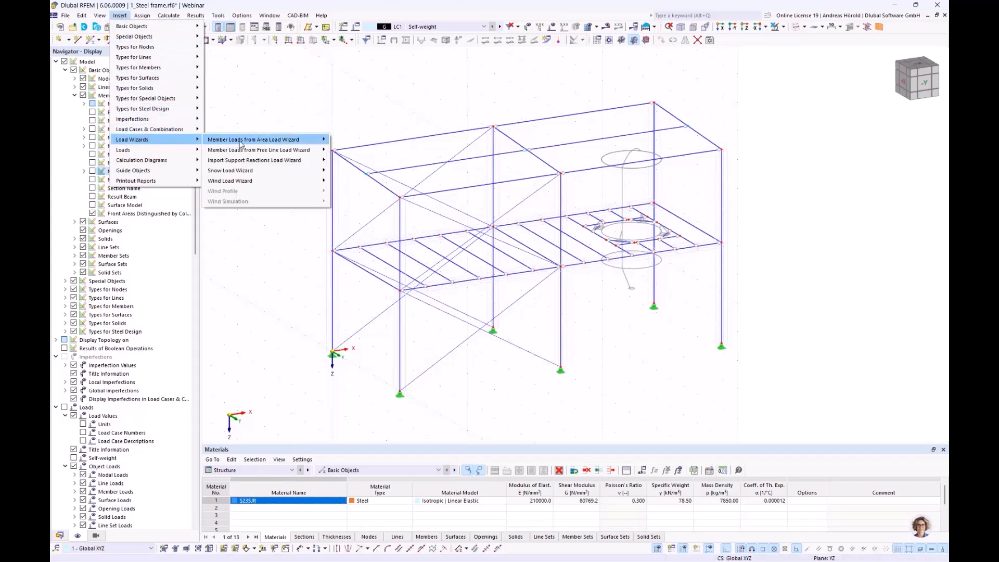
mouse_move(241, 145)
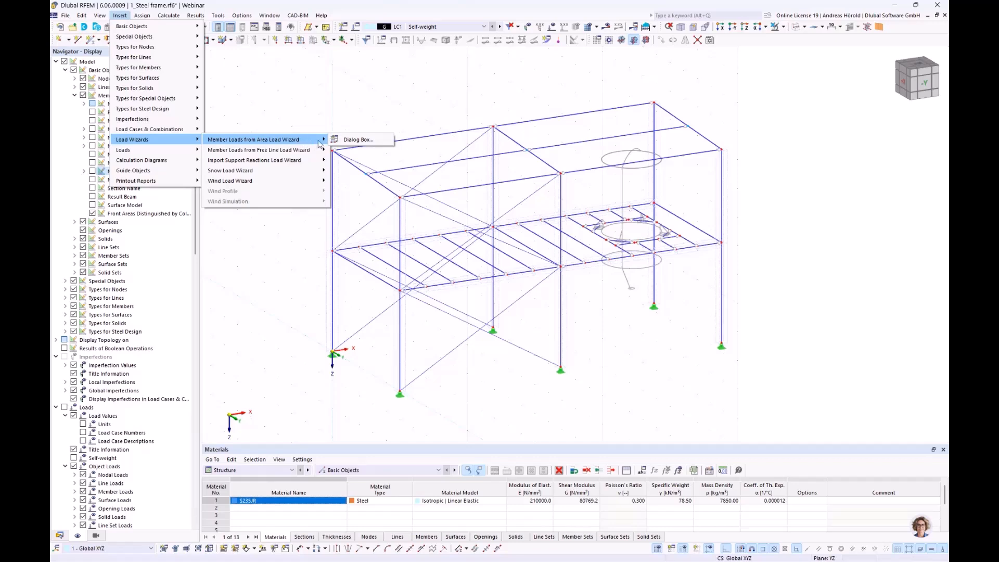
click(352, 141)
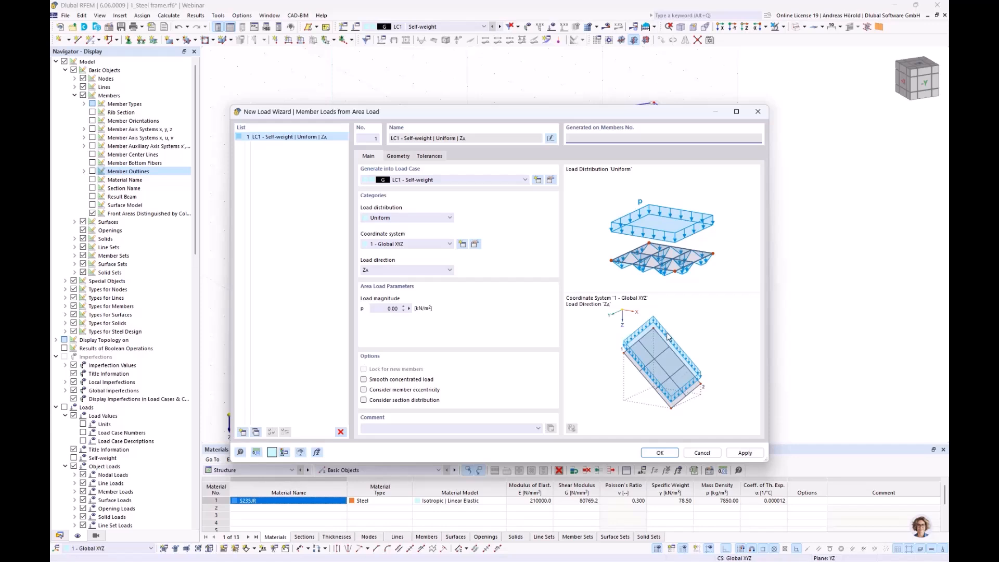
click(415, 271)
click(397, 309)
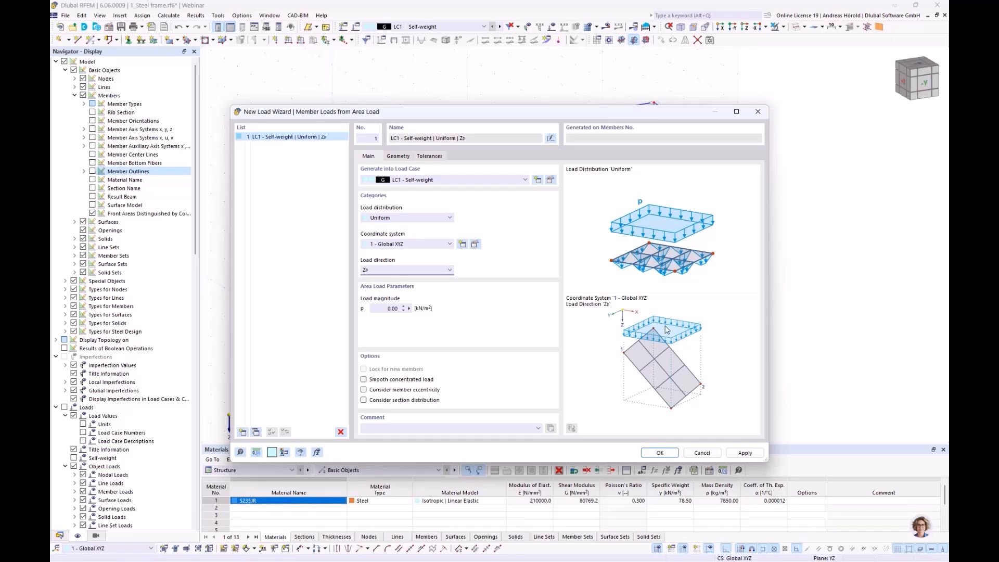
click(410, 270)
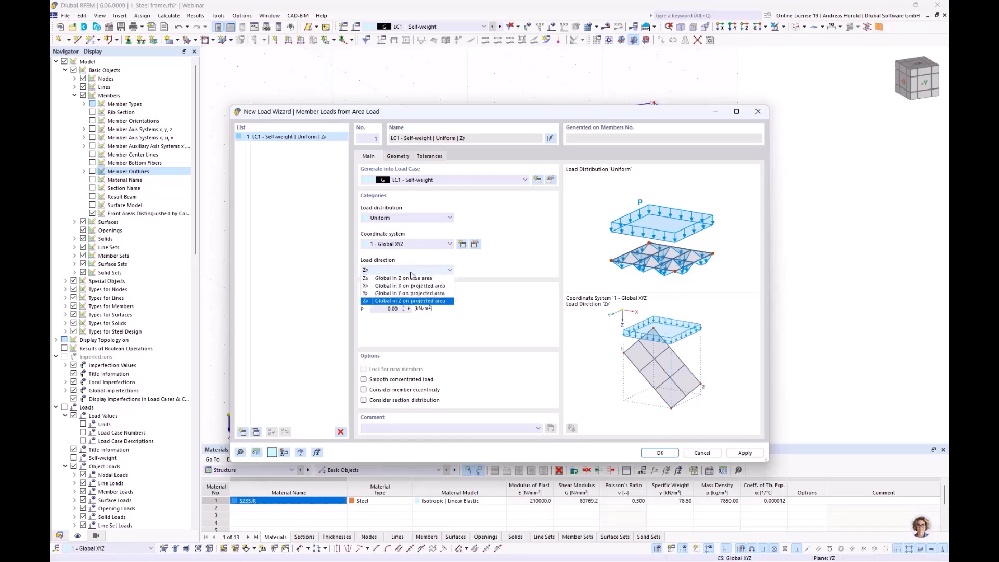
click(403, 293)
click(383, 308)
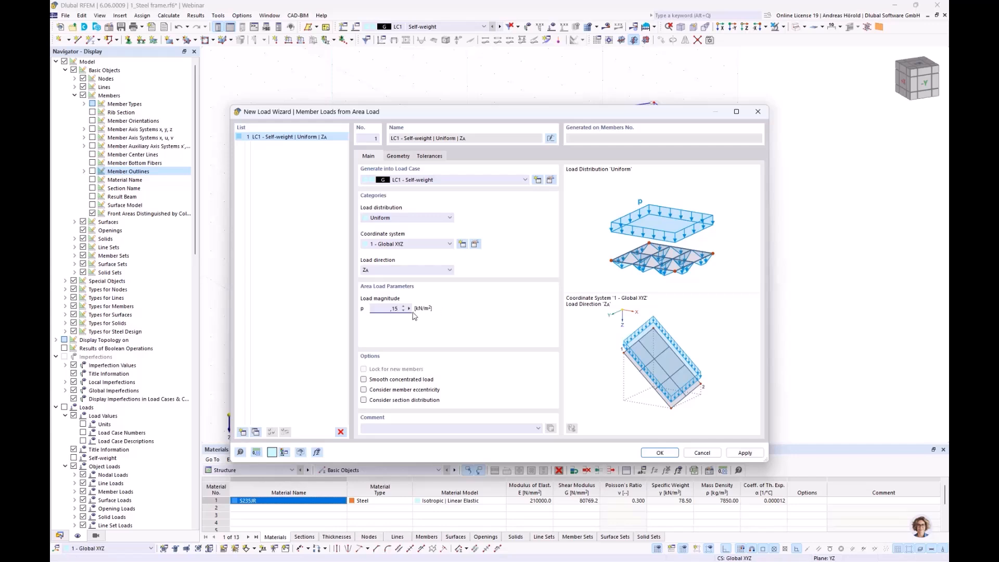
Step: Define the area load plane by the four outer roof corner nodes 2, 14, 16 and 4
click(399, 155)
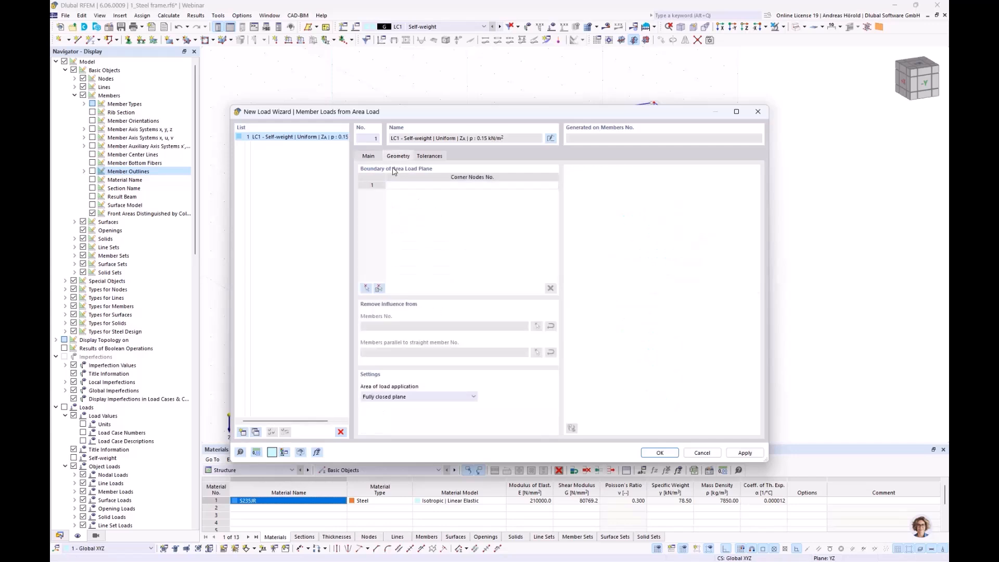
click(367, 288)
click(399, 198)
click(722, 150)
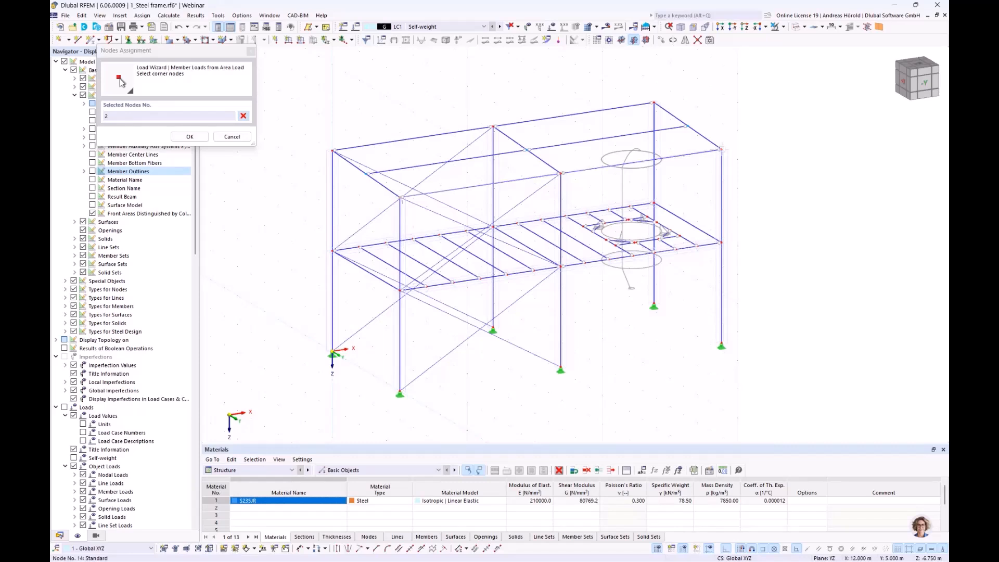
click(653, 103)
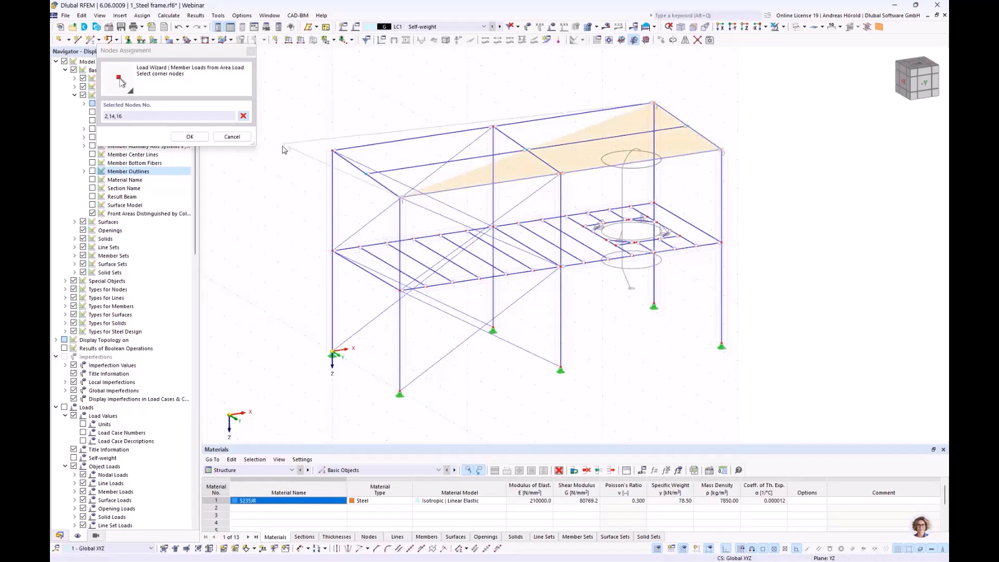
click(333, 151)
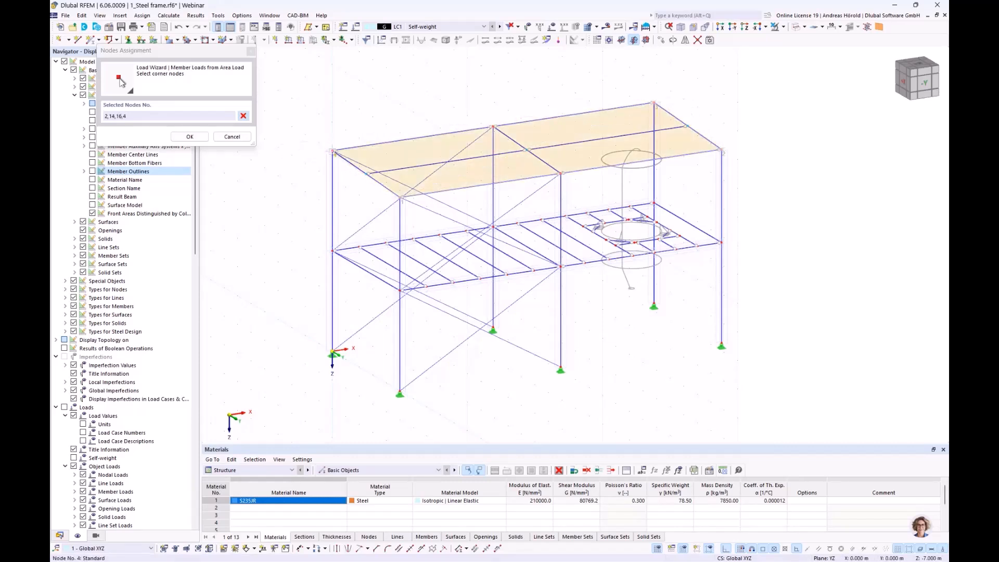
click(401, 199)
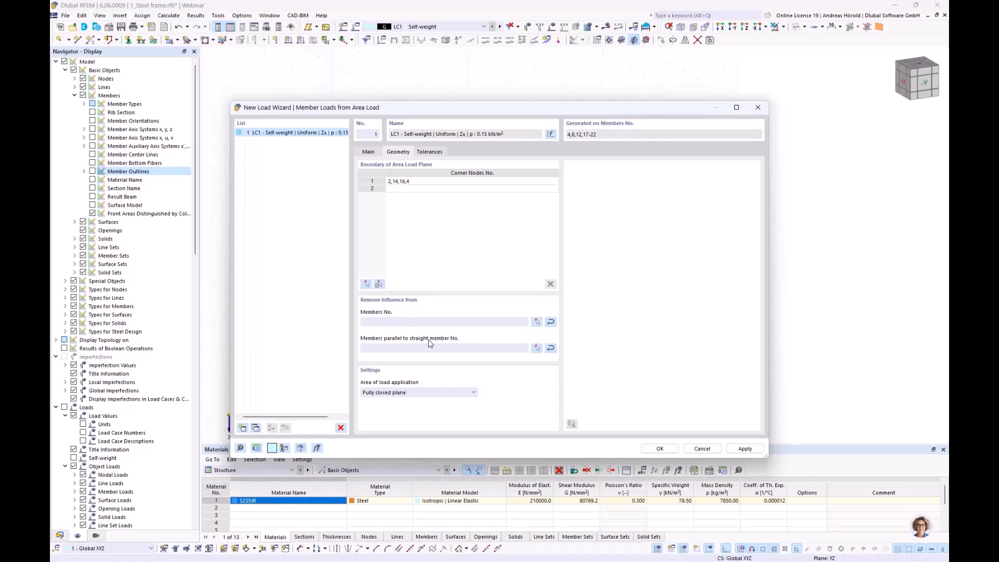
Step: Exclude members parallel to the roof edge member 4 from the load transfer and generate the roof area load
click(537, 348)
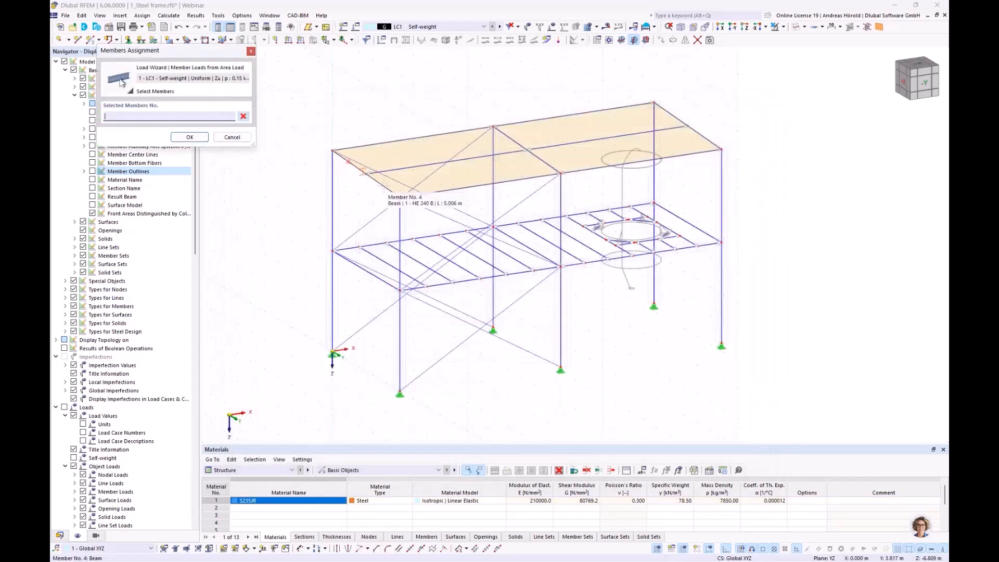
click(190, 136)
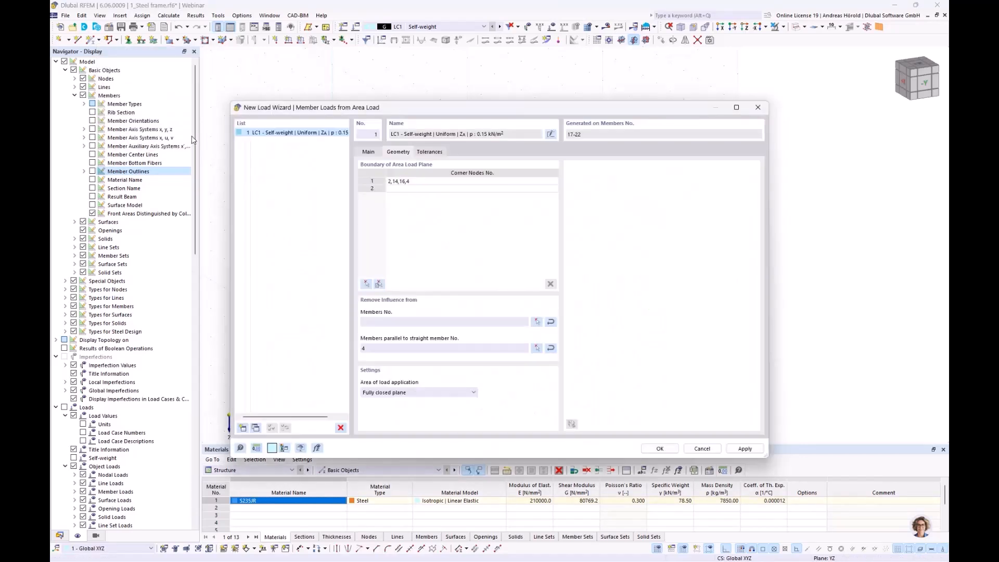
click(658, 448)
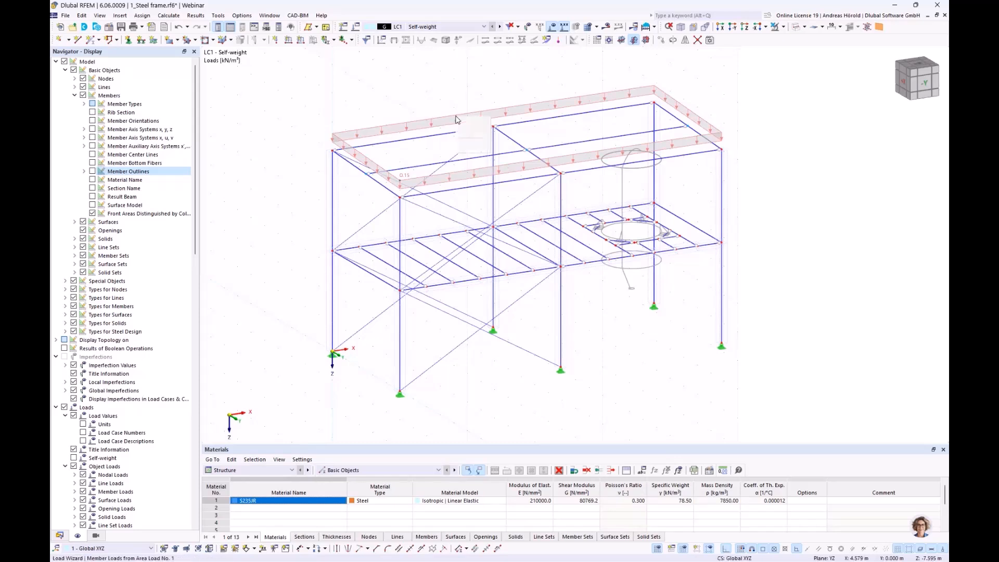
Step: Display the roof area load separately as the individual loads generated on the roof members and examine them
right_click(456, 119)
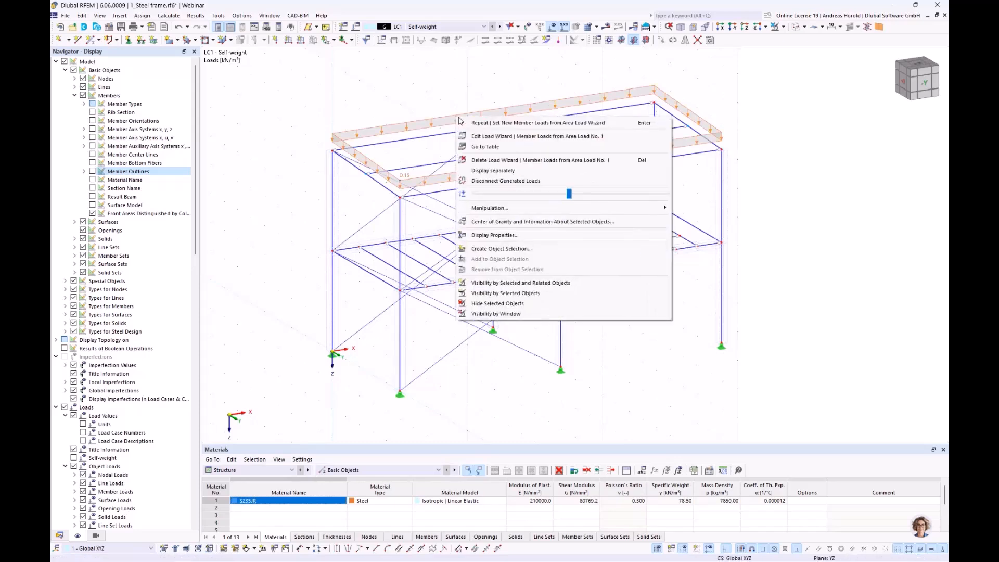
click(521, 172)
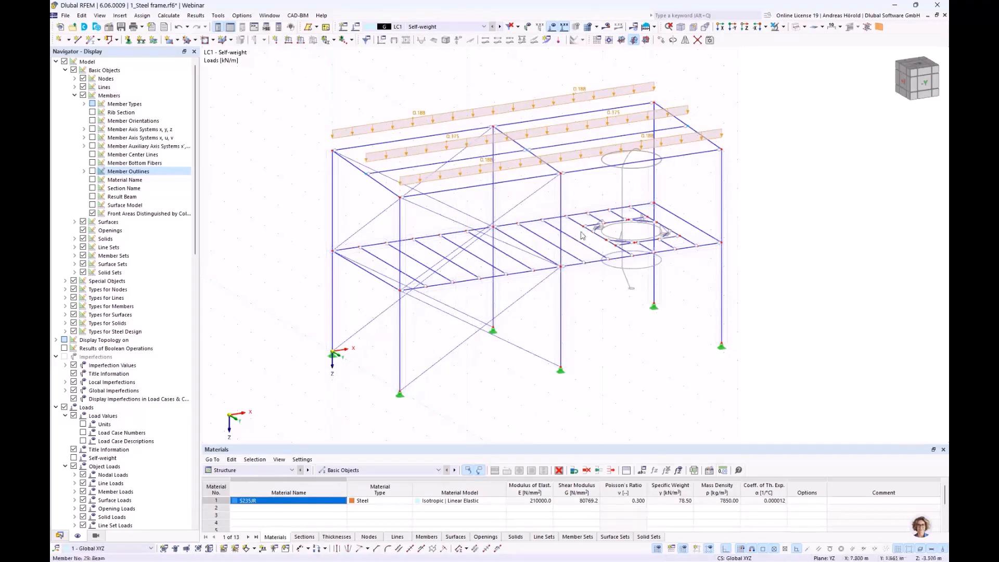
ctrl+middle_drag(753, 299, 775, 307)
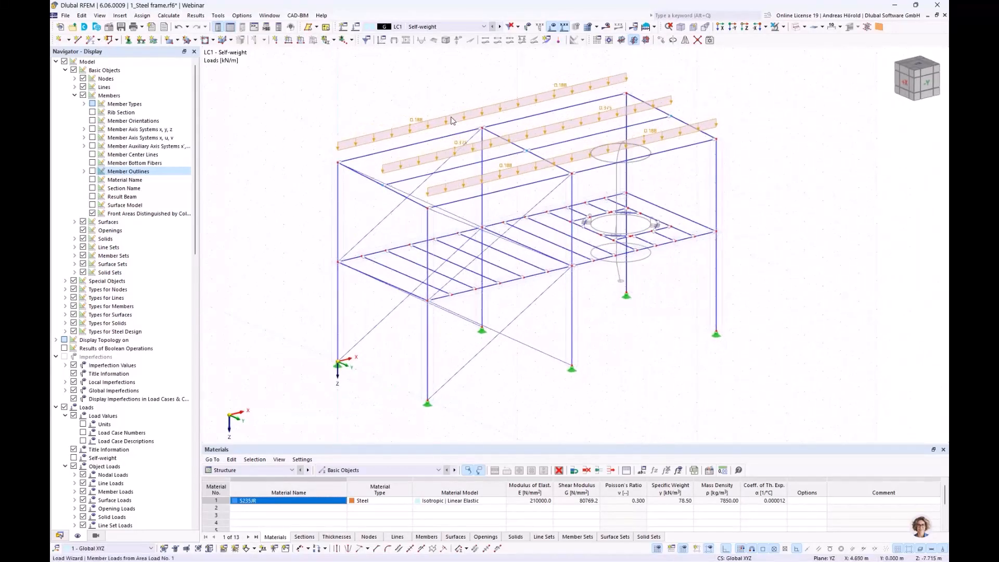
scroll(455, 125, up, 1)
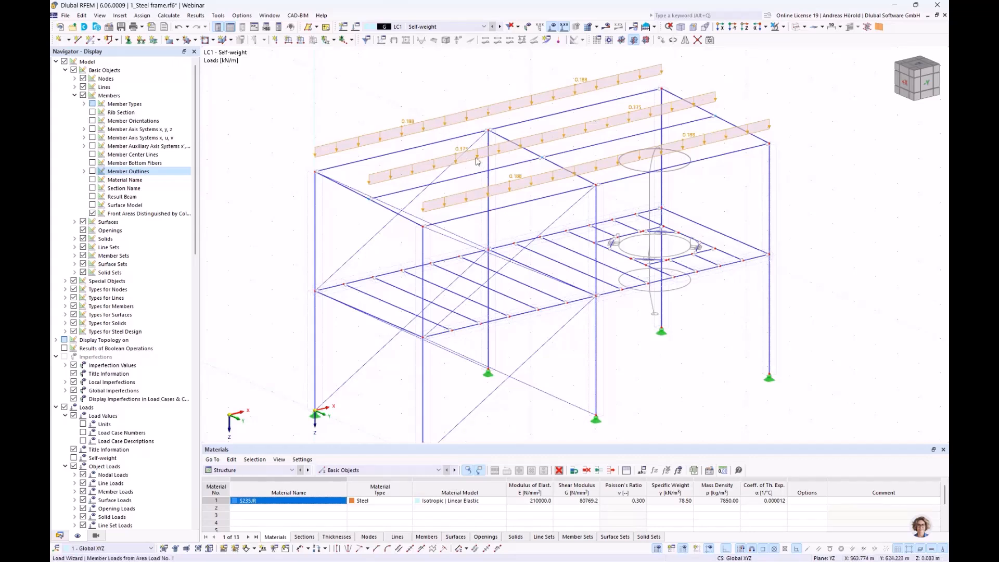
Step: Switch the roof load display from separate member loads back to the single area load
right_click(484, 113)
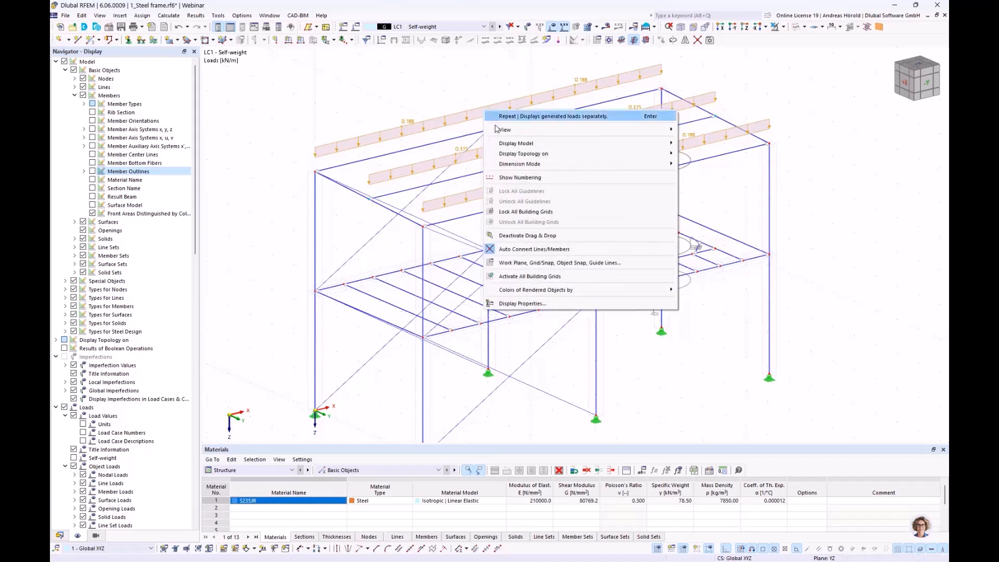
click(449, 118)
right_click(450, 118)
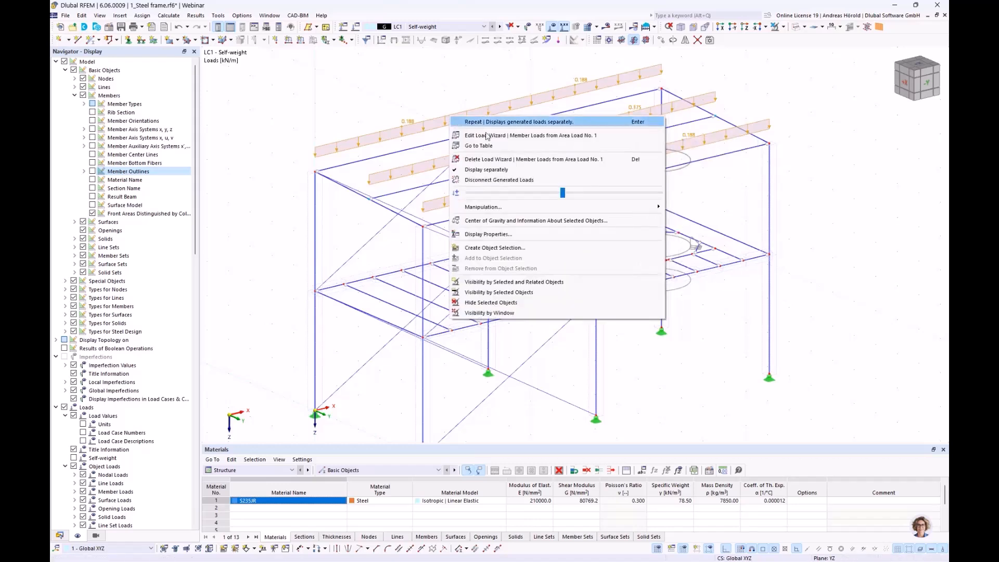
click(504, 172)
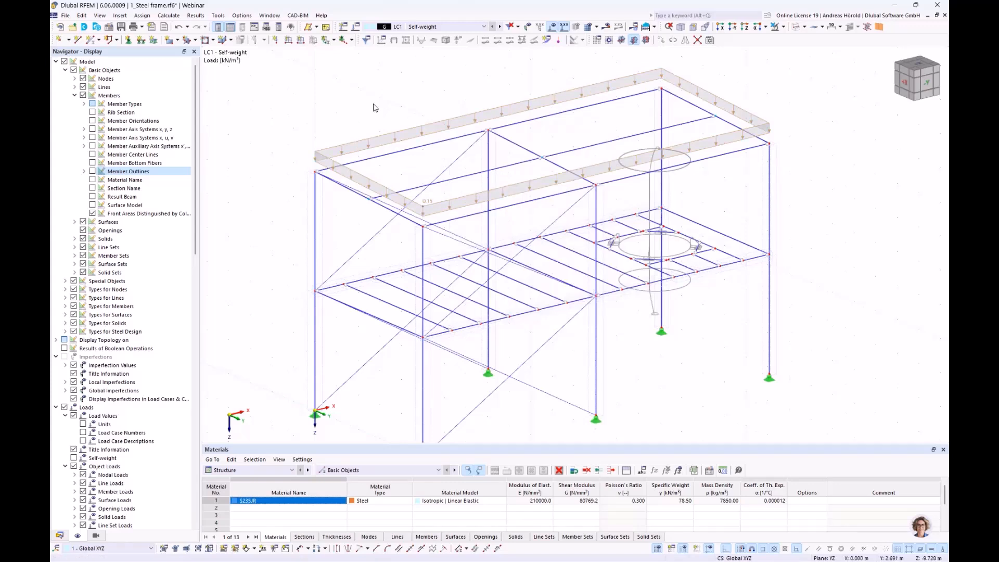
Step: Isolate the intermediate floor members with their related objects and show them in plan, in the Z-direction
scroll(373, 108, down, 2)
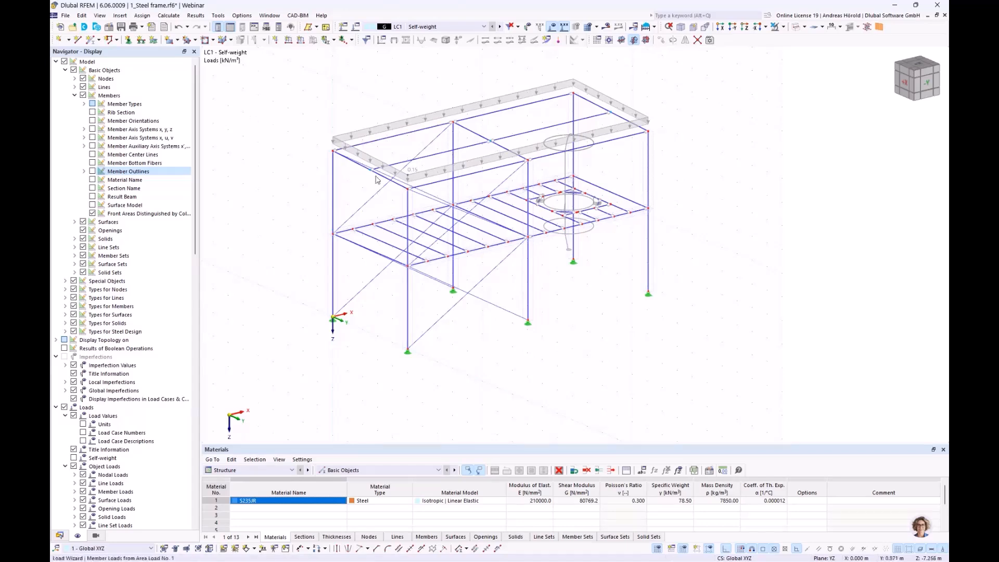
ctrl+middle_drag(594, 286, 538, 265)
right_click(538, 265)
click(327, 231)
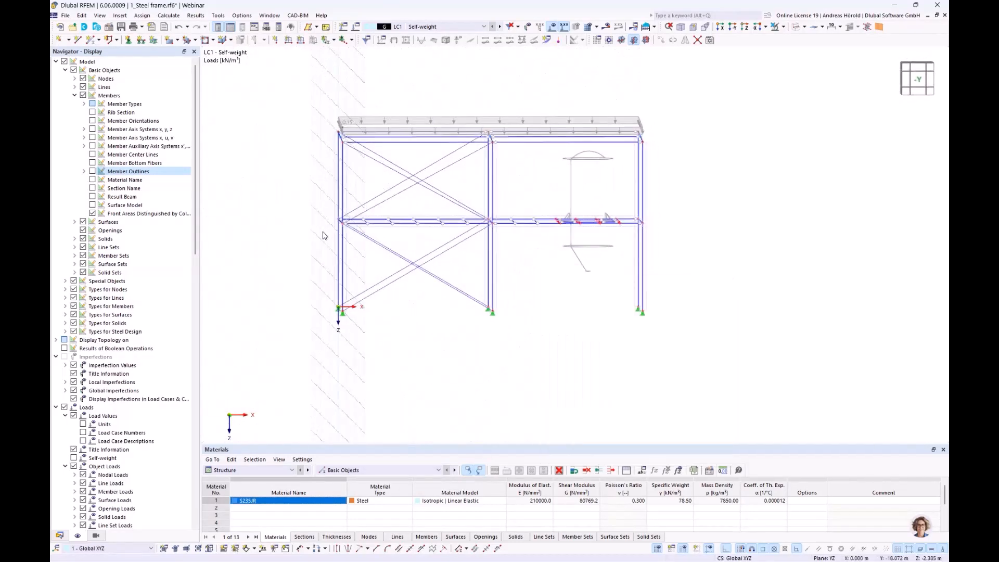
drag(315, 236, 685, 214)
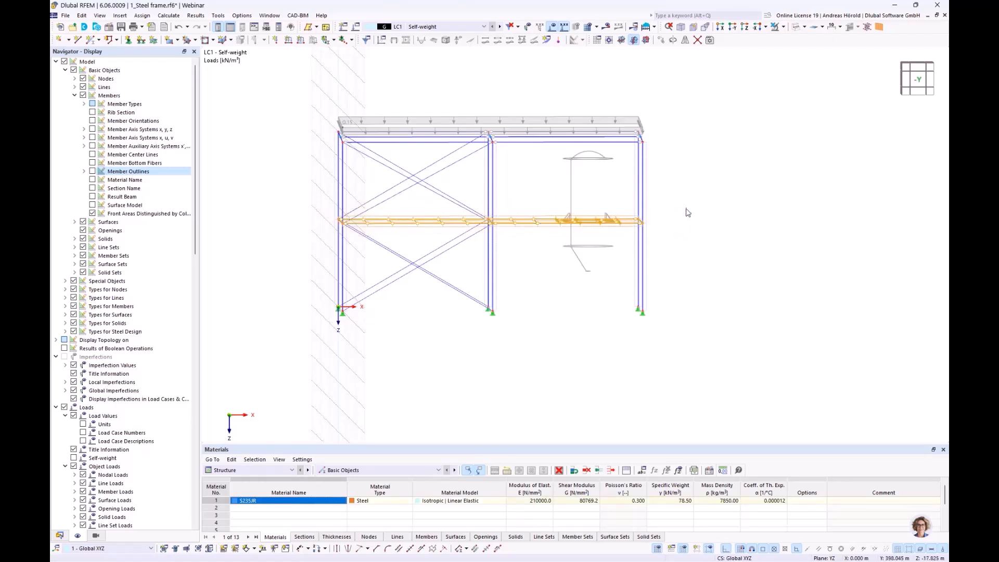
click(784, 27)
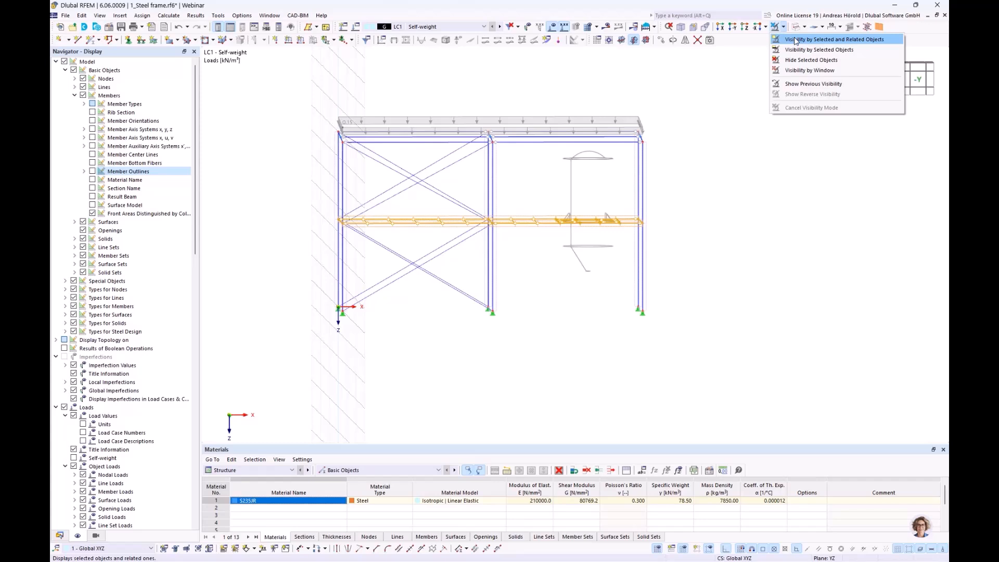
click(795, 40)
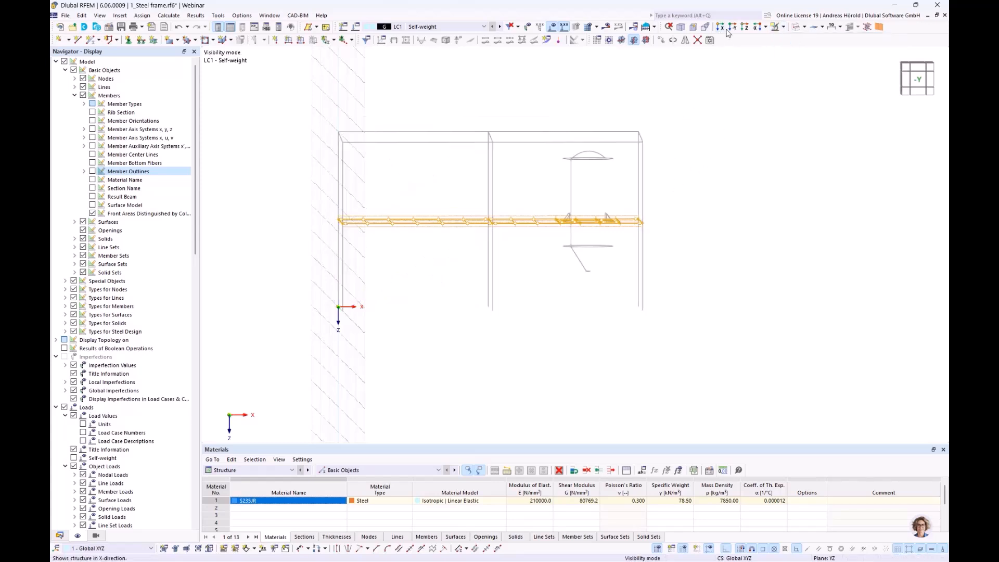
click(745, 29)
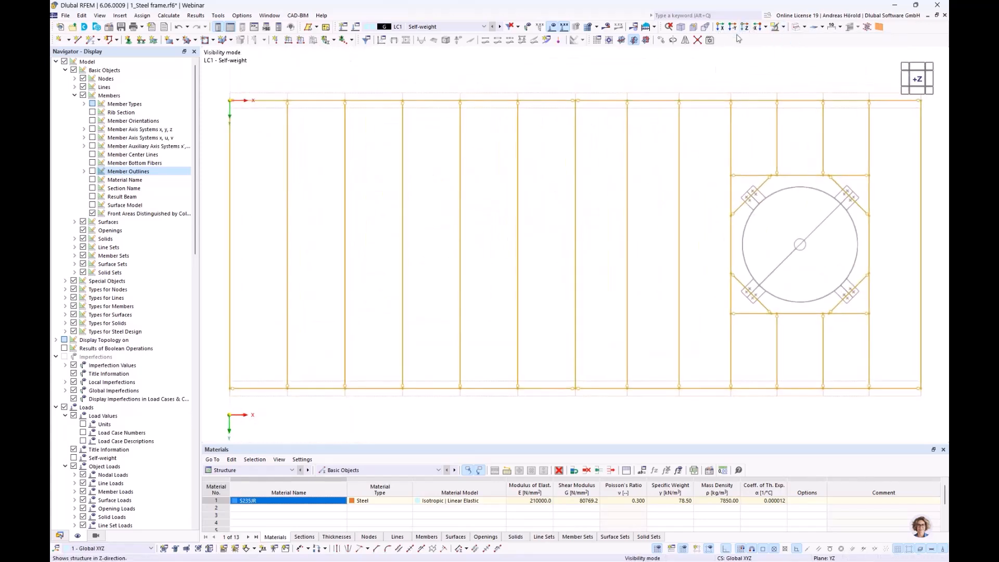
scroll(594, 255, down, 3)
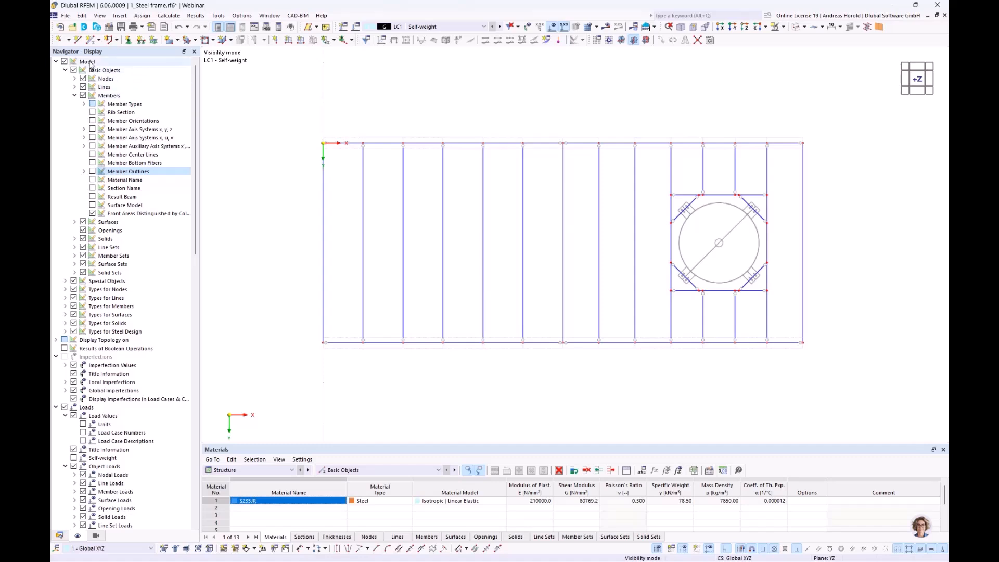
Step: Start a second member-loads-from-area-load wizard for LC1 with a uniform load of 0.5 kN/m² in global Z on the true area
click(122, 16)
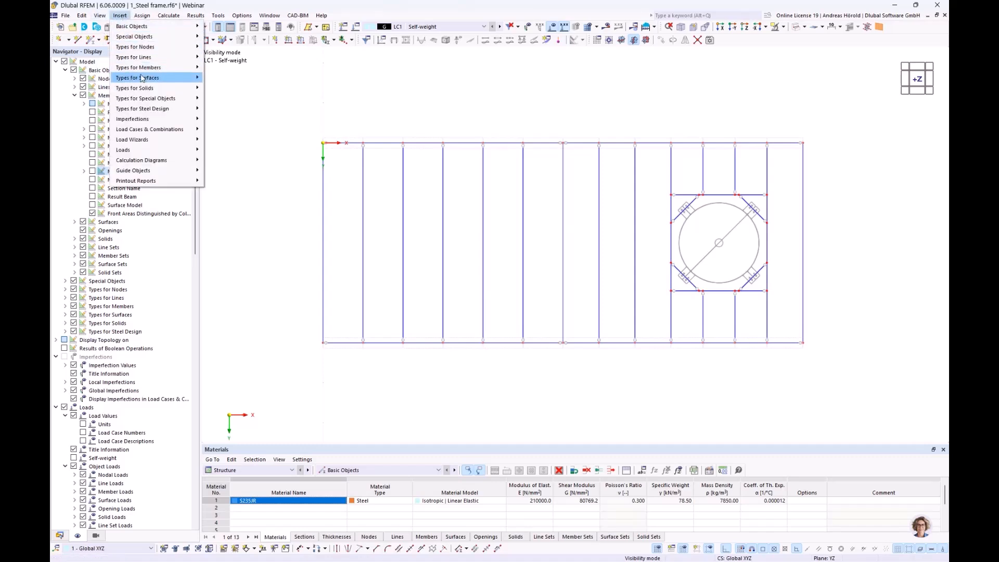
mouse_move(164, 144)
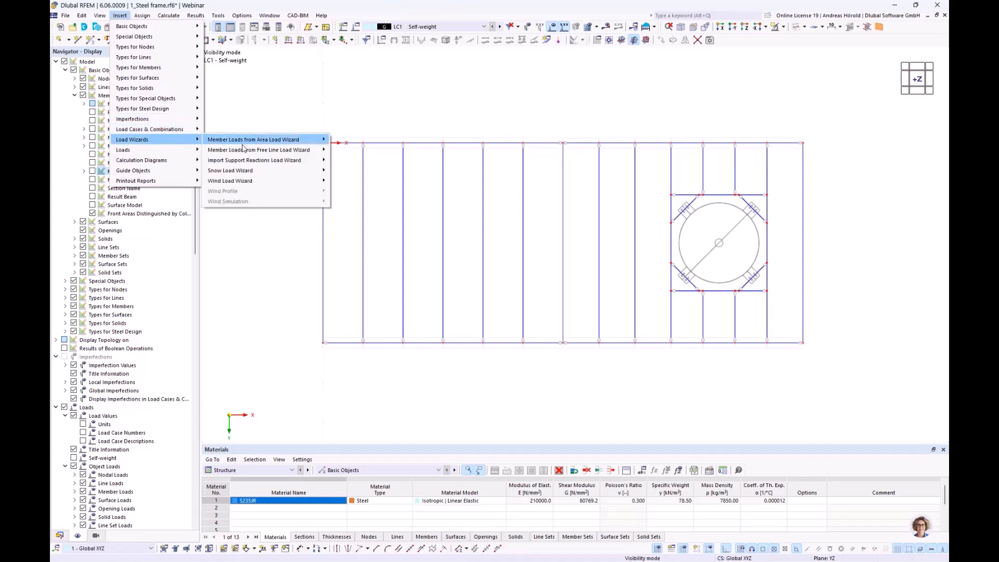
mouse_move(267, 144)
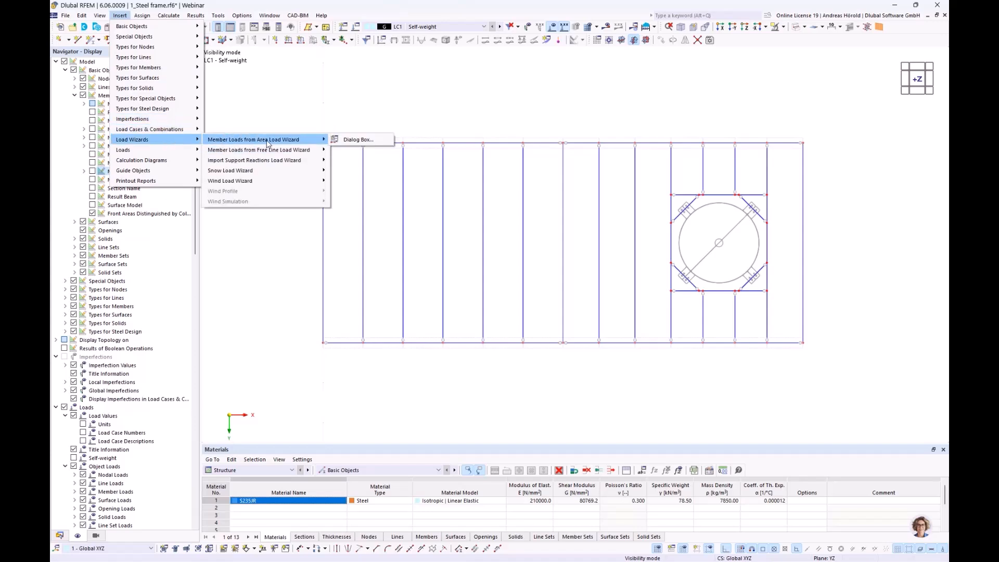
click(350, 142)
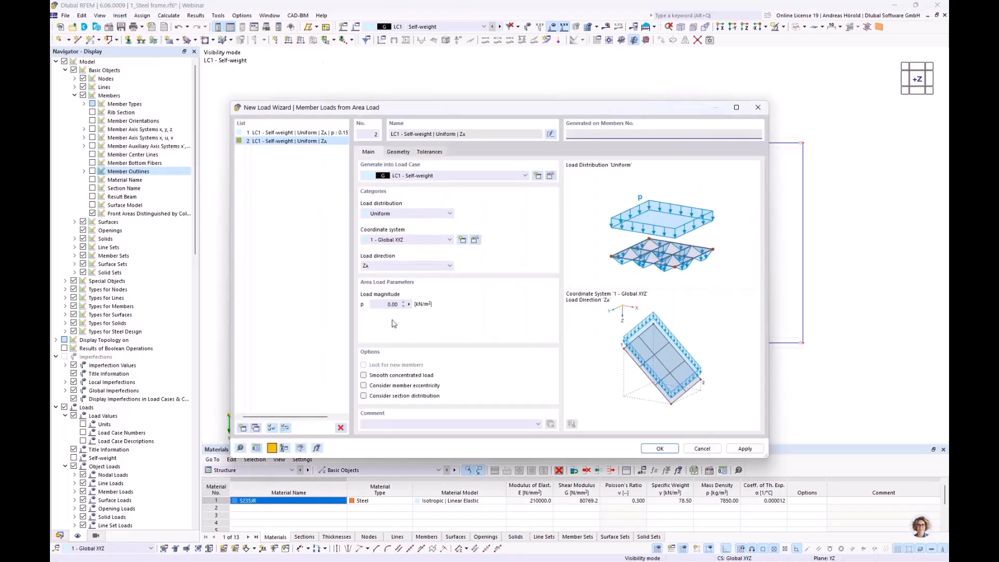
click(384, 305)
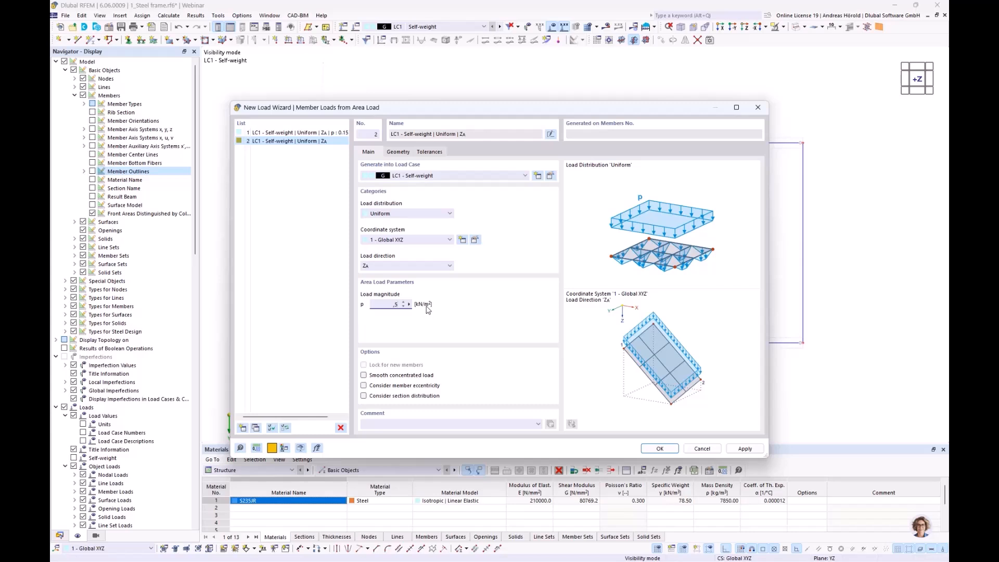
Step: Define the first floor load plane by corner nodes 6, 36, 37 and 5, covering the floor area beside the tank bay
click(399, 152)
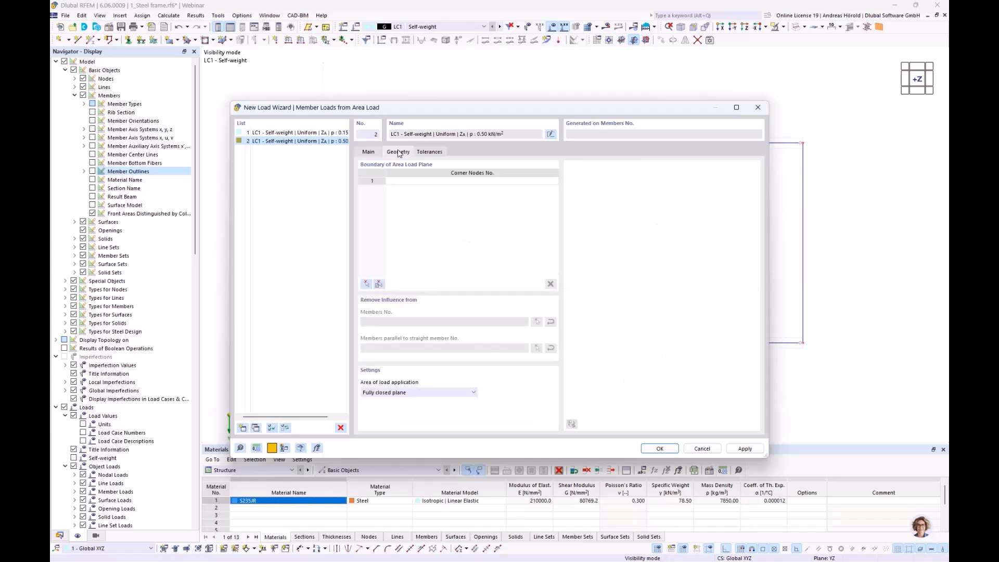
click(365, 285)
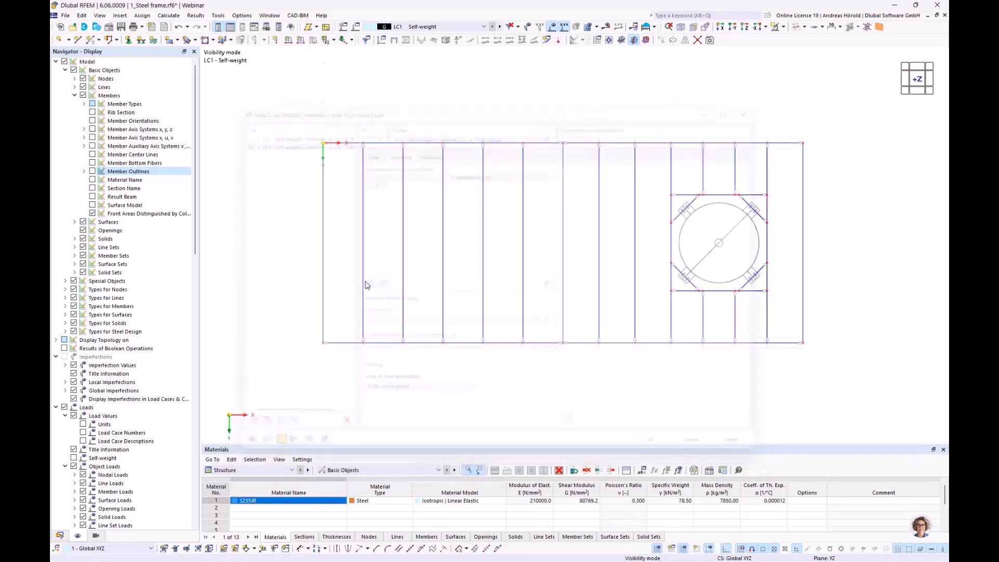
click(323, 342)
click(672, 342)
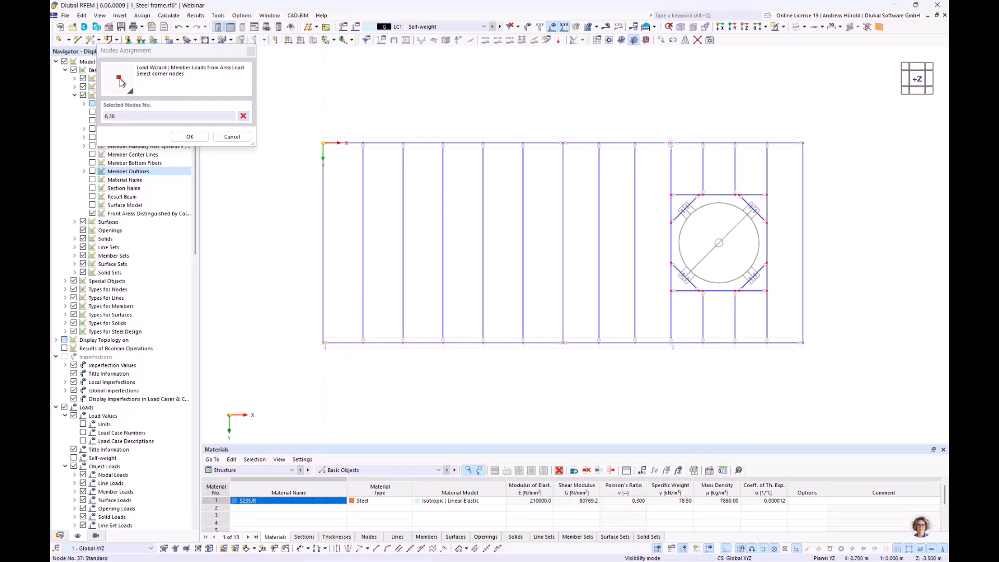
click(671, 142)
click(323, 142)
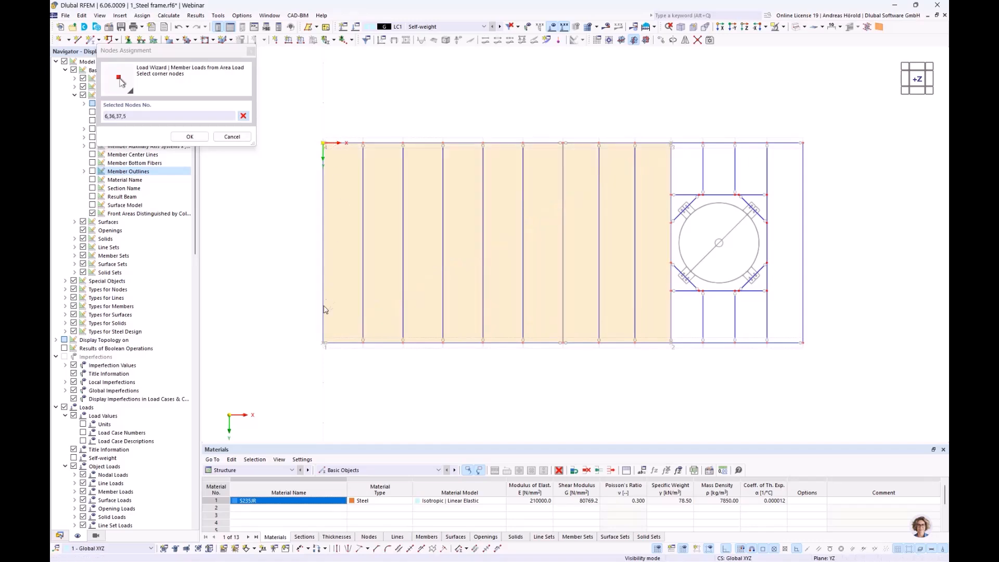
click(322, 343)
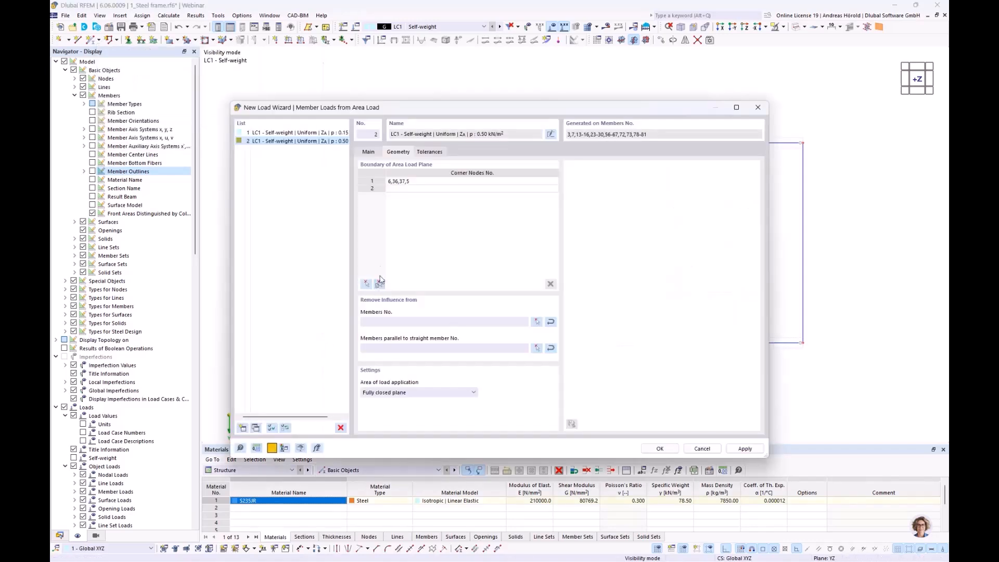
Step: Begin a second load plane for the tank bay with its outer floor corner nodes 17, 18 and 36
click(393, 189)
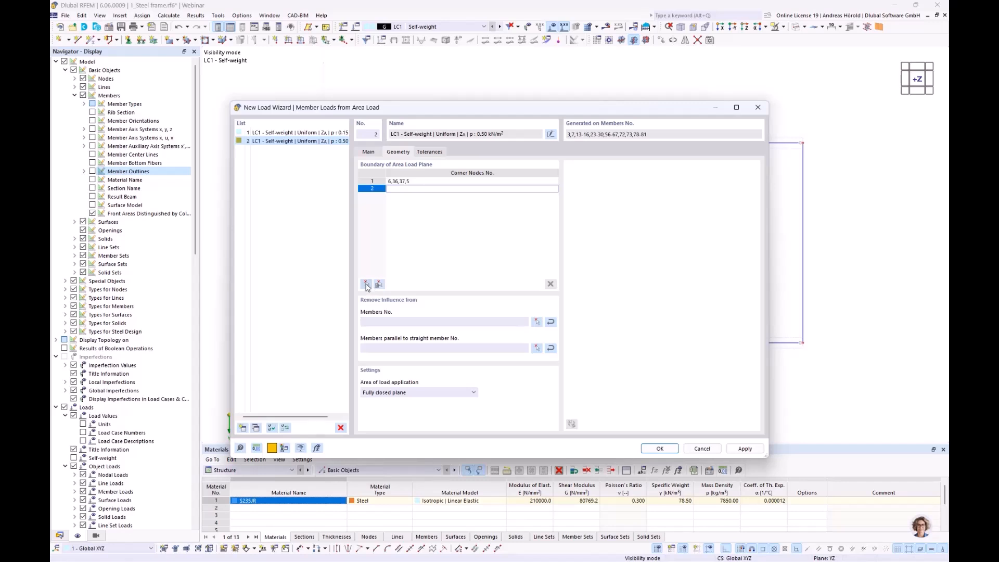
click(366, 284)
click(671, 143)
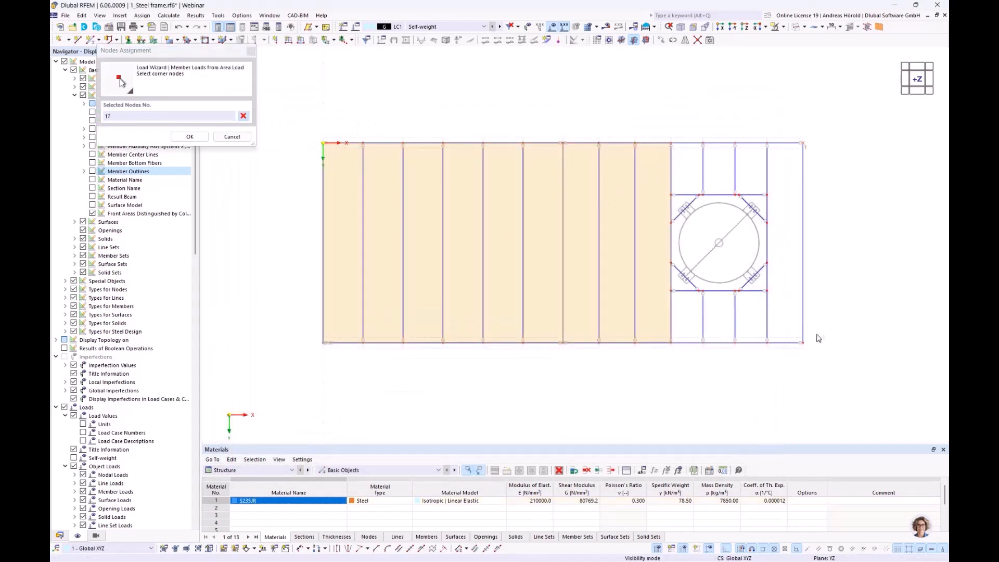
click(803, 343)
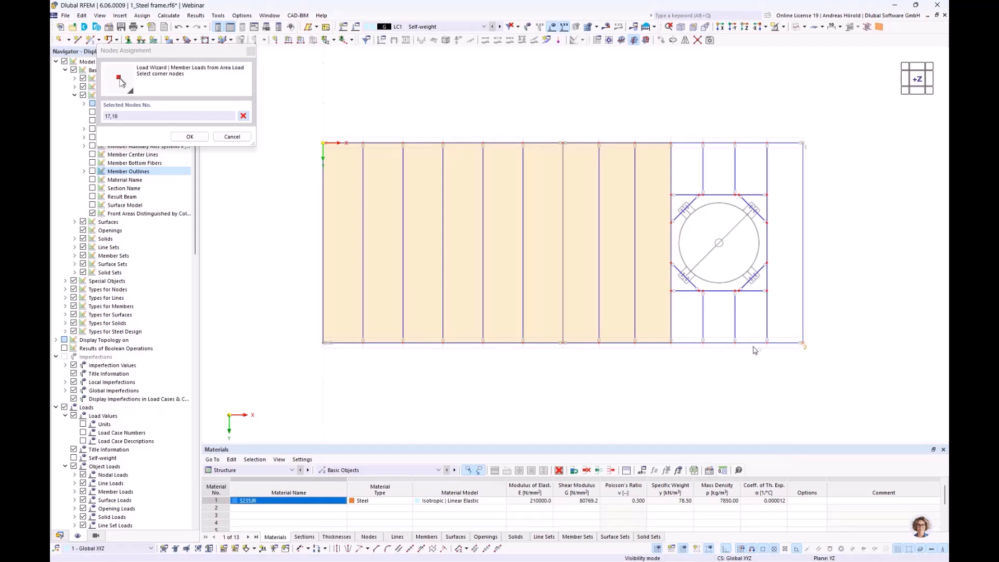
click(671, 343)
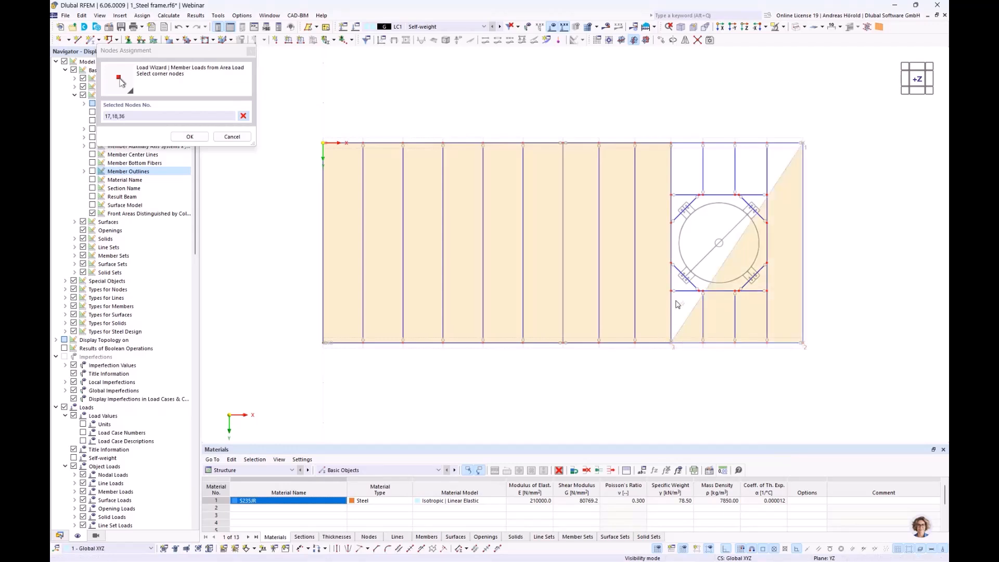
Step: Extend the tank bay load plane along the lower half of the tank opening with corner nodes 58, 59, 56 and 57
click(671, 263)
scroll(689, 277, up, 4)
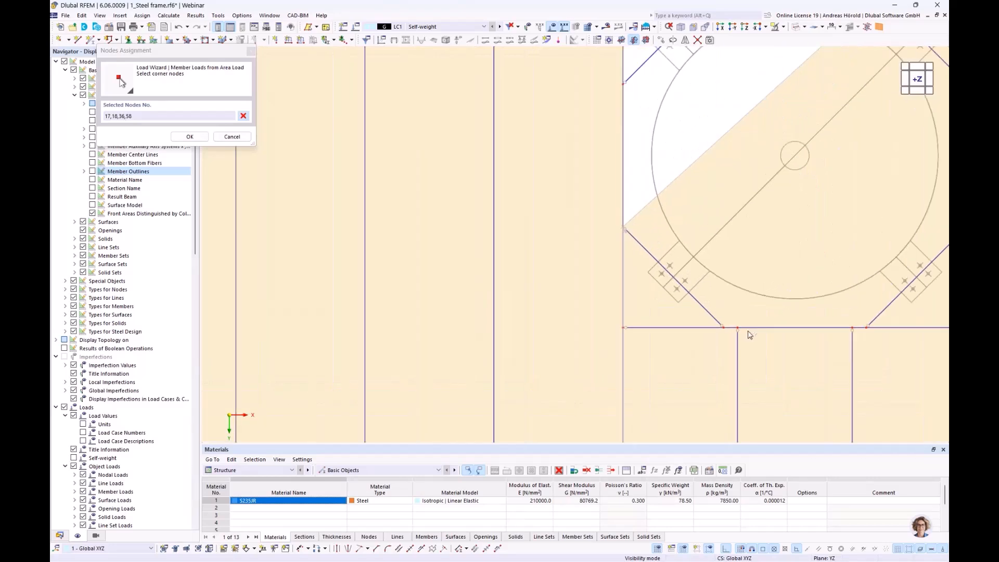
click(735, 328)
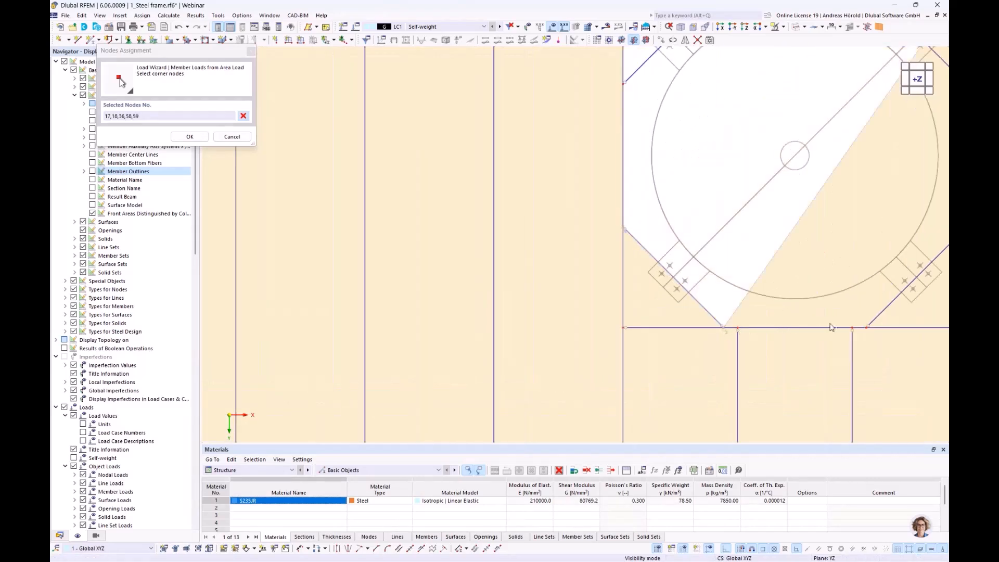
click(852, 329)
scroll(839, 336, down, 4)
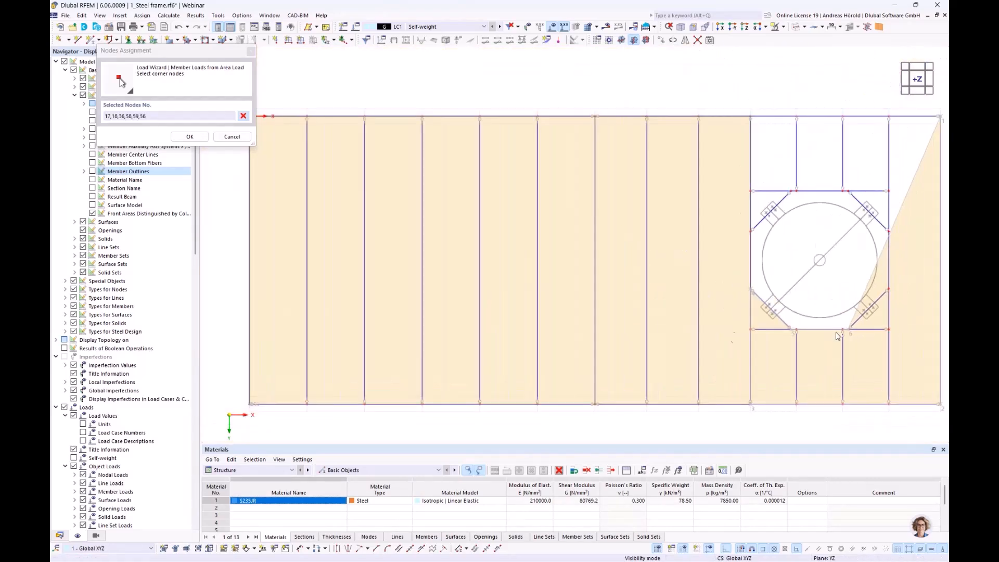
scroll(682, 333, up, 2)
click(774, 296)
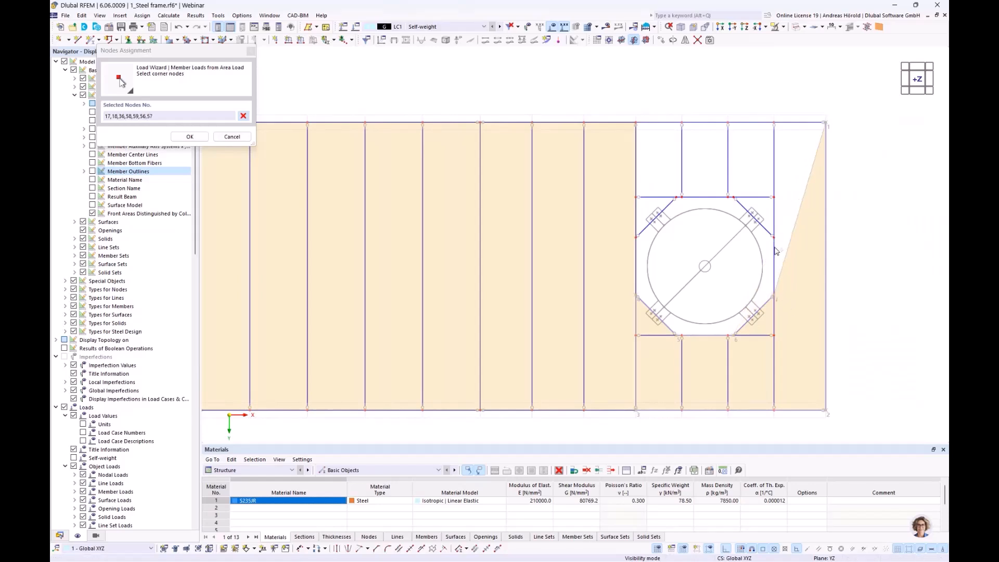
Step: Complete the load plane around the upper half of the opening with nodes 55, 54, 53, 52 and 37, closing at node 17
click(774, 237)
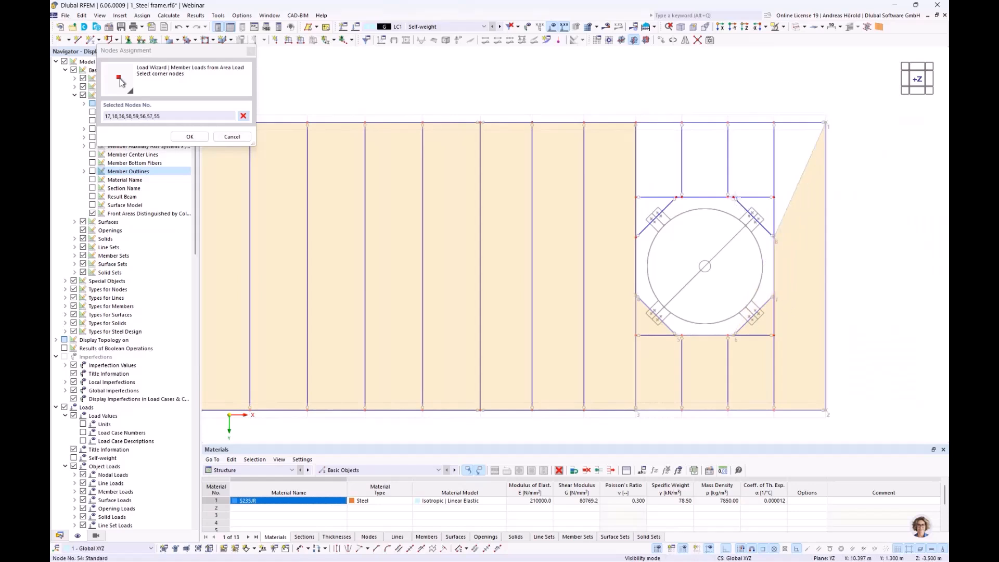
click(734, 198)
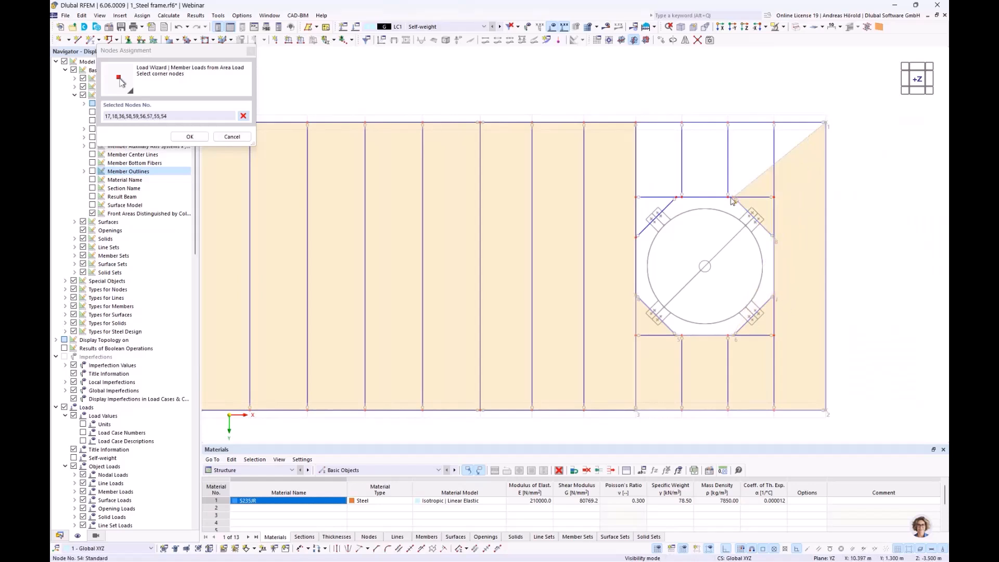
click(679, 198)
click(636, 237)
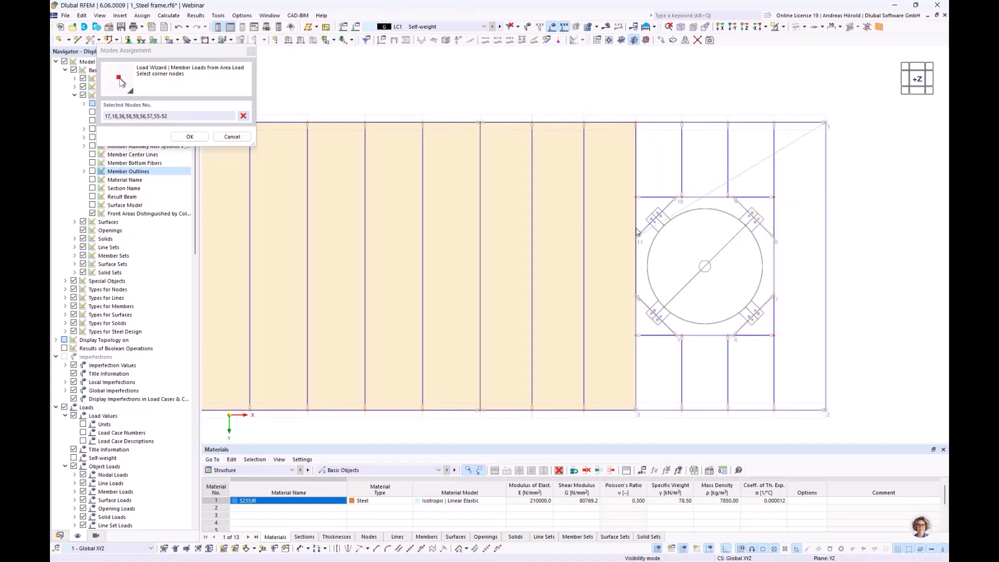
click(634, 124)
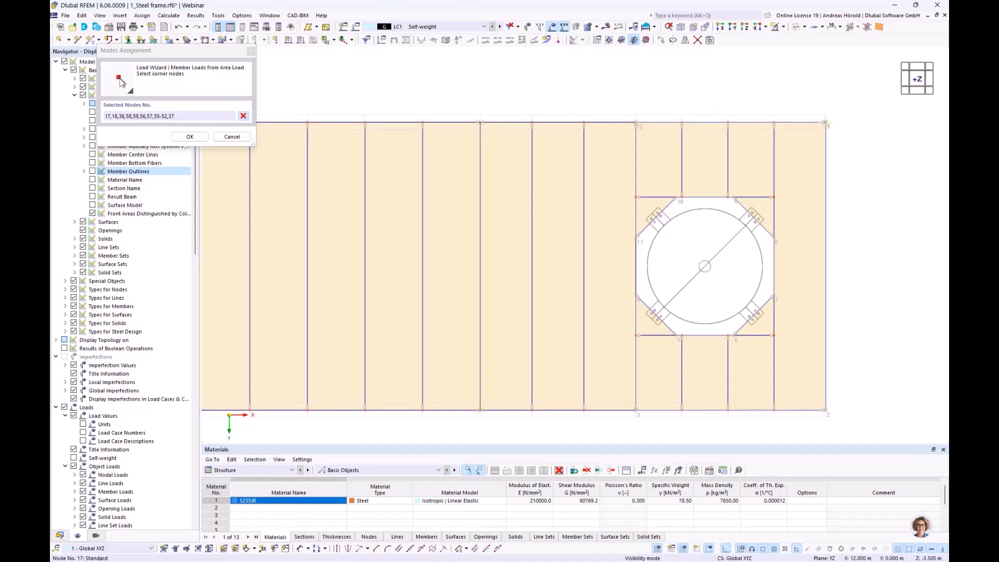
click(825, 123)
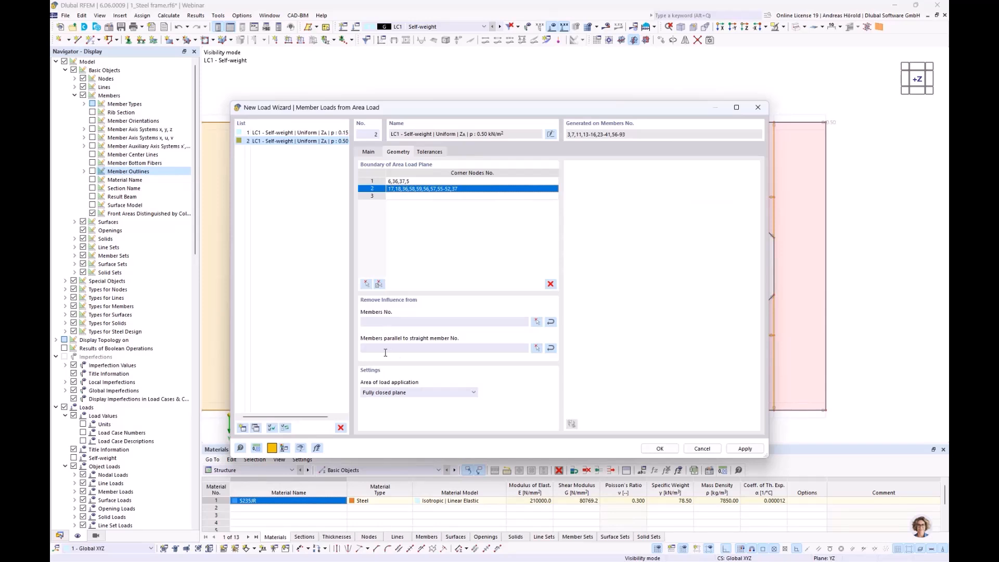
Step: Remove the influence of all members parallel to member 60 and create the intermediate floor area load
click(537, 348)
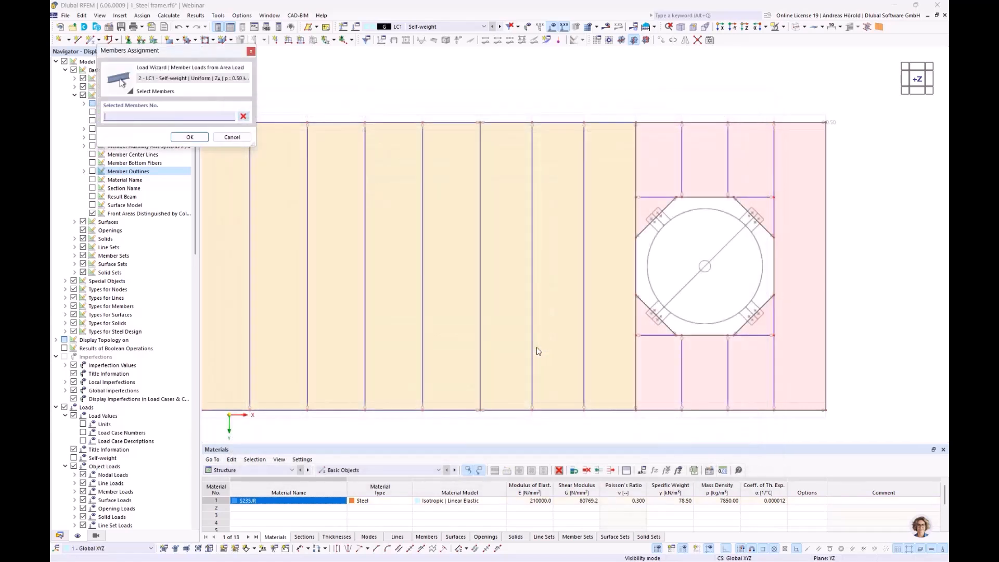
click(447, 409)
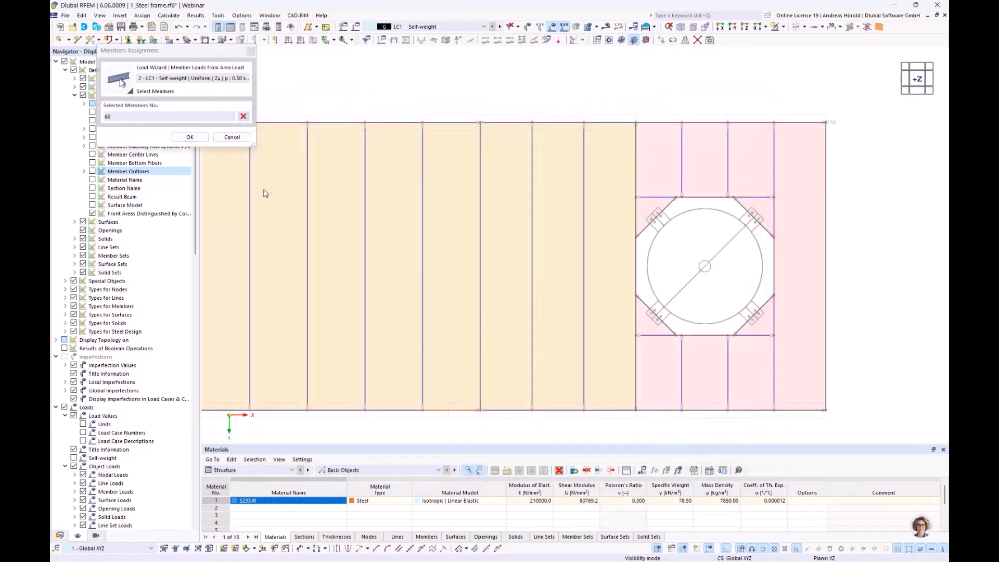
click(189, 137)
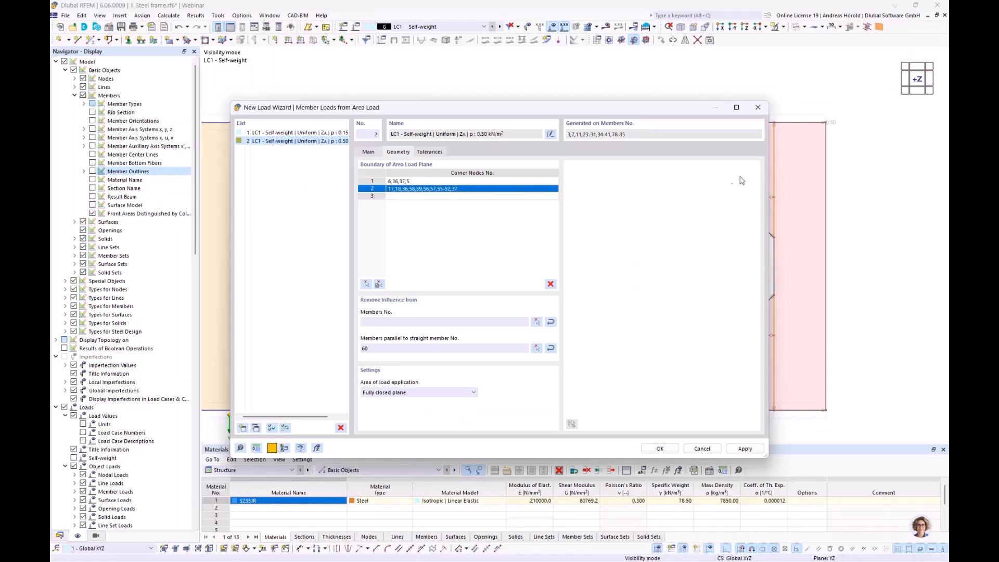
click(659, 451)
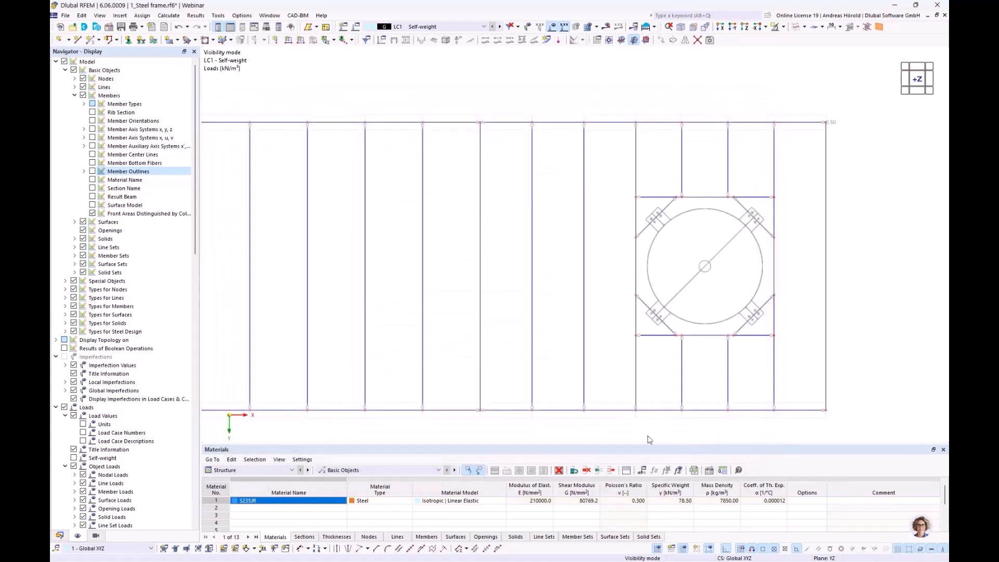
Step: Display the member loads generated from the intermediate floor area load separately and inspect them in a 3D view
scroll(559, 374, down, 3)
ctrl+middle_drag(466, 388, 486, 260)
scroll(497, 283, up, 3)
scroll(498, 283, up, 1)
middle_drag(575, 286, 499, 245)
scroll(498, 246, down, 1)
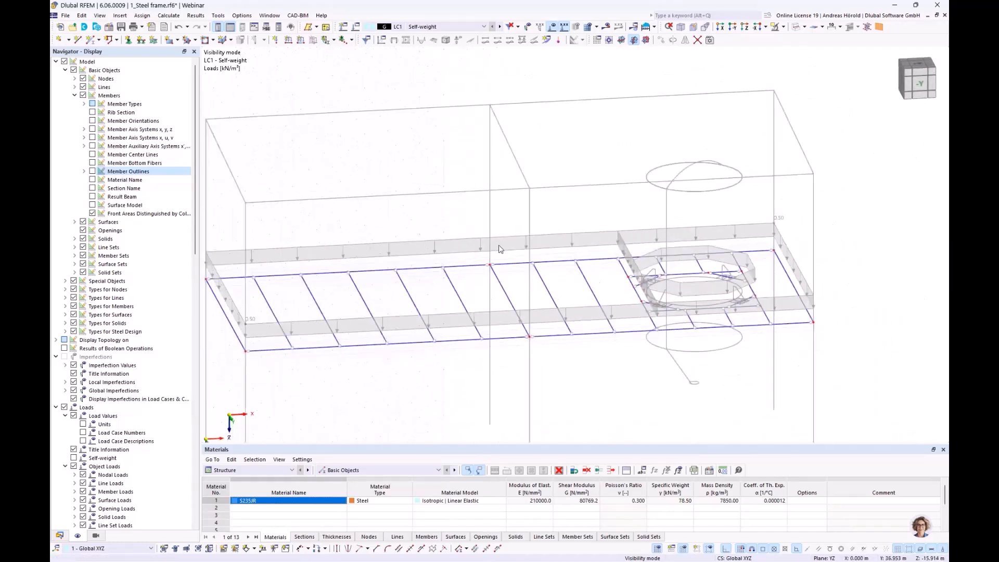
right_click(569, 233)
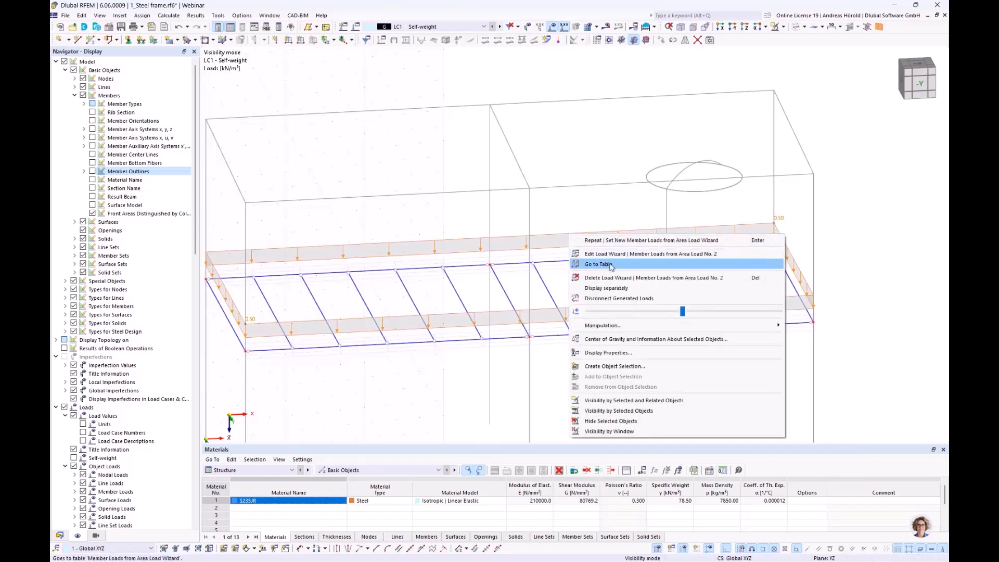
click(606, 288)
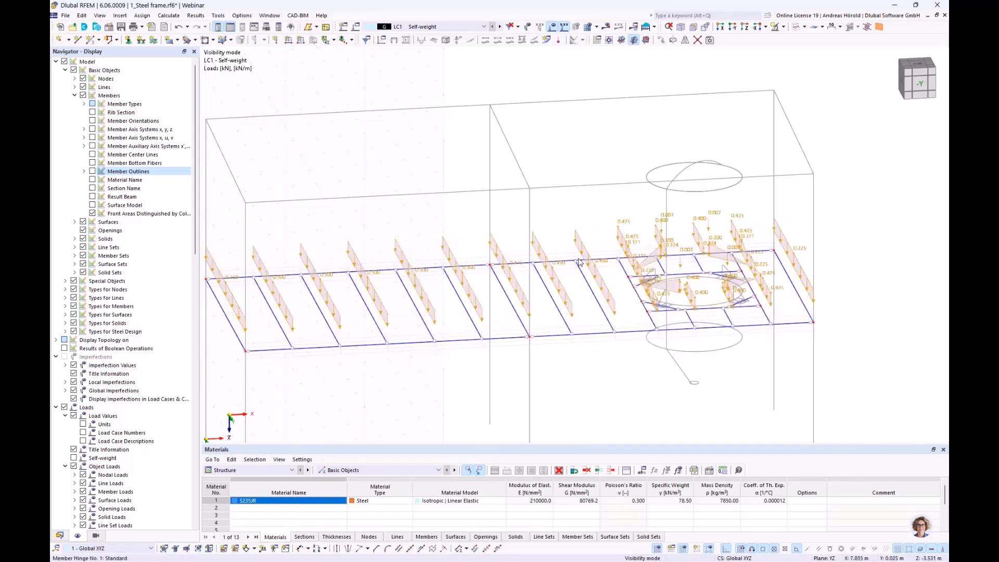
scroll(577, 263, down, 2)
scroll(445, 278, up, 3)
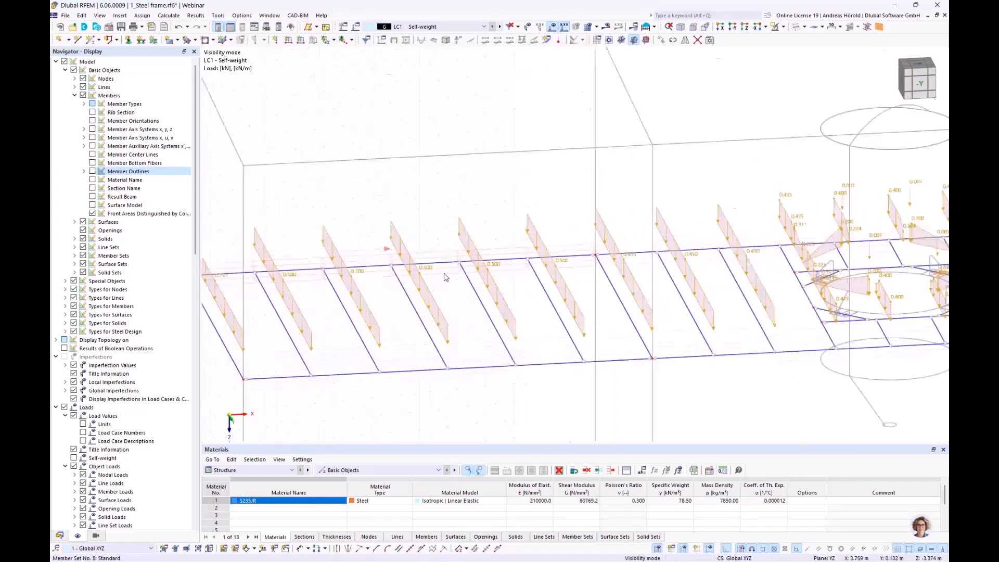
scroll(539, 290, down, 2)
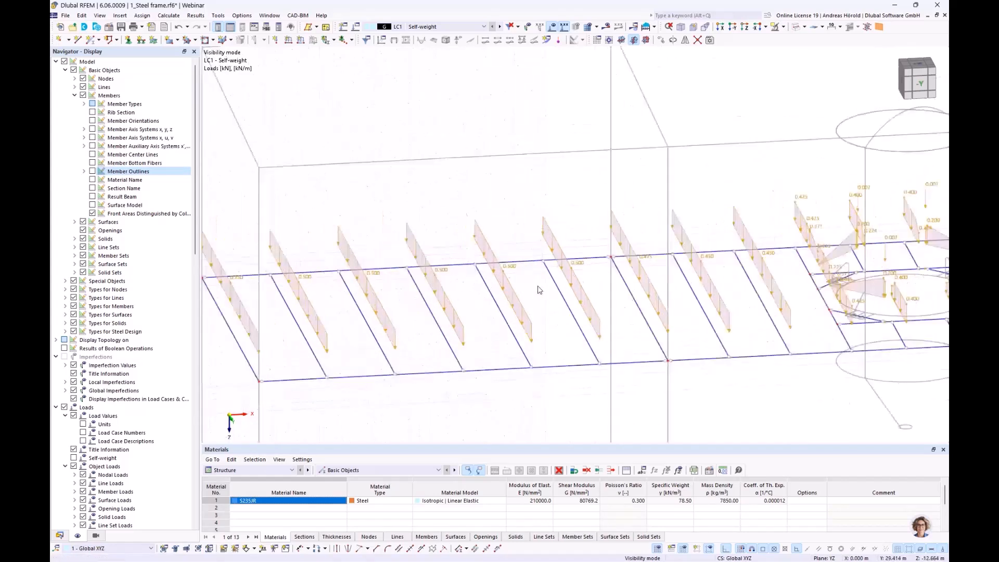
scroll(538, 294, down, 1)
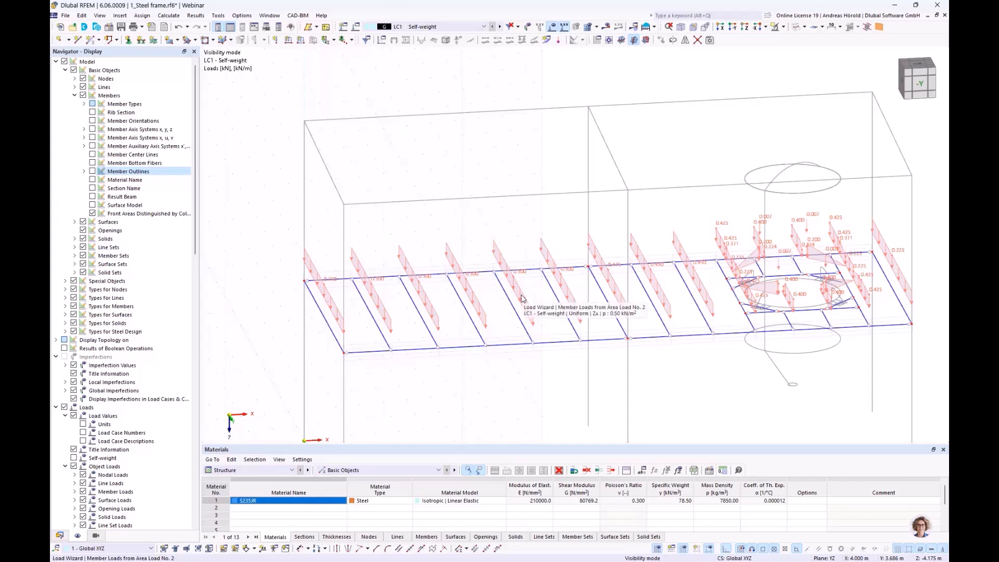
Step: Turn off the separate display of the generated floor loads and cancel visibility mode to show the whole structure
right_click(522, 298)
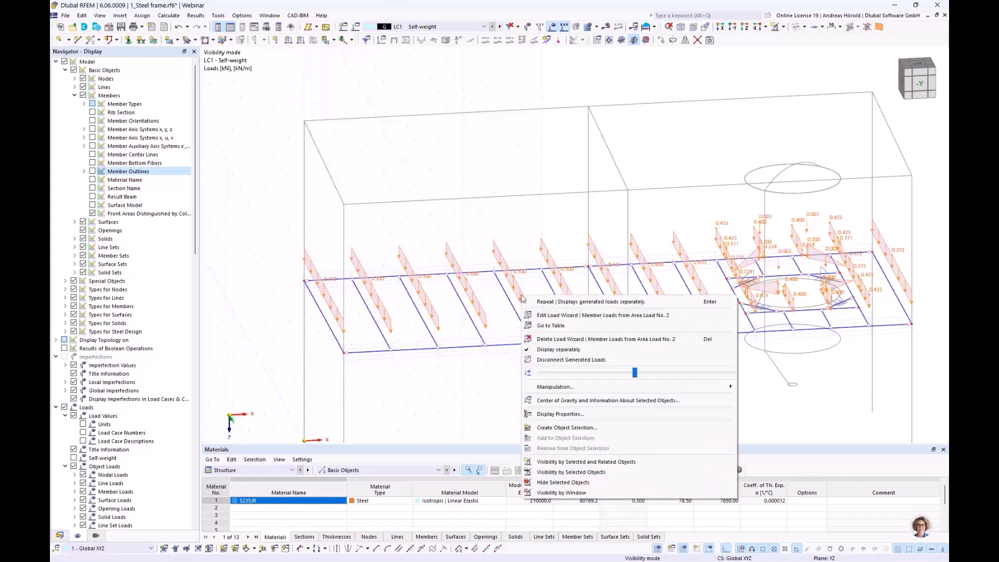
click(568, 350)
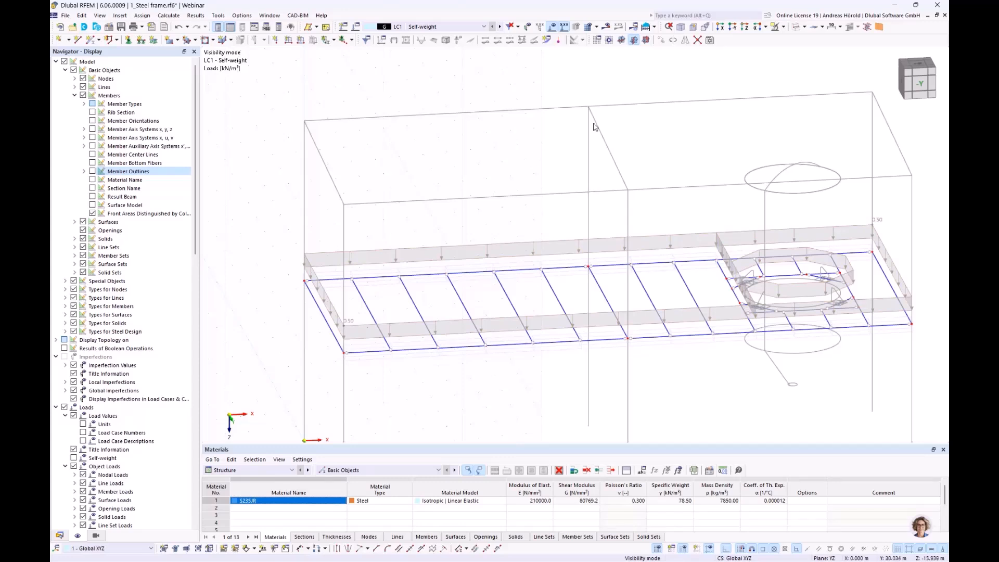
click(783, 27)
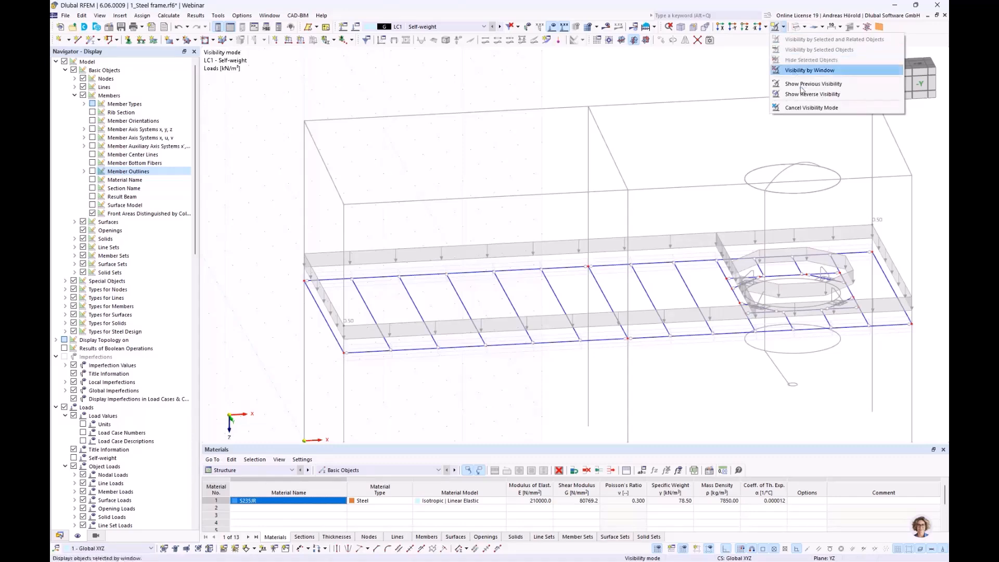
click(803, 108)
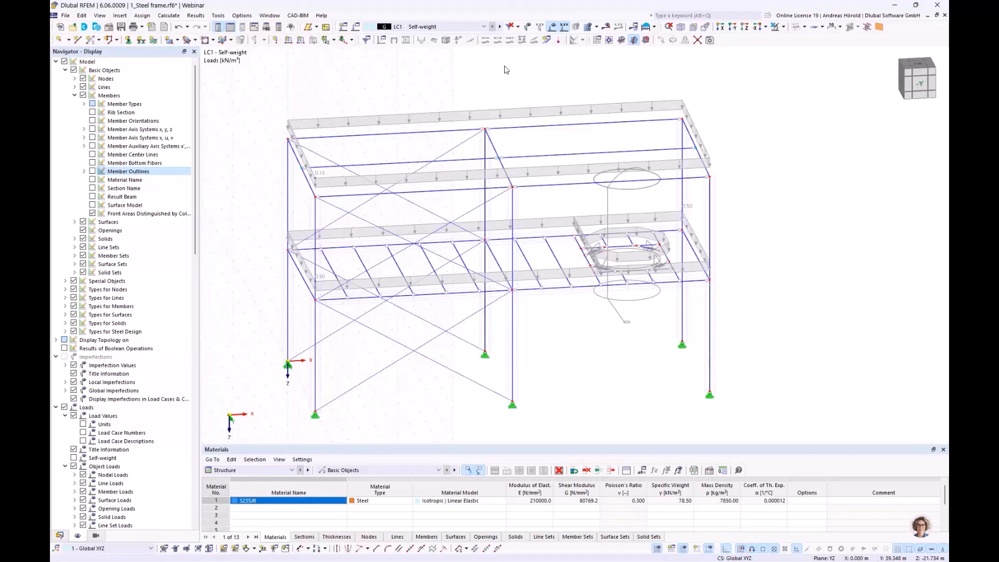
scroll(627, 234, up, 4)
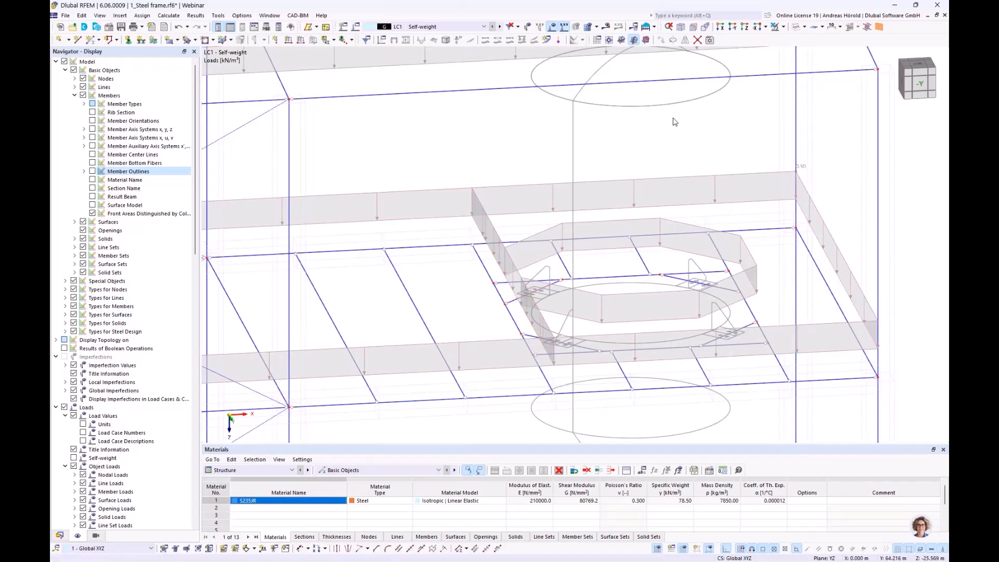
Step: Create load case LC2 named SW Silo with the Permanent action category and without active self-weight
click(344, 27)
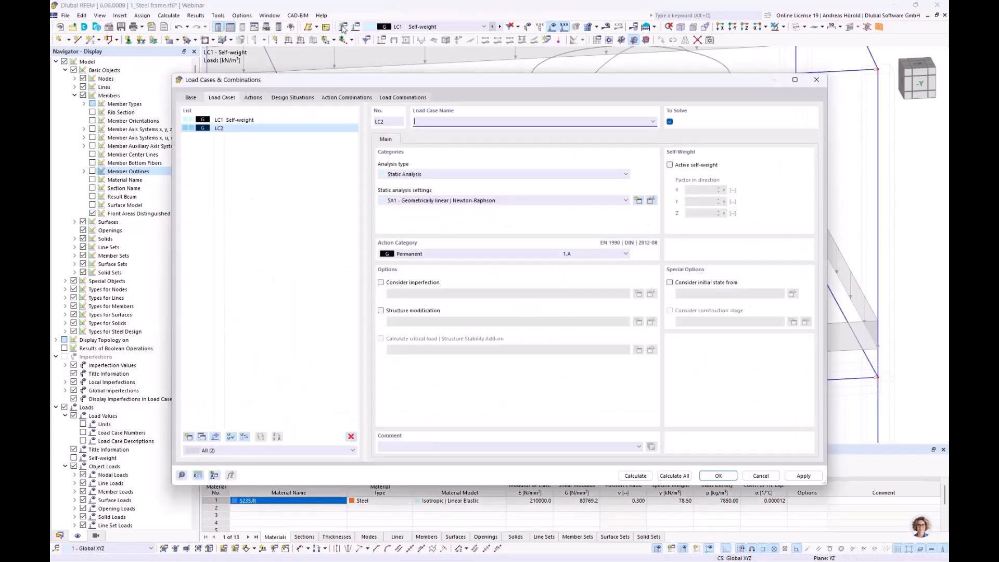
click(429, 253)
click(430, 253)
click(431, 124)
click(672, 165)
click(671, 165)
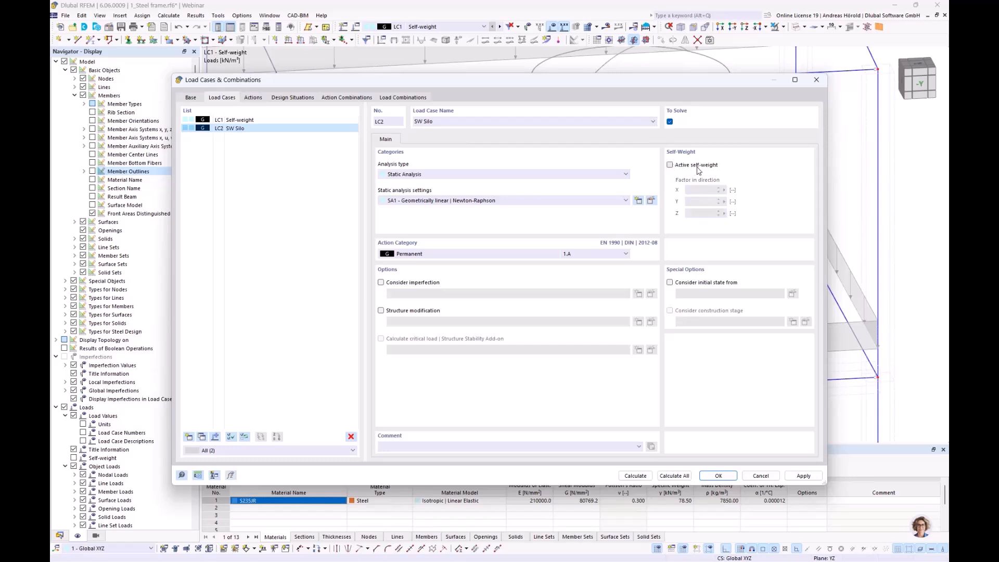
click(718, 474)
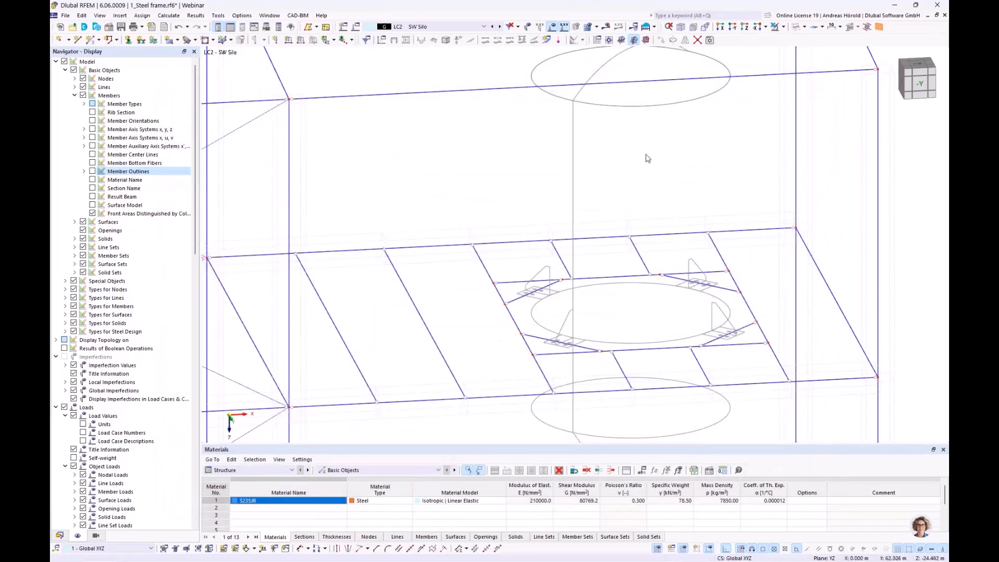
Step: Show the structure in the Z-direction and select only the four diagonal corner beams under the silo supports
click(745, 28)
scroll(771, 190, up, 3)
scroll(771, 190, down, 2)
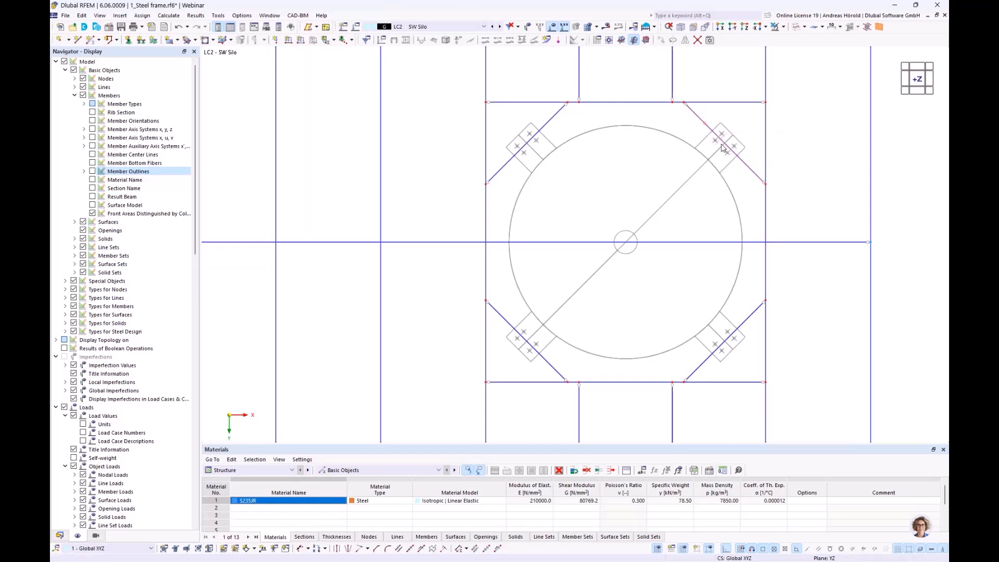
drag(737, 122, 506, 364)
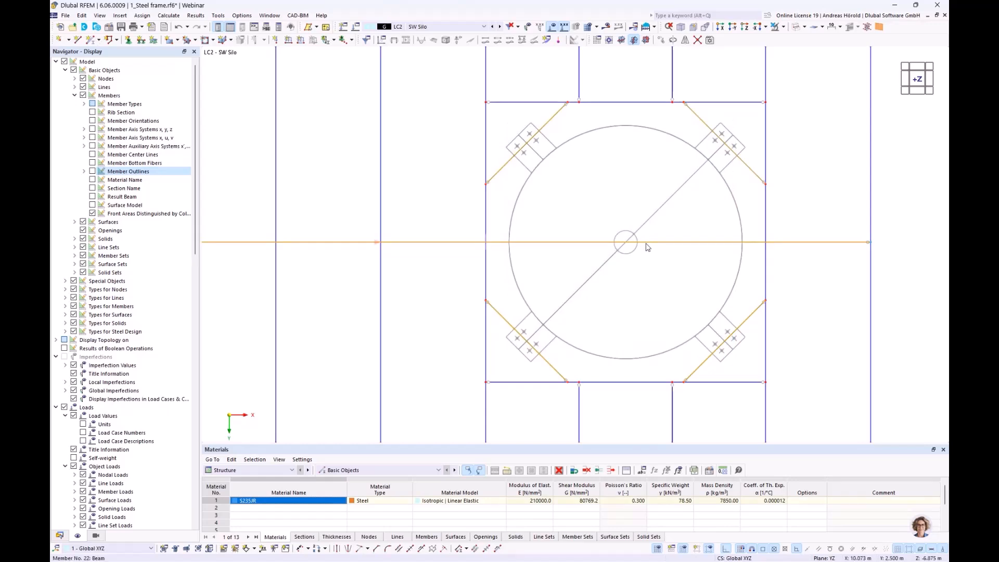
click(604, 313)
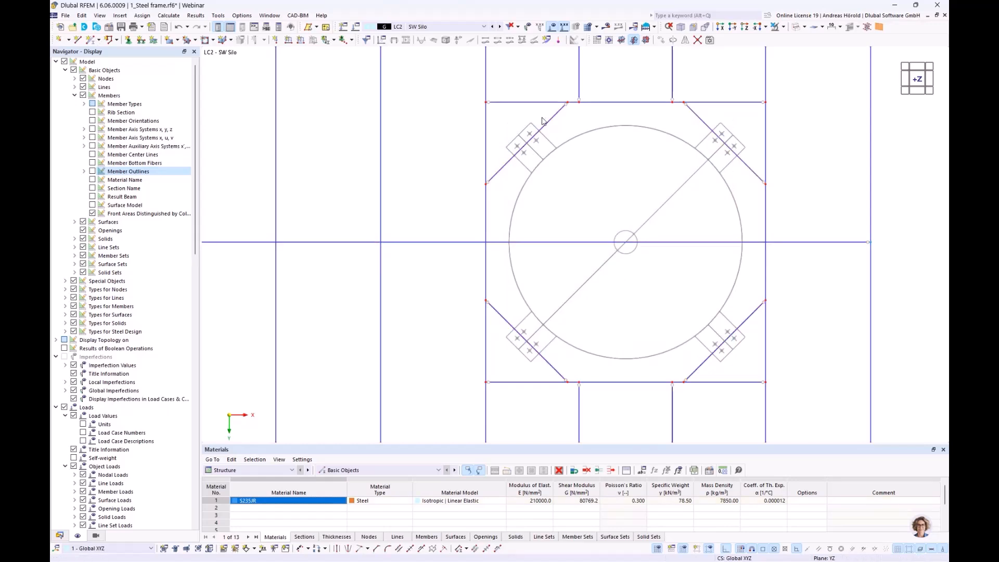
drag(542, 118, 501, 179)
drag(517, 312, 502, 343)
drag(746, 313, 728, 357)
drag(747, 149, 727, 179)
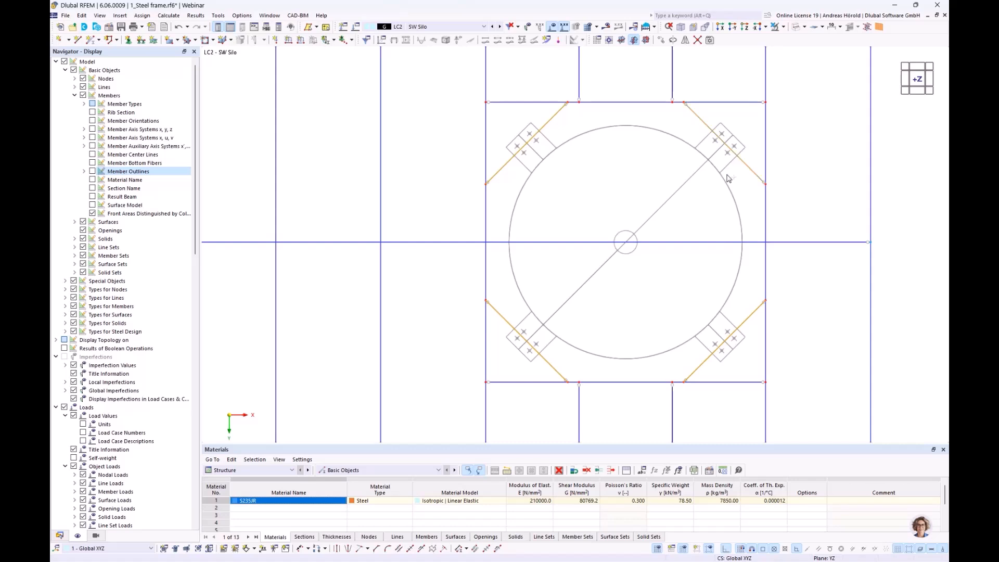
Step: Apply a 4 kN concentrated member load in the global Z-direction at 50% of the length of the selected diagonal beams
click(301, 42)
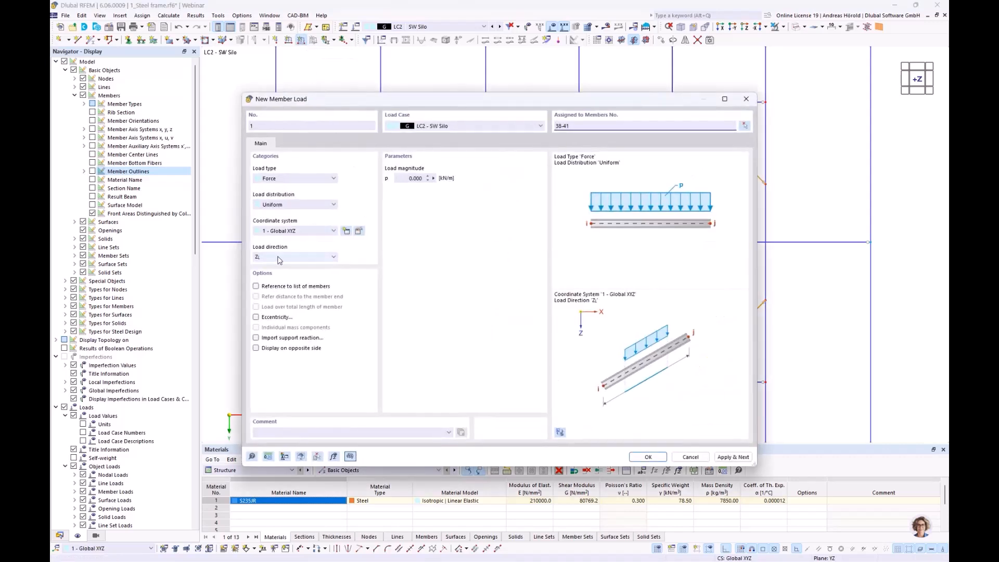
click(291, 204)
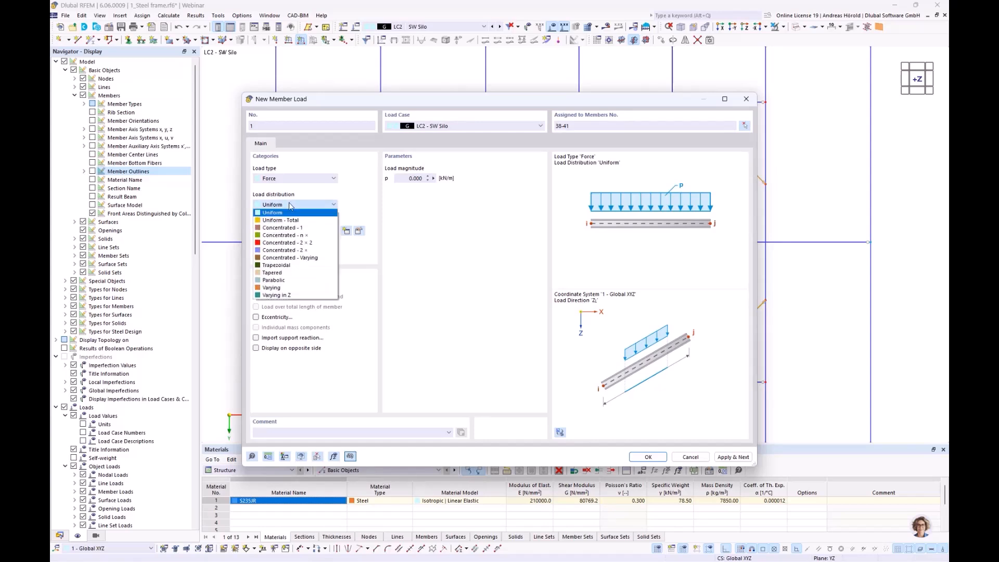
click(301, 228)
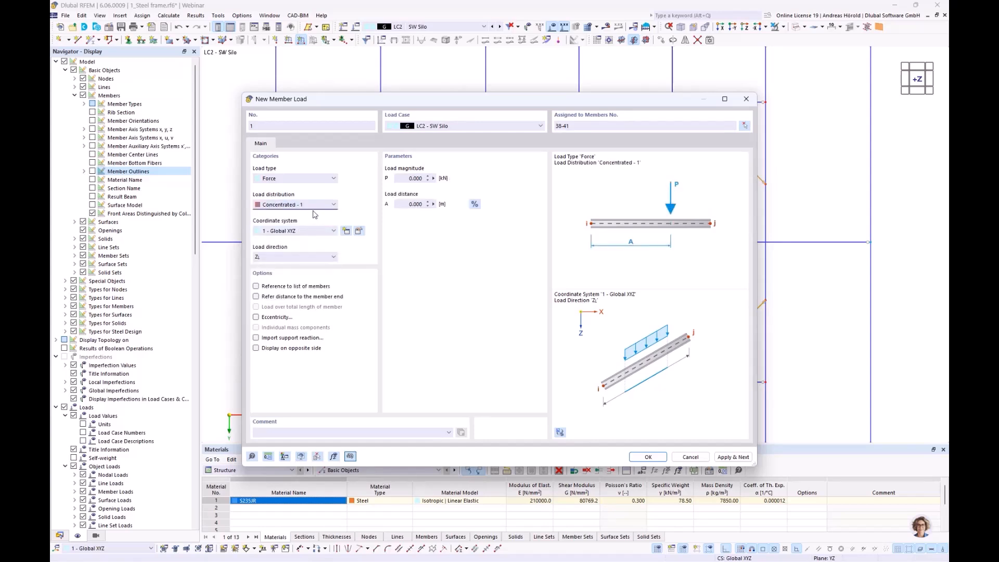
click(403, 176)
text(4)
click(476, 204)
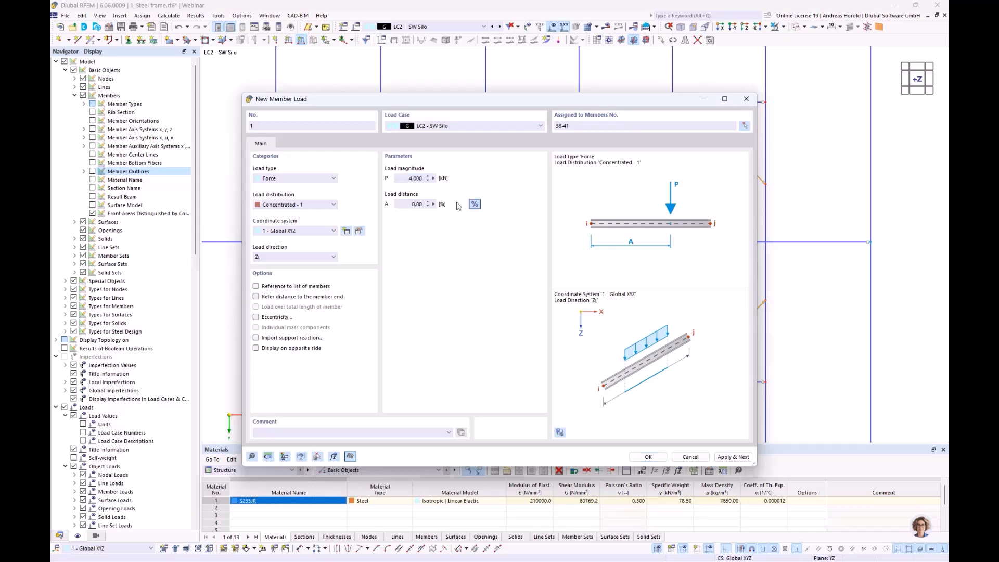
click(405, 204)
click(644, 457)
ctrl+middle_drag(577, 388, 580, 293)
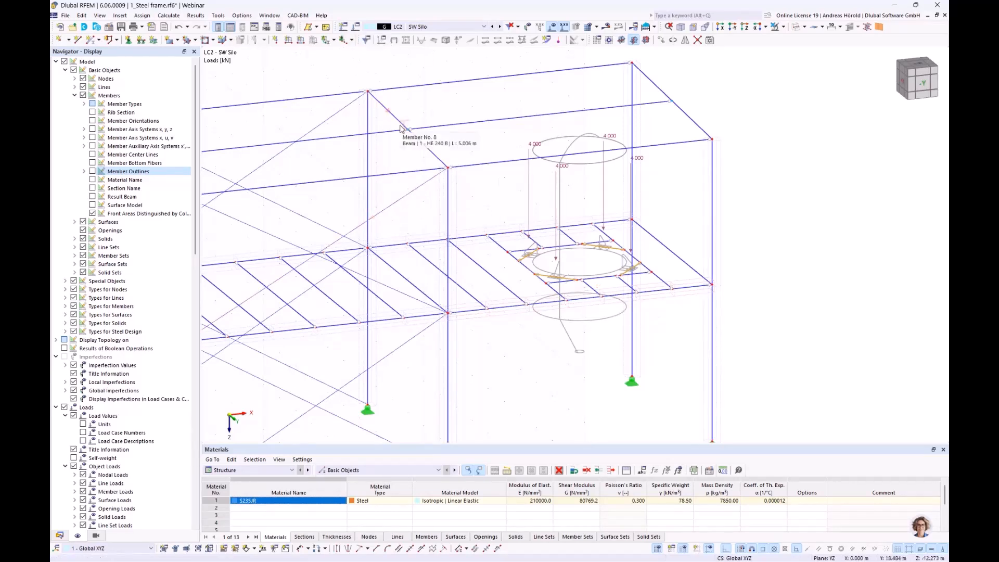
scroll(444, 137, down, 3)
middle_drag(444, 137, 579, 178)
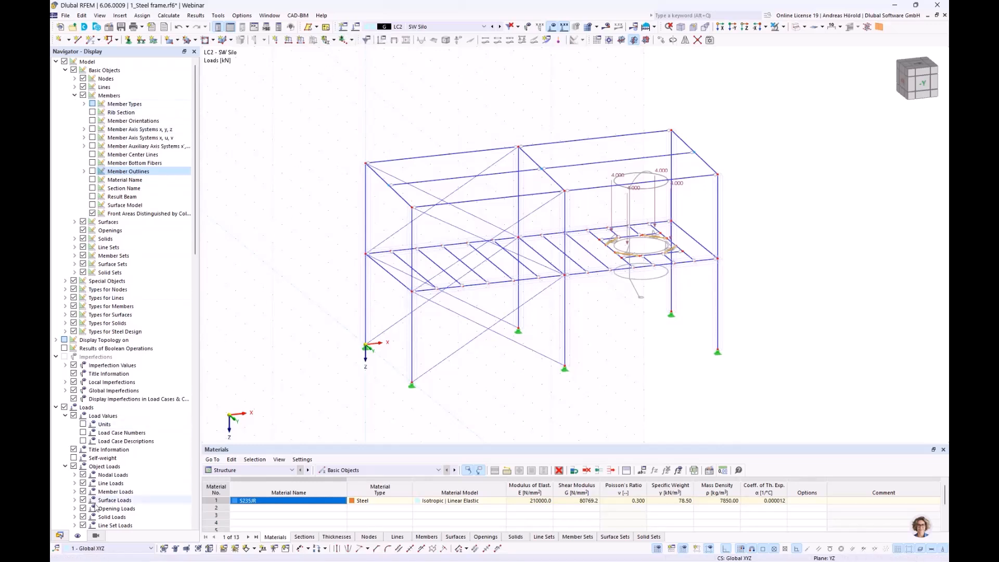
Step: Open the load cases and combinations management from the project data and duplicate the Self-weight load case
click(59, 536)
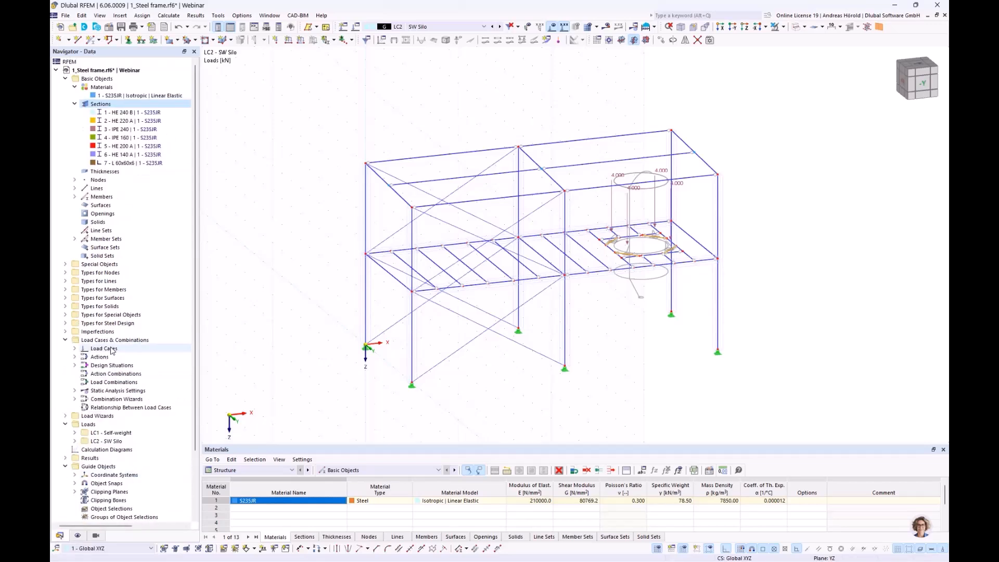
click(74, 349)
scroll(78, 348, down, 2)
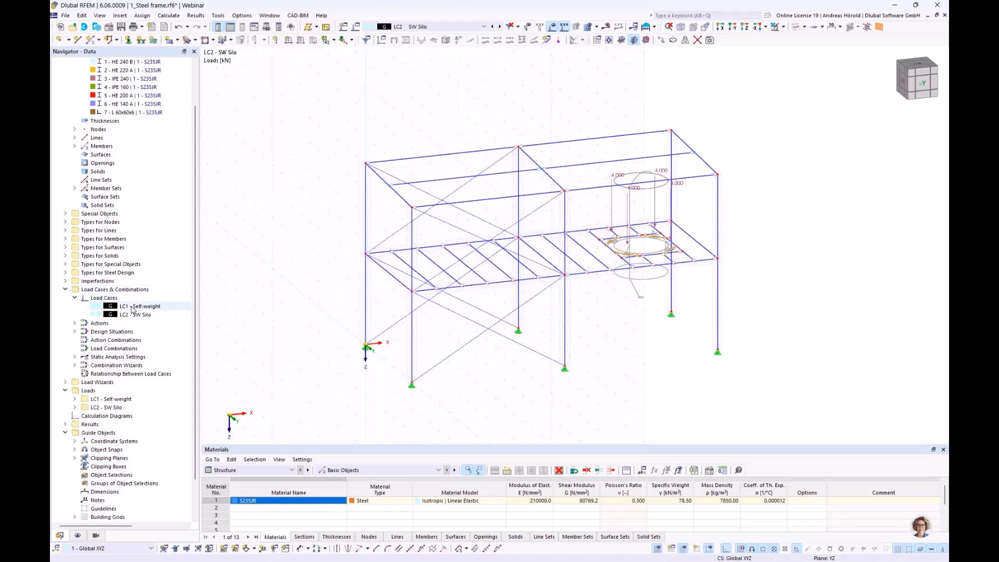
right_click(127, 290)
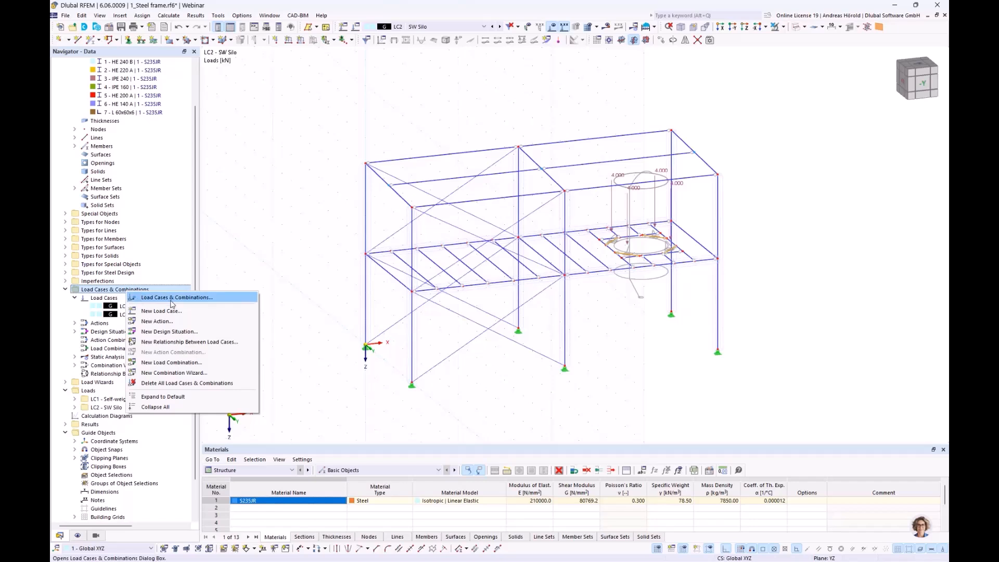
click(175, 301)
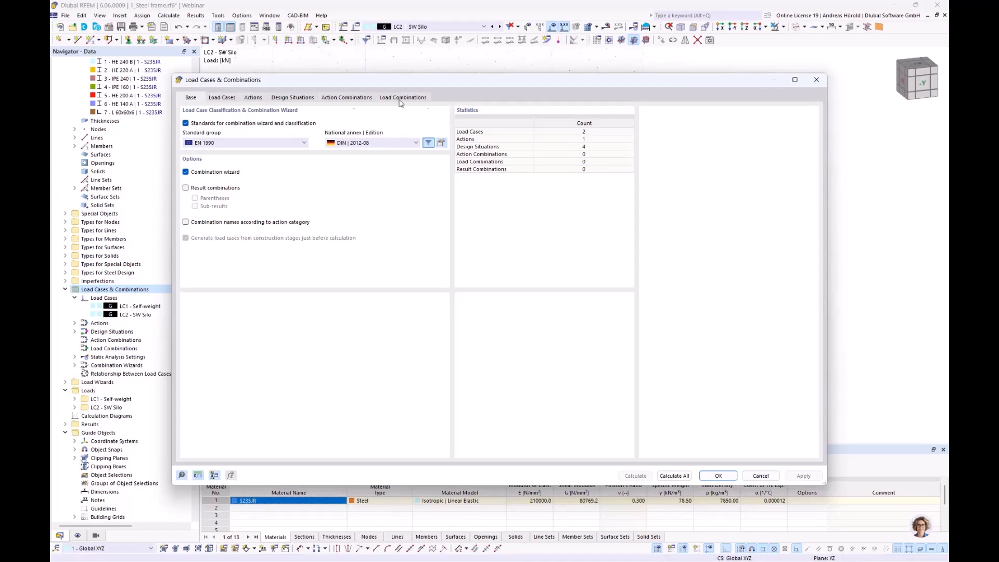
click(218, 99)
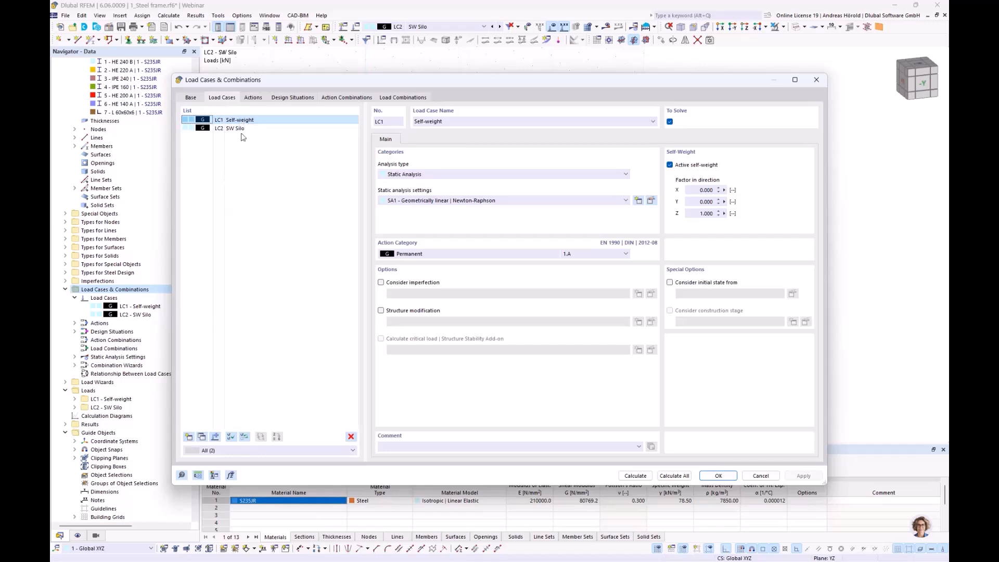
click(202, 438)
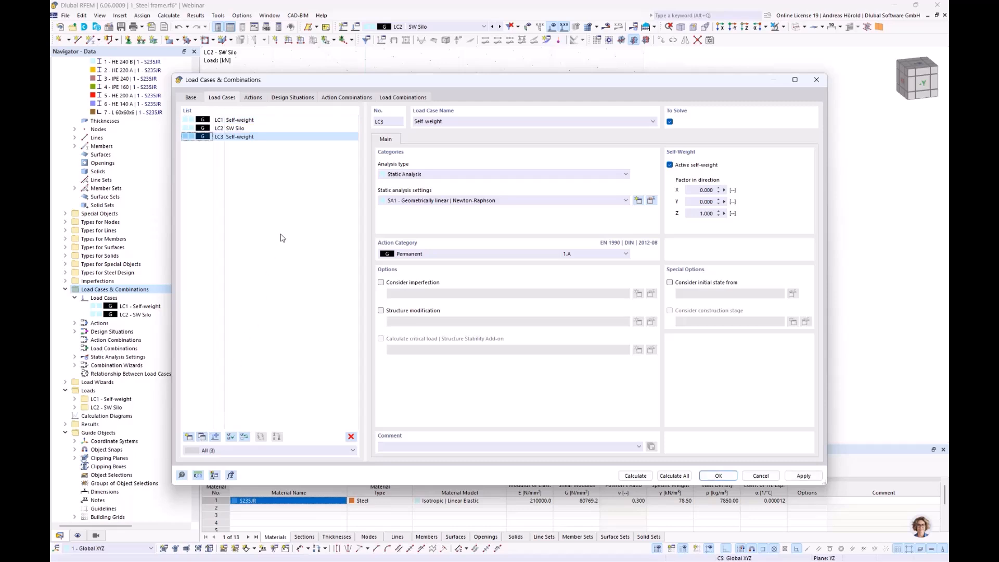
Step: Set the duplicated load case to imposed loads category A, deactivate its self-weight, and rename it Imposed load
click(433, 254)
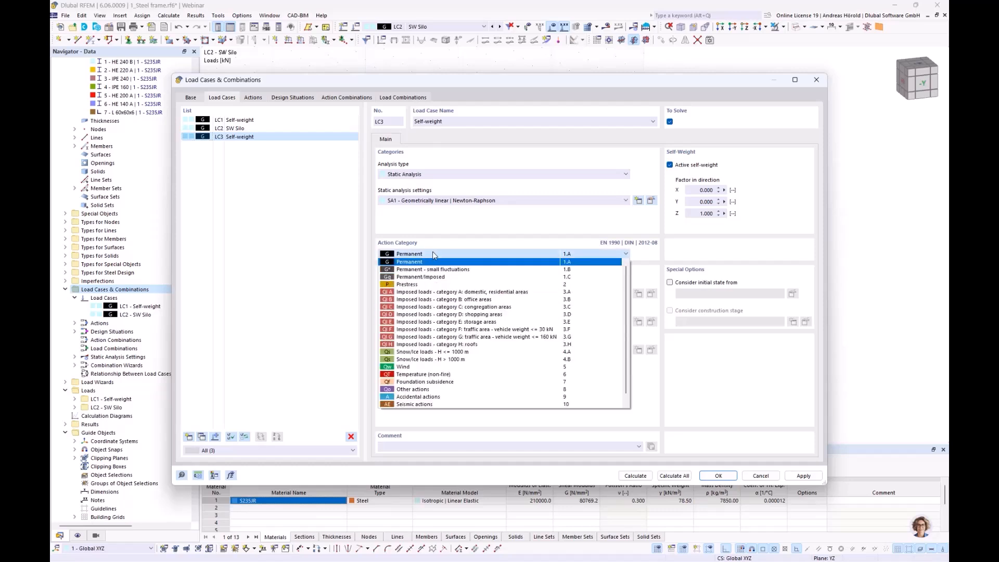
click(436, 293)
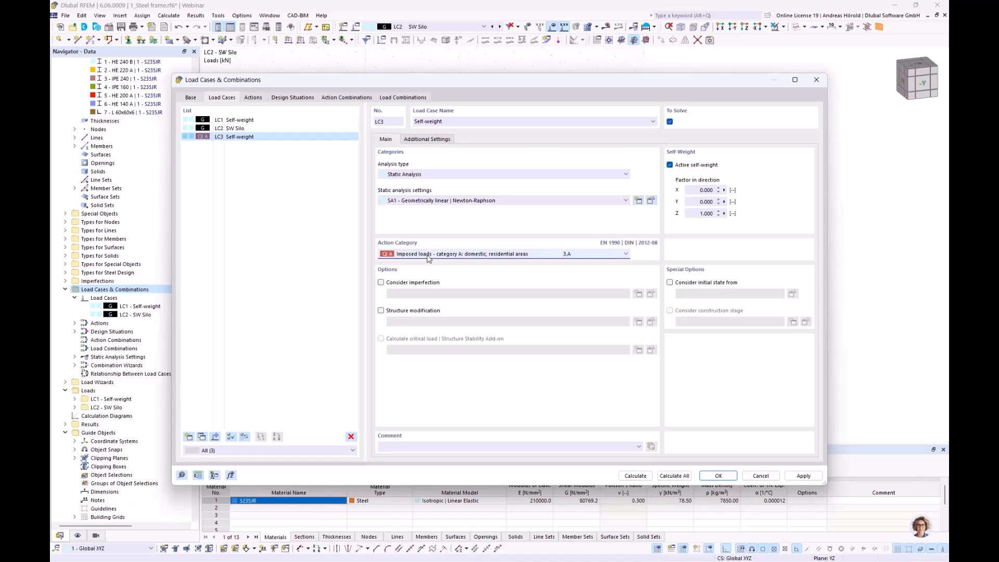
click(670, 165)
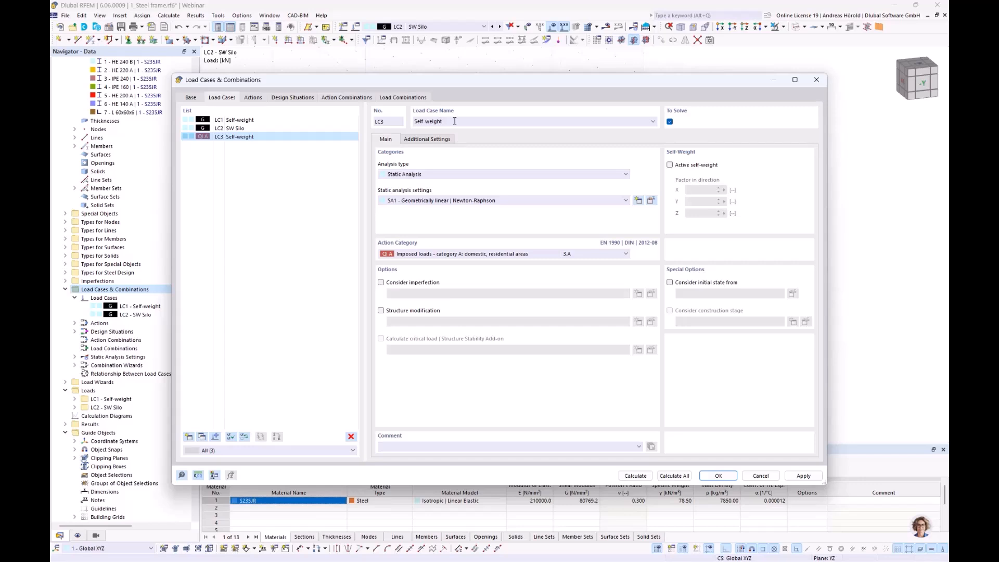
drag(442, 121, 409, 122)
key(BackSpace)
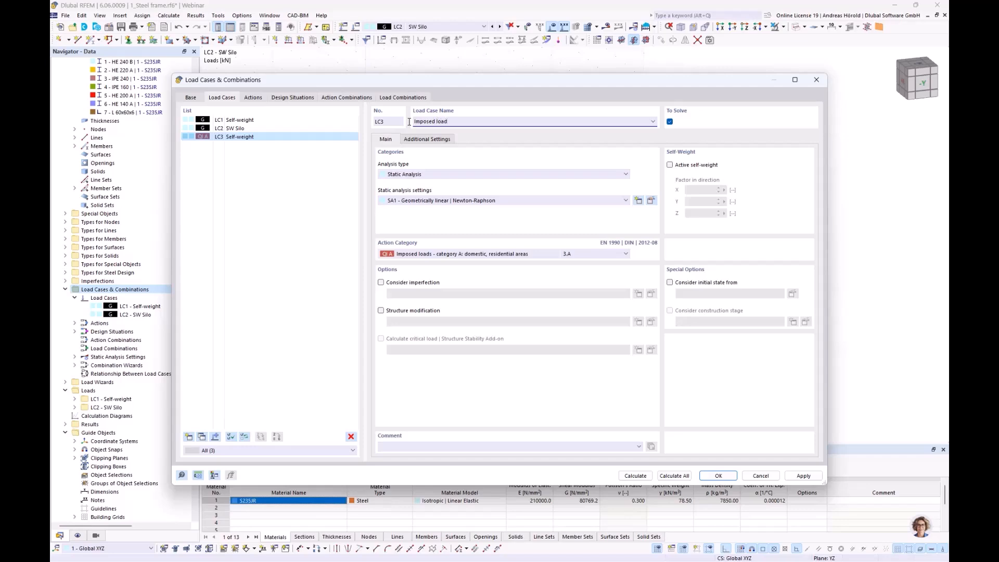
click(719, 476)
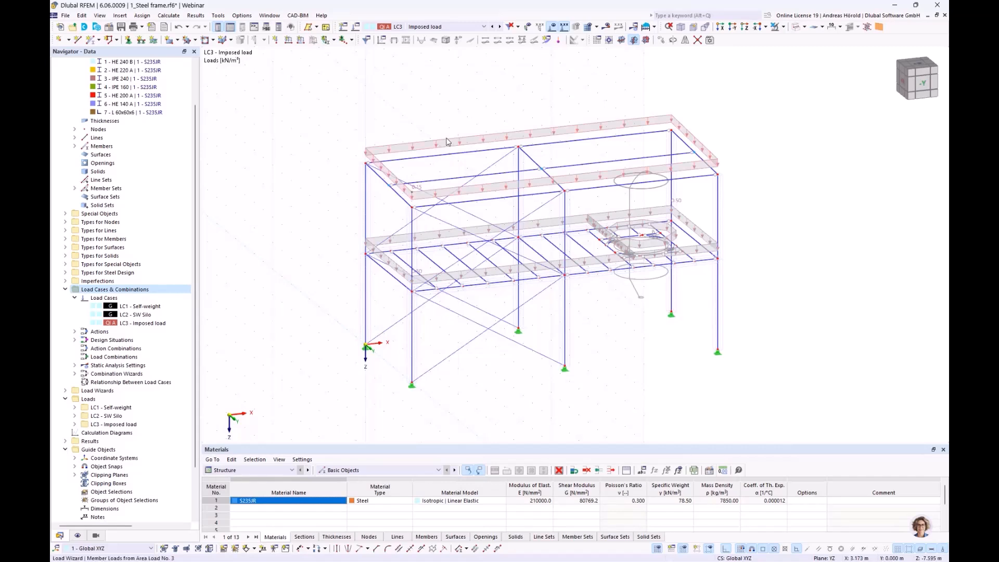
Step: Delete the roof area load from the Imposed load case and set the intermediate floor area load to 2.50 kN/m²
key(Delete)
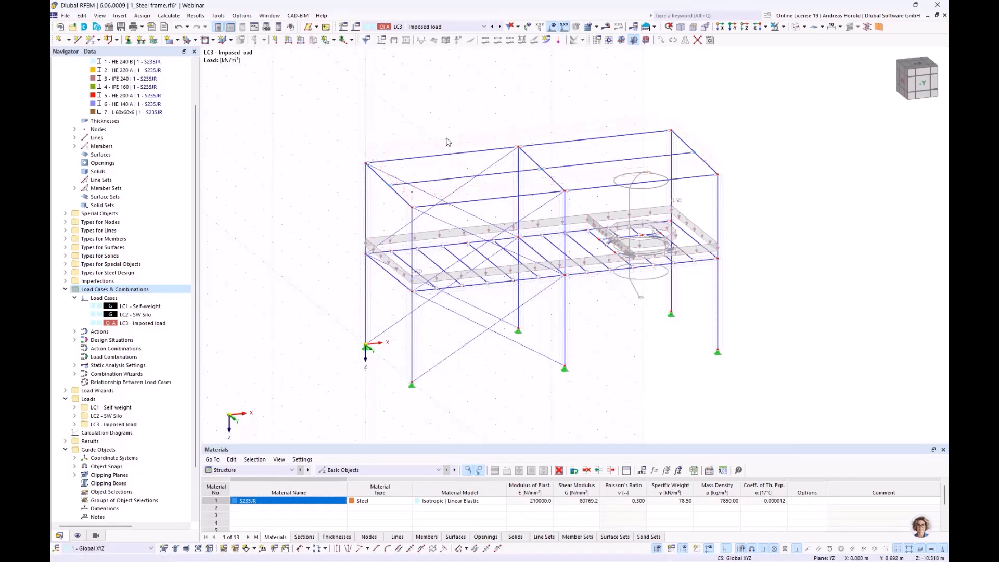
double_click(480, 232)
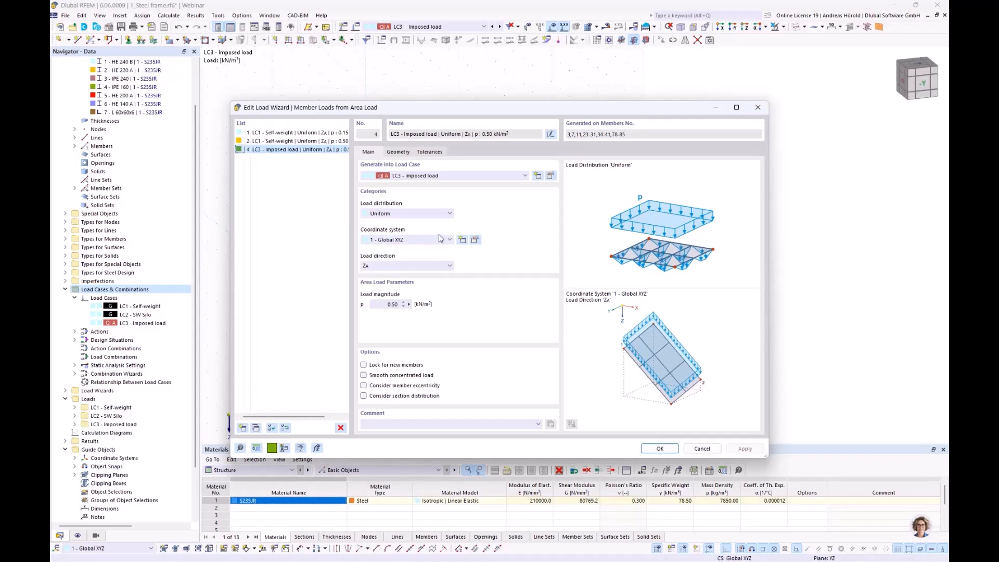
click(382, 306)
drag(379, 305, 444, 306)
click(398, 153)
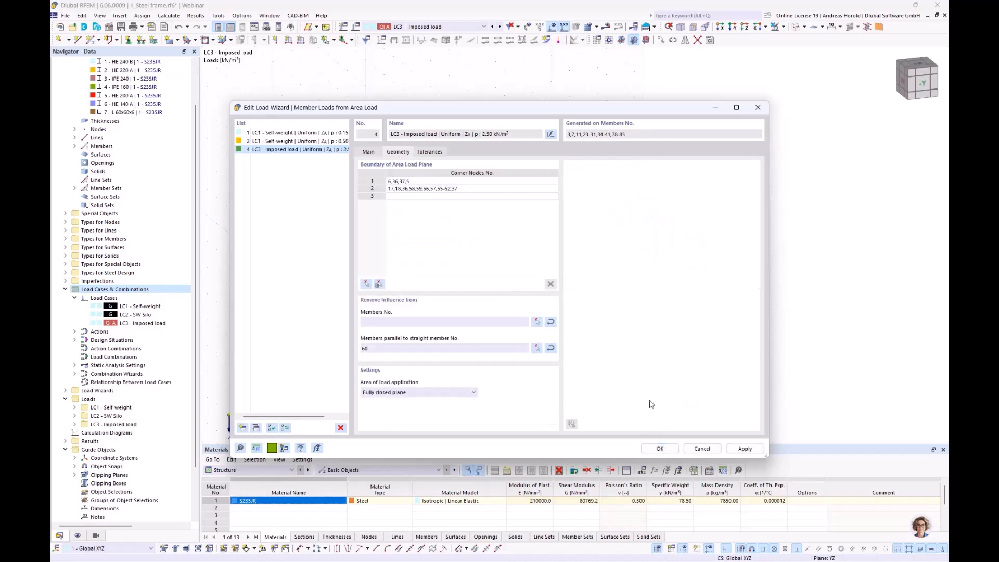
click(661, 448)
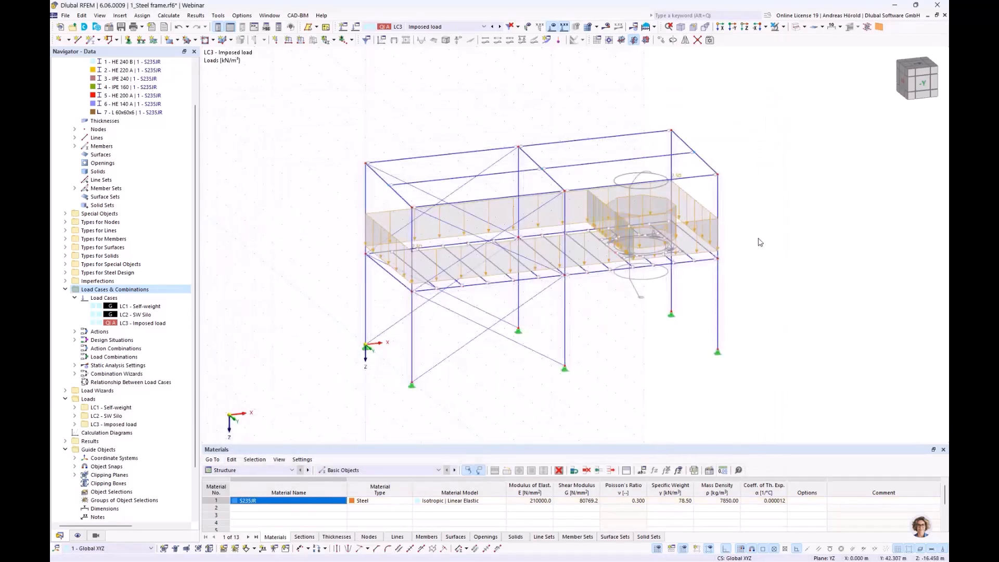
scroll(704, 152, up, 2)
ctrl+middle_drag(767, 263, 783, 241)
scroll(765, 274, down, 2)
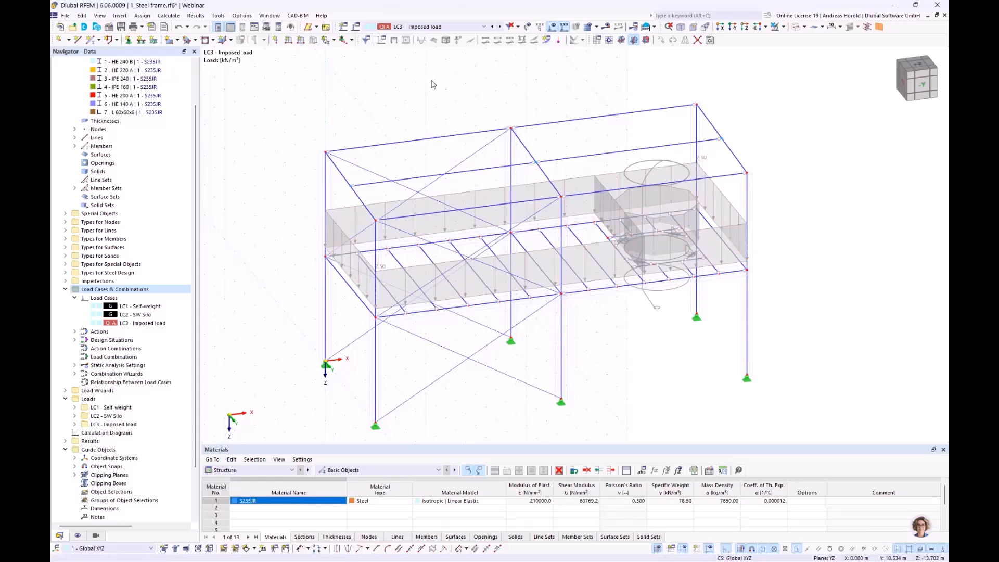
Step: Create load case LC4 named Silo filling with the imposed loads category A action category
click(343, 27)
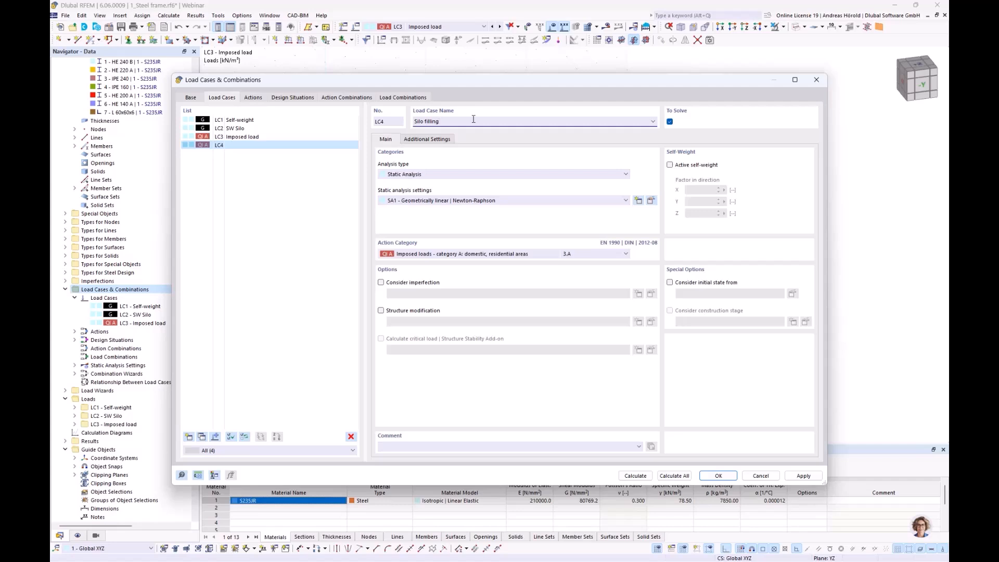
click(714, 473)
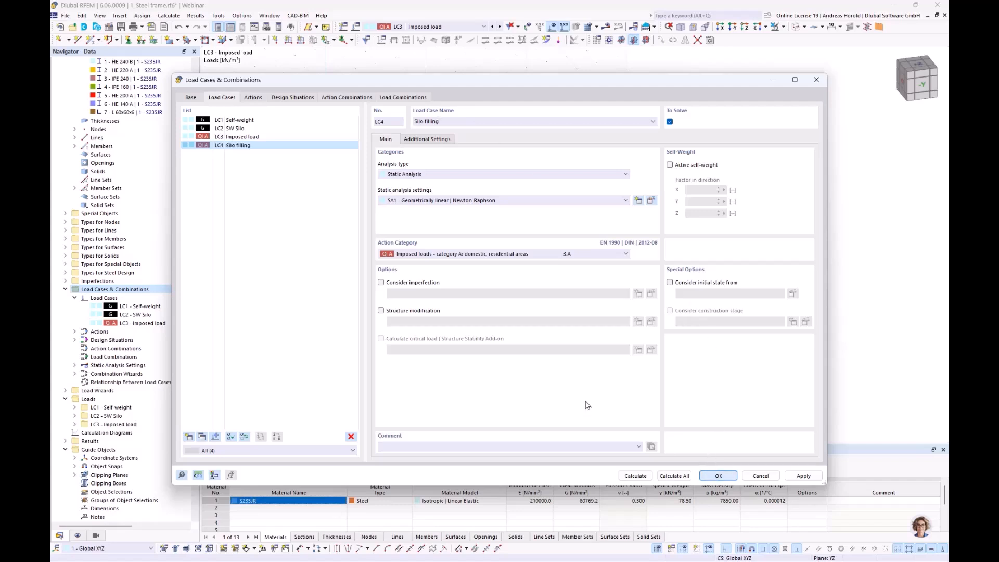
click(447, 255)
click(447, 258)
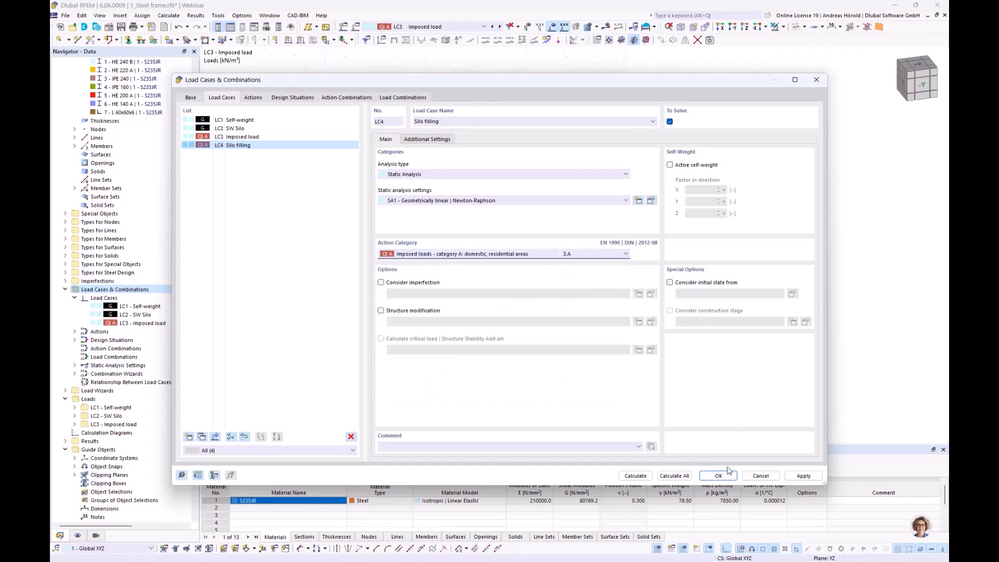
click(719, 475)
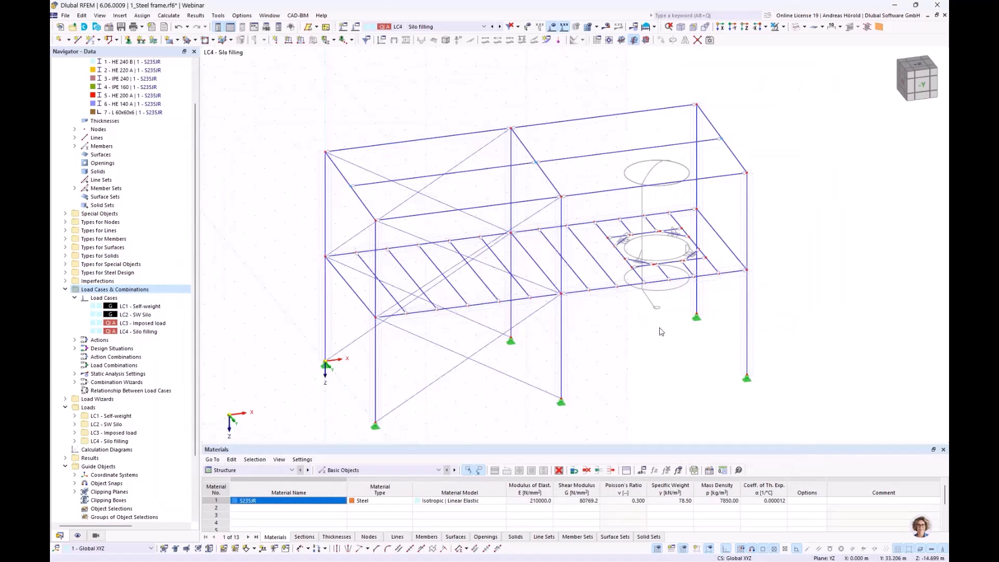
Step: Show the structure in the Z-direction and define a new concentrated member load of 10 kN for Silo filling
click(747, 29)
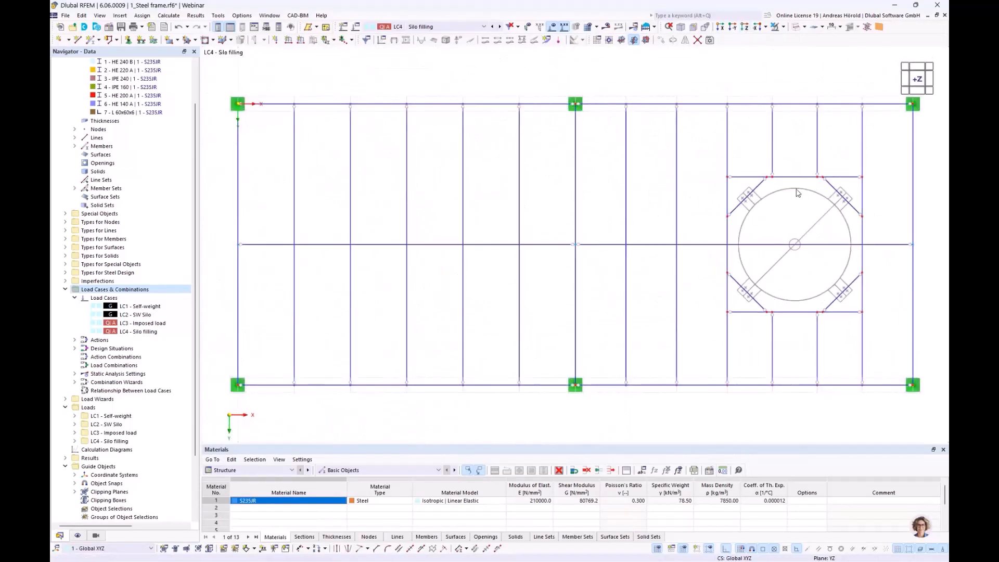
scroll(801, 195, up, 2)
middle_drag(806, 200, 665, 196)
scroll(667, 196, up, 1)
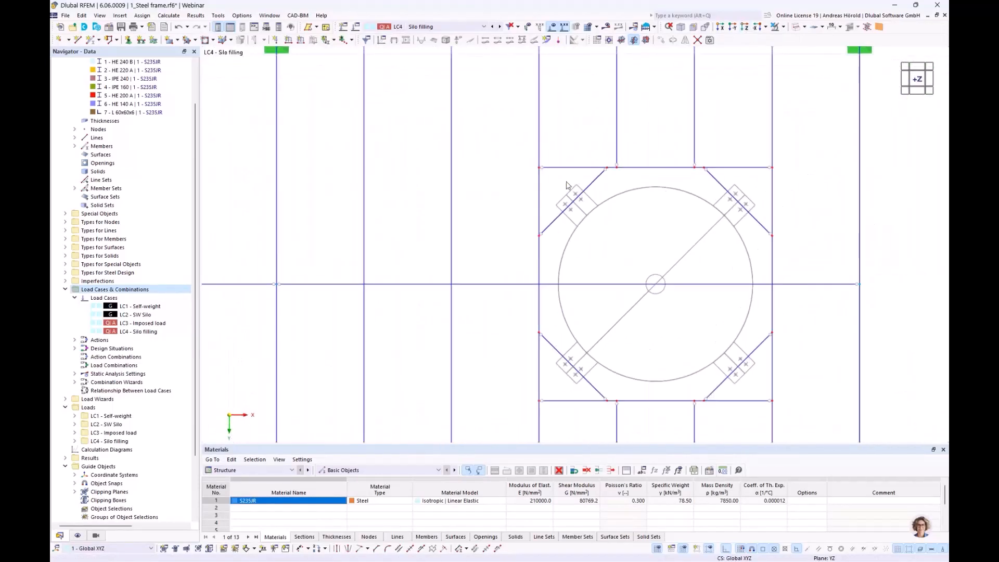
click(301, 41)
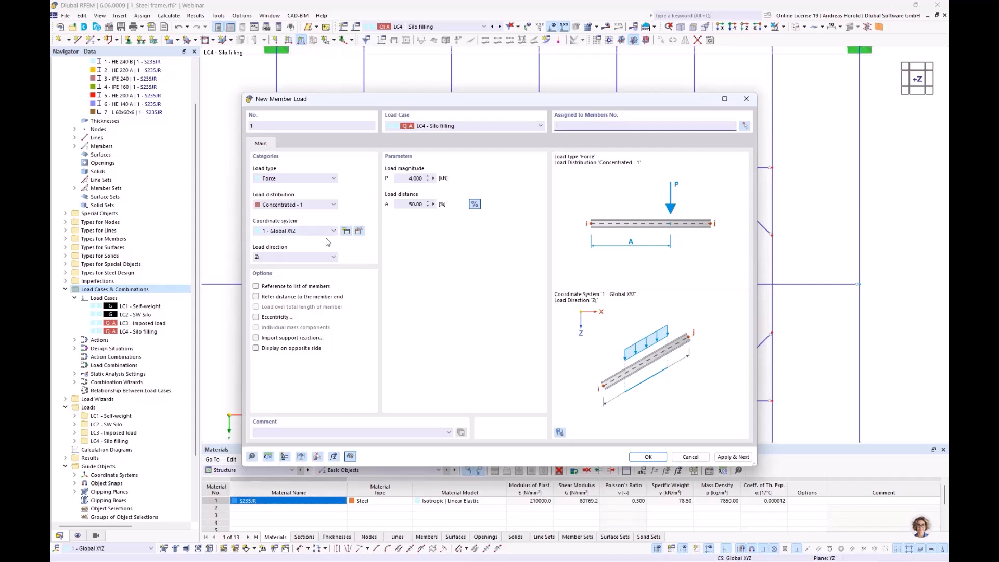
click(411, 178)
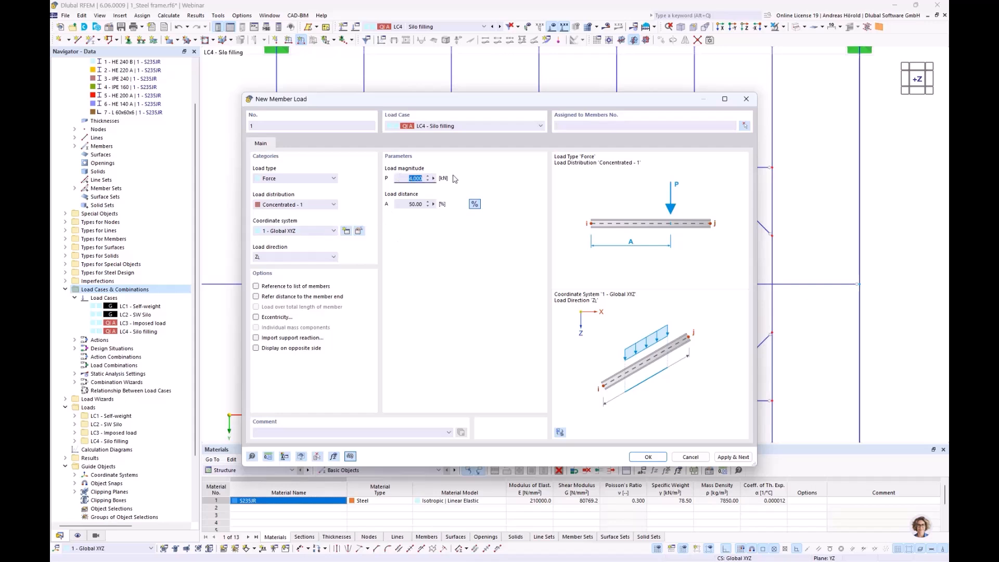
text(10)
click(645, 457)
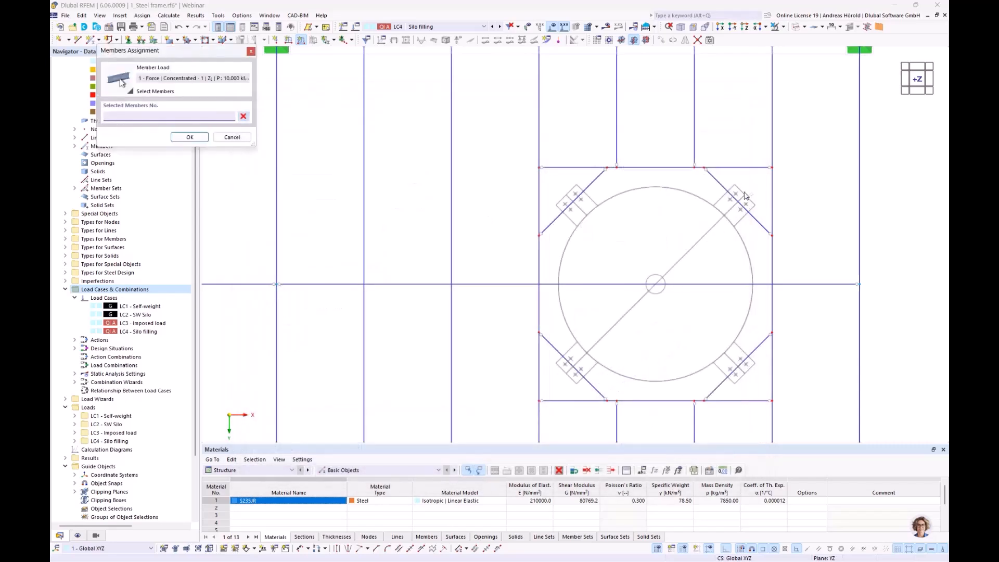
Step: Assign the 10 kN concentrated load to the four diagonal corner beams under the silo supports
drag(748, 192, 548, 229)
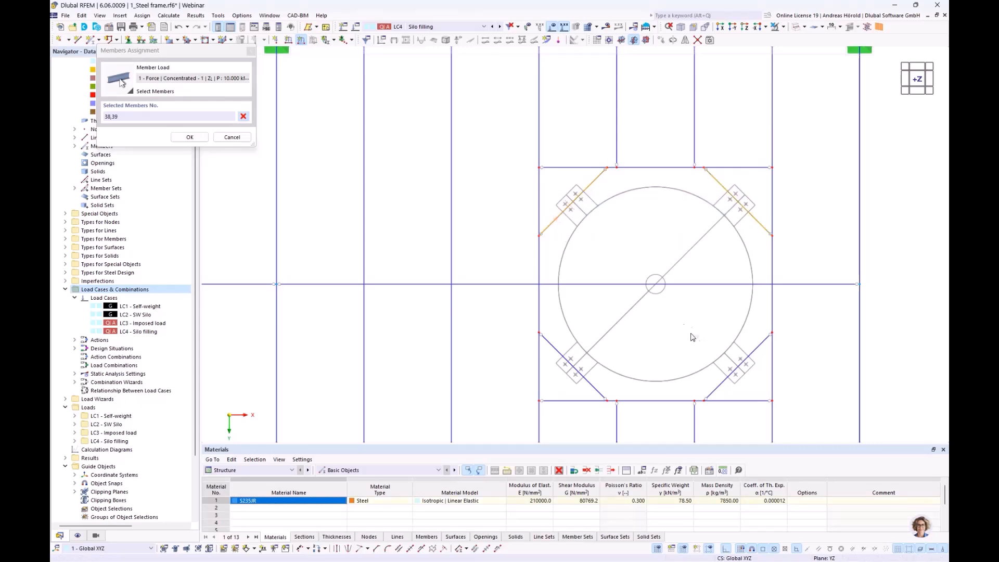
drag(752, 365, 569, 394)
click(189, 137)
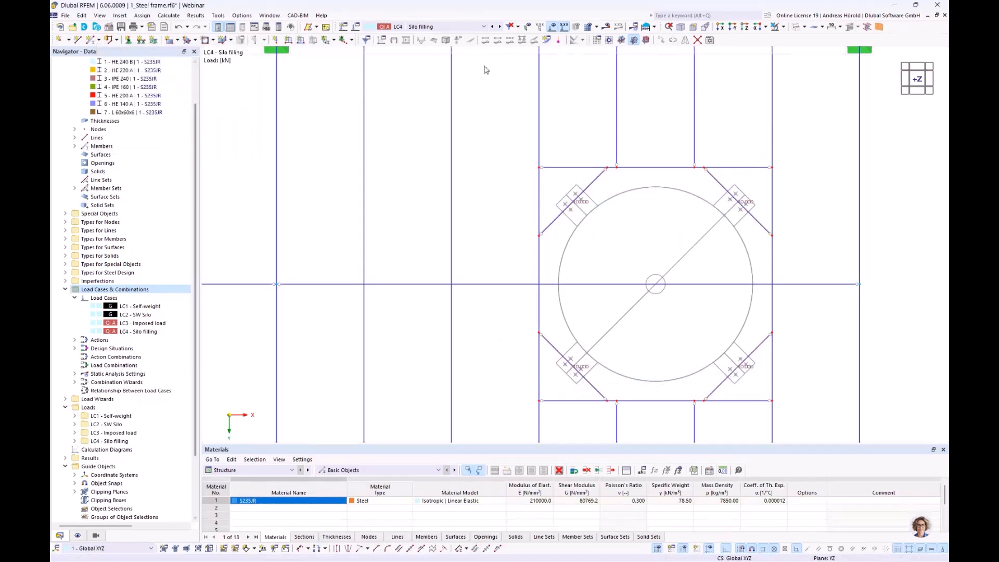
scroll(520, 125, down, 3)
ctrl+middle_drag(530, 211, 557, 250)
scroll(562, 112, down, 1)
scroll(558, 251, up, 2)
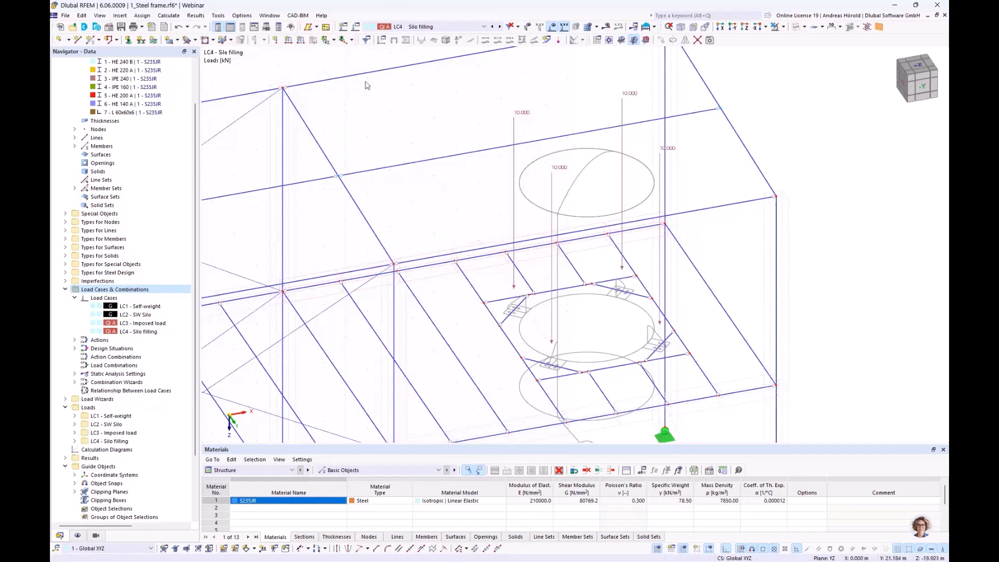
Step: Create load case LC5 named Snow with the action category Snow/ice loads - H <= 1000 m
click(342, 28)
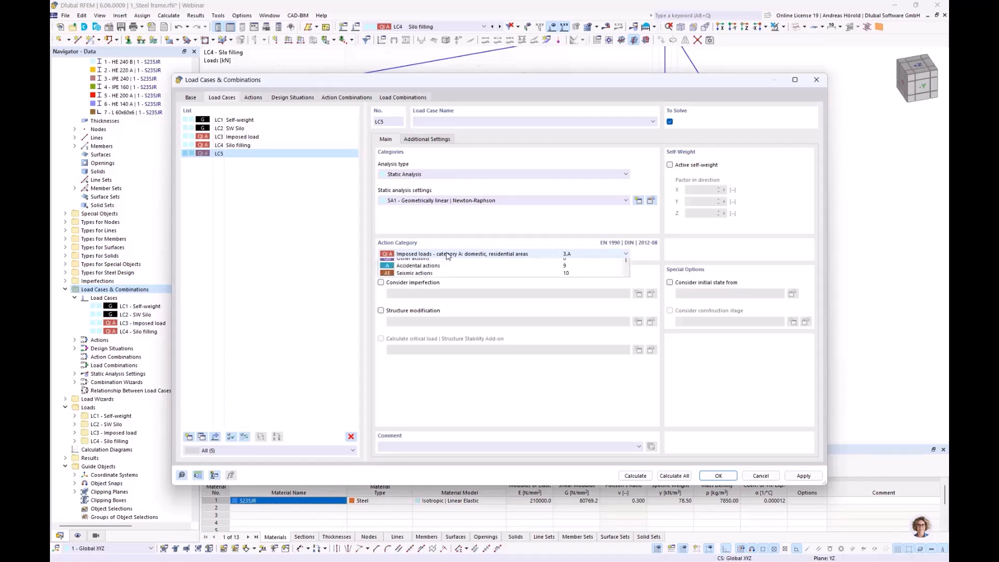
click(447, 254)
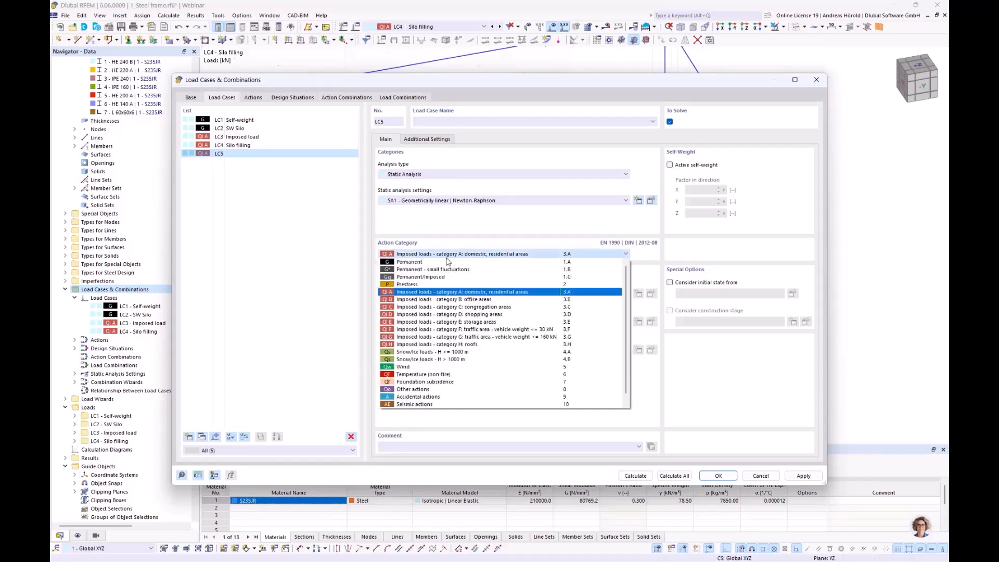
click(452, 353)
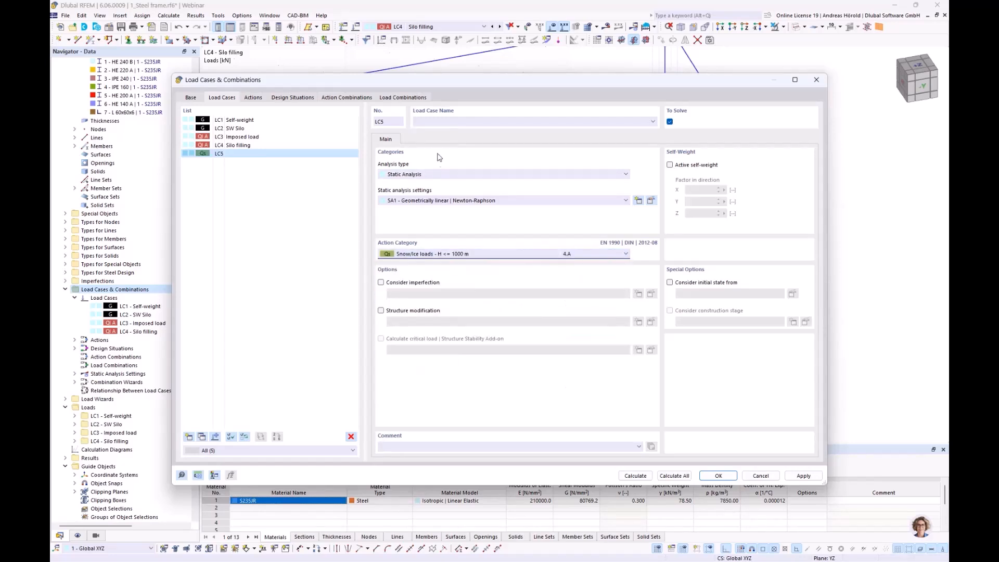
click(445, 121)
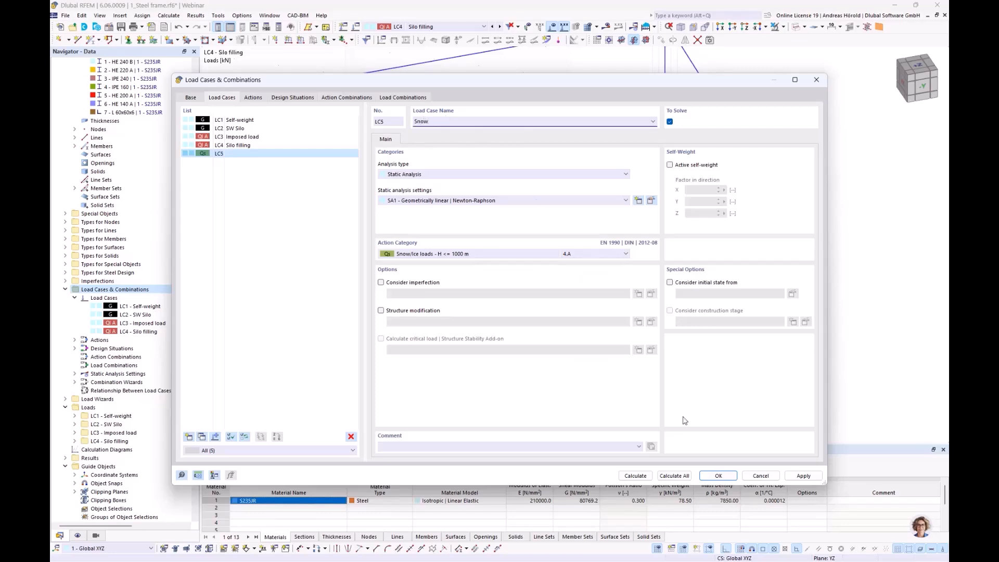
click(716, 476)
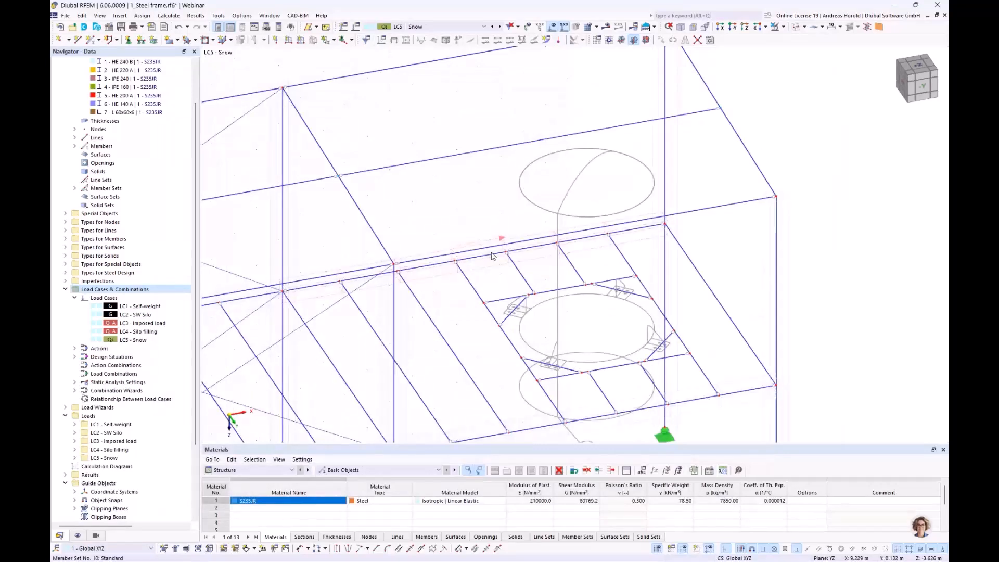
Step: Start a new snow load with the Snow Load Wizard using the Flat/Monopitch roof type
scroll(494, 250, down, 2)
ctrl+middle_drag(489, 280, 624, 283)
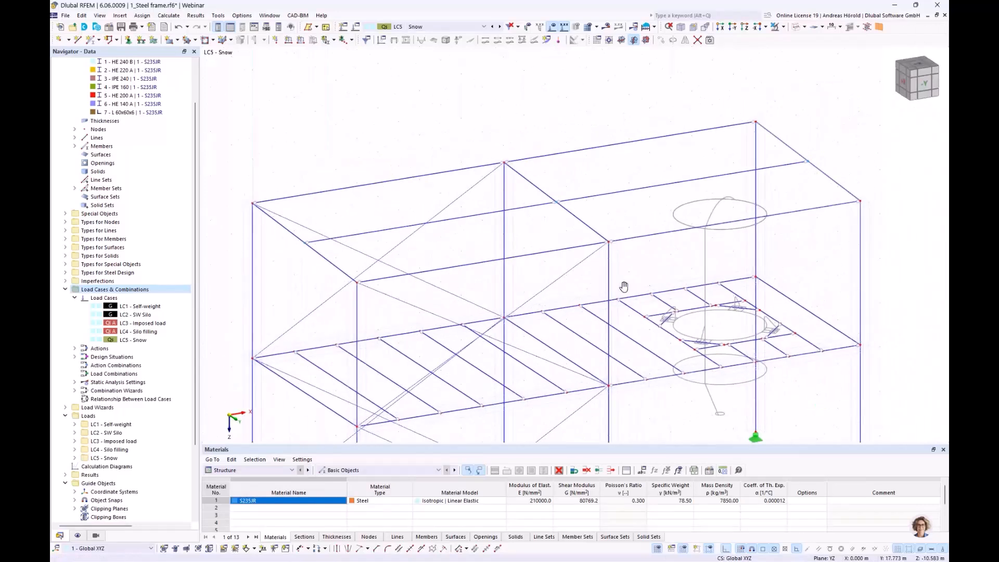
click(120, 15)
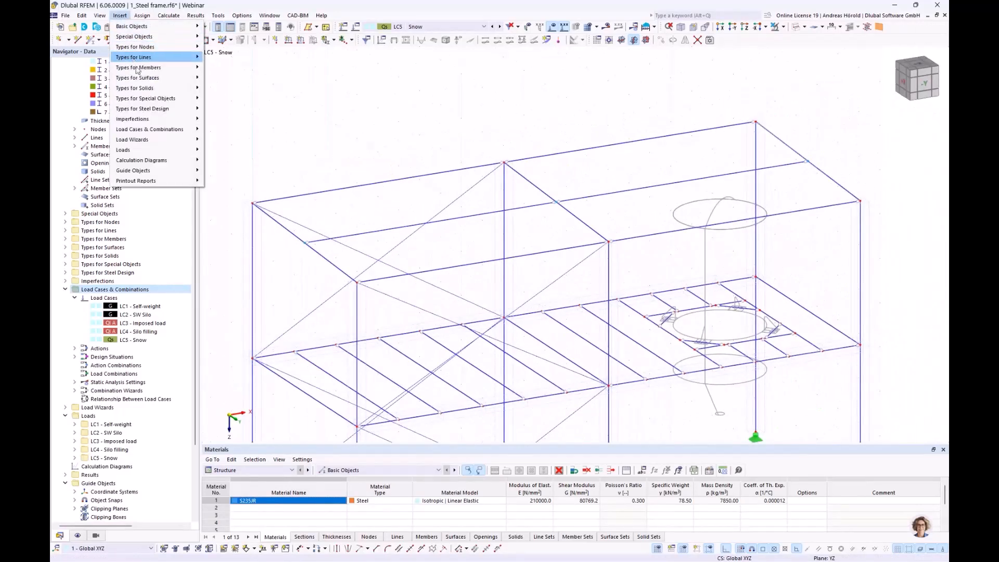
mouse_move(157, 140)
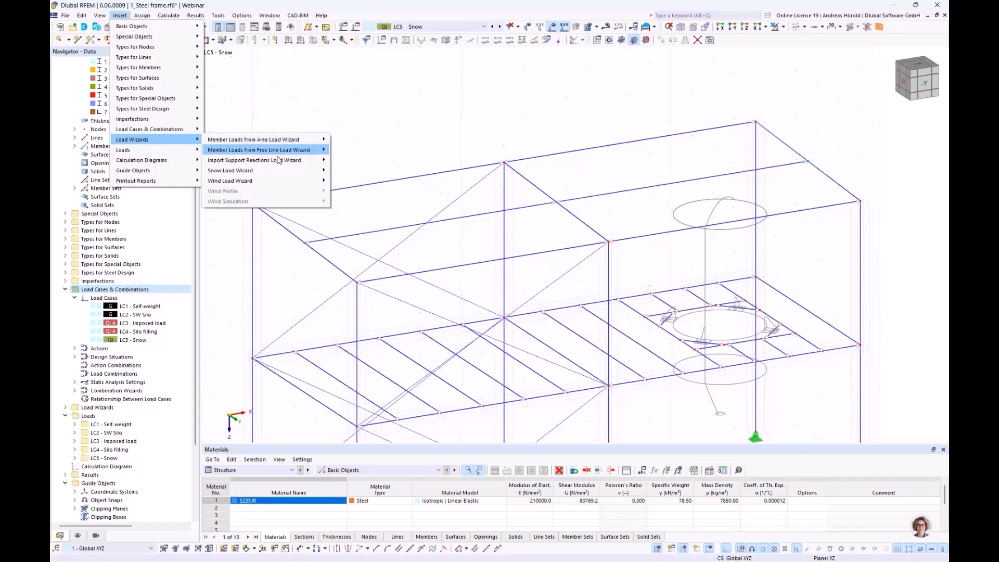
mouse_move(279, 175)
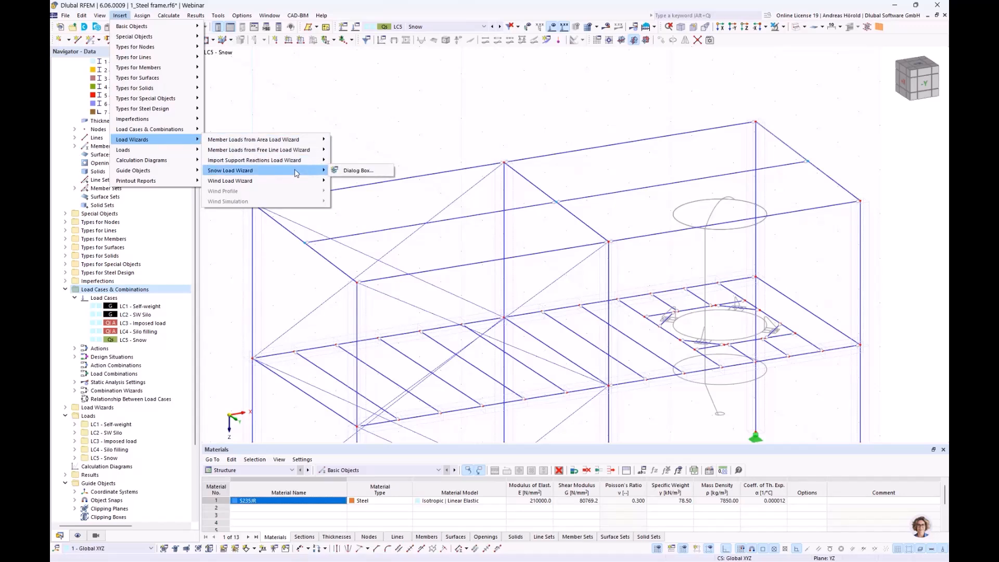
click(358, 171)
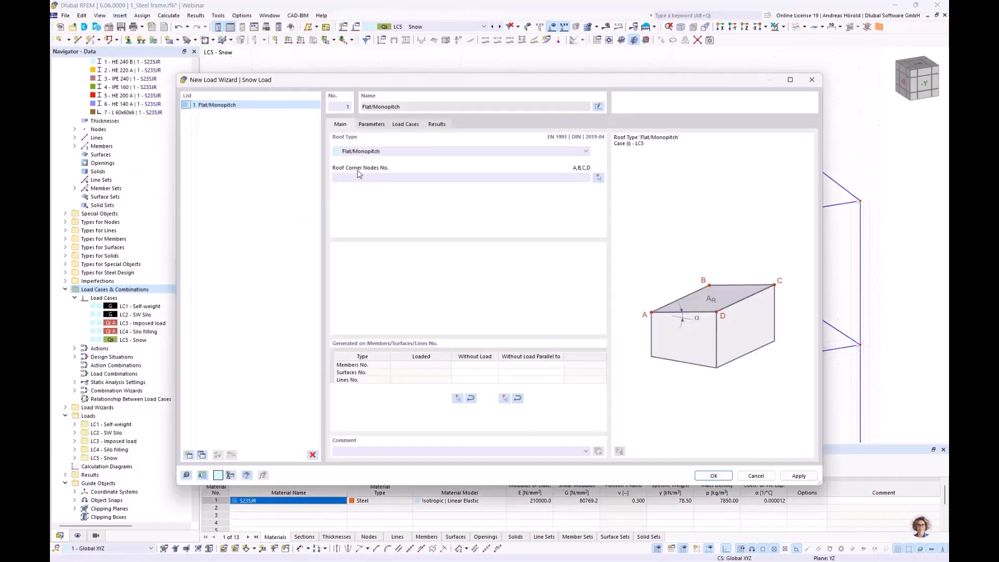
click(391, 152)
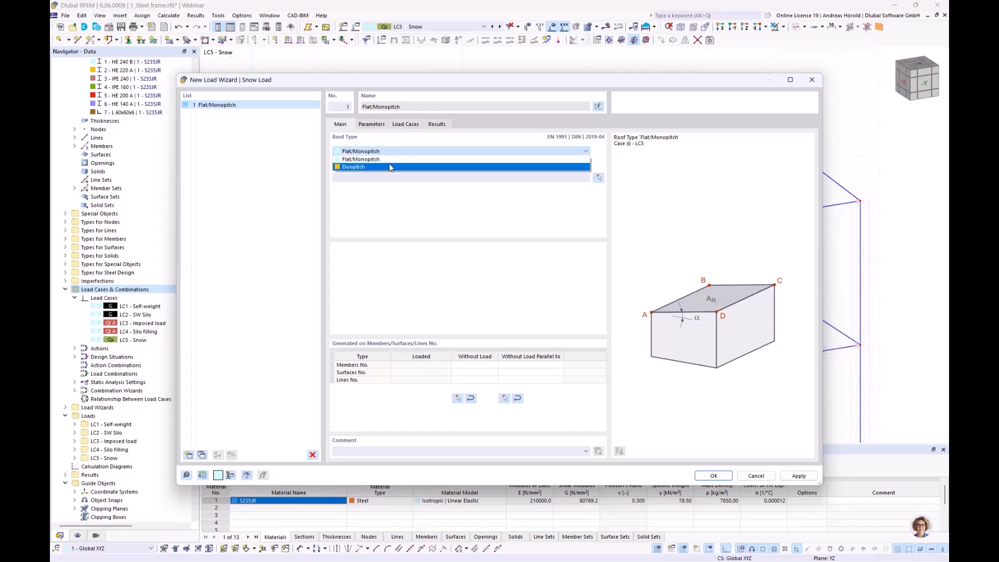
click(392, 159)
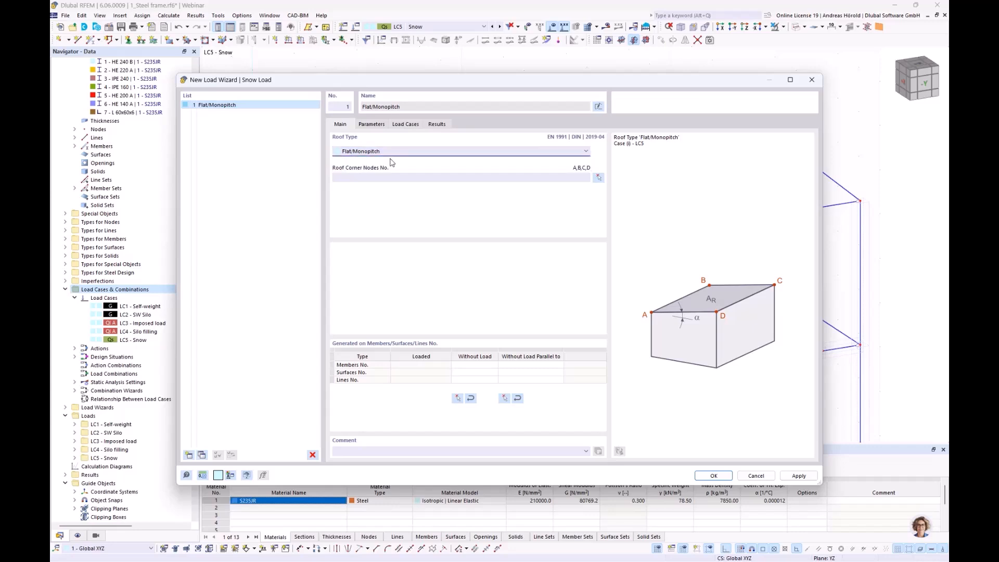
Step: Assign the four outer roof corner nodes 14, 2, 4 and 16 as the snow load's roof corners
click(598, 178)
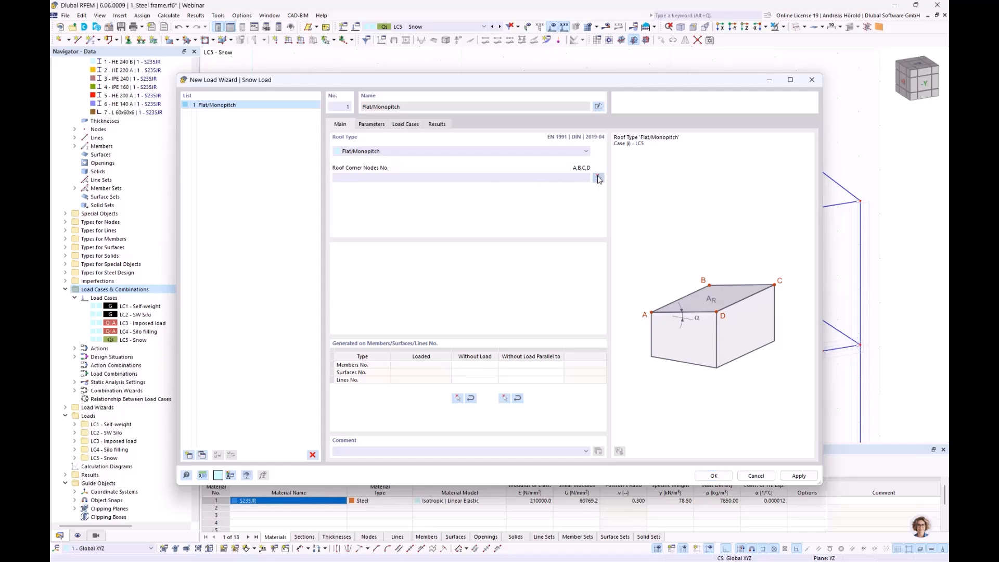
click(859, 202)
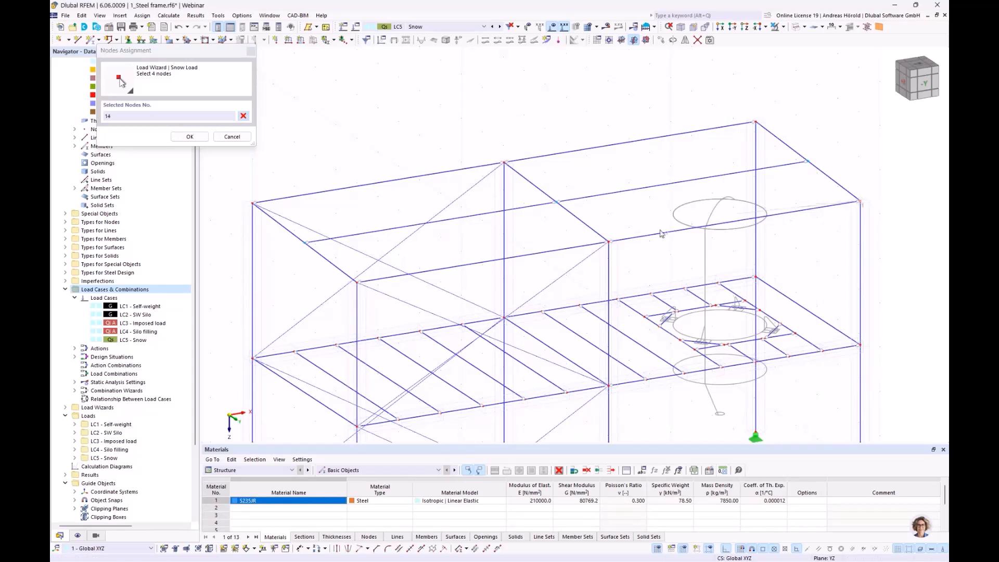
click(357, 282)
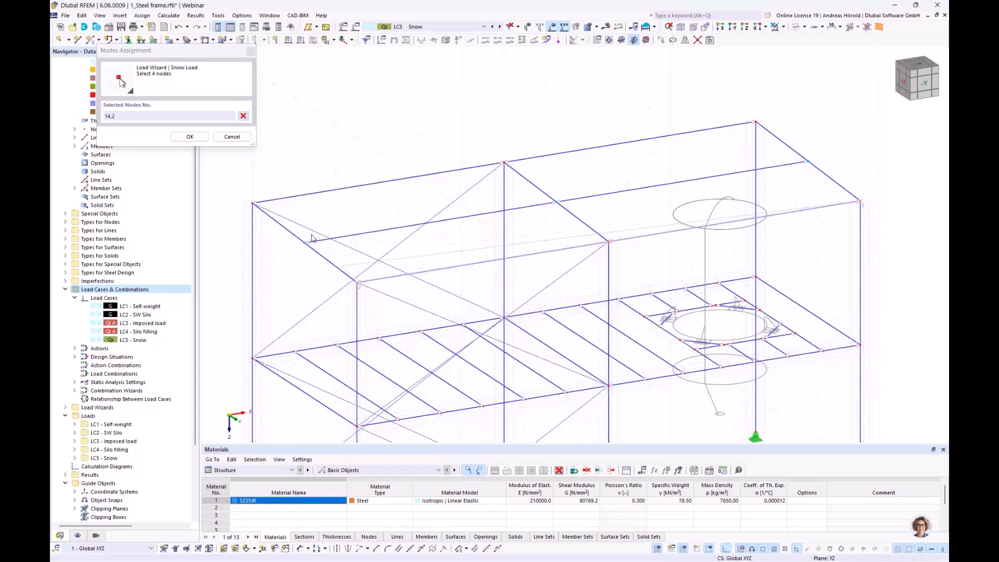
click(254, 203)
click(755, 122)
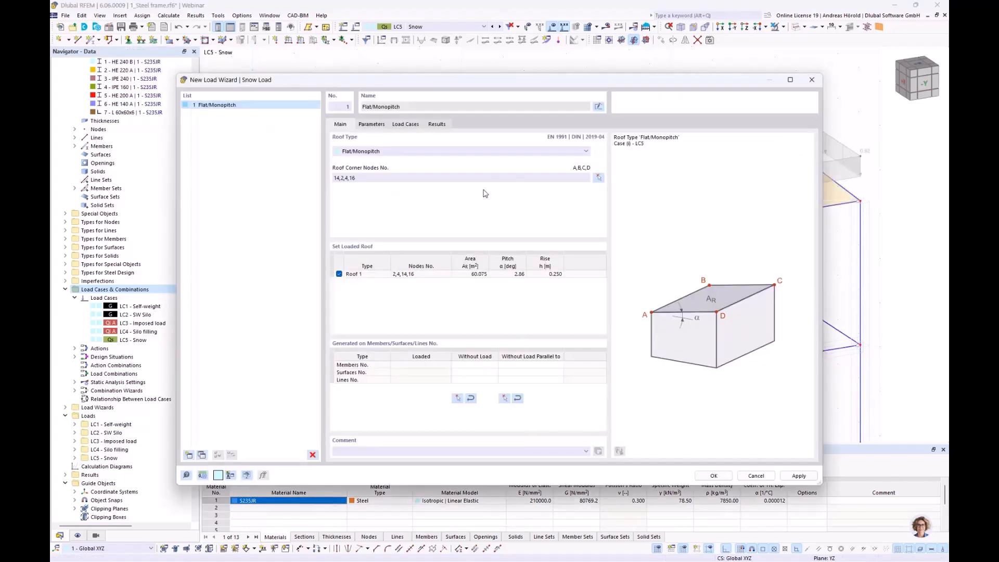
Step: Exclude members parallel to member 4, the transverse roof beam at the end frame, from the snow load
click(522, 365)
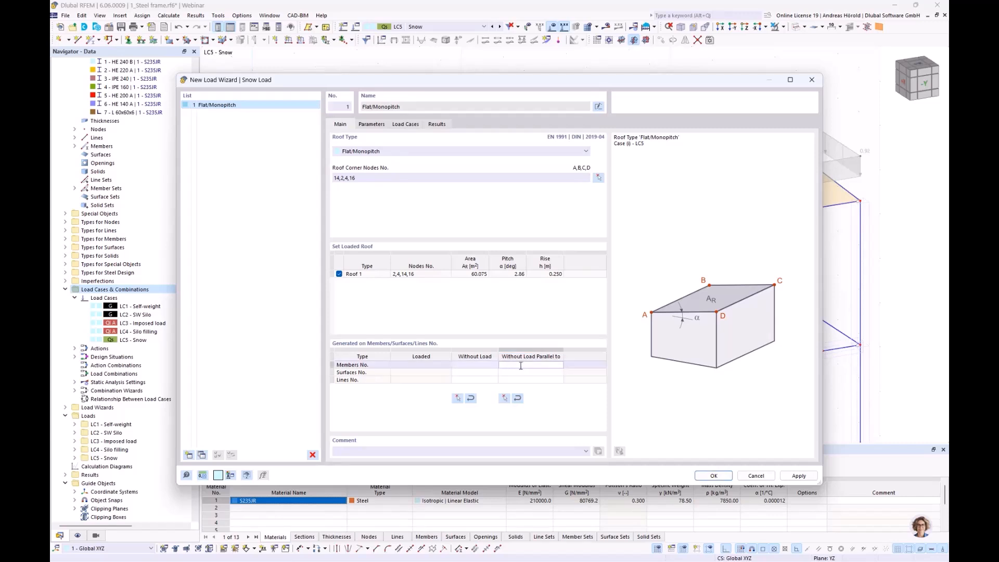
click(504, 399)
click(338, 268)
click(219, 198)
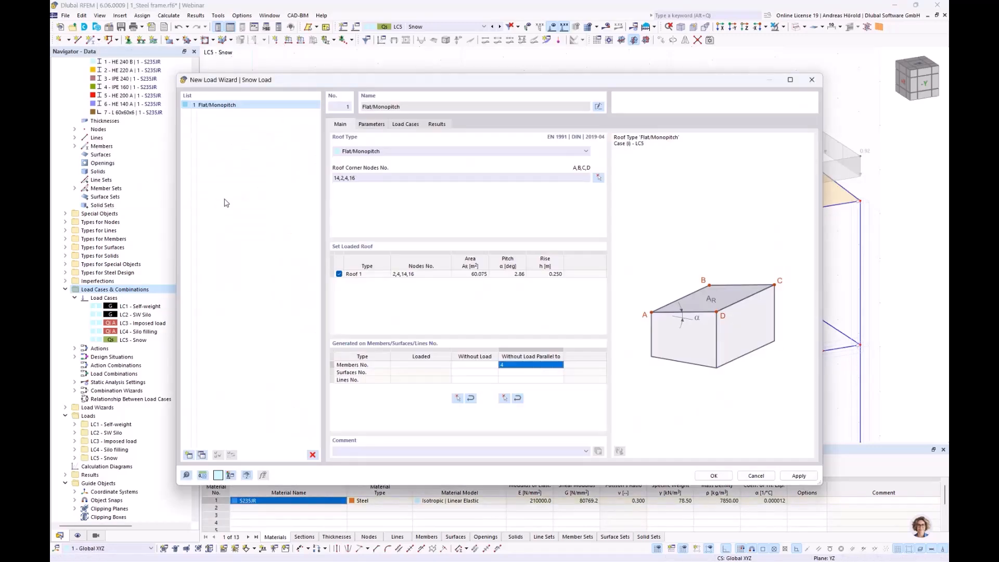
Step: Keep the Map and parameters definition type for the Munich location and generate the snow load into LC5 - Snow
click(371, 125)
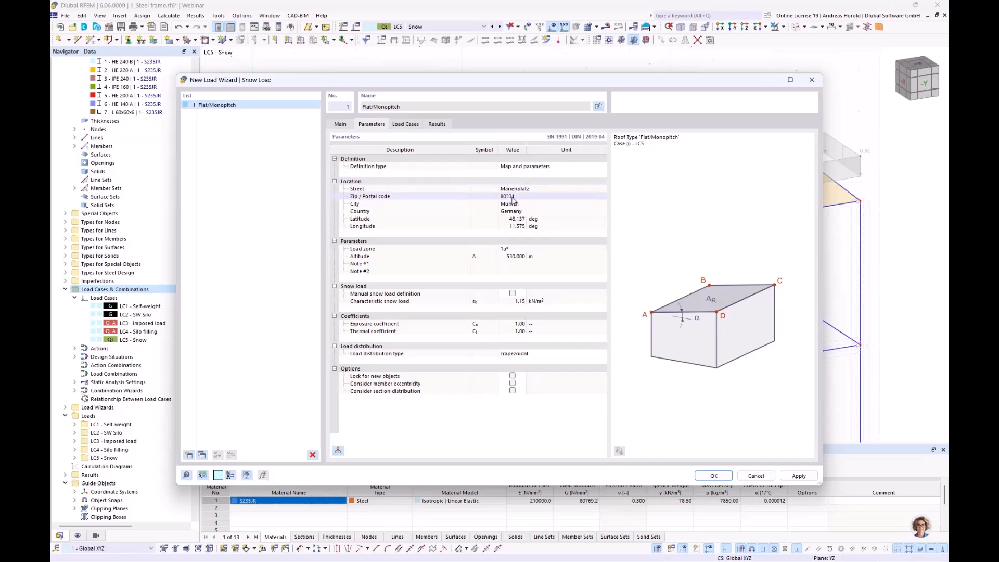
click(538, 168)
click(539, 168)
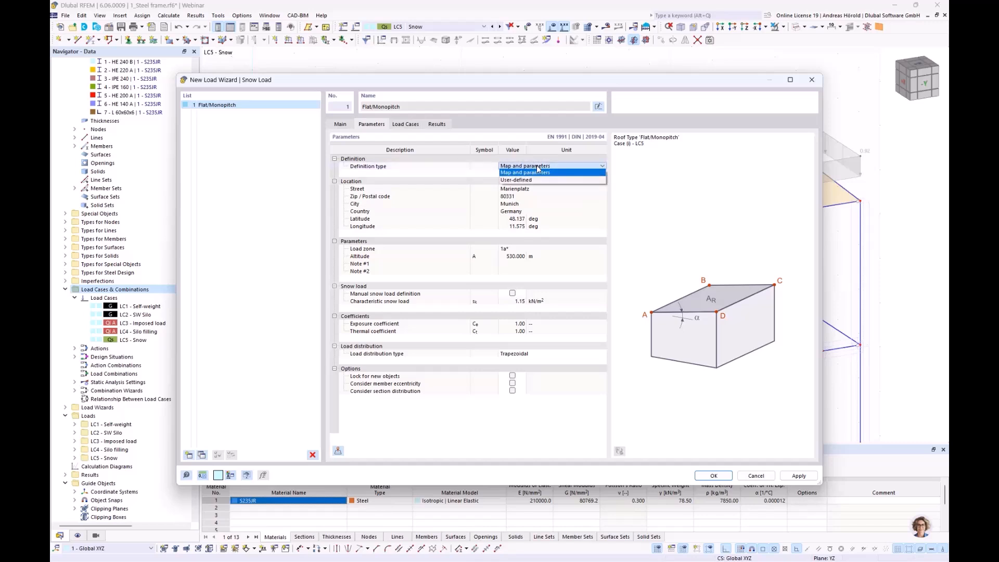
click(579, 196)
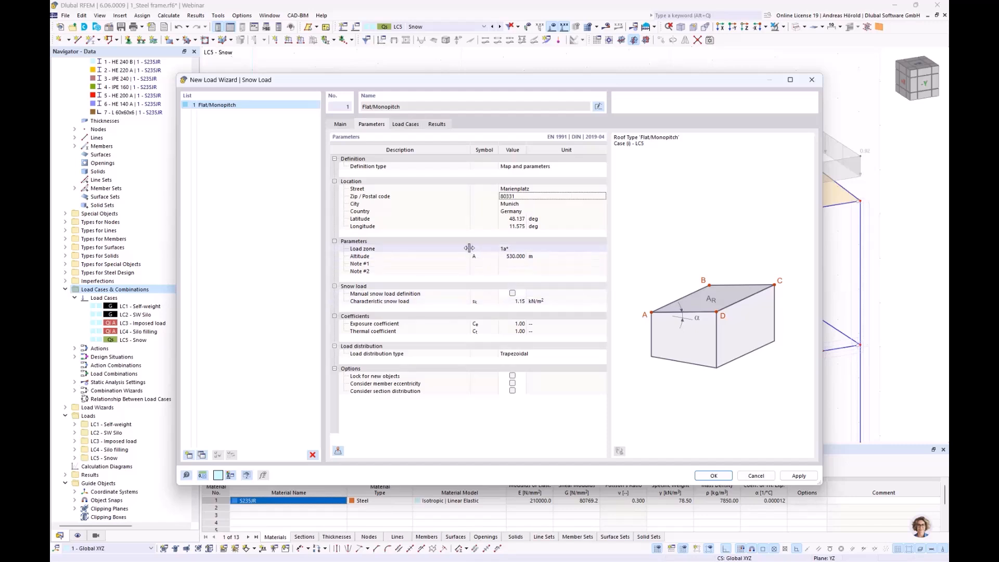
click(403, 125)
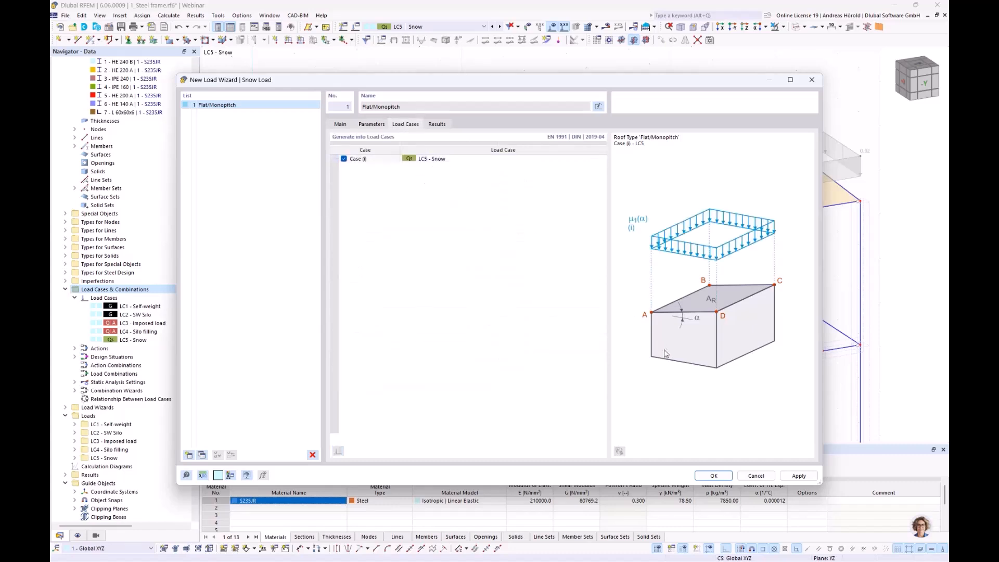
click(713, 475)
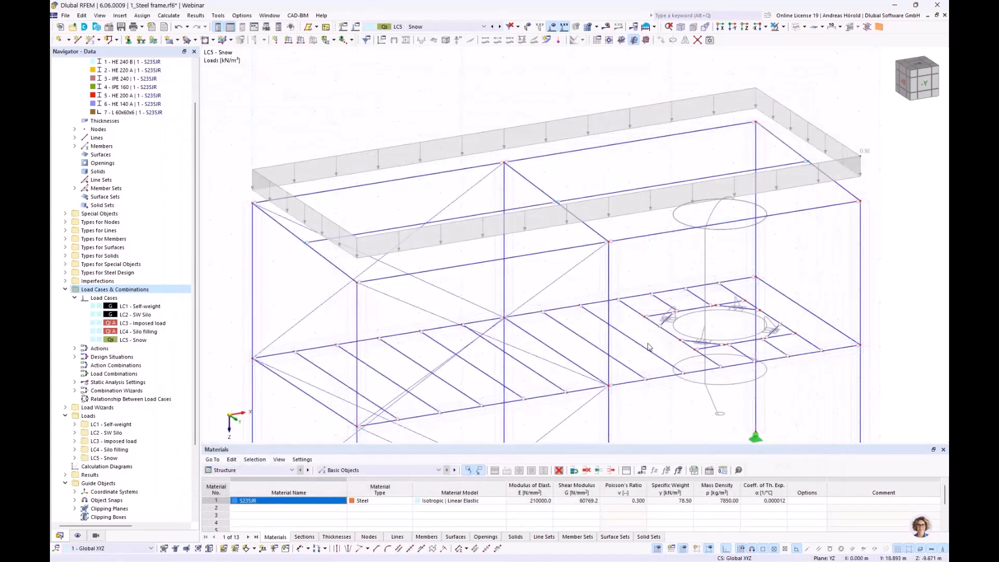
Step: Display the snow load wizard's generated member loads separately, then return to the area load display
right_click(521, 128)
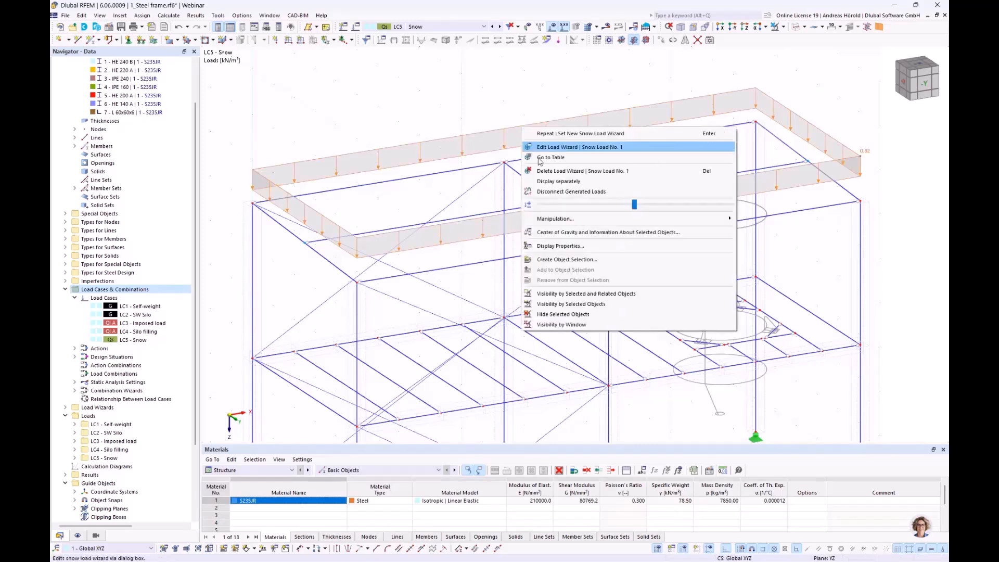
click(558, 182)
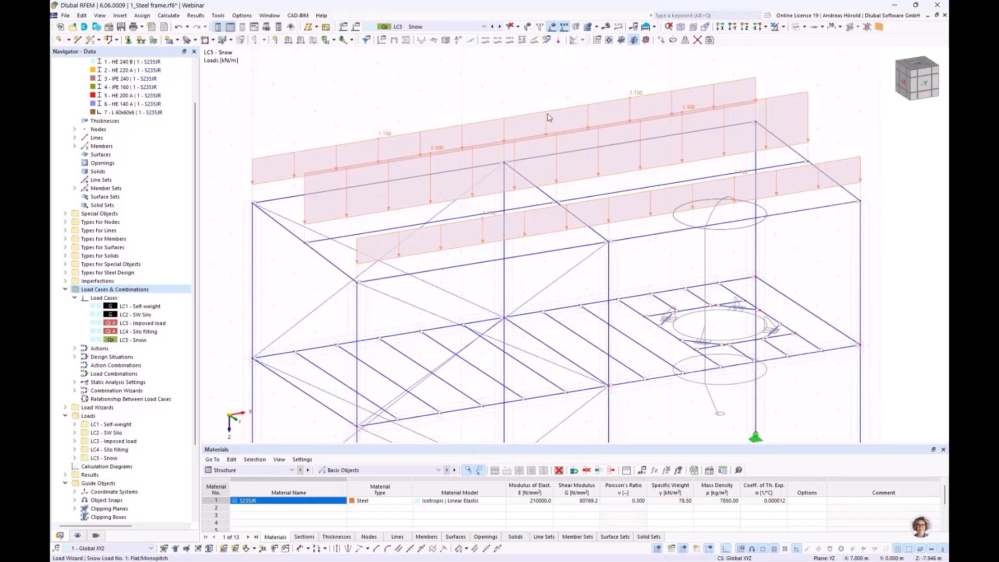
right_click(549, 117)
click(574, 162)
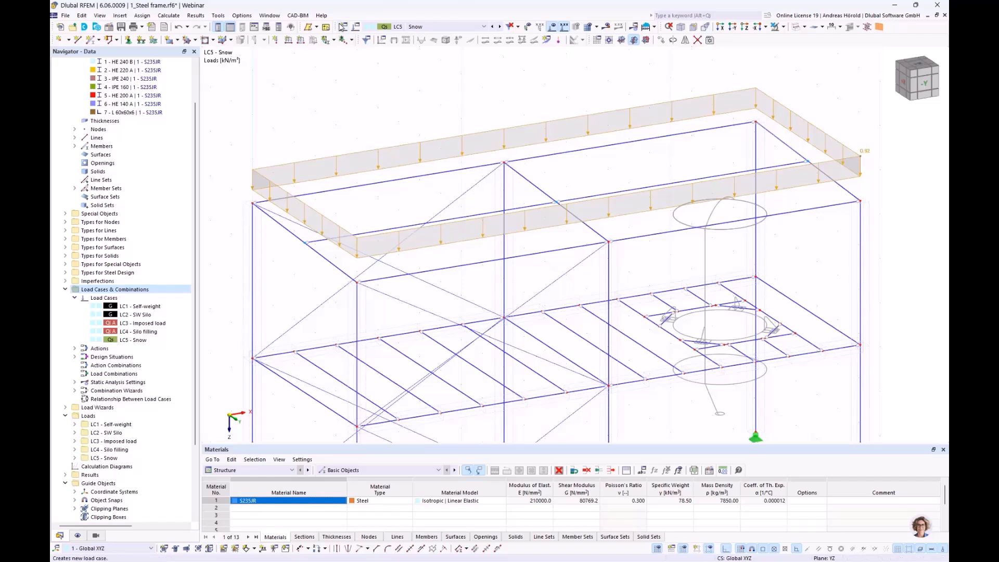
Step: Create load case LC6 named Wx+ with the Wind action category
click(342, 29)
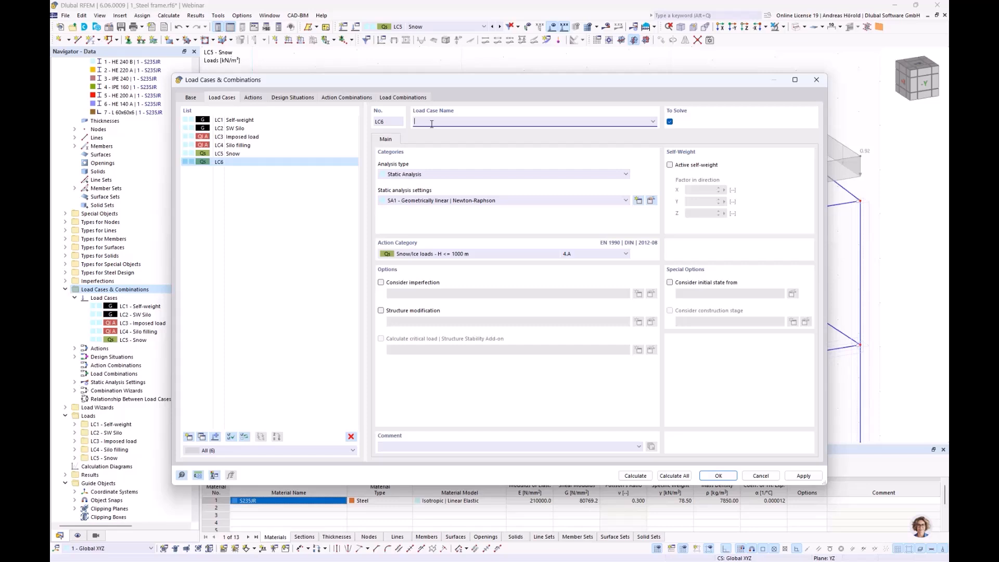
click(439, 255)
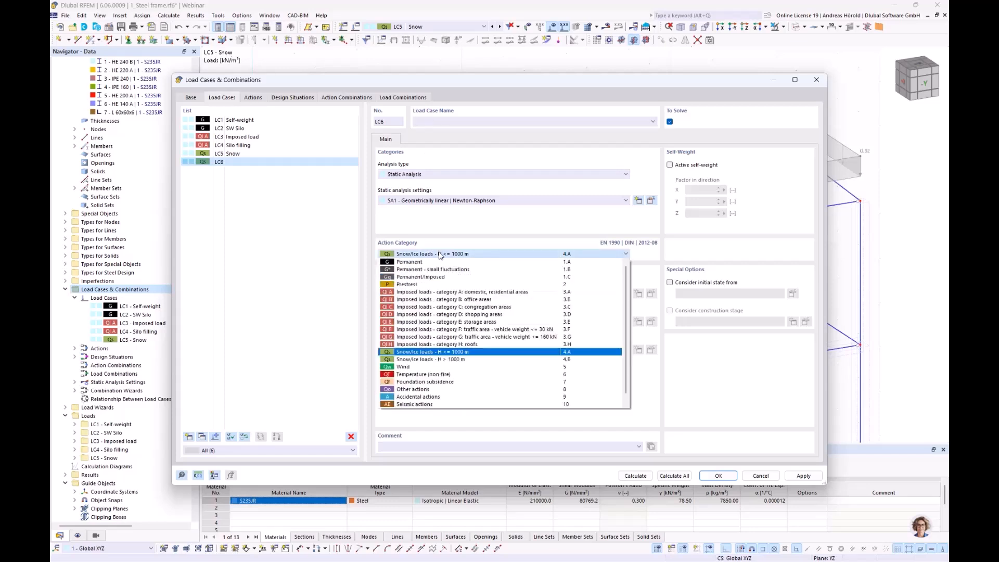
click(470, 368)
click(444, 122)
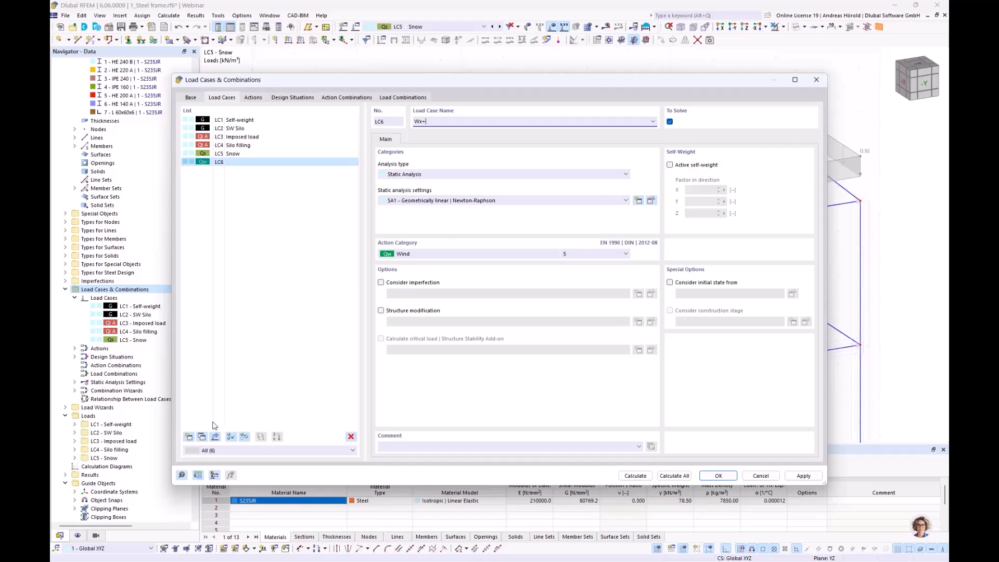
Step: Copy the wind load case twice, naming LC7 Wx- and LC8 Wy+
click(202, 437)
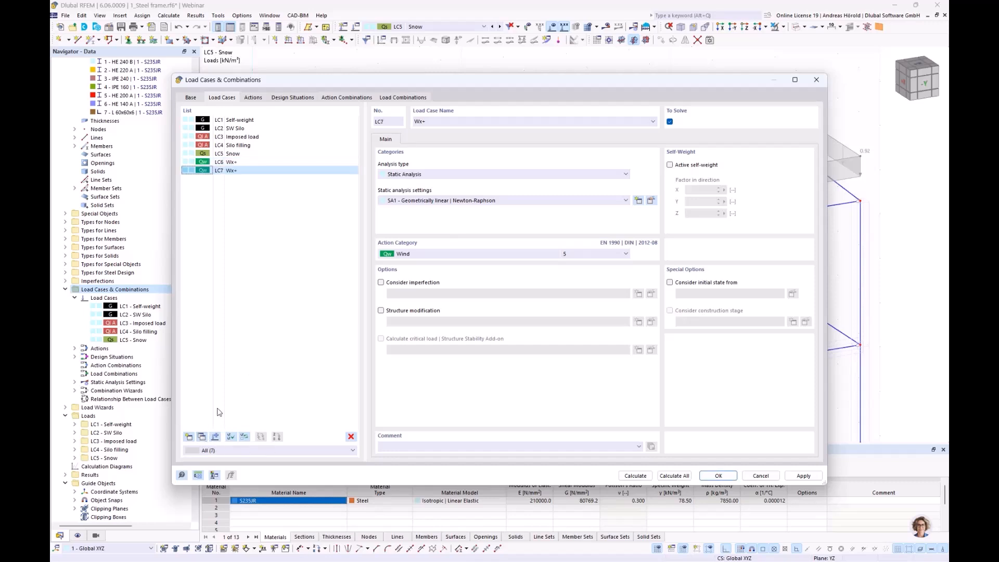
drag(423, 120, 437, 119)
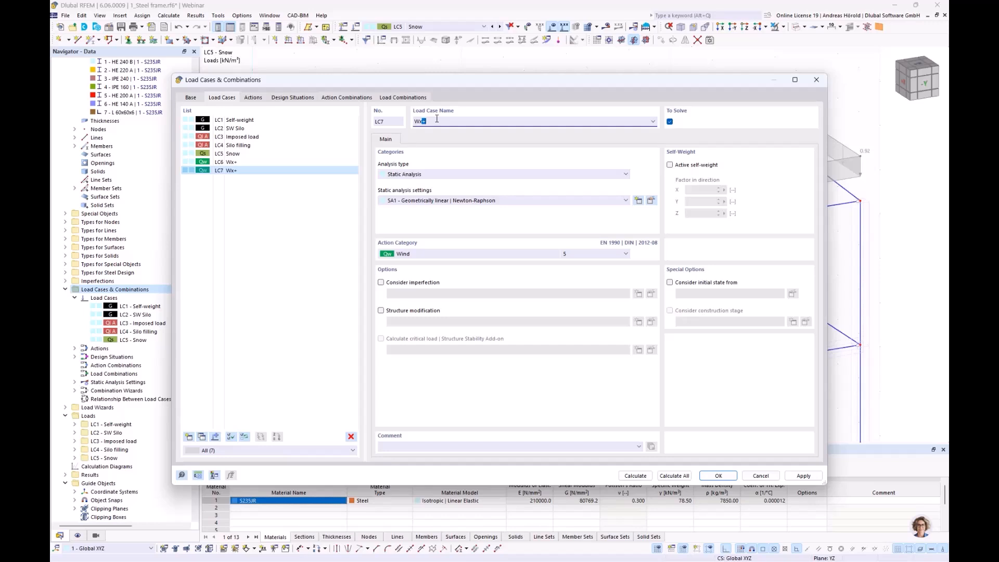
text(-)
click(203, 438)
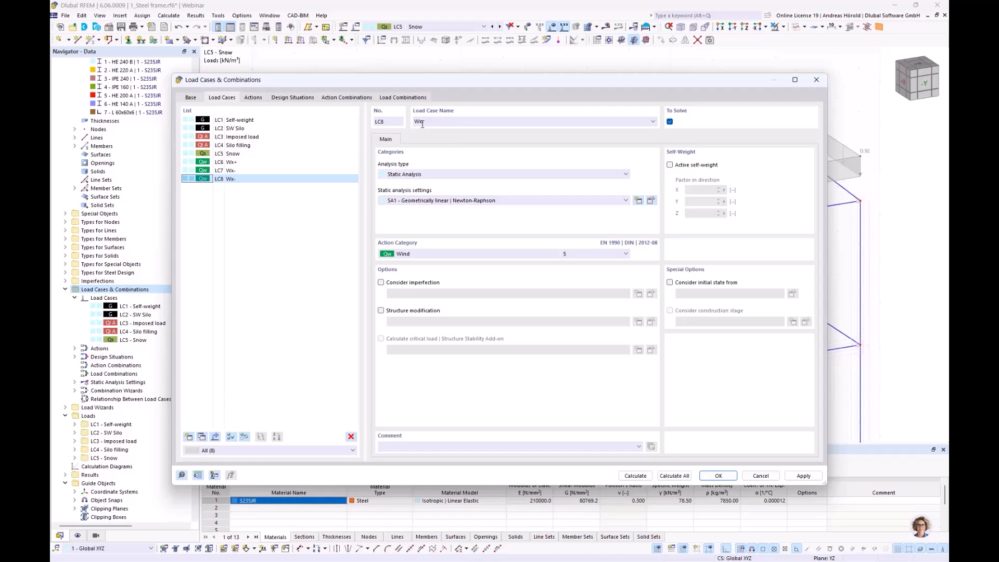
drag(420, 122, 441, 121)
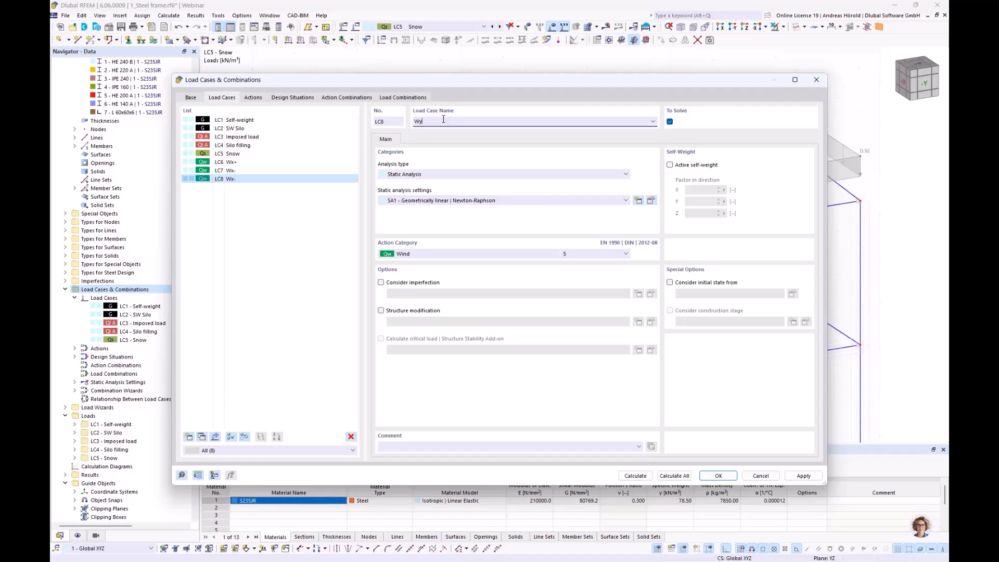
text(y+)
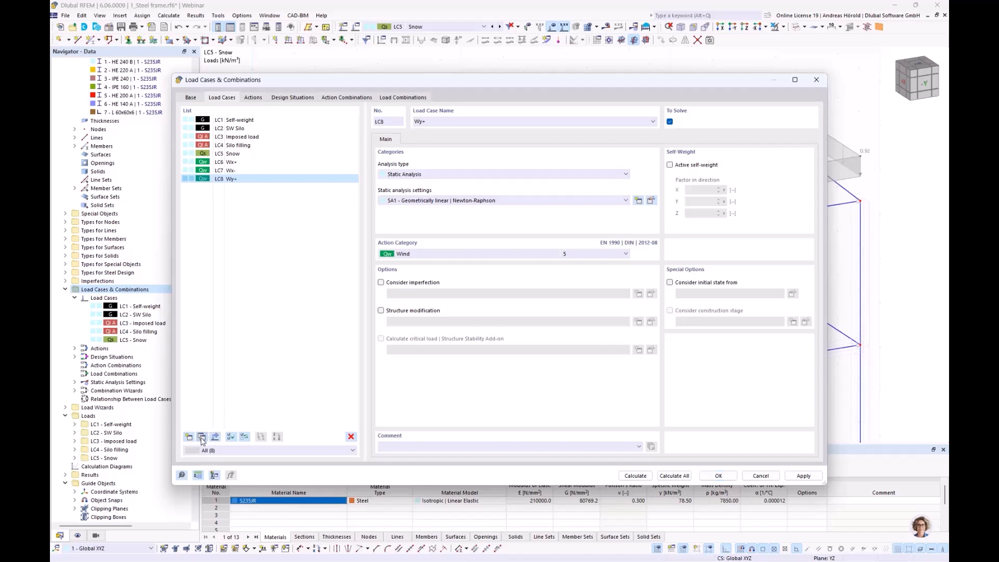
Step: Copy the Wy+ wind load case, name the LC9 copy Wy- and confirm the load case definitions
click(201, 438)
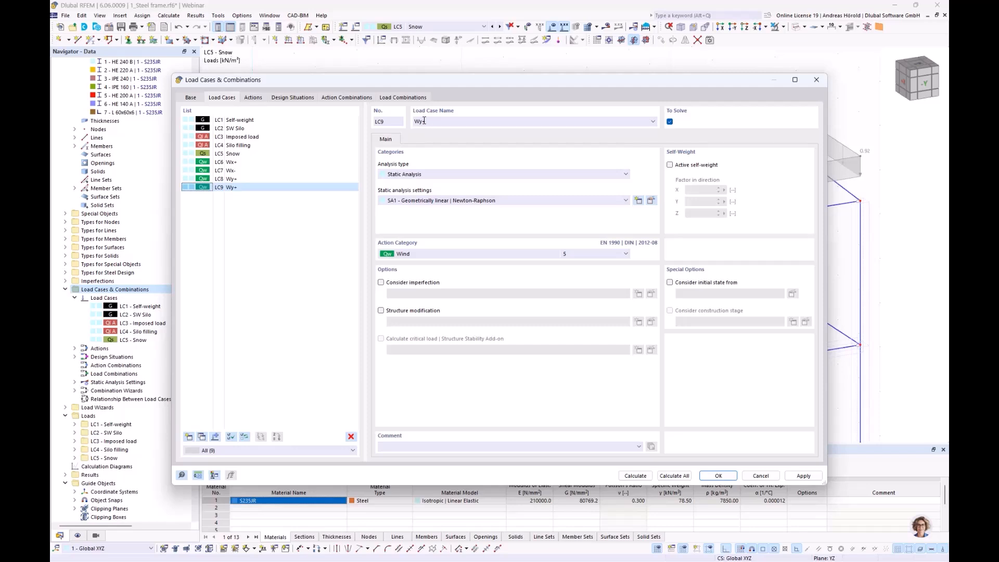
drag(423, 122, 436, 122)
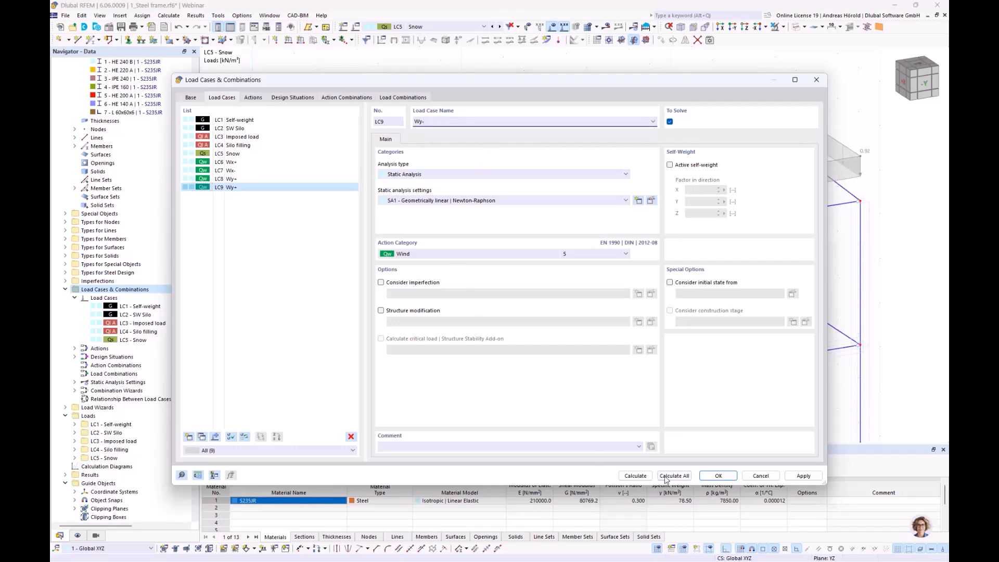
click(719, 476)
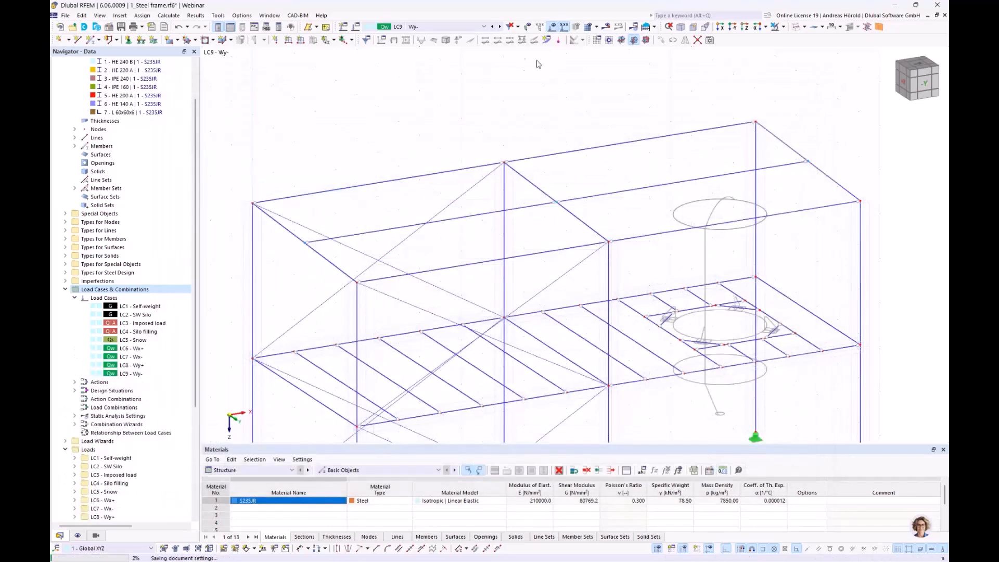
Step: Make load case LC6 Wx+ current and examine the silo and its support beams on the platform
click(485, 27)
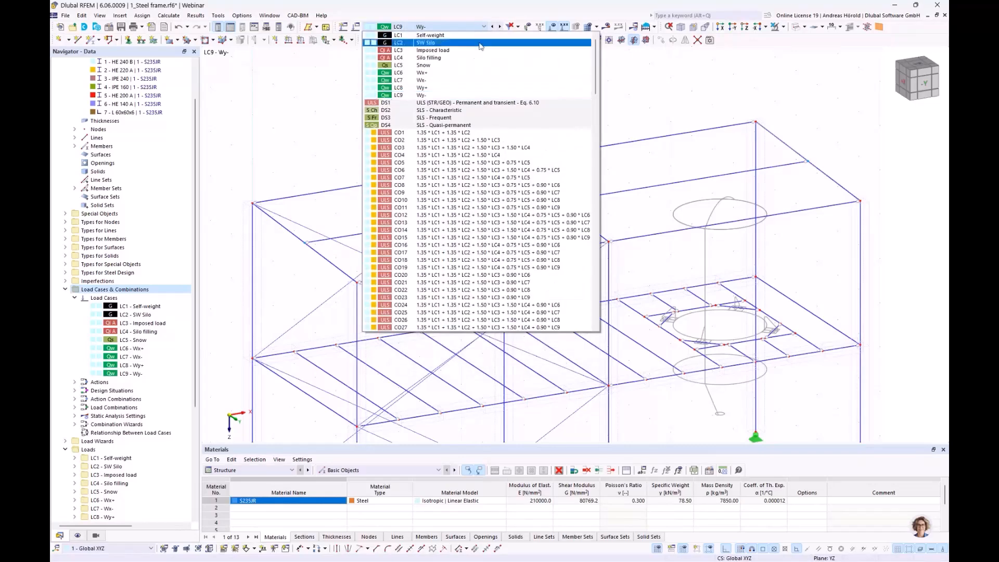
click(438, 73)
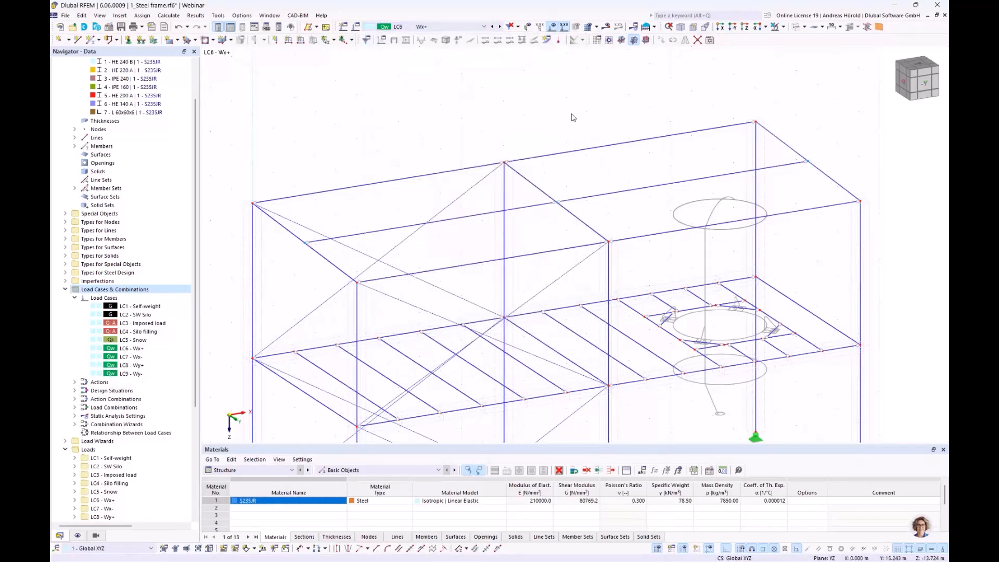
scroll(573, 118, down, 2)
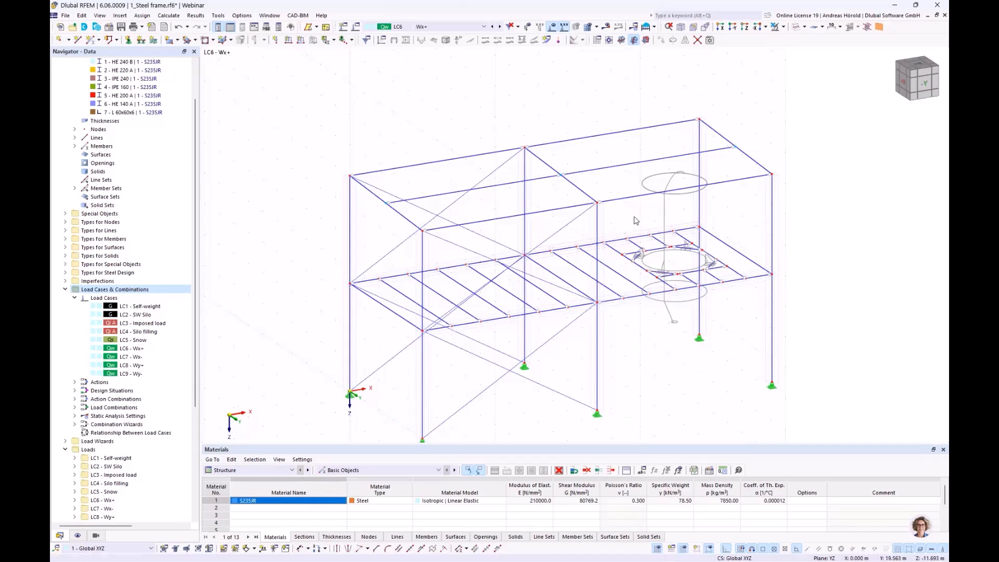
scroll(634, 220, up, 4)
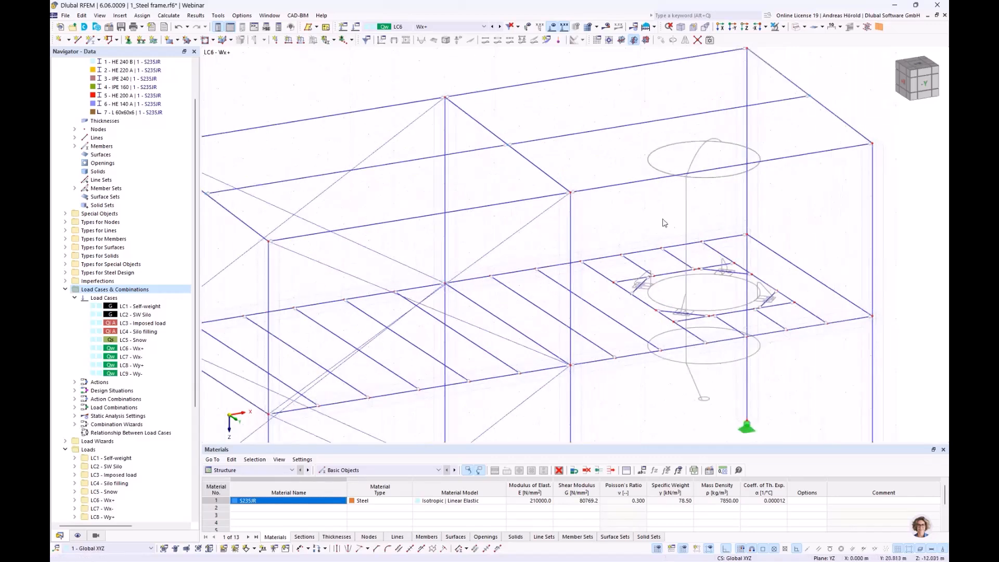
scroll(665, 221, down, 1)
scroll(671, 218, down, 1)
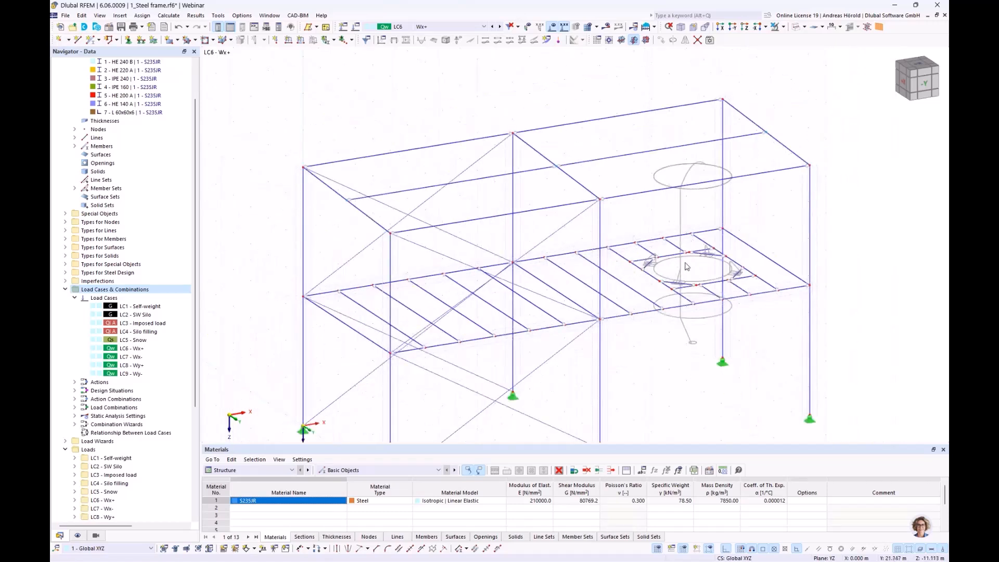
scroll(678, 286, up, 3)
click(669, 288)
scroll(672, 289, down, 2)
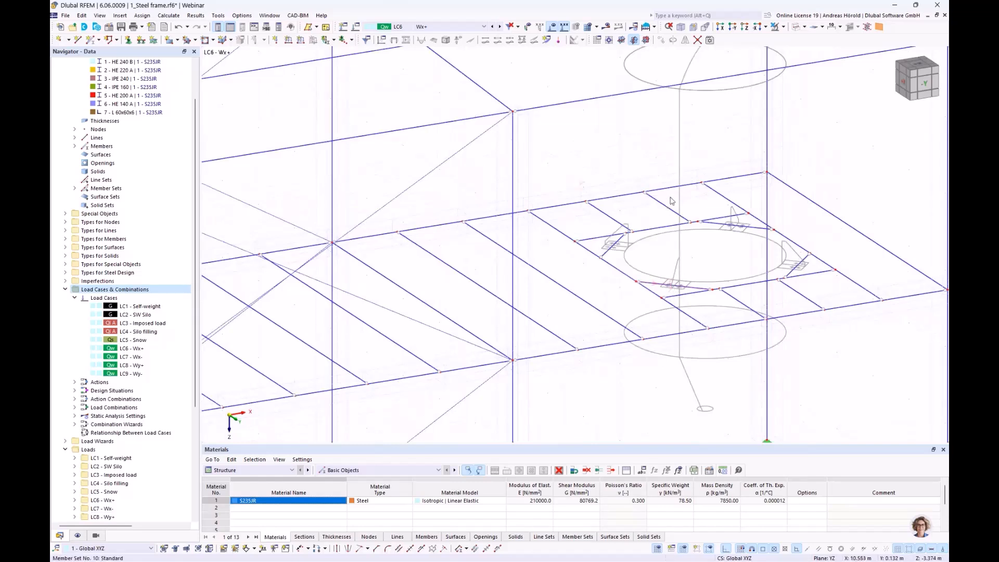
scroll(673, 182, down, 2)
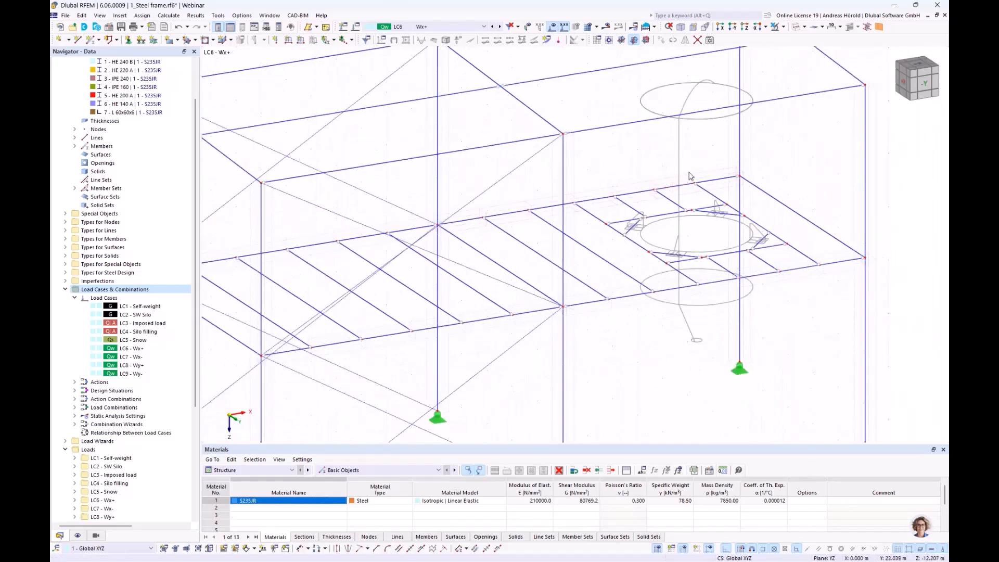
scroll(692, 213, down, 1)
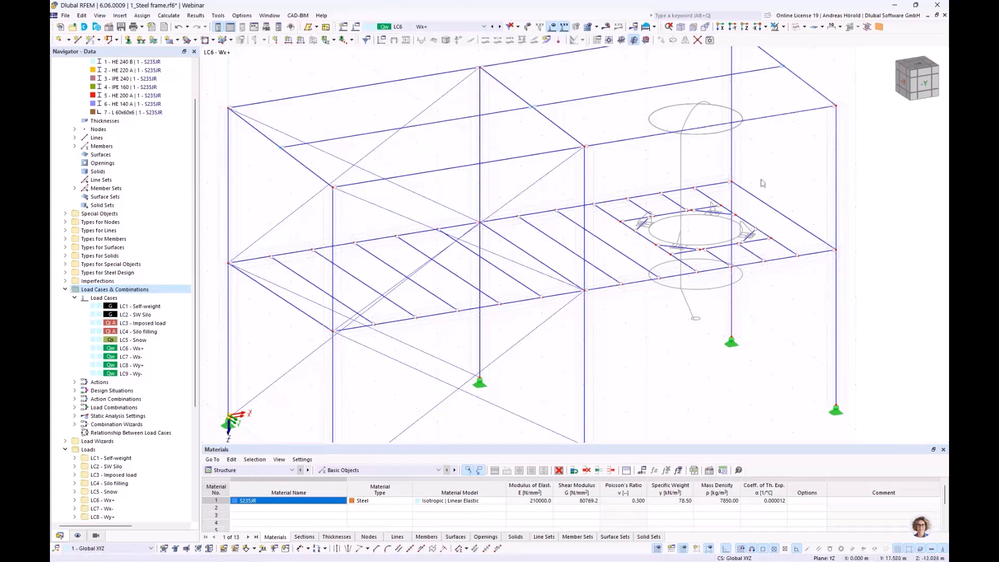
right_drag(788, 193, 758, 214)
scroll(758, 216, up, 5)
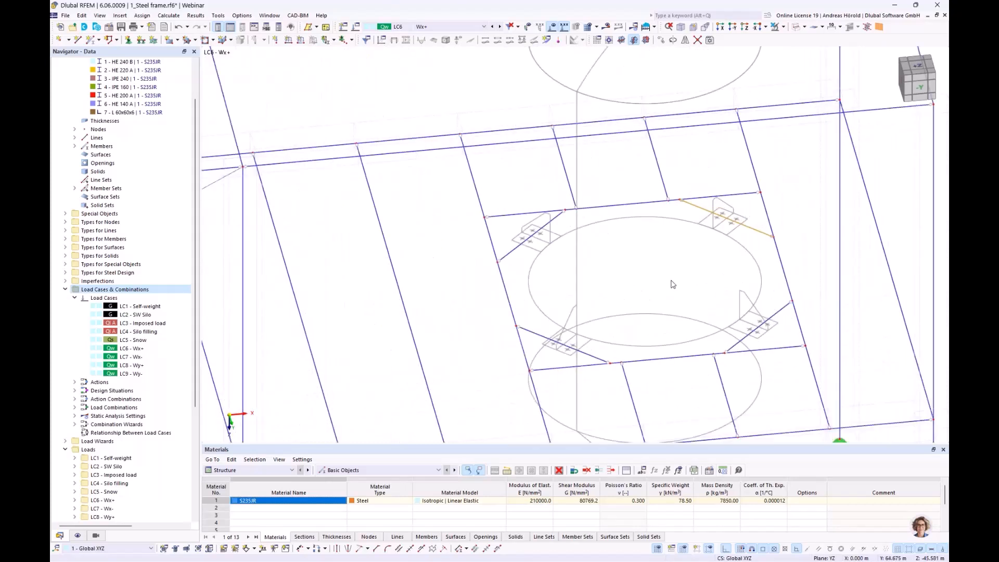
Step: Define a concentrated member load of 2 kN in LC6 acting globally in X on true length
click(301, 40)
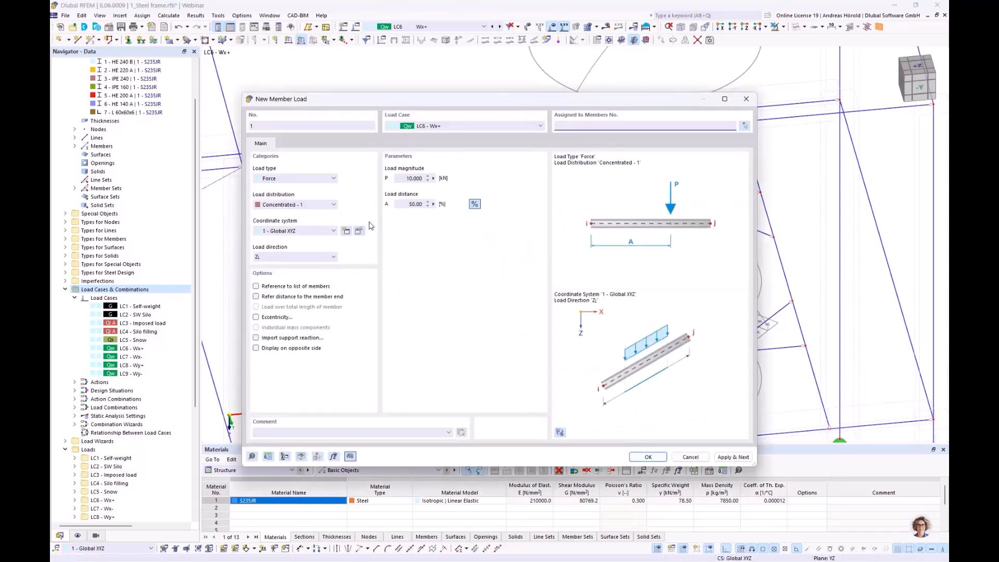
click(281, 257)
click(285, 266)
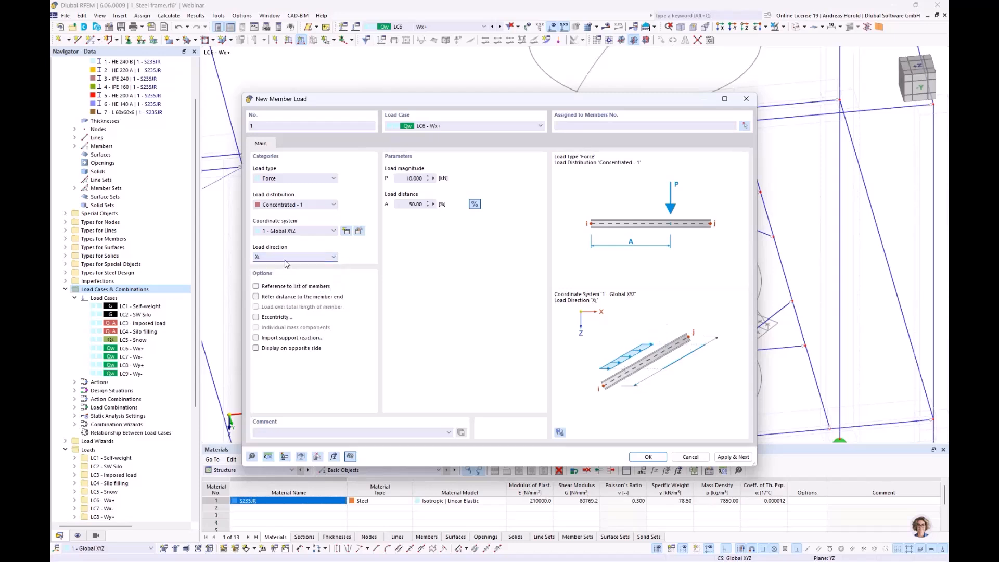
double_click(404, 178)
text(2)
click(648, 457)
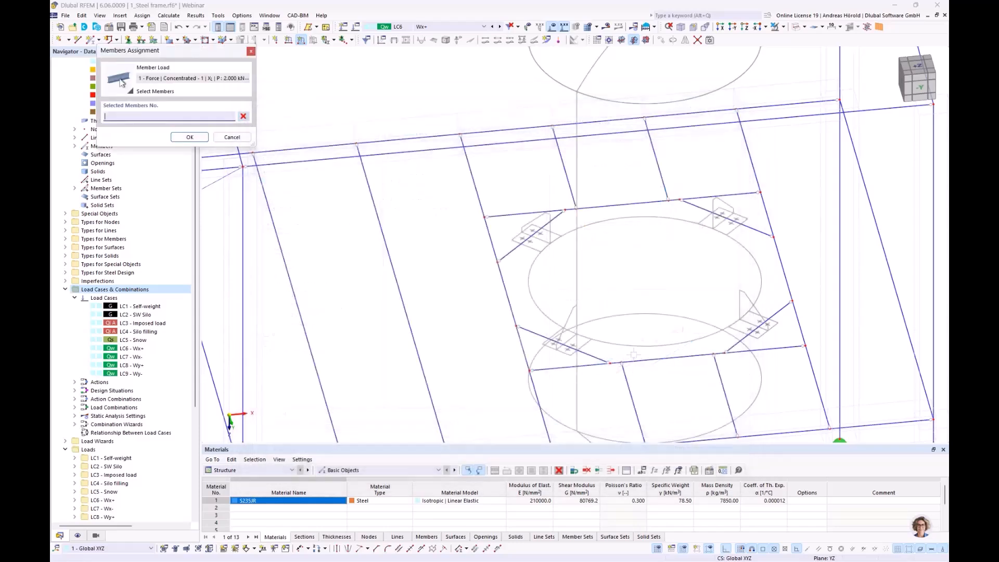
Step: Assign the 2 kN X-direction load to the four short diagonal members supporting the silo, members 38-41
drag(734, 207, 685, 253)
drag(773, 312, 753, 330)
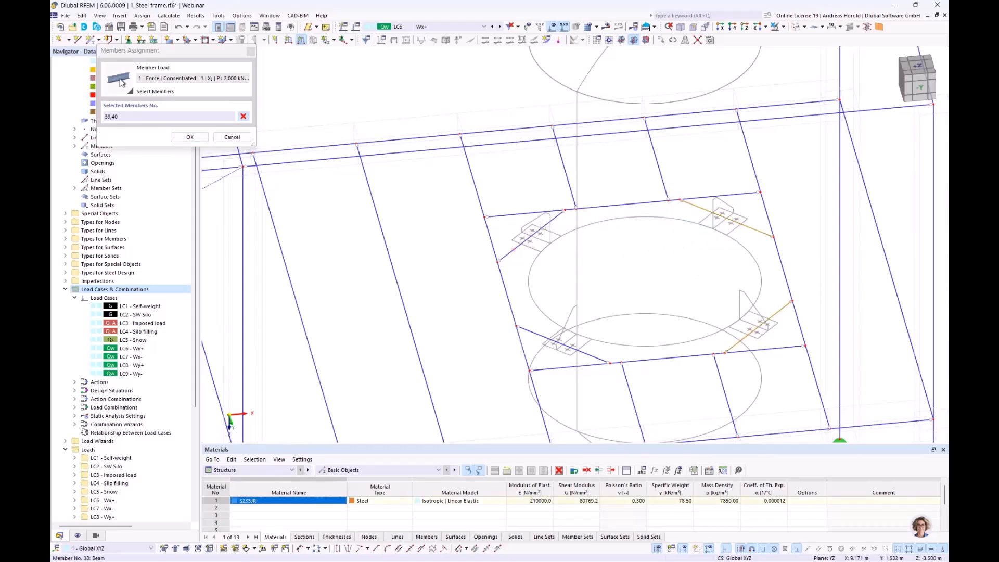
drag(536, 225, 515, 250)
drag(561, 330, 542, 347)
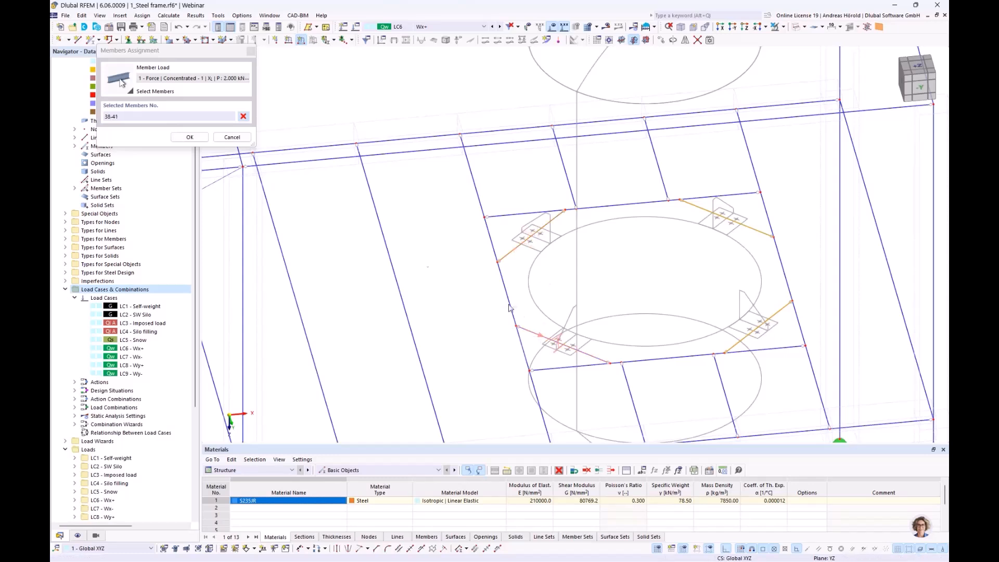
click(192, 138)
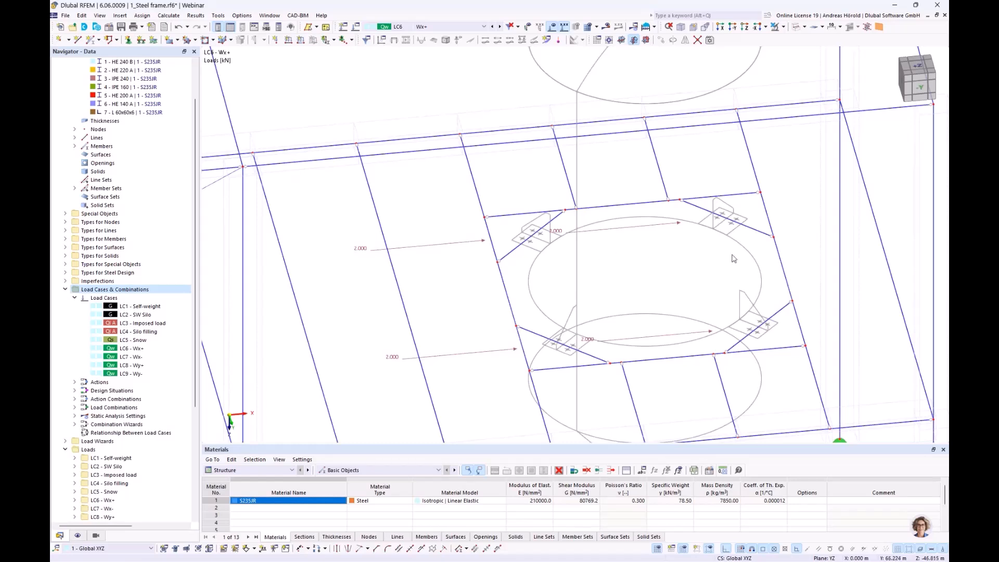
Step: Add a concentrated member load of 2.5 kN in global Z on true length to silo support members 39 and 40
click(301, 41)
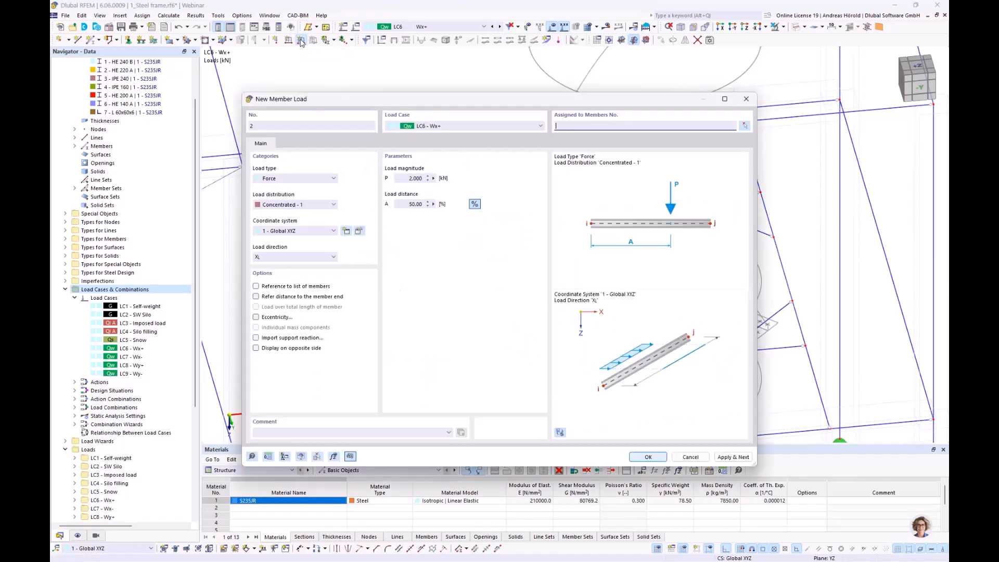
click(282, 258)
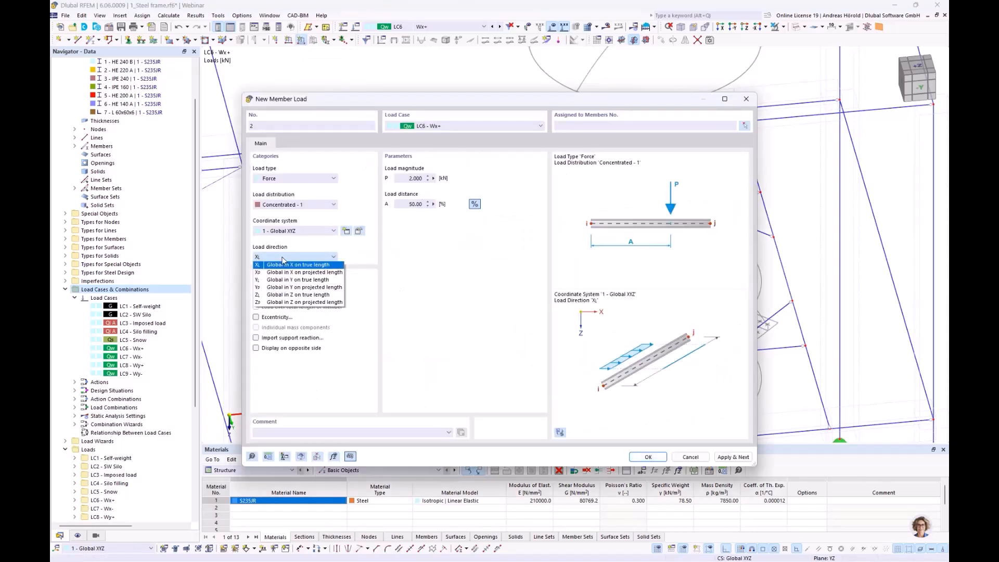
click(291, 296)
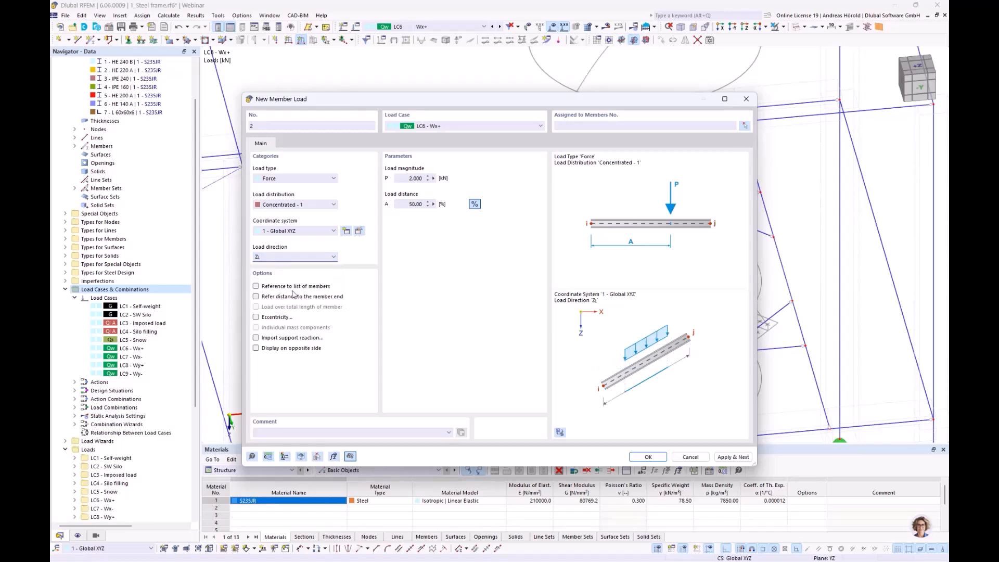
drag(415, 179, 433, 178)
click(650, 457)
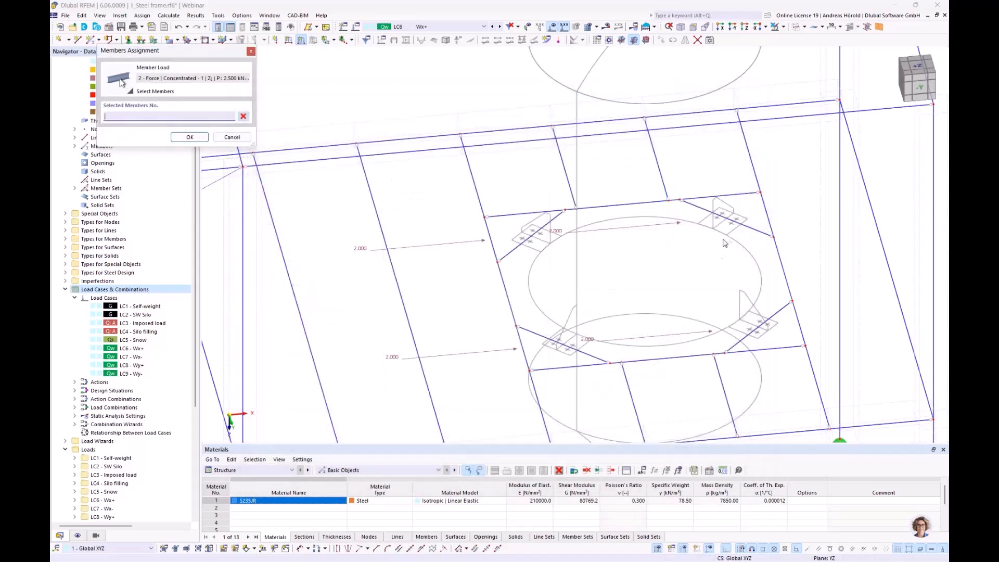
click(736, 223)
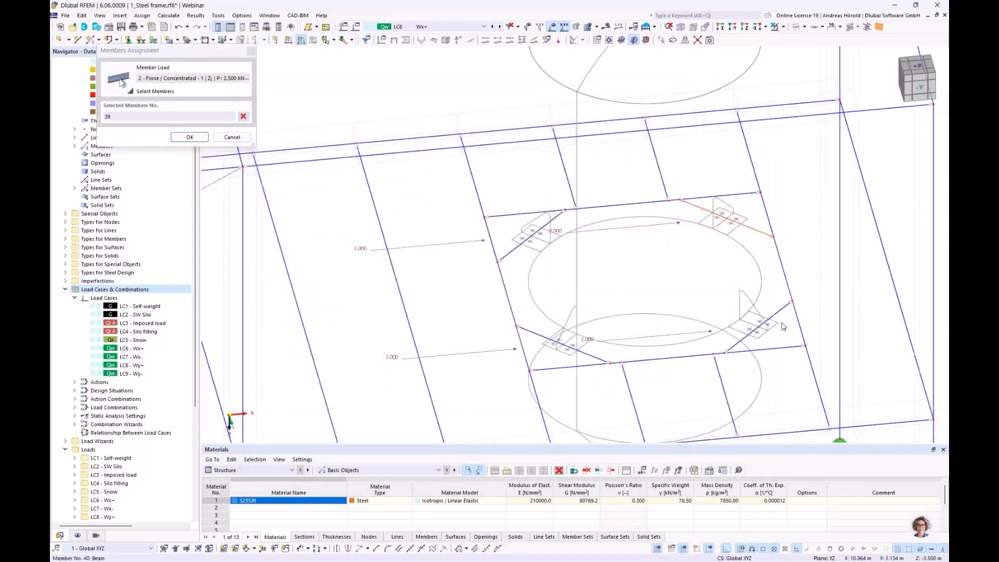
click(778, 312)
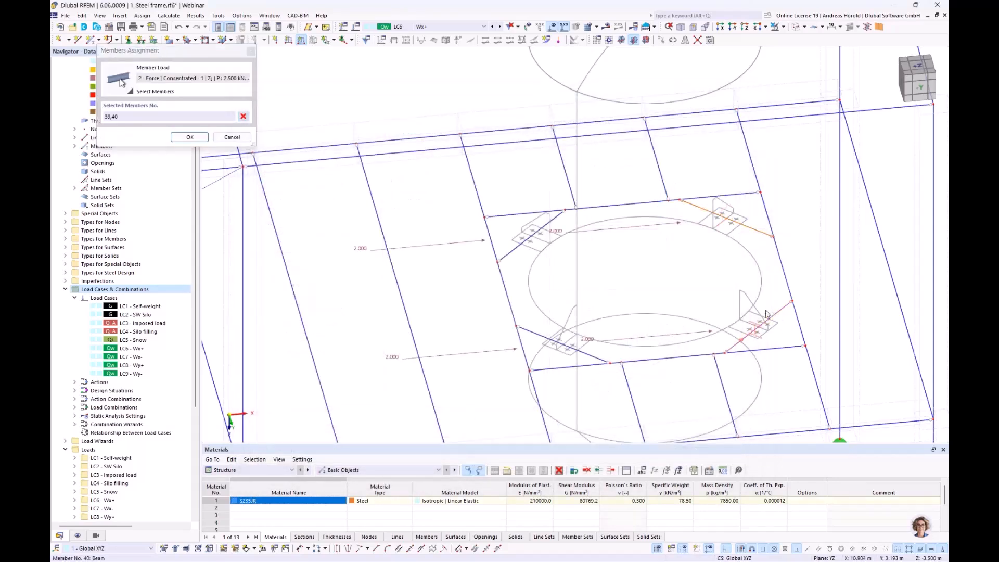
click(190, 137)
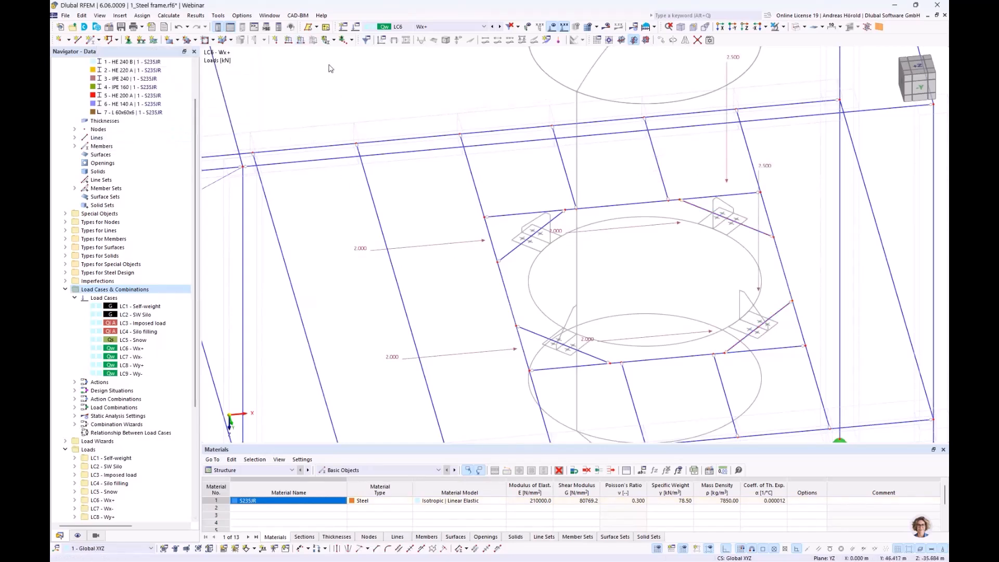
Step: Add a concentrated Z-direction member load of -2.5 kN to the other two silo support members, 38 and 41
click(300, 41)
click(403, 178)
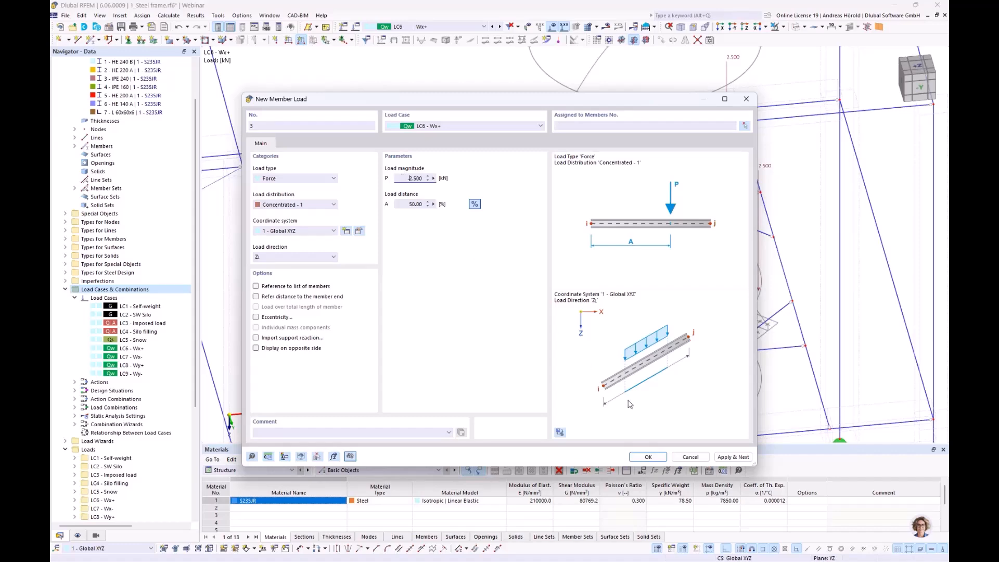
click(648, 457)
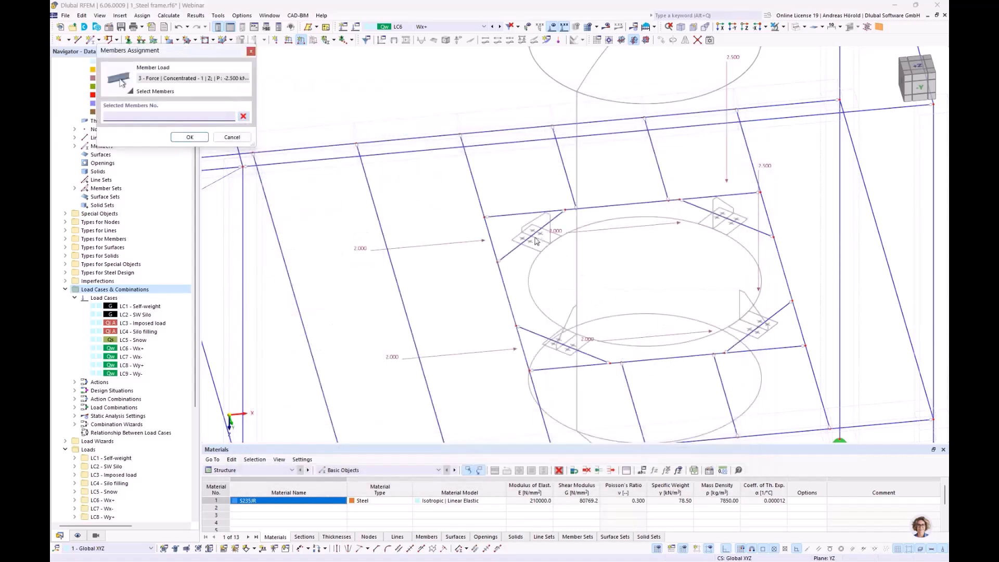
click(535, 235)
click(541, 335)
click(189, 137)
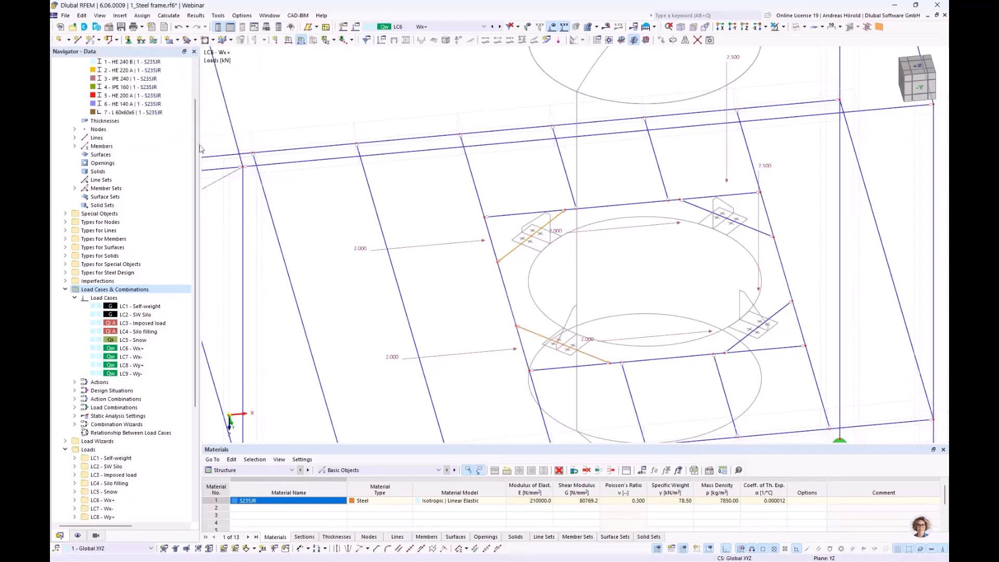
Step: Switch to load case LC7 Wx-, enlarge the table area and display the member loads table
scroll(523, 267, down, 4)
mouse_move(524, 268)
ctrl+middle_down()
mouse_move(564, 209)
mouse_move(529, 250)
ctrl+middle_up()
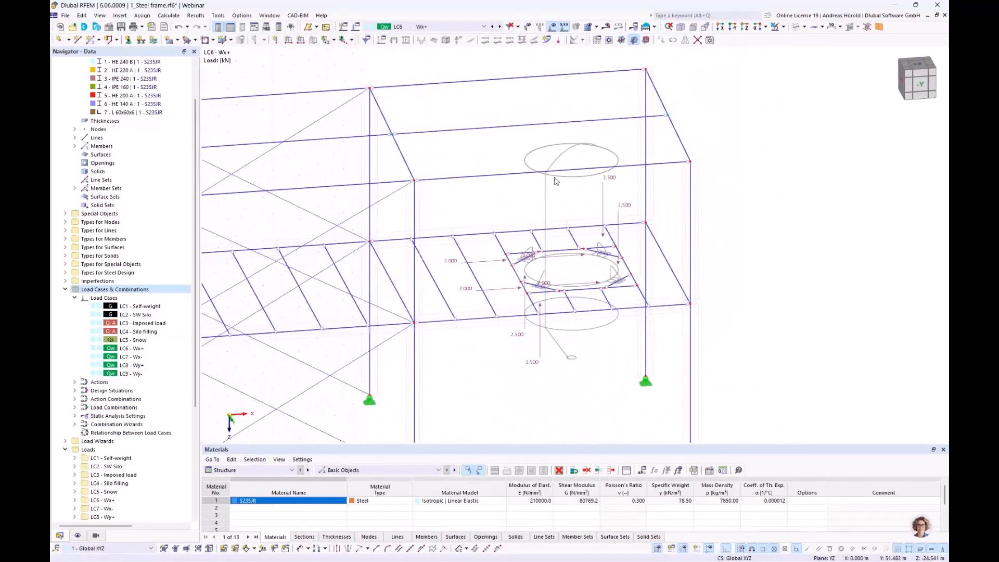
scroll(544, 240, down, 2)
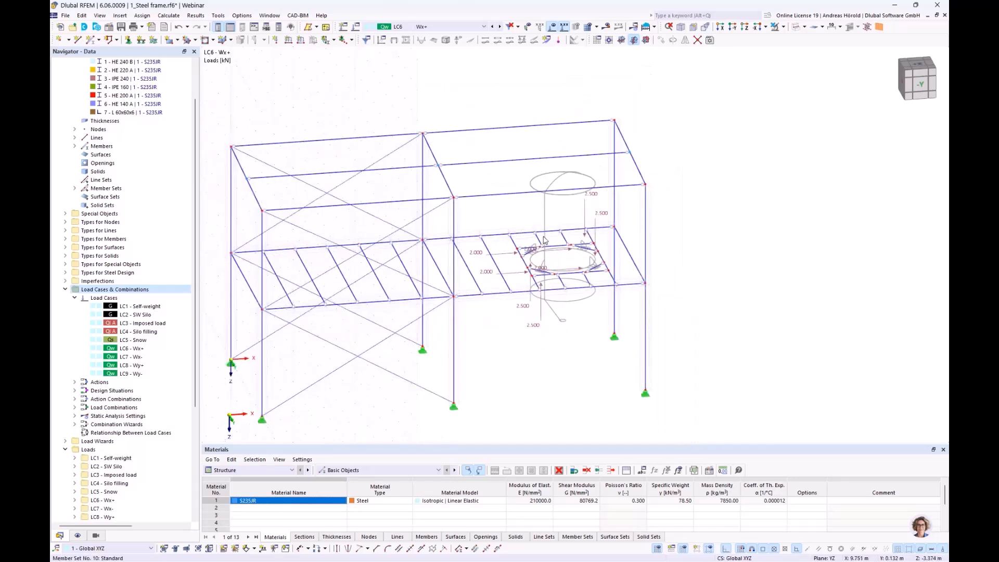
middle_drag(544, 240, 599, 223)
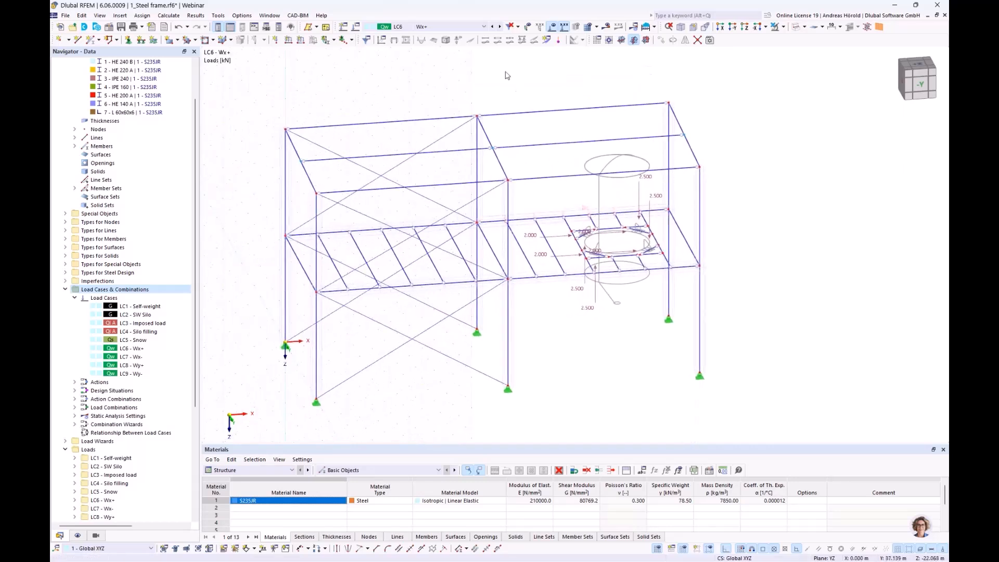
click(500, 27)
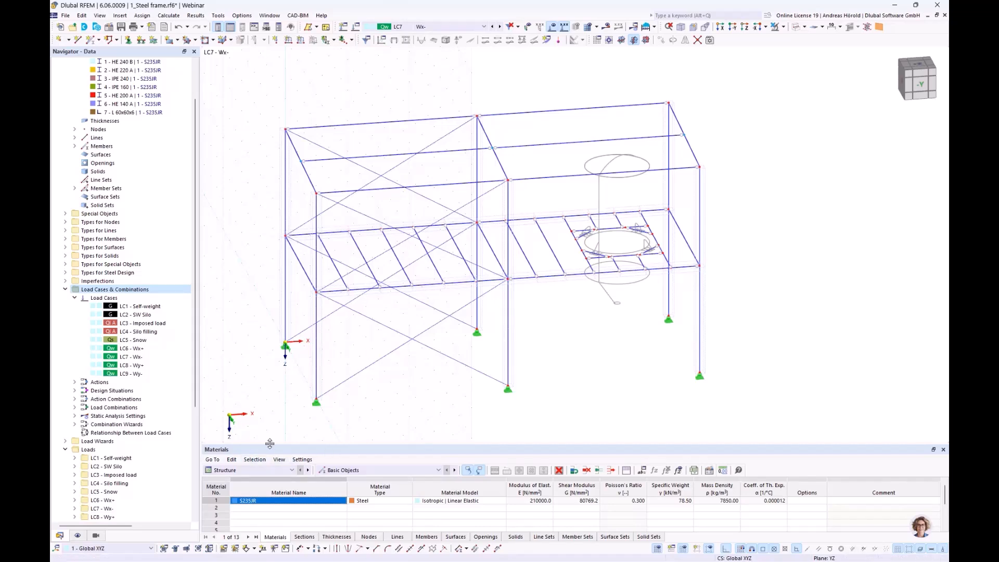
drag(269, 442, 270, 394)
click(229, 422)
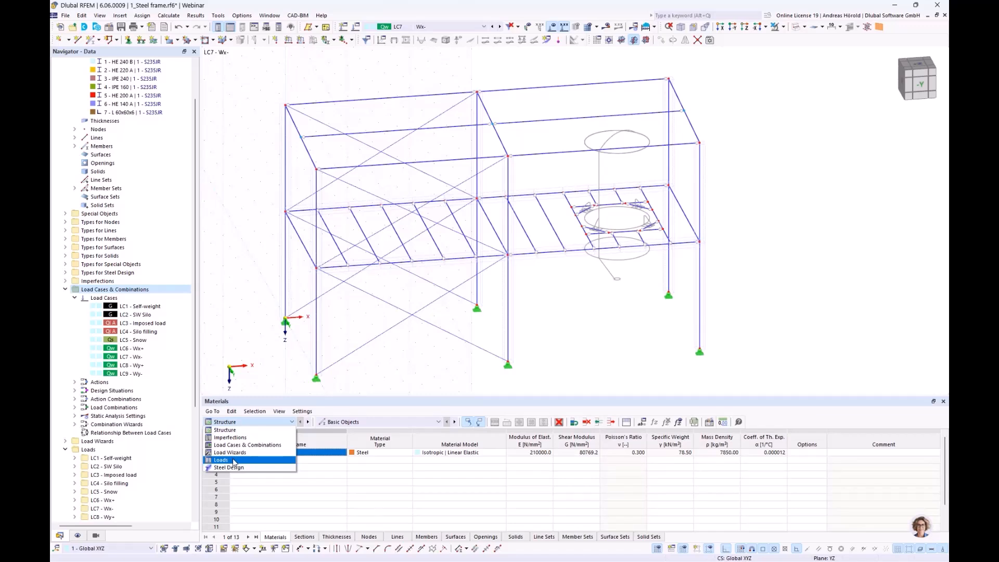
click(234, 461)
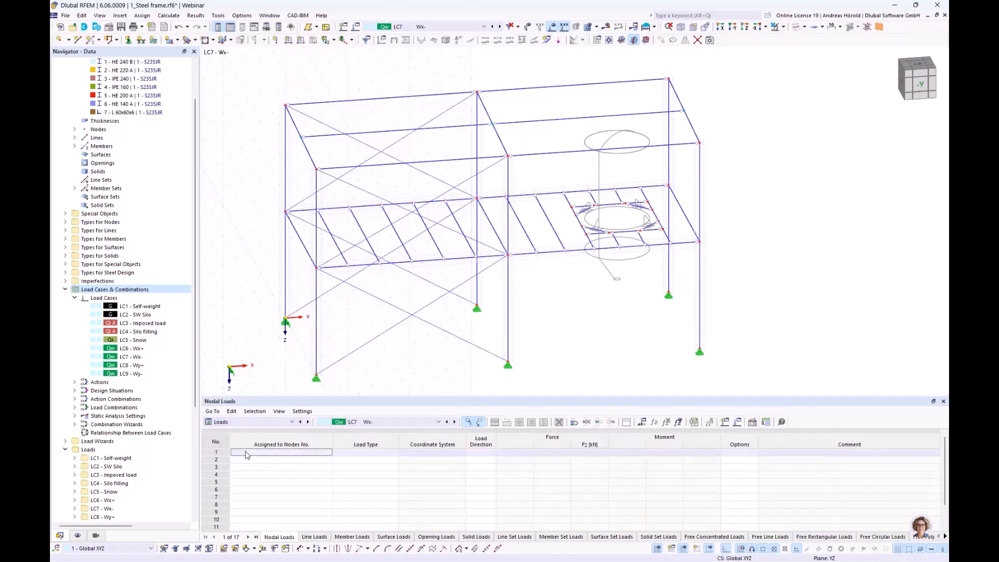
click(347, 536)
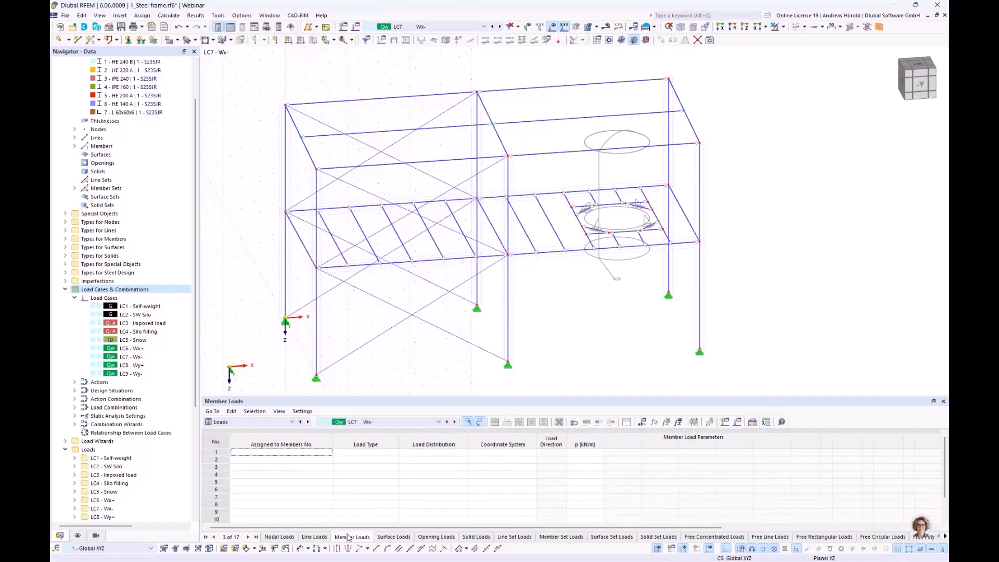
Step: Return to load case LC6 Wx+ and copy all three of its member load rows from the table
scroll(354, 496, down, 4)
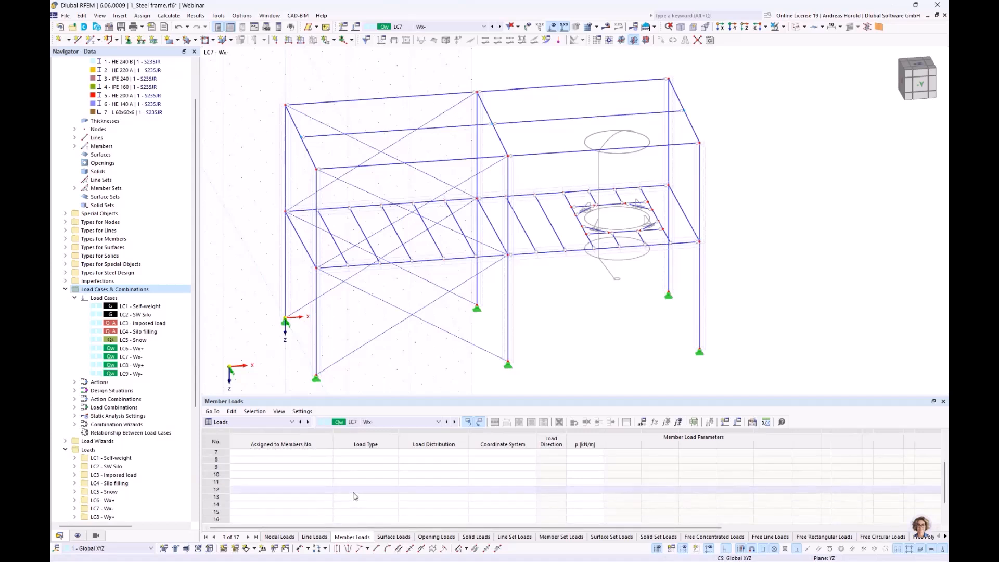
click(447, 422)
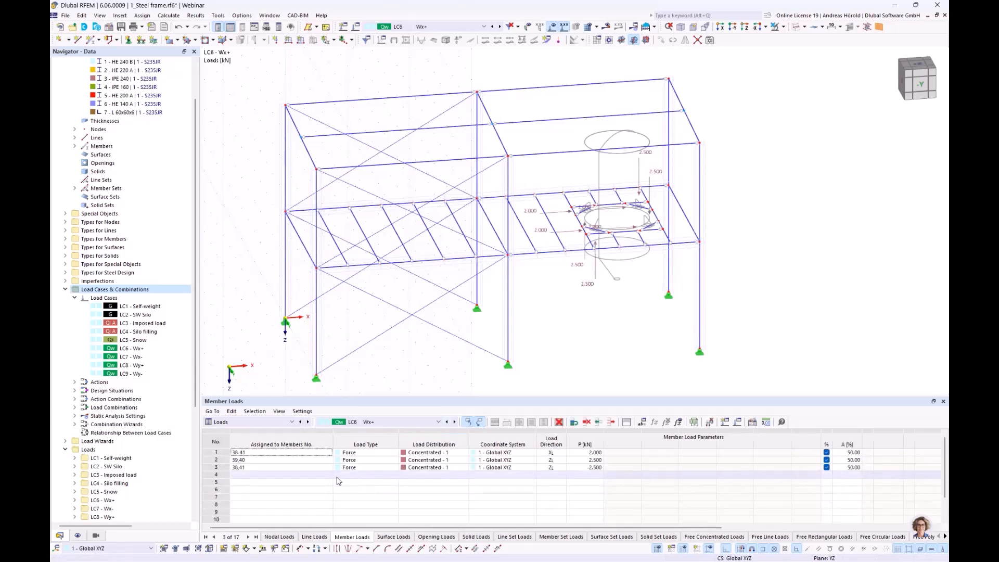
click(214, 452)
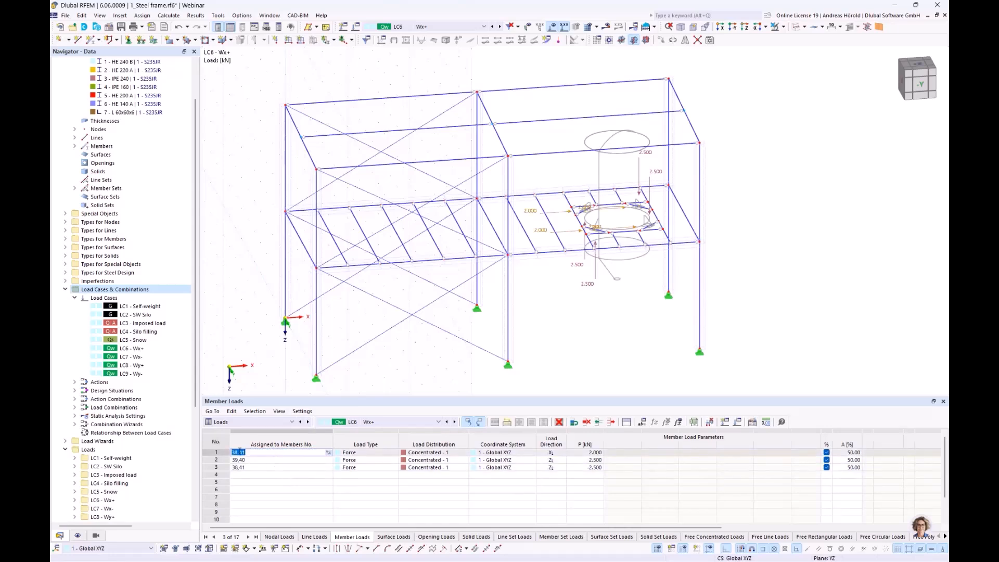
click(215, 451)
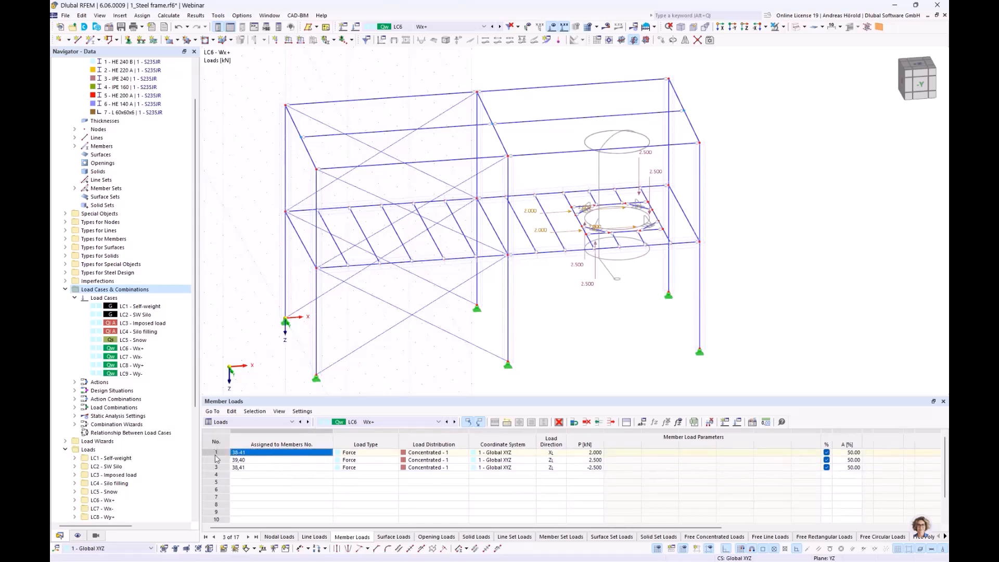
click(217, 469)
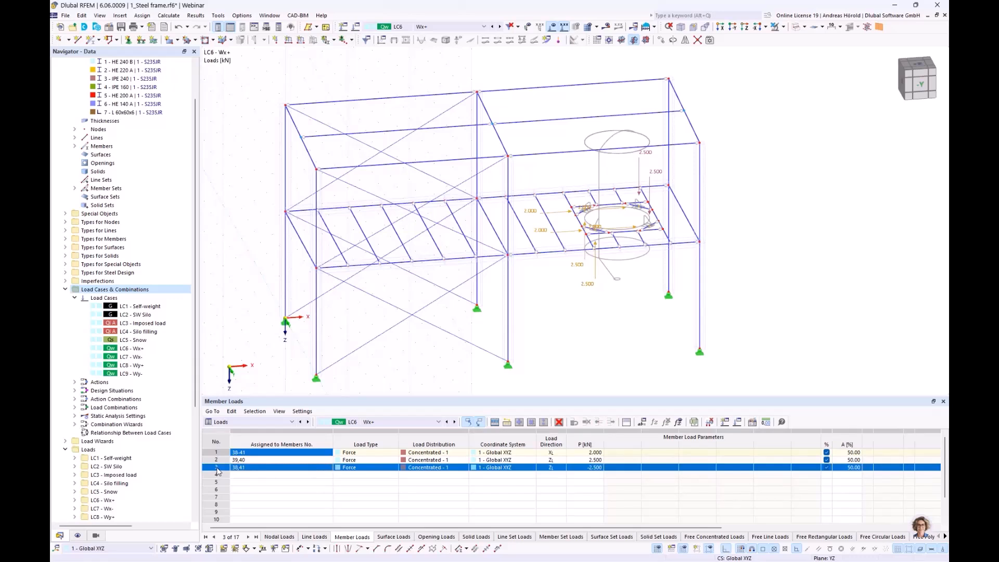
click(216, 453)
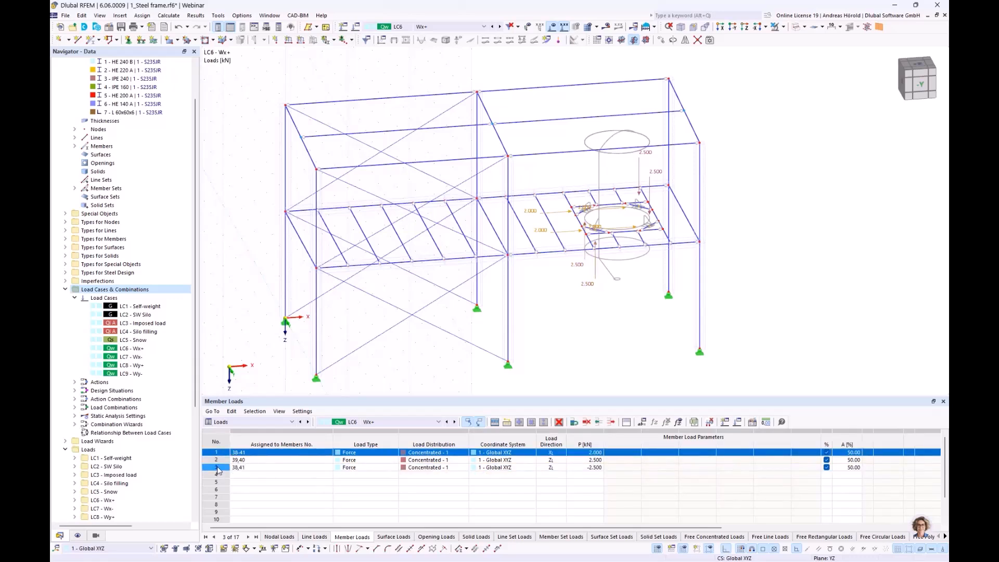
shift+click(217, 468)
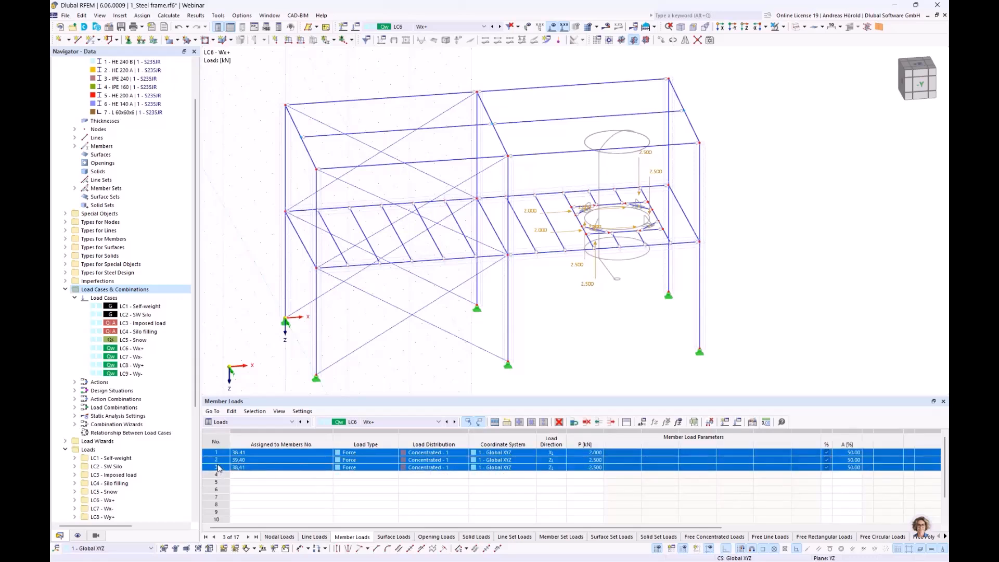
right_click(279, 458)
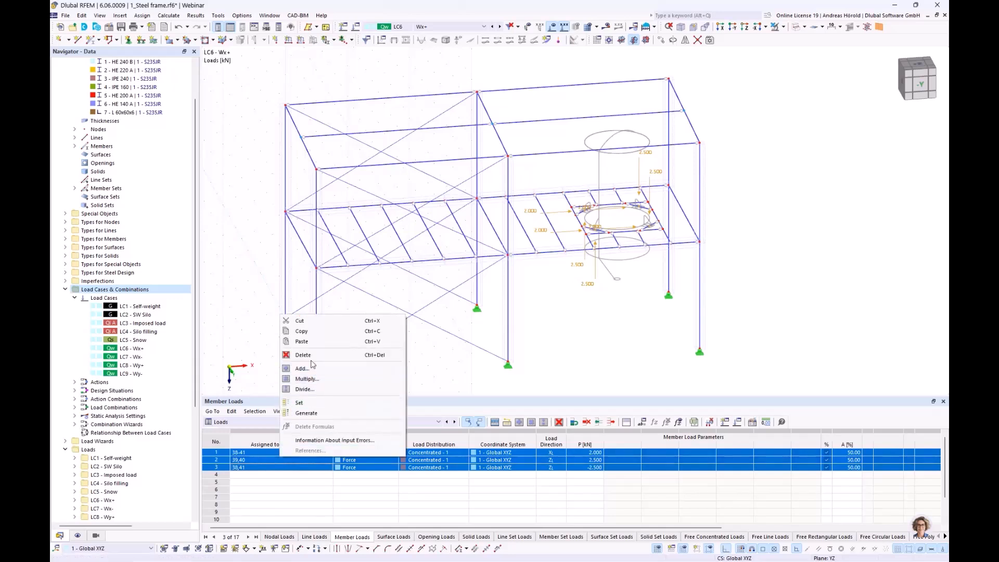
click(300, 331)
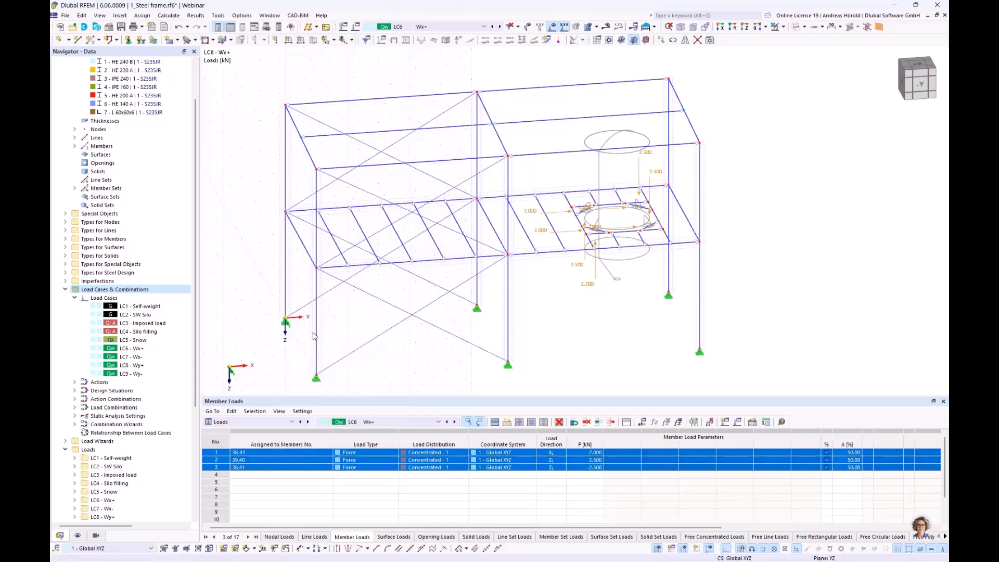
Step: Paste the three copied member loads into the first rows of load case LC7 Wx-
click(457, 423)
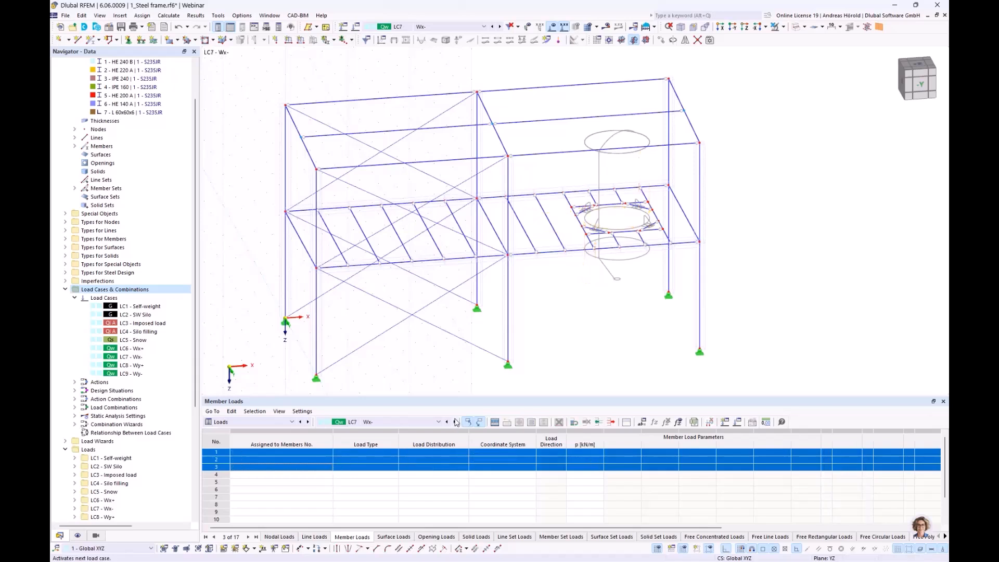
right_click(310, 456)
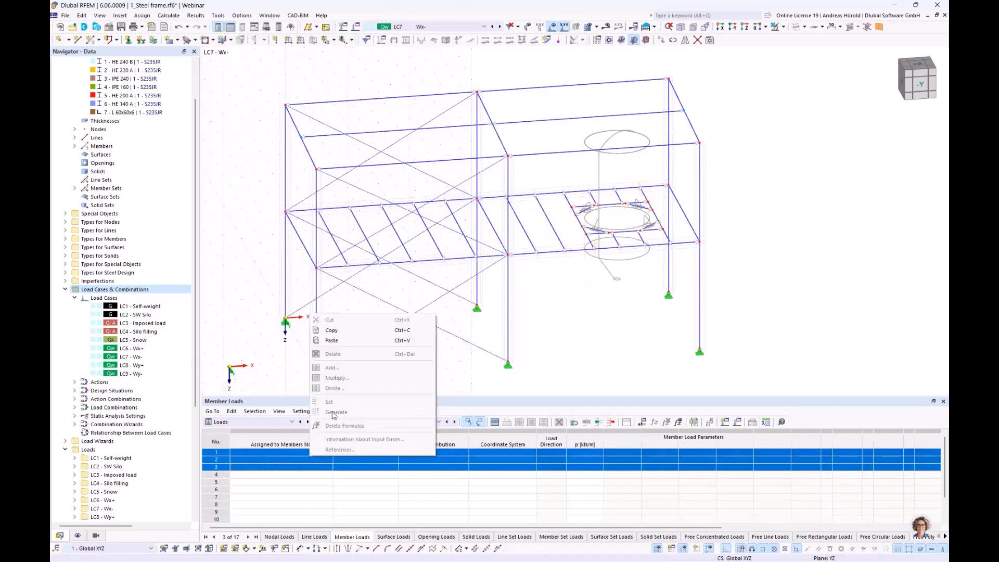
click(332, 341)
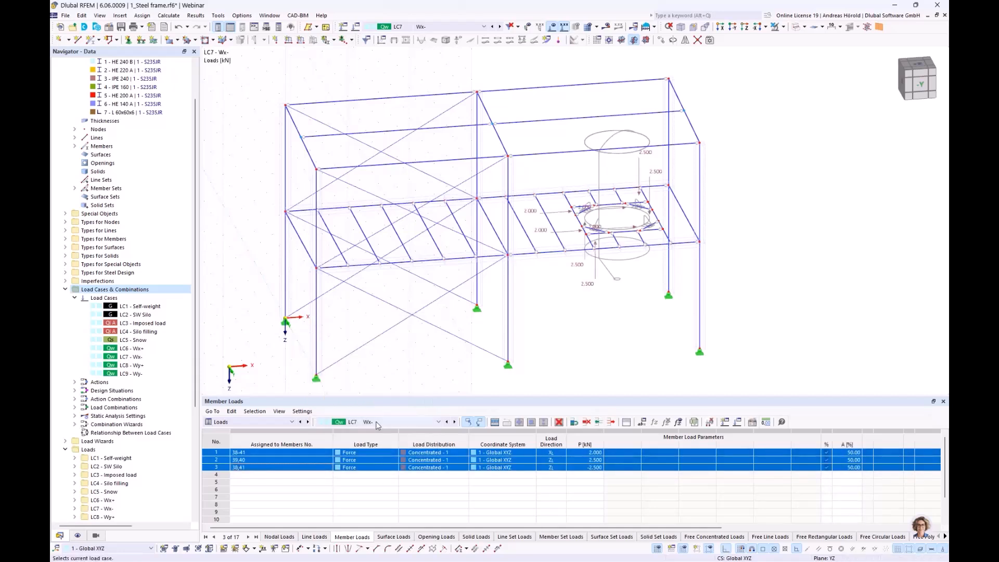
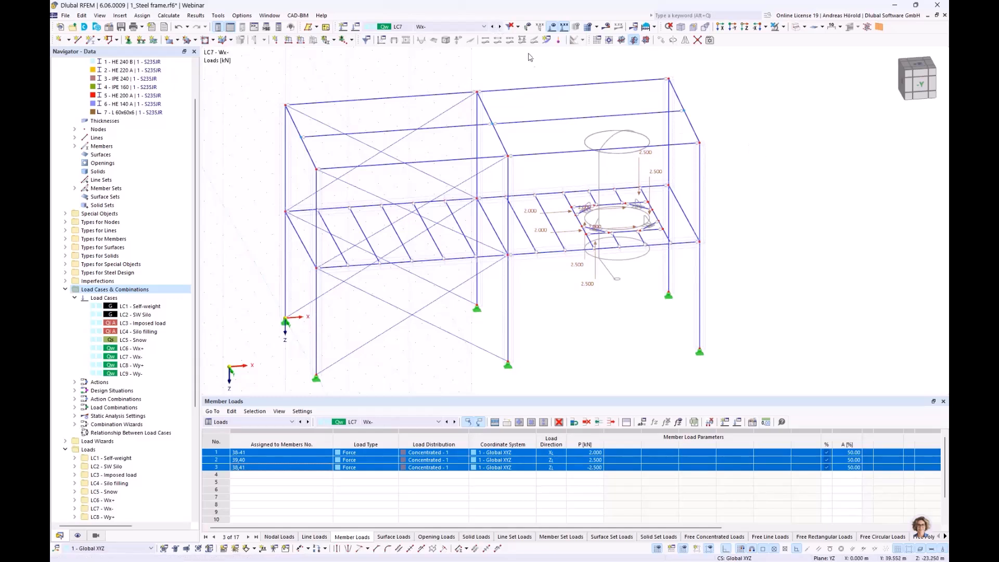
Step: In load case LC8 Wy+, define a concentrated member load of 2 kN in the global Y direction on true length
click(500, 27)
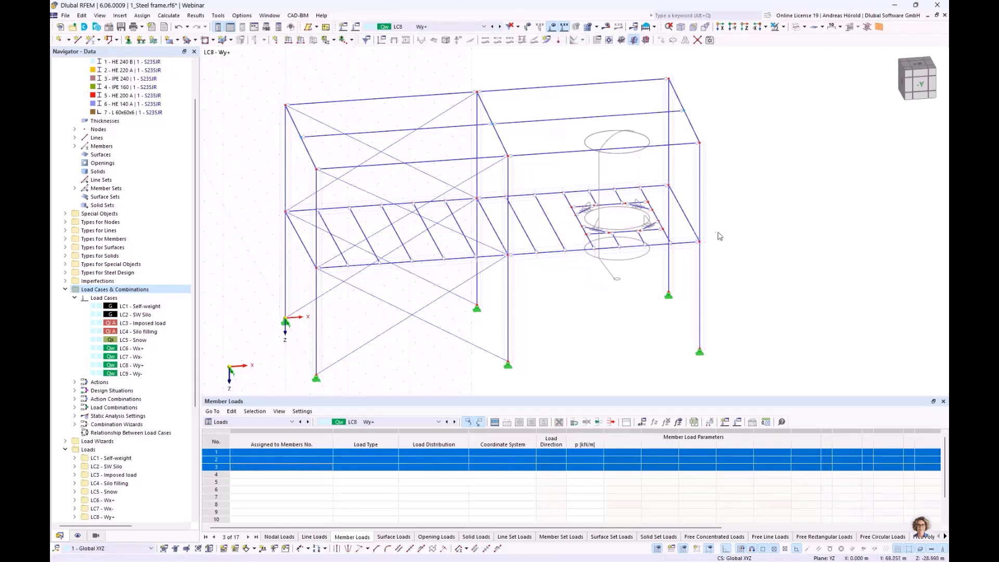
scroll(566, 238, up, 3)
scroll(566, 235, up, 2)
middle_drag(621, 197, 534, 279)
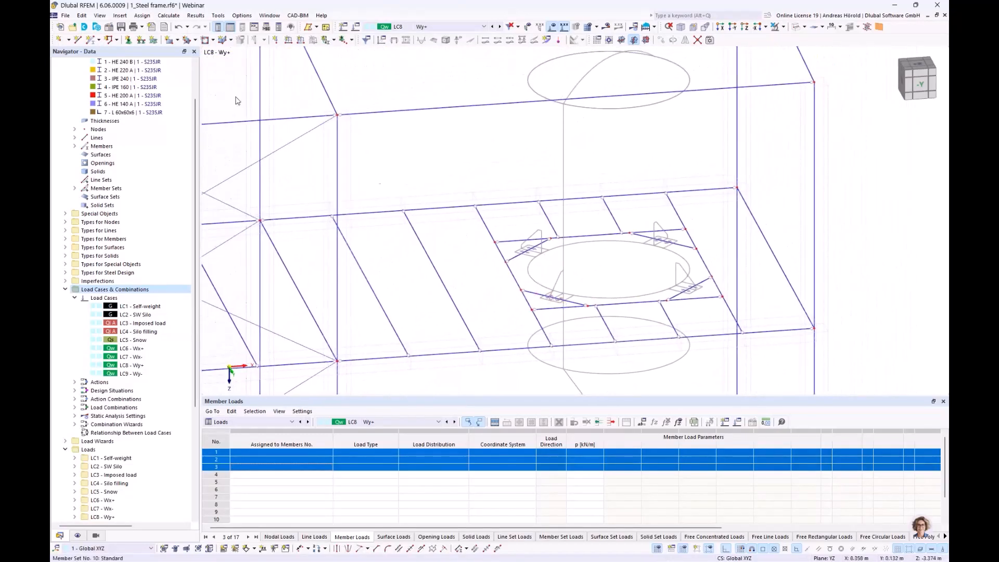
click(300, 41)
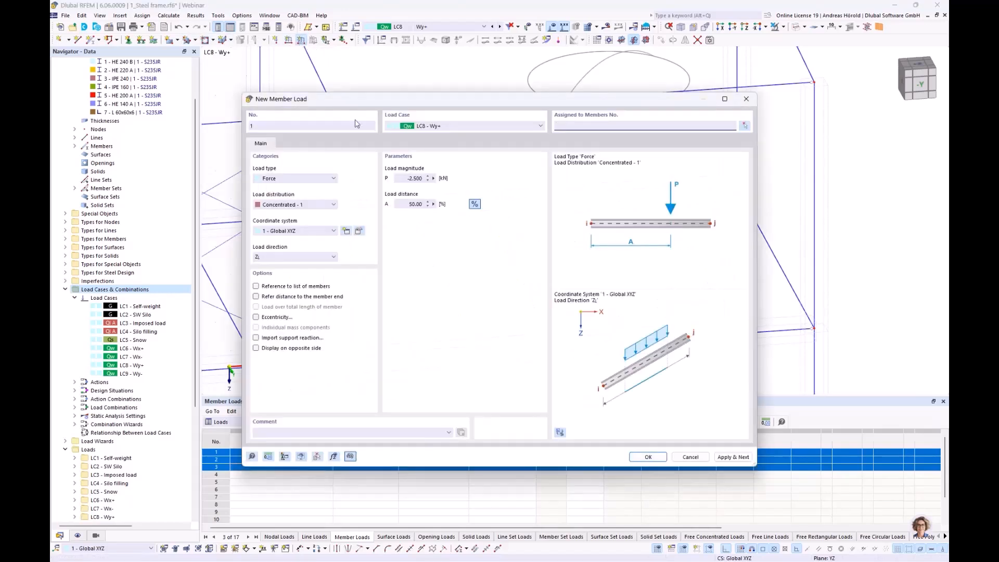
drag(407, 179, 450, 180)
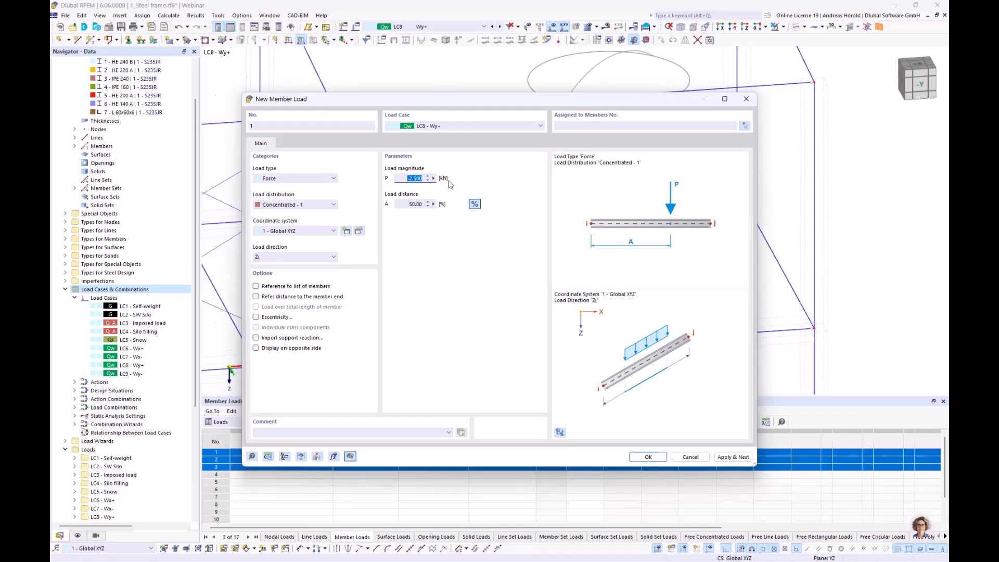
text(2)
click(287, 258)
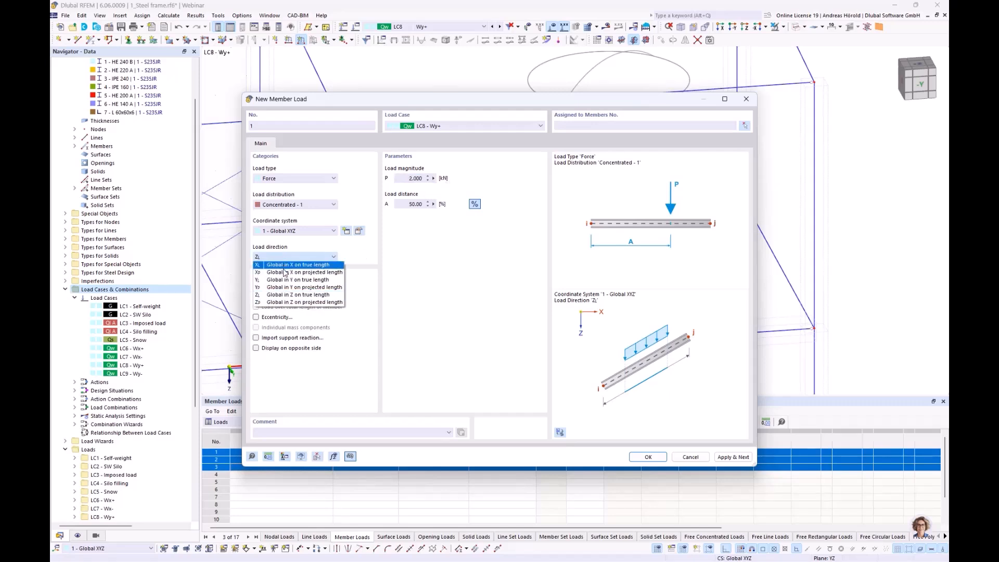
click(285, 281)
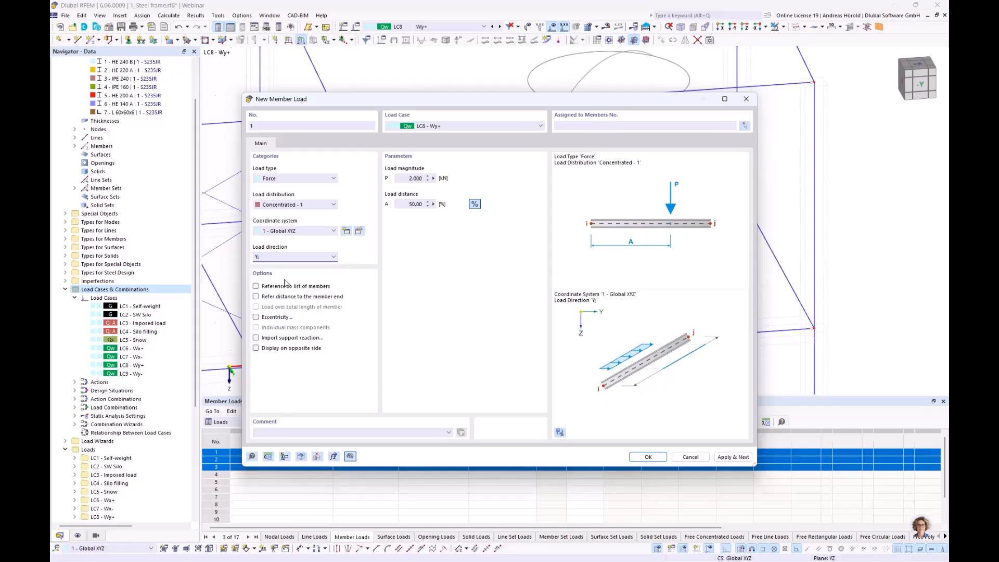
click(647, 457)
Step: Assign the 2 kN Y-direction load to the four silo support members 38-41
click(668, 243)
click(555, 298)
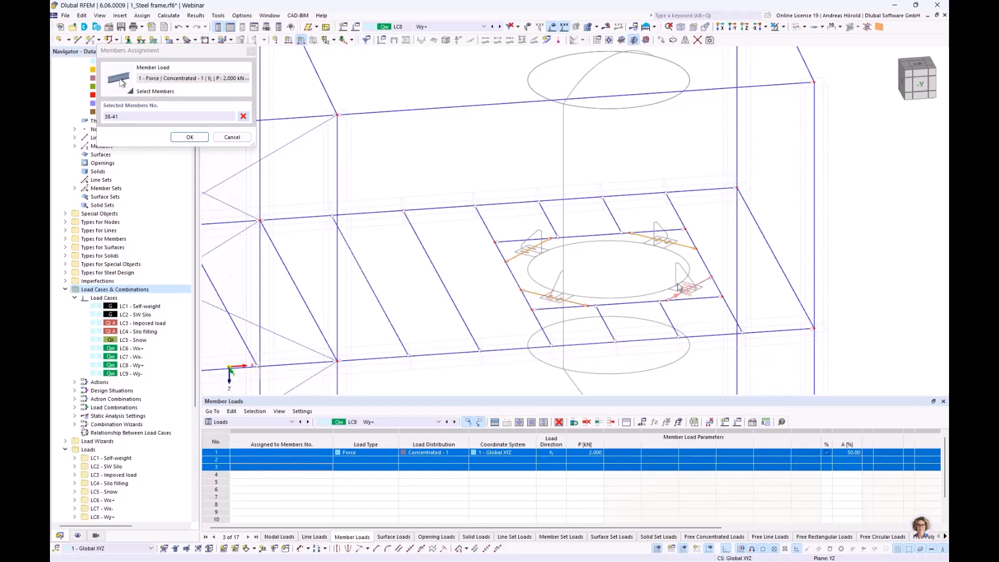
click(192, 137)
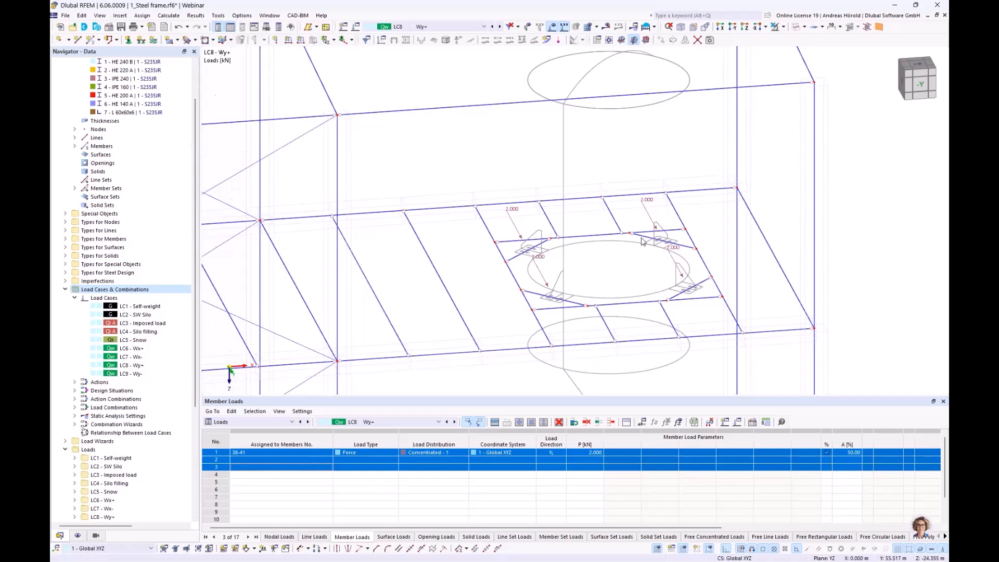
Step: Define another LC8 concentrated member load of 2.5 kN in the global Z direction on true length
click(301, 41)
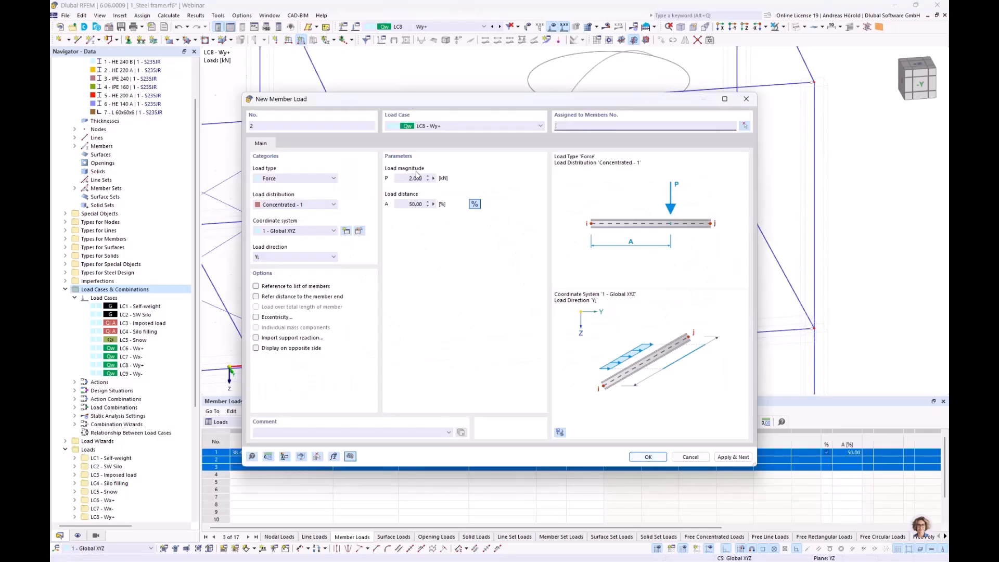
click(416, 178)
click(314, 257)
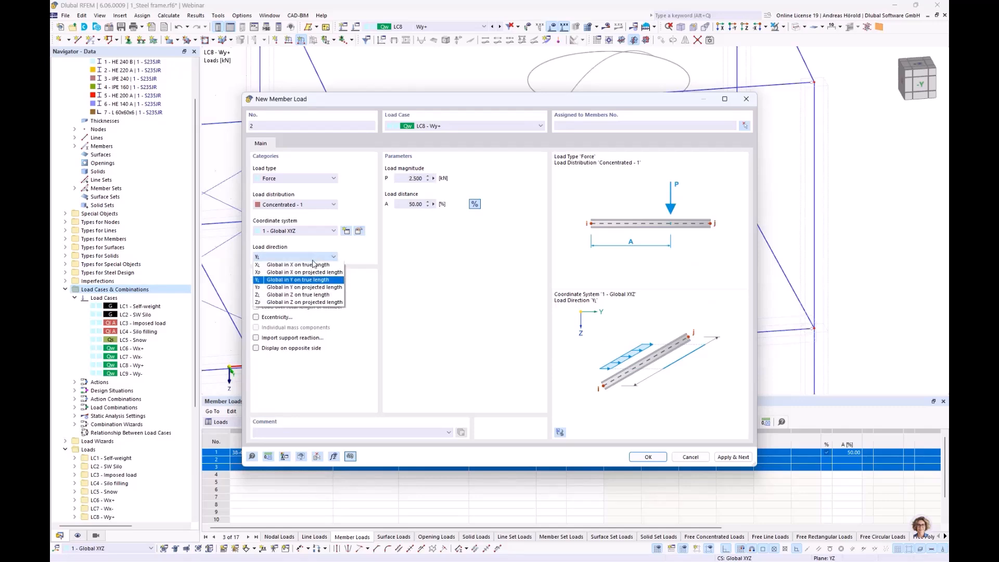
click(310, 295)
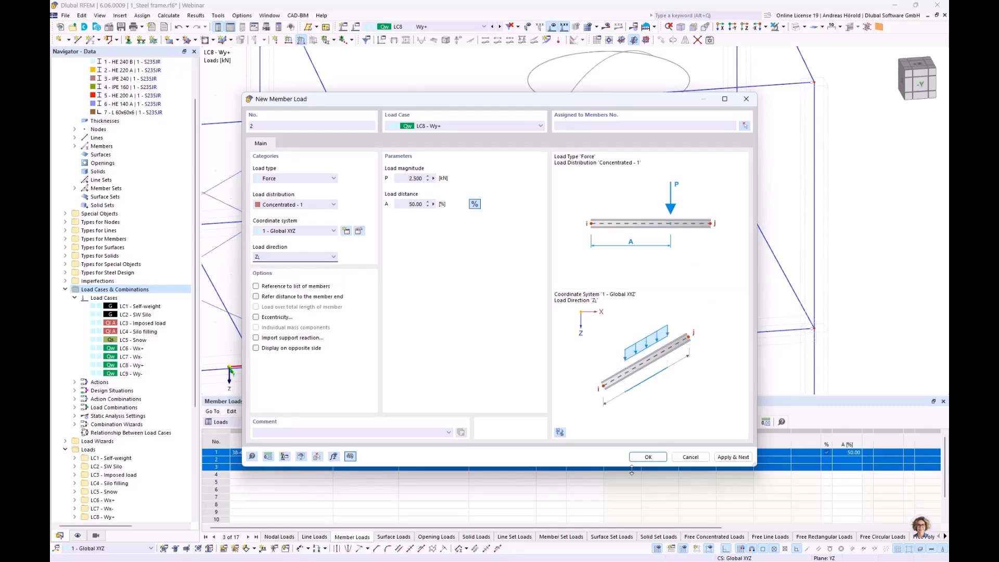
click(648, 456)
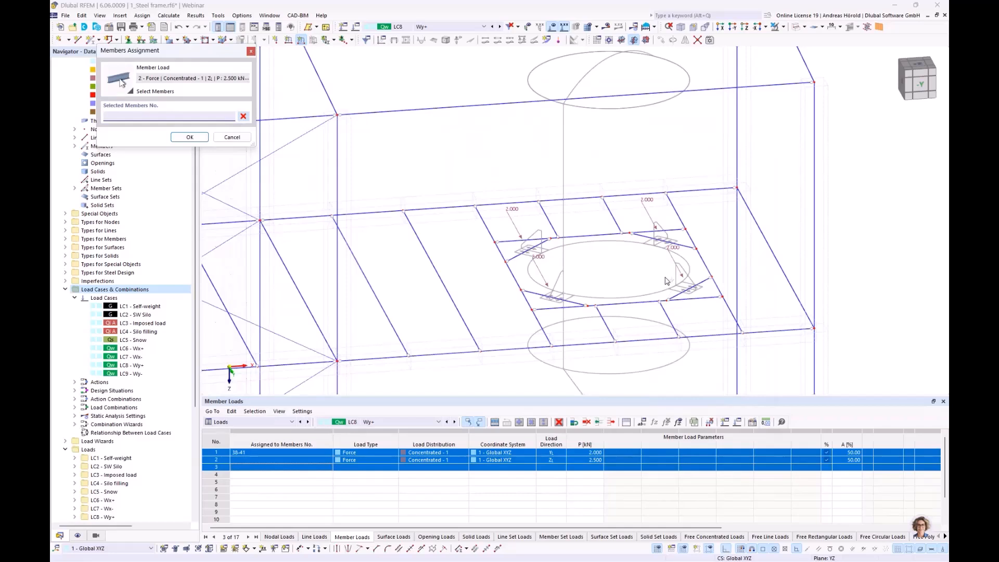
click(658, 239)
click(682, 290)
click(549, 297)
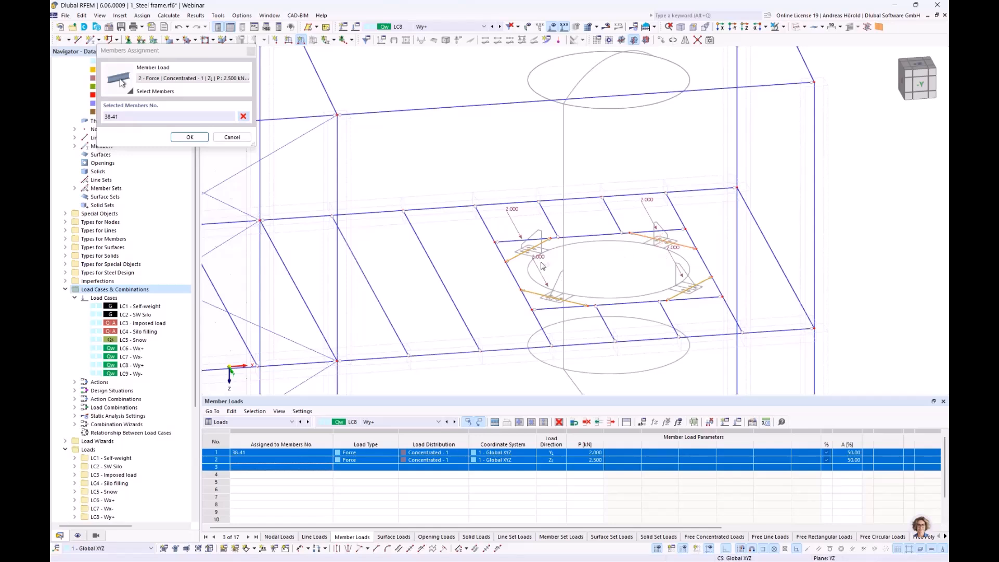
click(243, 117)
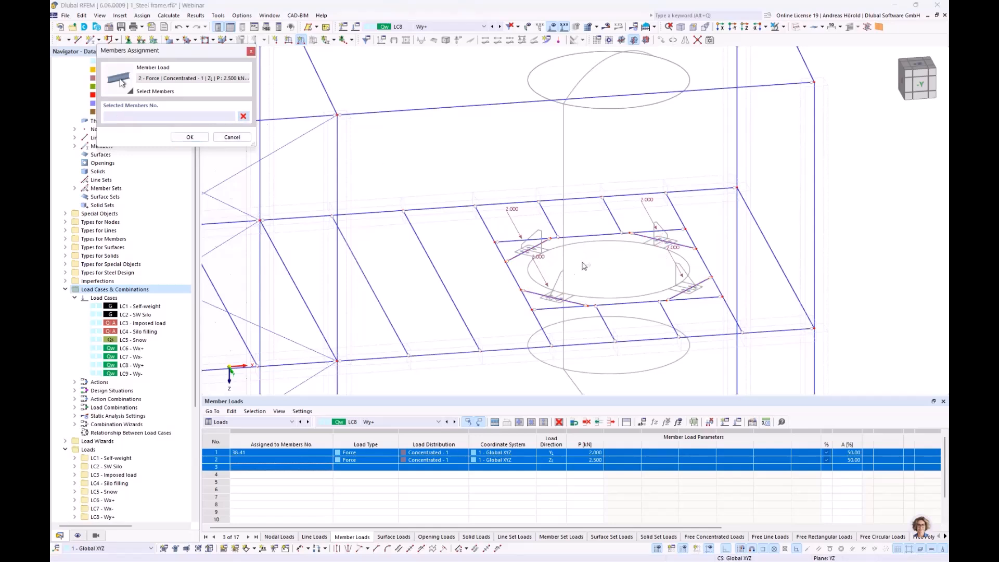
Step: Assign the 2.5 kN Z-direction load to silo support members 40 and 41
click(556, 299)
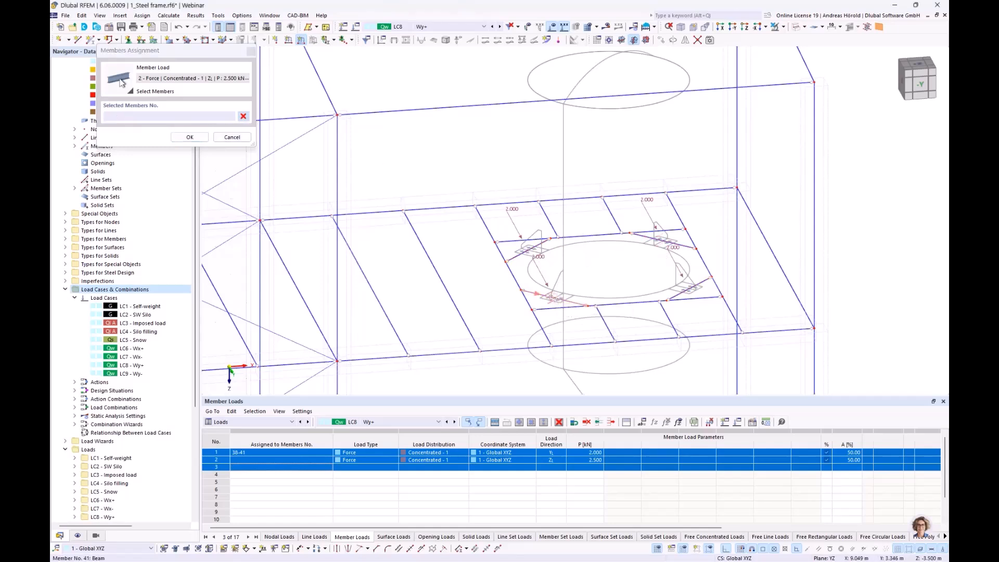
click(690, 288)
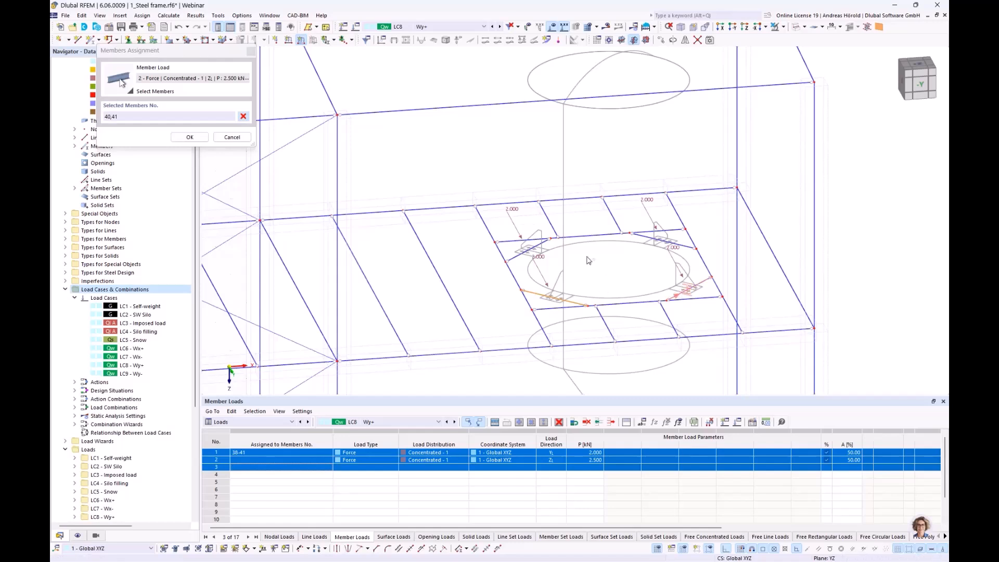
click(188, 137)
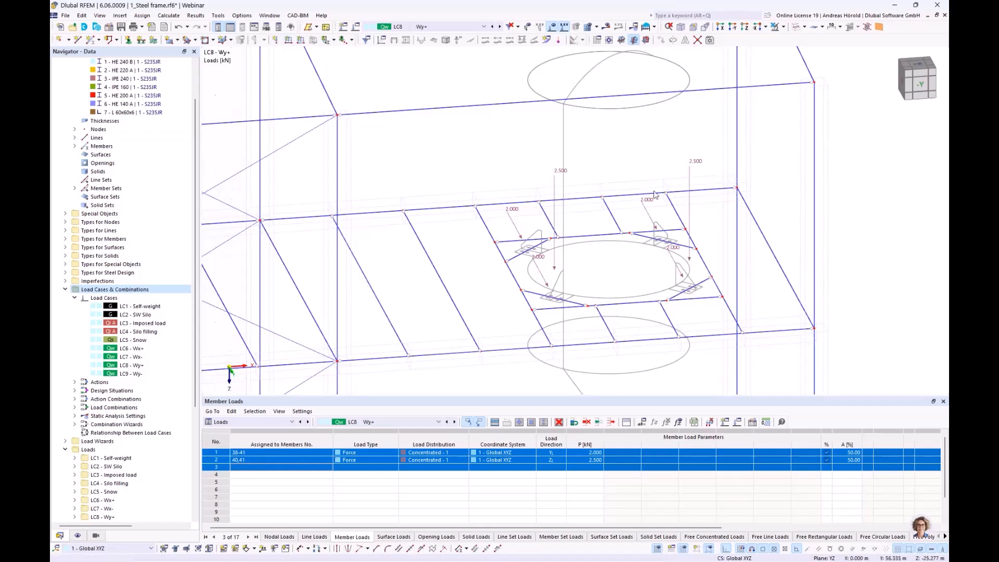
Step: Add a concentrated Z-direction member load of -2.5 kN to the other two silo support members, 38 and 39
click(300, 41)
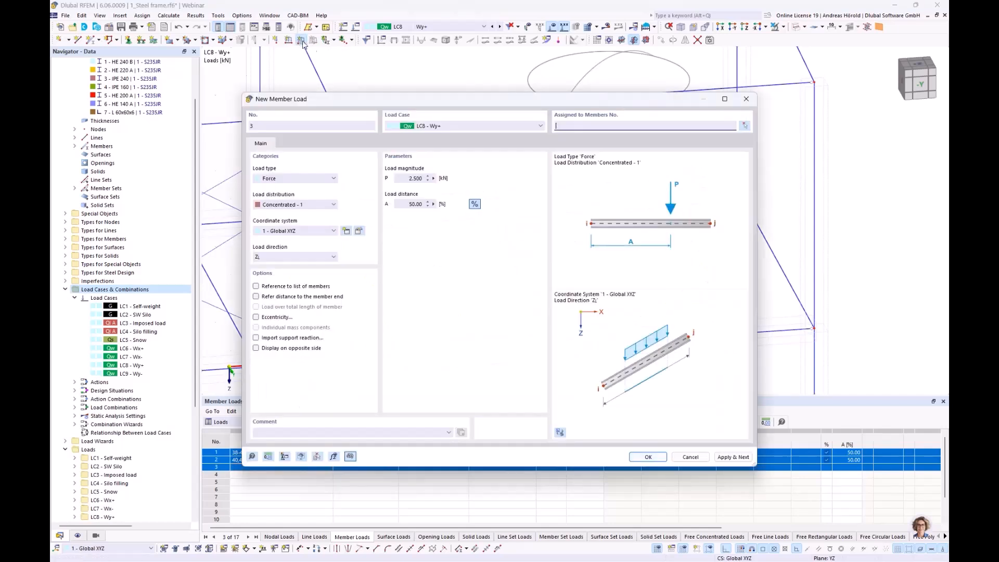
click(405, 178)
text(-)
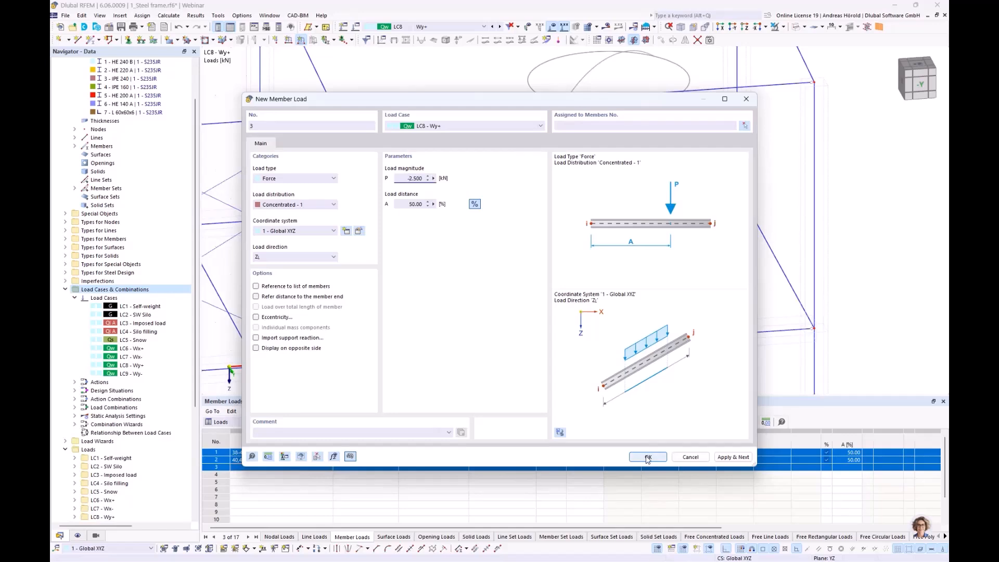
click(648, 457)
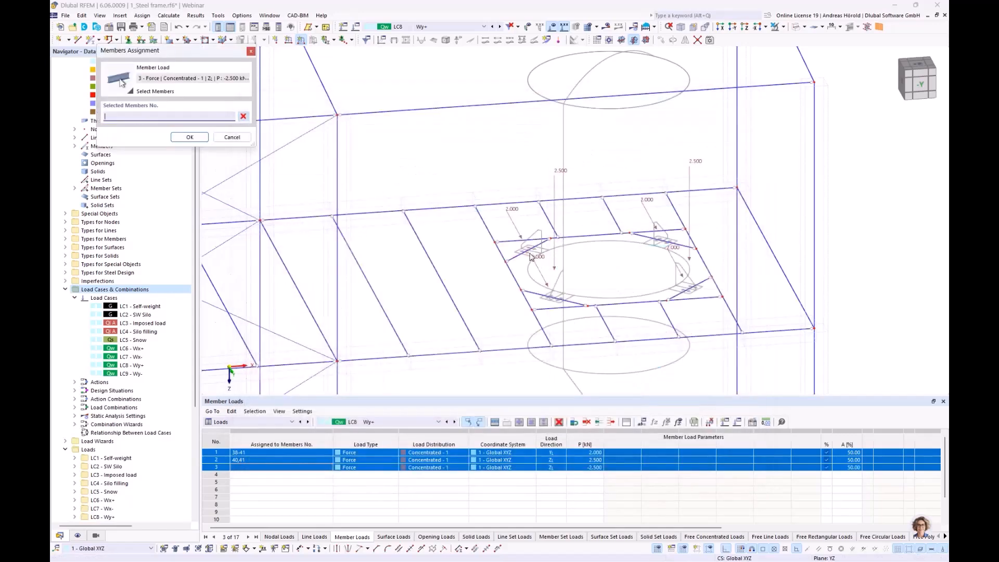
click(528, 250)
click(664, 241)
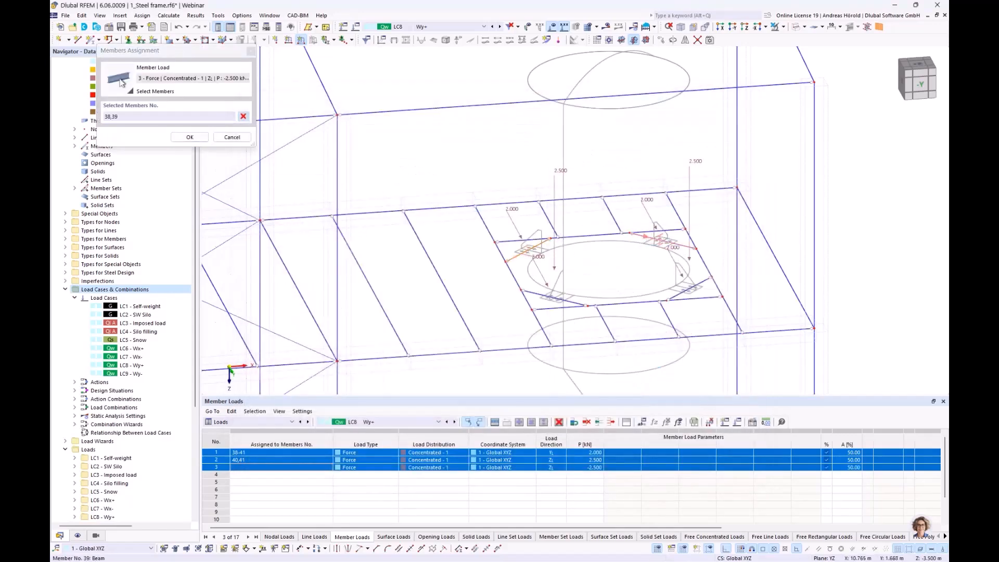
click(190, 138)
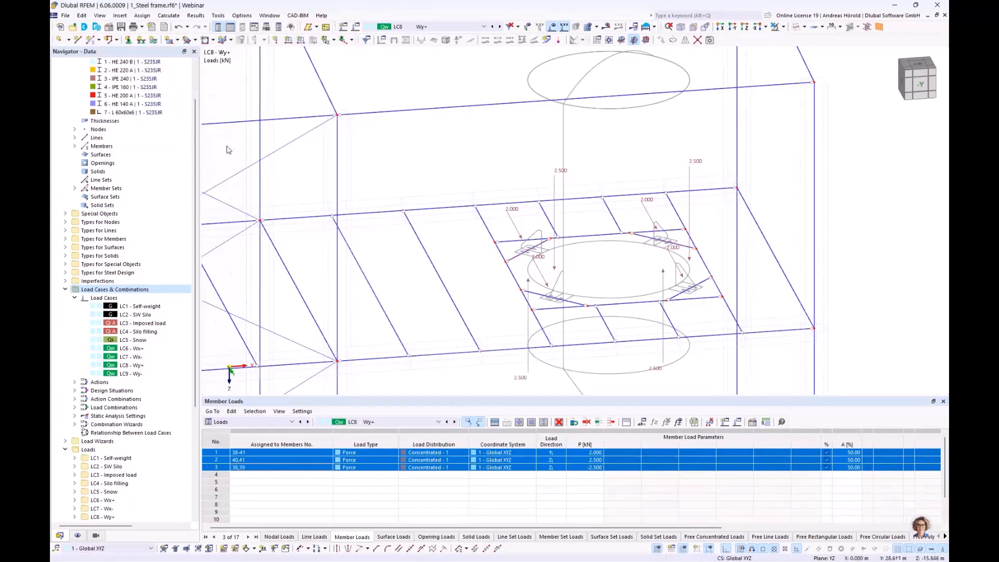
Step: Copy all three member load rows of LC8 and paste them into the first rows of load case LC9 Wy-
ctrl+middle_drag(573, 310, 616, 314)
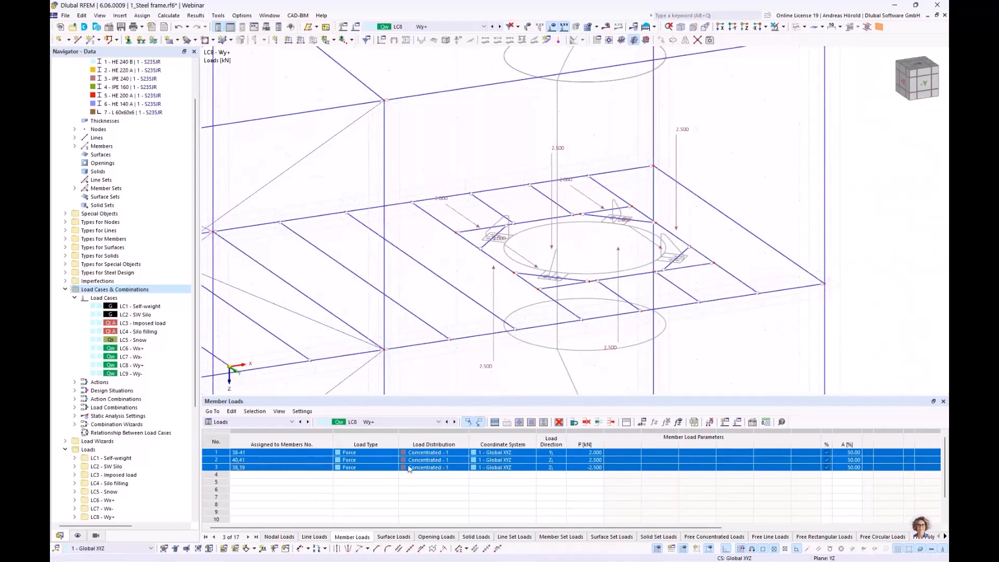
right_click(305, 460)
click(338, 341)
click(455, 423)
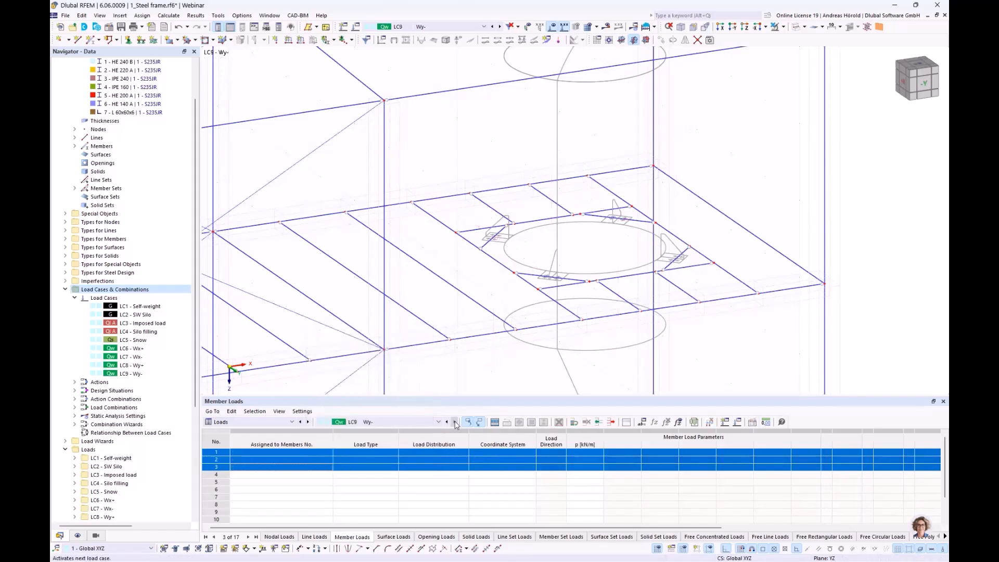
right_click(320, 451)
click(346, 445)
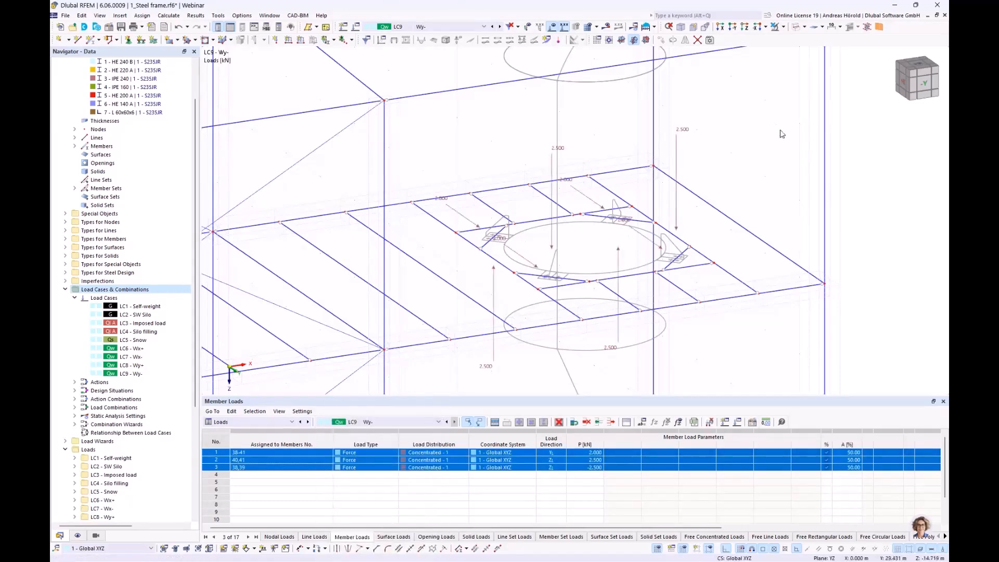
Step: Create a wind load wizard entry of type Vertical walls with flat/monopitch roof
scroll(494, 93, down, 5)
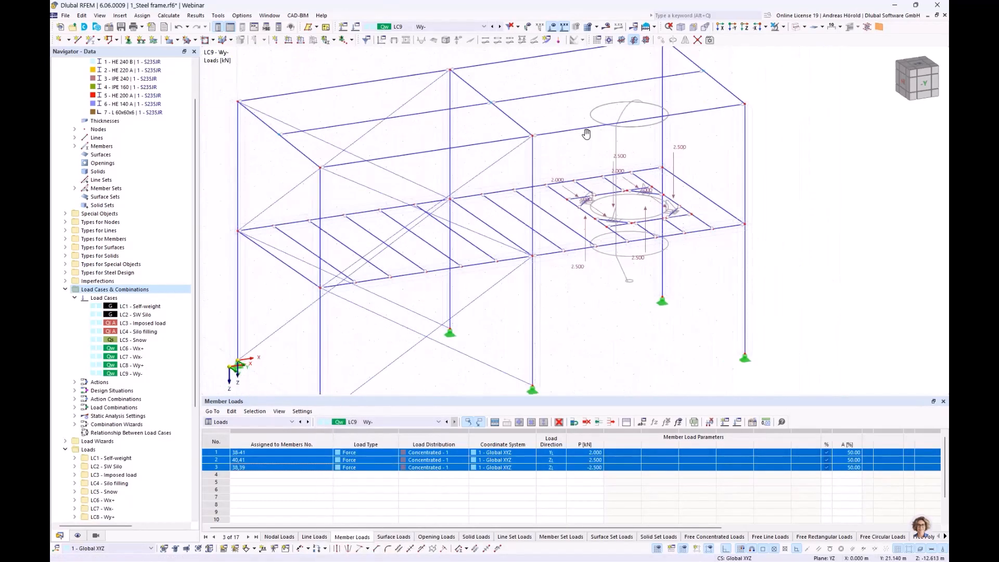
scroll(586, 134, down, 2)
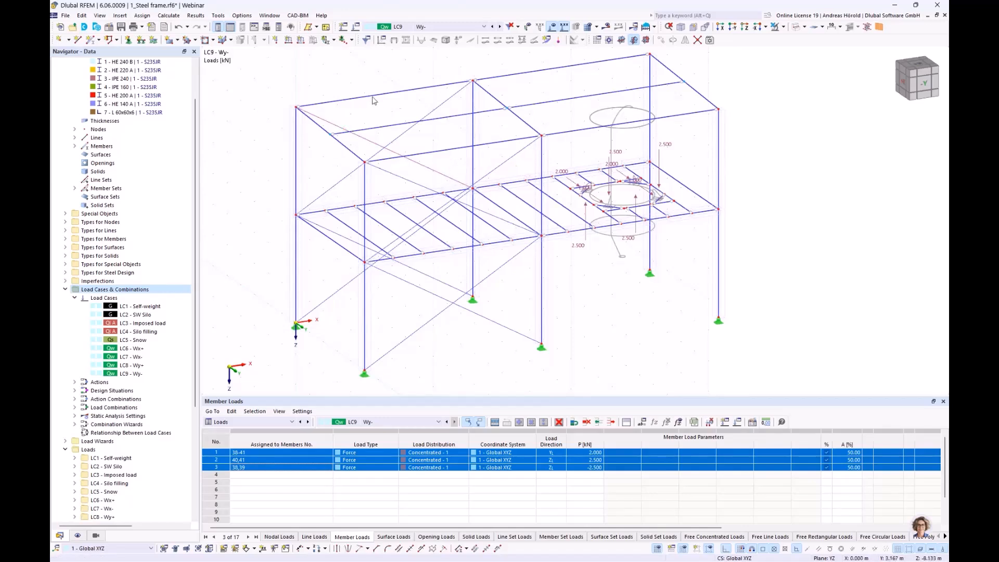
middle_drag(381, 115, 378, 132)
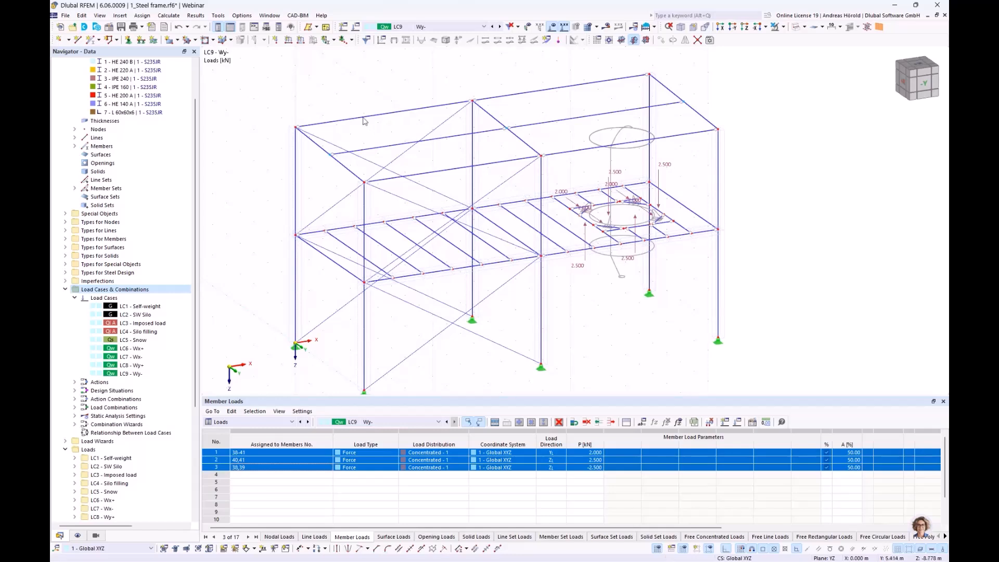
click(119, 16)
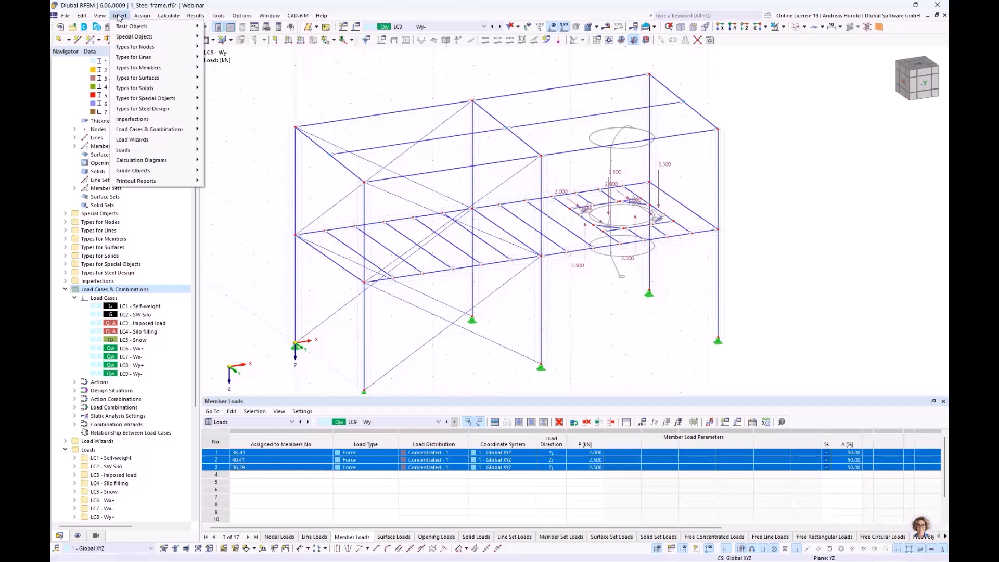
mouse_move(149, 142)
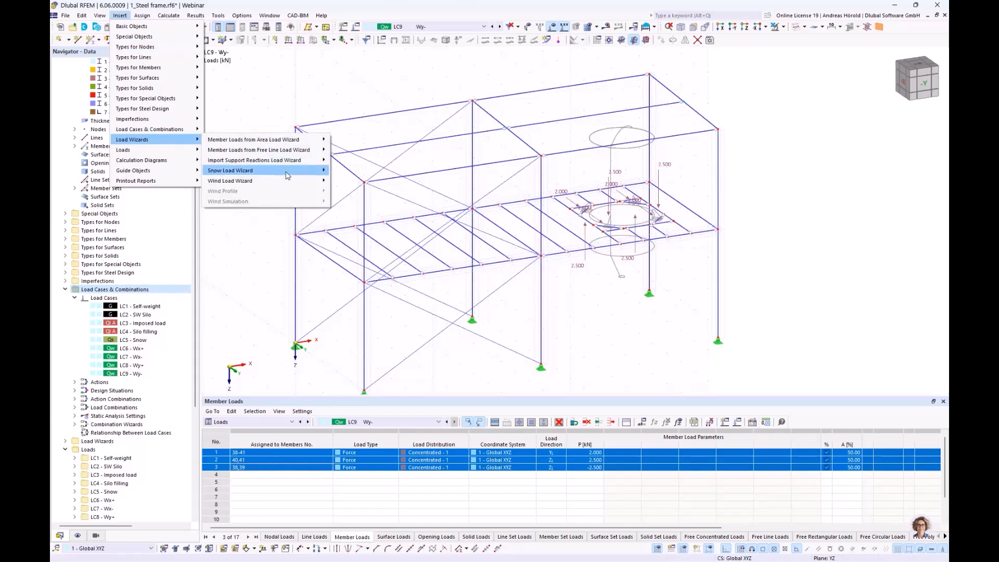
mouse_move(285, 183)
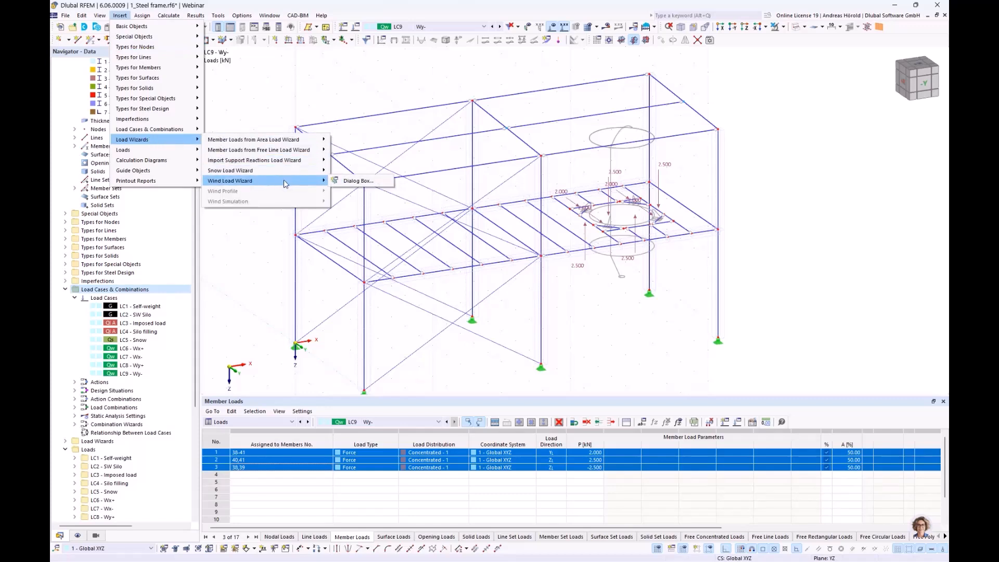
click(363, 182)
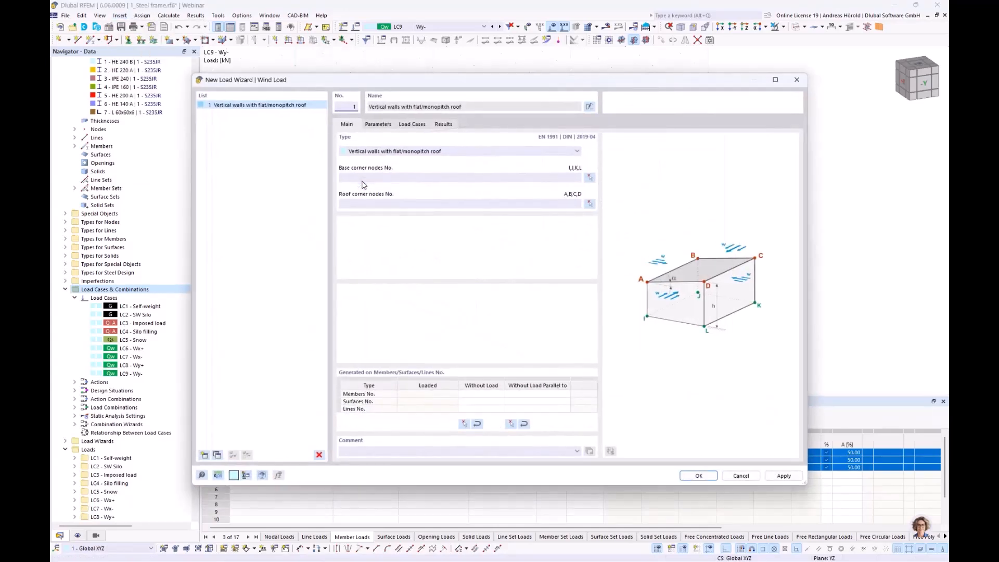
click(427, 152)
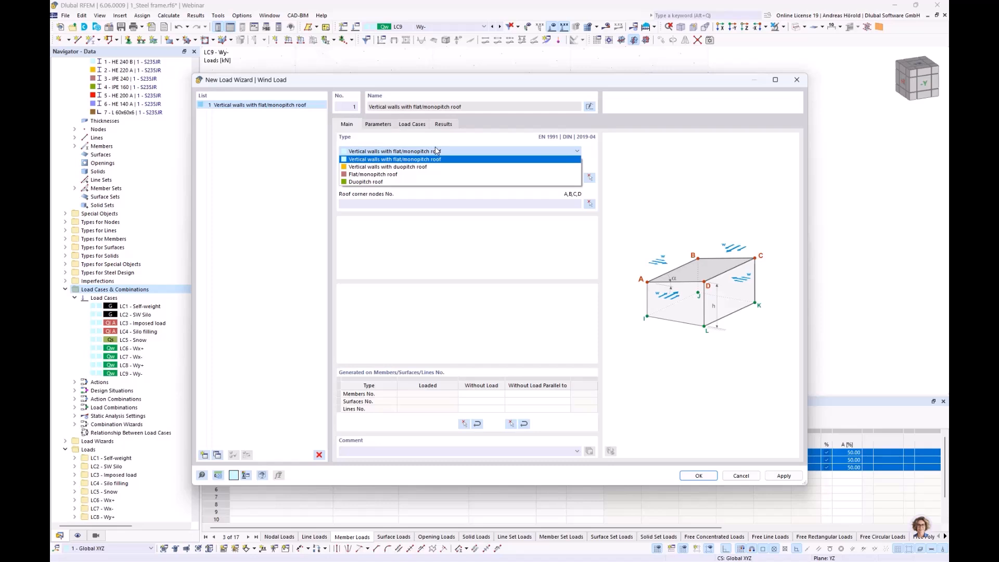
click(437, 151)
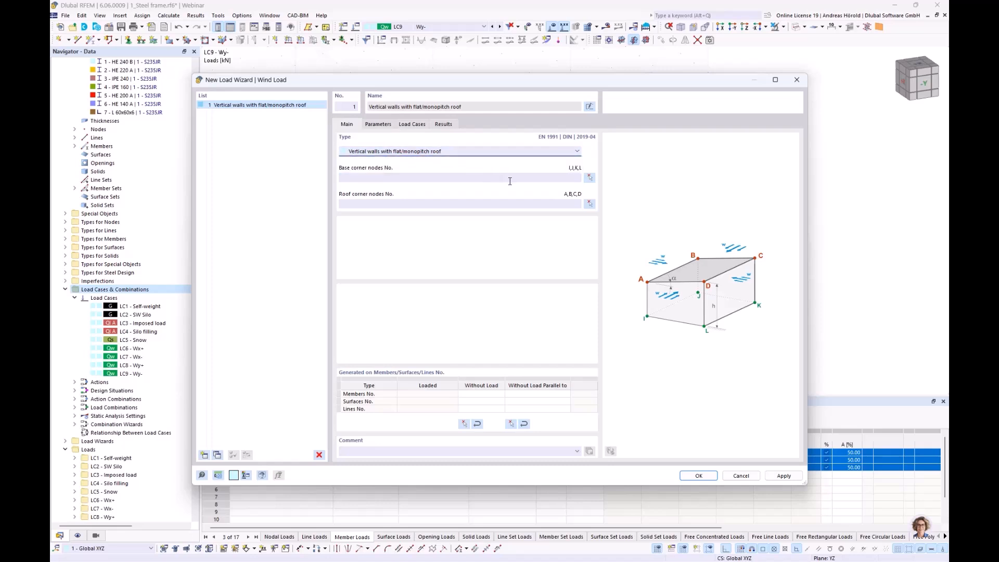
Step: Assign the frame's outer column base nodes 13, 1, 3 and 15 as base corner nodes of the wind load wizard
click(589, 178)
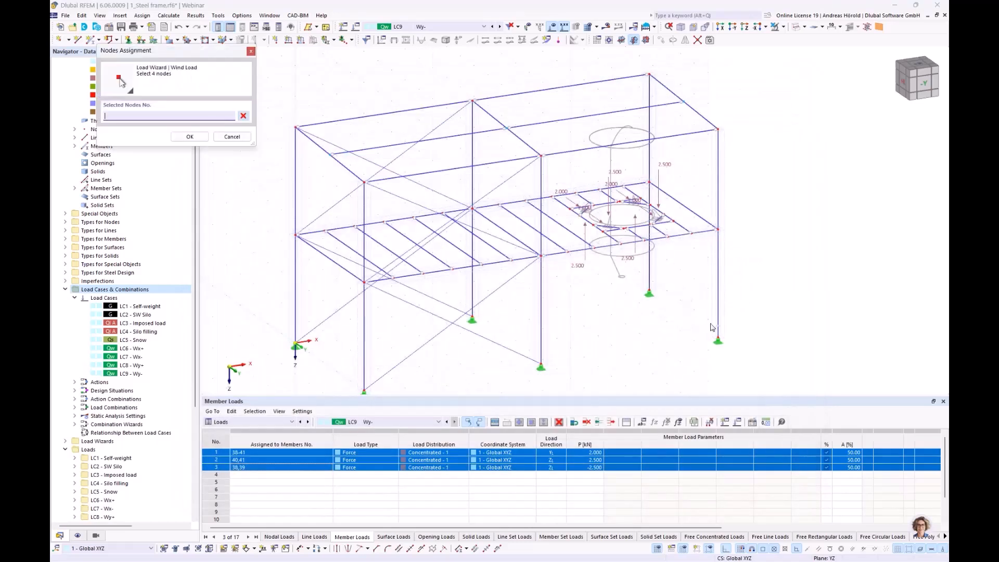
click(719, 340)
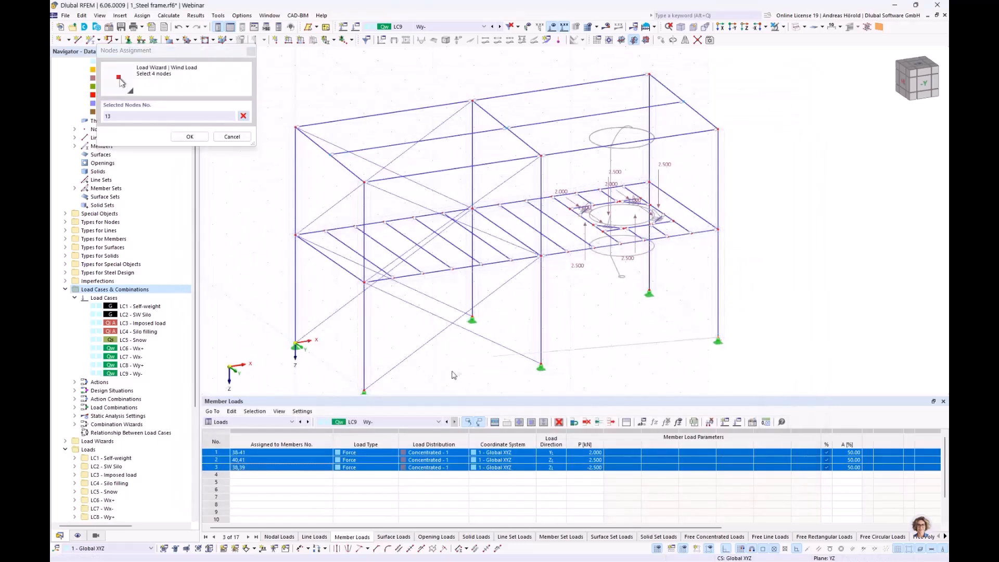
click(295, 346)
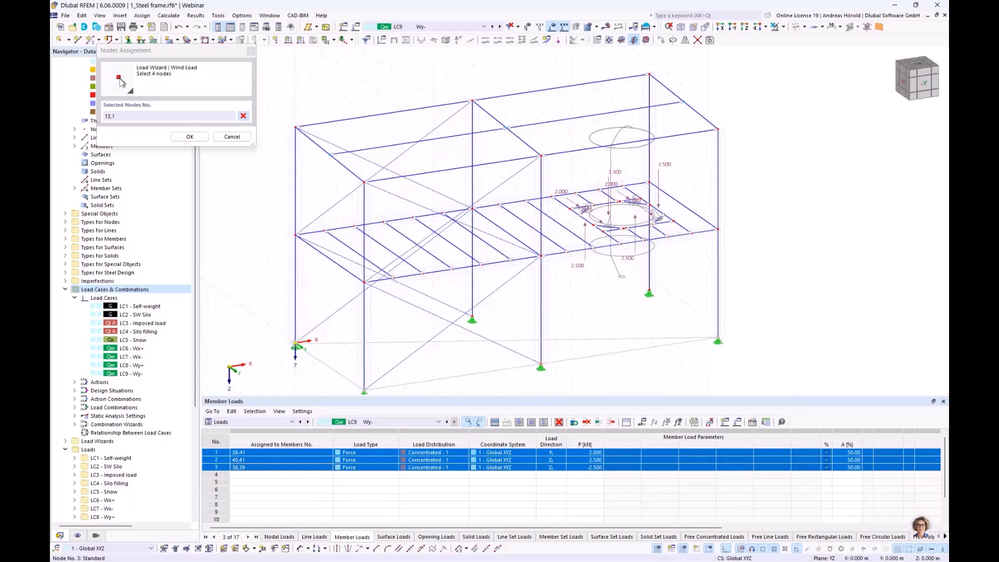
click(365, 391)
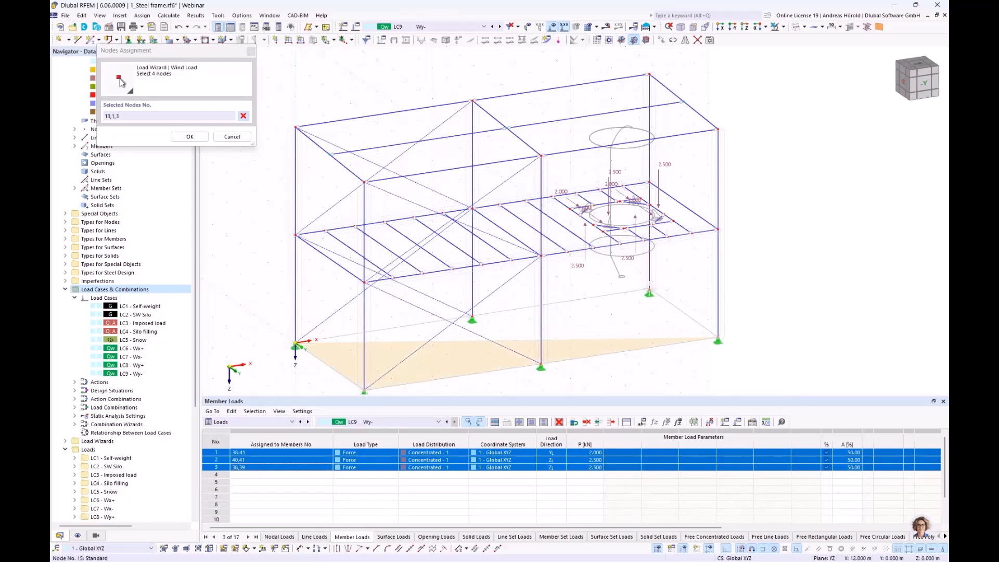
click(650, 293)
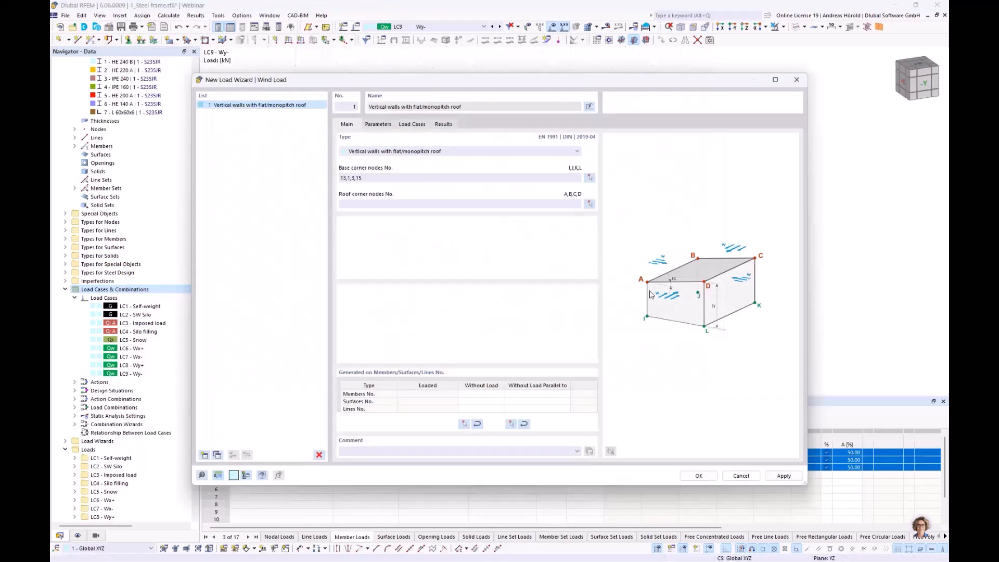
Step: Assign the outer column top nodes 14, 2, 4 and 16 as roof corner nodes of the wind load wizard
click(589, 203)
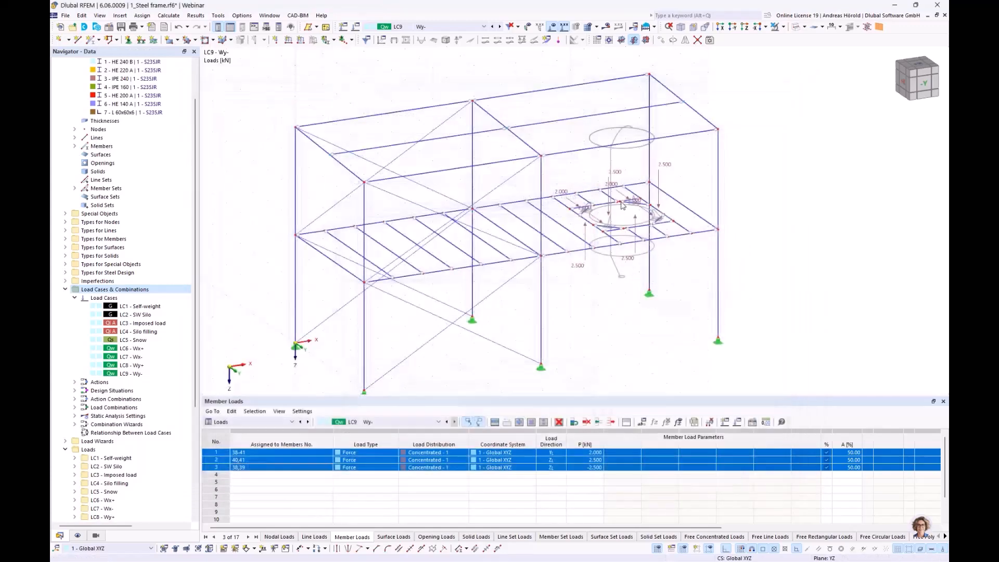
click(718, 129)
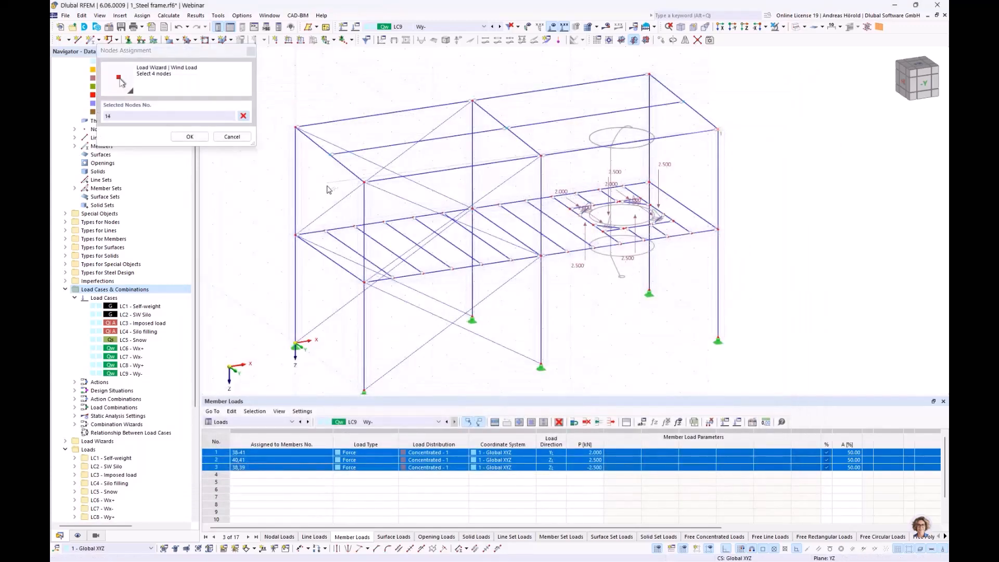
click(296, 127)
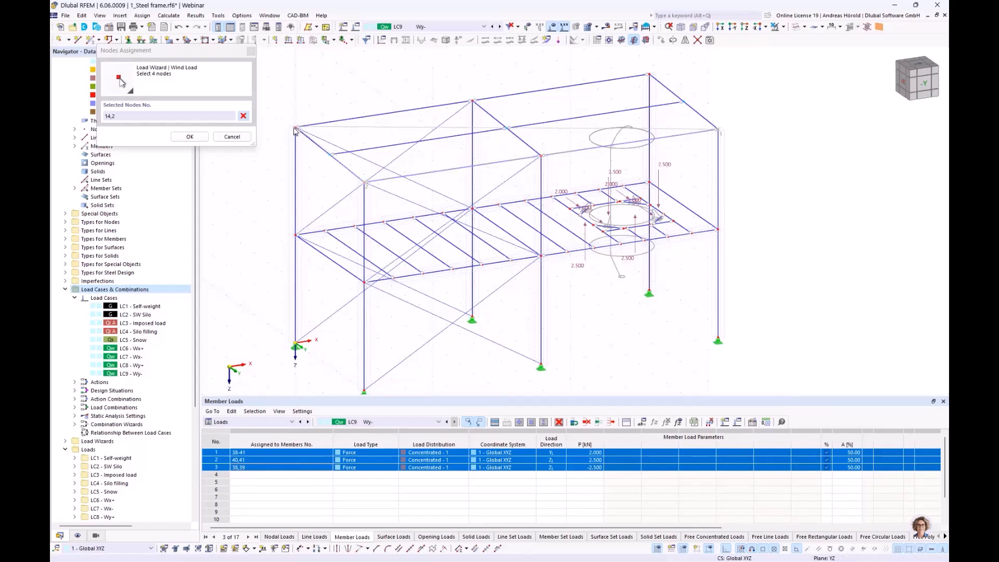
click(366, 182)
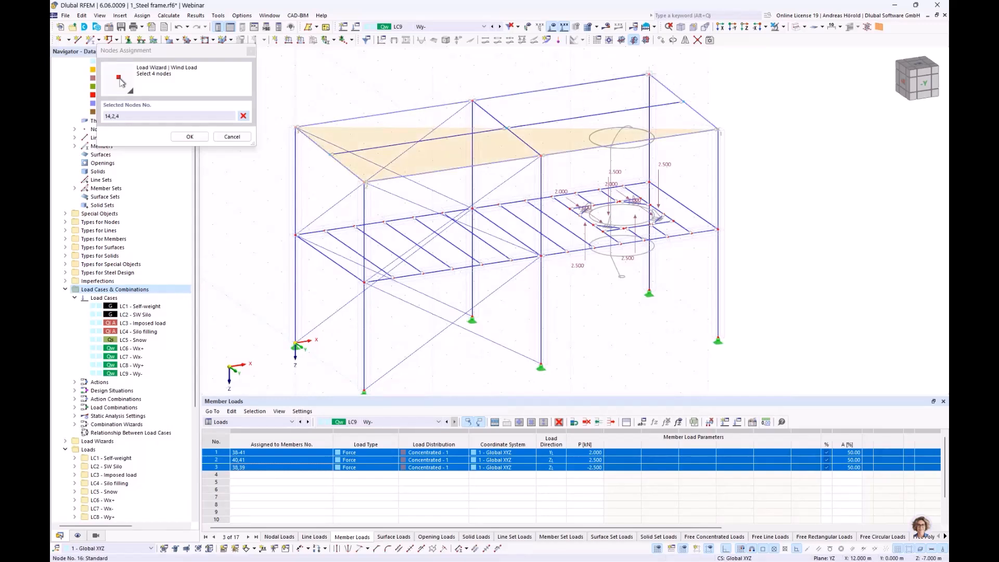
click(649, 74)
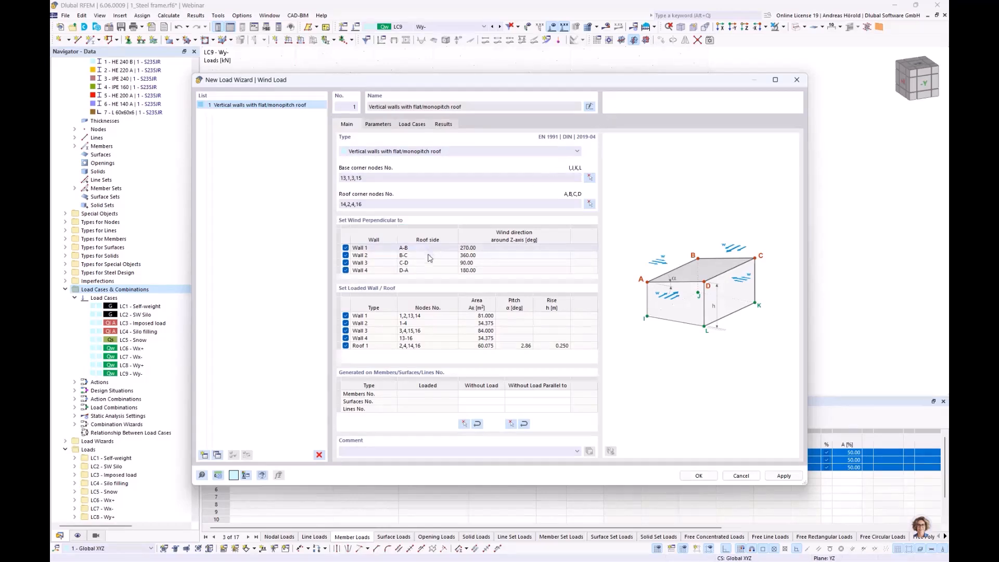
Step: Deactivate wind perpendicular to Wall 1 (A-B) and Wall 4 (D-A), and review the wind load parameters
drag(474, 87, 565, 114)
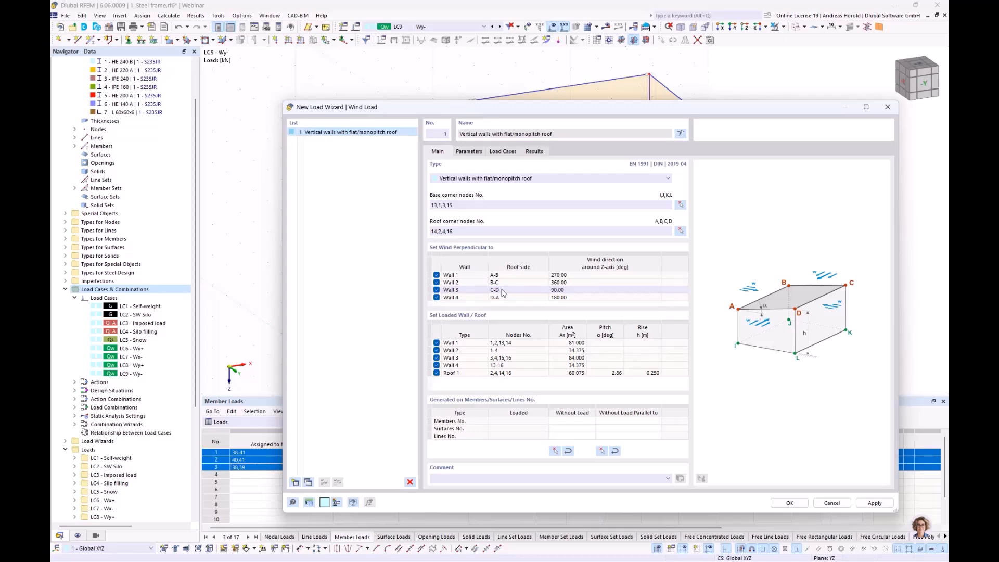
click(437, 275)
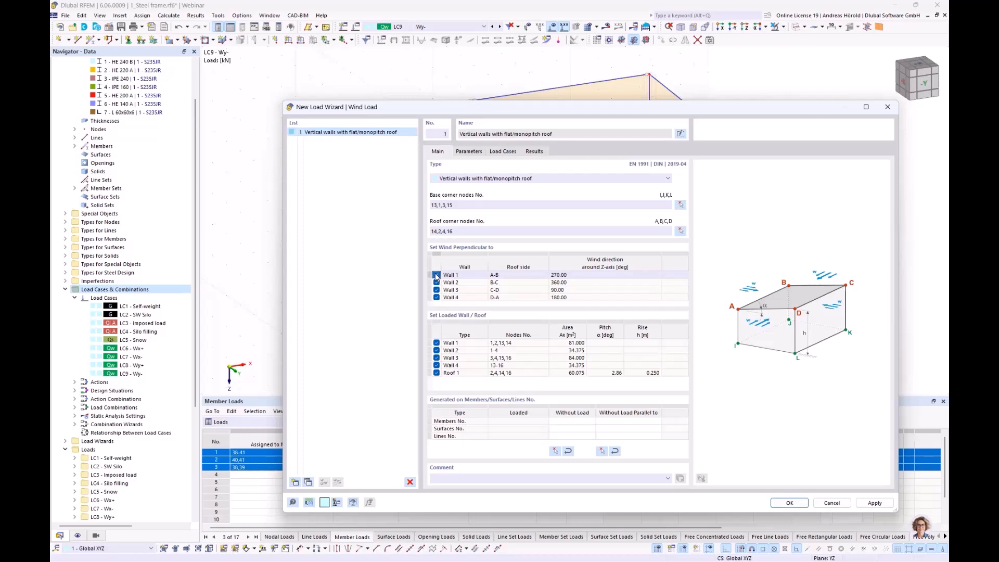
click(436, 298)
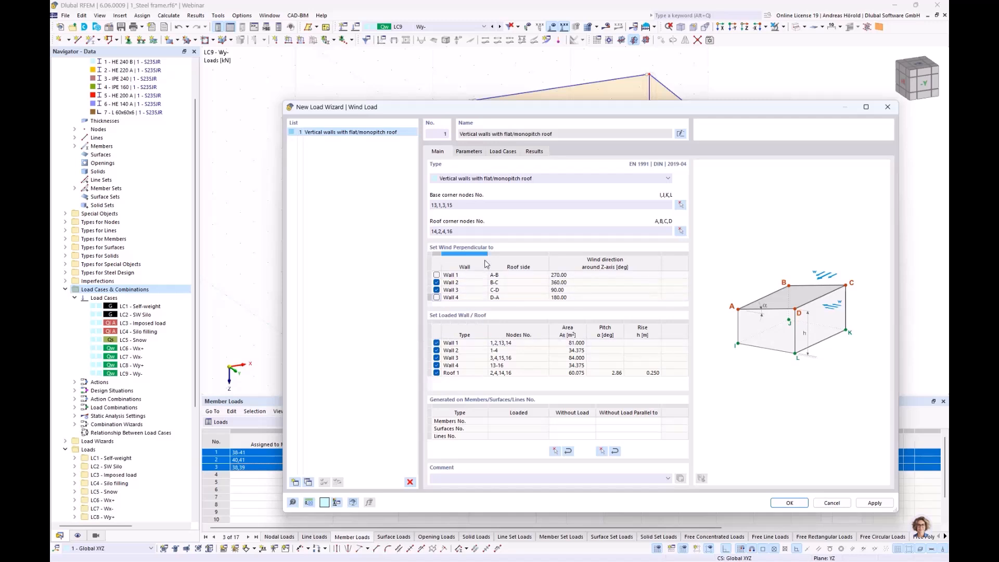
click(468, 151)
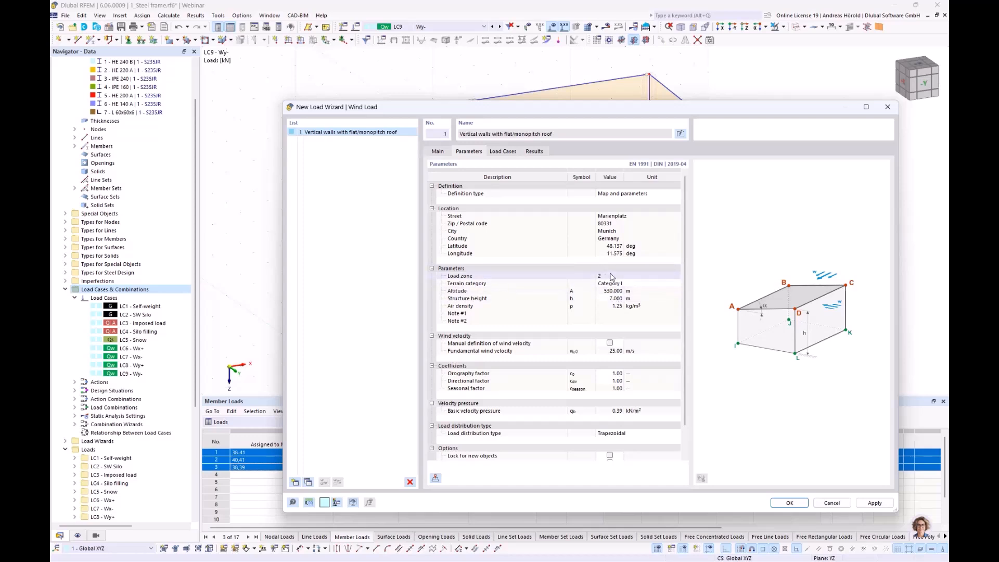
Step: For wind perpendicular to Wall 2, assign case w+ to LC6 - Wx+ and case w- to LC7 - Wx-
click(502, 152)
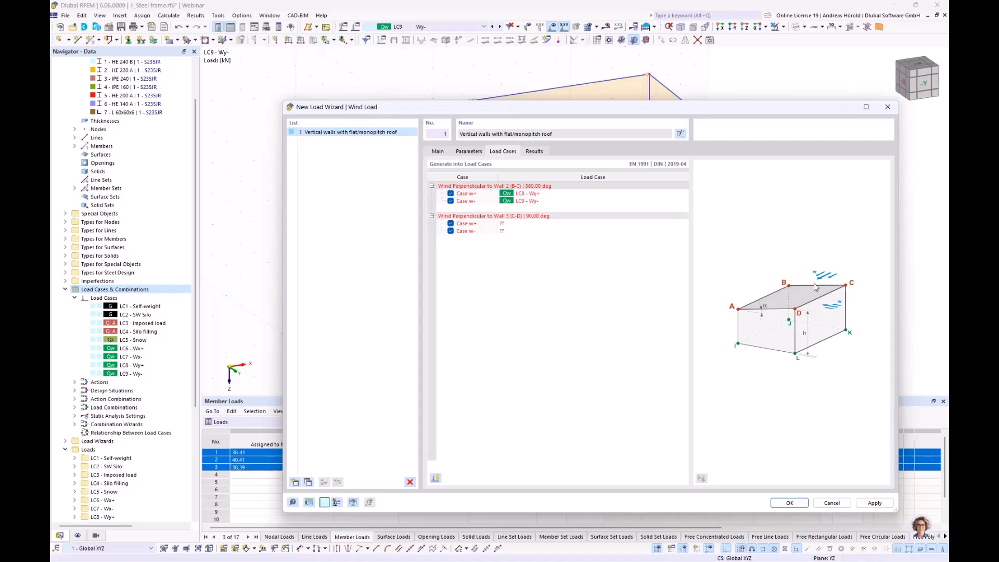
click(549, 193)
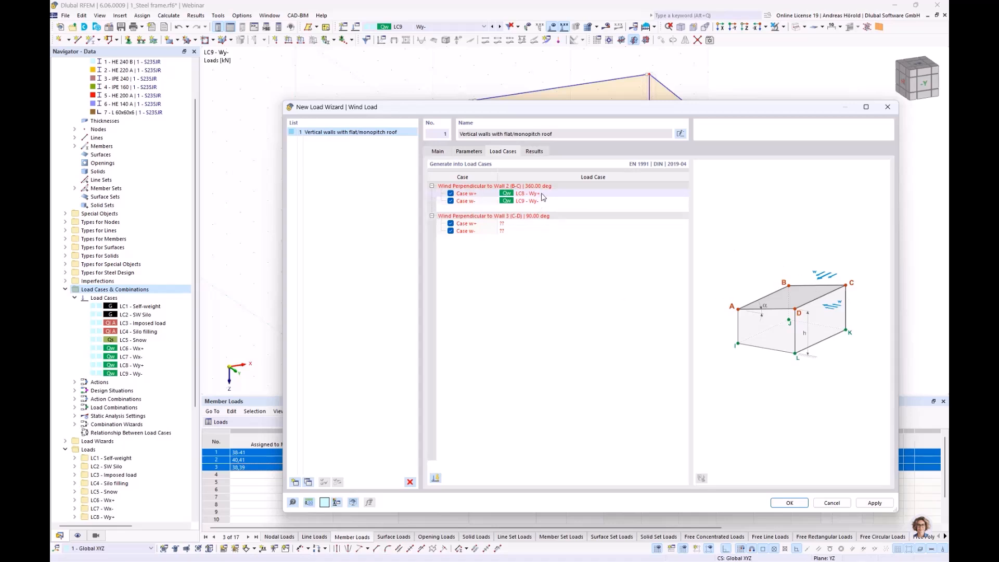
click(677, 193)
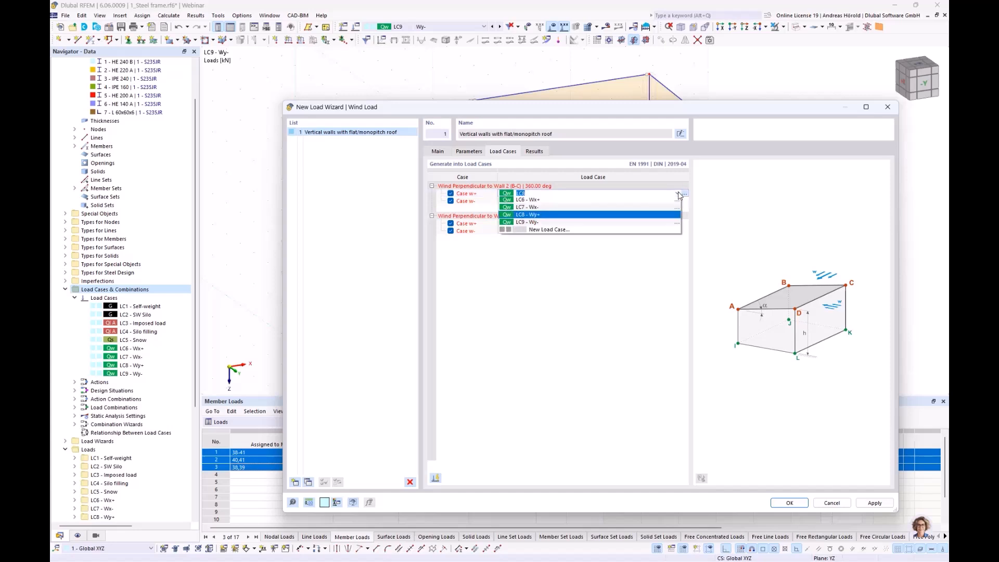
click(572, 200)
click(572, 201)
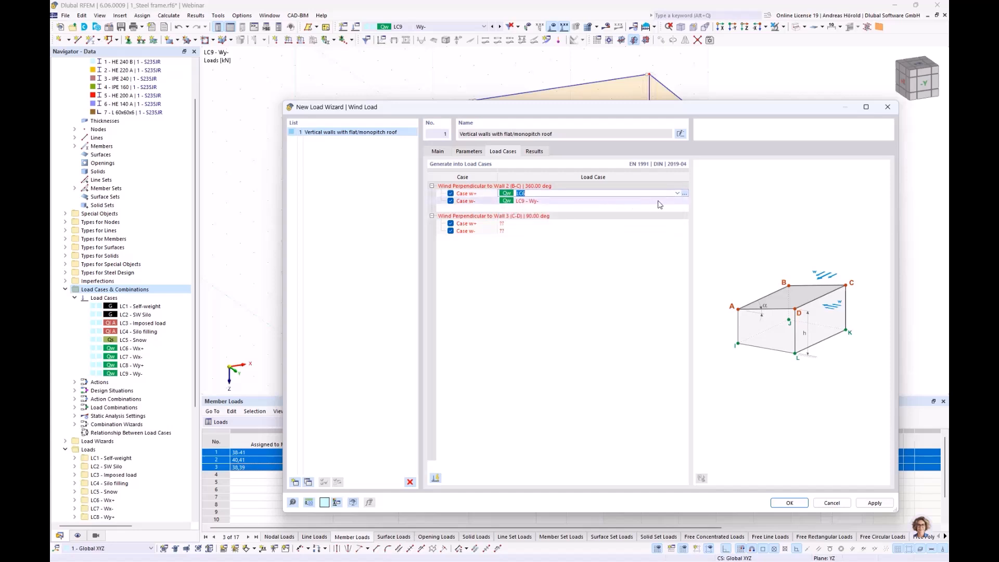
click(677, 202)
click(677, 201)
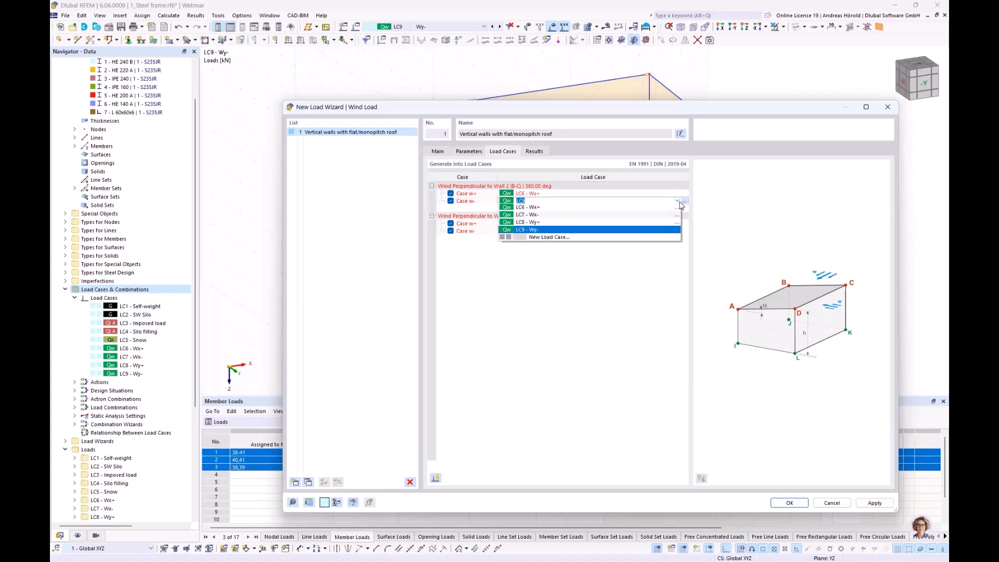
click(618, 214)
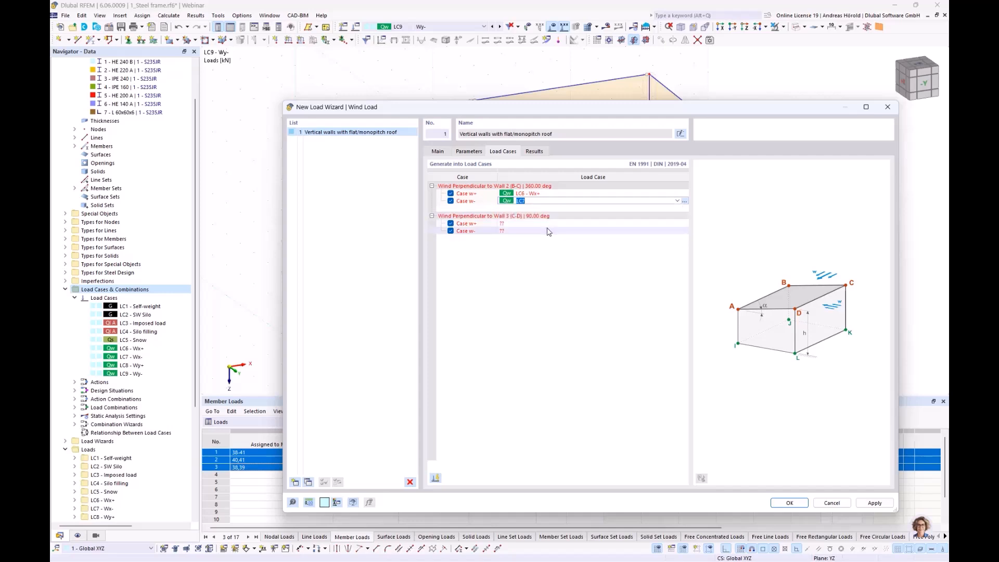
Step: For wind perpendicular to Wall 3, assign case w+ to LC8 - Wy+ and w- to LC9 - Wy-, and generate the wind loads
click(654, 224)
click(677, 222)
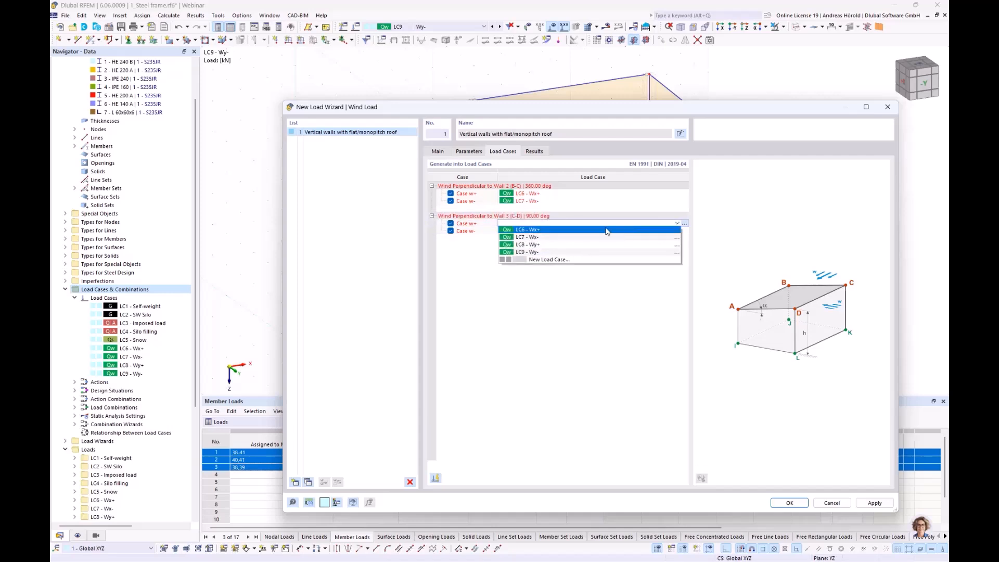
click(582, 247)
click(662, 232)
click(677, 231)
click(595, 260)
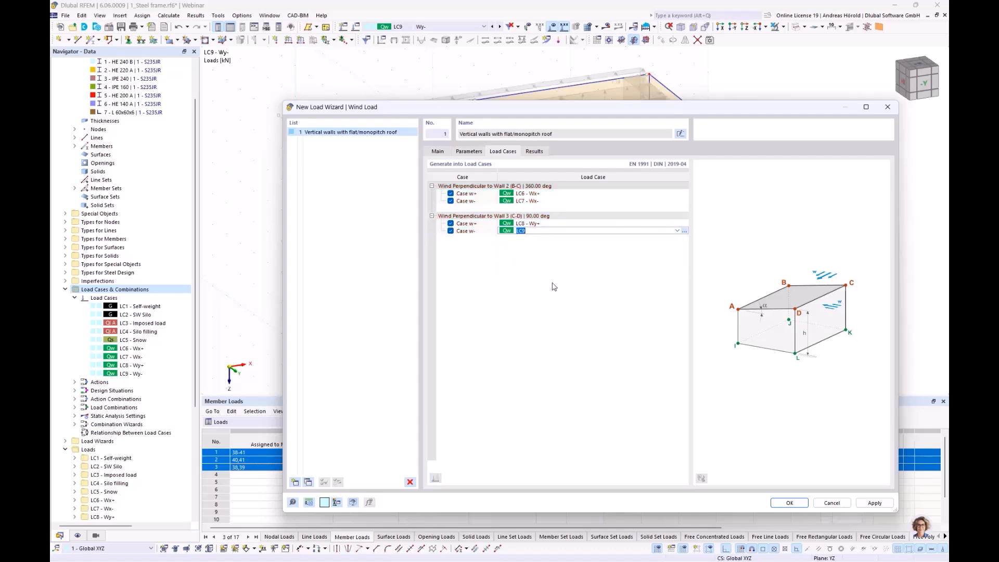
click(787, 503)
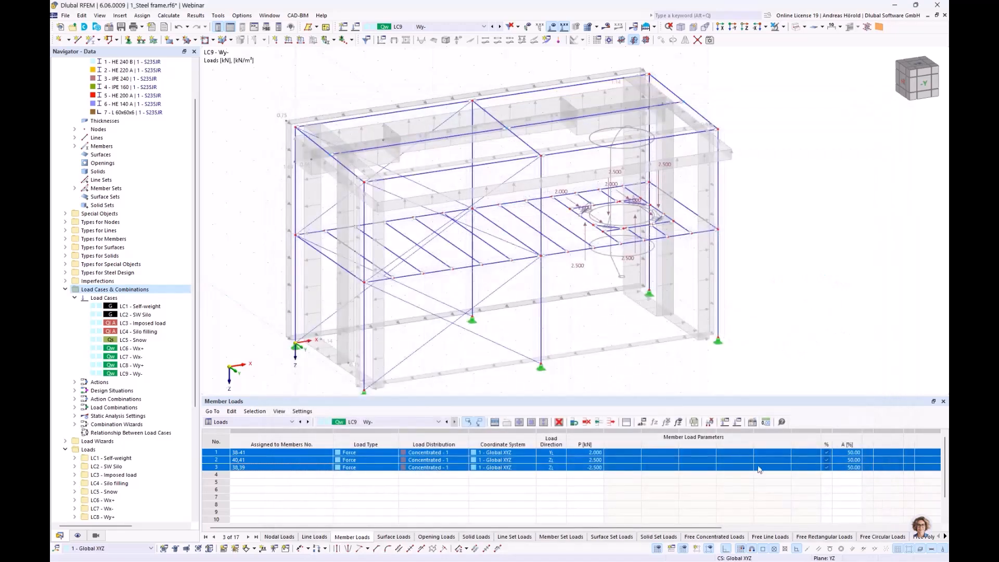
Step: Enlarge the model view and display the generated loads of the wind load wizard separately on the members
drag(488, 397, 495, 443)
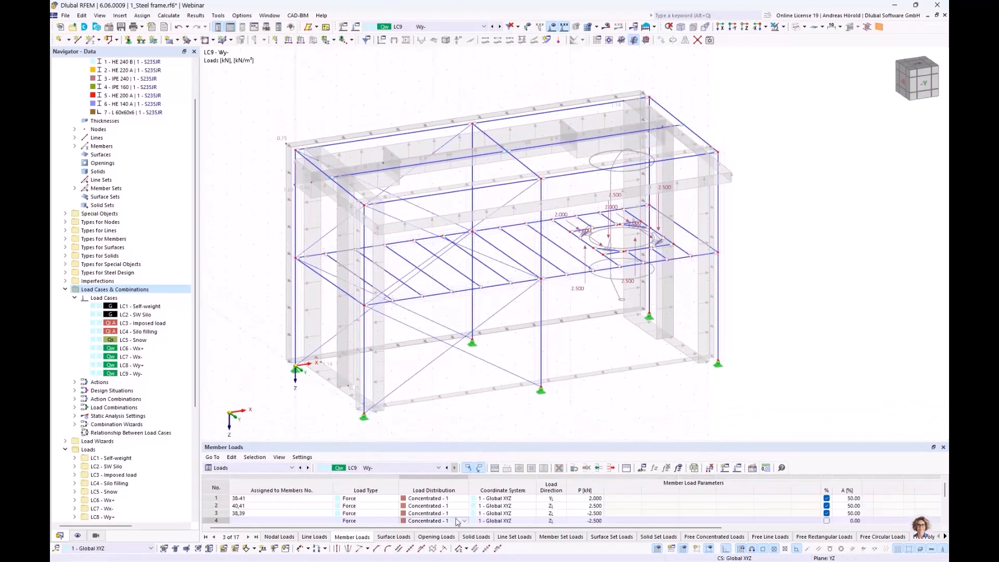
click(503, 413)
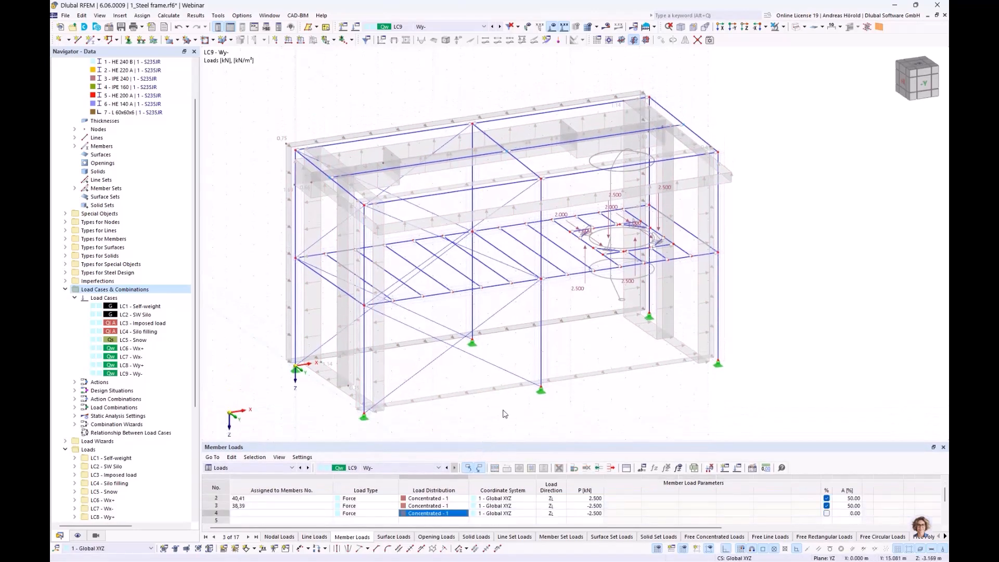
right_click(405, 131)
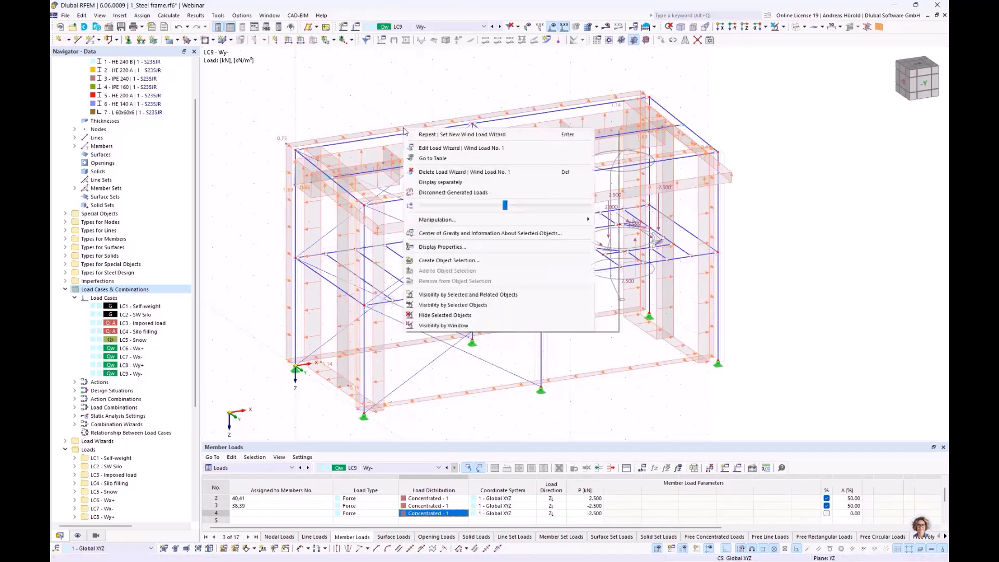
click(454, 184)
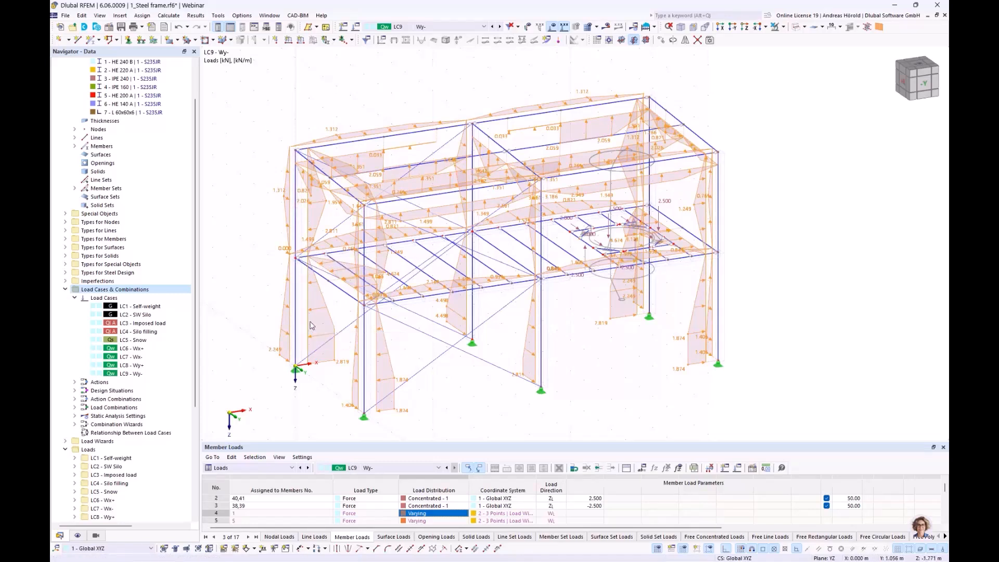
Step: Edit the wind load wizard to exclude loads on members parallel to members 3, 4 and 57
double_click(396, 219)
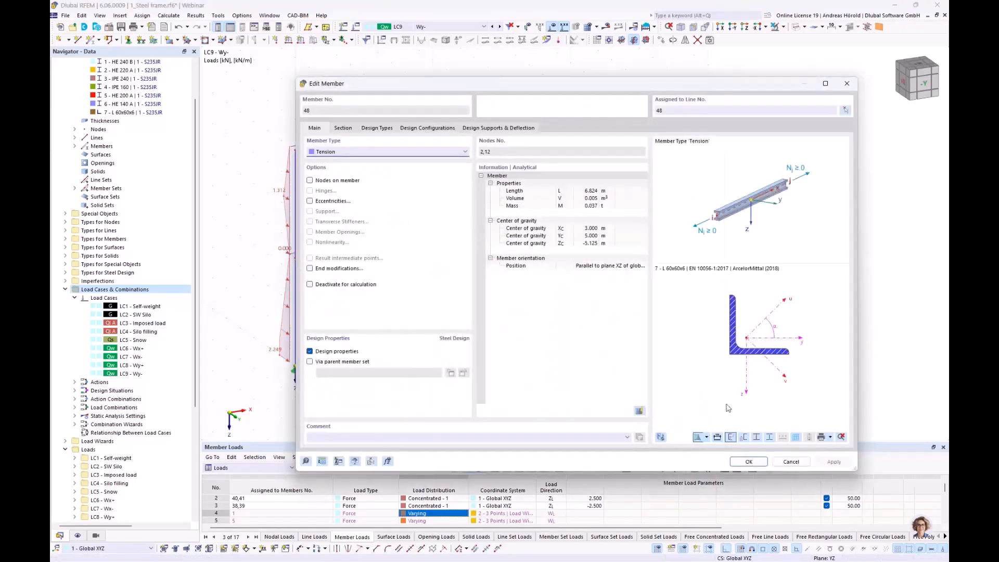
click(790, 462)
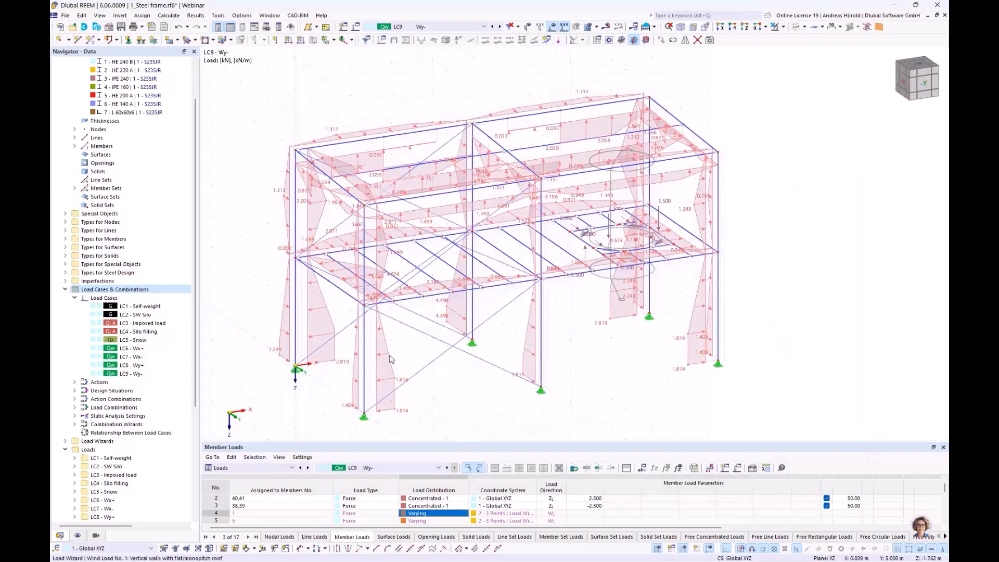
double_click(391, 359)
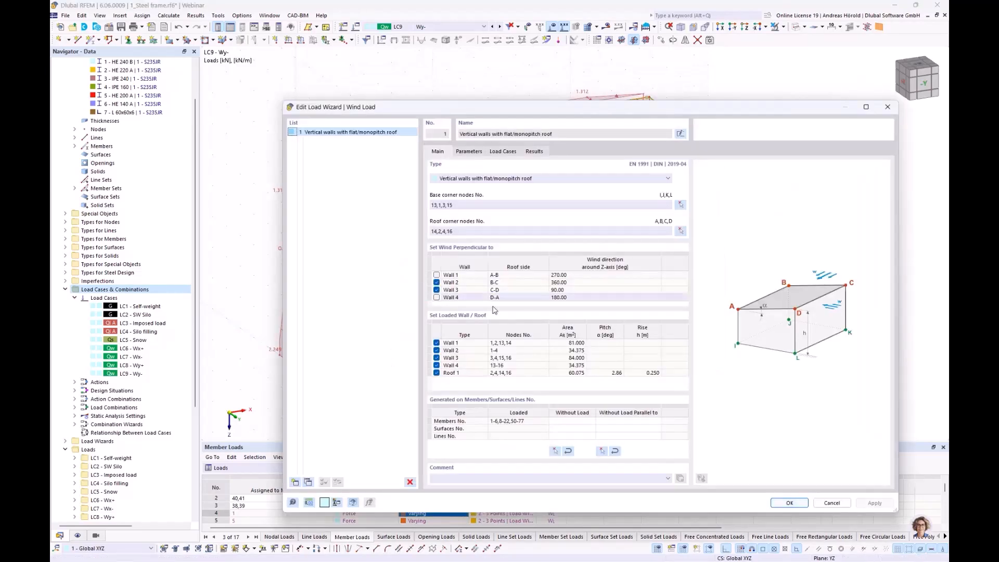
click(625, 421)
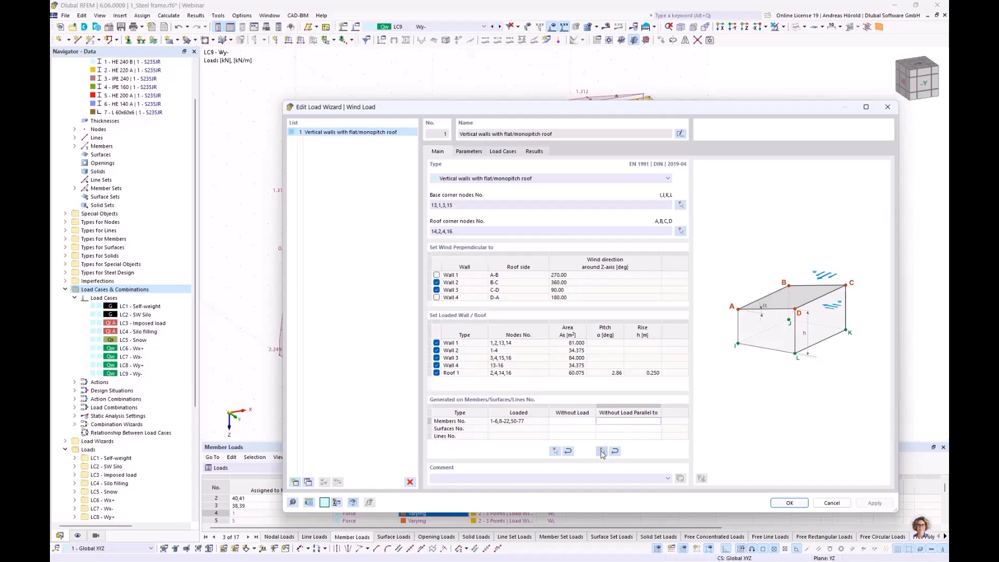
click(602, 451)
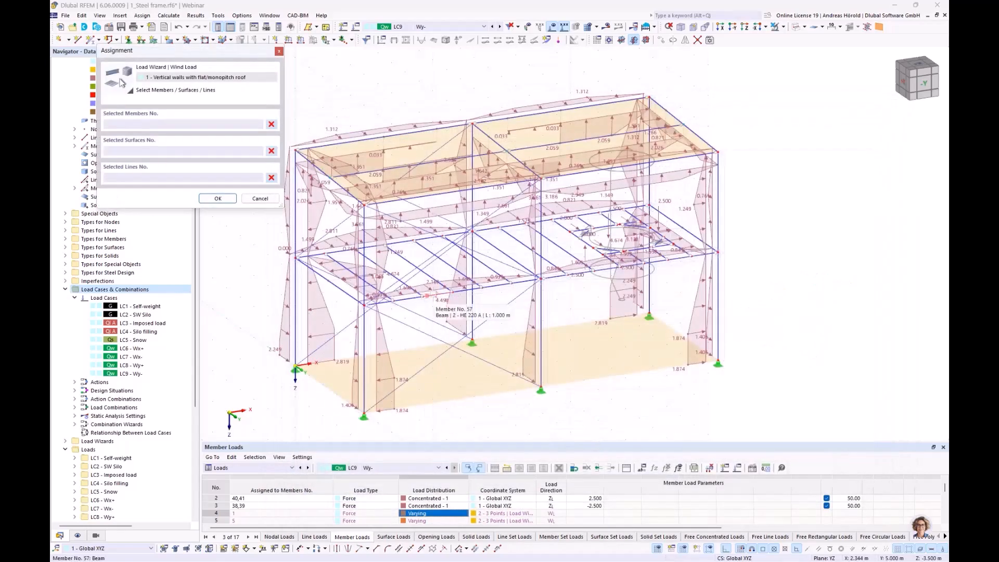
click(427, 295)
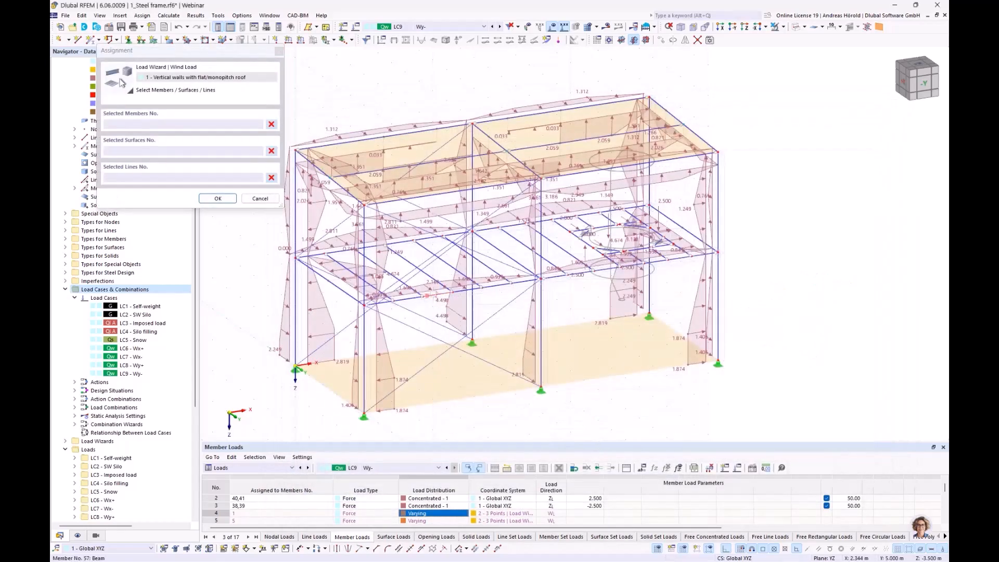
click(339, 288)
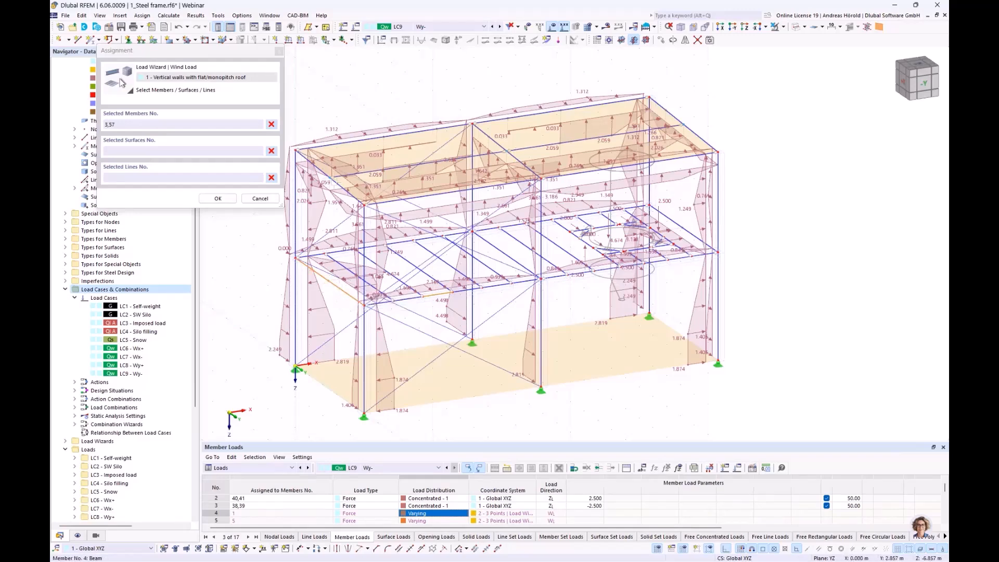
click(218, 198)
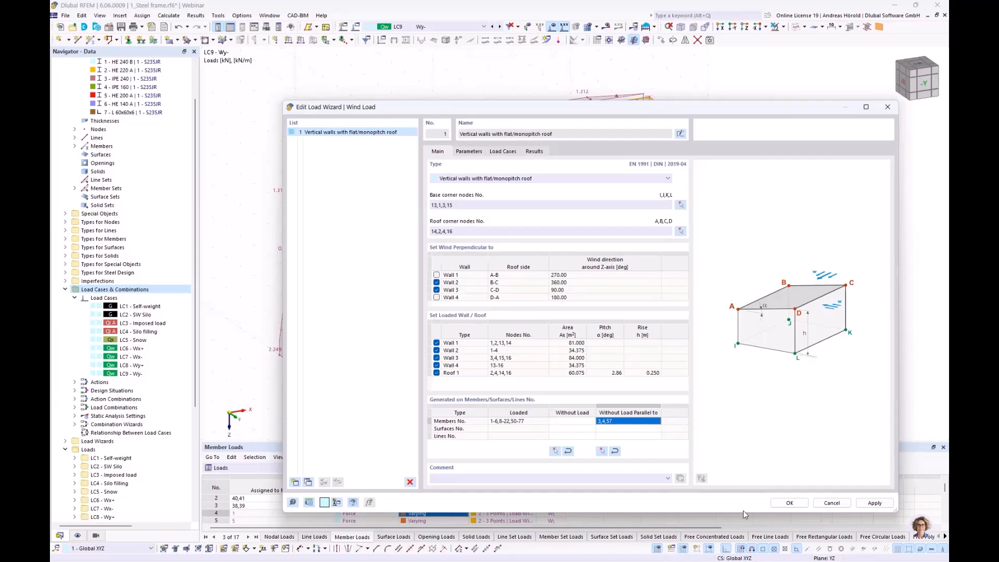
Step: Apply the wall wind load wizard changes, and copy the wizard as a second one of type Flat/monopitch roof
click(786, 503)
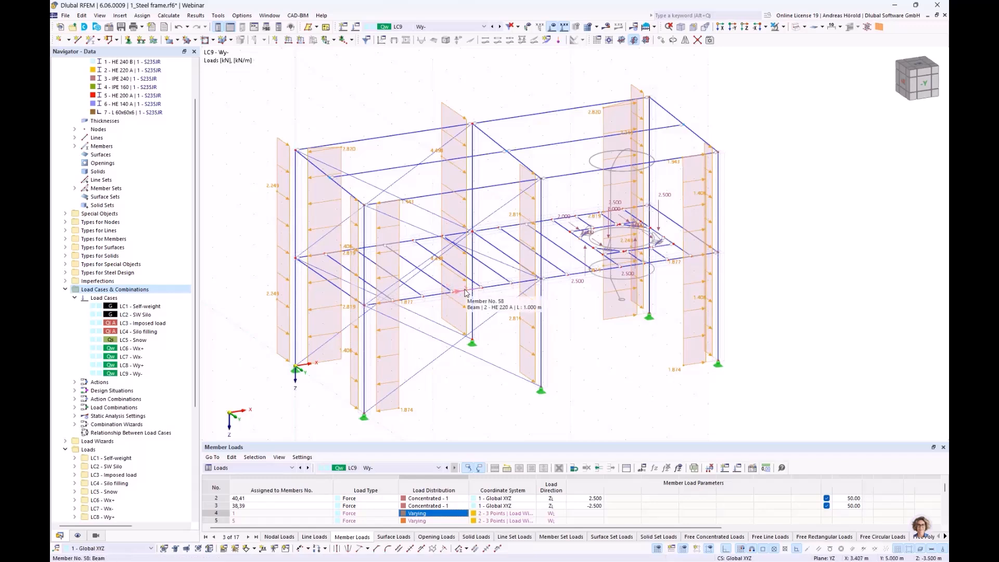
double_click(466, 174)
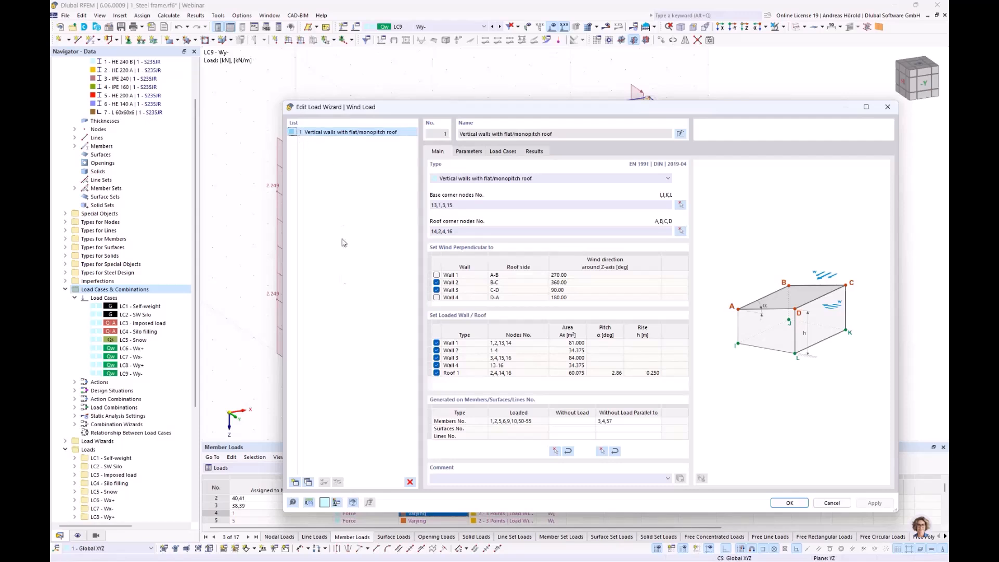
click(308, 483)
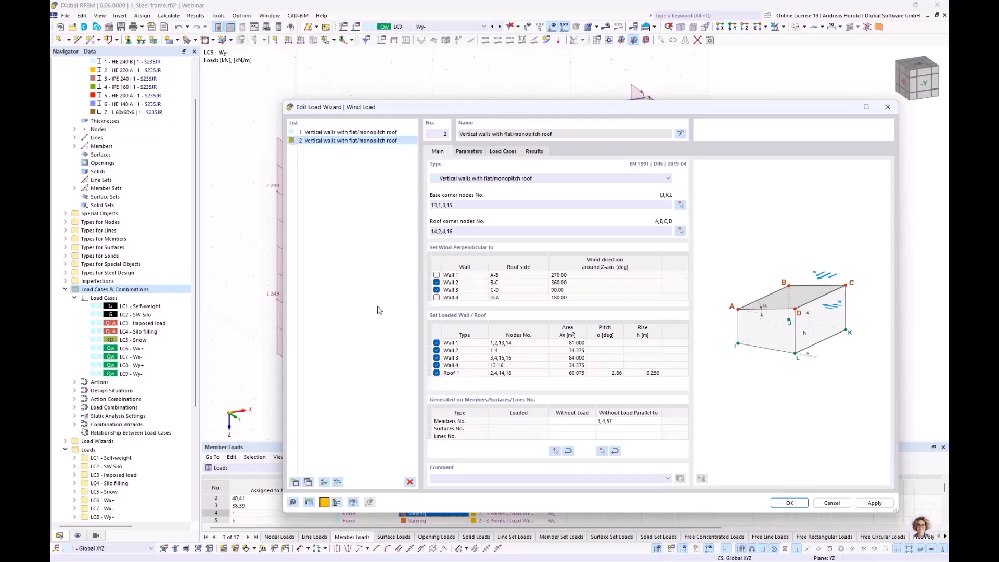
click(539, 181)
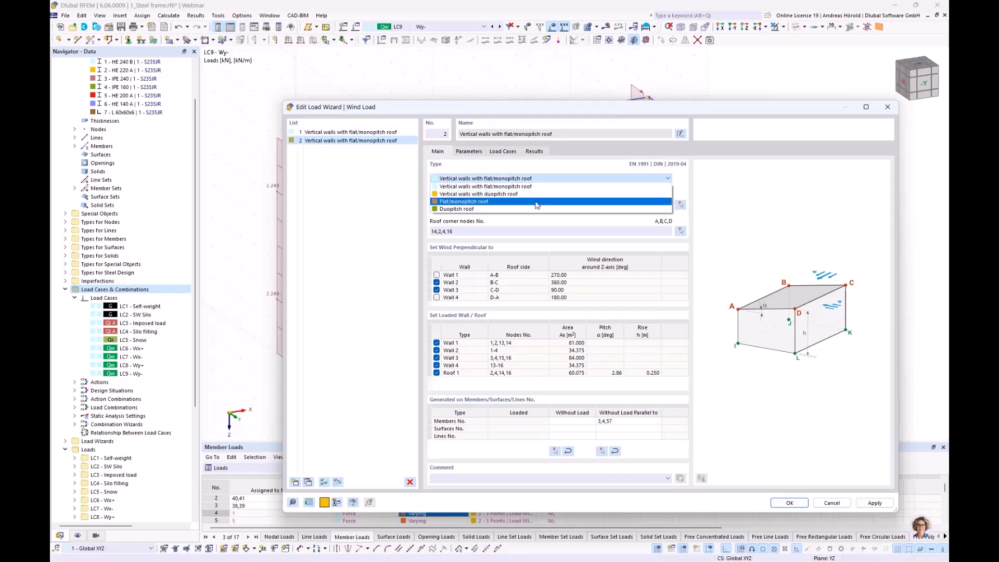
click(537, 203)
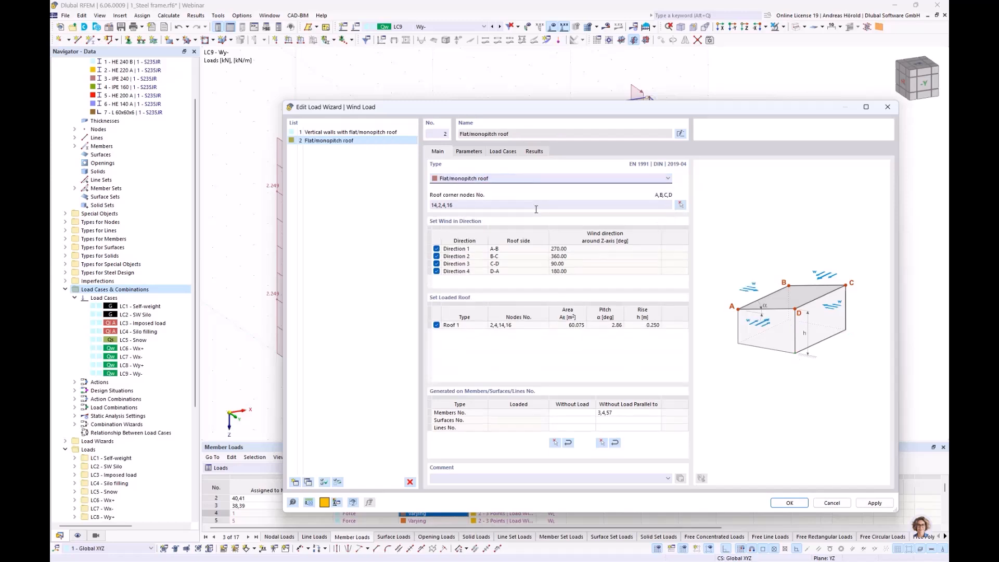
Step: Limit the roof wizard's wind to Direction 2 and Direction 3, and exclude loads on members parallel to member 4
click(436, 248)
click(437, 271)
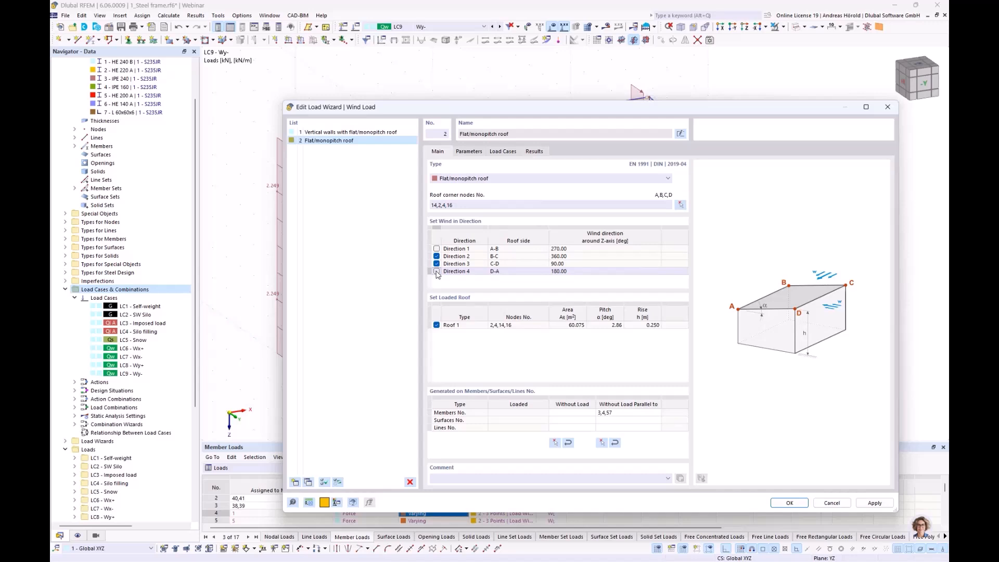
click(619, 412)
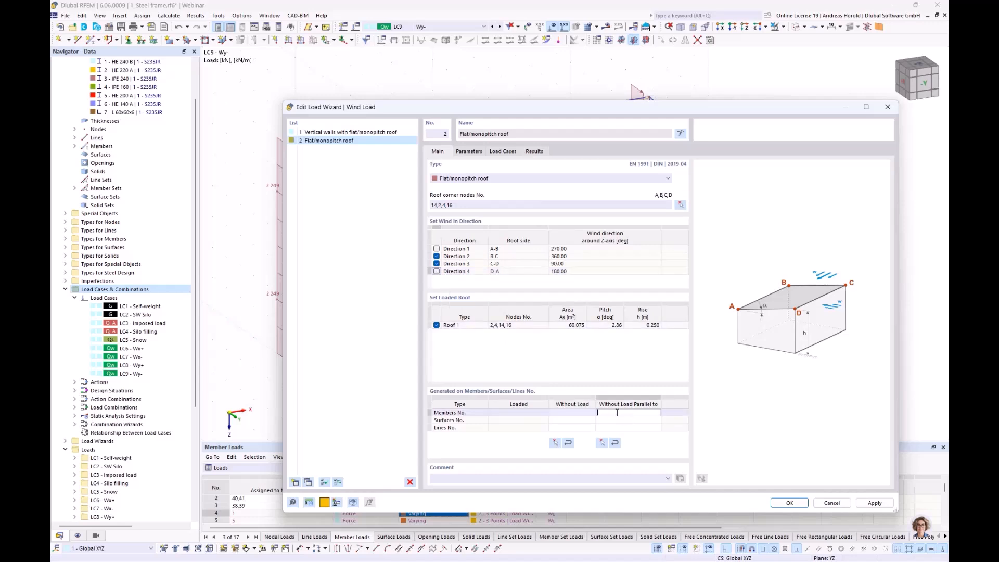
click(602, 443)
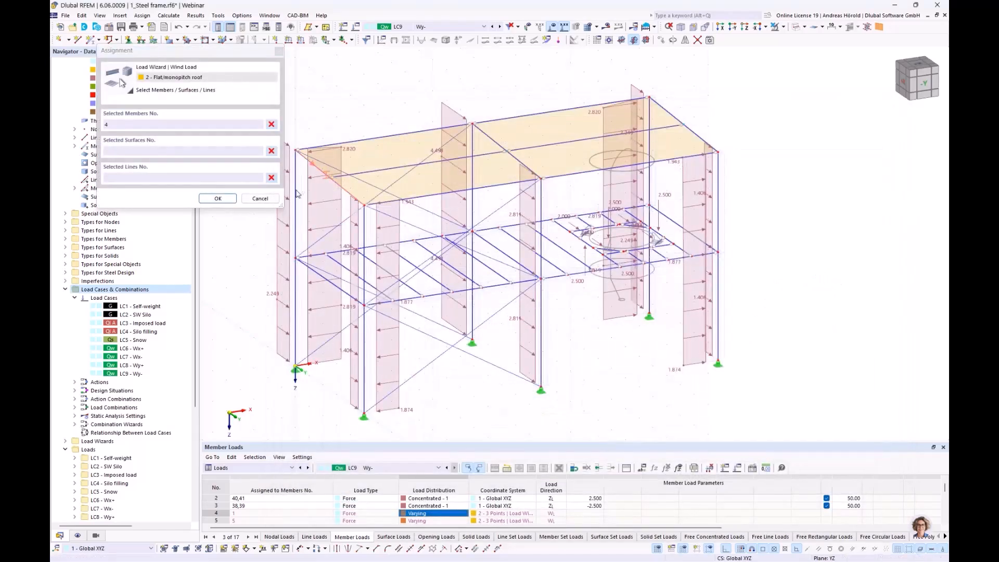
click(217, 199)
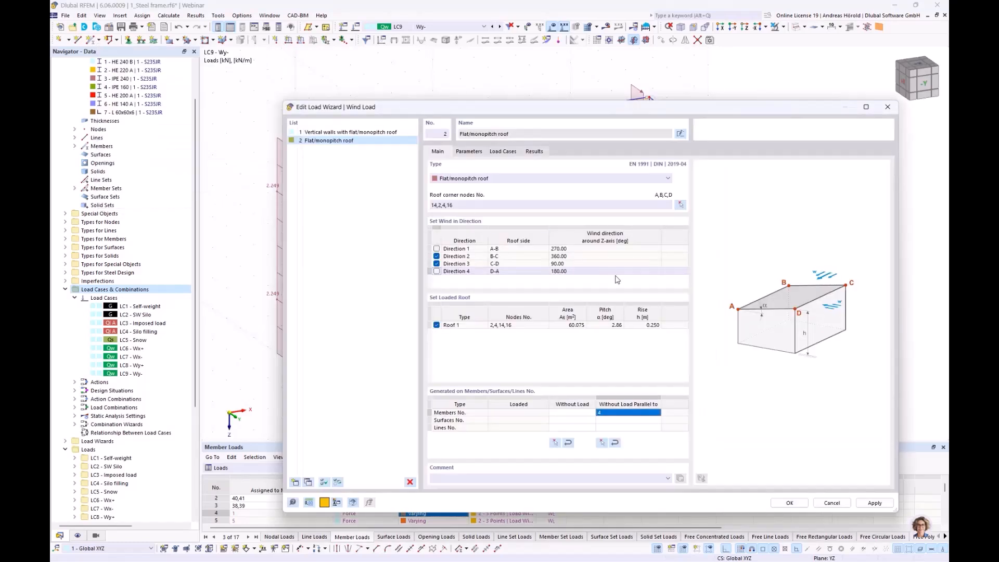
Step: Check the roof wizard's parameters and its load case assignment, and generate the roof wind loads
click(469, 152)
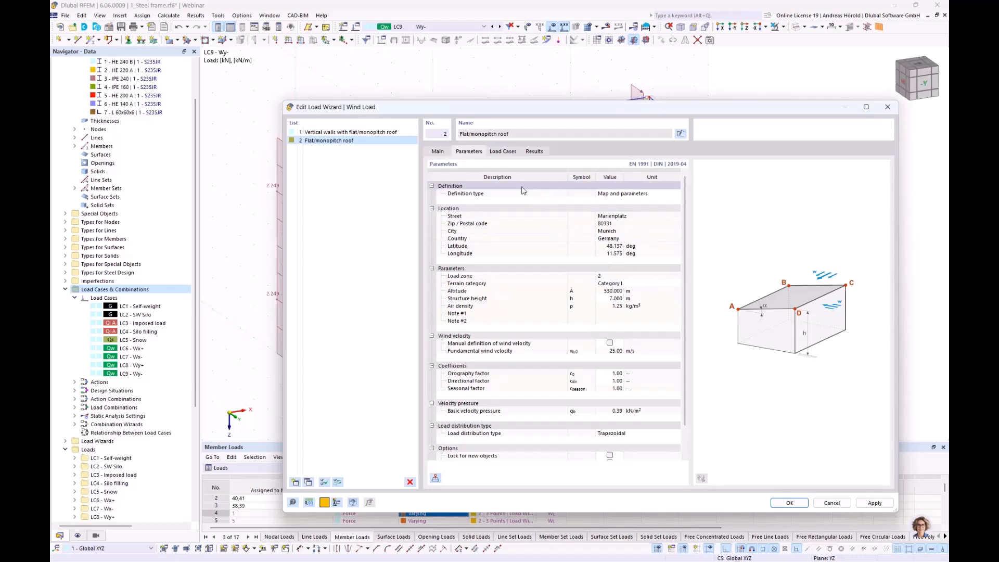
click(503, 151)
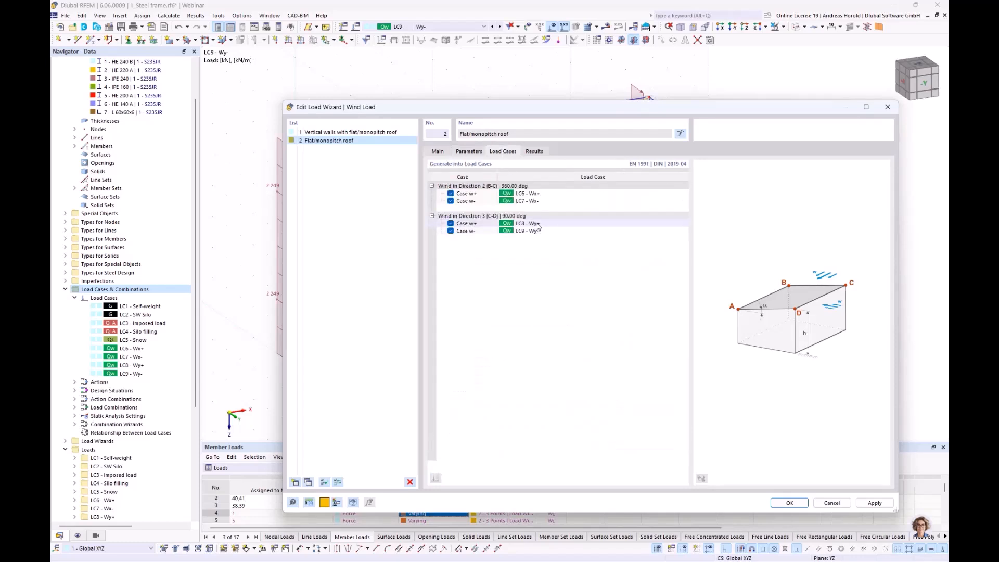
click(792, 502)
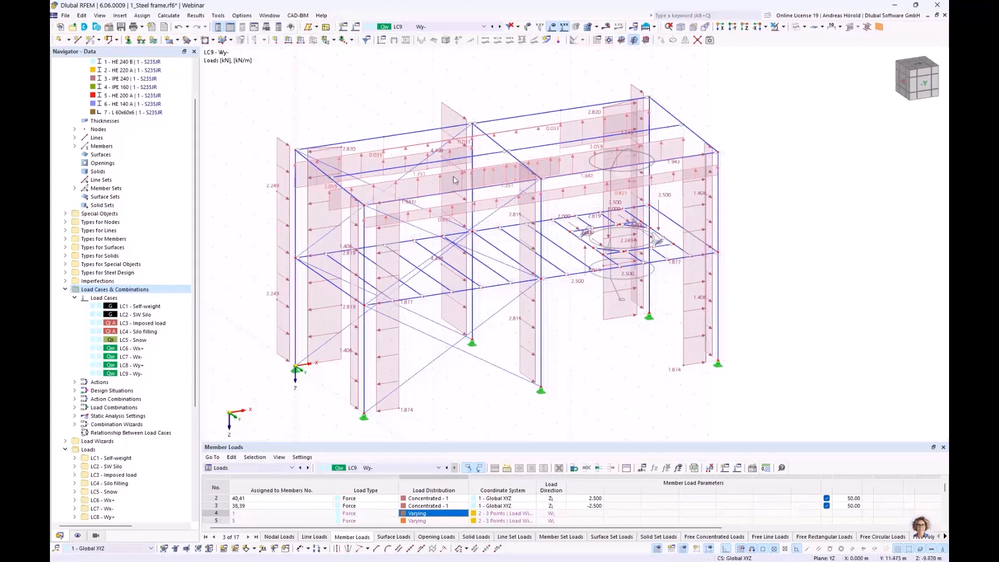
Step: Turn off the separate display of the loads generated by the wind load wizard
mouse_move(590, 242)
ctrl+middle_down()
mouse_move(653, 230)
mouse_move(578, 250)
ctrl+middle_up()
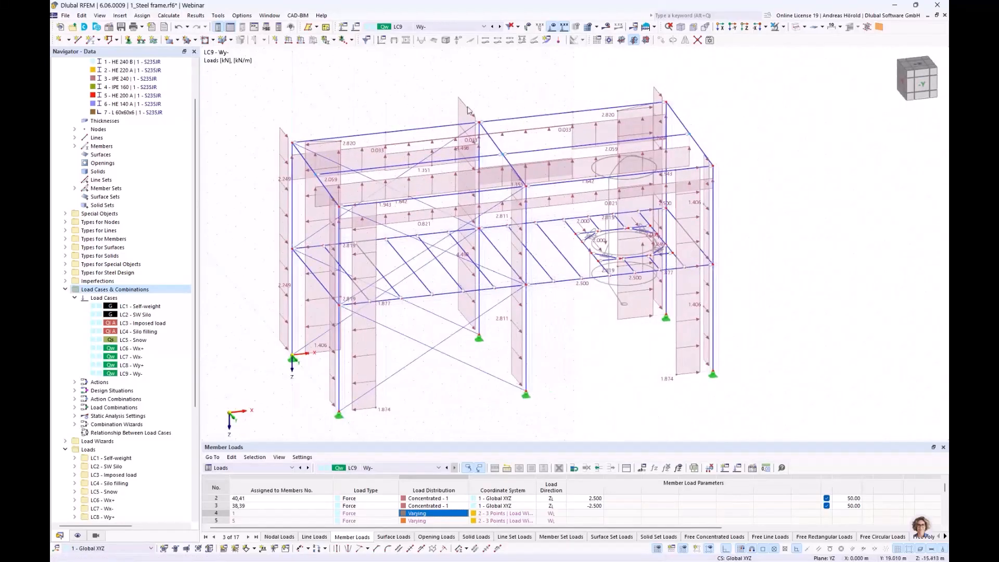
right_click(467, 109)
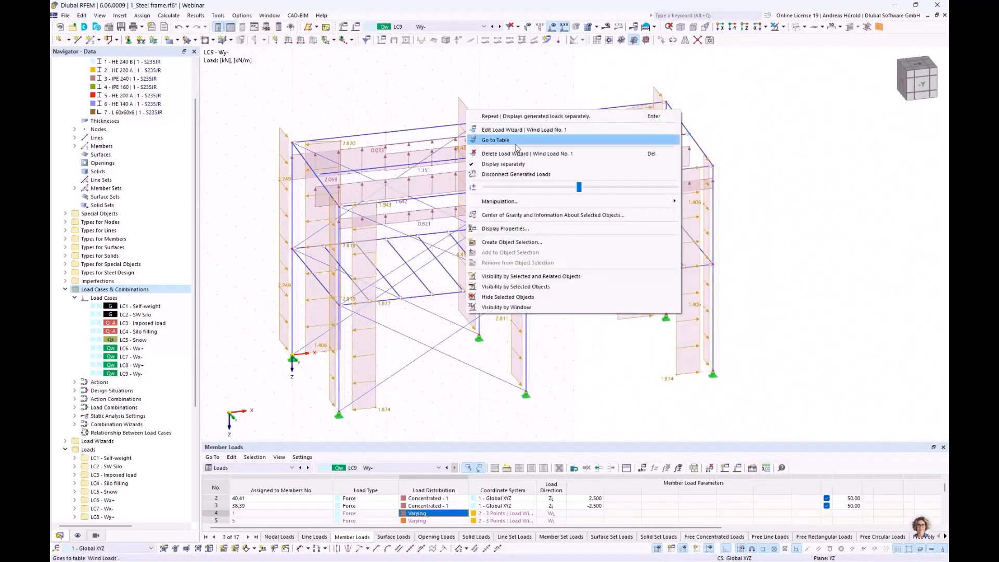
click(519, 165)
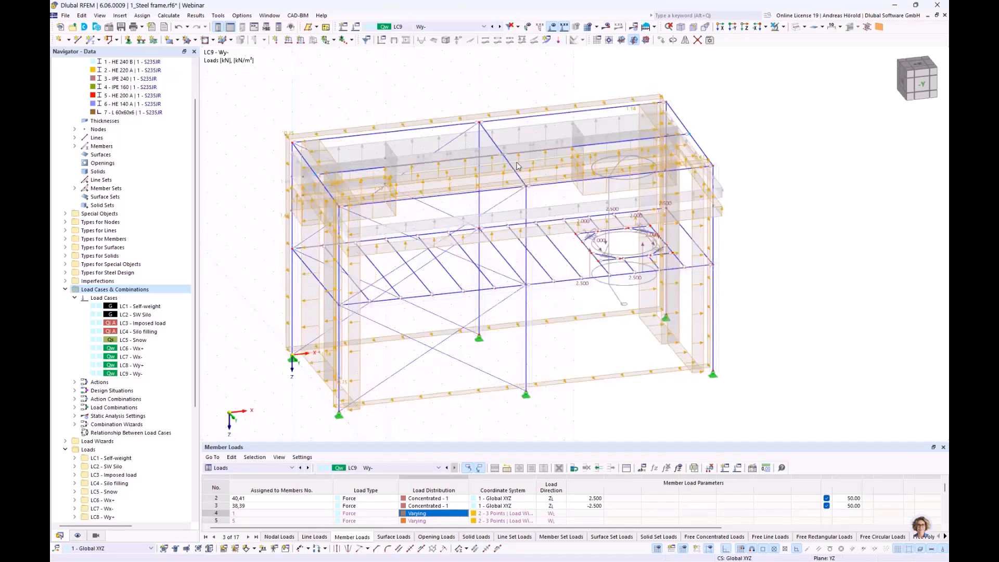
Step: Examine the generated wall and roof wind loads on the frame in load cases LC6 to LC9
click(463, 27)
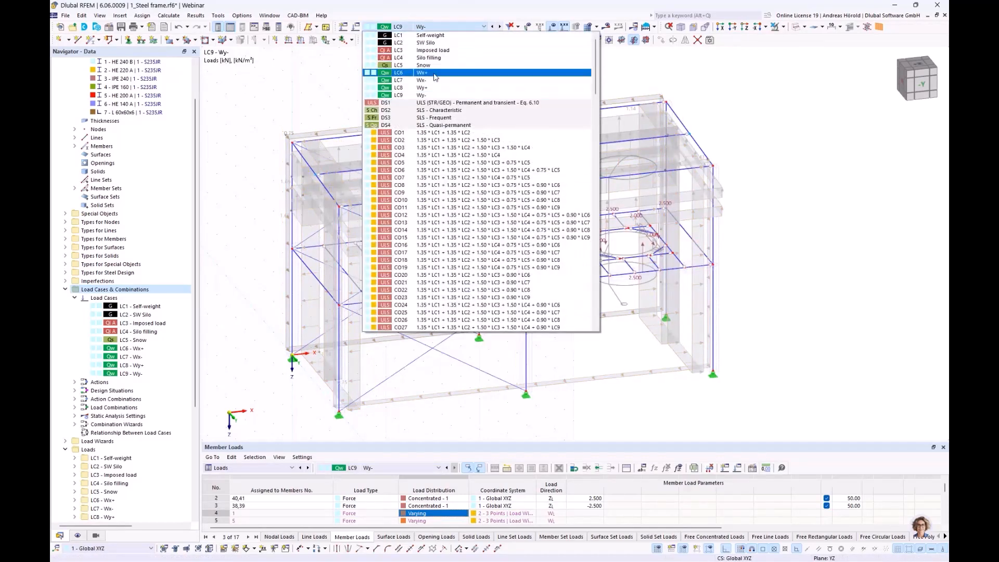
click(435, 73)
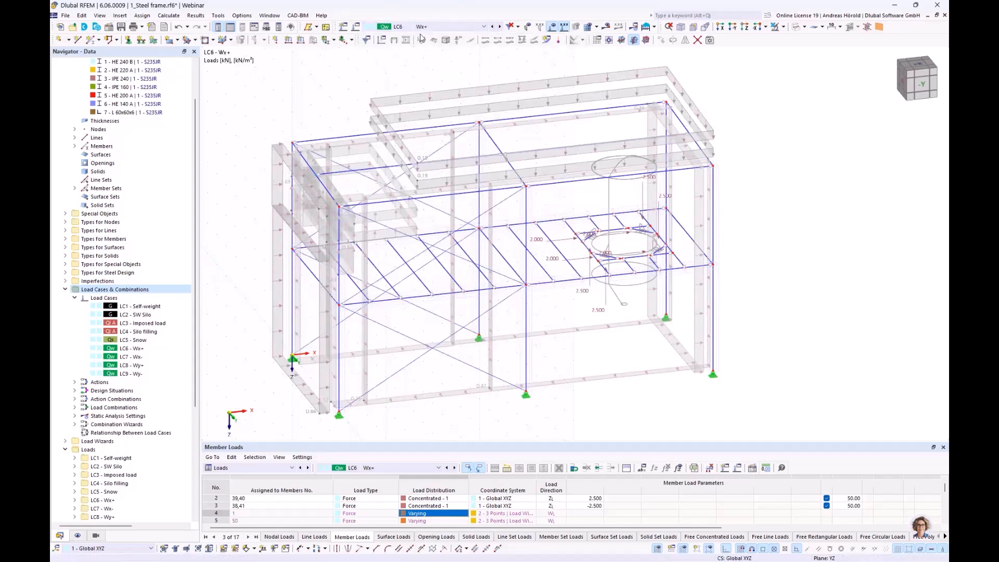
click(500, 27)
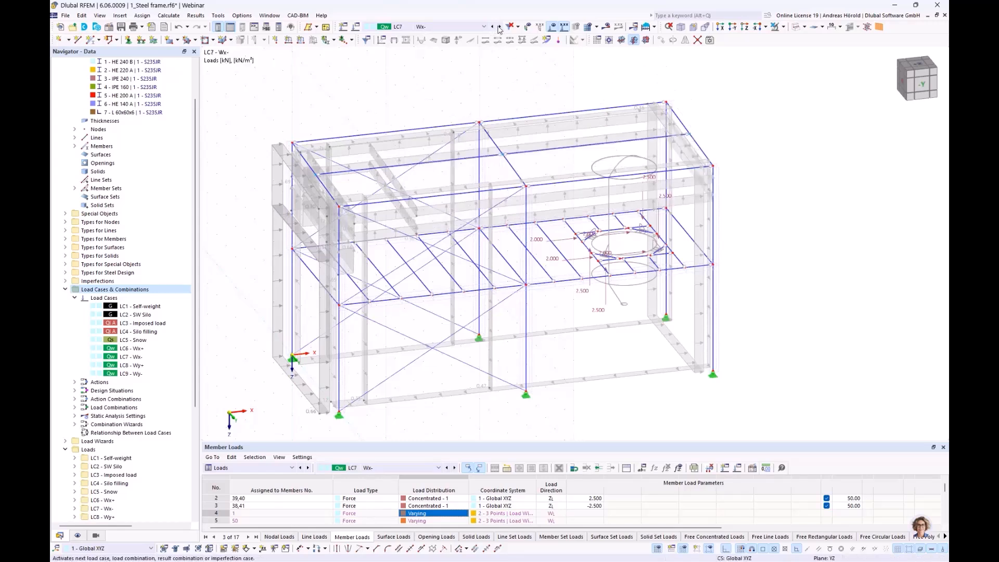
click(500, 27)
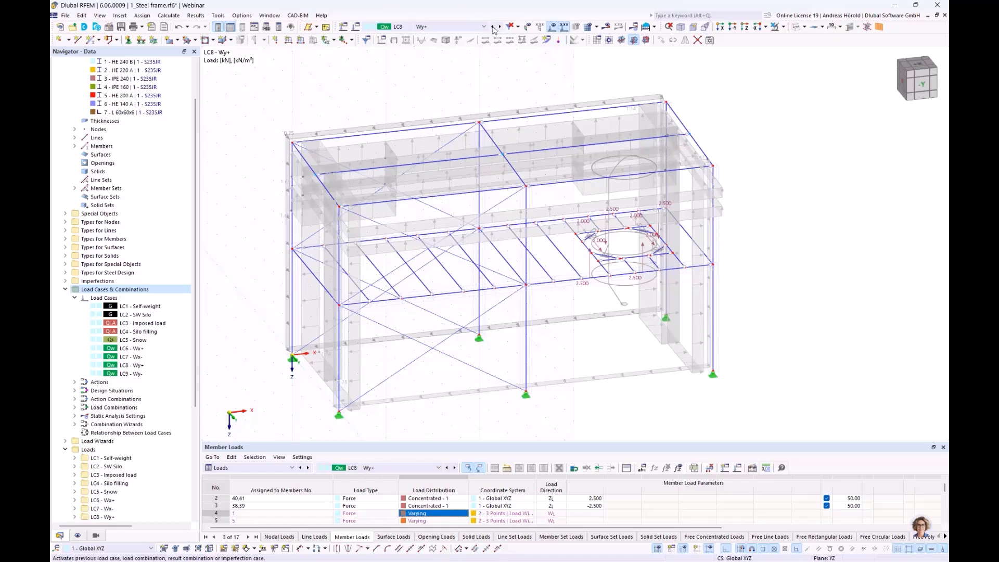
click(492, 26)
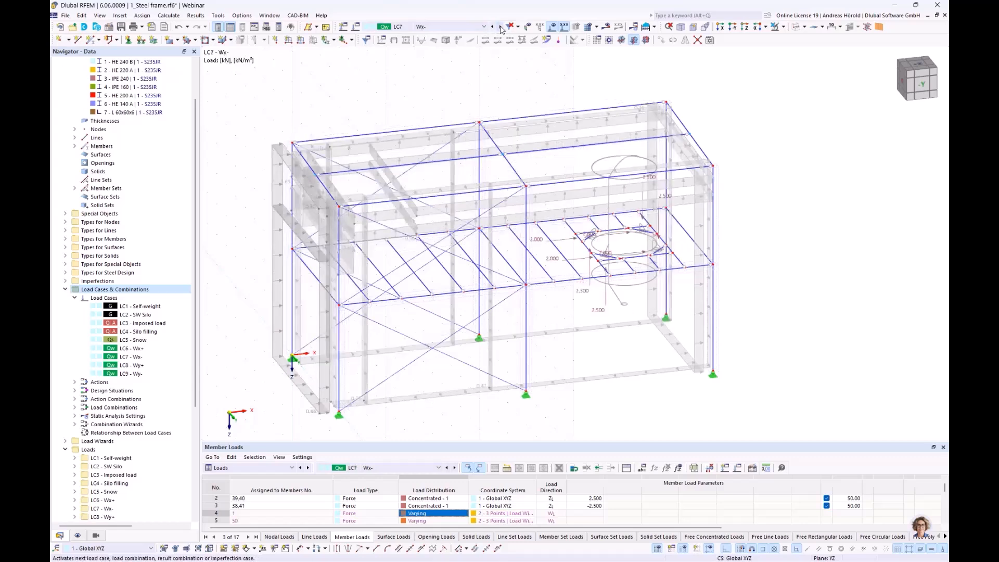
click(500, 27)
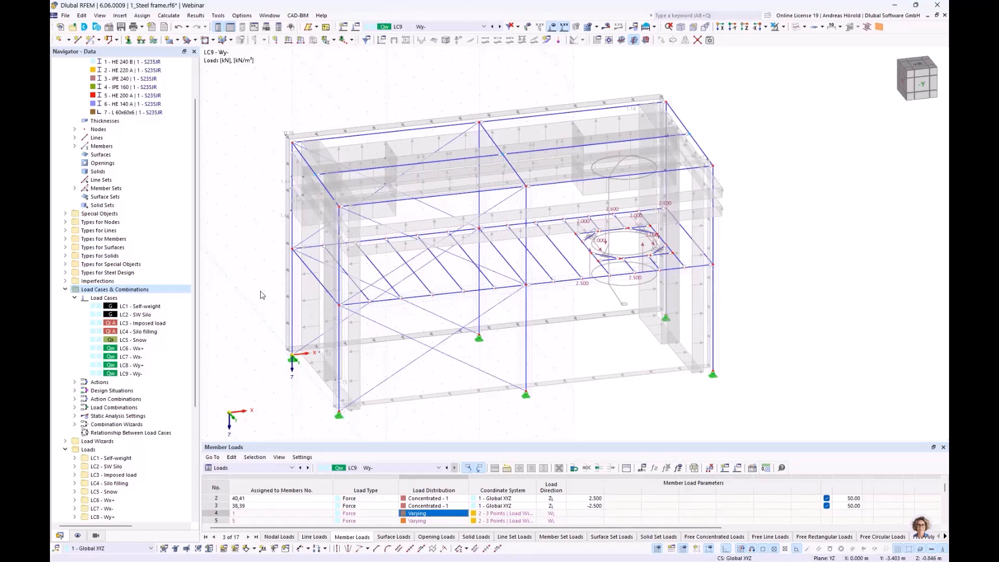
ctrl+middle_drag(262, 291, 283, 289)
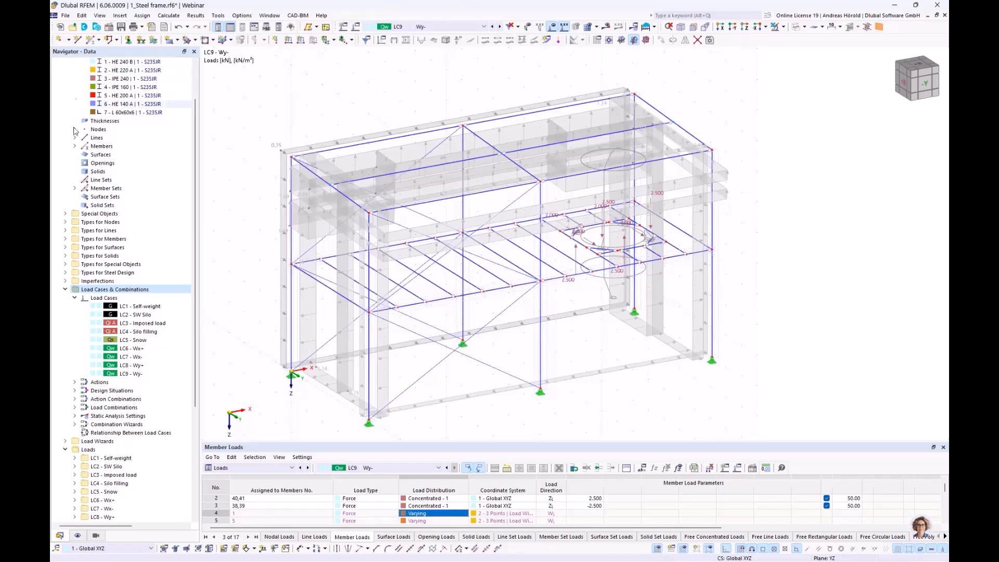
Step: Create a local imperfection case named Imp. +x and assign it to LC6 - Wx+ and LC7 - Wx-
click(66, 281)
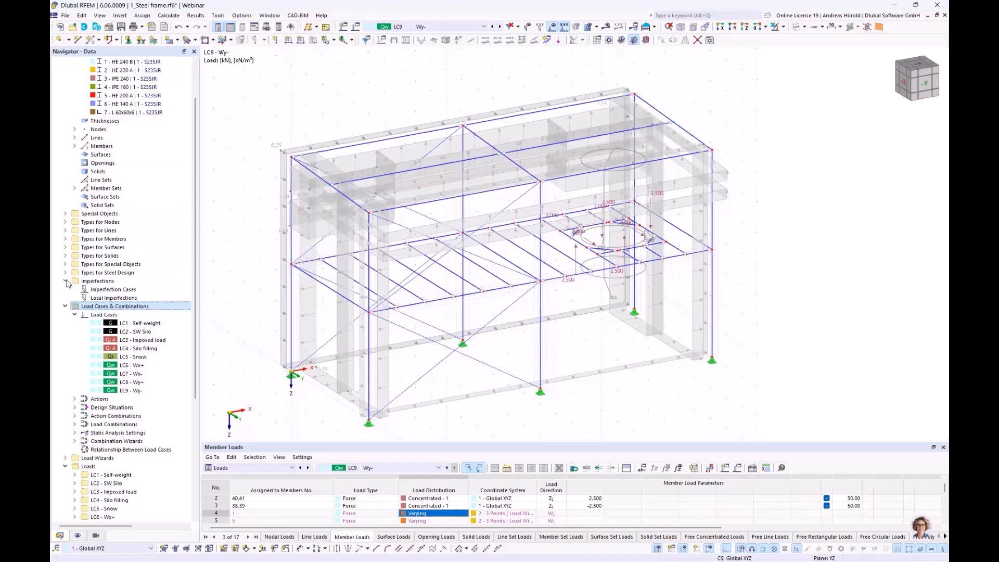
right_click(119, 293)
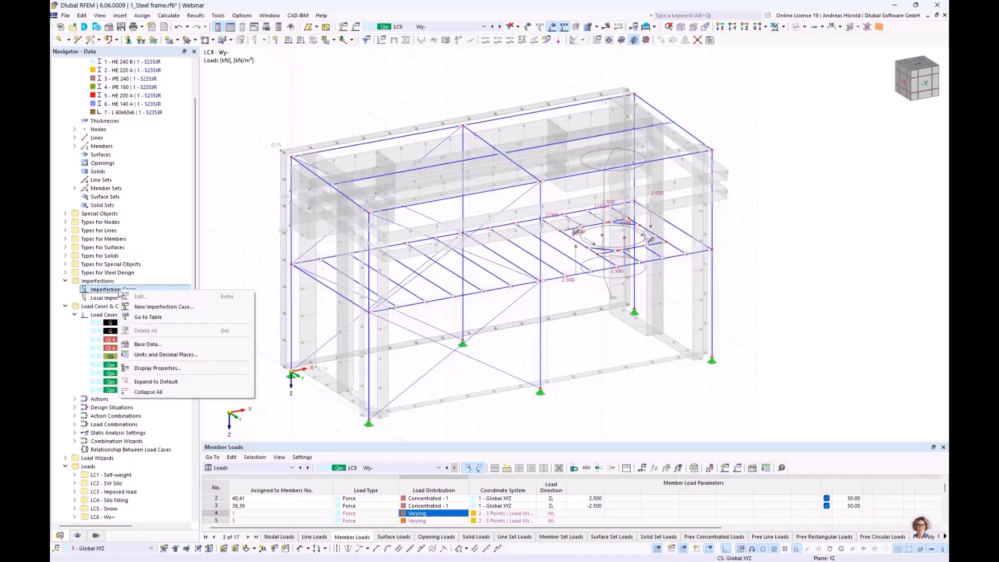
click(163, 307)
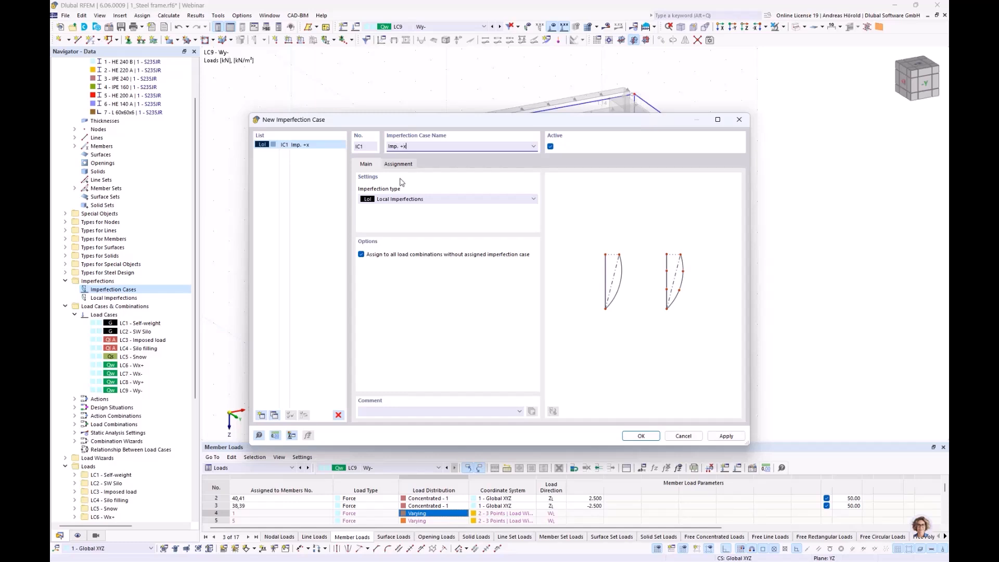
click(398, 164)
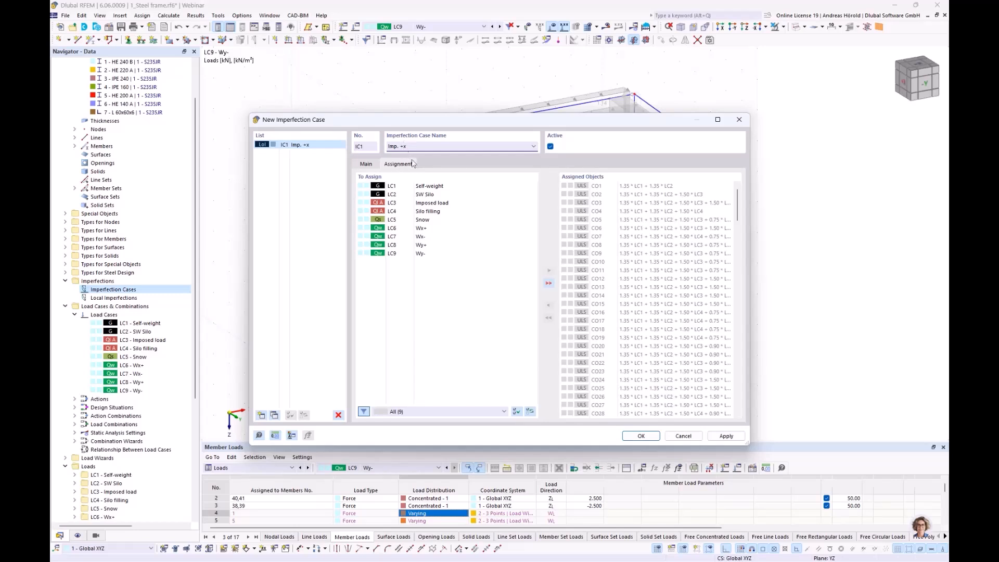
click(425, 231)
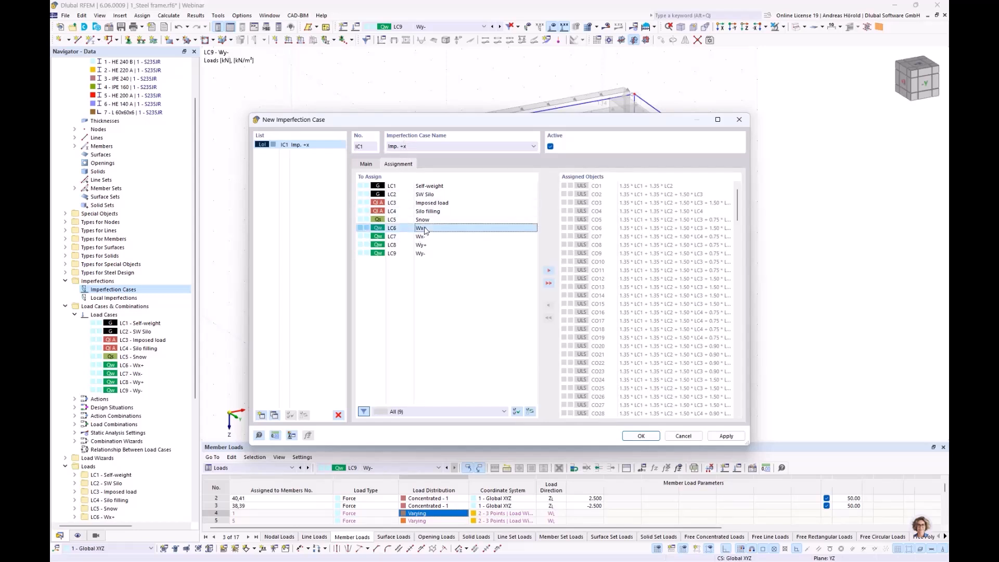
double_click(424, 229)
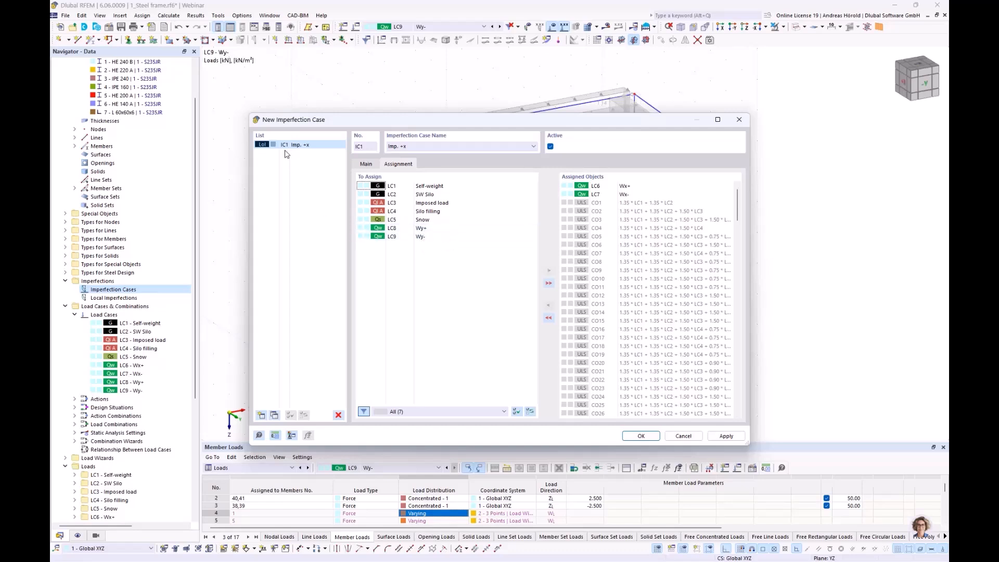
Step: Add a second imperfection case named Imp. +y, assign it to LC8 - Wy+ and LC9 - Wy-, and save both cases
click(261, 416)
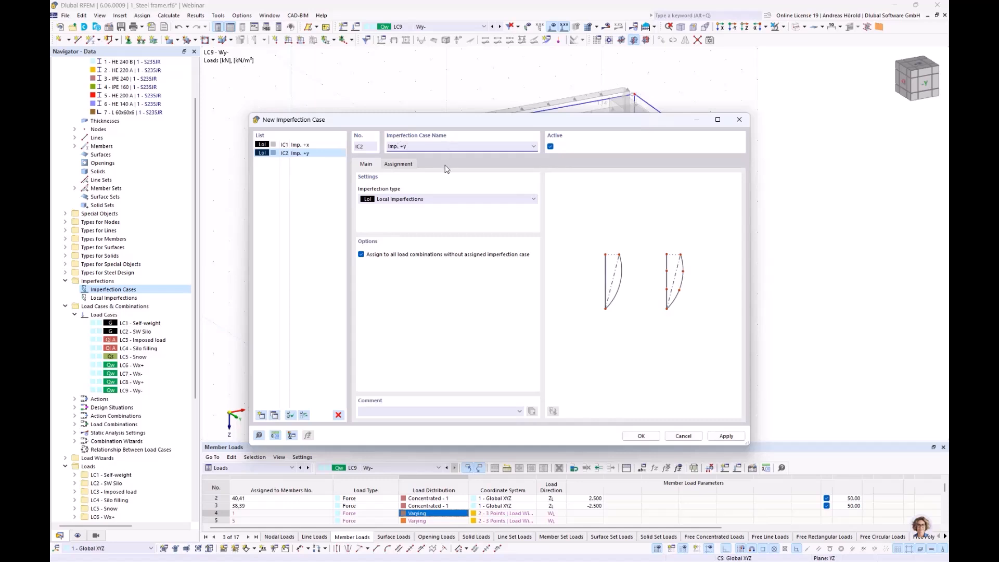
click(399, 165)
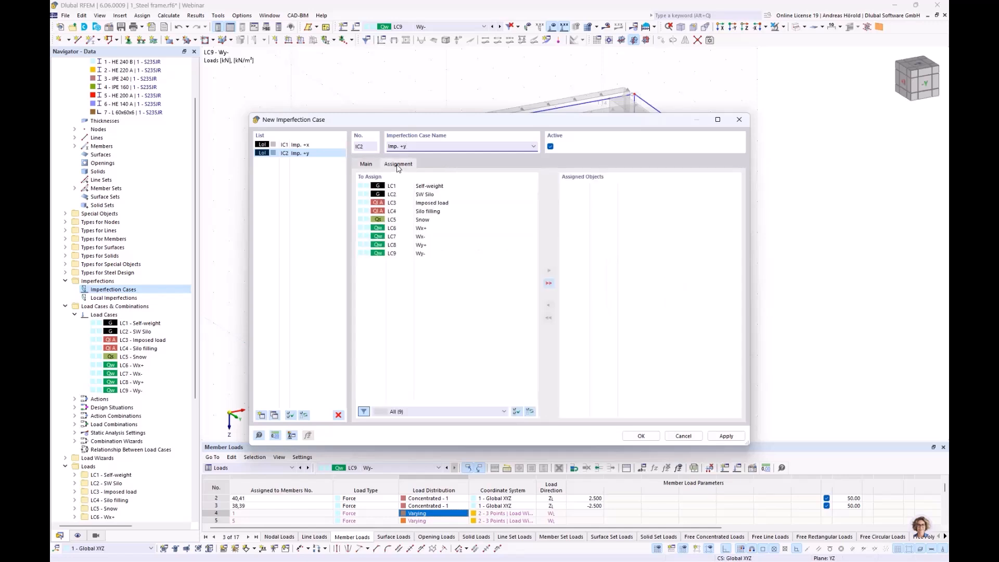
click(421, 247)
double_click(421, 245)
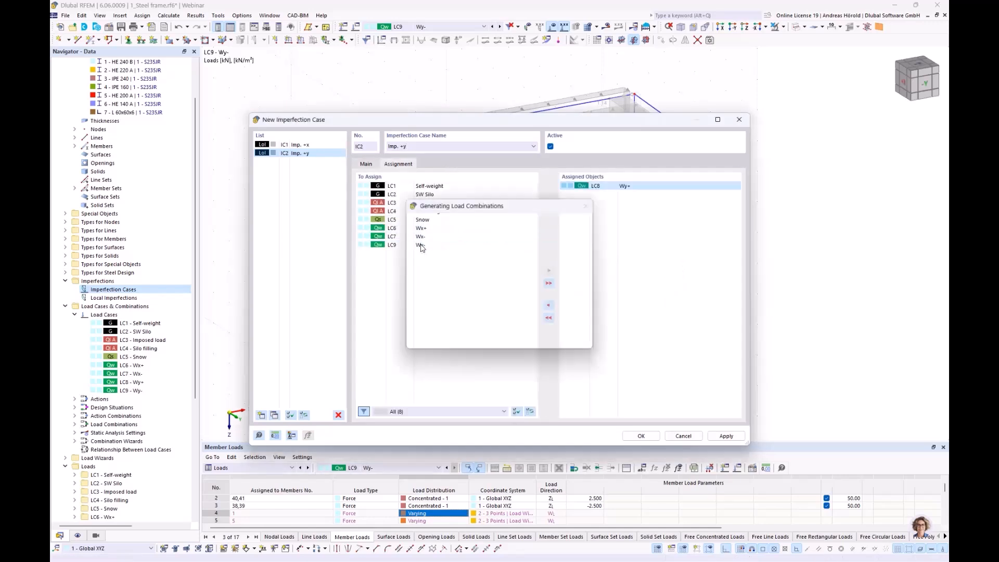
double_click(421, 245)
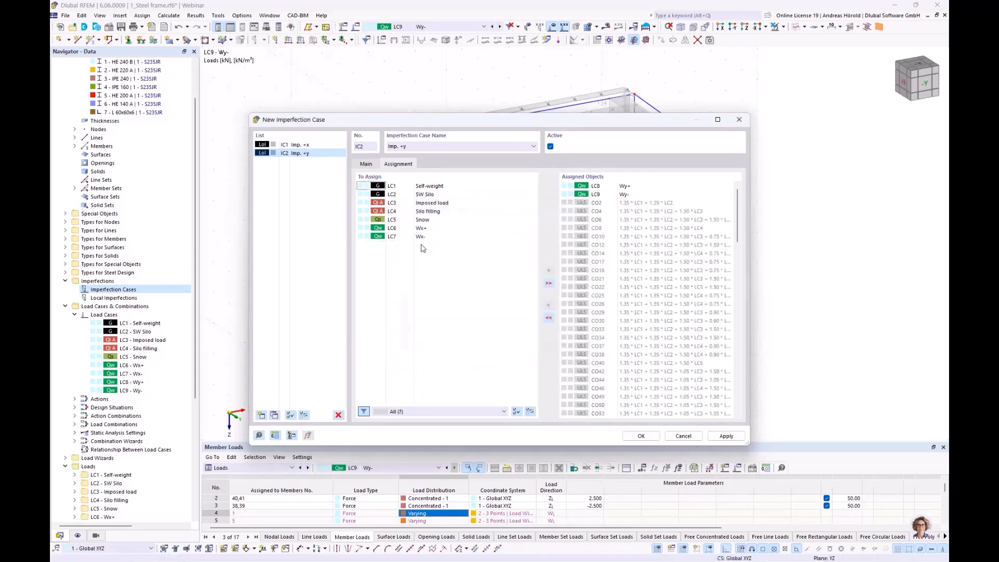
click(642, 436)
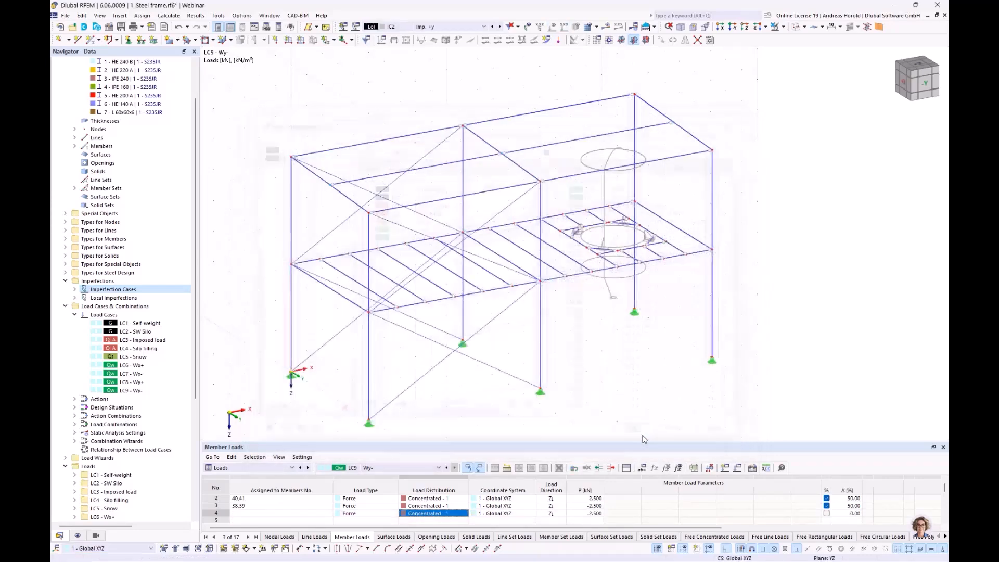
Step: Look over the imperfection cases and the ways to create a member set imperfection in IC1 - Imp. +x
mouse_move(320, 263)
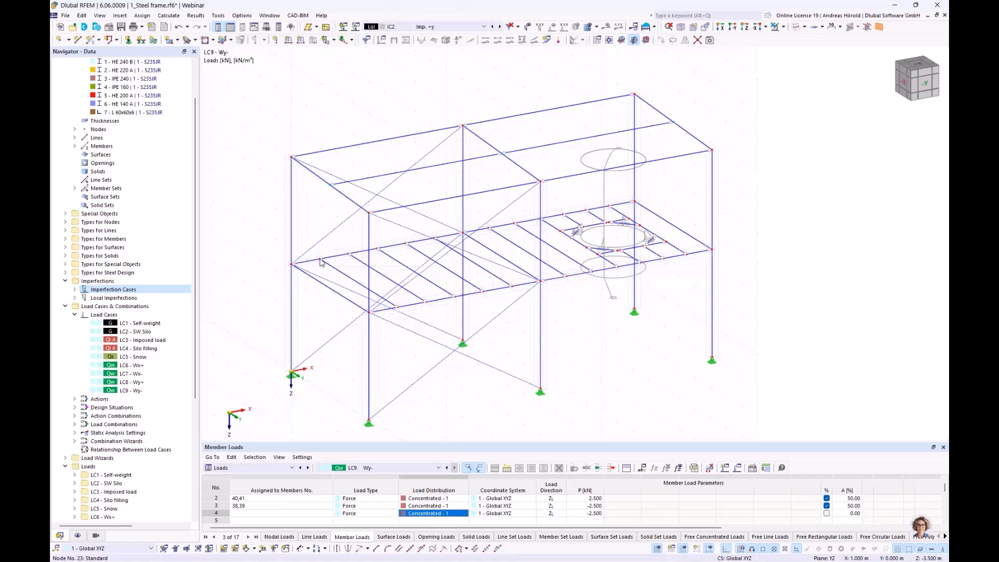
click(74, 290)
click(74, 315)
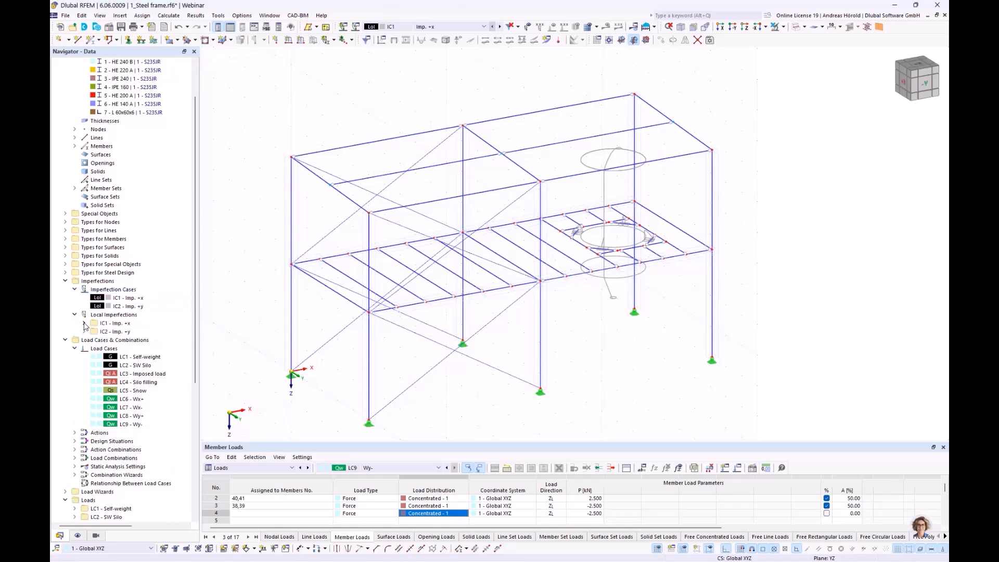
click(85, 323)
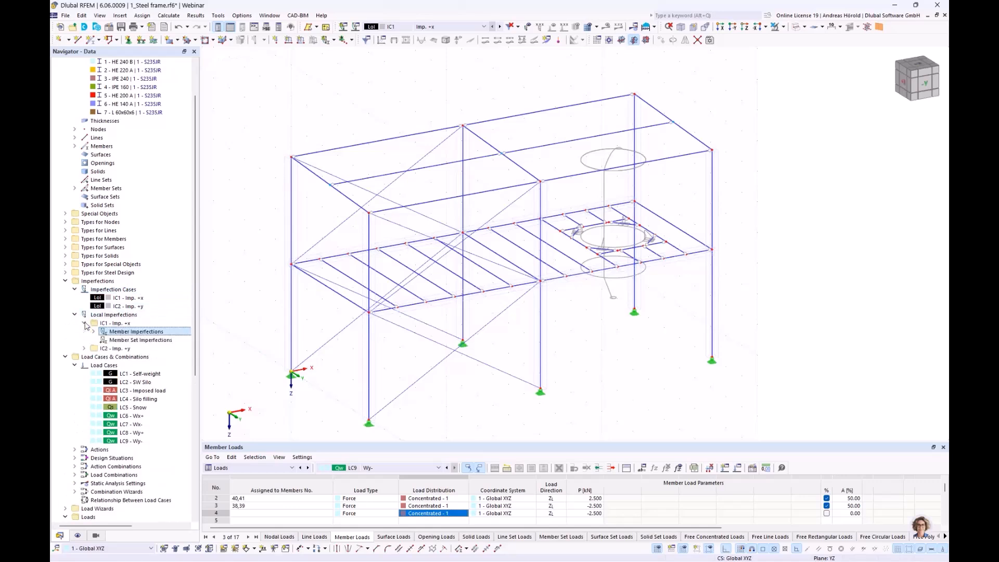
click(133, 341)
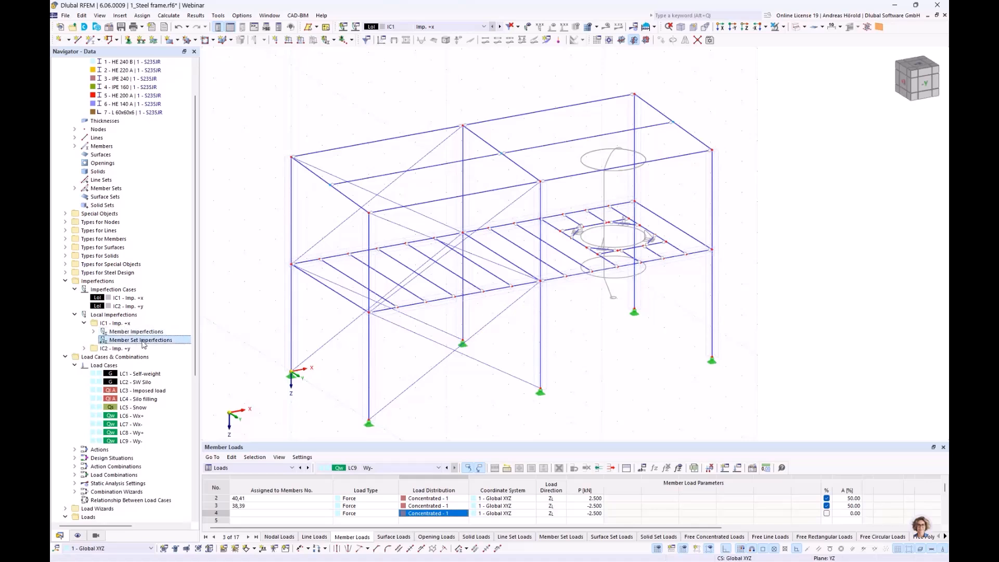
right_click(140, 343)
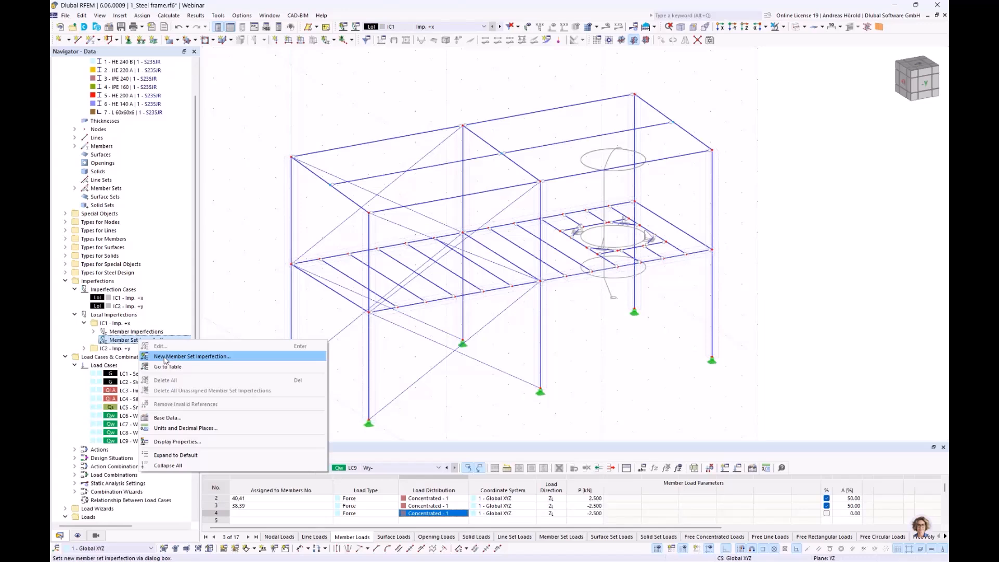
click(255, 134)
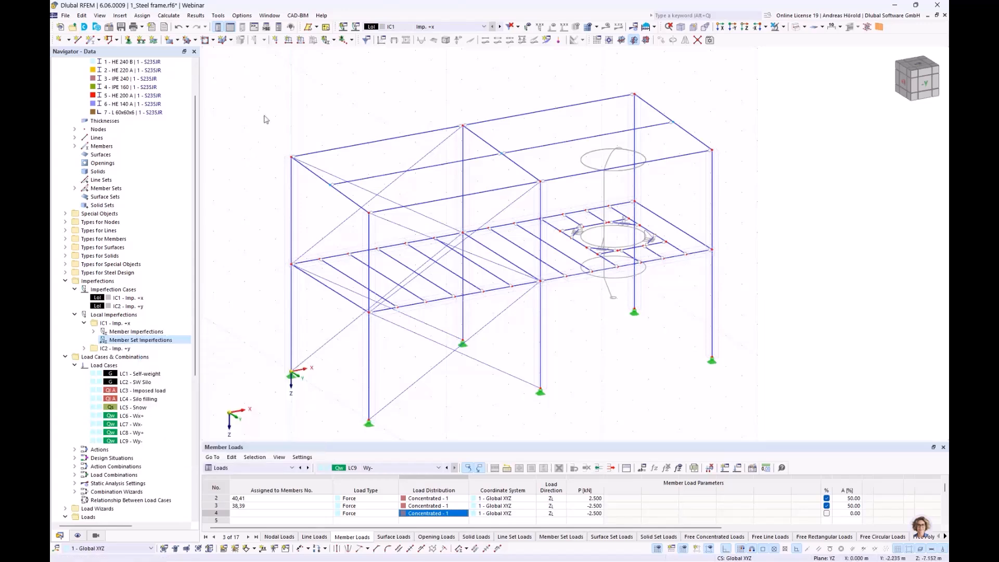
click(332, 41)
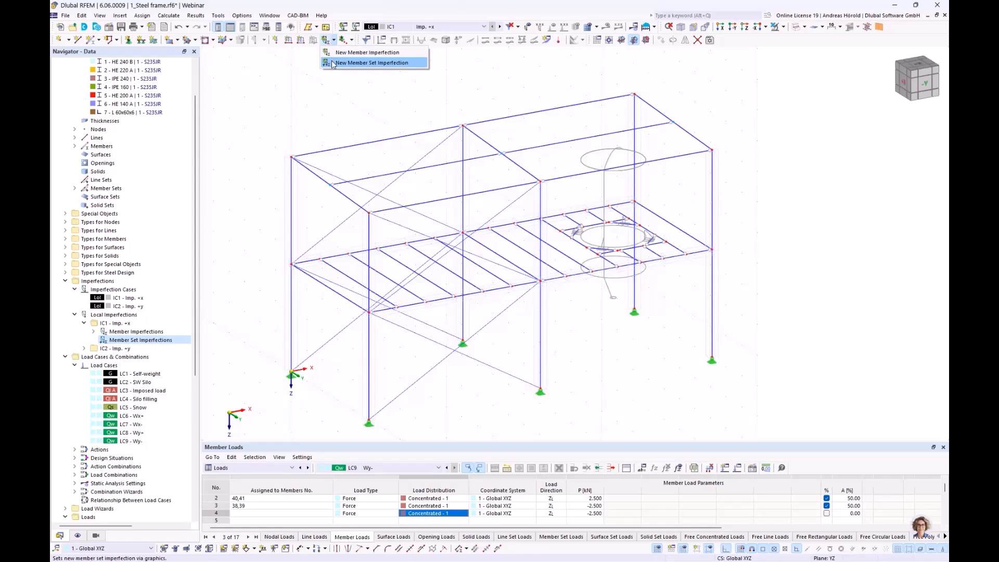
click(312, 105)
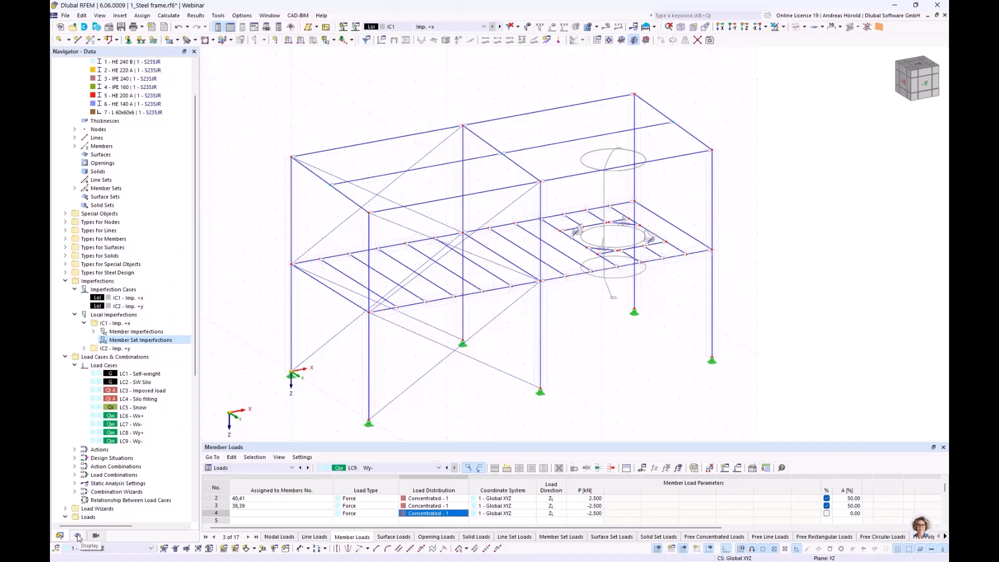
Step: Display the member axis systems x, y, z on the model
click(78, 536)
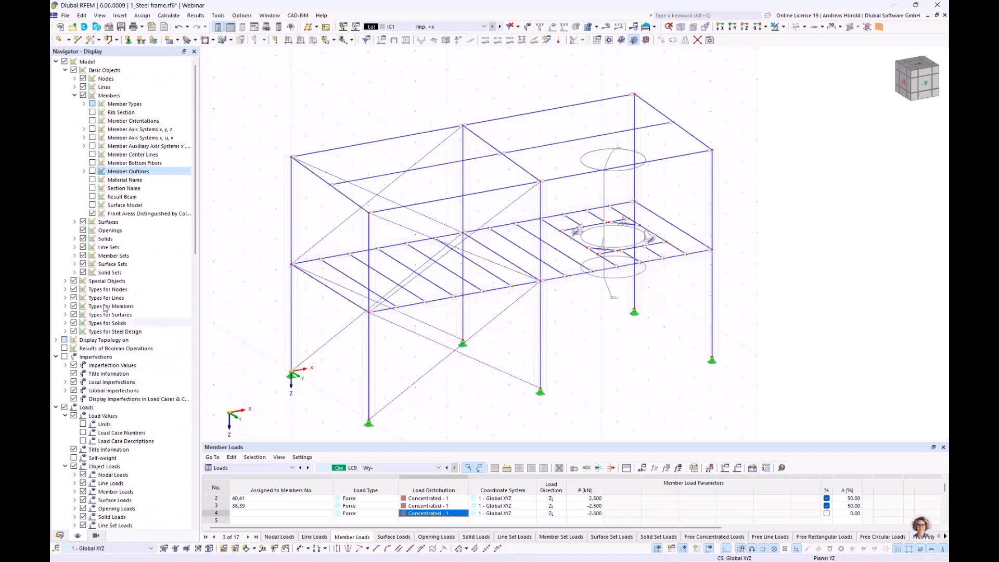
click(93, 129)
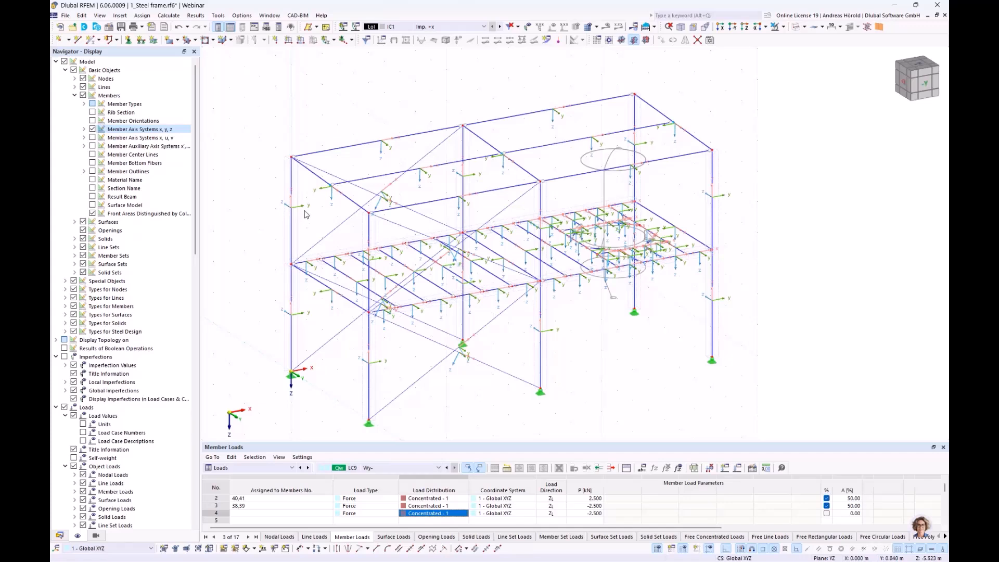
Step: Start a new member set imperfection in IC1 - Imp. +x as initial sway to EN 1993-1-1 in local y direction
click(334, 40)
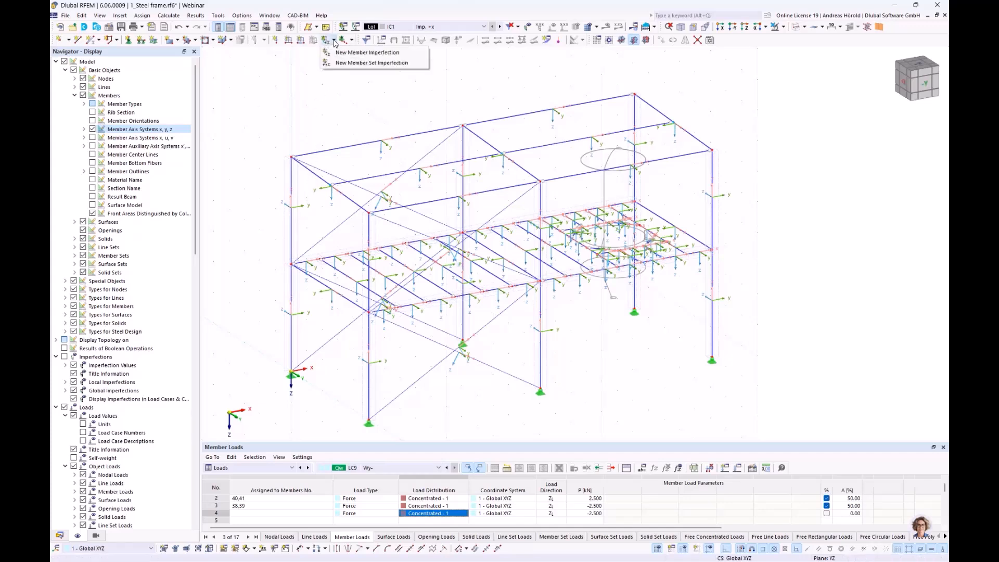
click(348, 65)
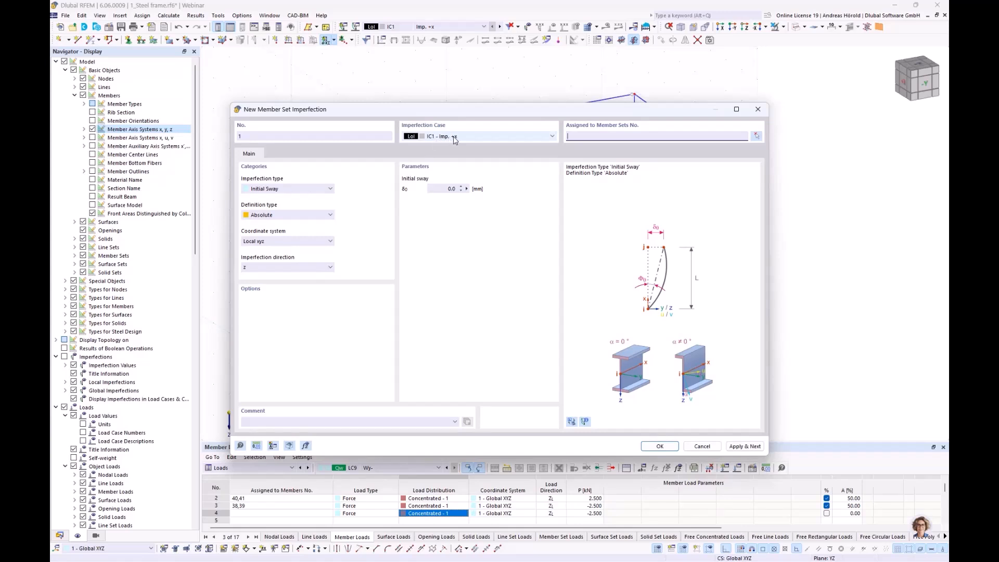
click(277, 190)
click(277, 190)
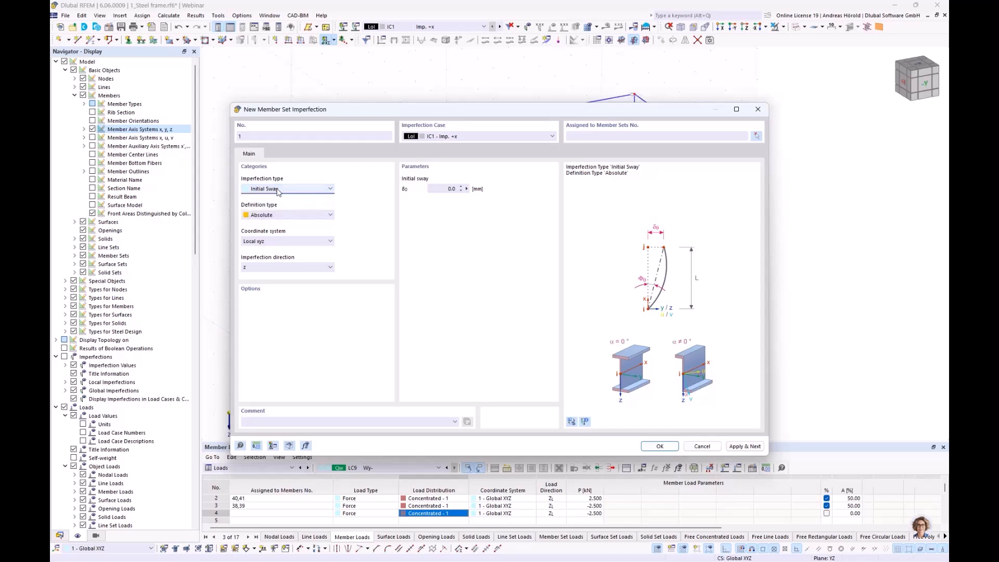
click(294, 218)
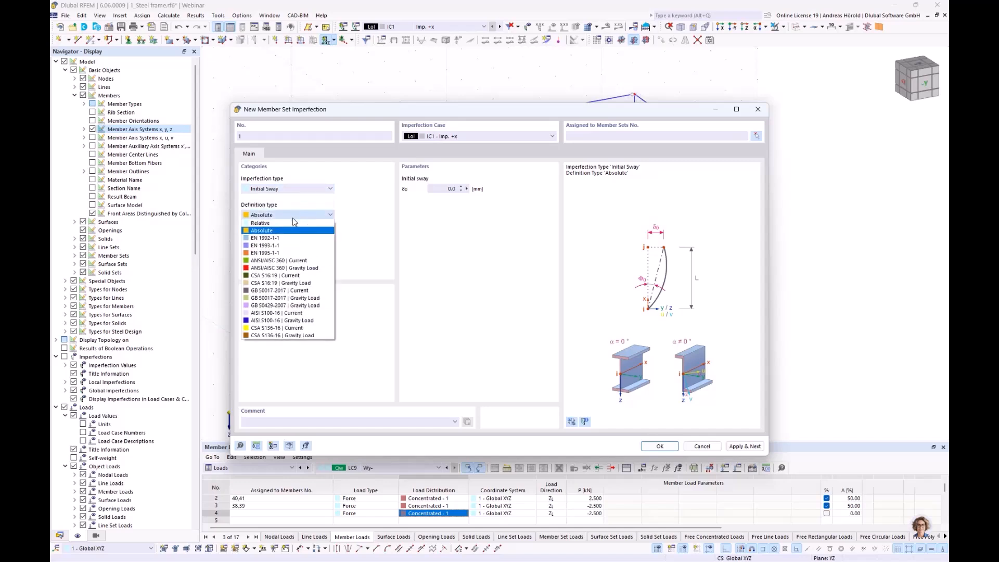
click(294, 245)
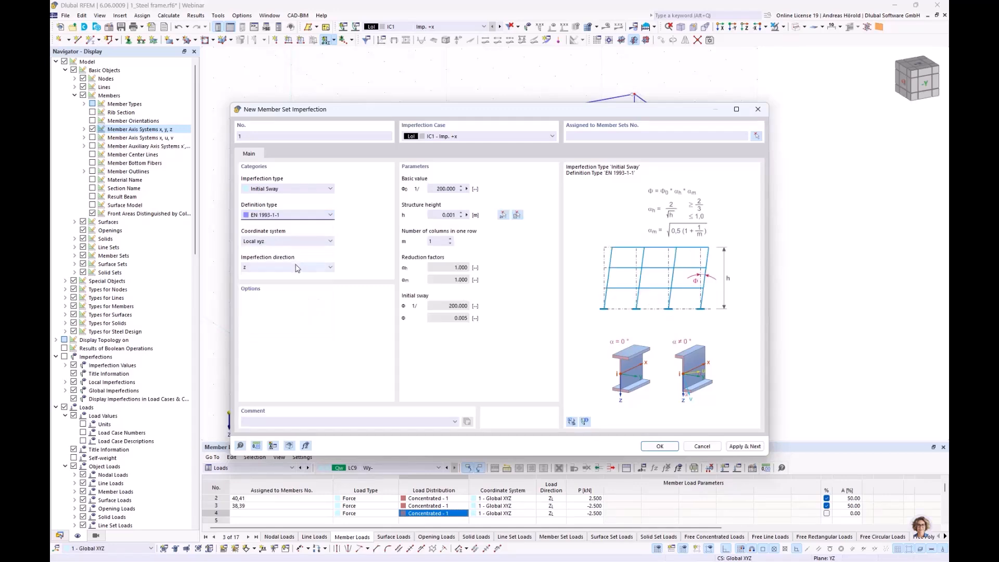
drag(401, 111, 557, 92)
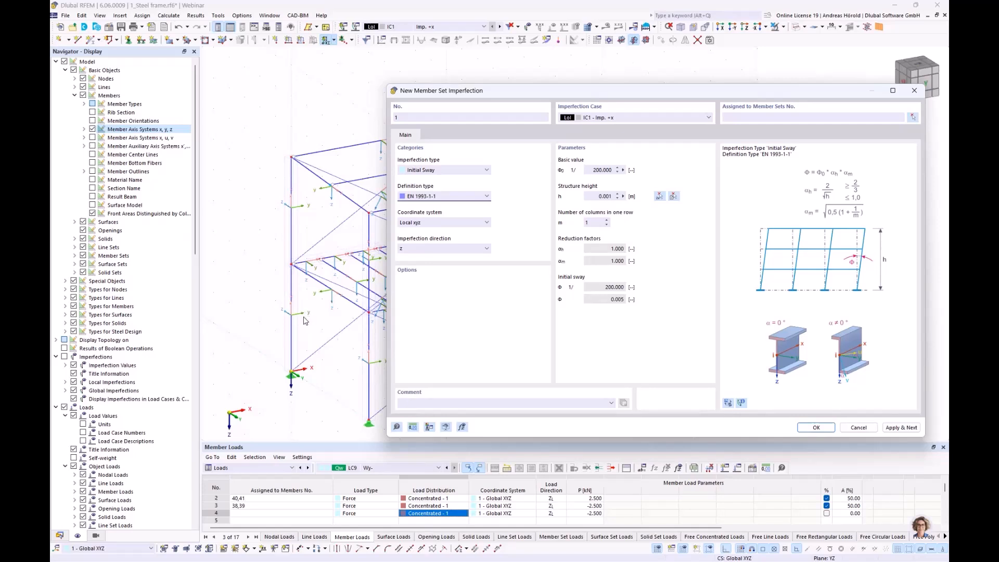
click(428, 249)
click(427, 273)
Step: Set the structure height to 6.750 m by measuring a column from base to top, and the number of columns in one row to 3
click(624, 197)
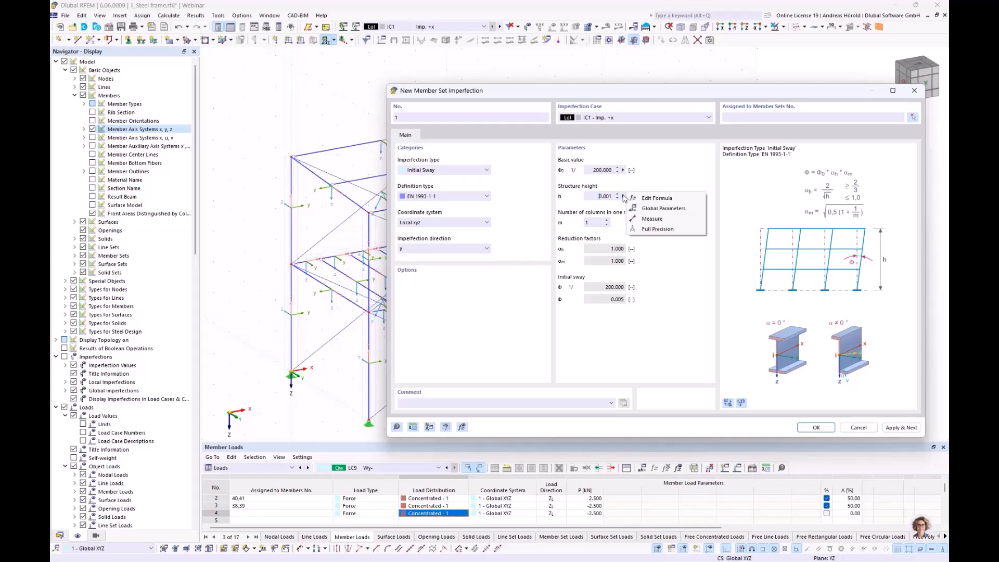
click(652, 219)
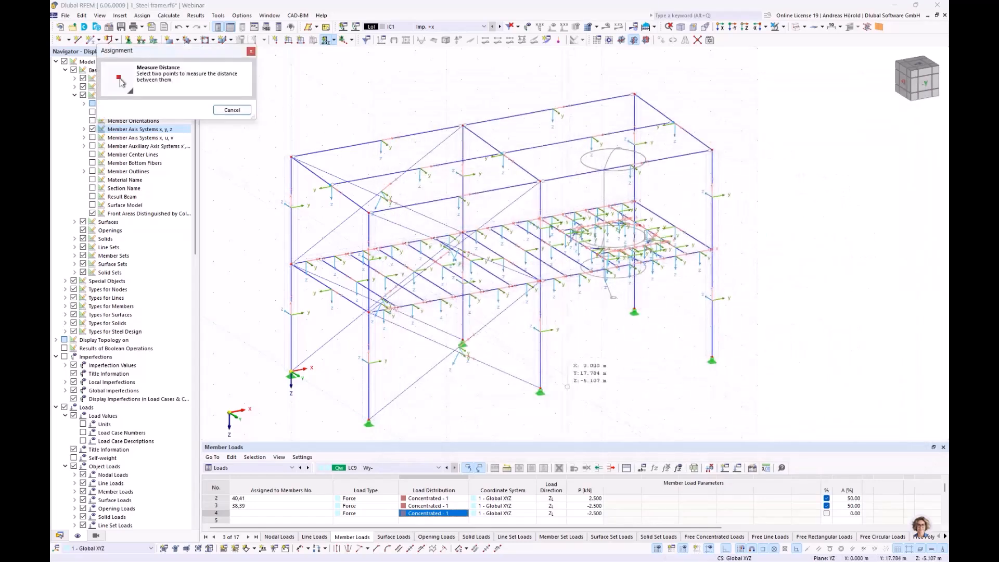
click(540, 388)
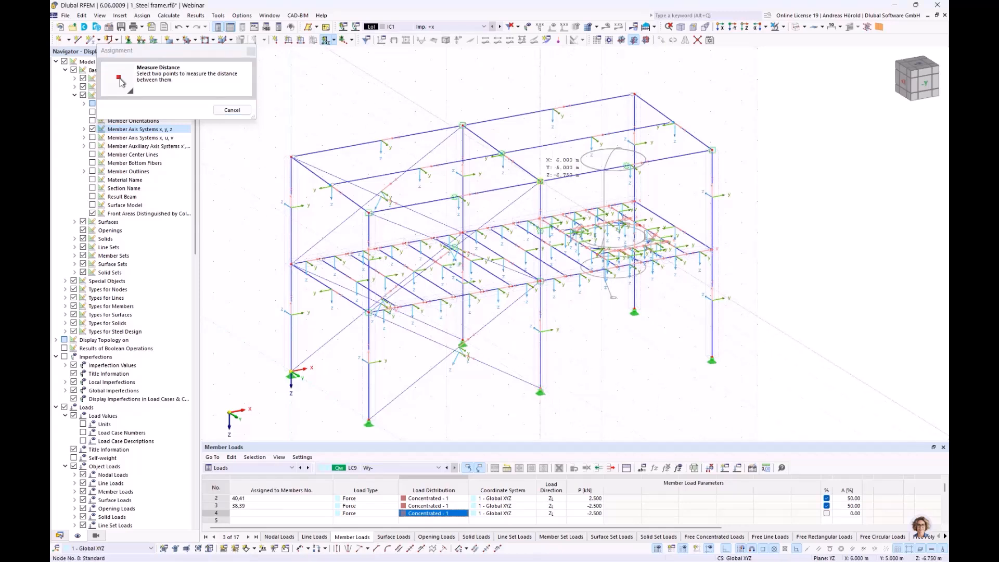
click(541, 181)
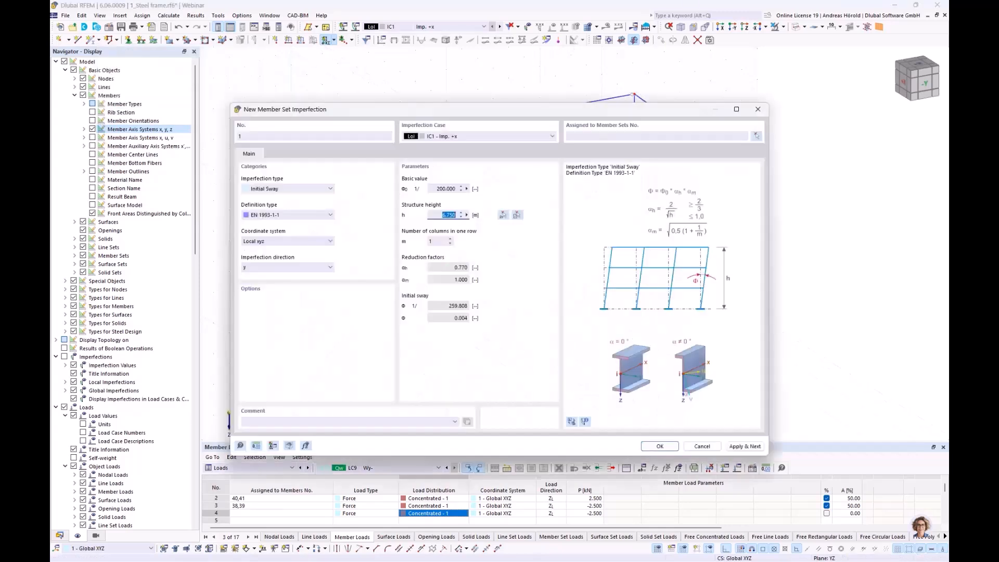
click(450, 239)
click(450, 240)
drag(488, 116, 494, 246)
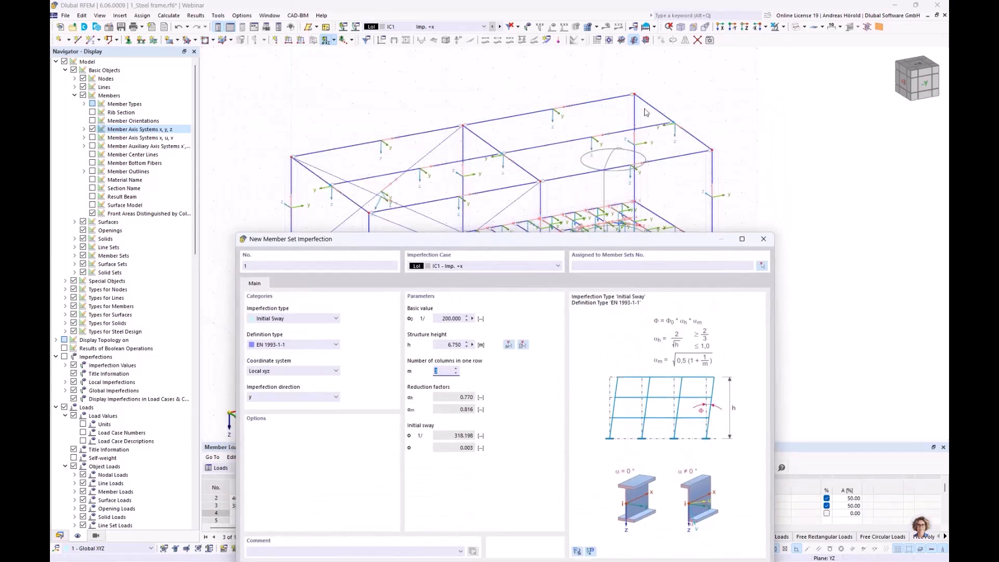
drag(512, 239, 538, 69)
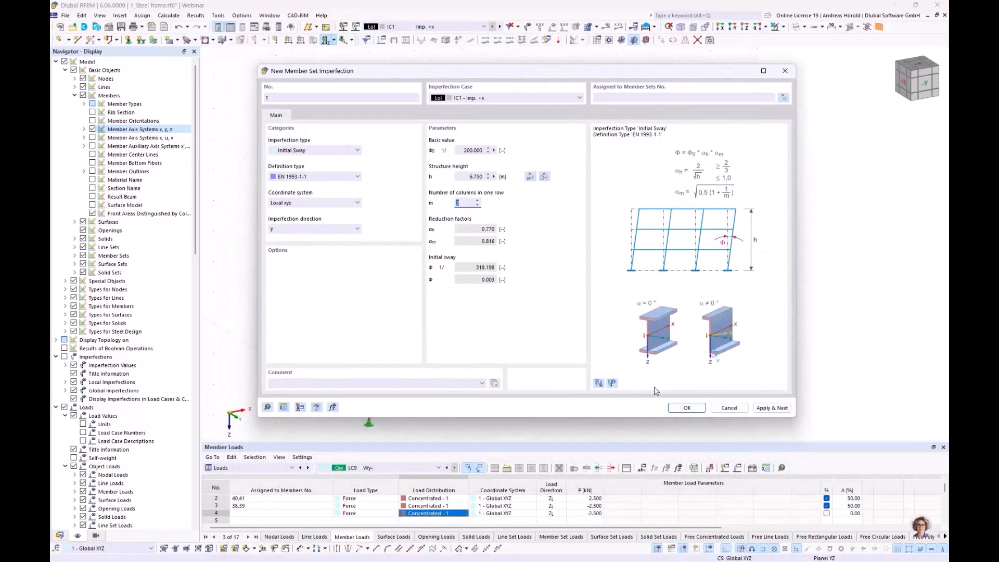
Step: Assign the initial sway to the column member sets 1-6 and display the imperfections on the model
click(686, 410)
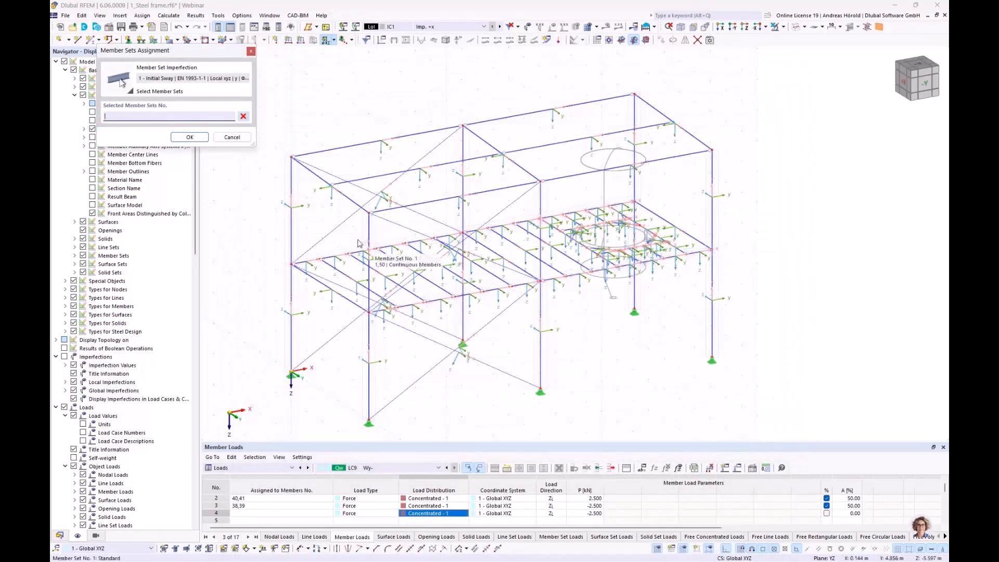
click(296, 225)
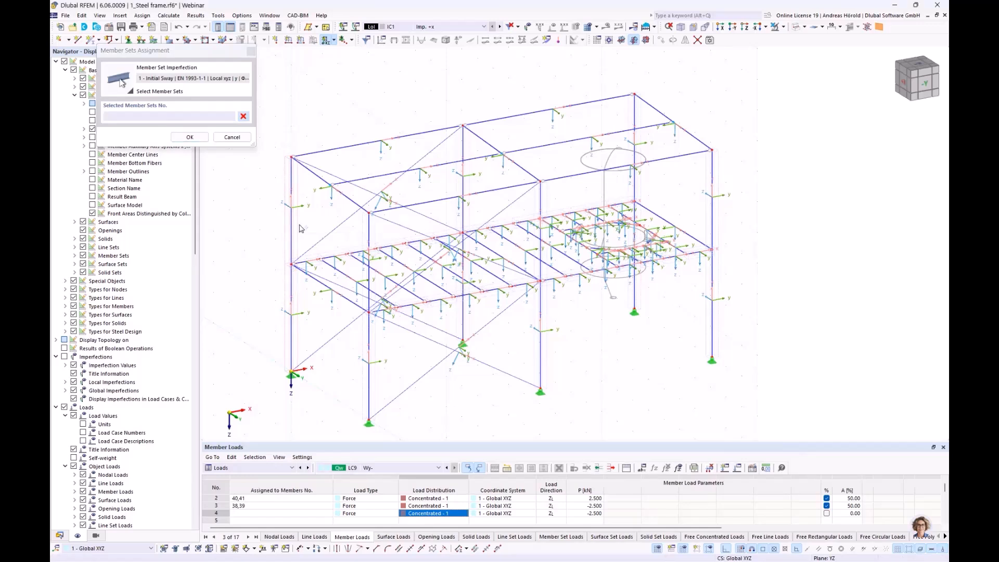
click(374, 228)
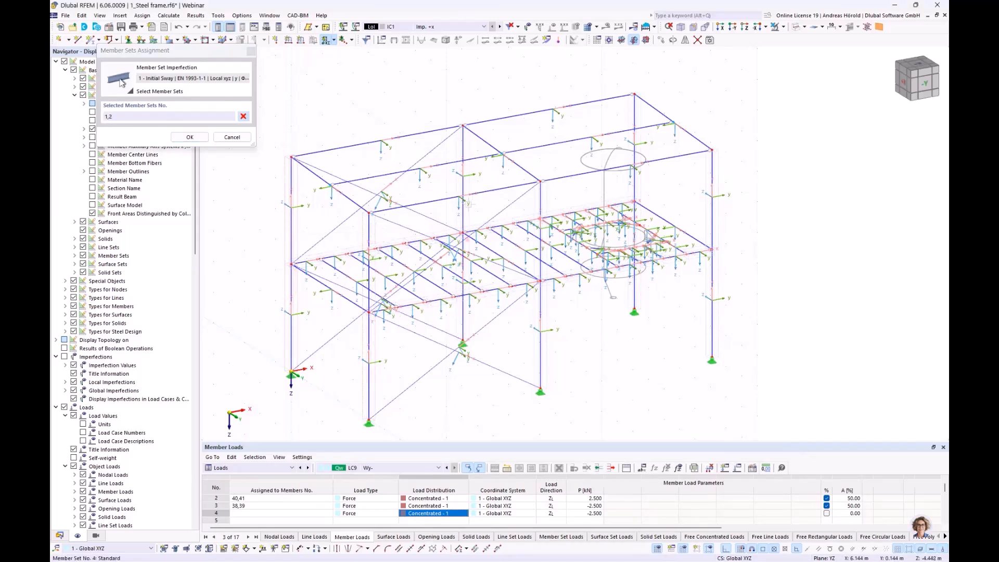
click(468, 213)
click(545, 206)
click(642, 181)
click(186, 138)
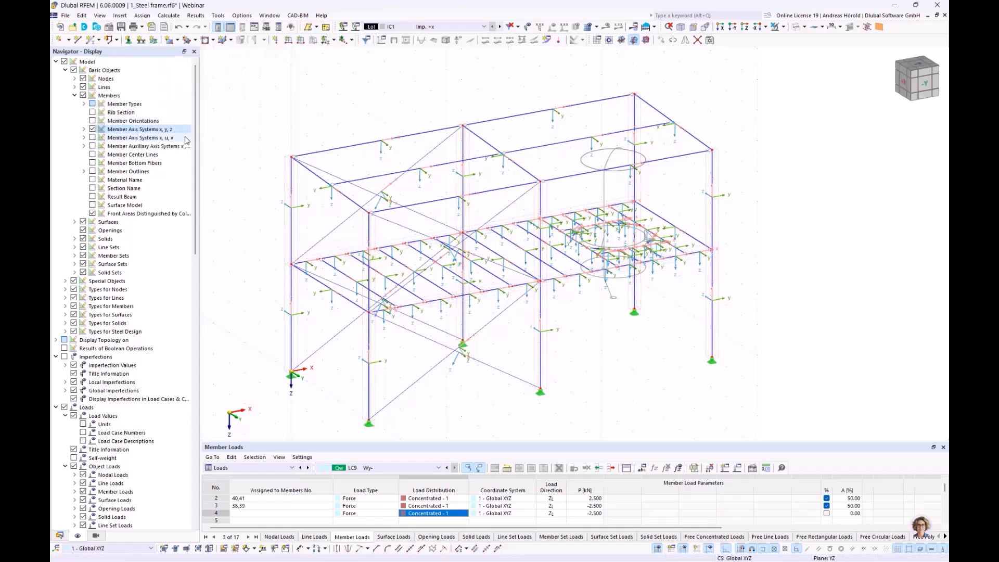
click(528, 27)
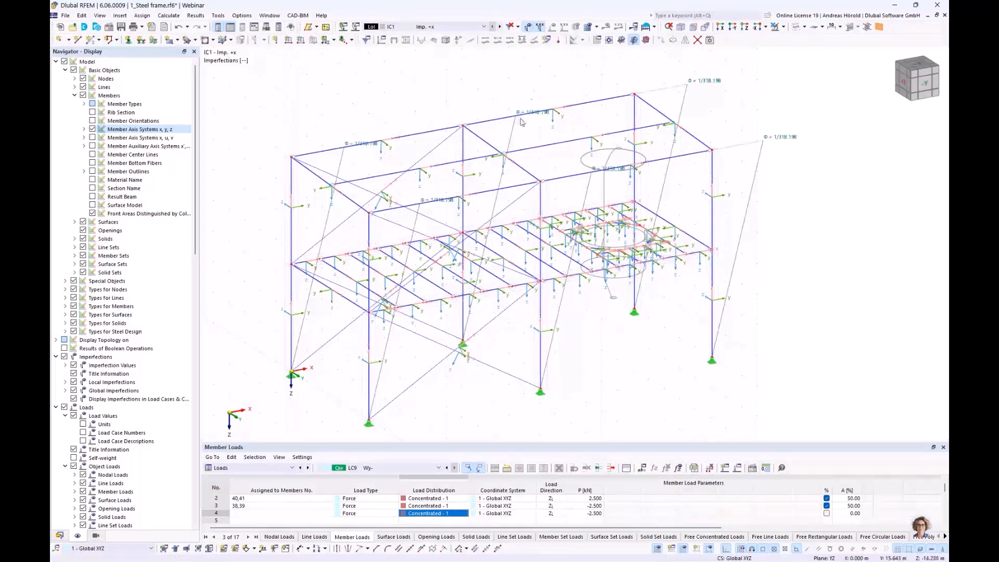
ctrl+middle_drag(531, 242, 387, 256)
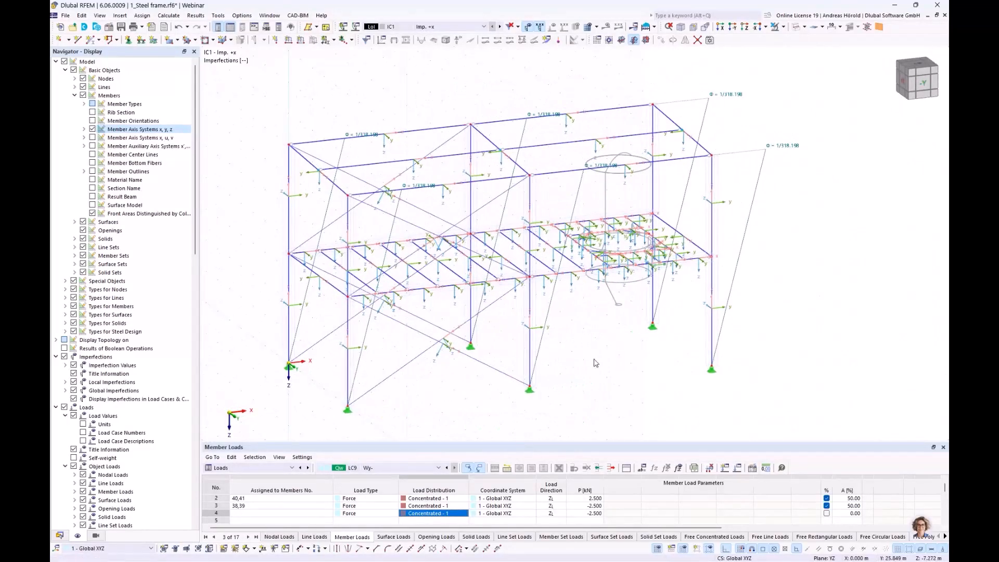
Step: Start a new member set imperfection in IC2 - Imp. +y as initial sway to EN 1993-1-1 in local -z direction
click(334, 40)
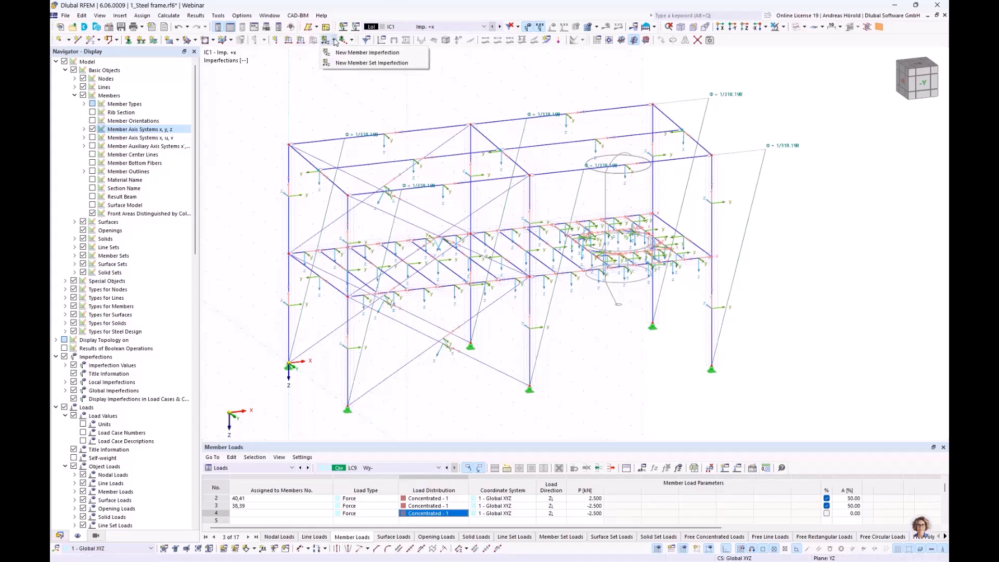
click(359, 63)
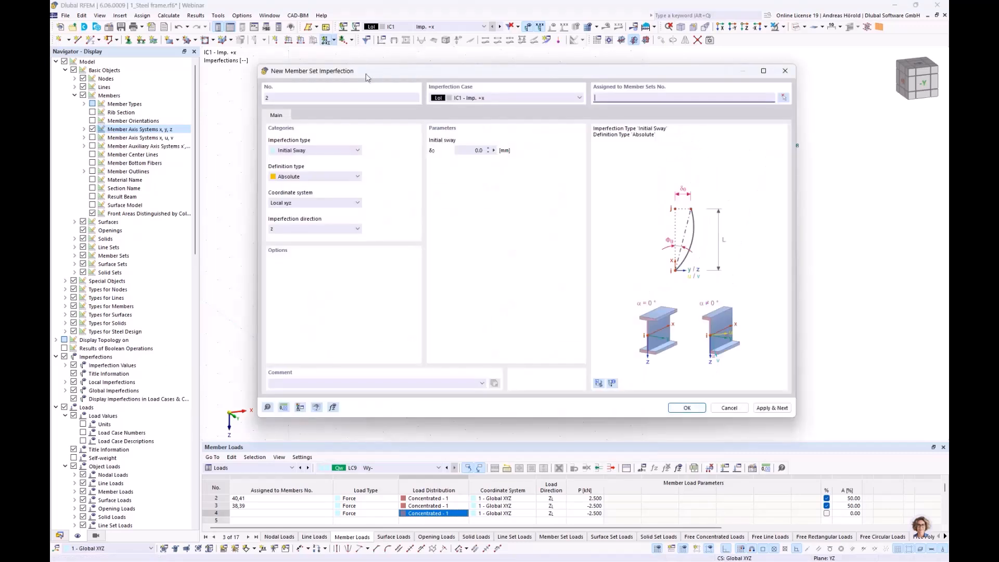
click(481, 98)
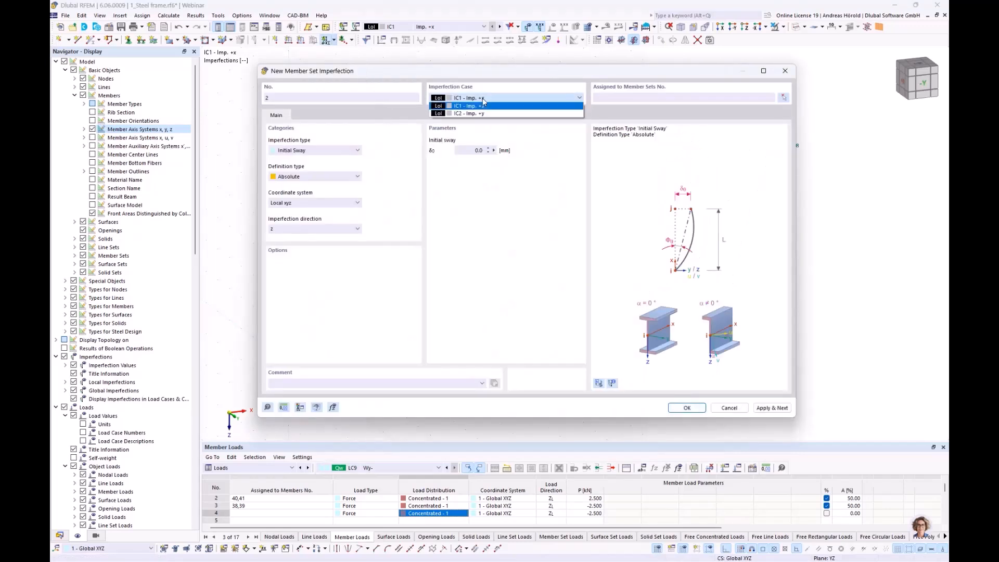
click(482, 113)
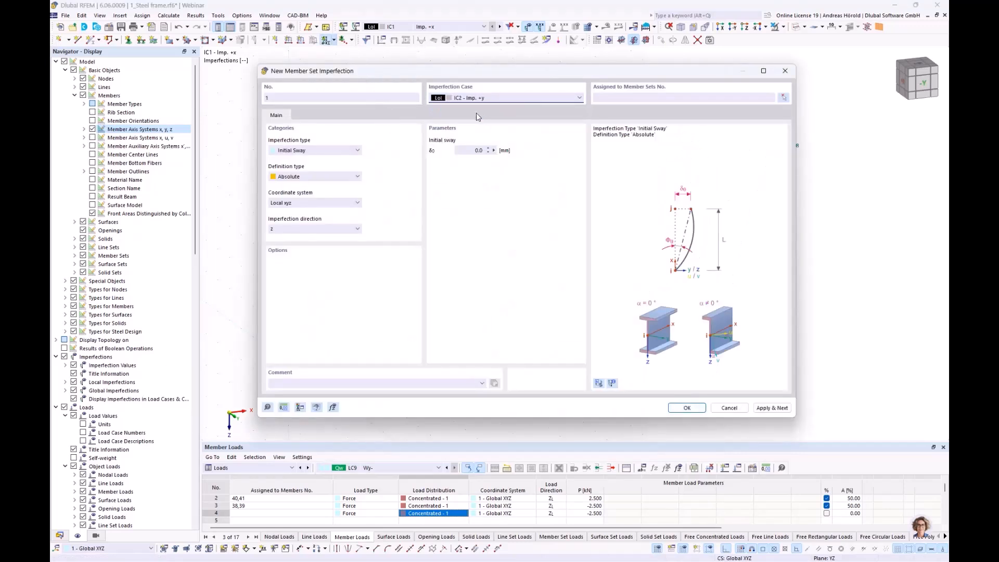
click(316, 150)
click(316, 150)
click(321, 177)
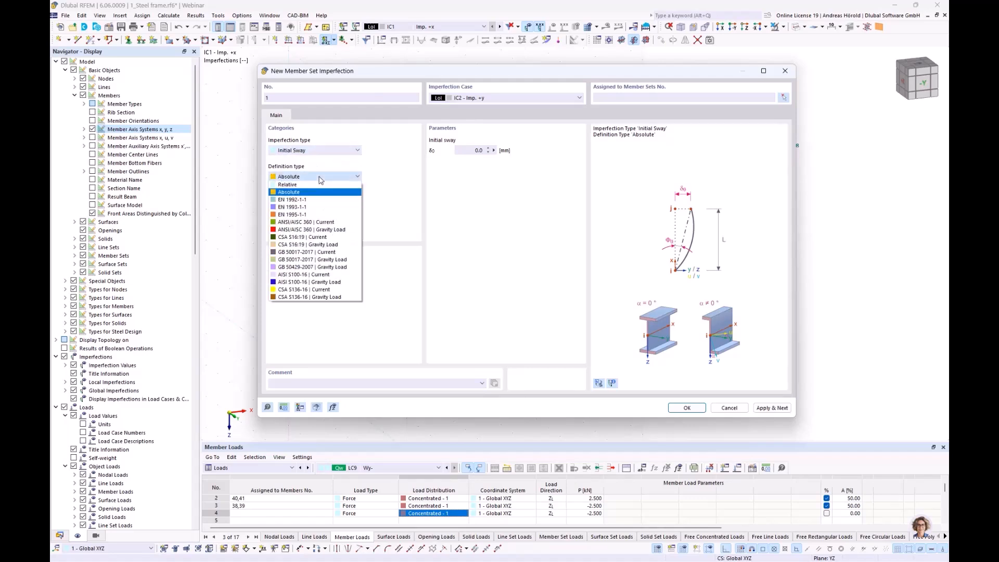
click(323, 209)
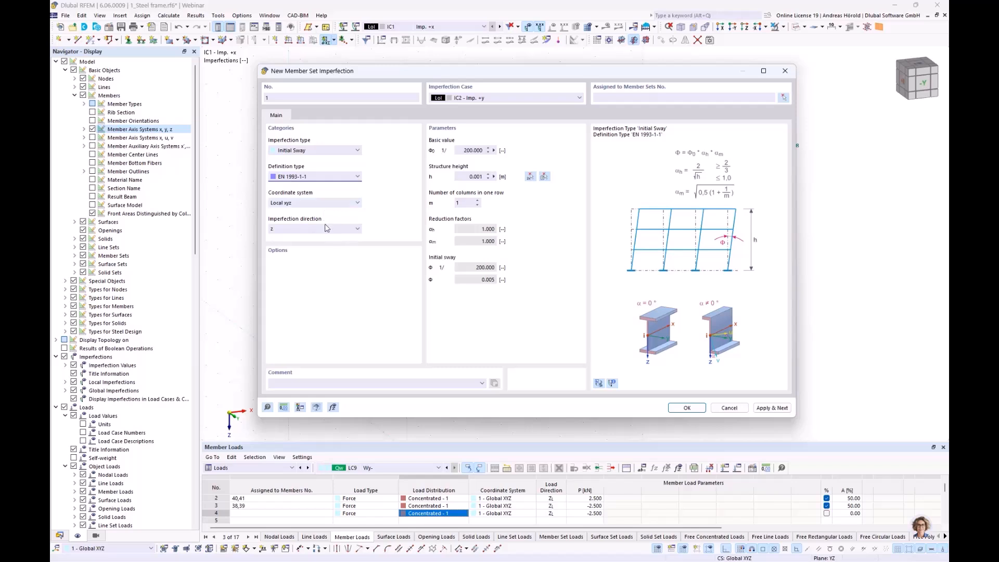
drag(354, 75, 470, 77)
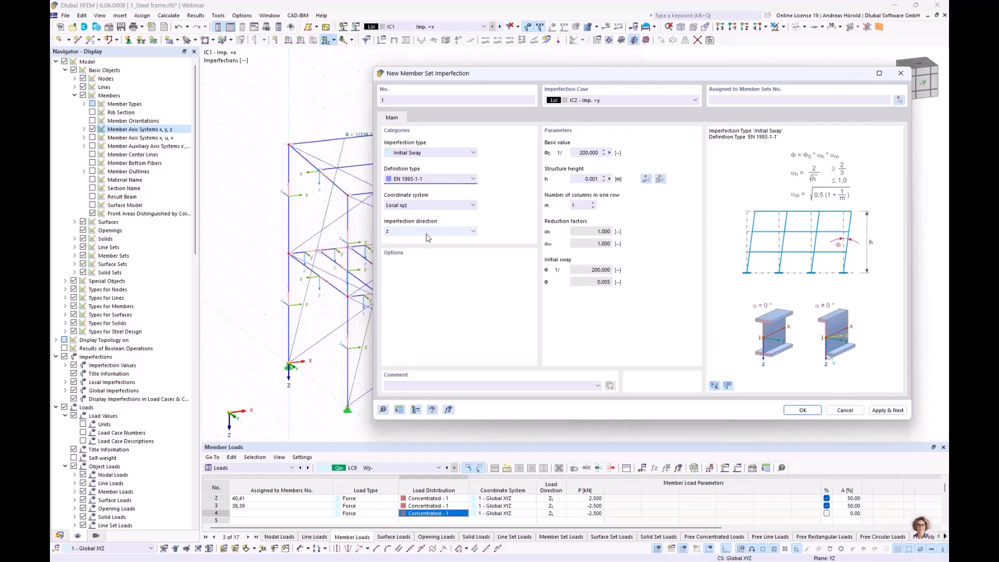
click(409, 231)
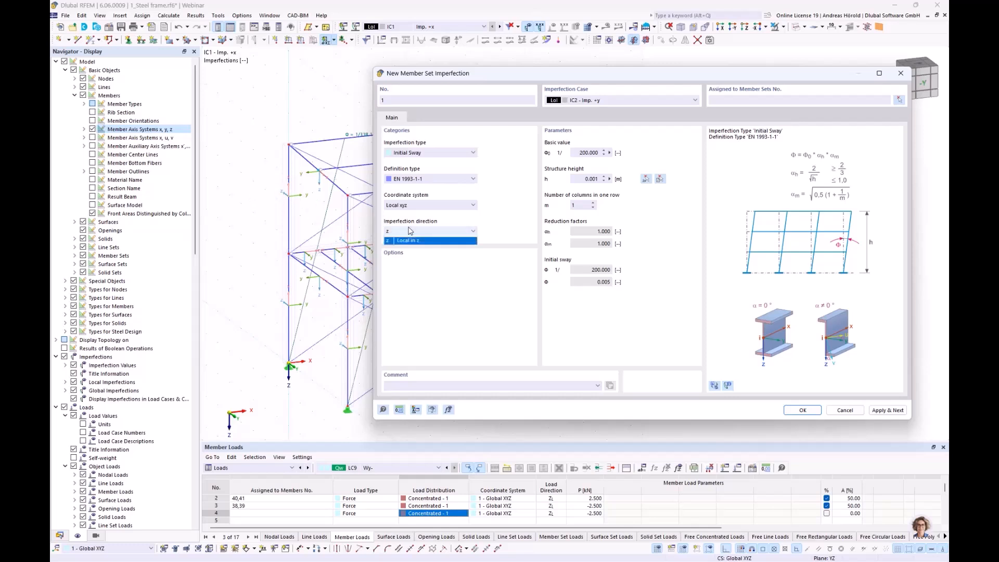
click(420, 255)
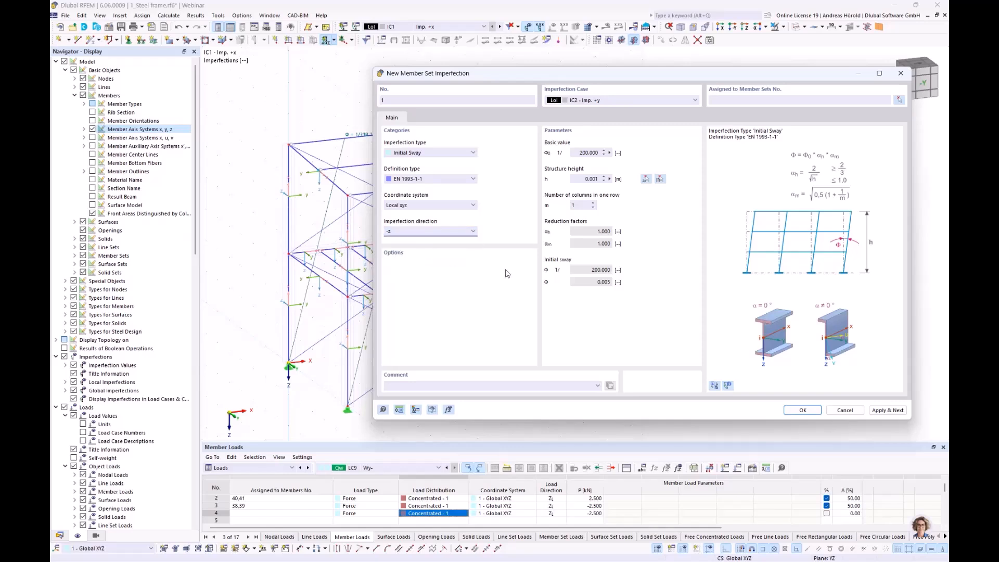
Step: Set the structure height to 6.75 m and the number of columns in one row to 2 for the initial sway
click(587, 179)
text(6,75)
click(594, 206)
click(802, 410)
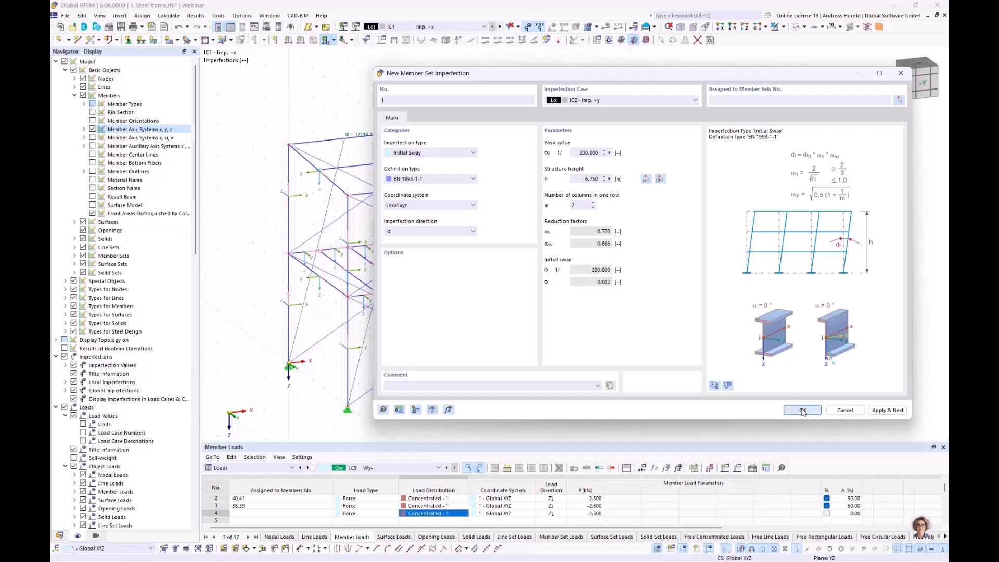
Step: Assign the initial sway in the y direction to all six column member sets of the frame
click(360, 227)
click(294, 214)
click(465, 198)
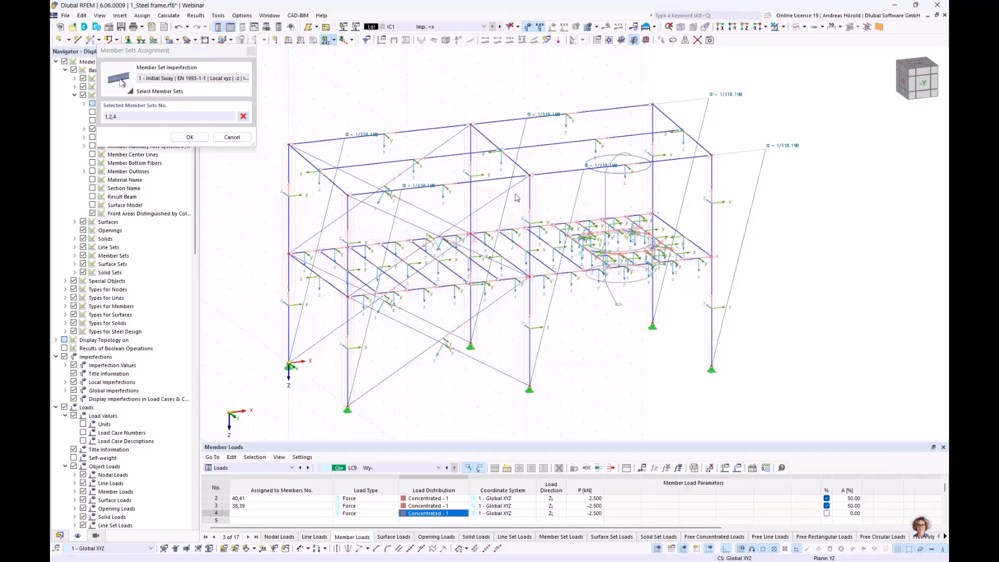
click(535, 194)
click(692, 198)
click(654, 218)
click(190, 137)
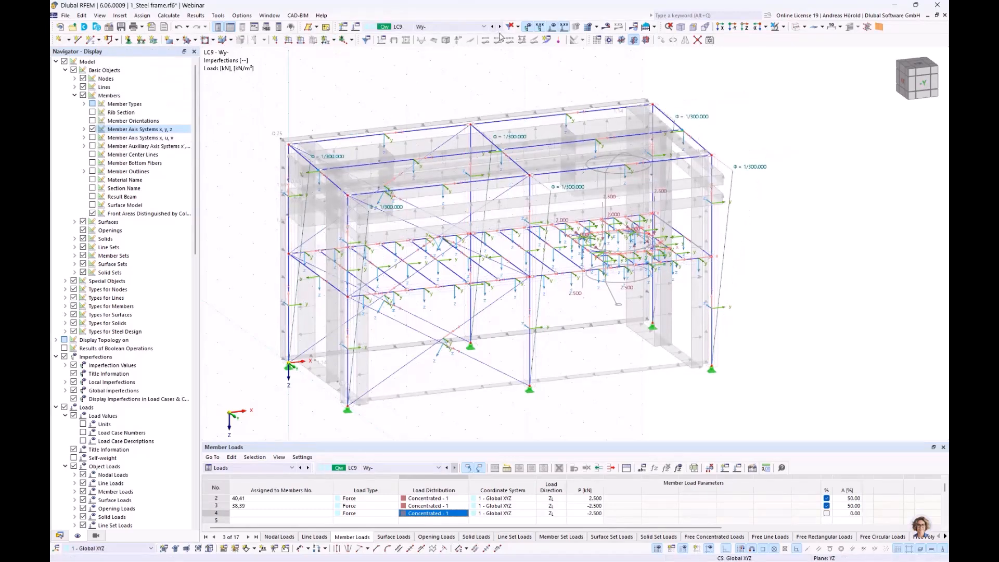
Step: Display imperfection case IC2 - Imp. +y on the model and examine the sway direction of the columns
click(484, 28)
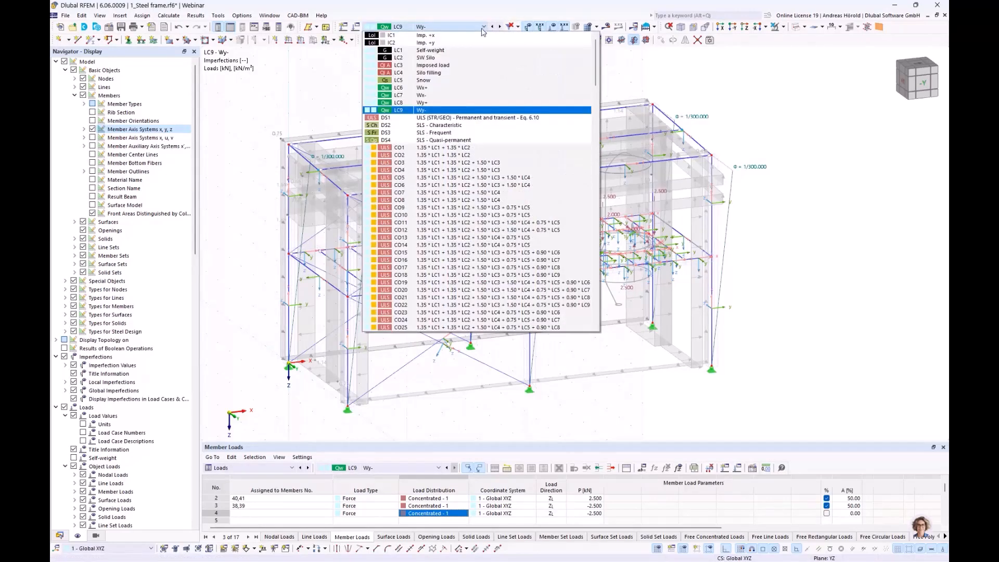
click(456, 43)
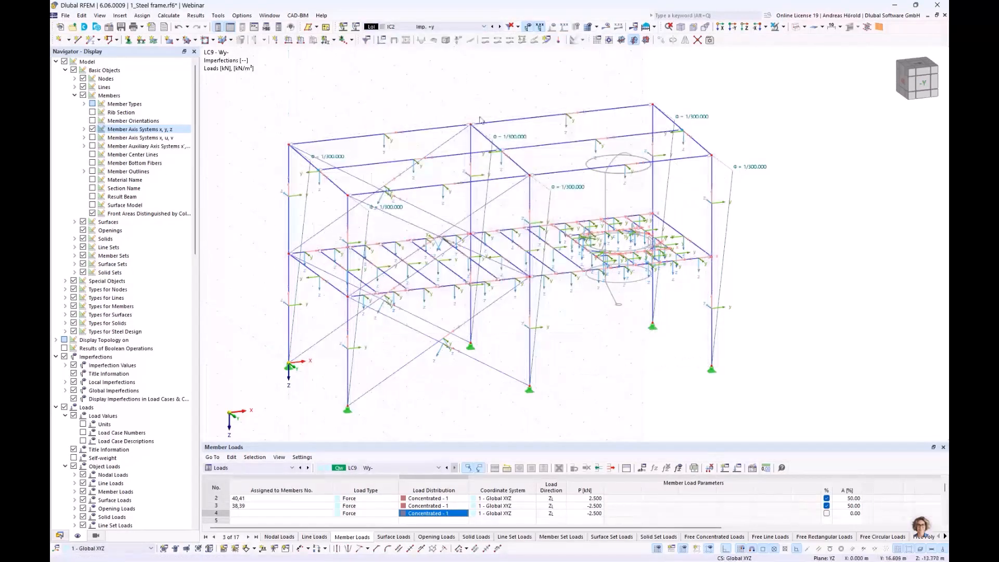
ctrl+middle_drag(555, 294, 580, 294)
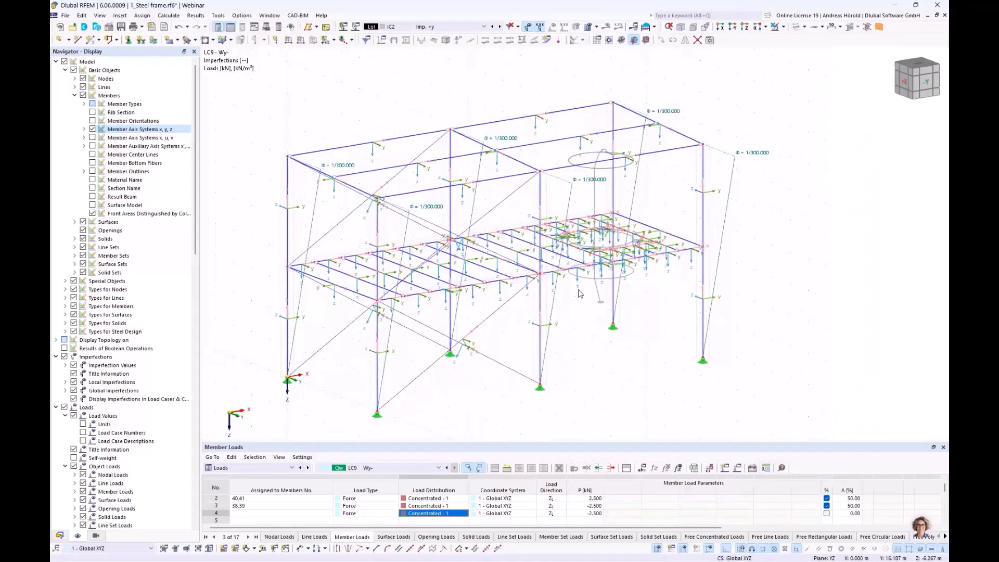
middle_drag(592, 342, 625, 330)
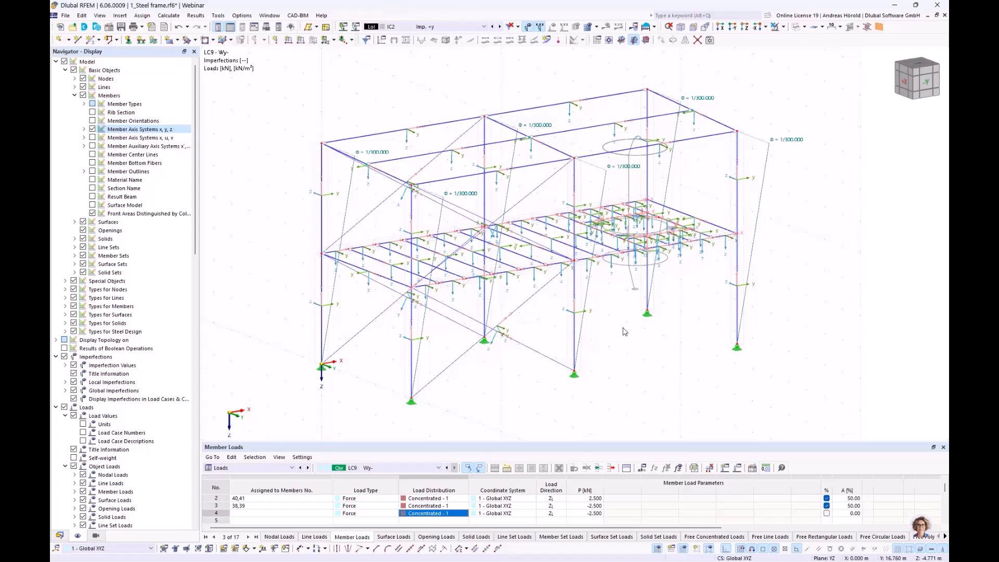